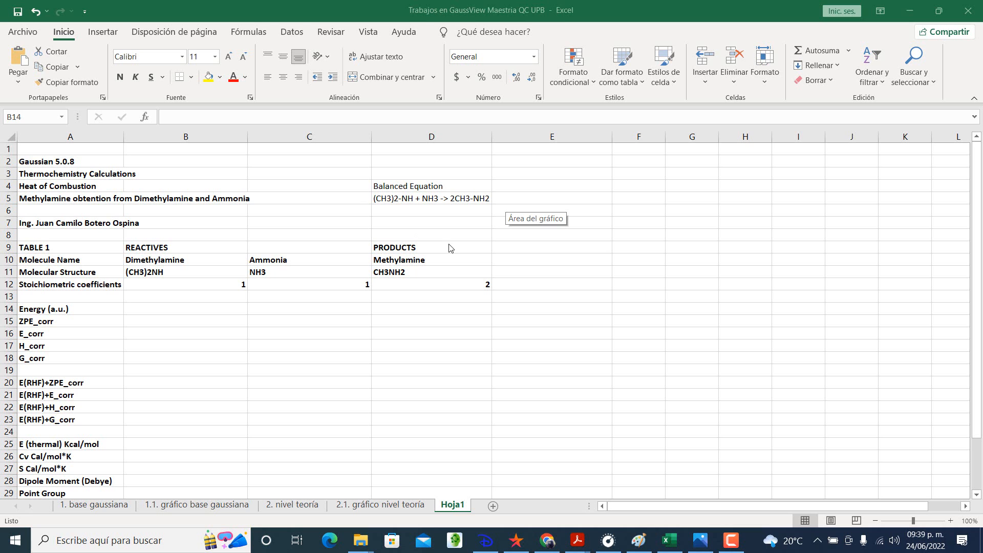
# Step: Switch from the spreadsheet to GaussView 5.0 by launching it from the desktop and dismiss the startup tips
pyautogui.scroll(-1, 443, 261)
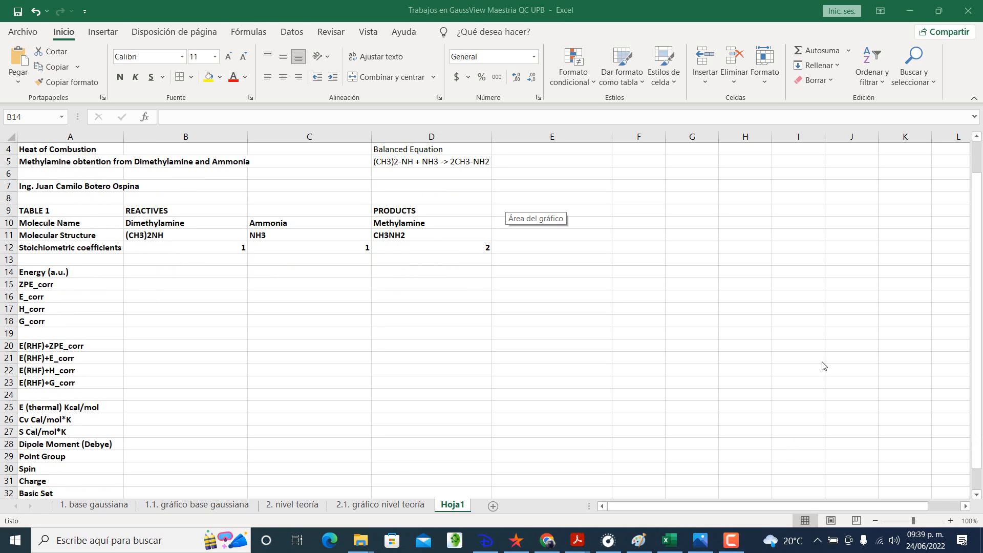
pyautogui.click(909, 10)
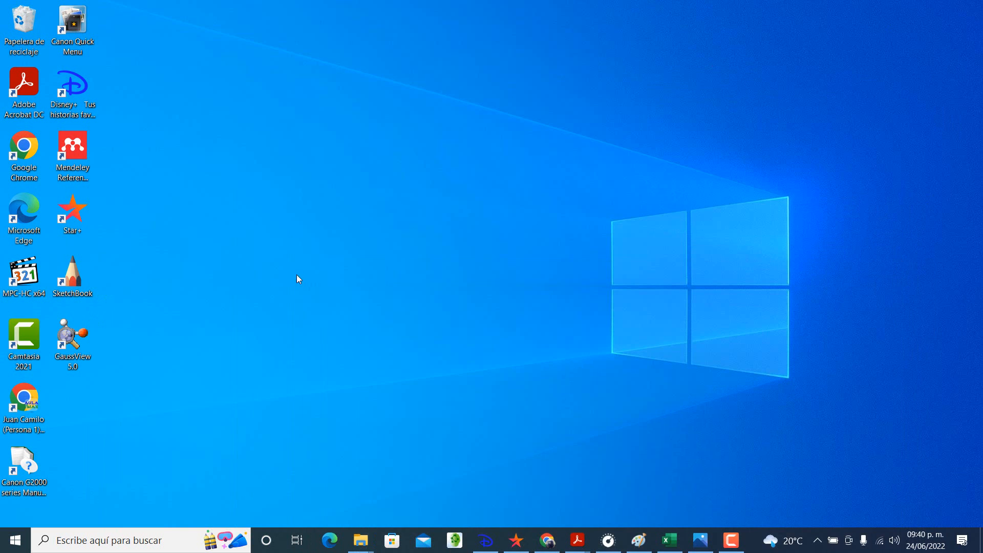
pyautogui.doubleClick(76, 348)
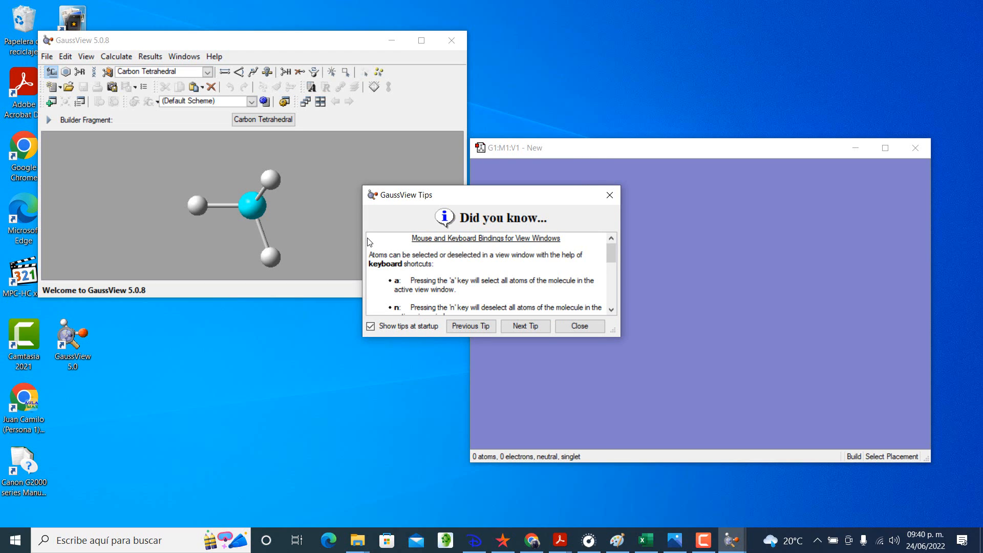
pyautogui.click(561, 326)
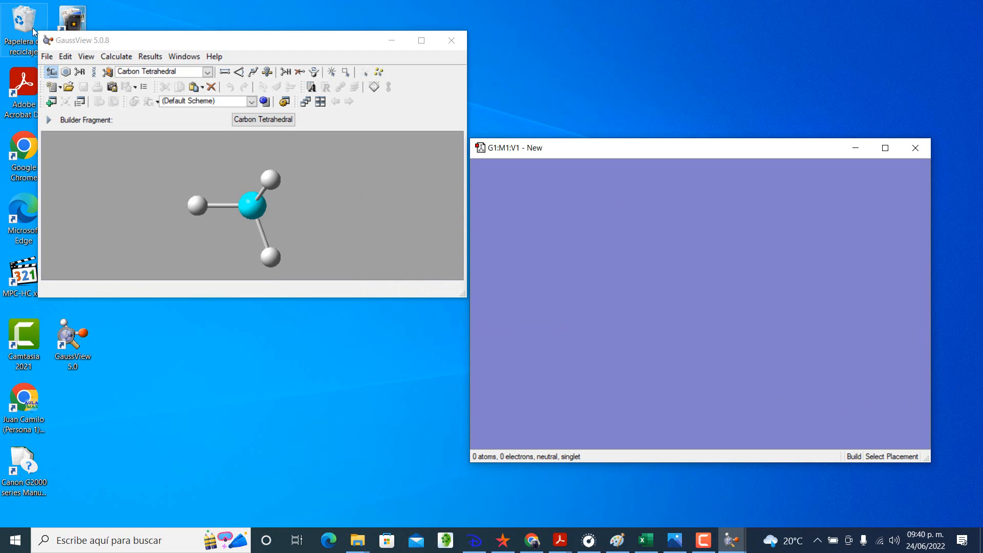
# Step: Place a tetrahedral carbon fragment in the empty molecule window
pyautogui.click(52, 73)
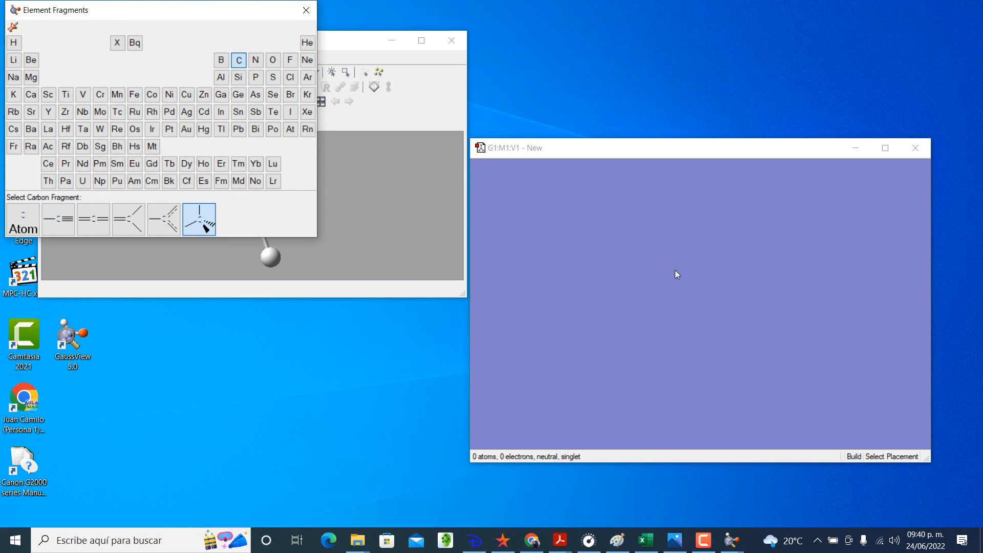
pyautogui.click(644, 284)
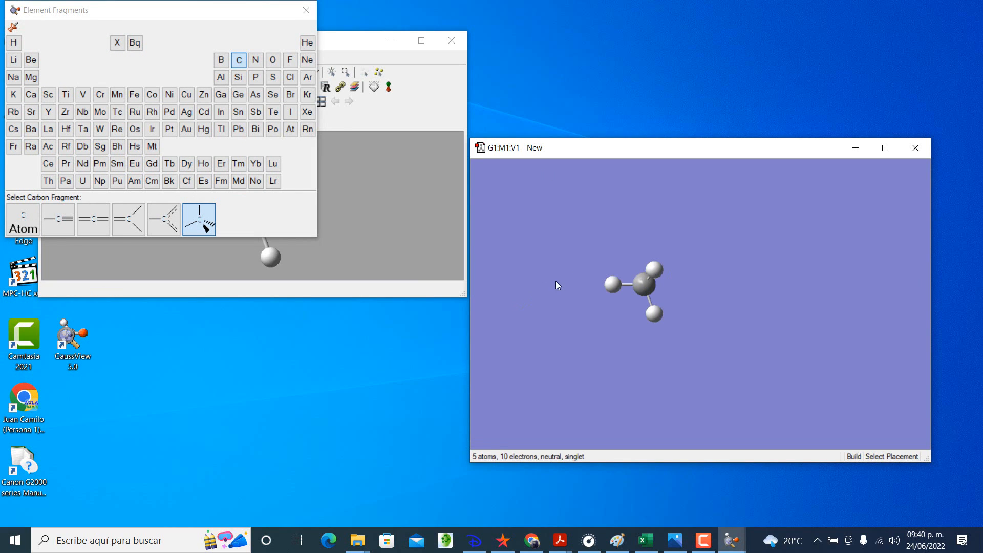
pyautogui.moveTo(555, 283); pyautogui.dragTo(533, 269)
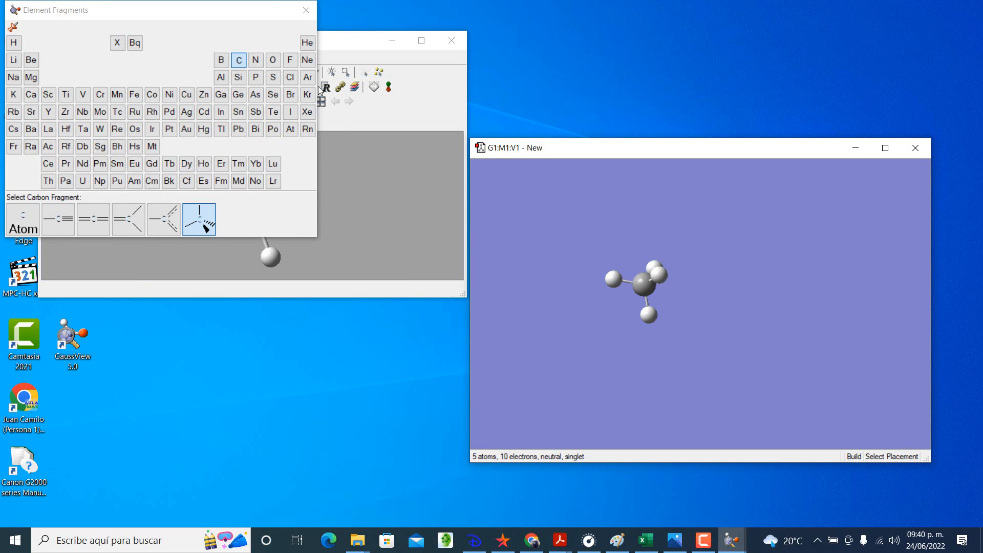
# Step: Replace one hydrogen of the carbon fragment with a tetravalent nitrogen (S-S-S-LP) fragment to build methylamine and inspect its geometry
pyautogui.click(256, 61)
pyautogui.click(335, 220)
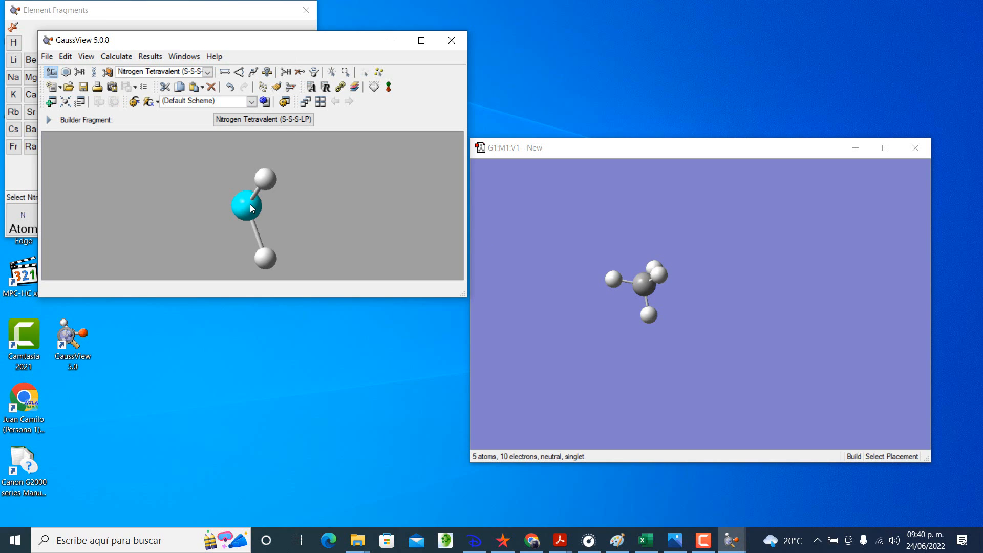
pyautogui.click(649, 315)
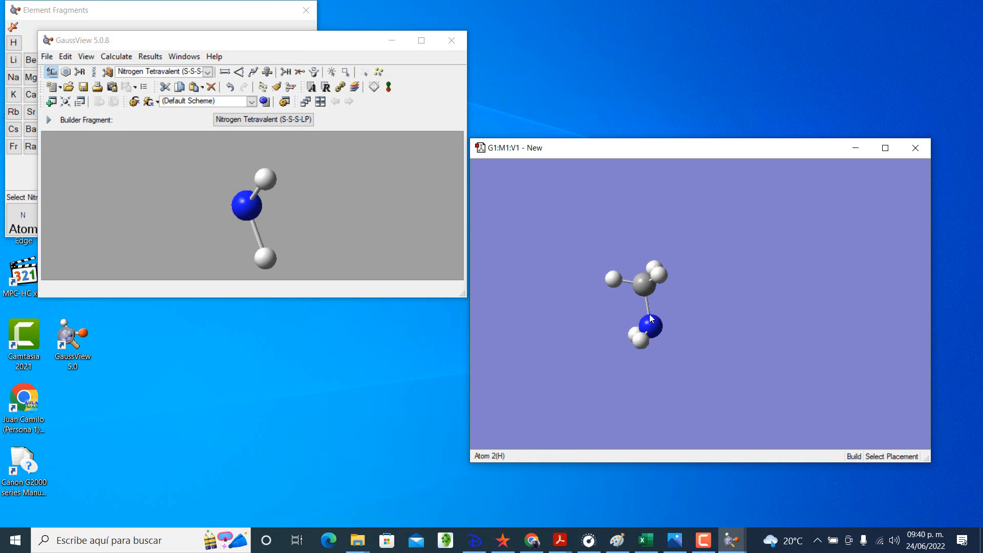
pyautogui.moveTo(650, 318); pyautogui.dragTo(814, 362)
pyautogui.moveTo(678, 240); pyautogui.dragTo(690, 243)
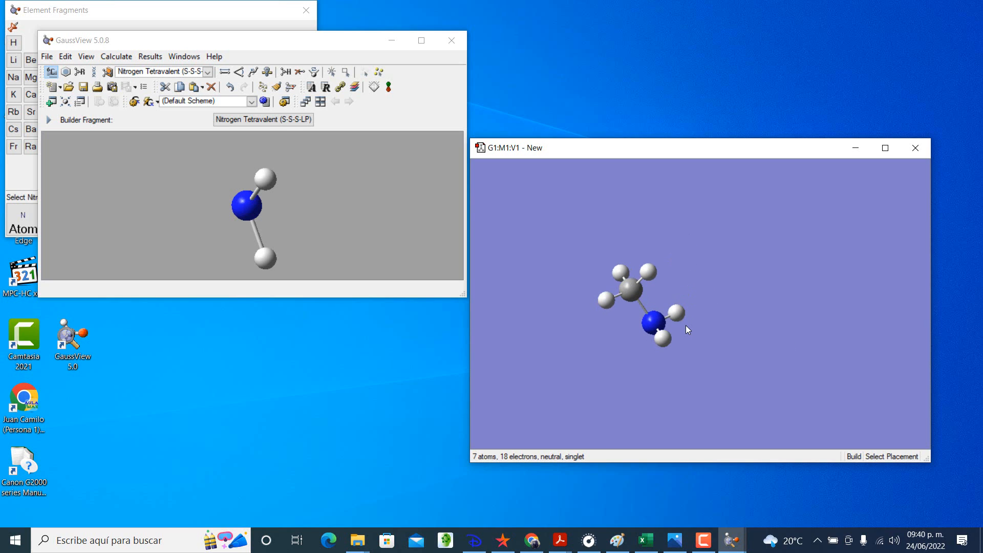
pyautogui.moveTo(719, 270); pyautogui.dragTo(732, 306)
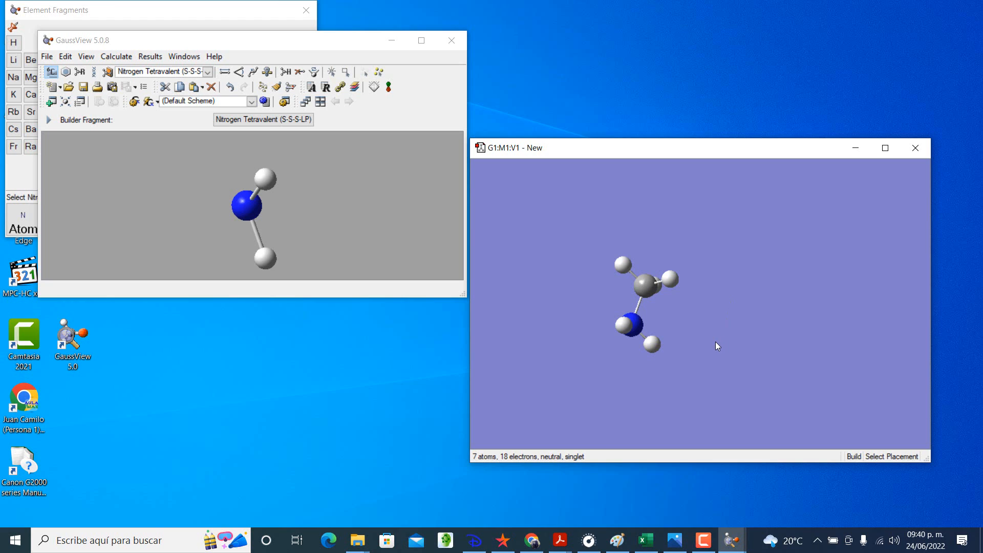
pyautogui.moveTo(717, 346); pyautogui.dragTo(722, 307)
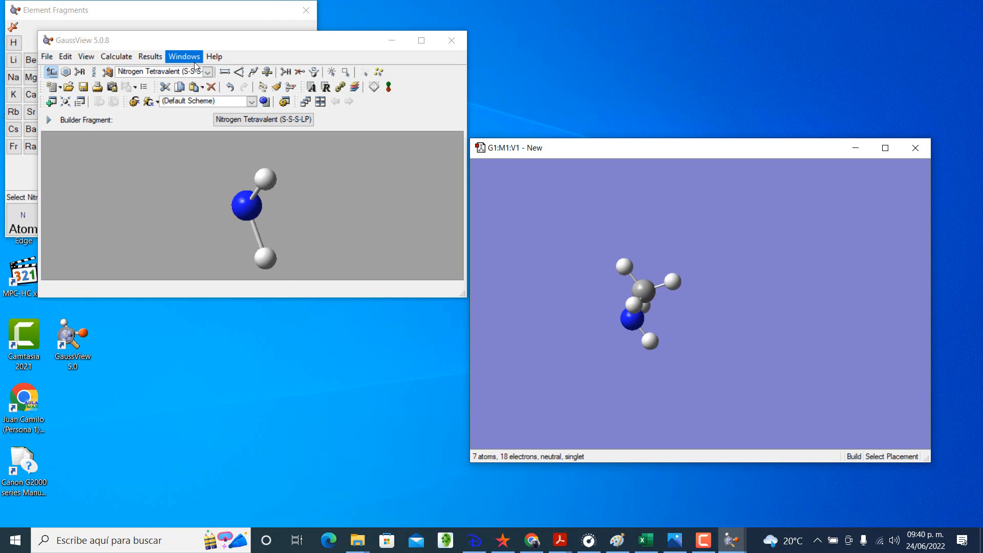
# Step: Start a Gaussian calculation setup for the methylamine molecule with Frequency as the job type
pyautogui.click(121, 56)
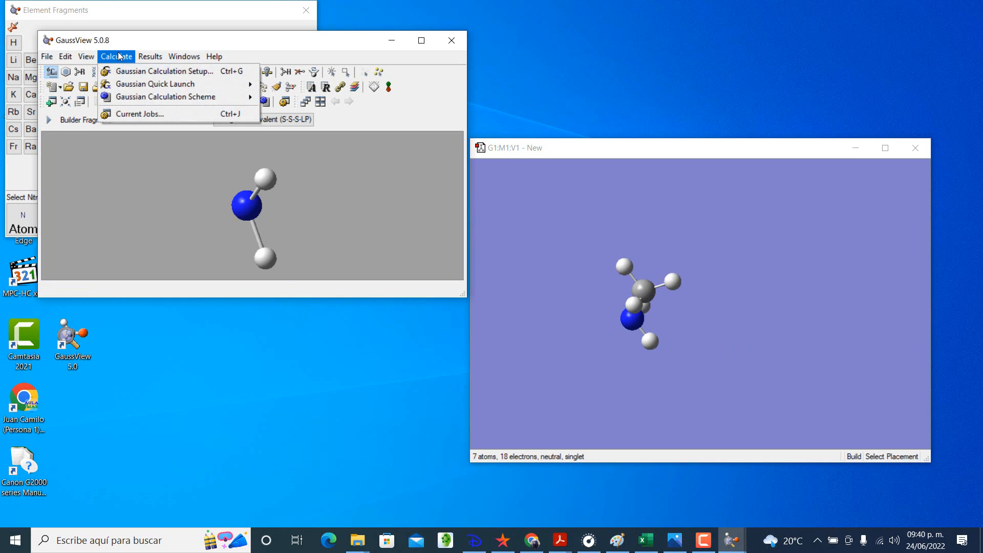
pyautogui.click(138, 72)
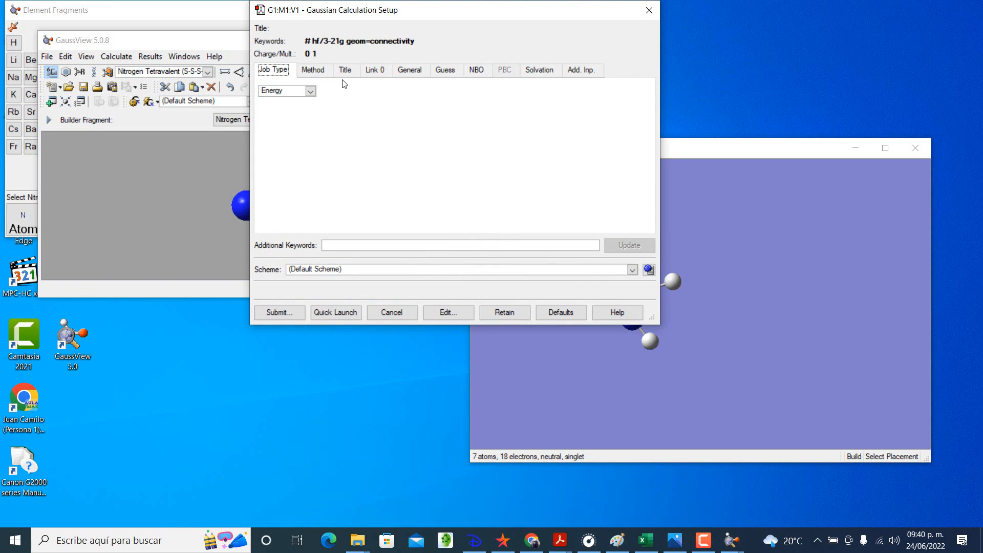
pyautogui.click(310, 91)
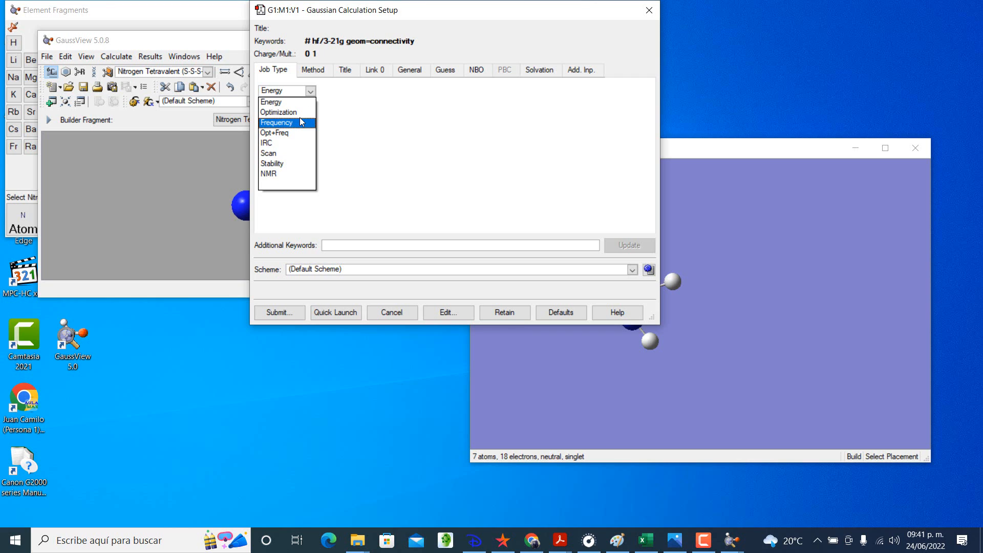
pyautogui.click(300, 112)
pyautogui.click(310, 91)
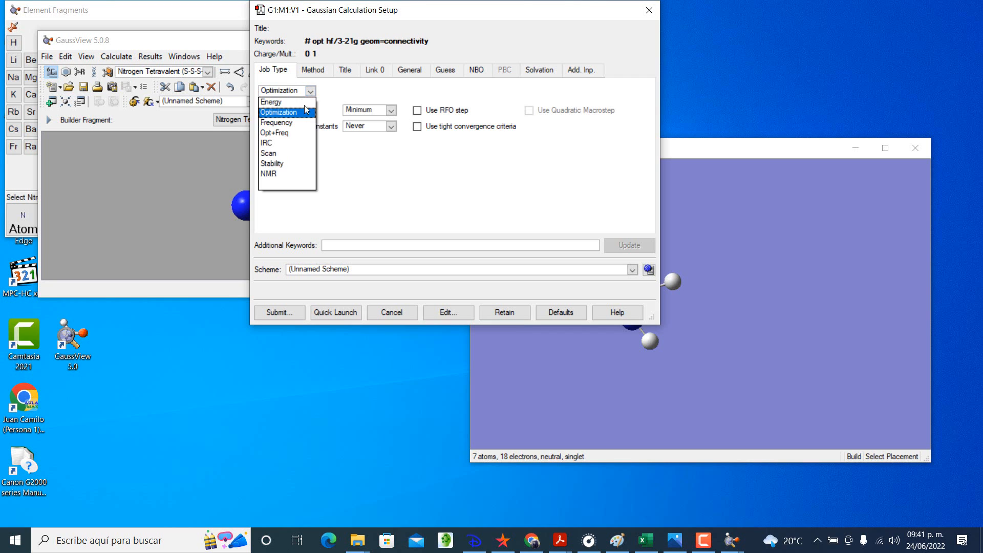
pyautogui.click(302, 123)
# Step: Set Read Incident Light Freqs to No for the frequency job and show the calculation method settings
pyautogui.click(351, 110)
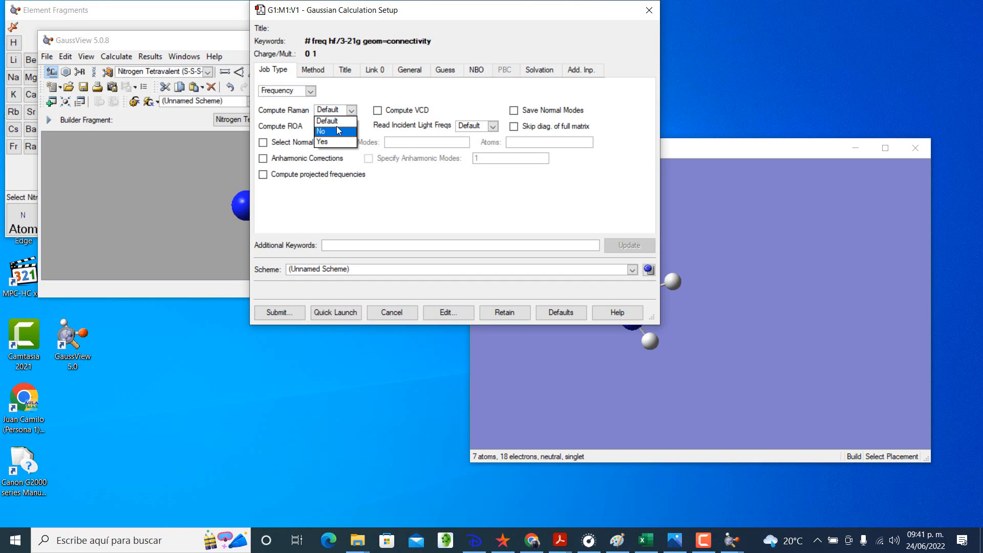
pyautogui.click(434, 127)
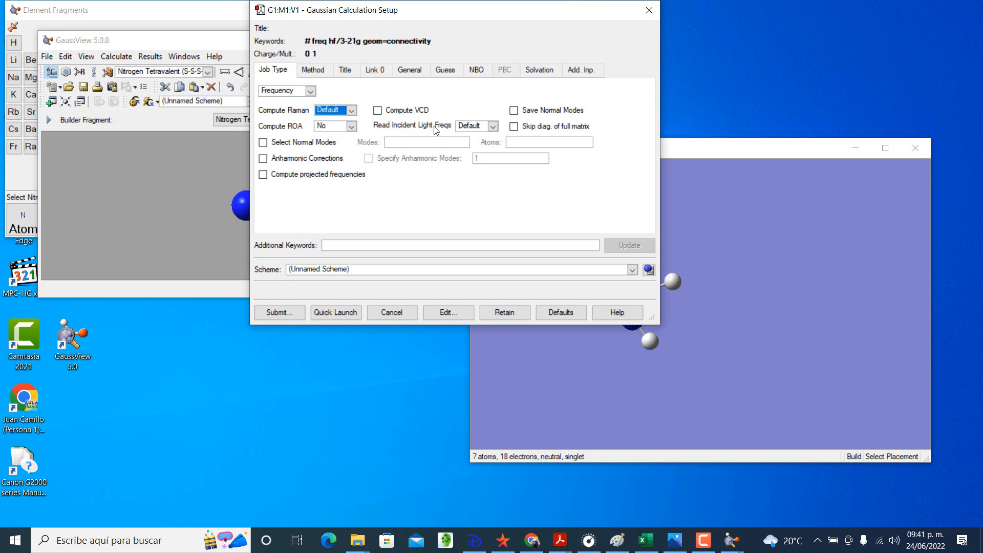
pyautogui.click(491, 127)
pyautogui.click(481, 158)
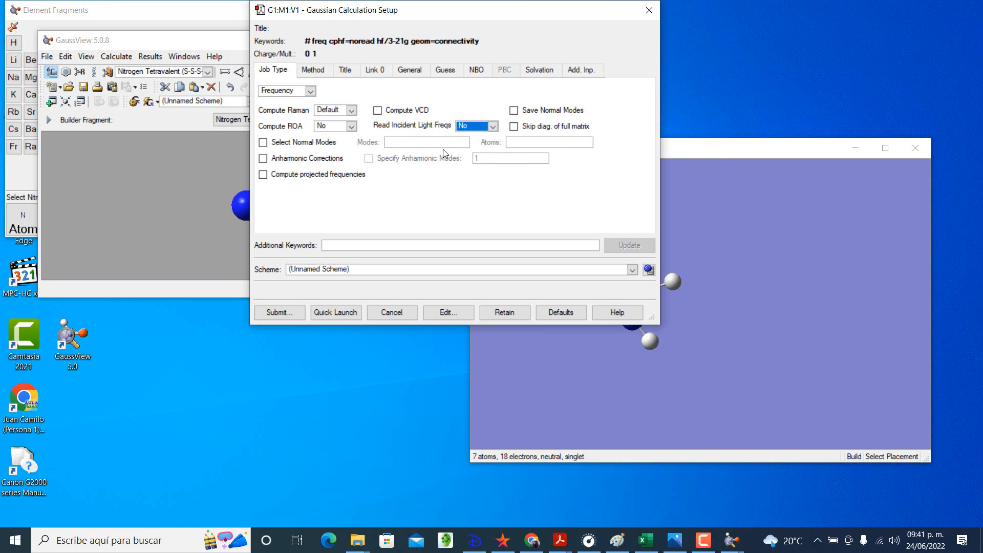
pyautogui.click(312, 71)
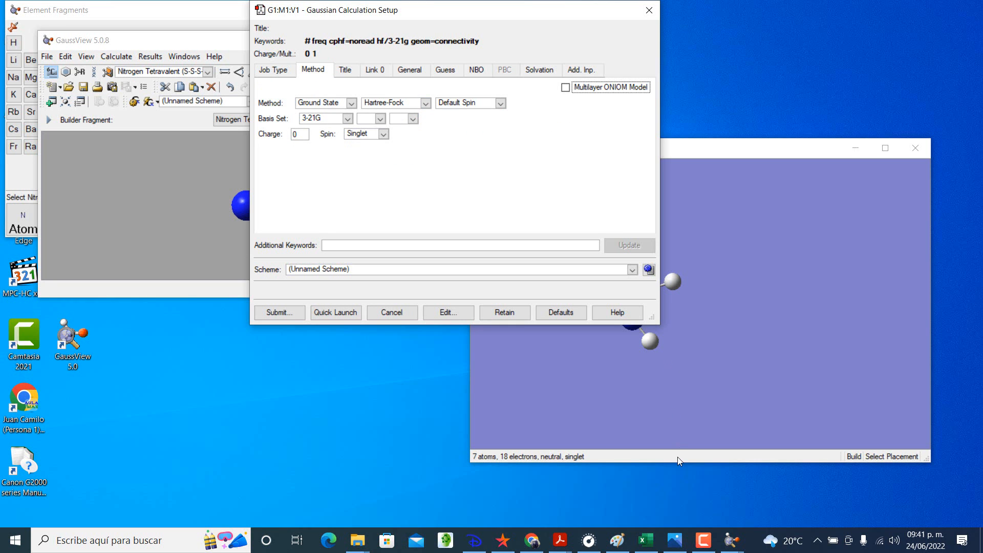
# Step: Switch to the Excel workbook and enter DFT-B3LYP as the Calculation Method for Dimethylamine in cell B33
pyautogui.click(645, 542)
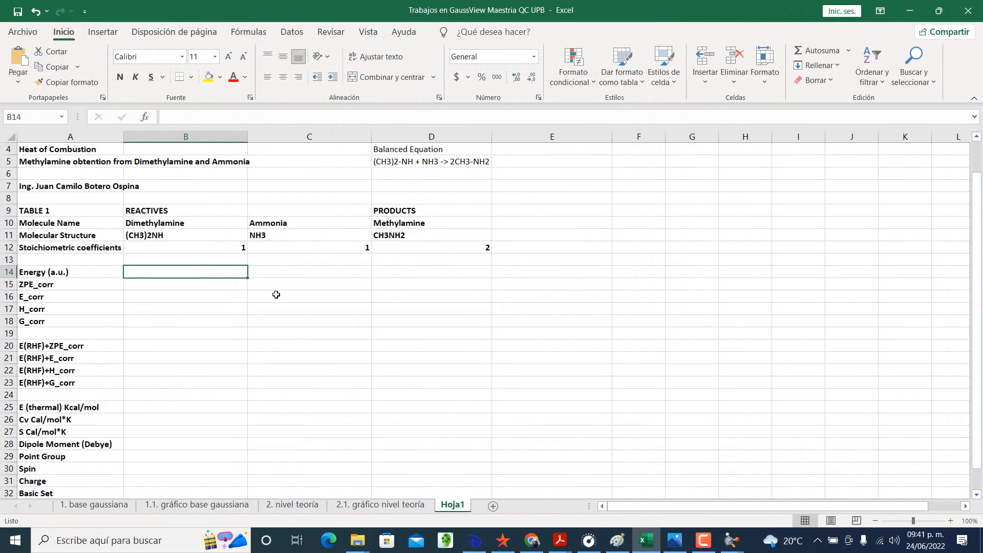
pyautogui.scroll(1, 264, 273)
pyautogui.scroll(-3, 264, 273)
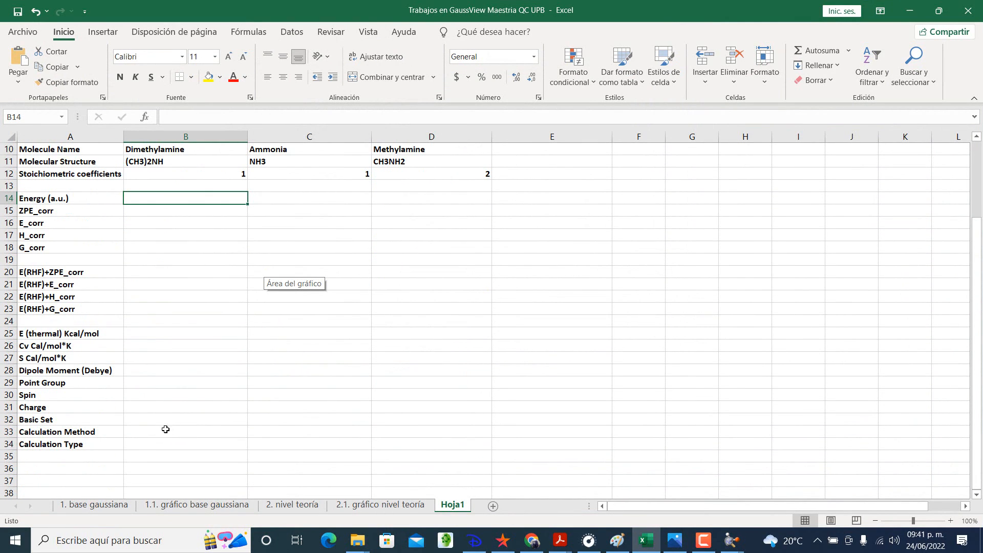
pyautogui.click(165, 431)
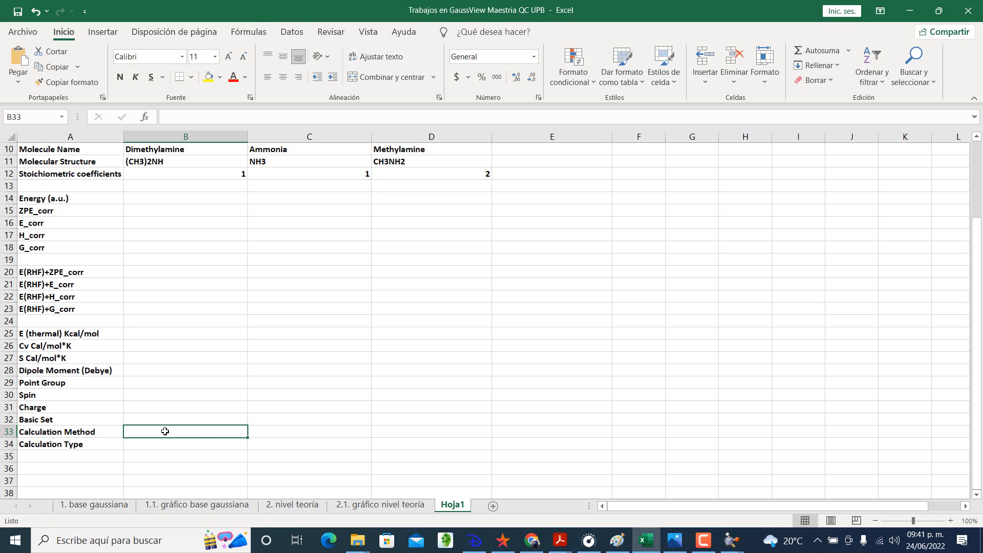
pyautogui.write('6')
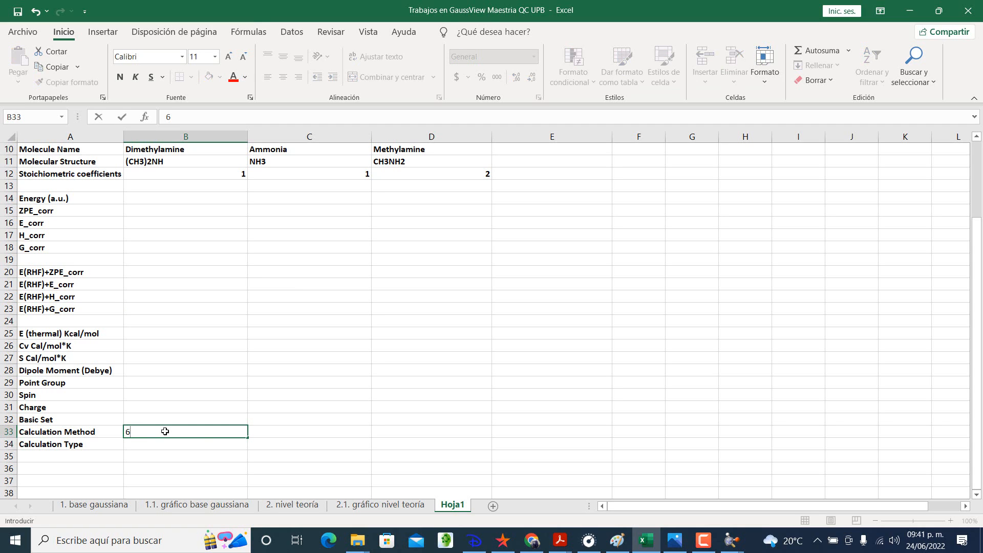
pyautogui.press('BackSpace')
pyautogui.write('DFT-B3LYP')
pyautogui.press('Tab')
# Step: Fill the DFT-B3LYP calculation method from B33 across to the Ammonia and Methylamine columns
pyautogui.click(165, 432)
pyautogui.moveTo(249, 438); pyautogui.dragTo(454, 432)
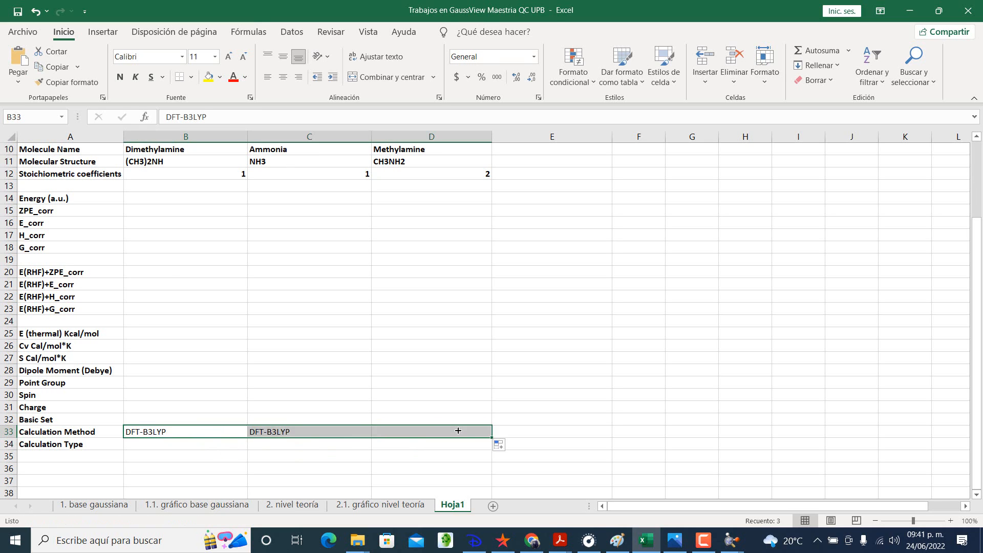
pyautogui.click(447, 429)
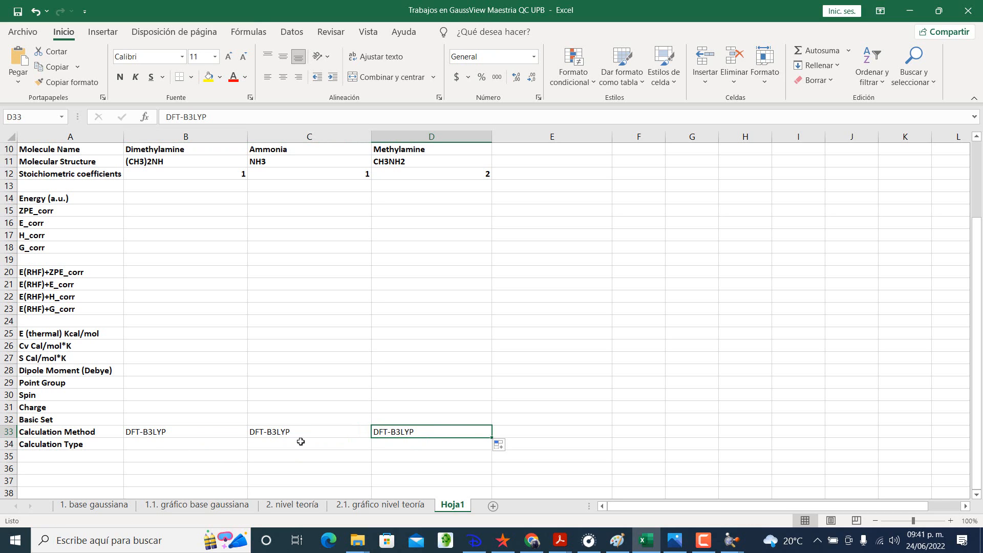
# Step: Enter 6-311+g(d,p) as the Basic Set for Dimethylamine in cell B32
pyautogui.click(191, 419)
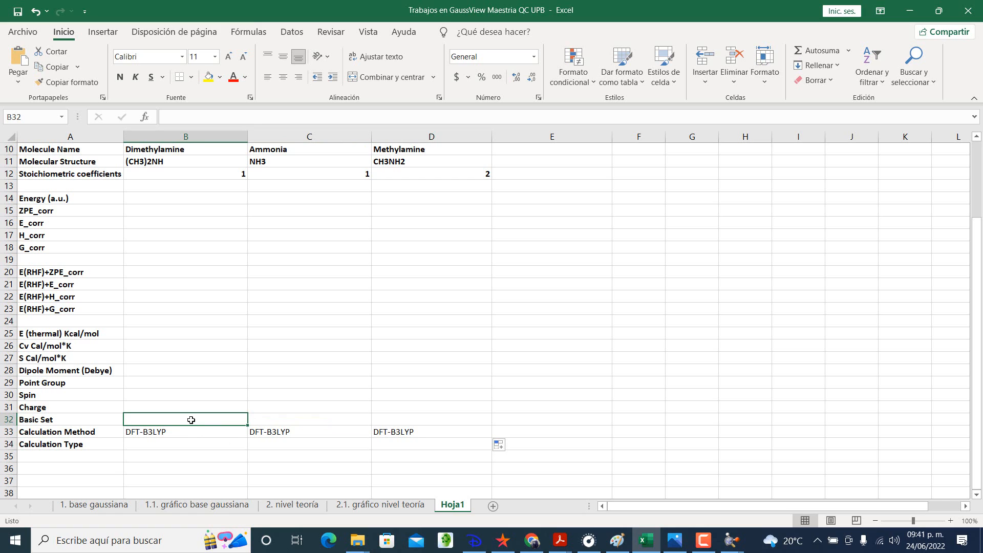
pyautogui.write('6')
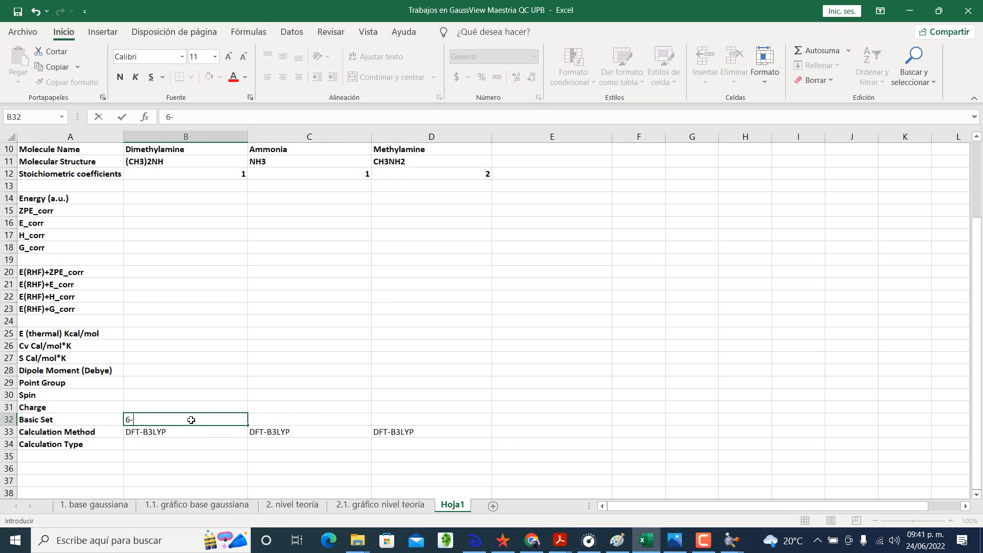
pyautogui.write('-311+g(d,p)')
pyautogui.press('Return')
# Step: Fill the 6-311+g(d,p) basis set from B32 across to the Ammonia and Methylamine columns
pyautogui.click(191, 420)
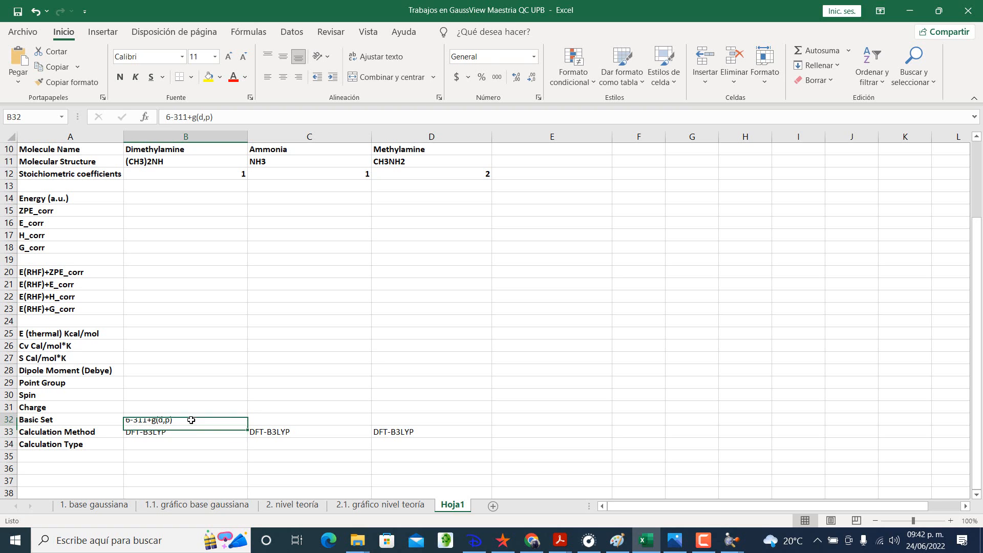
pyautogui.moveTo(249, 428); pyautogui.dragTo(447, 420)
pyautogui.click(344, 456)
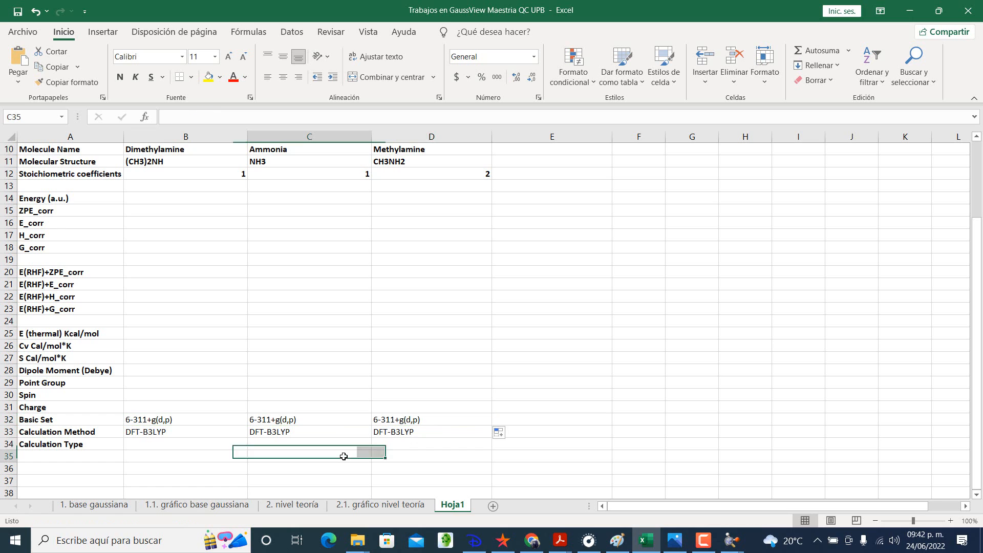
# Step: Add the row label "Calculation Type for FREC" in cell A35, below Calculation Type
pyautogui.click(202, 439)
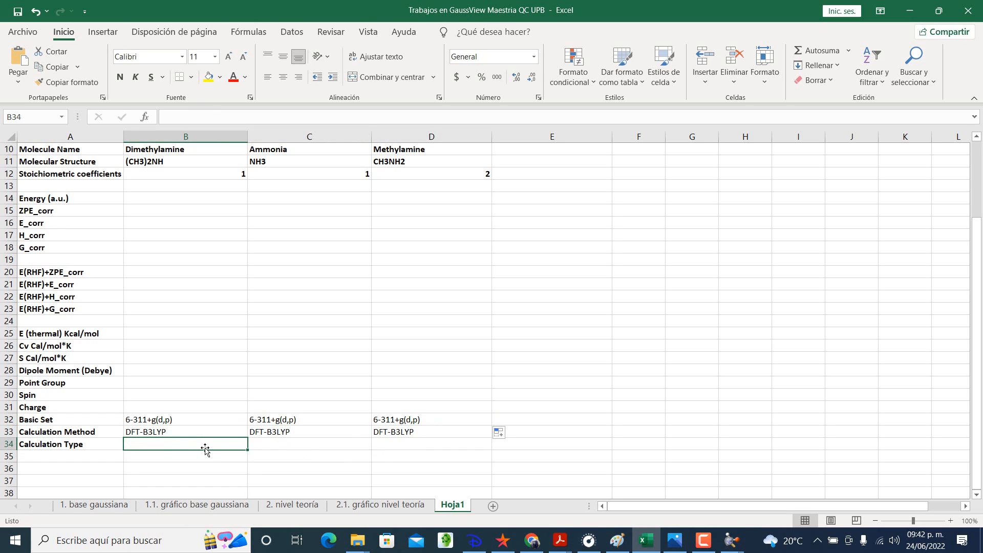
pyautogui.scroll(3, 205, 449)
pyautogui.scroll(-3, 205, 448)
pyautogui.press('Left')
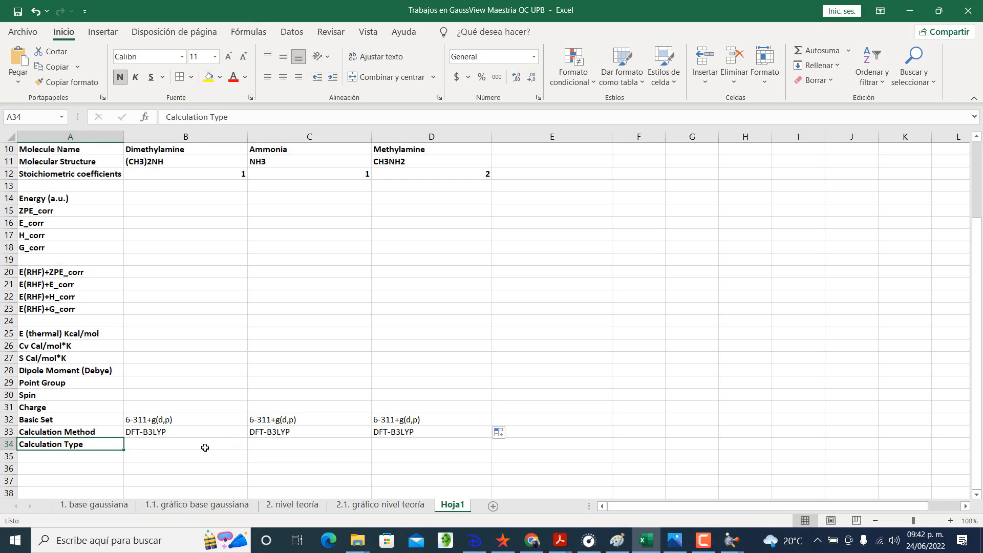
pyautogui.press('Down')
pyautogui.write('CA')
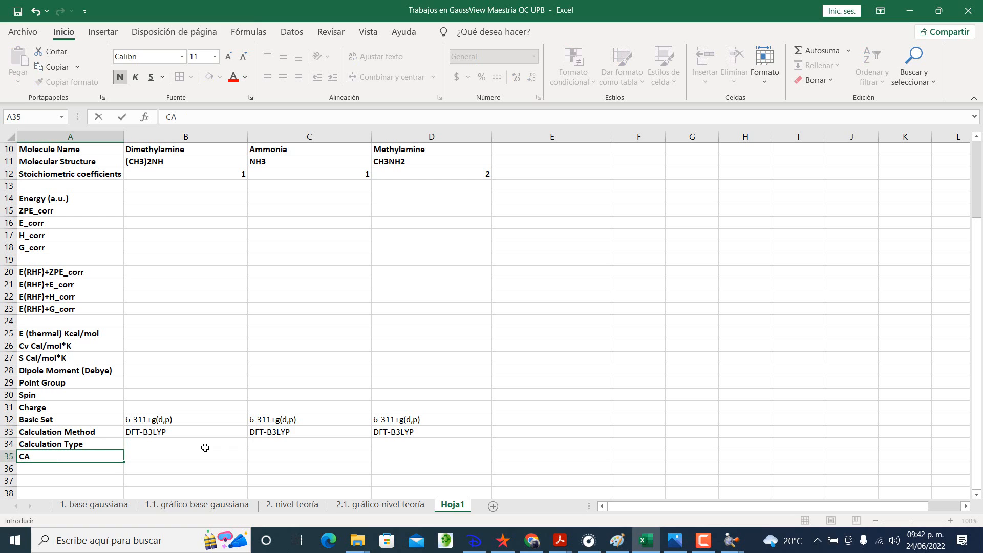
pyautogui.press('BackSpace')
pyautogui.write('alculation T')
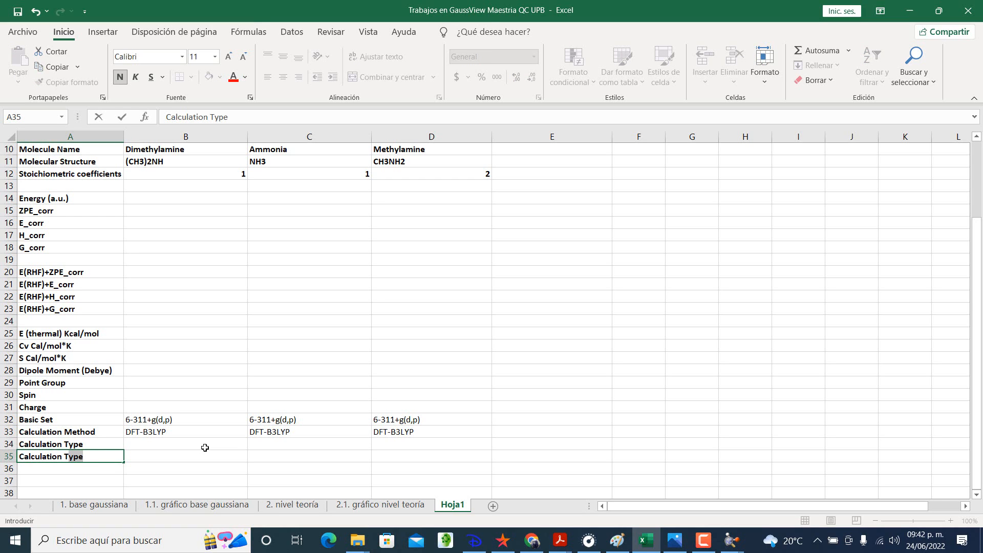
pyautogui.write('ype for FRECU')
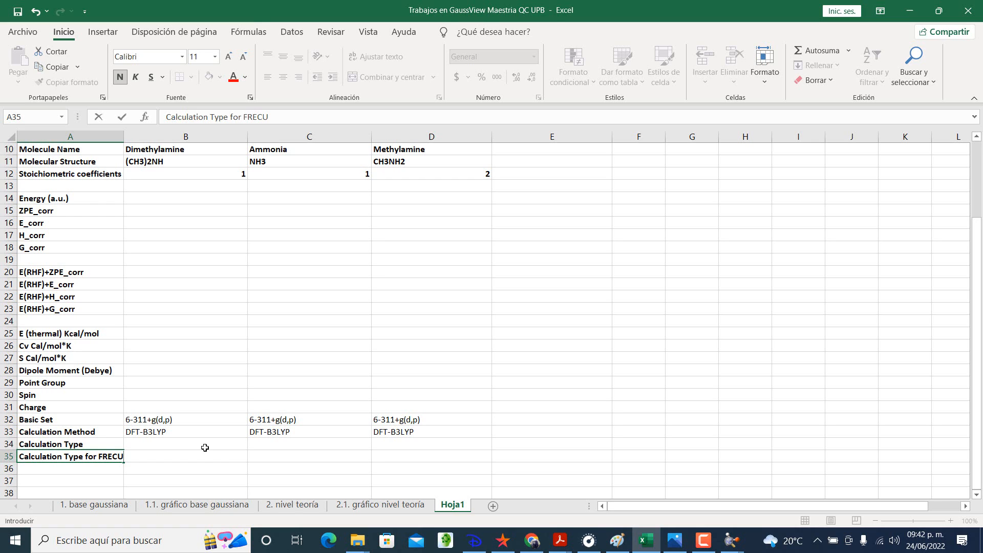
pyautogui.press('Tab')
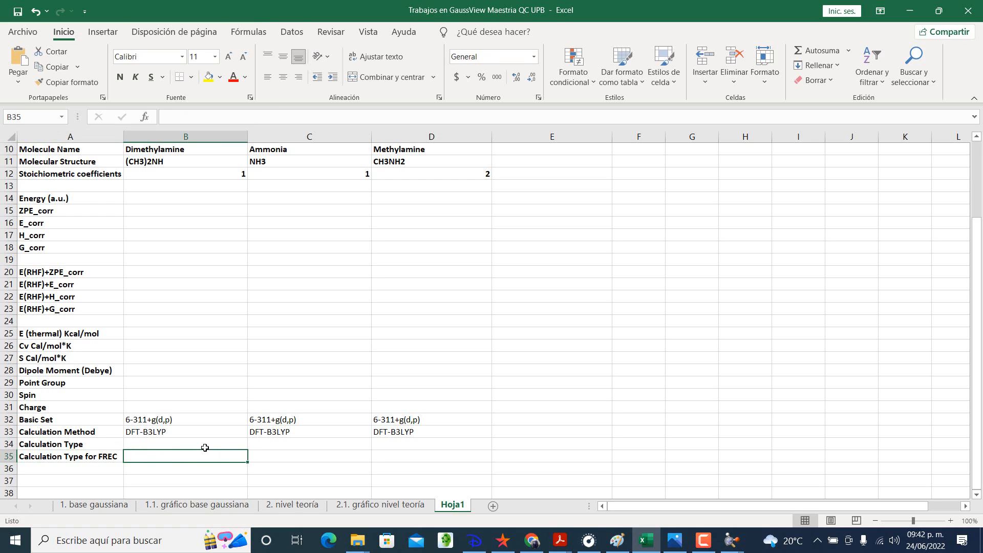
# Step: Enter Frecuency in cell B35, checking it against the GaussView job type, and fill it across to the Ammonia and Methylamine columns
pyautogui.write('Frecuency')
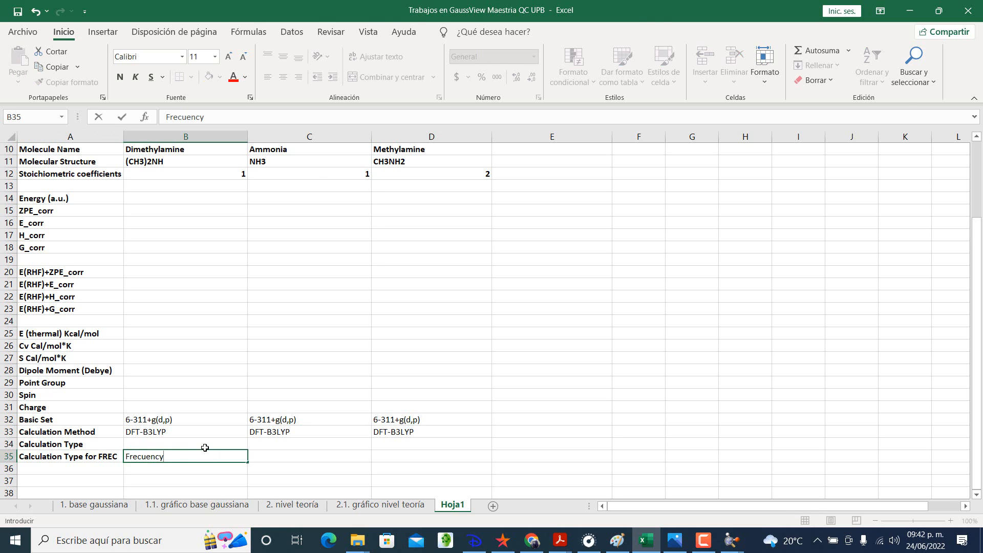
pyautogui.hotkey('alt', 'Tab')
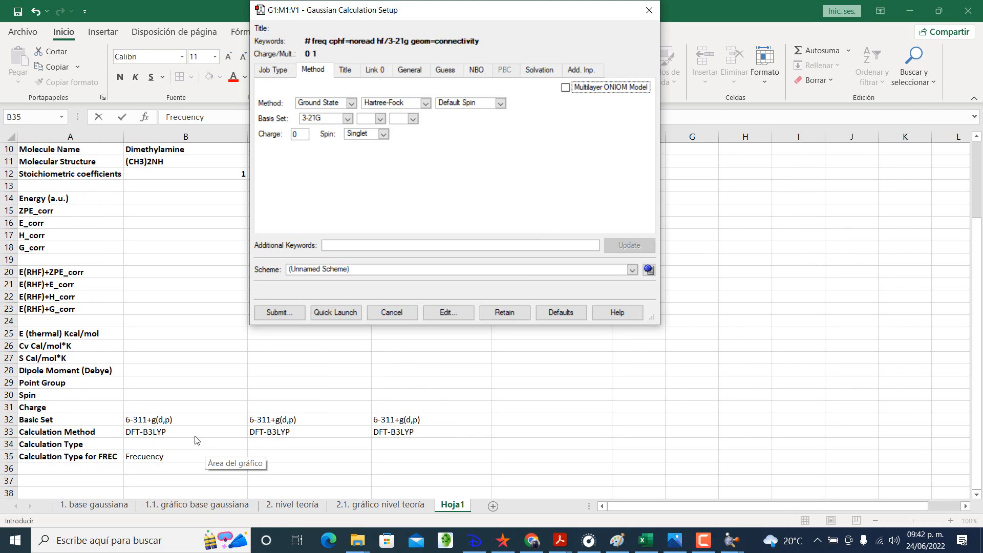
pyautogui.click(266, 72)
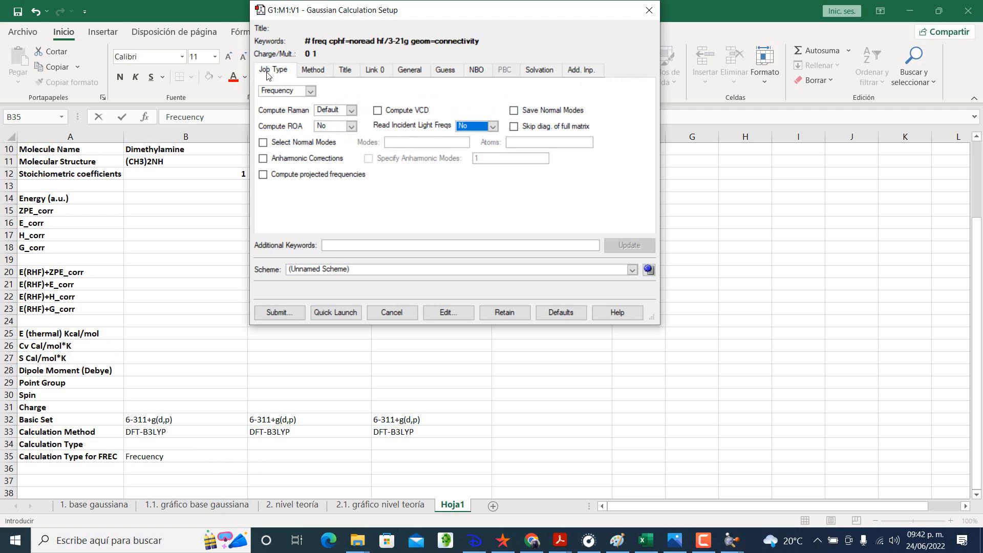
pyautogui.click(313, 70)
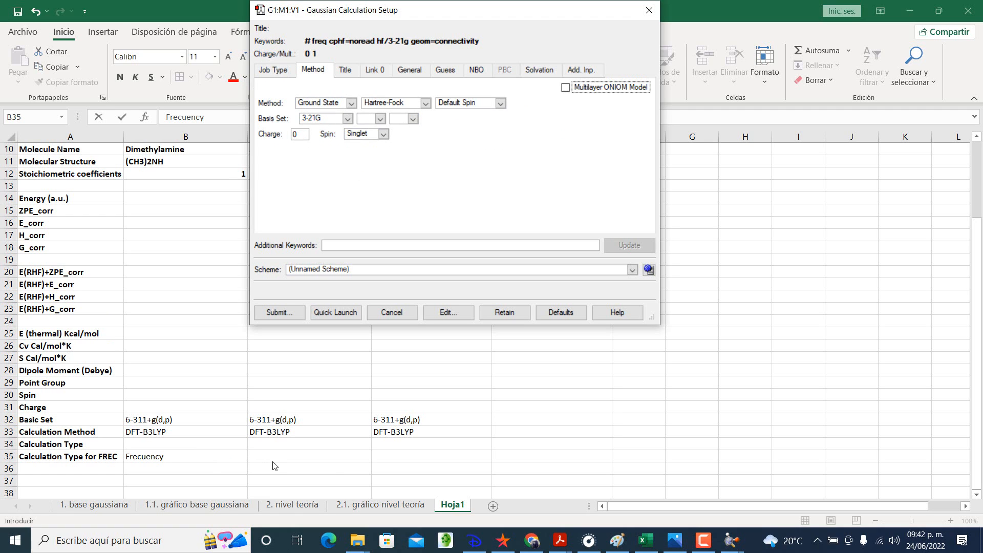
pyautogui.hotkey('alt', 'Tab')
pyautogui.click(272, 455)
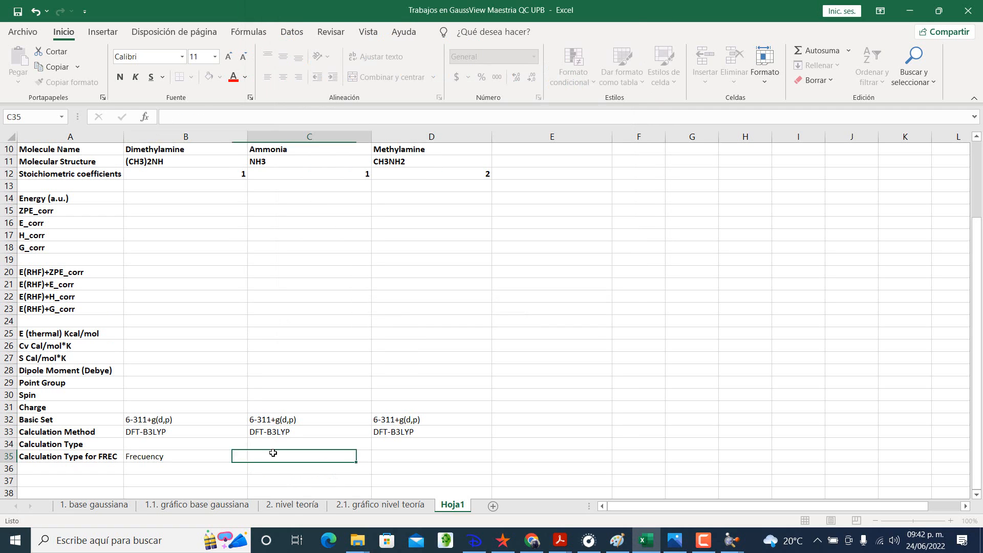
pyautogui.click(235, 456)
pyautogui.moveTo(247, 462); pyautogui.dragTo(440, 458)
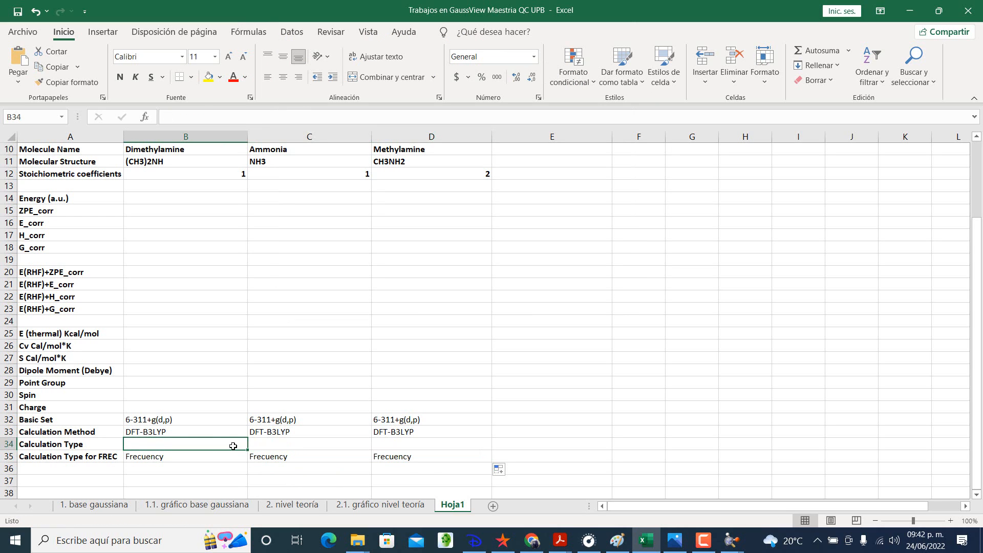
# Step: Enter Opt+Frec as the Calculation Type in cell B34 and fill it across to the Ammonia and Methylamine columns
pyautogui.write('Opt')
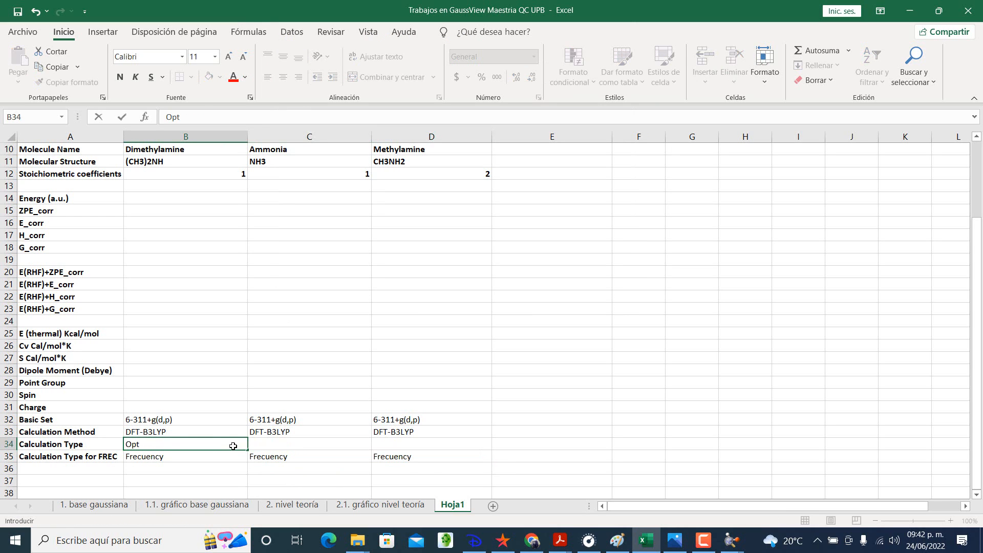
pyautogui.write('+Frec')
pyautogui.press('Tab')
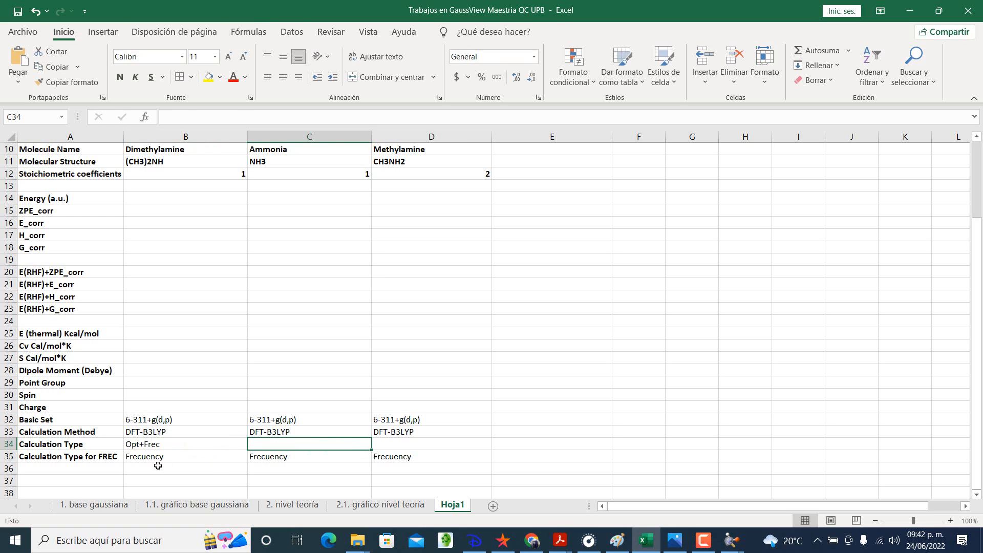
pyautogui.click(200, 444)
pyautogui.moveTo(248, 451); pyautogui.dragTo(440, 444)
pyautogui.click(436, 430)
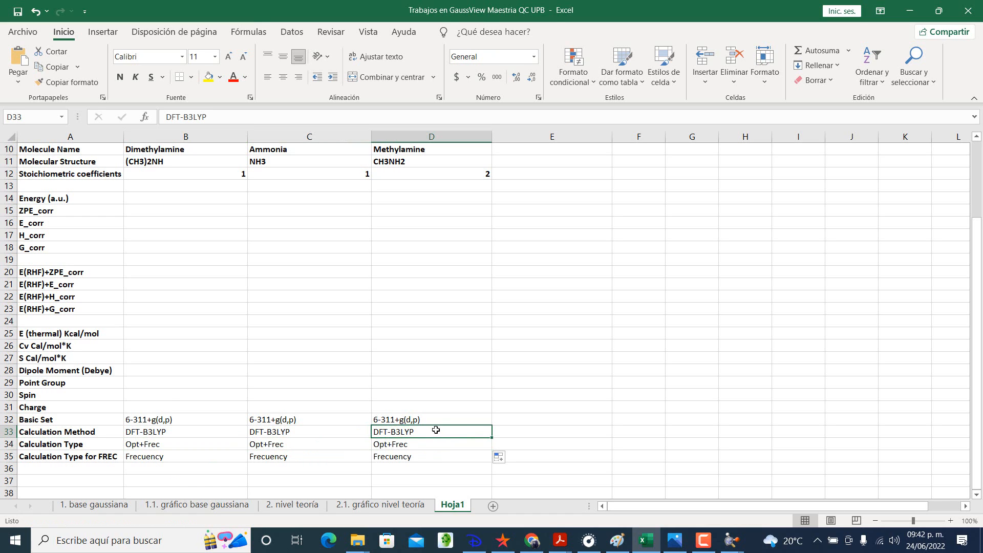
# Step: Enter a Charge of 0 for Dimethylamine, Ammonia and Methylamine in cells B31 to D31
pyautogui.click(166, 406)
pyautogui.write('0')
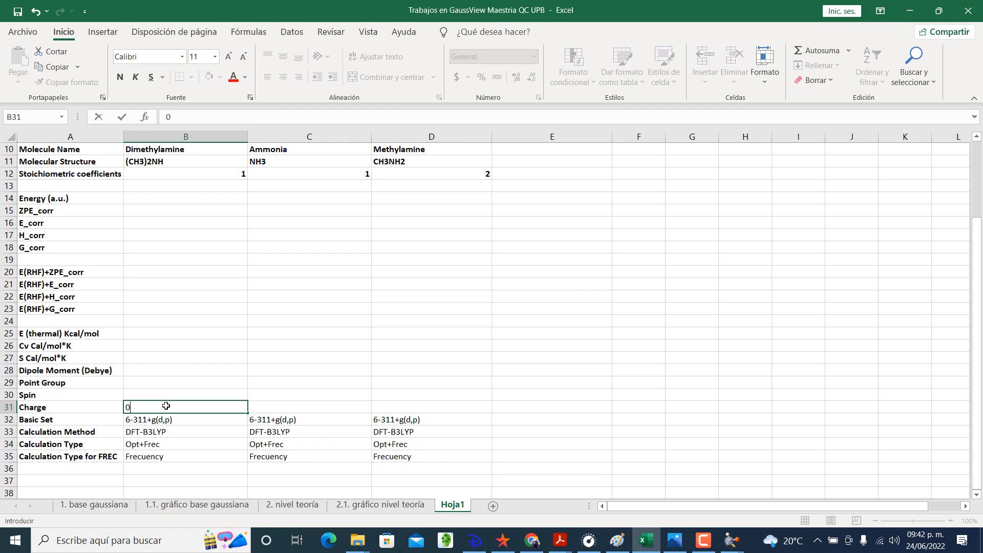
pyautogui.press('Tab')
pyautogui.write('0')
pyautogui.press('Tab')
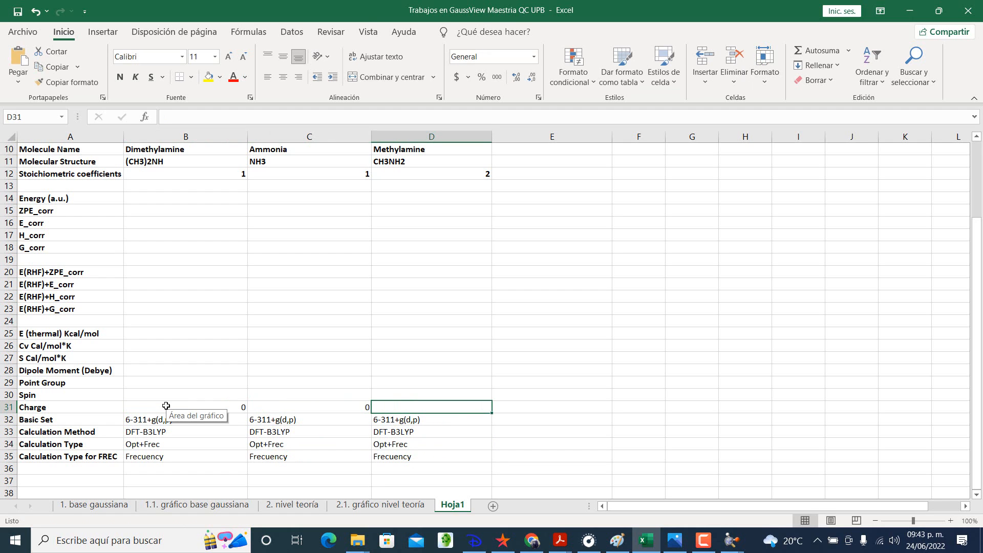
pyautogui.write('0')
pyautogui.press('Return')
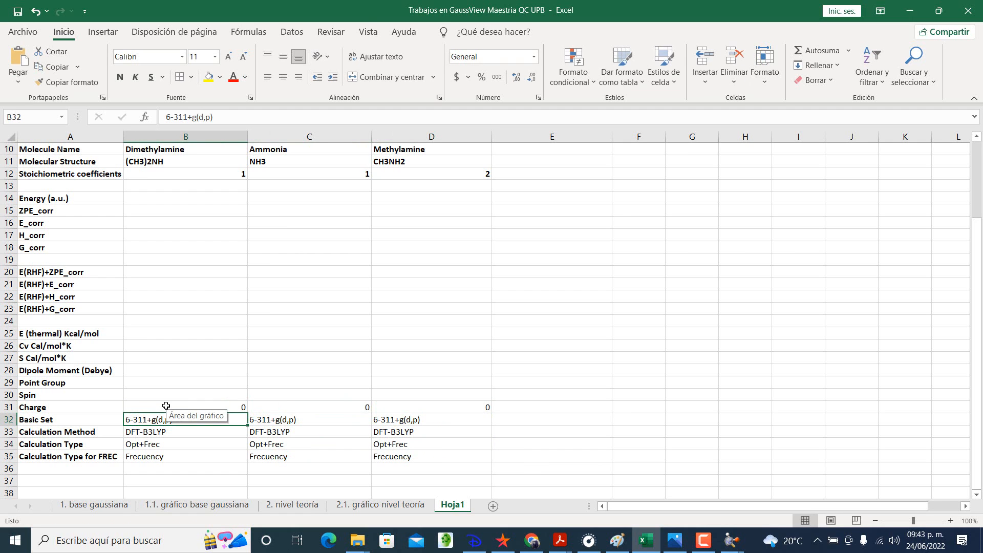
# Step: Enter Singlete as the Spin for Dimethylamine, Ammonia and Methylamine in cells B30 to D30
pyautogui.click(174, 397)
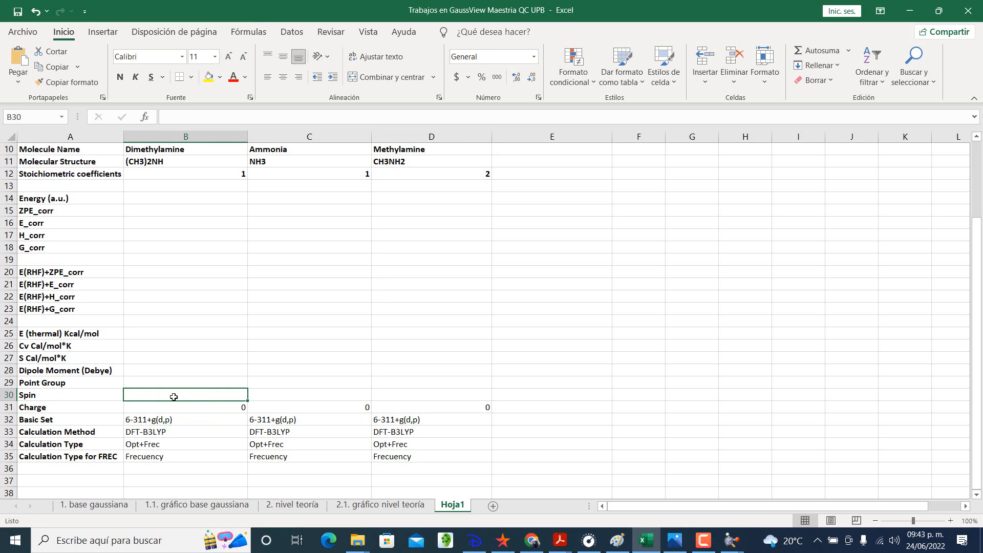
pyautogui.write('Su')
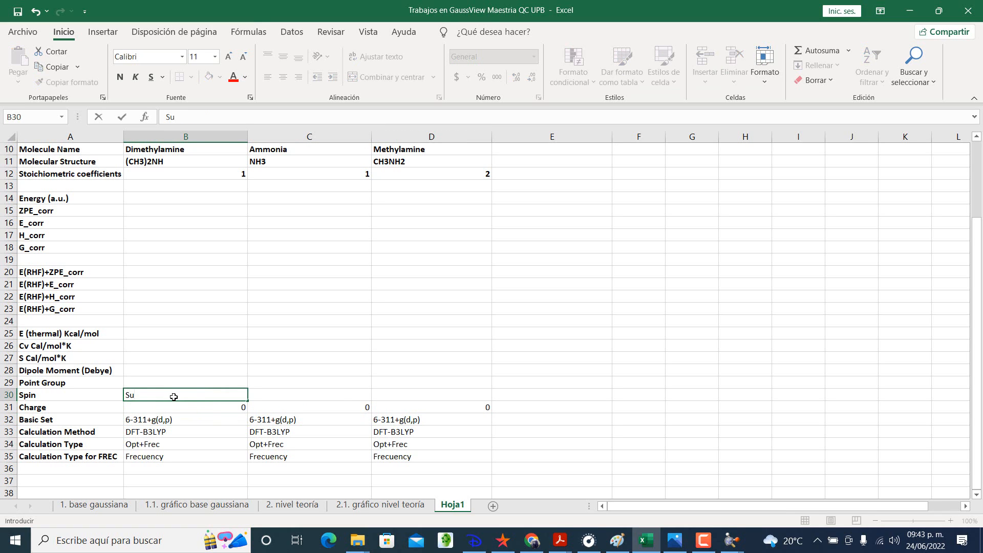
pyautogui.press('BackSpace')
pyautogui.write('inglete')
pyautogui.press('Tab')
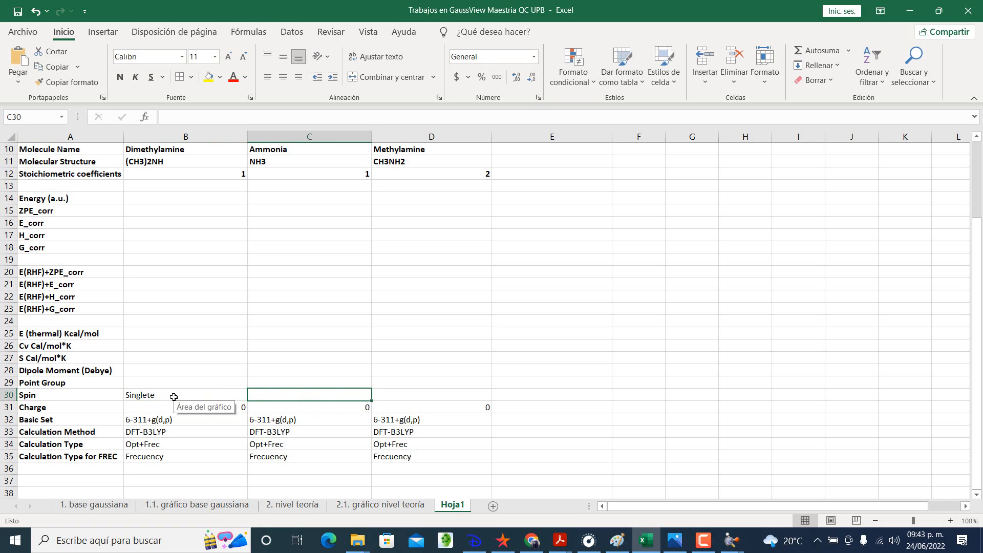
pyautogui.write('Singlete')
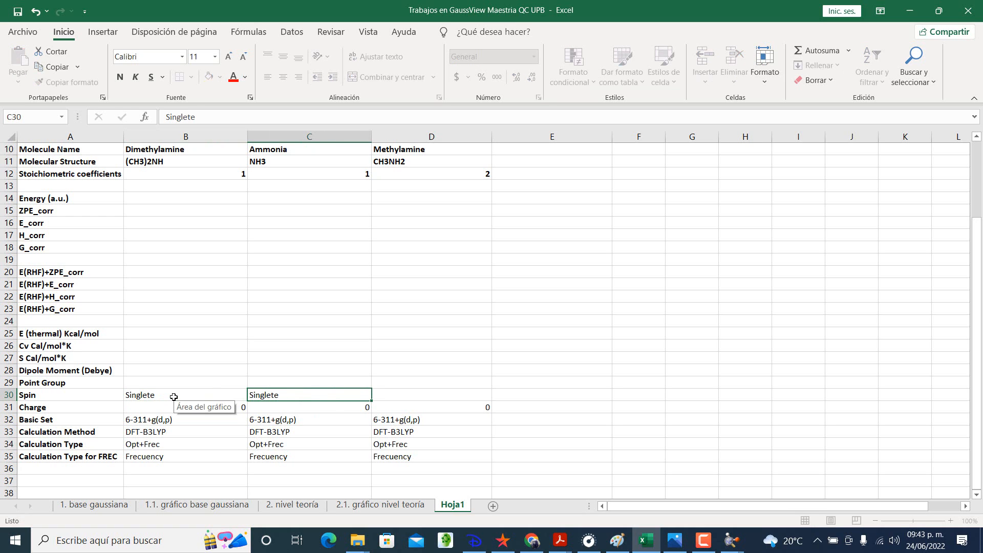
pyautogui.press('Tab')
pyautogui.write('Singlete')
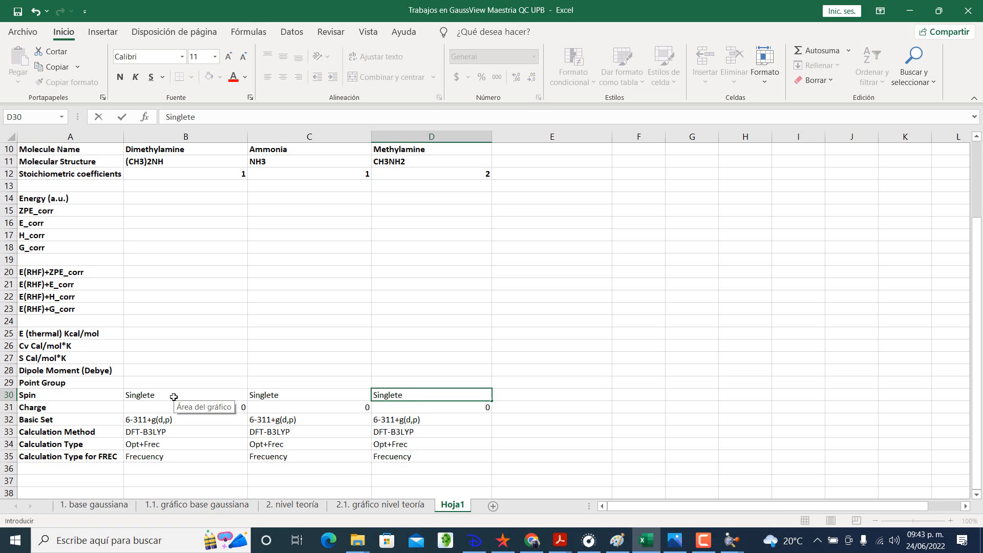
pyautogui.press('Return')
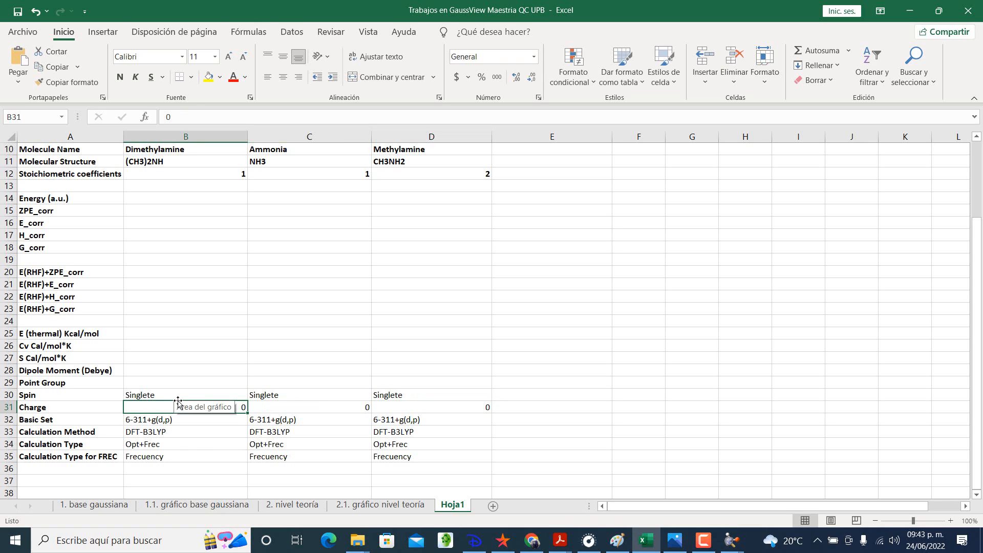
pyautogui.click(211, 467)
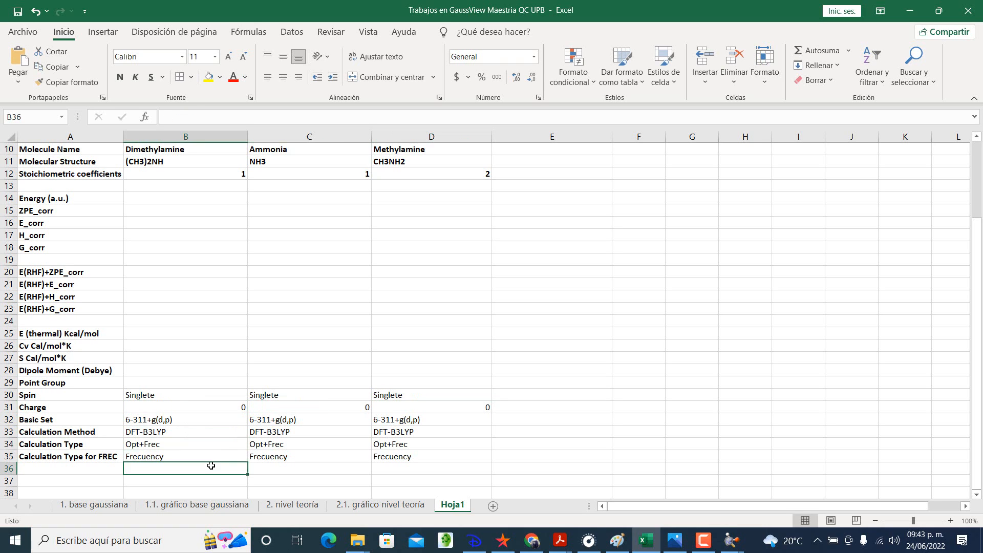
pyautogui.click(184, 307)
pyautogui.scroll(3, 184, 307)
pyautogui.scroll(1, 184, 306)
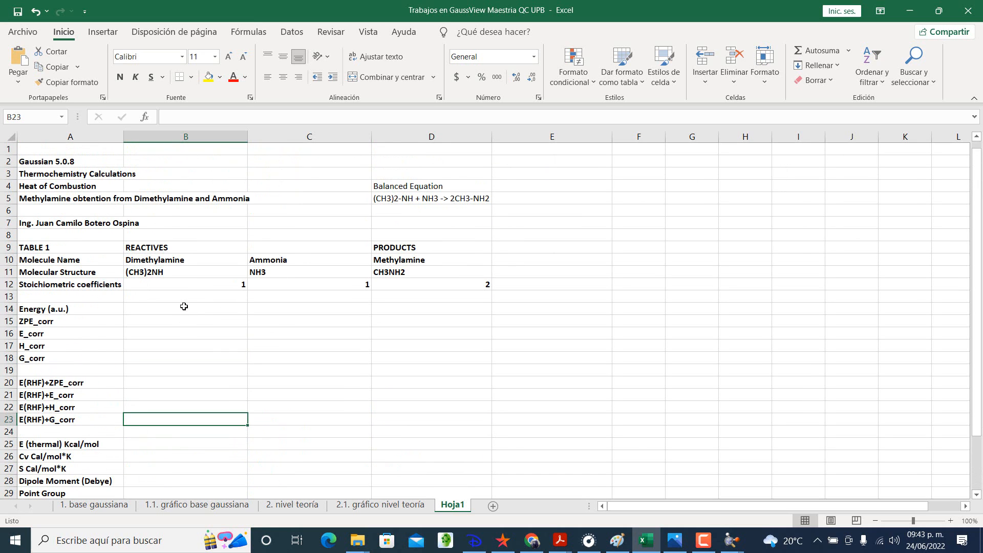
pyautogui.scroll(-1, 195, 248)
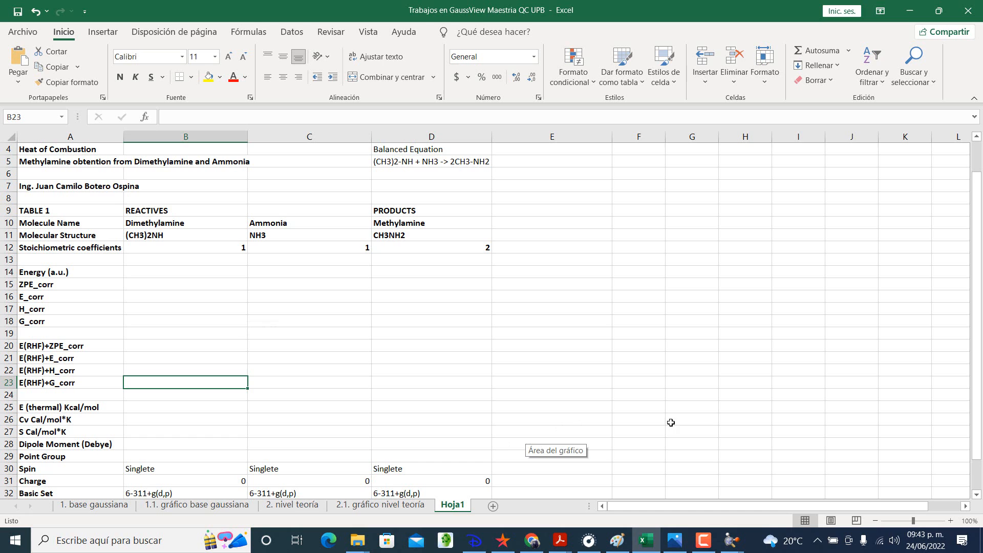
# Step: Switch to GaussView and set the calculation method to DFT with B3LYP in the Gaussian Calculation Setup
pyautogui.click(646, 540)
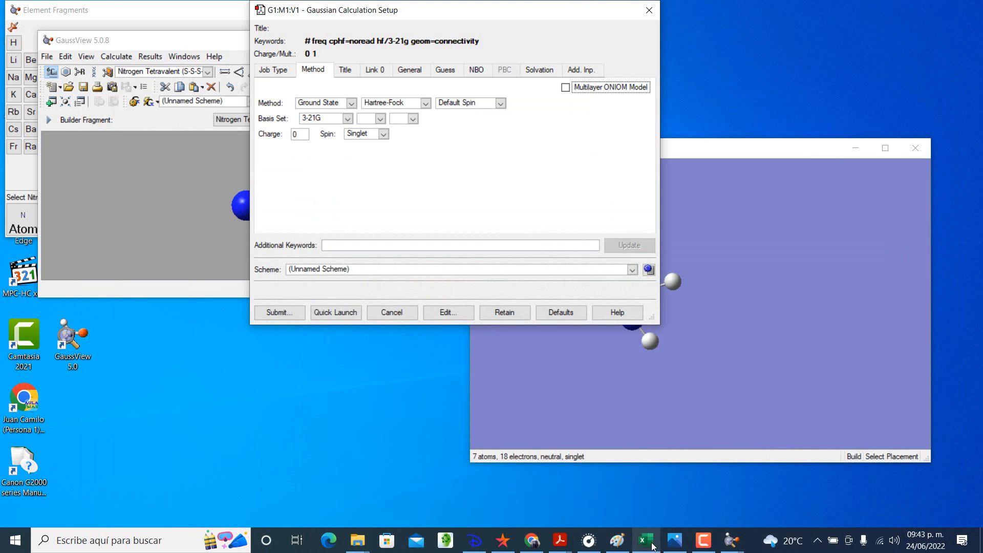
pyautogui.click(287, 74)
pyautogui.click(308, 76)
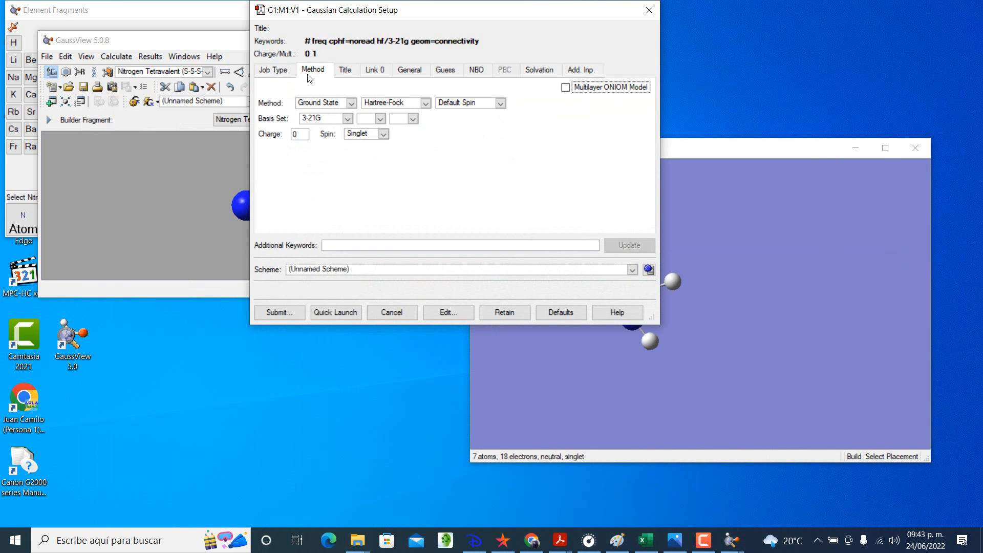
pyautogui.click(416, 105)
pyautogui.click(410, 143)
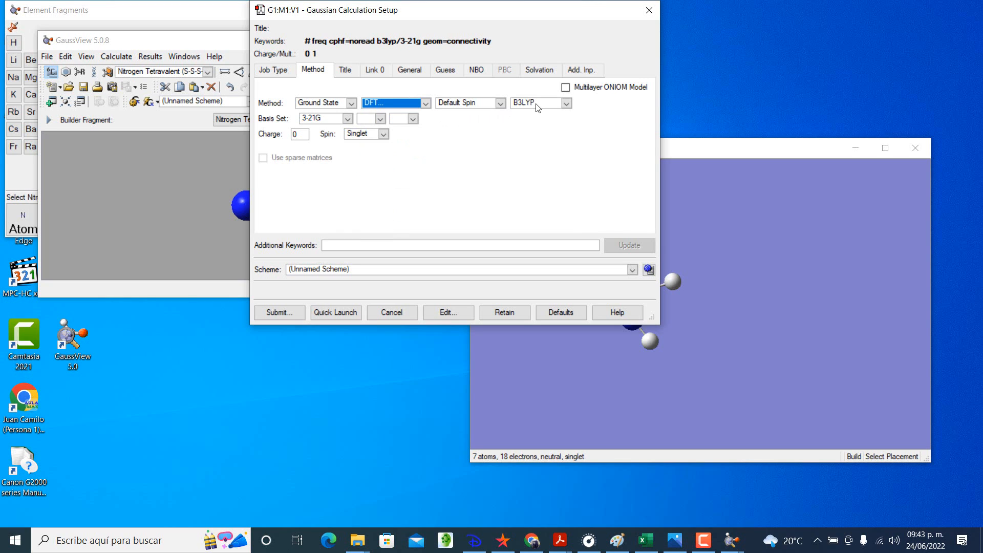
# Step: Set the basis set to 6-311G with + diffuse functions and (d,p) polarization functions
pyautogui.click(347, 119)
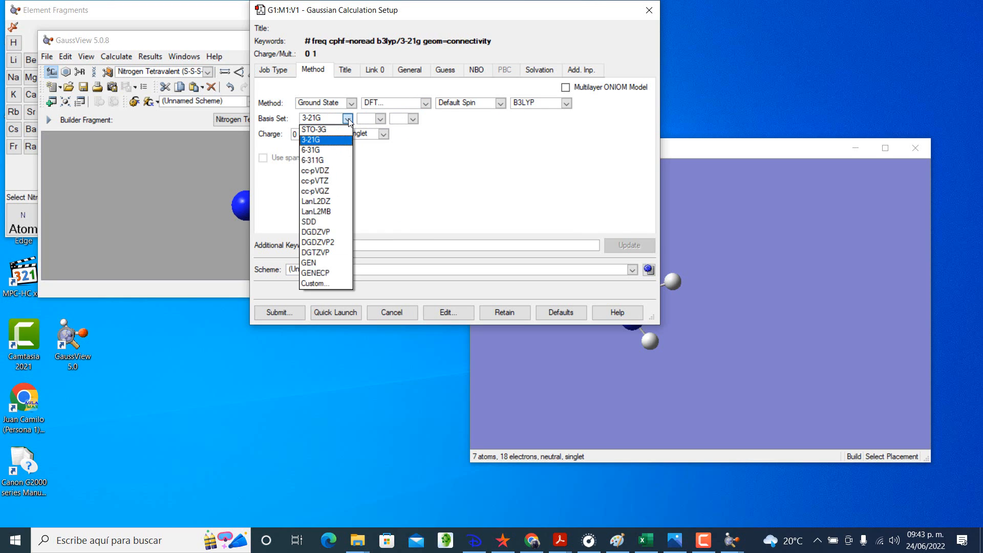
pyautogui.click(335, 160)
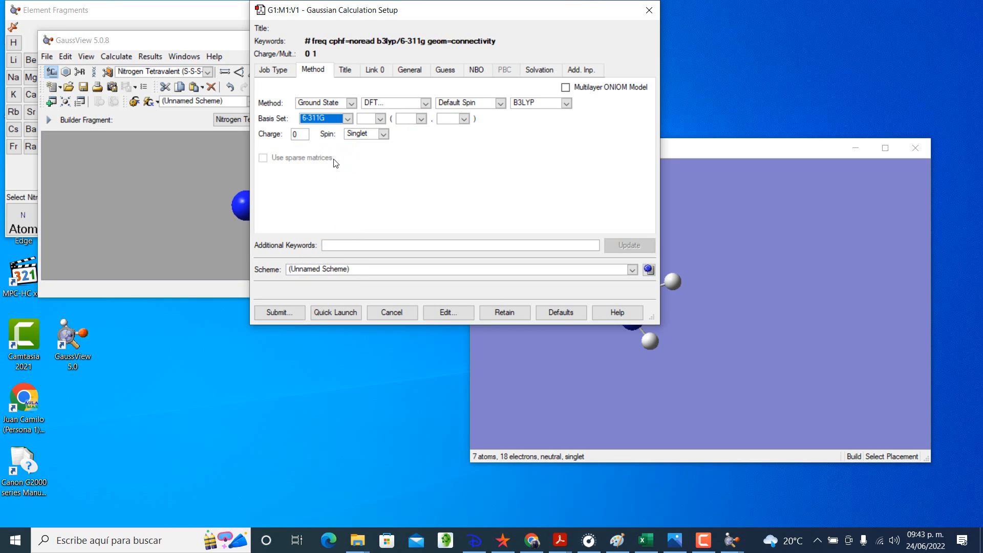
pyautogui.click(383, 120)
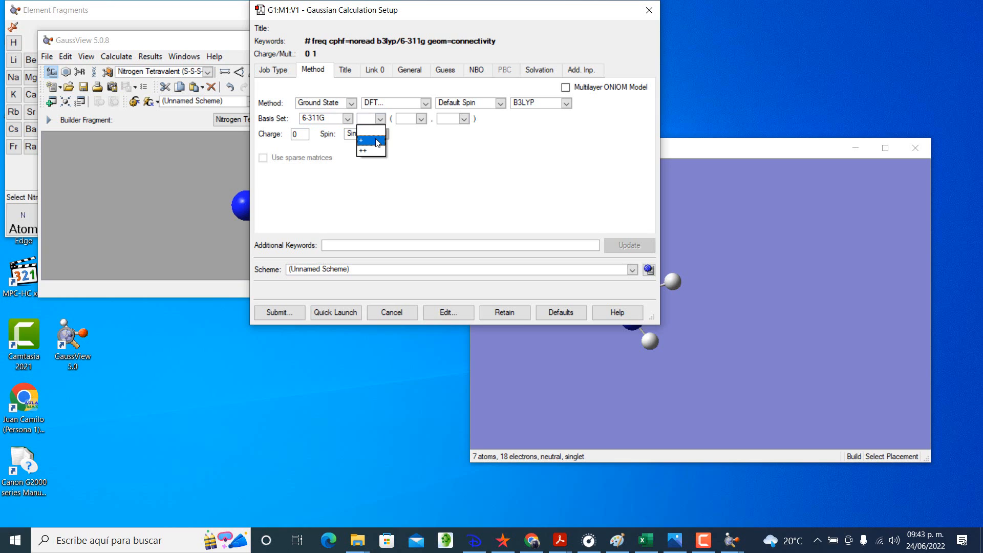
pyautogui.click(377, 141)
pyautogui.click(420, 119)
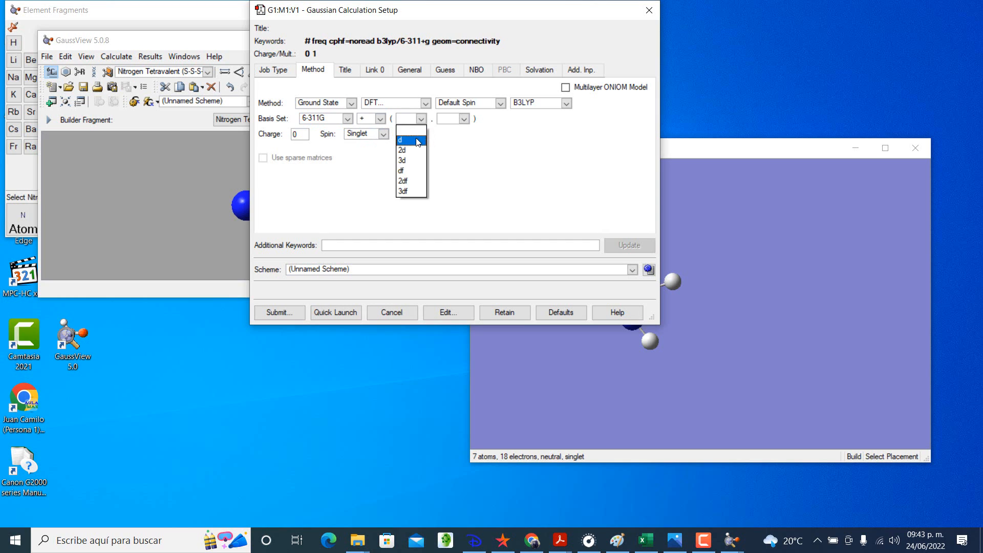
pyautogui.click(418, 141)
pyautogui.click(464, 120)
pyautogui.click(446, 150)
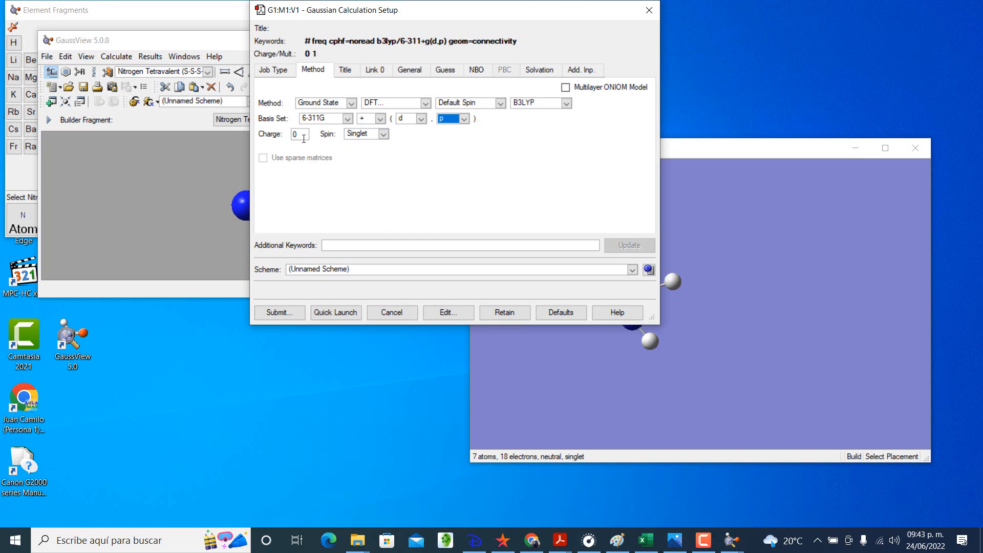
# Step: Enable the Additional Print option in the general settings of the Gaussian calculation
pyautogui.click(410, 70)
pyautogui.click(461, 91)
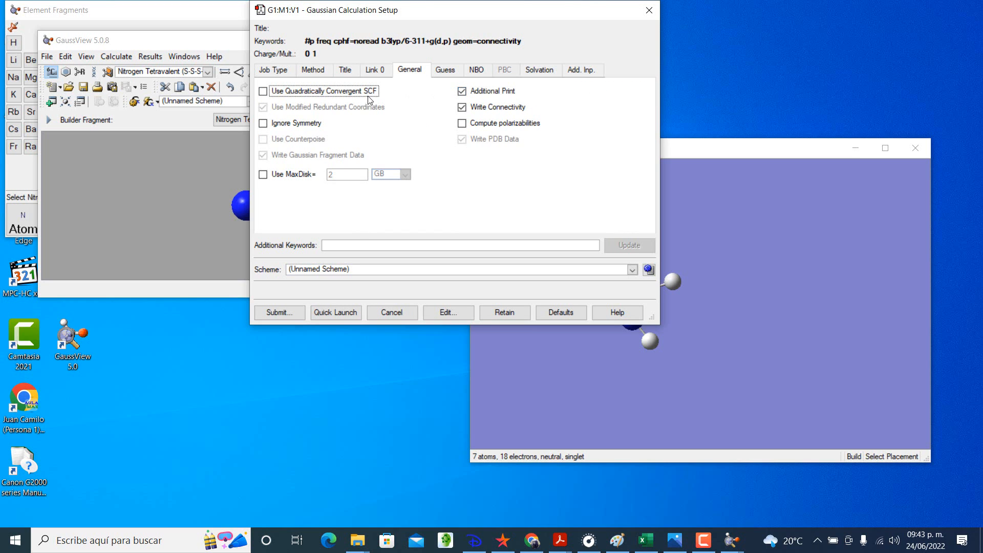
# Step: Review the job type and method settings, submit the calculation and choose to save a Gaussian input file
pyautogui.click(312, 71)
pyautogui.click(276, 70)
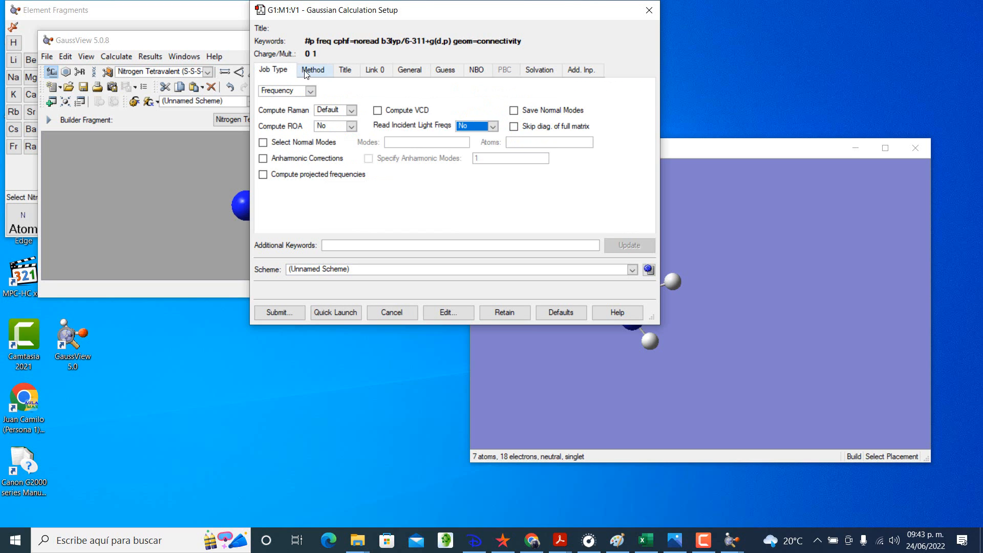
pyautogui.click(306, 72)
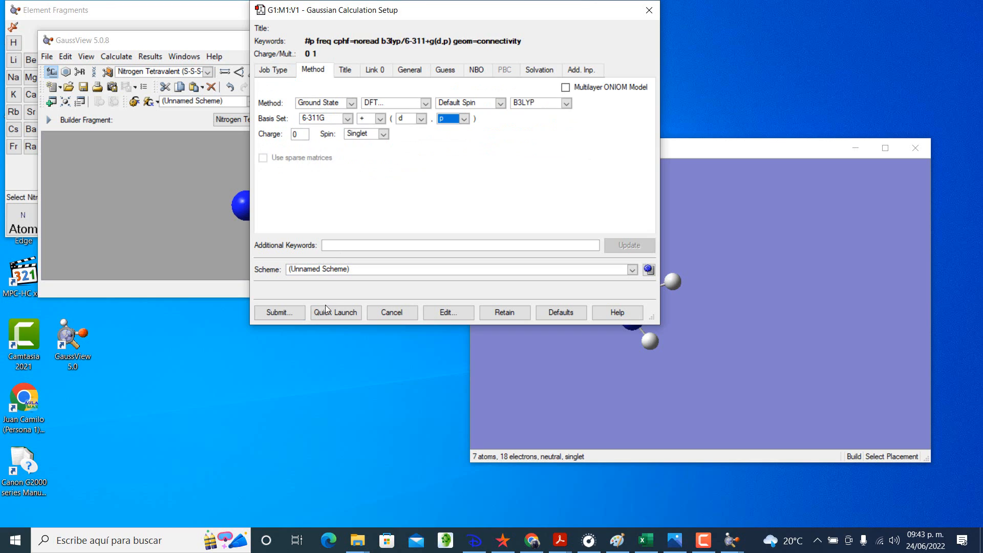
pyautogui.click(274, 315)
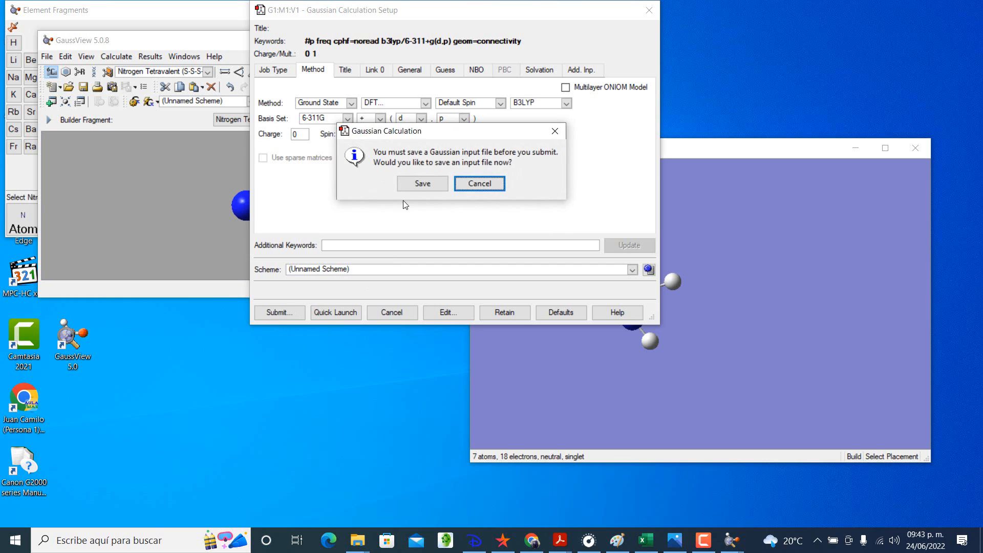
pyautogui.click(417, 183)
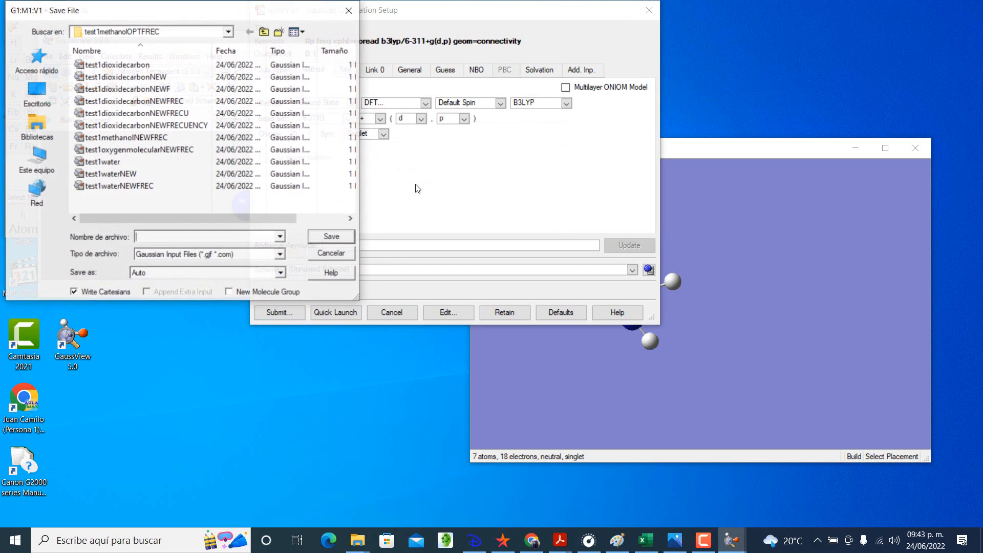
# Step: Create a new folder called testMETHYLAMINE-EXERCISE inside the Gaussian Tests folder
pyautogui.click(265, 32)
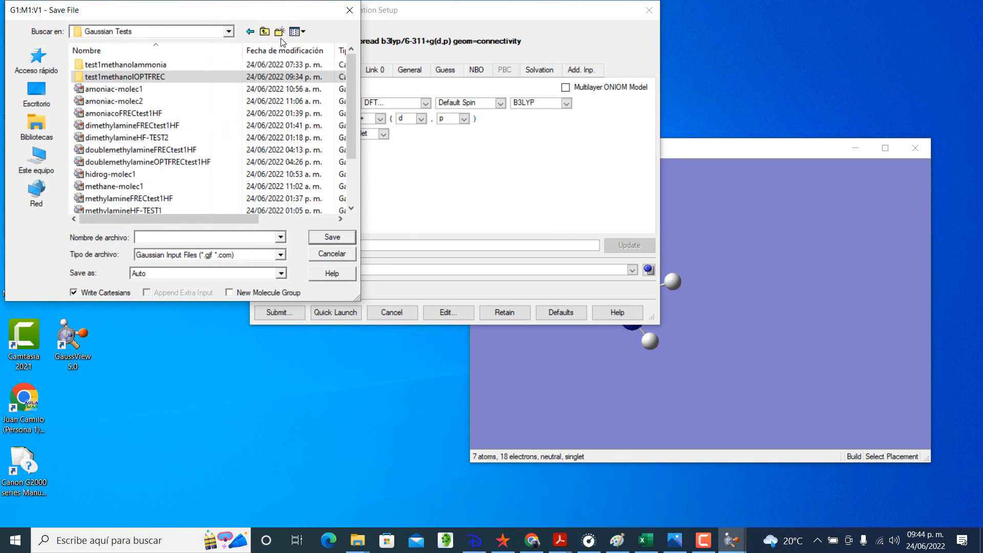
pyautogui.click(280, 32)
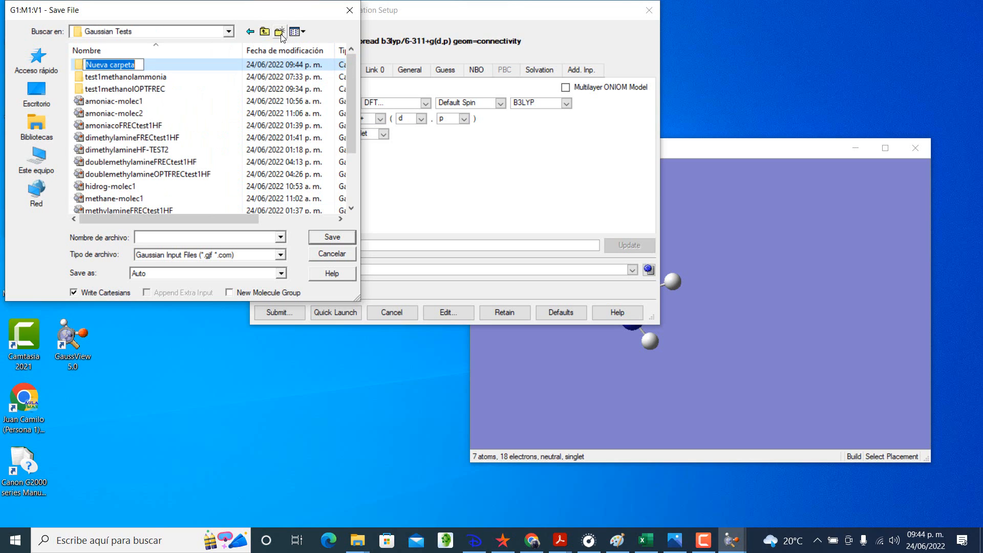
pyautogui.write('test')
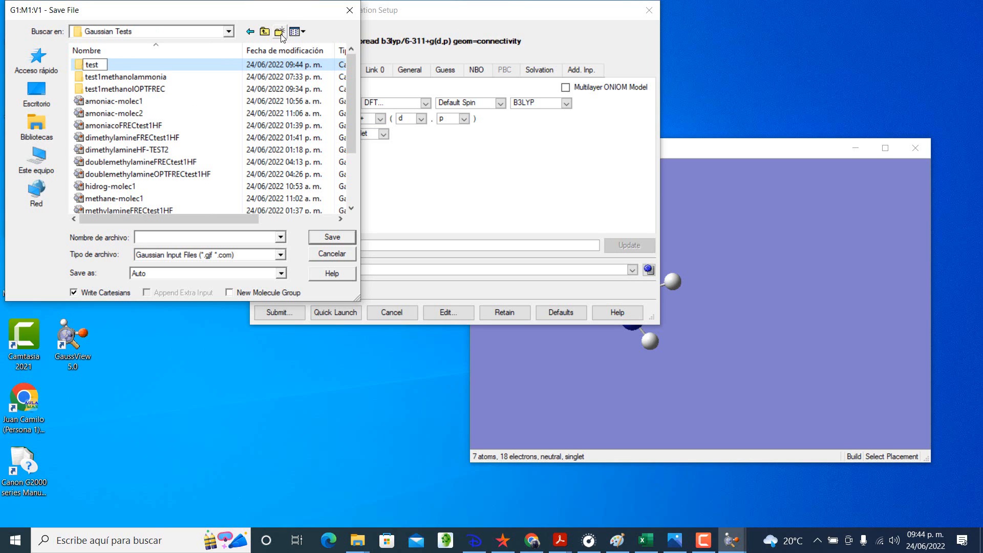
pyautogui.write('METHYLAMINE')
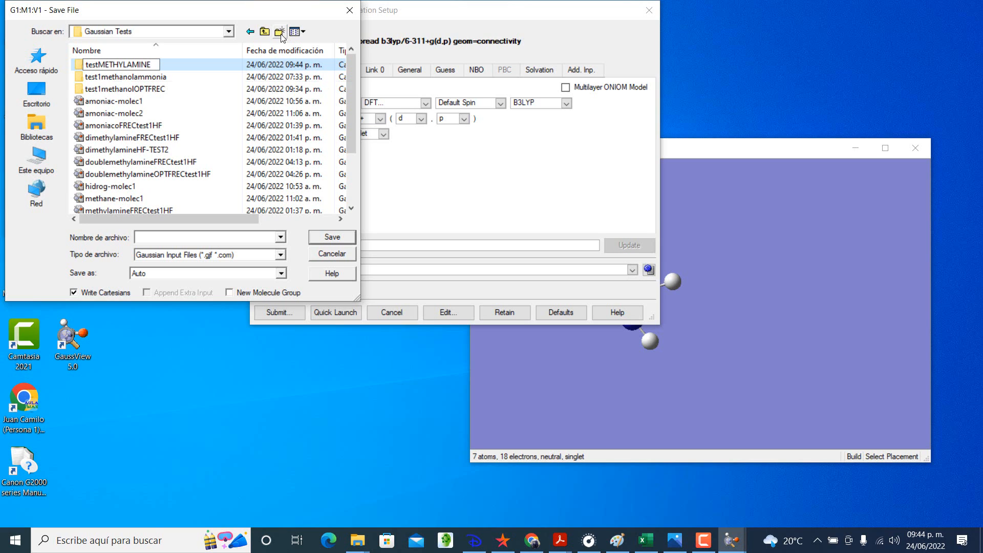
pyautogui.write('/')
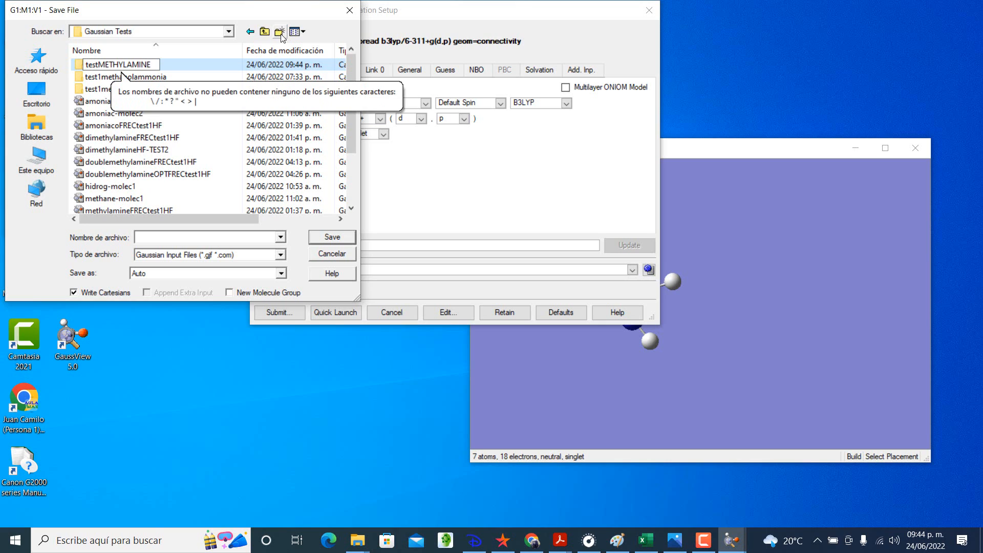
pyautogui.write('-E')
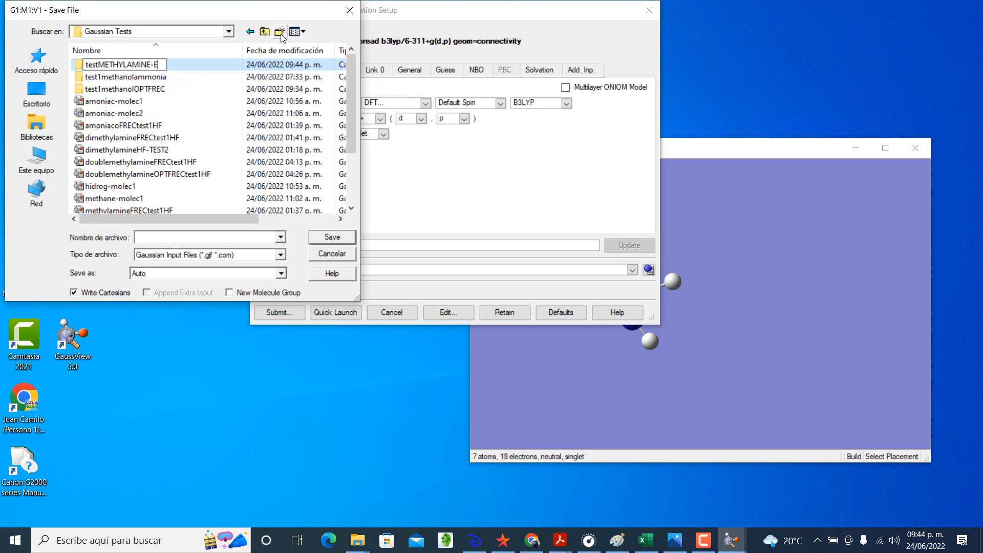
pyautogui.write('XERCISE')
pyautogui.click(215, 70)
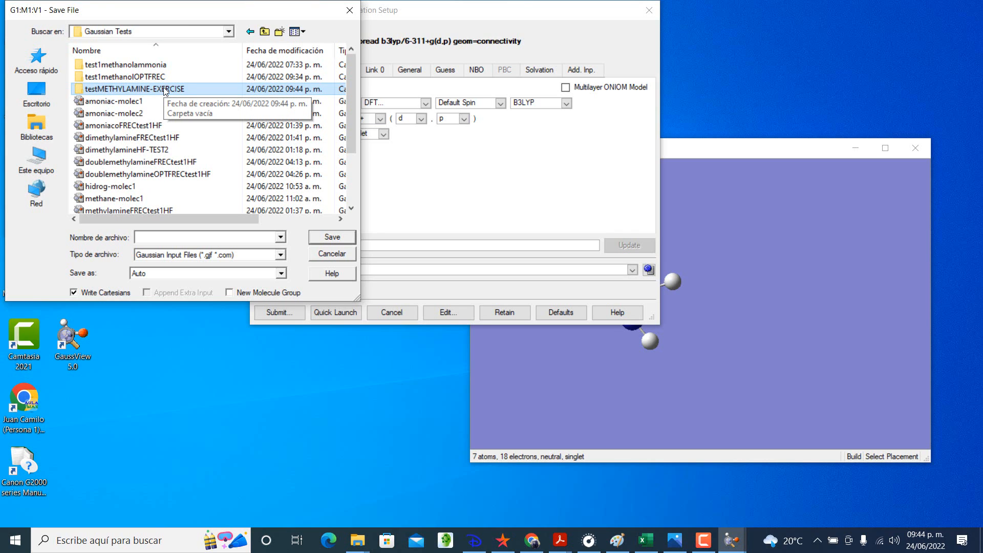
# Step: Save the Gaussian input file as testMETHYLAMINE01FREC in the testMETHYLAMINE-EXERCISE folder
pyautogui.doubleClick(164, 89)
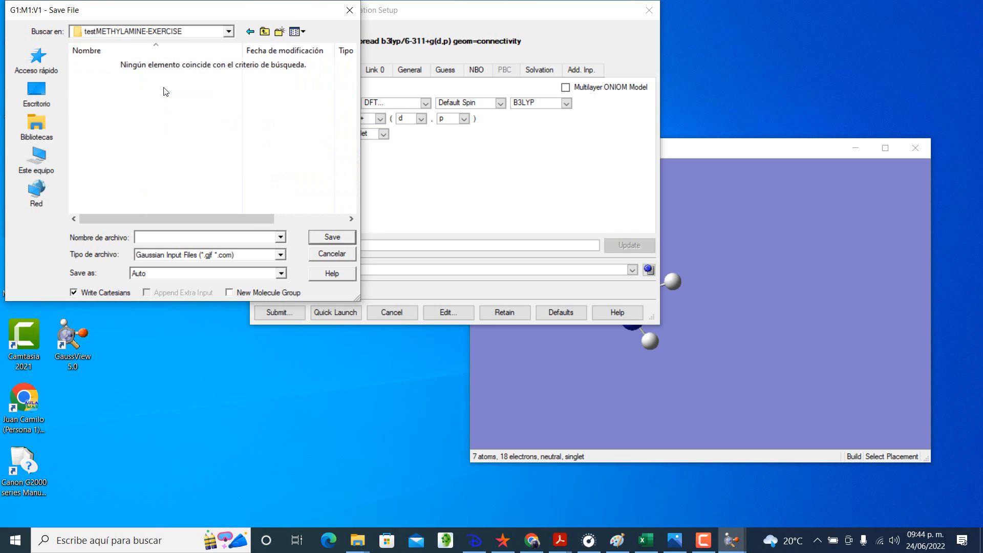
pyautogui.click(215, 237)
pyautogui.write('testMETHYLAMINE01FREC')
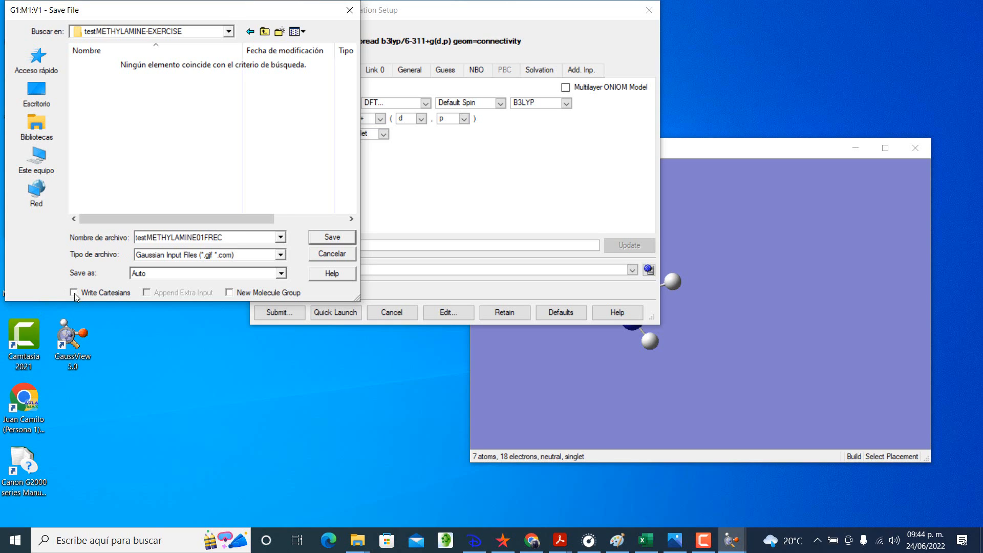
pyautogui.click(332, 237)
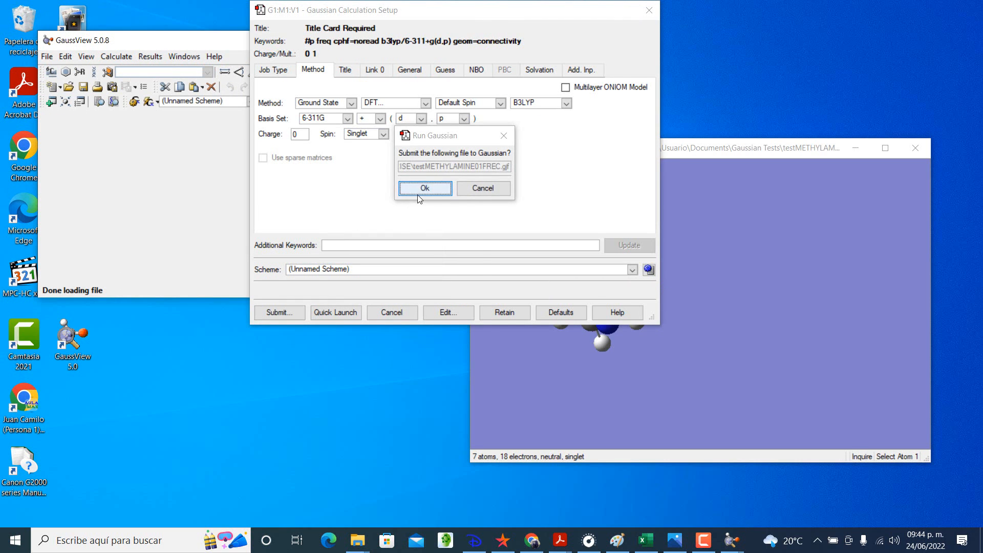
# Step: Run the saved input file in Gaussian and close the Gaussian window once the job is complete
pyautogui.click(418, 195)
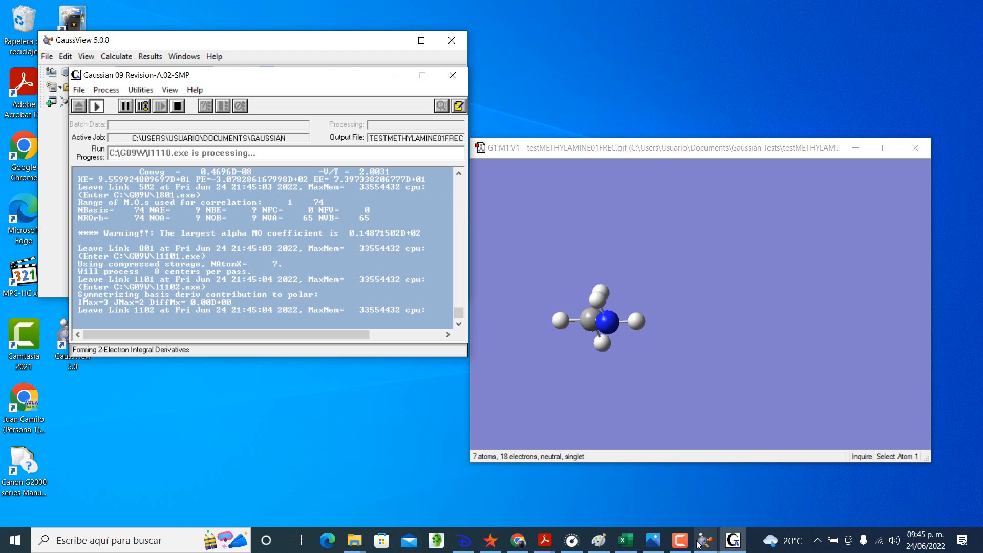
pyautogui.moveTo(691, 545)
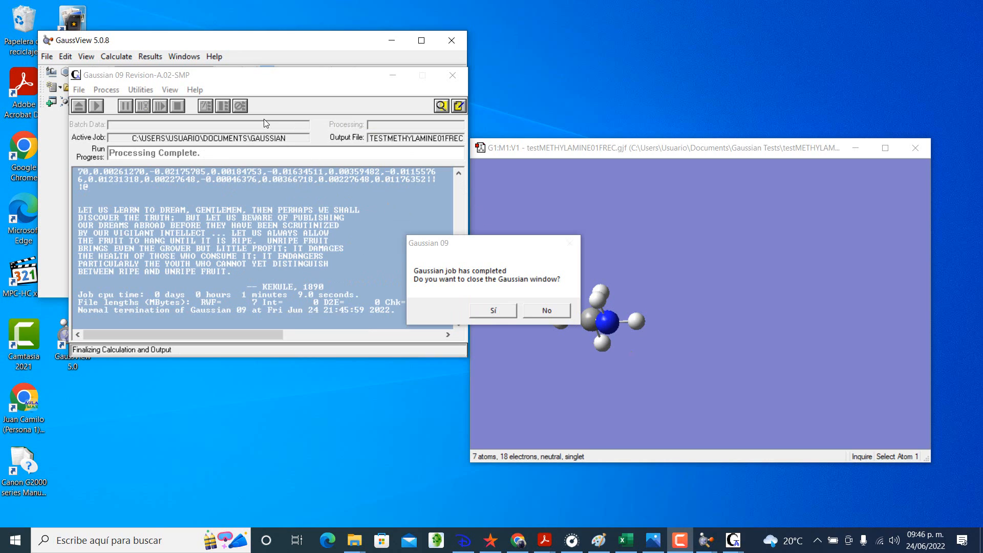
pyautogui.click(492, 310)
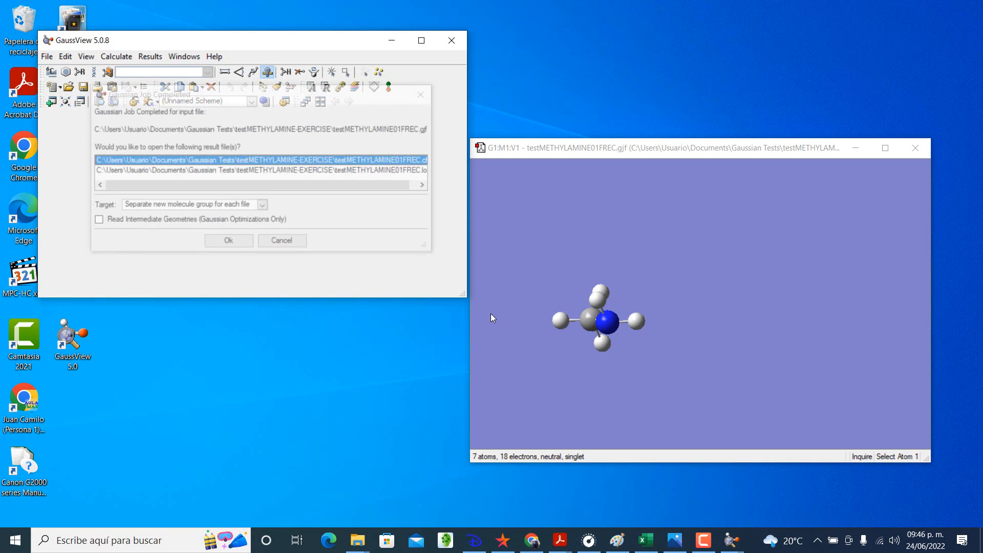
# Step: Open the testMETHYLAMINE01FREC.log result file with the option to read intermediate geometries enabled
pyautogui.click(170, 172)
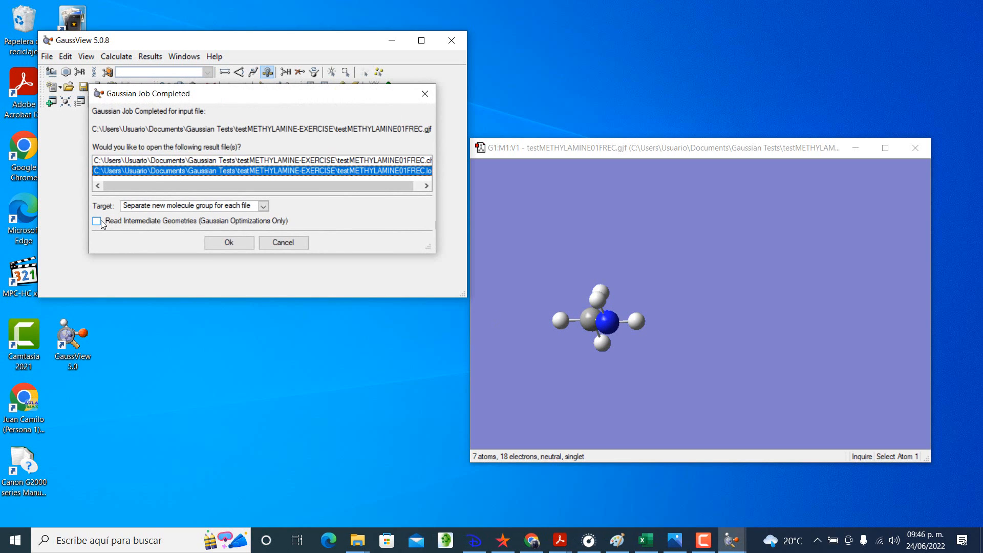
pyautogui.click(97, 221)
pyautogui.click(219, 243)
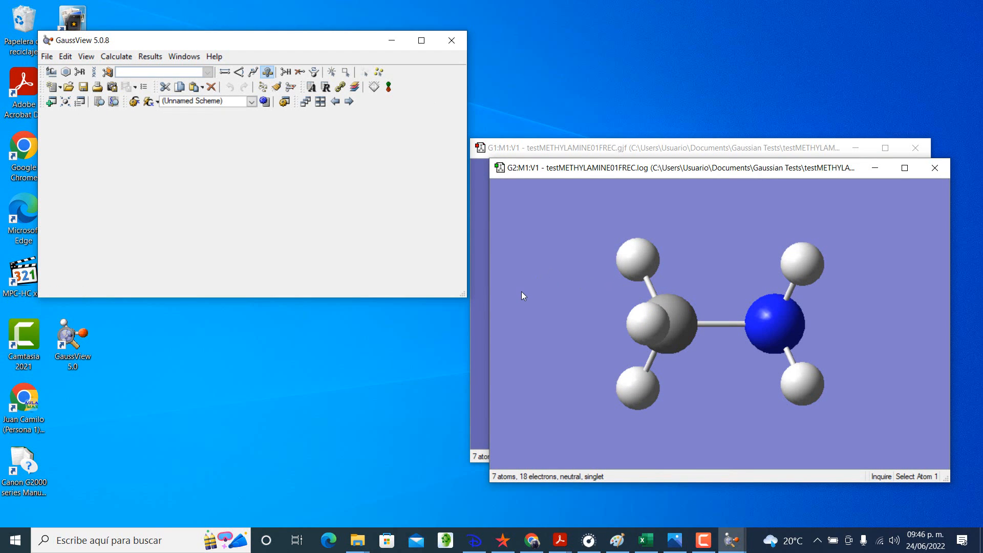
pyautogui.moveTo(525, 288); pyautogui.dragTo(511, 288)
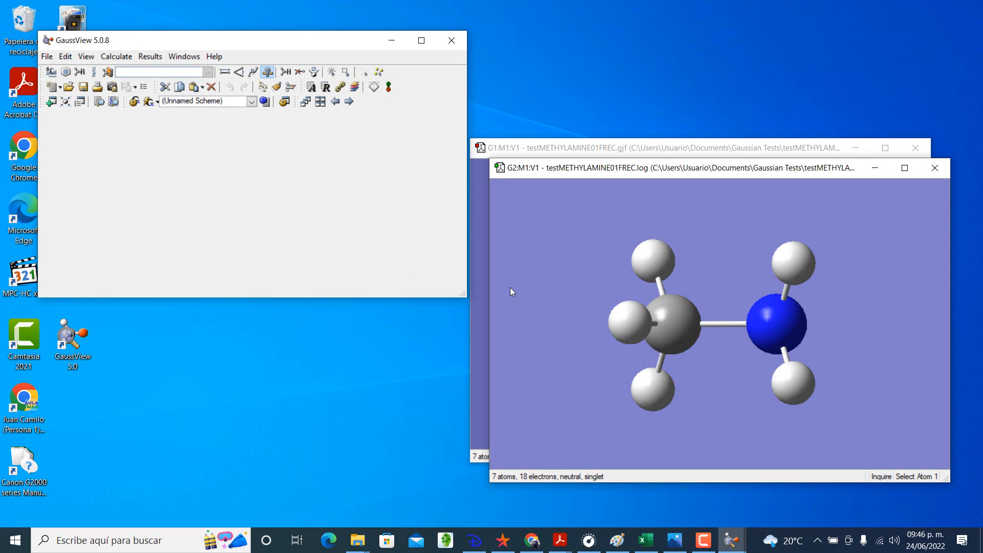
# Step: Display the vibrations of the methylamine result, look through the mode list and animate mode 1
pyautogui.click(150, 57)
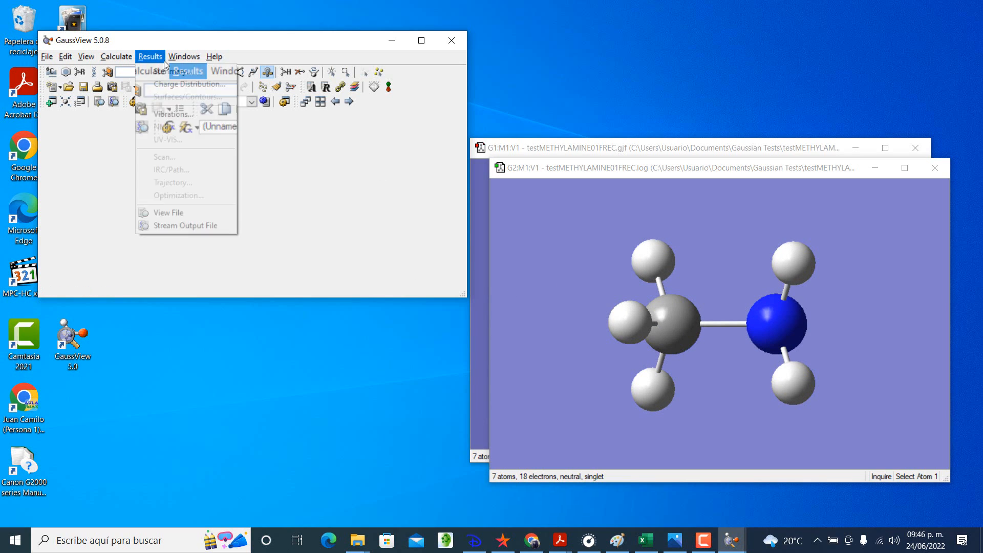
pyautogui.click(177, 114)
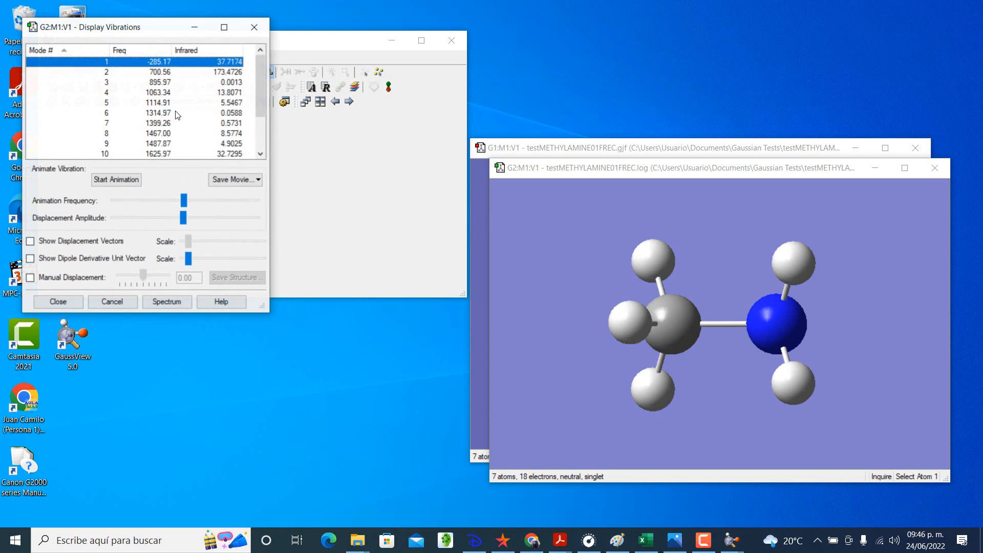
pyautogui.scroll(-2, 176, 114)
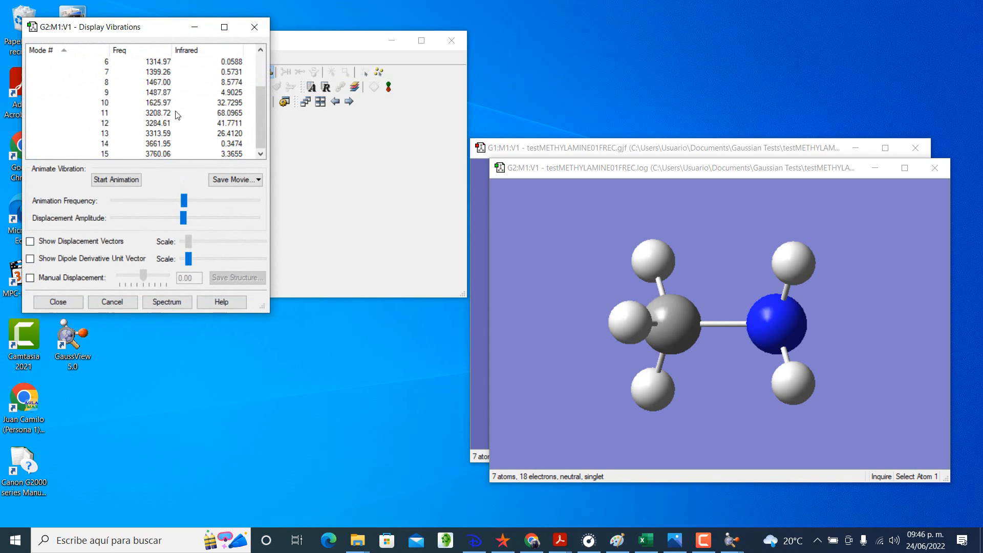
pyautogui.scroll(2, 177, 114)
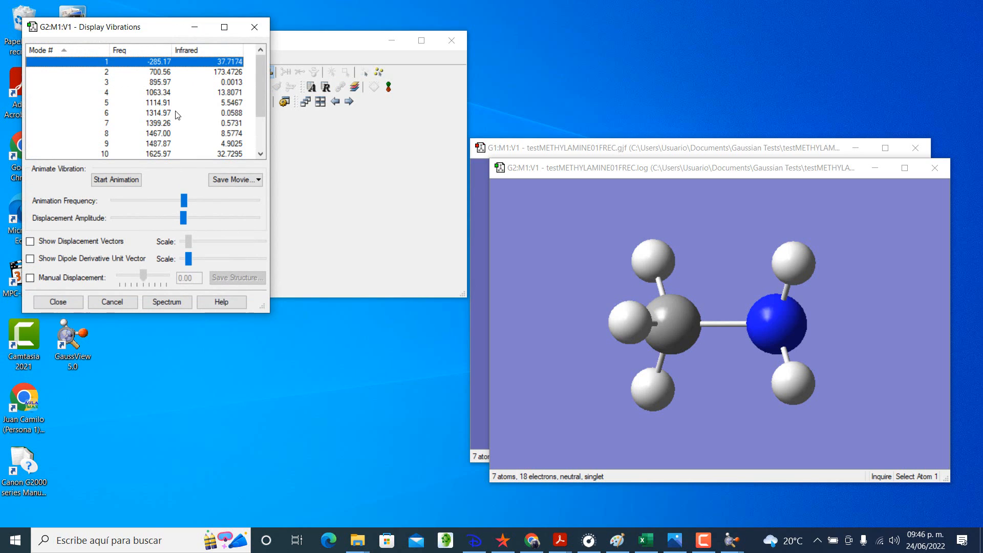
pyautogui.click(134, 180)
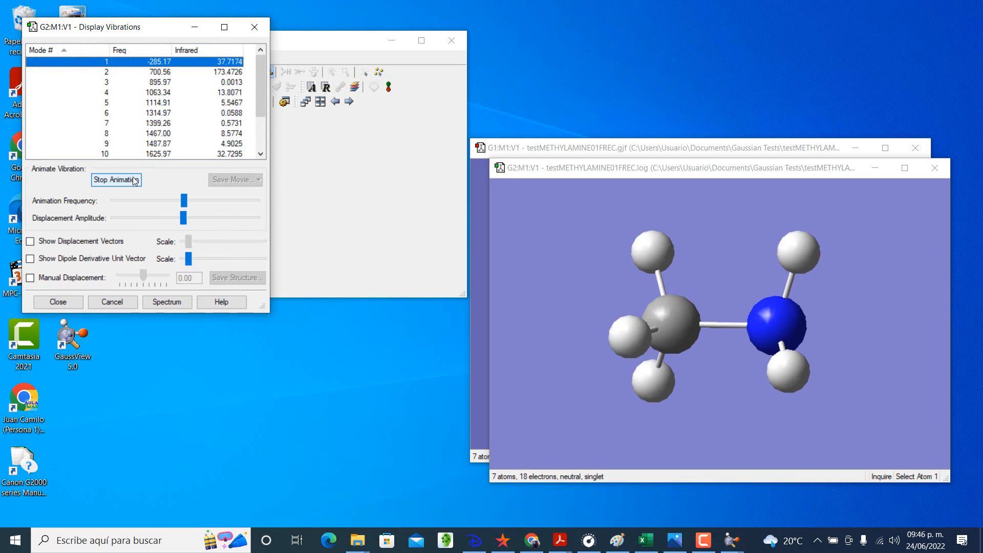
# Step: Examine the animated motion of vibrational modes 2 to 9 of methylamine and look through the frequency list
pyautogui.click(107, 72)
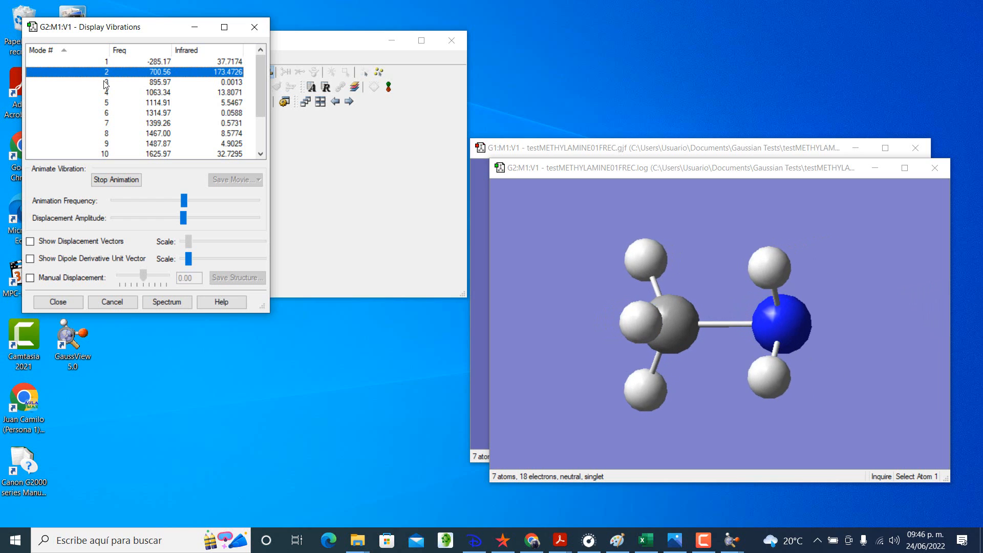
pyautogui.click(105, 82)
pyautogui.click(105, 93)
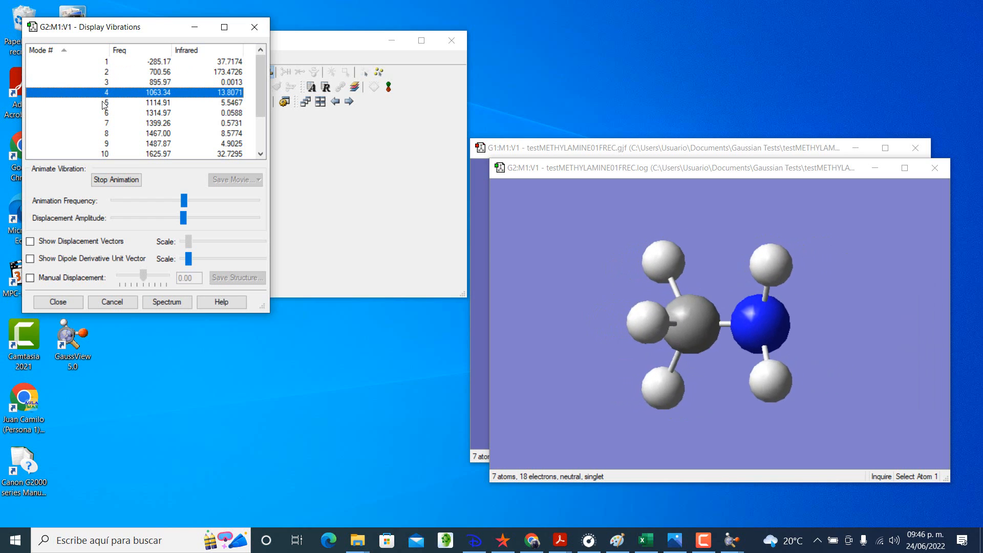
pyautogui.click(105, 103)
pyautogui.scroll(-2, 105, 119)
pyautogui.scroll(2, 104, 116)
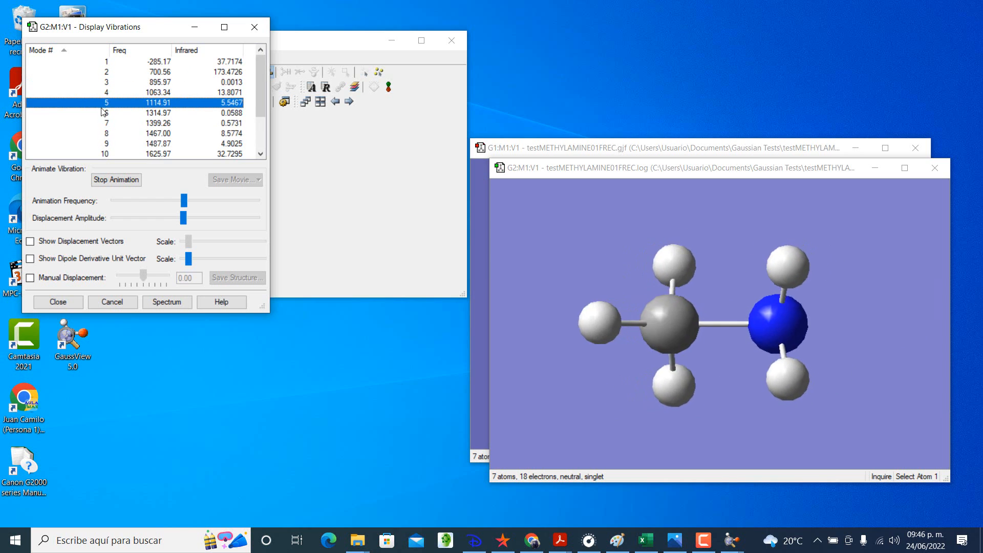
pyautogui.click(103, 113)
pyautogui.click(102, 123)
pyautogui.click(105, 134)
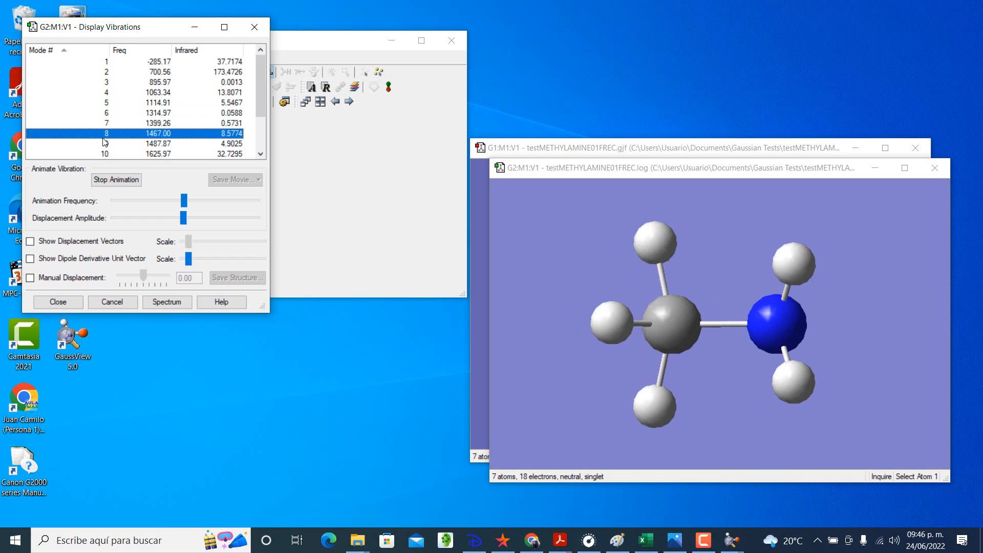
pyautogui.click(106, 144)
pyautogui.scroll(-2, 104, 149)
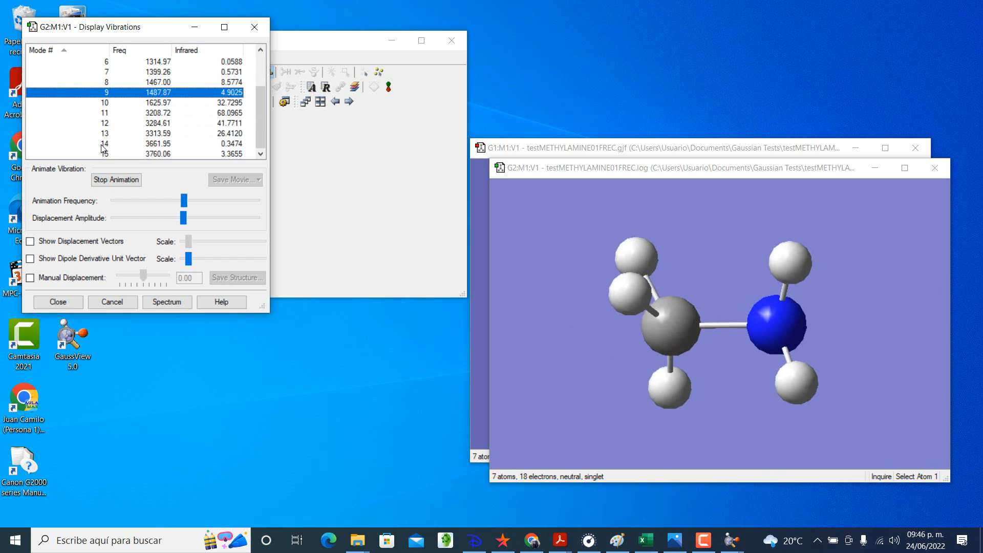
pyautogui.scroll(2, 104, 149)
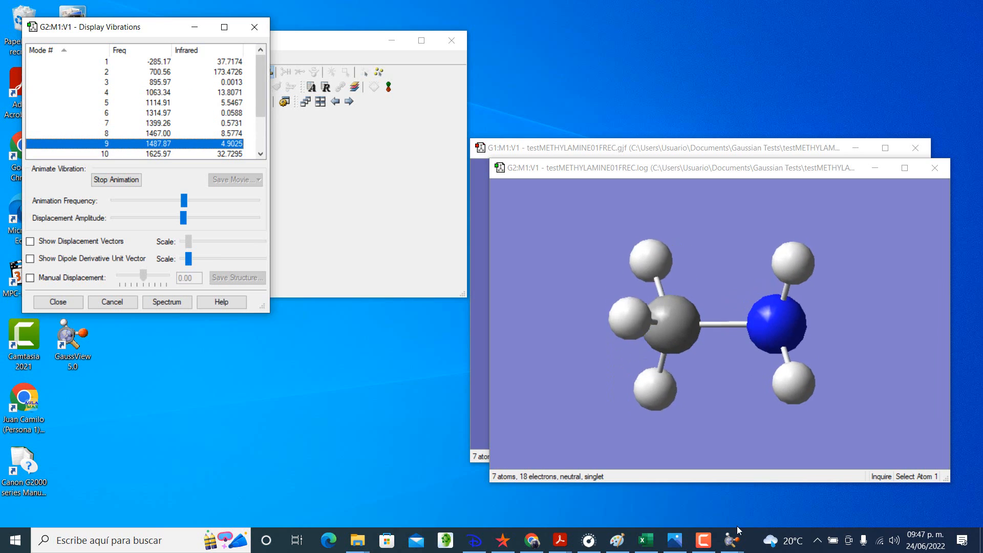
pyautogui.click(703, 540)
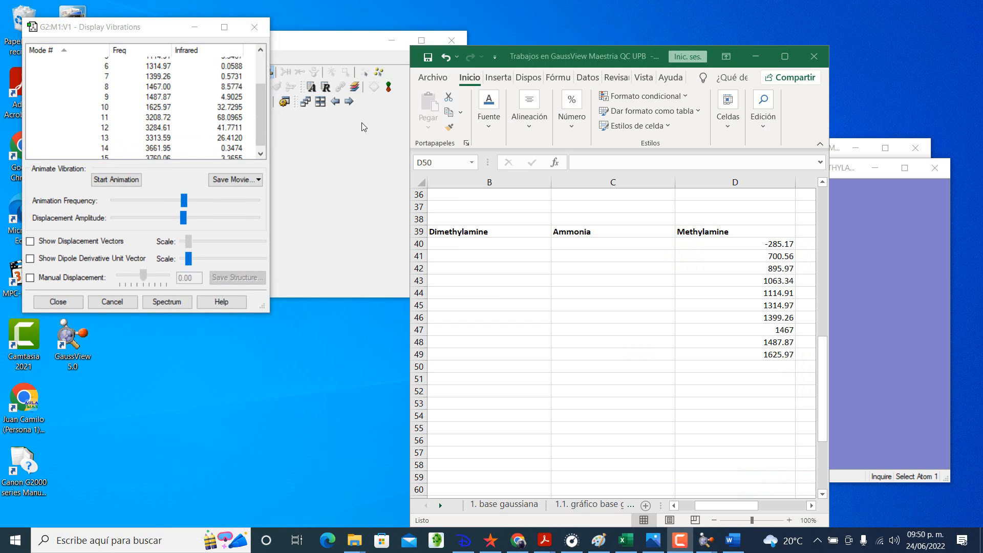
# Step: Widen the Excel window and bring the FRECUENCIAS table into view from column A through the Methylamine column
pyautogui.scroll(7, 560, 270)
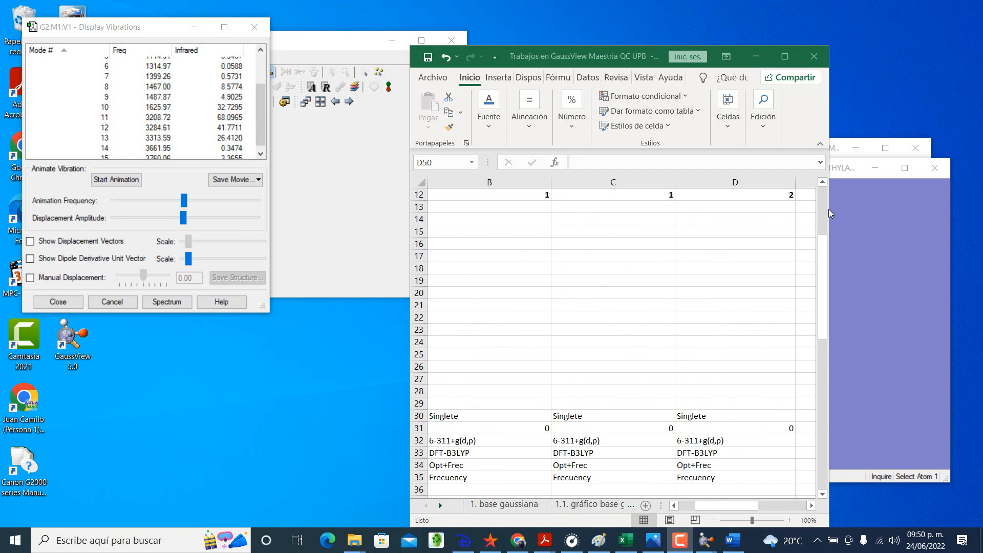
pyautogui.moveTo(829, 207); pyautogui.dragTo(899, 197)
pyautogui.scroll(-7, 746, 257)
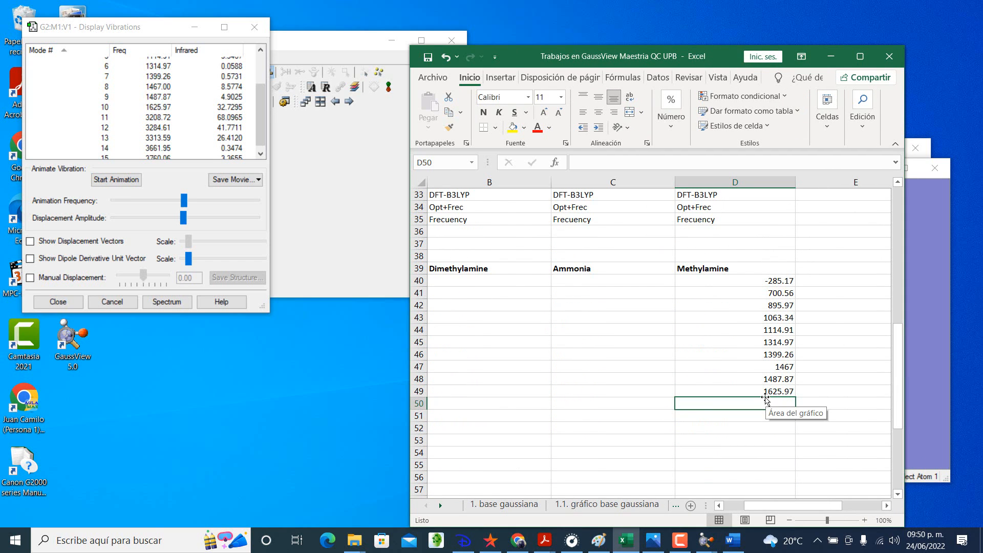
pyautogui.moveTo(752, 507); pyautogui.dragTo(720, 509)
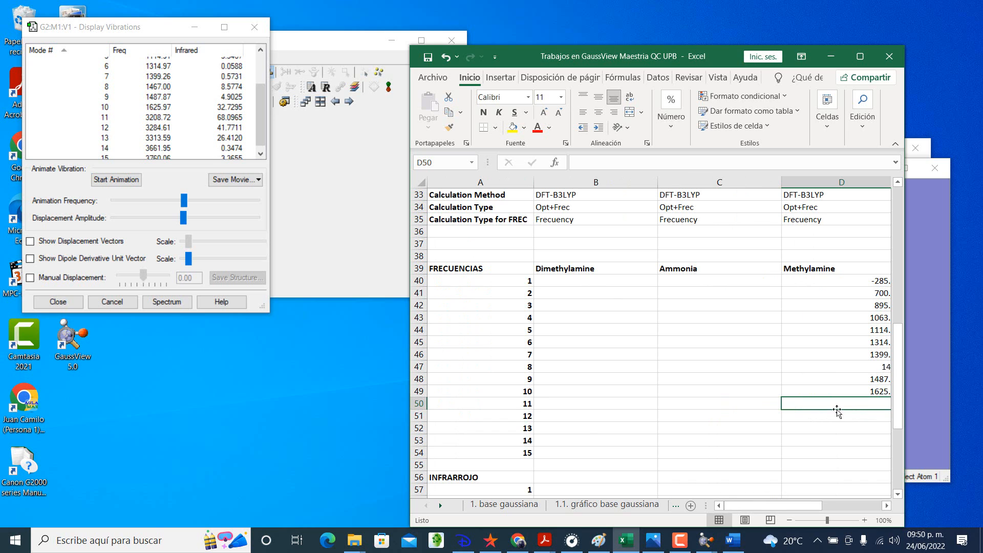
# Step: Enter the methylamine frequencies 3208.72, 3284.61 and 3313.59 for modes 11 to 13 in the FRECUENCIAS table
pyautogui.click(789, 519)
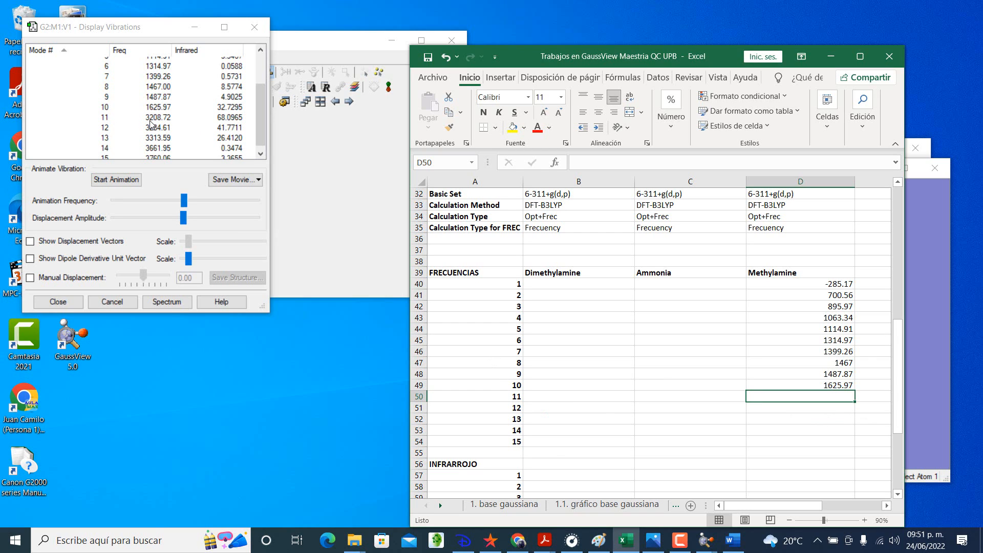
pyautogui.write('3208')
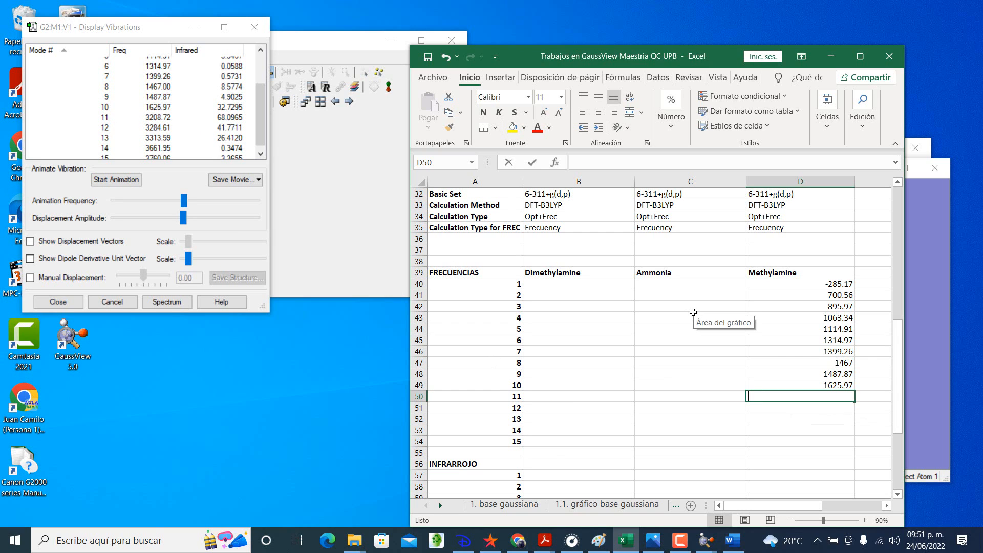
pyautogui.write('.')
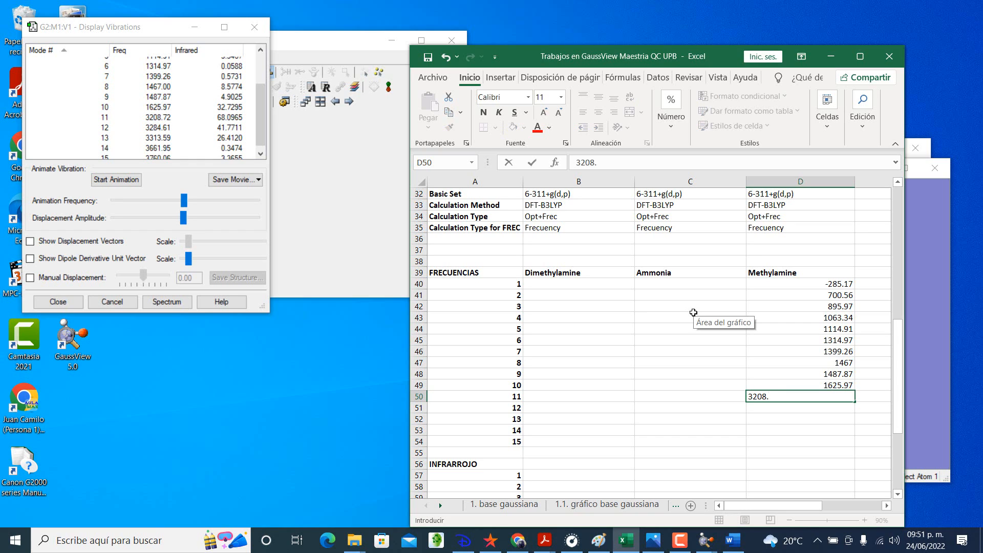
pyautogui.write('72')
pyautogui.press('Return')
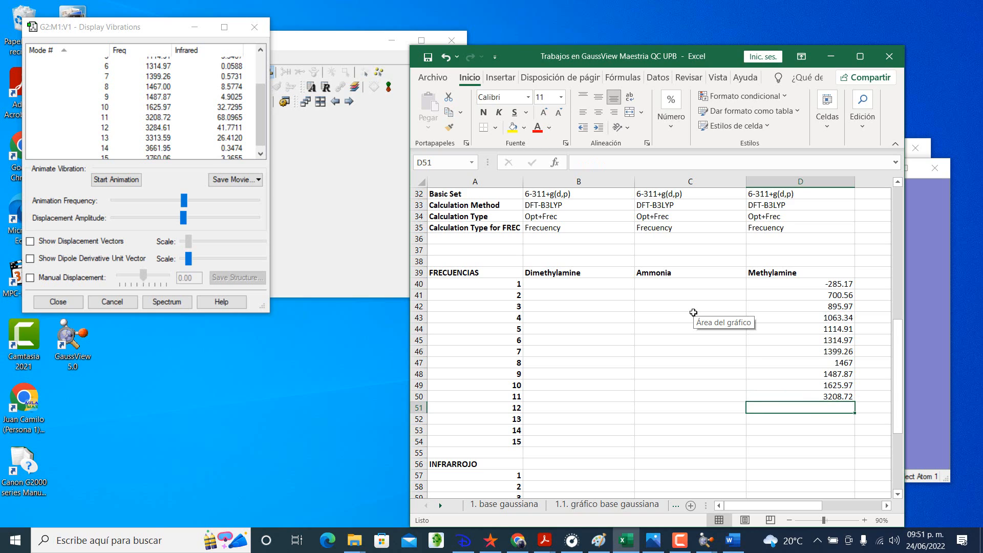
pyautogui.write('3284')
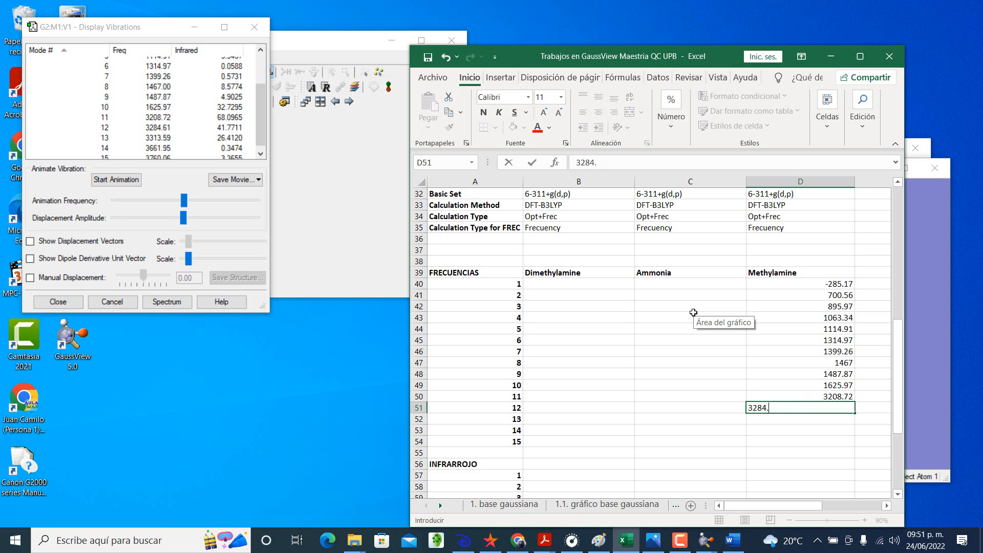
pyautogui.write('.61')
pyautogui.press('Return')
pyautogui.write('331')
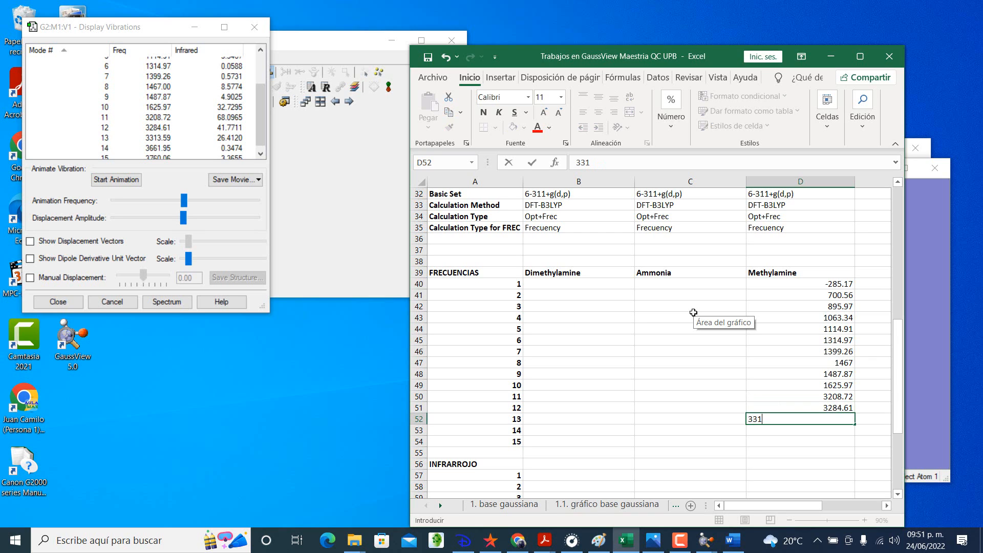
pyautogui.write('3.59')
pyautogui.press('Return')
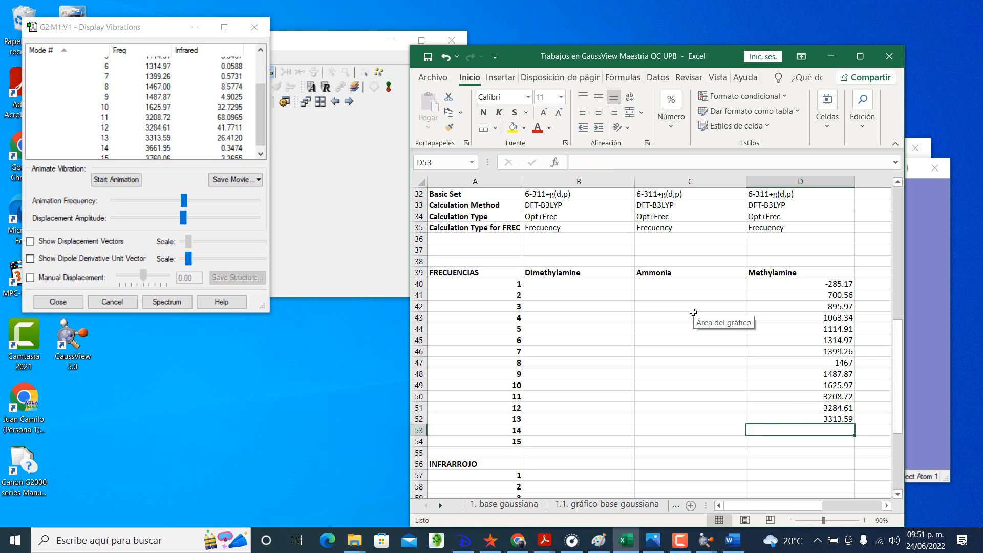
# Step: Enter the methylamine frequencies 3661.95 and 3760.06 for modes 14 and 15 in the FRECUENCIAS table
pyautogui.write('3661.')
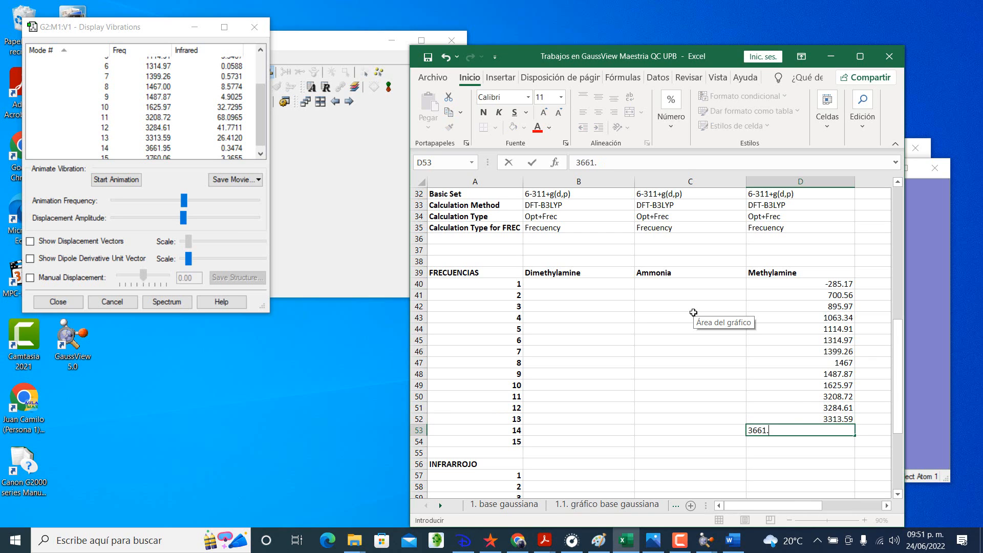
pyautogui.write('95')
pyautogui.press('Return')
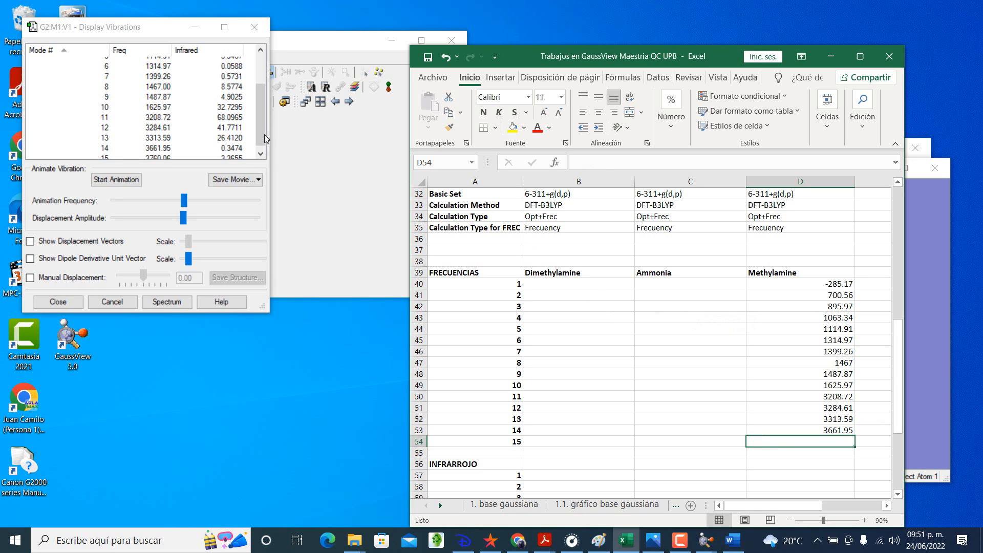
pyautogui.moveTo(264, 135); pyautogui.dragTo(263, 146)
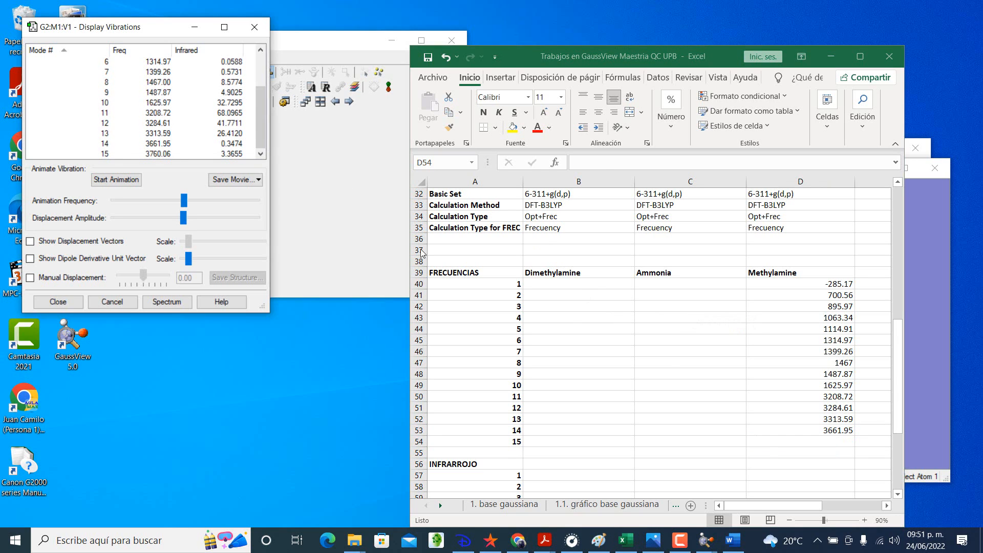
pyautogui.click(804, 440)
pyautogui.write('3')
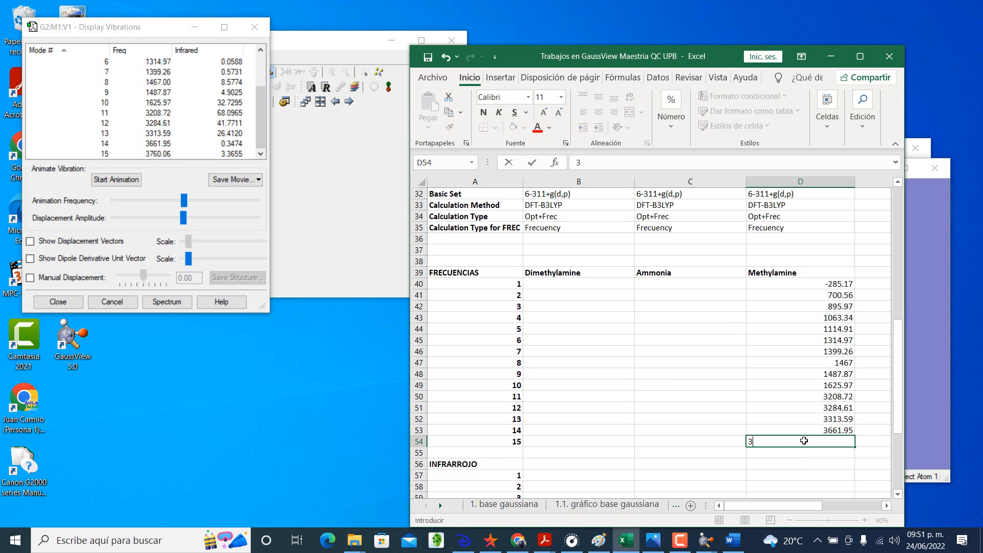
pyautogui.write('760.06')
pyautogui.press('Return')
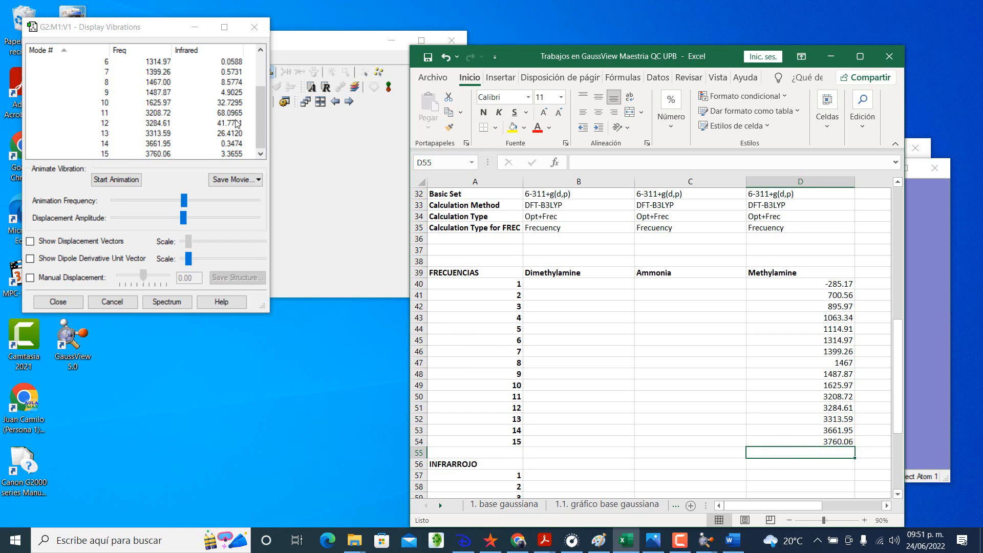
# Step: Fill the Methylamine column of the INFRARROJO table with the infrared values from the vibrations list, starting with 37.7174 for mode 1
pyautogui.scroll(2, 237, 124)
pyautogui.scroll(-1, 617, 407)
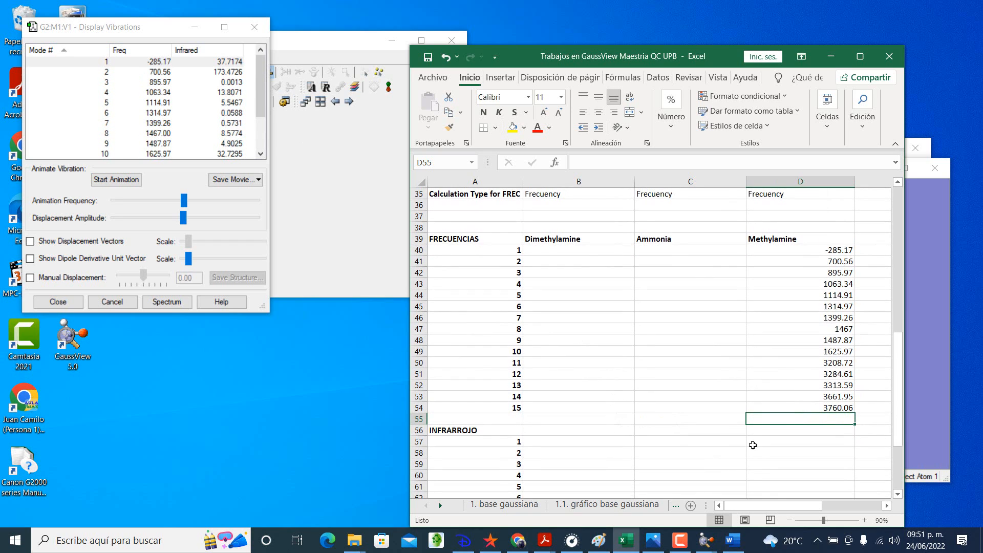
pyautogui.click(771, 432)
pyautogui.click(774, 441)
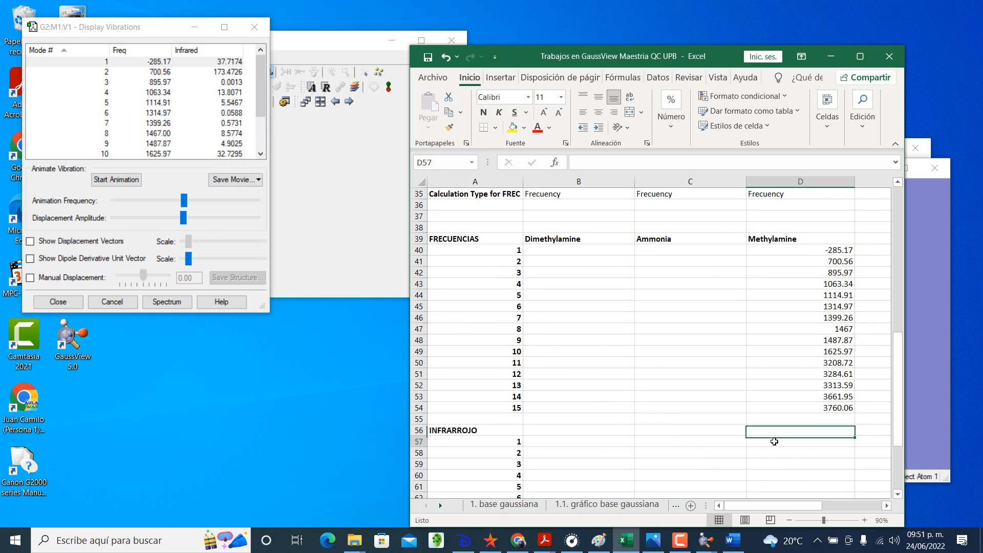
pyautogui.write('37.7174')
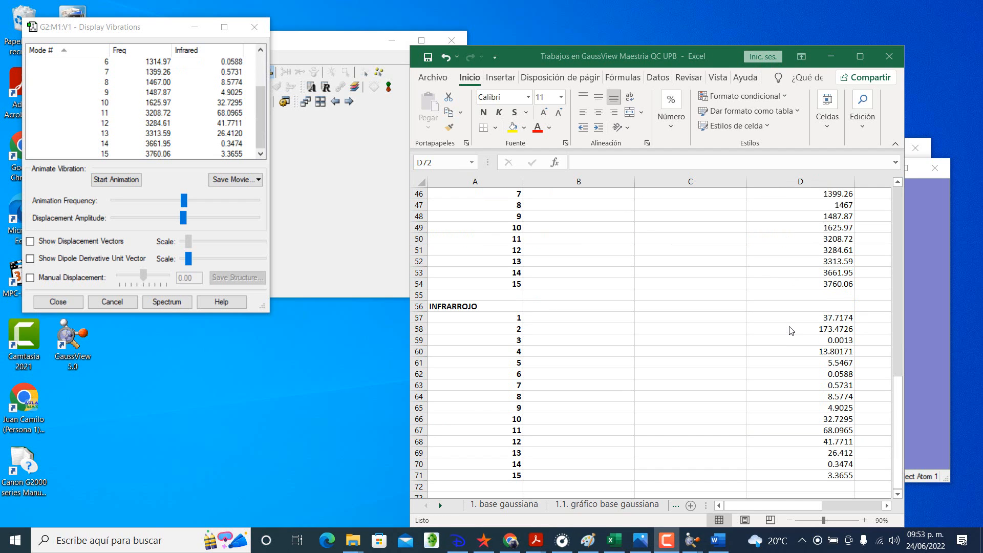
pyautogui.scroll(4, 791, 331)
pyautogui.scroll(-1, 791, 330)
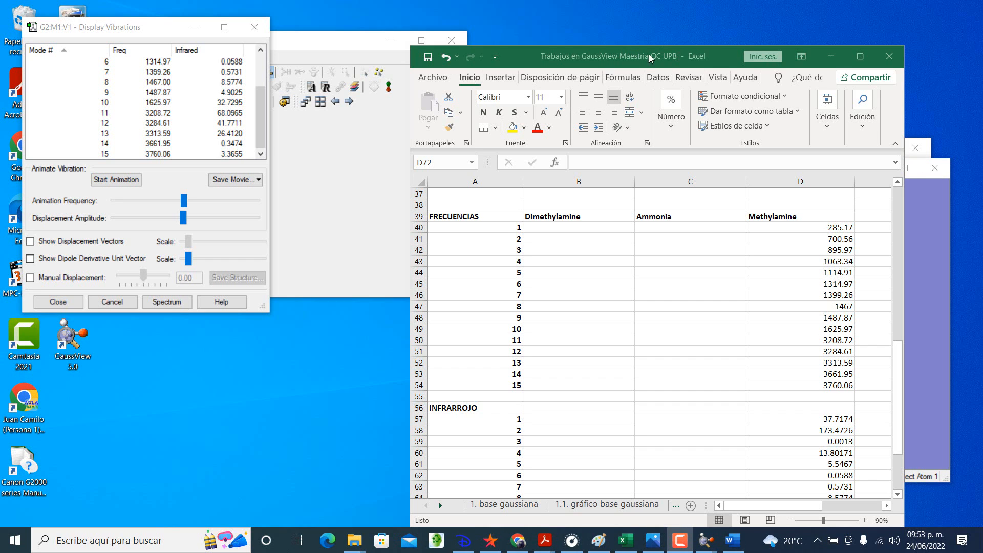
# Step: Minimize Excel and examine the animated motion of methylamine vibrational modes 1, 2 and 4 to 8
pyautogui.click(832, 55)
pyautogui.scroll(2, 203, 138)
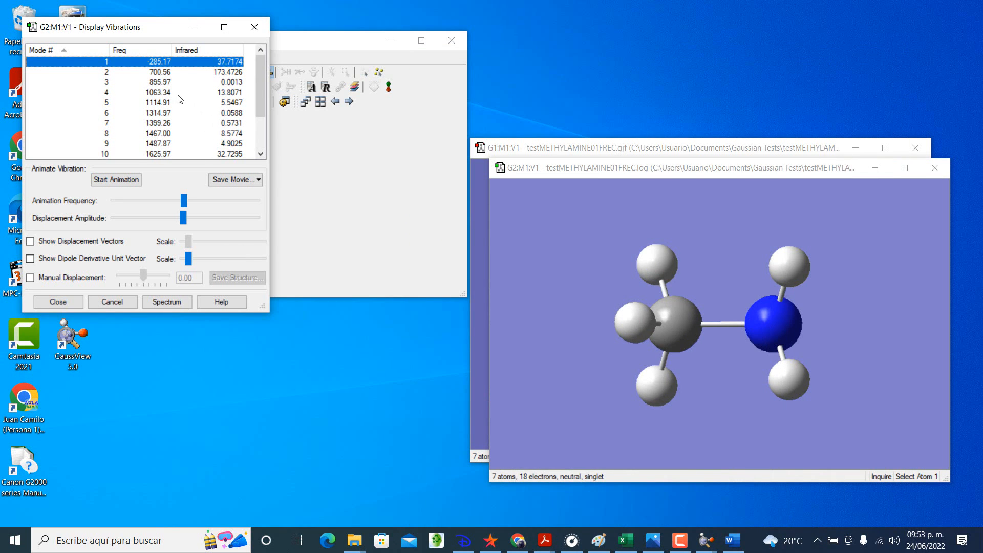
pyautogui.click(114, 72)
pyautogui.click(117, 179)
pyautogui.click(101, 61)
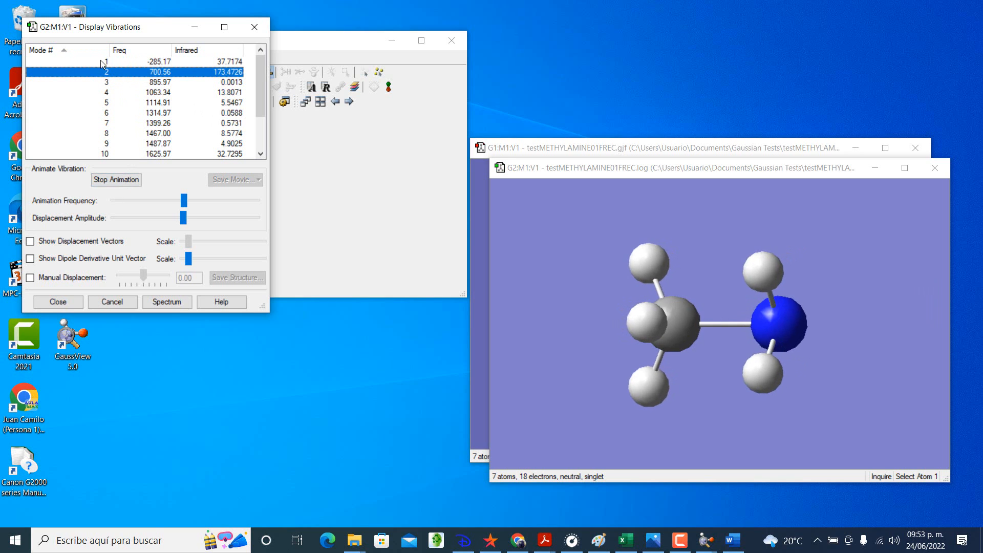
pyautogui.click(105, 72)
pyautogui.click(107, 92)
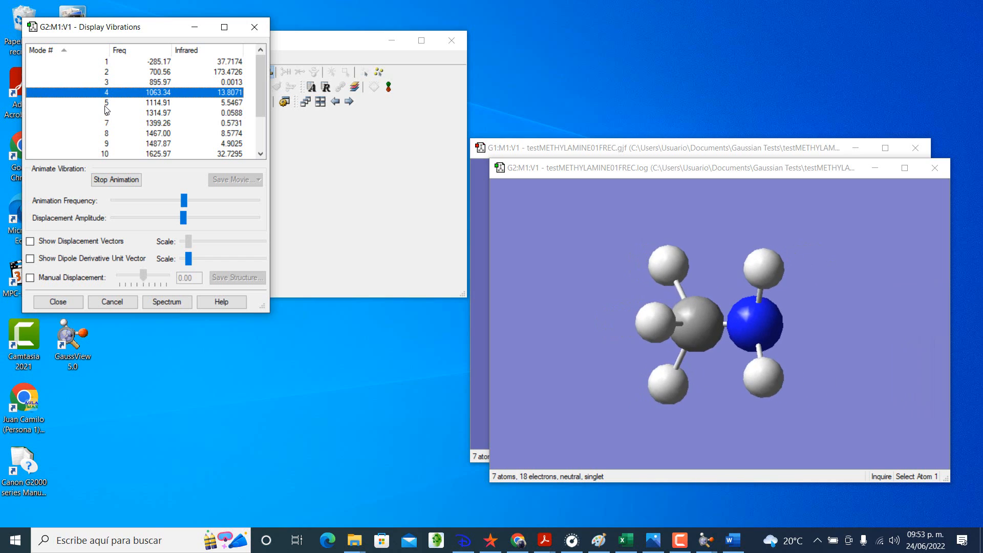
pyautogui.click(106, 102)
pyautogui.click(104, 113)
pyautogui.click(105, 123)
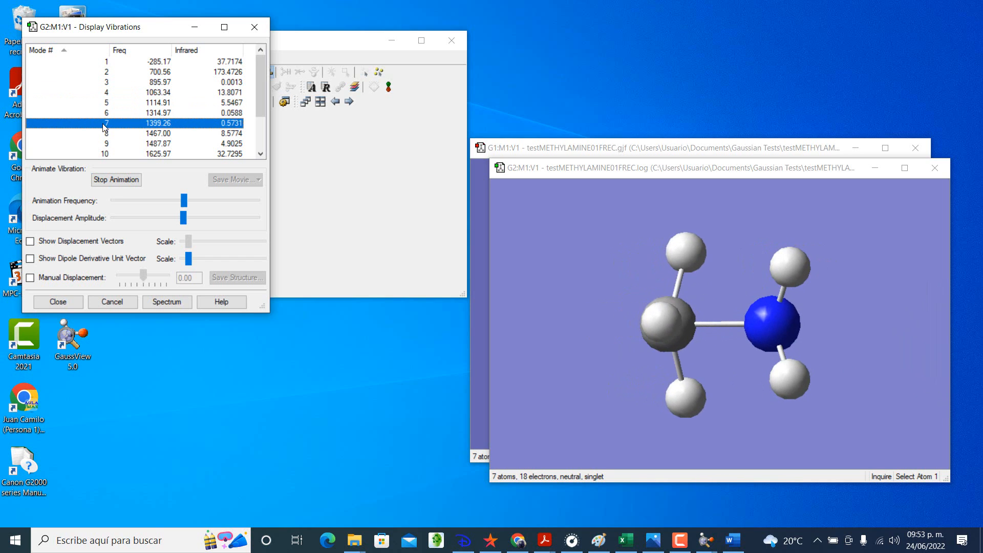
pyautogui.click(107, 134)
# Step: Examine the animated motion of vibrational modes 9 to 15, stop the animation and close the vibrations display
pyautogui.scroll(-2, 107, 139)
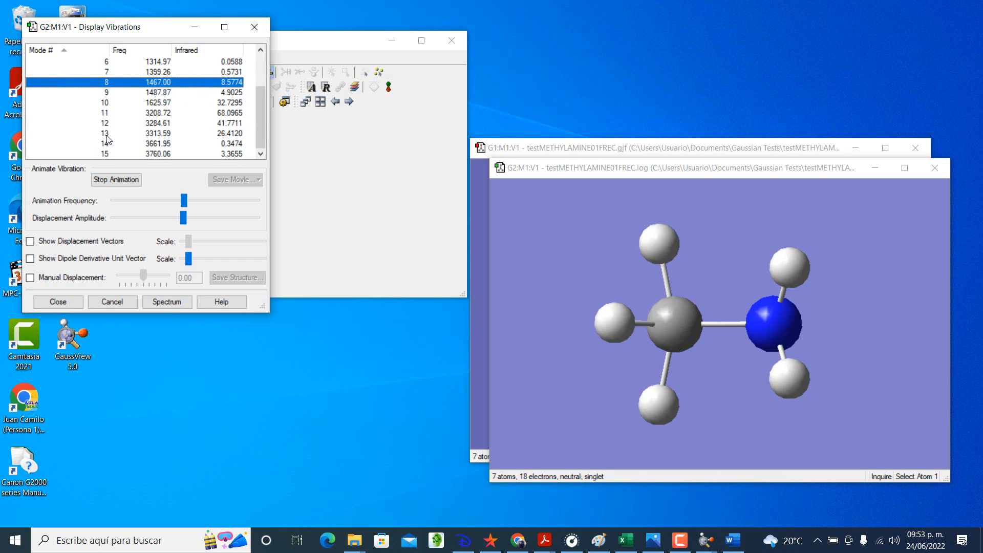
pyautogui.click(106, 92)
pyautogui.click(104, 103)
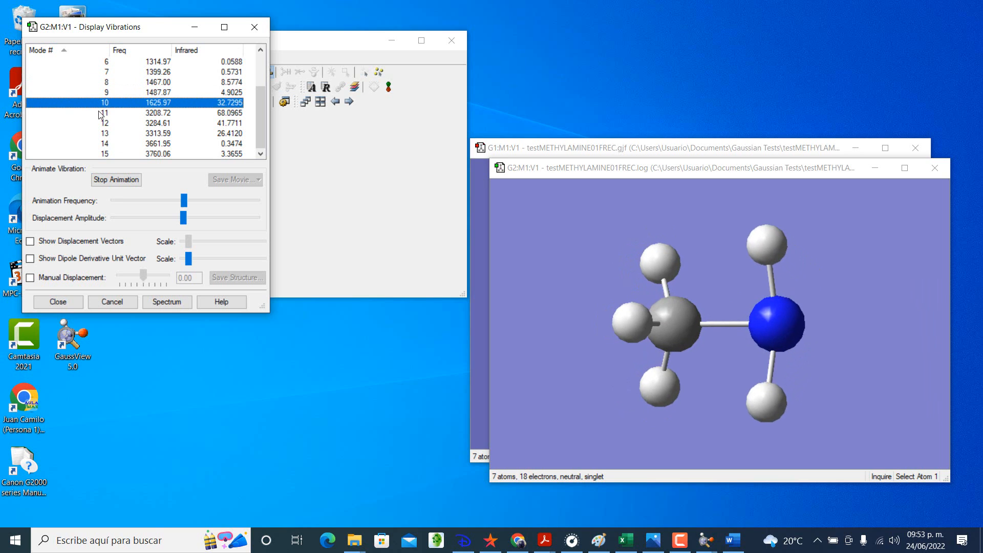
pyautogui.click(102, 113)
pyautogui.click(99, 124)
pyautogui.click(101, 134)
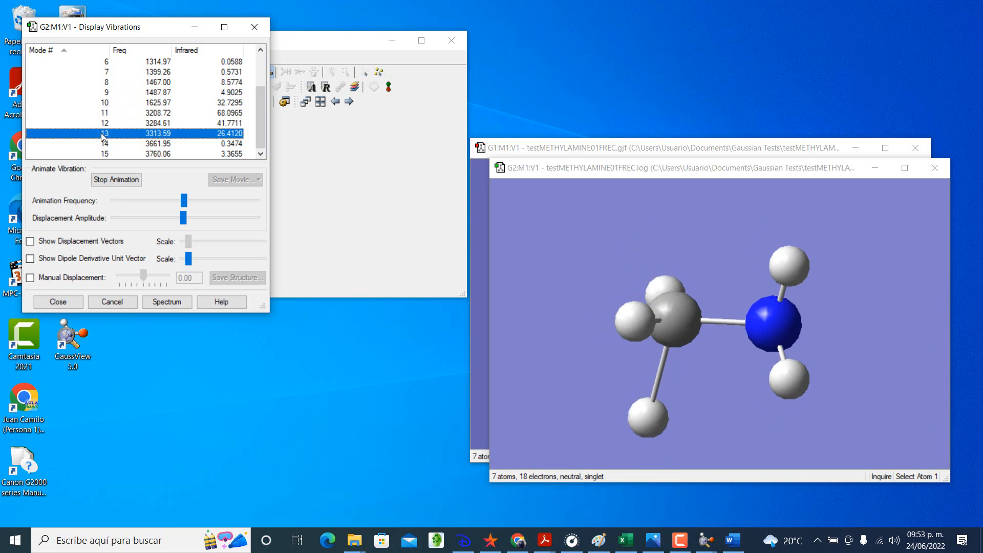
pyautogui.click(103, 144)
pyautogui.click(104, 154)
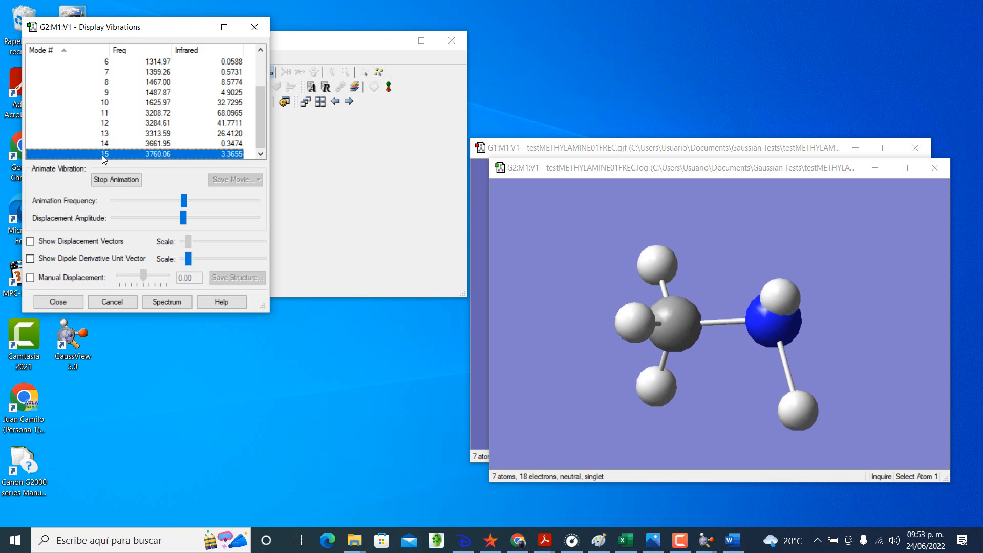
pyautogui.click(116, 180)
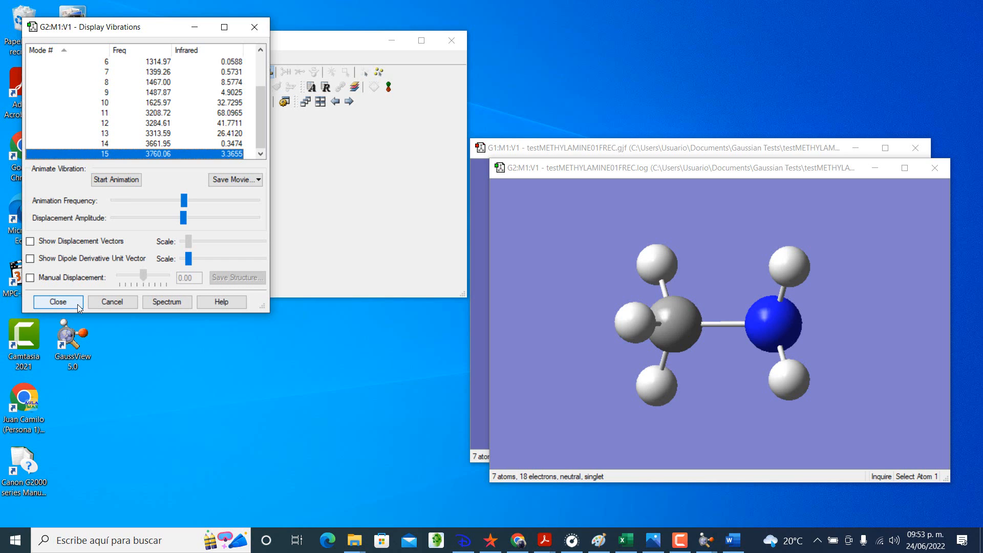
pyautogui.click(58, 301)
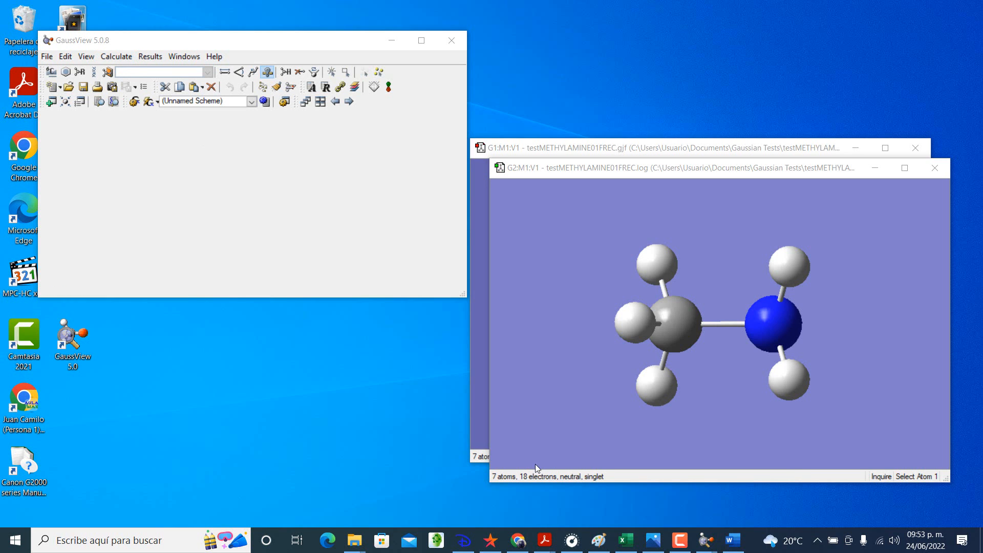
pyautogui.click(628, 546)
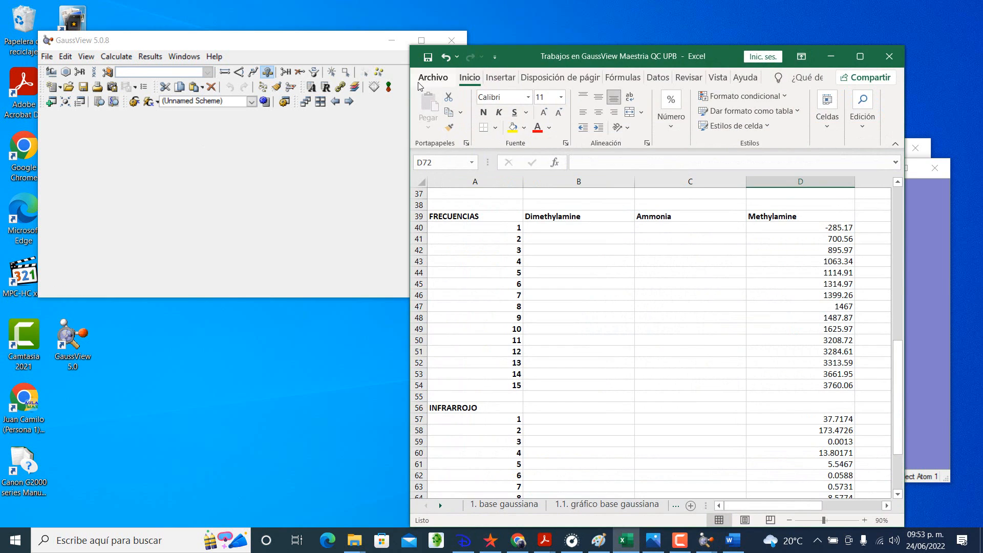
pyautogui.click(347, 50)
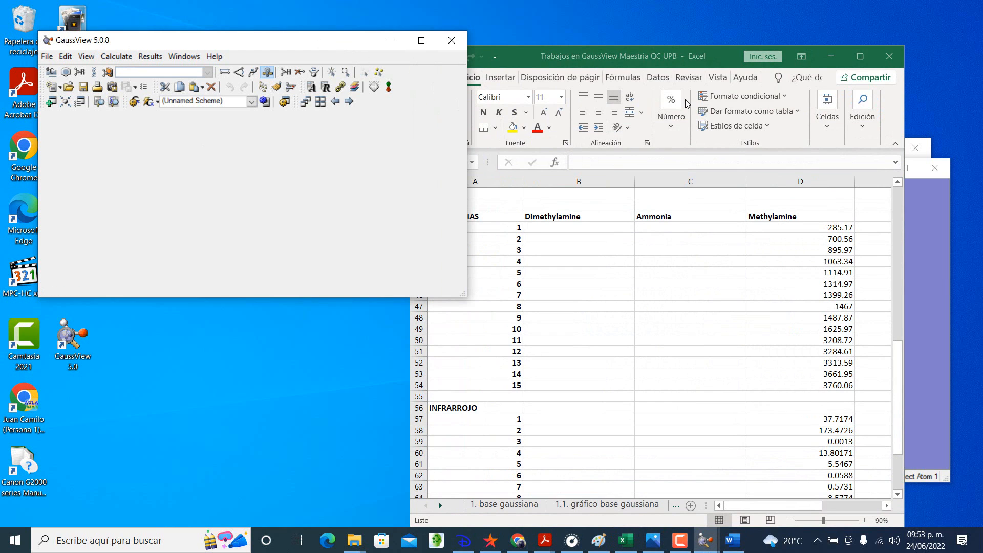
pyautogui.click(819, 59)
pyautogui.click(820, 57)
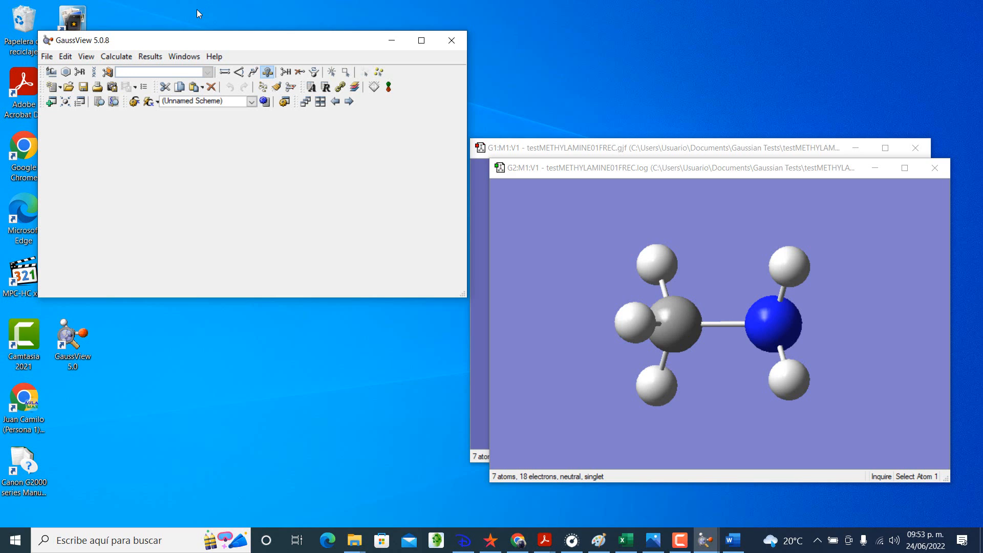
# Step: Open the Gaussian calculation setup for the methylamine result and set the job type to Opt+Freq
pyautogui.click(139, 54)
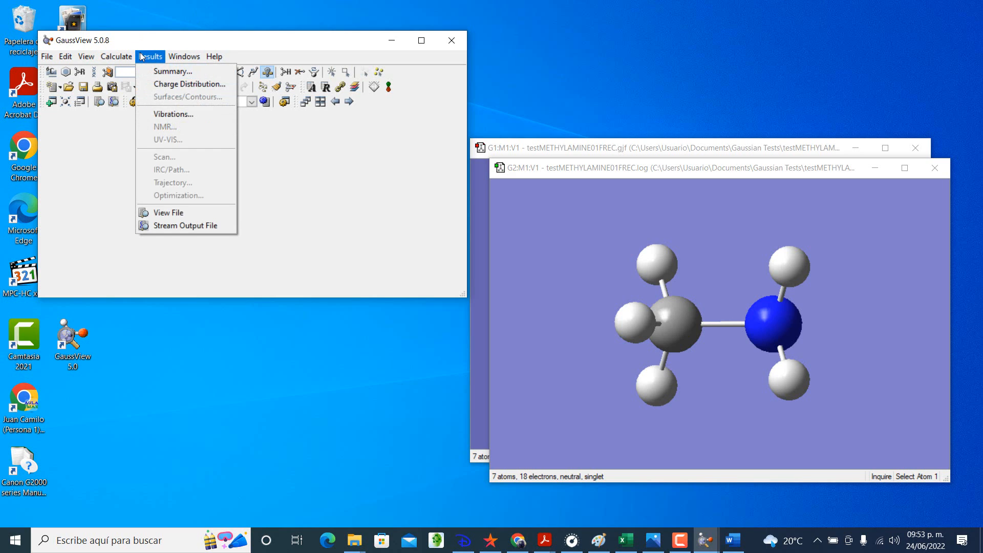
pyautogui.moveTo(116, 56)
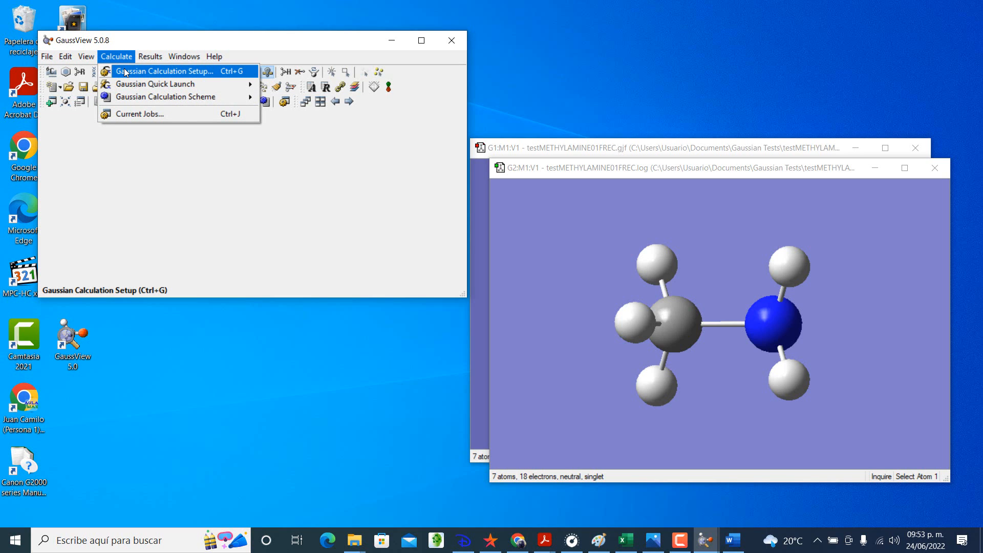
pyautogui.click(126, 72)
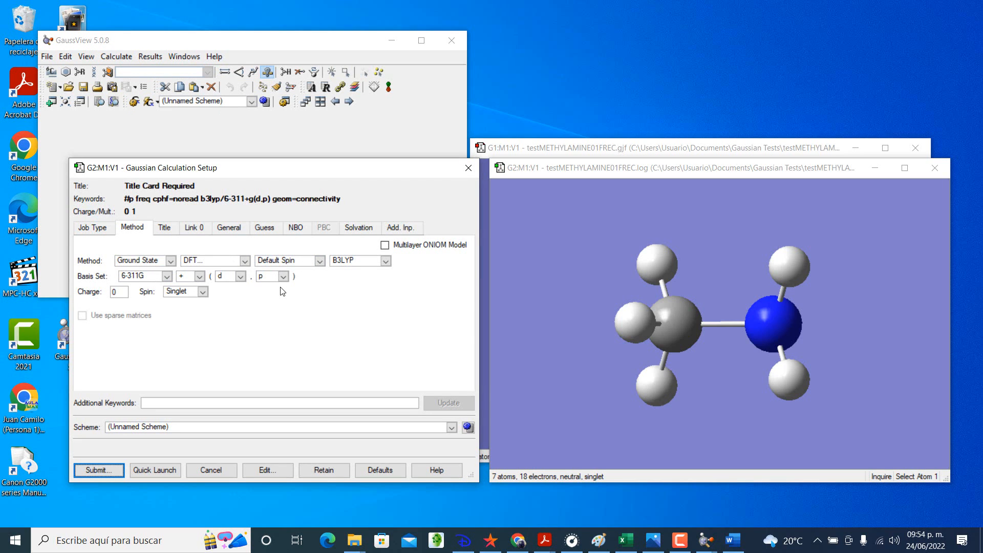
pyautogui.click(92, 228)
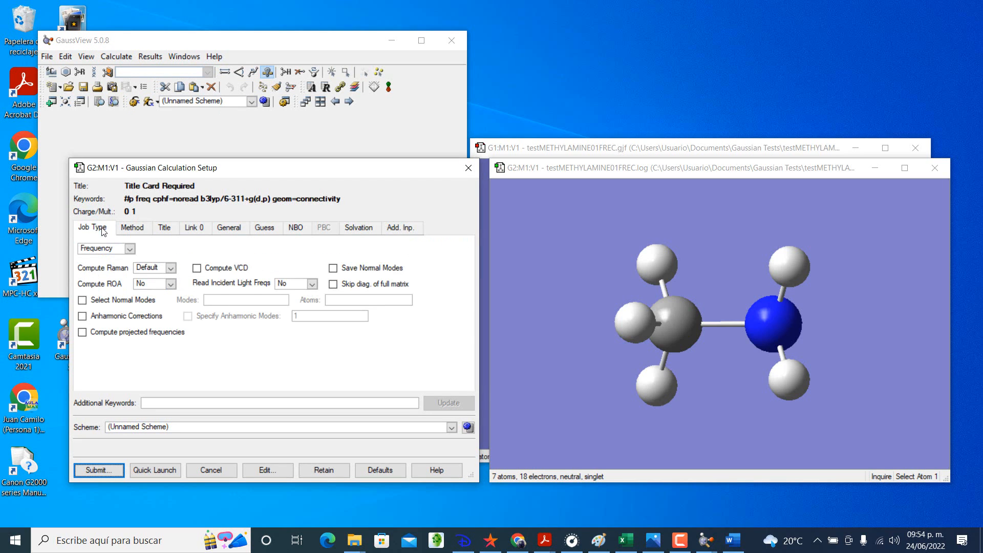
pyautogui.click(130, 248)
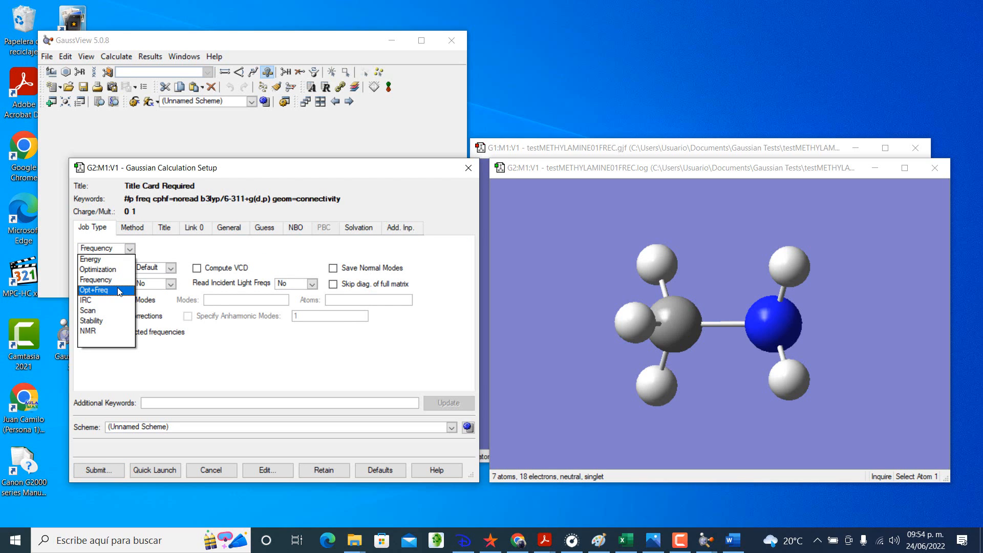
pyautogui.click(119, 290)
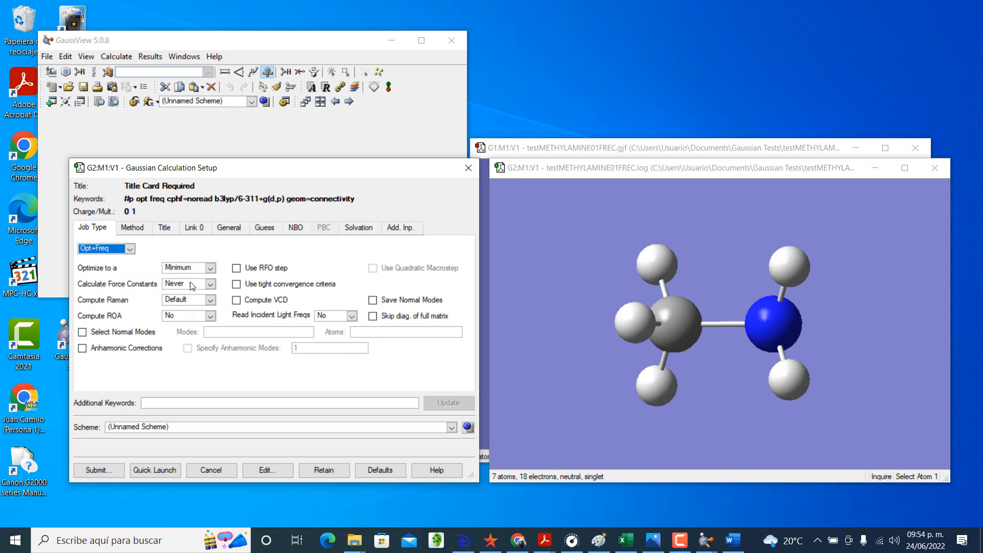
# Step: Set Compute Raman to No, keep Read Incident Light Freqs at No, and check the method and general settings
pyautogui.click(208, 285)
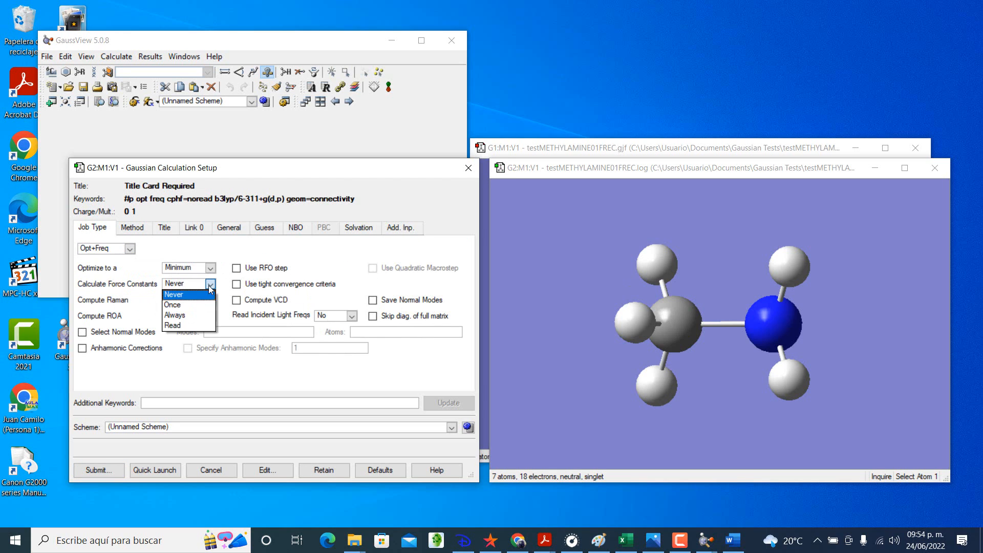
pyautogui.click(208, 285)
pyautogui.click(208, 300)
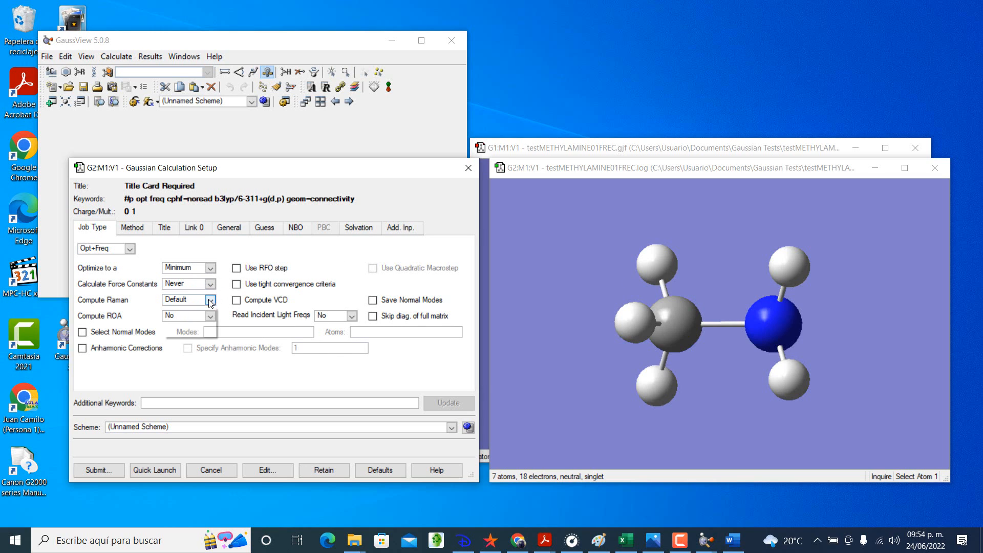
pyautogui.click(197, 321)
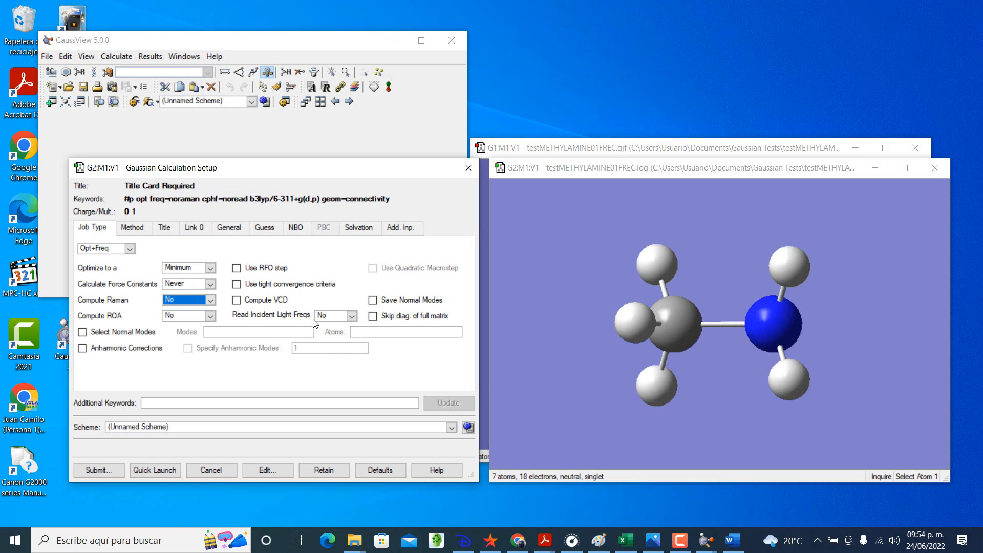
pyautogui.click(352, 316)
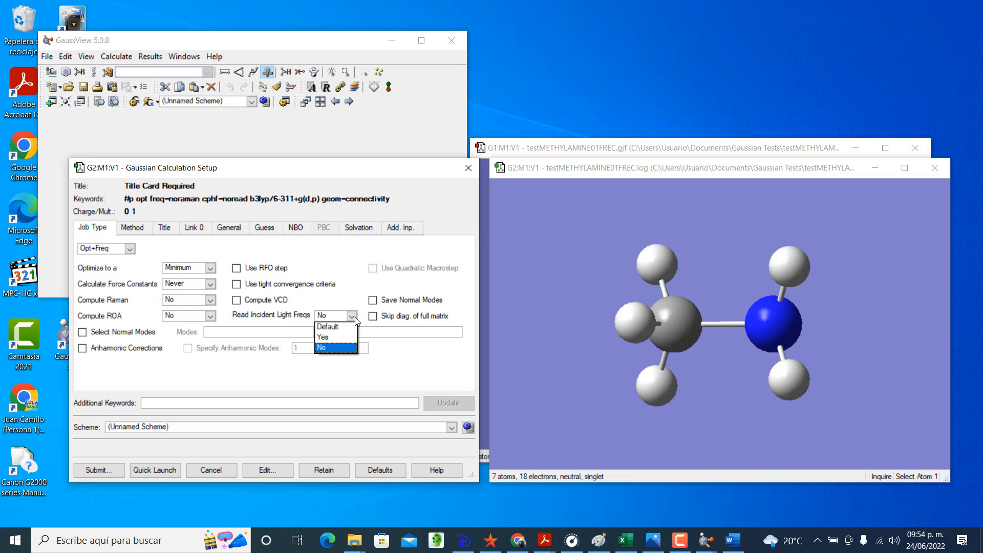
pyautogui.click(339, 348)
pyautogui.click(134, 229)
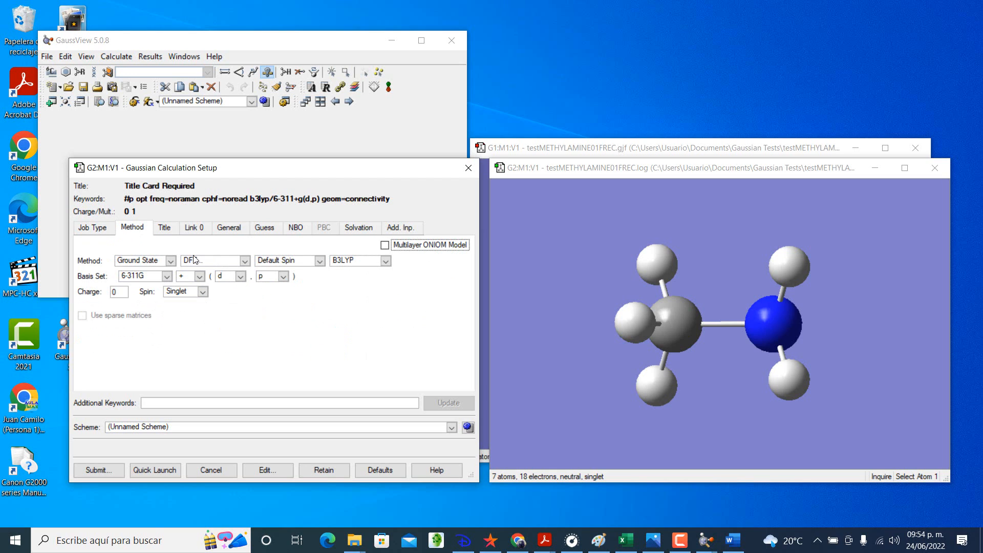
pyautogui.click(229, 227)
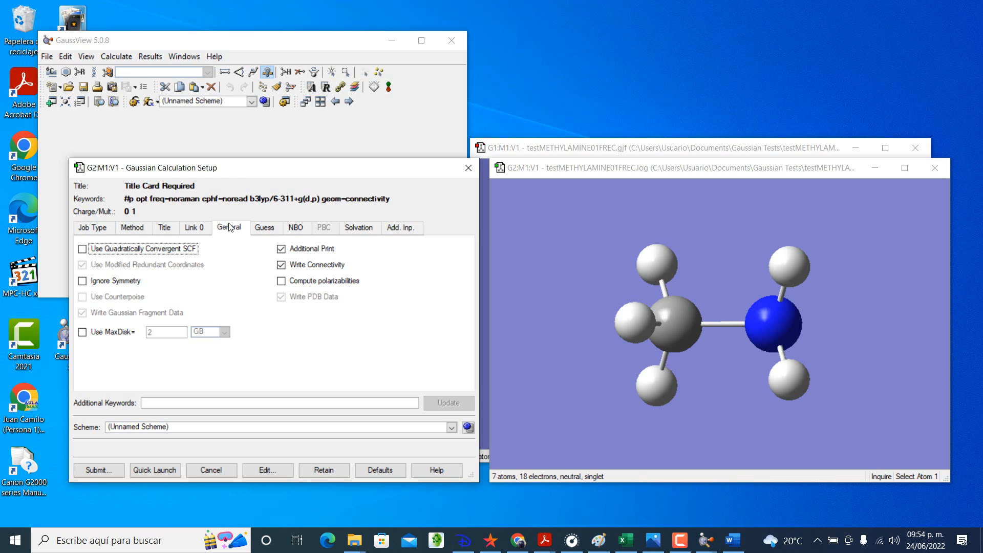
pyautogui.click(132, 227)
# Step: Save the input file as testMETHYLAMINE01OPTFREC and submit it to Gaussian
pyautogui.click(109, 470)
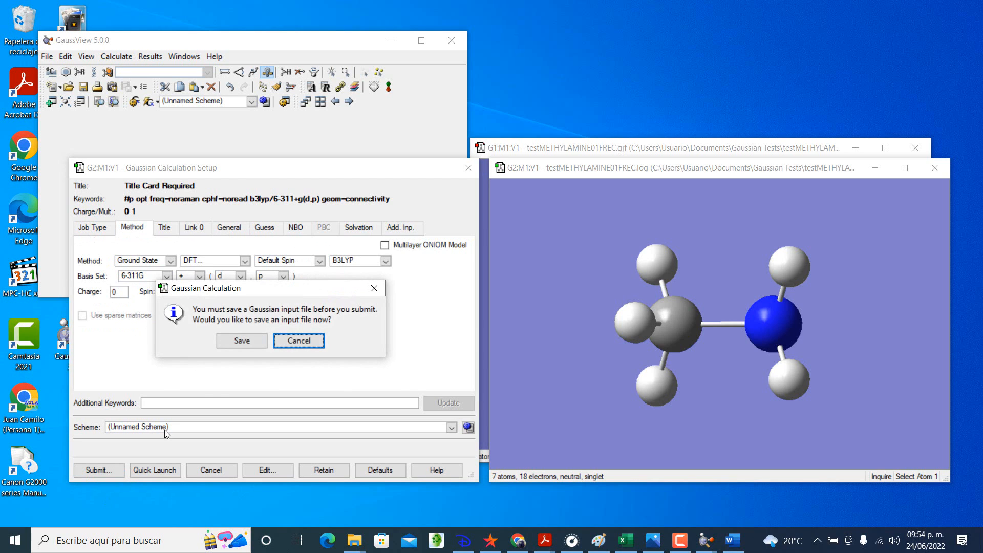
pyautogui.click(239, 341)
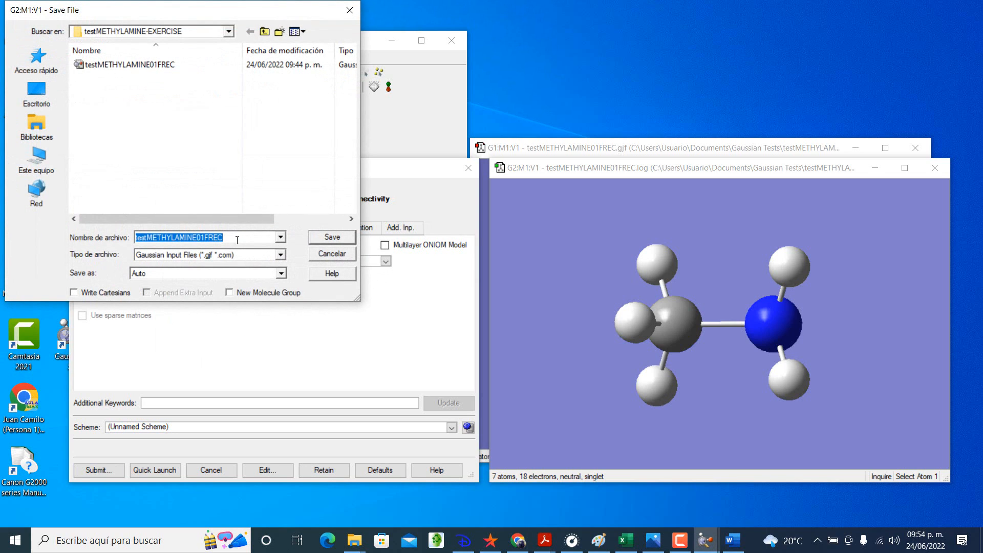
pyautogui.click(205, 237)
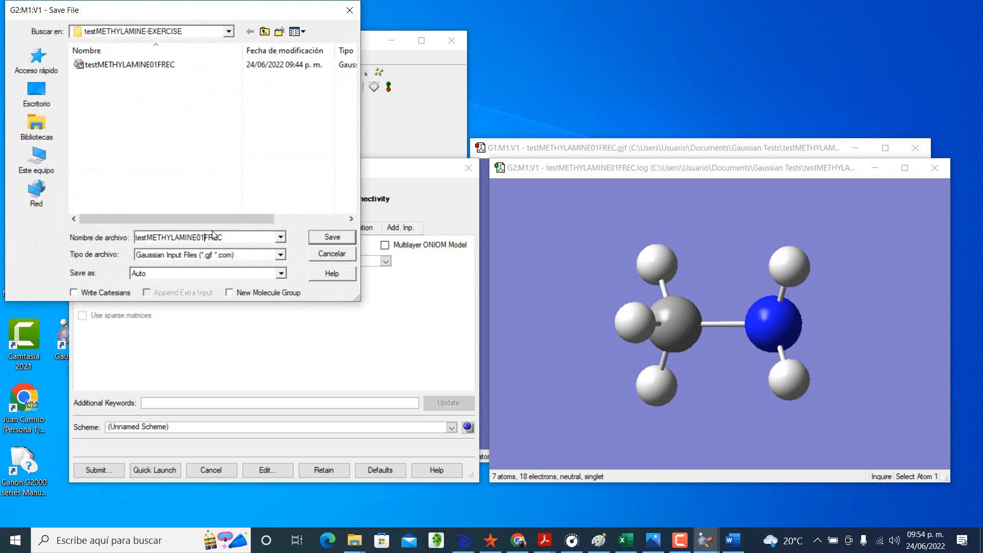
pyautogui.write('OPT')
pyautogui.click(332, 237)
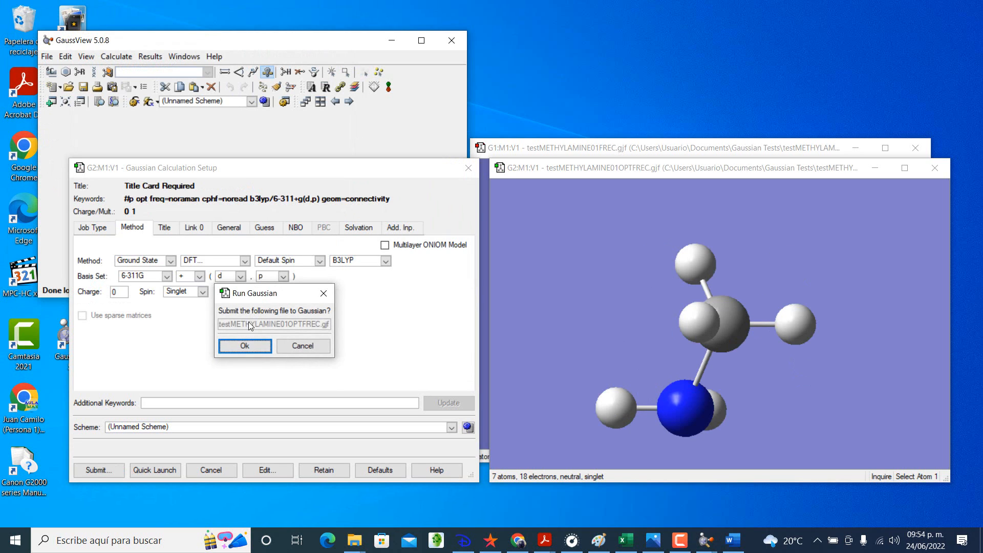
pyautogui.click(250, 340)
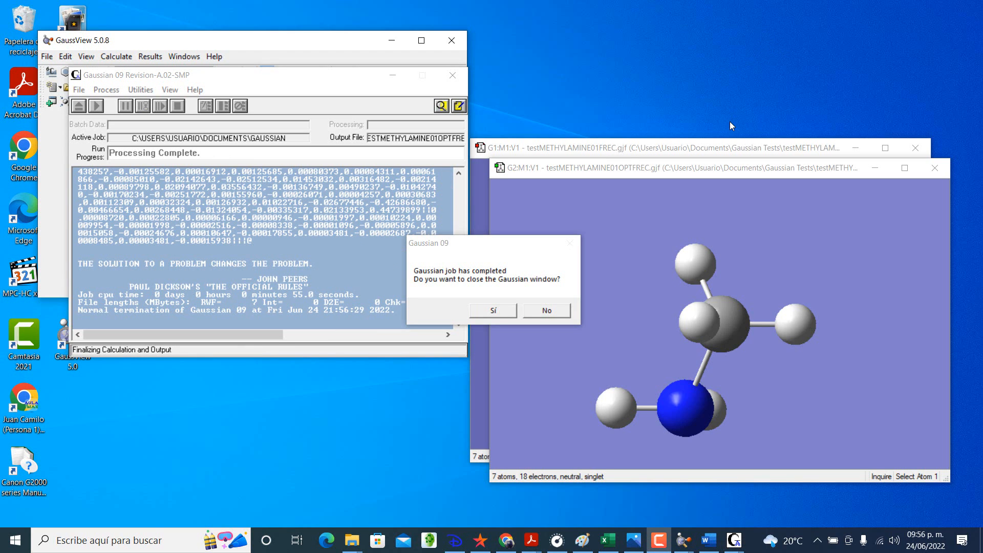
# Step: Close the finished Gaussian run and open the testMETHYLAMINE01OPTFREC.log result with Read Intermediate Geometries enabled
pyautogui.click(493, 311)
pyautogui.click(152, 171)
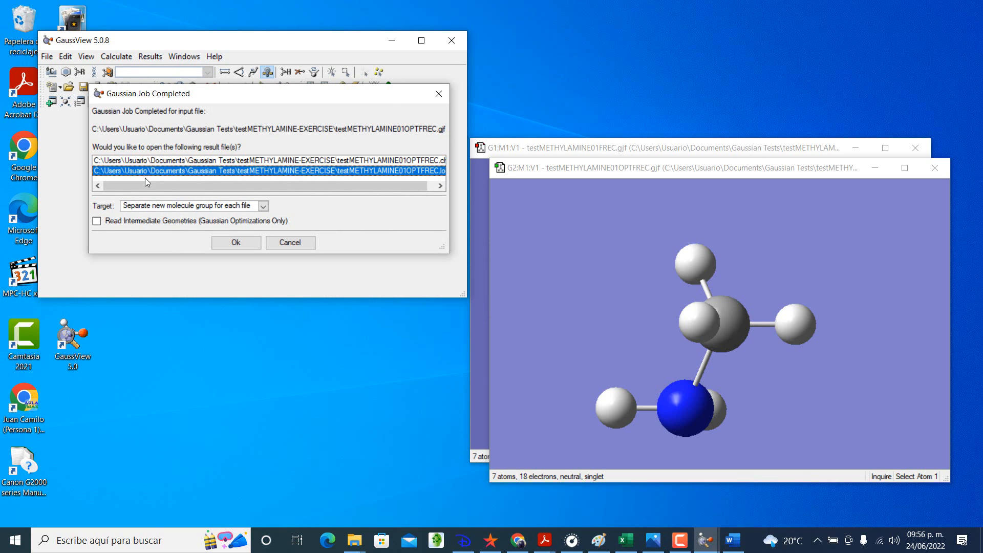
pyautogui.click(96, 222)
pyautogui.moveTo(321, 188); pyautogui.dragTo(355, 186)
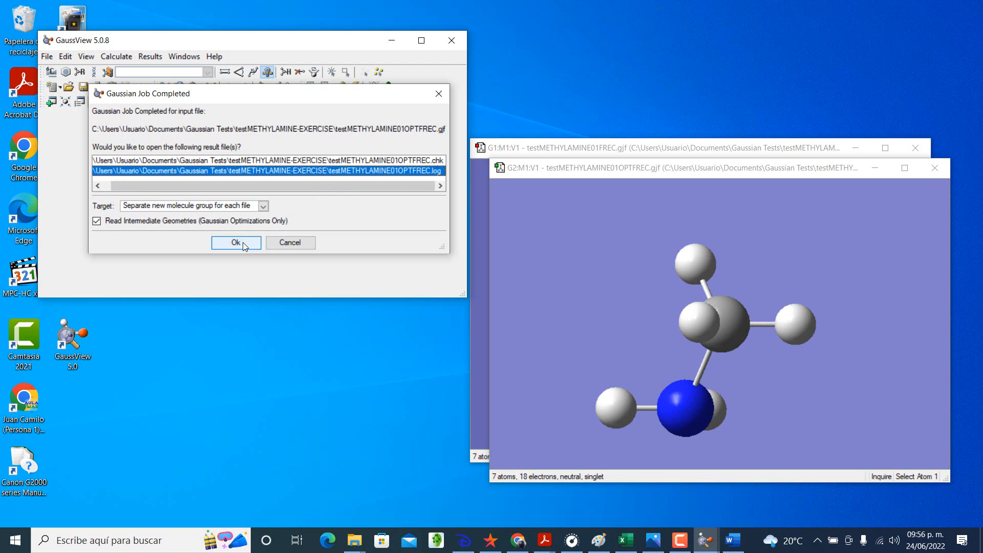
pyautogui.click(236, 242)
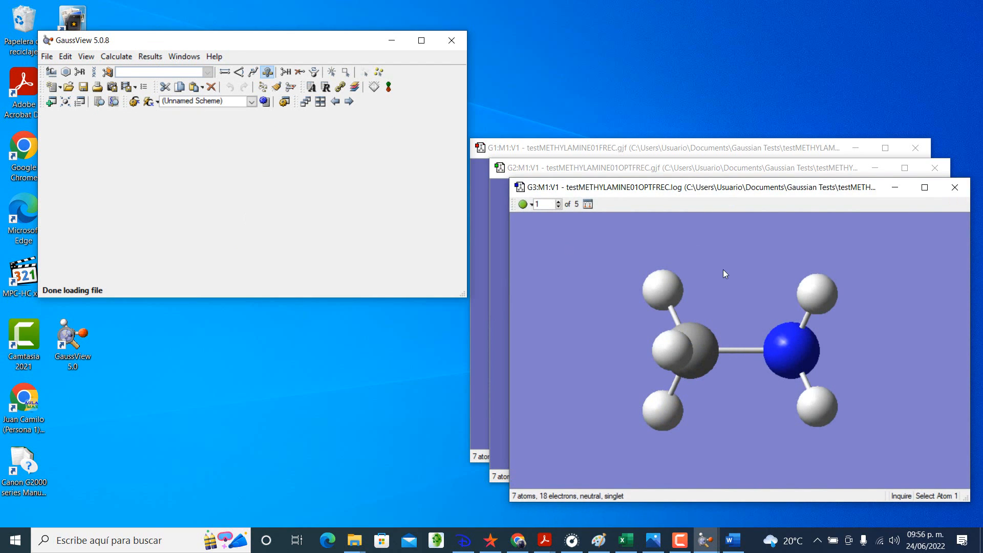
# Step: Review the calculation summary of the optimized methylamine result, widening it to show the units, and close it
pyautogui.click(150, 57)
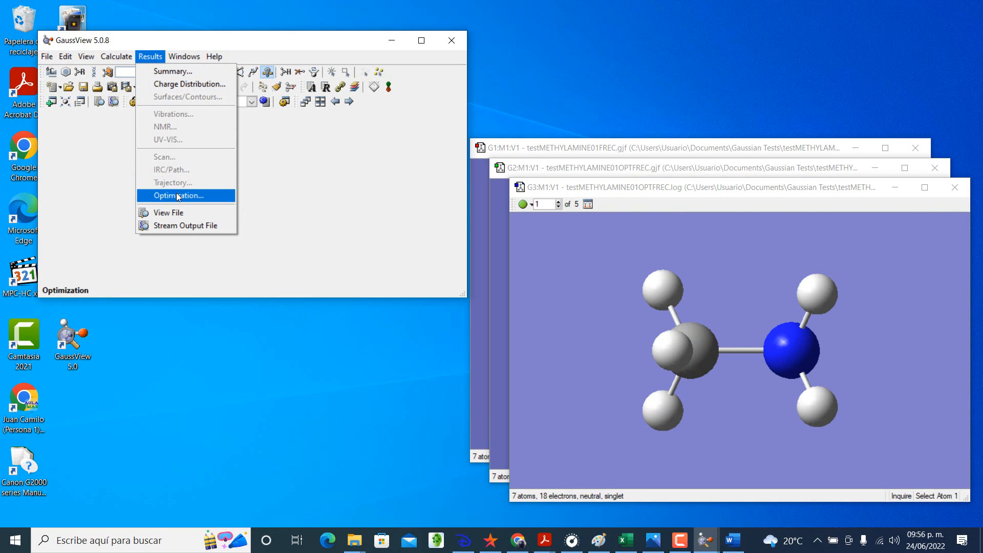
pyautogui.click(183, 71)
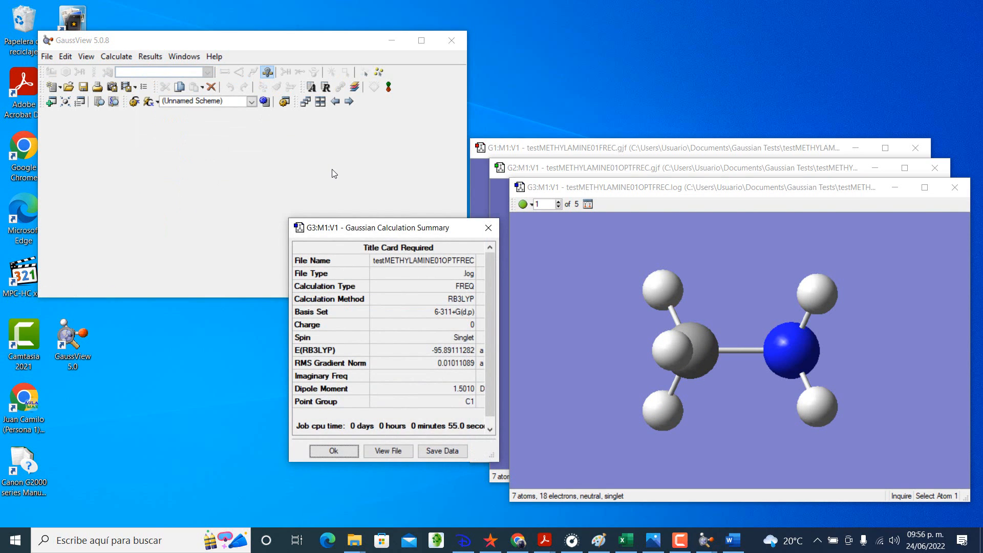
pyautogui.scroll(-1, 390, 328)
pyautogui.scroll(1, 390, 328)
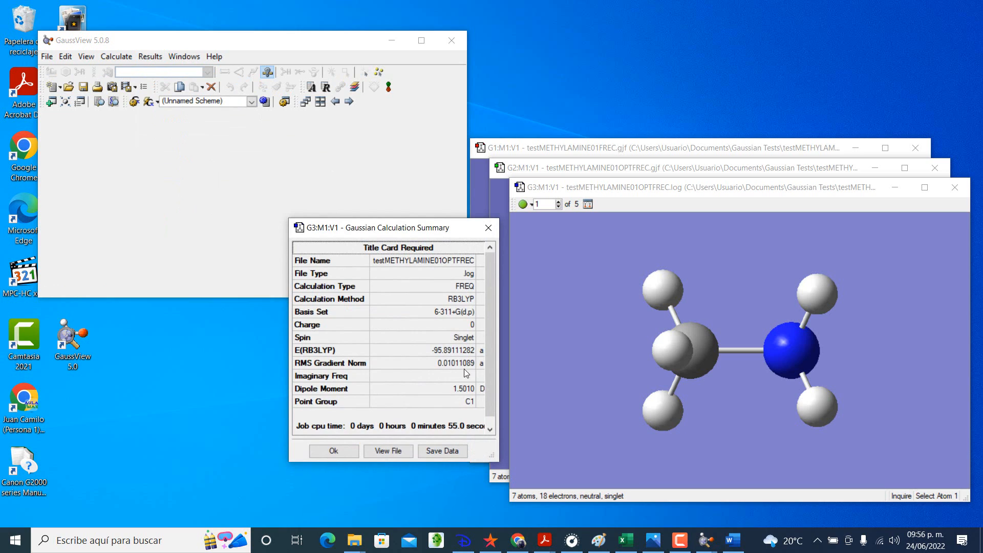
pyautogui.moveTo(499, 373); pyautogui.dragTo(557, 373)
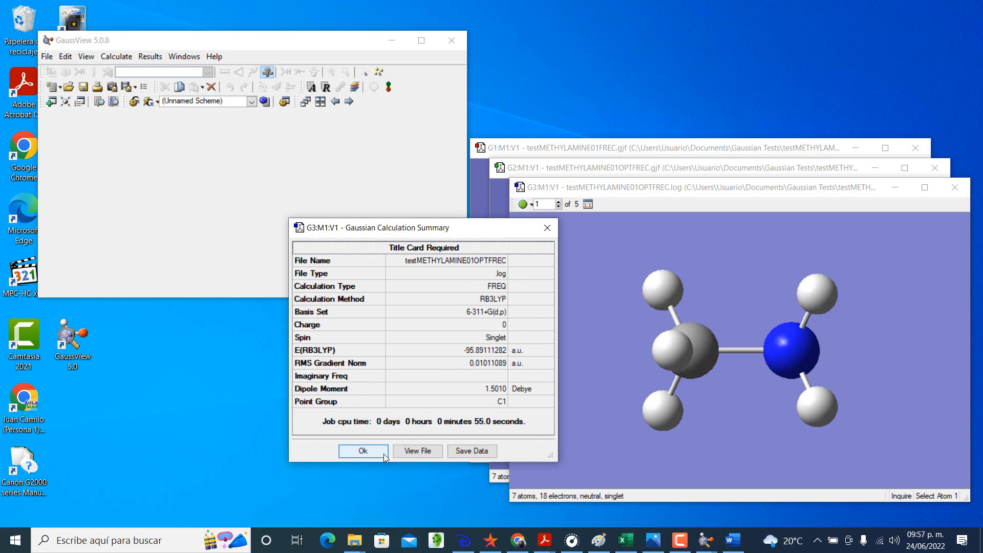
pyautogui.click(547, 227)
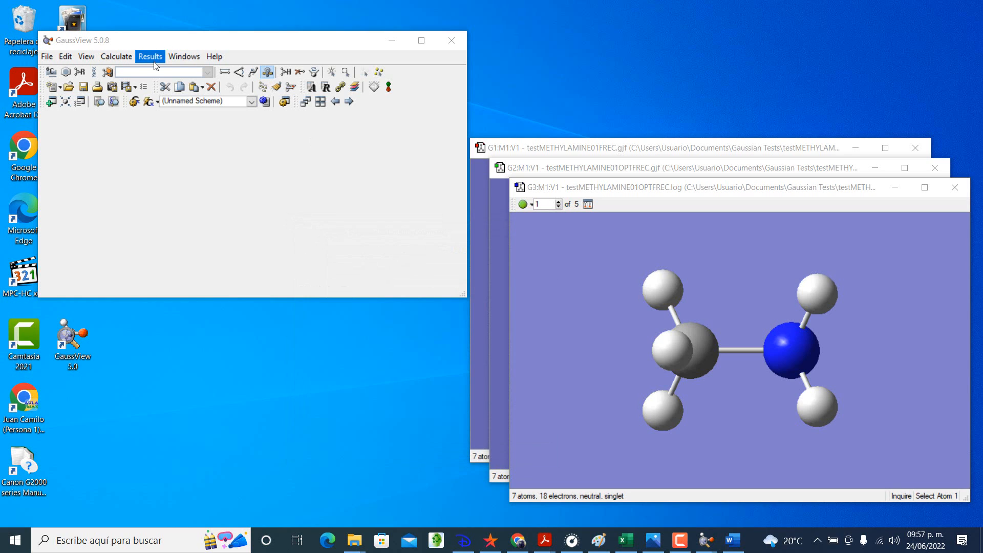
# Step: View the methylamine output file in WordPad and search it for "thermochemistry"
pyautogui.click(153, 59)
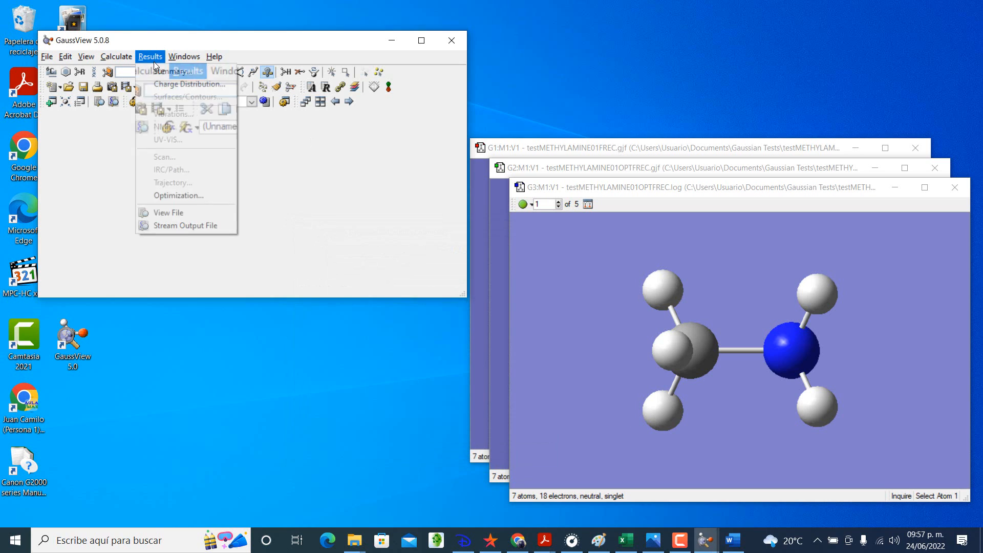
pyautogui.click(189, 217)
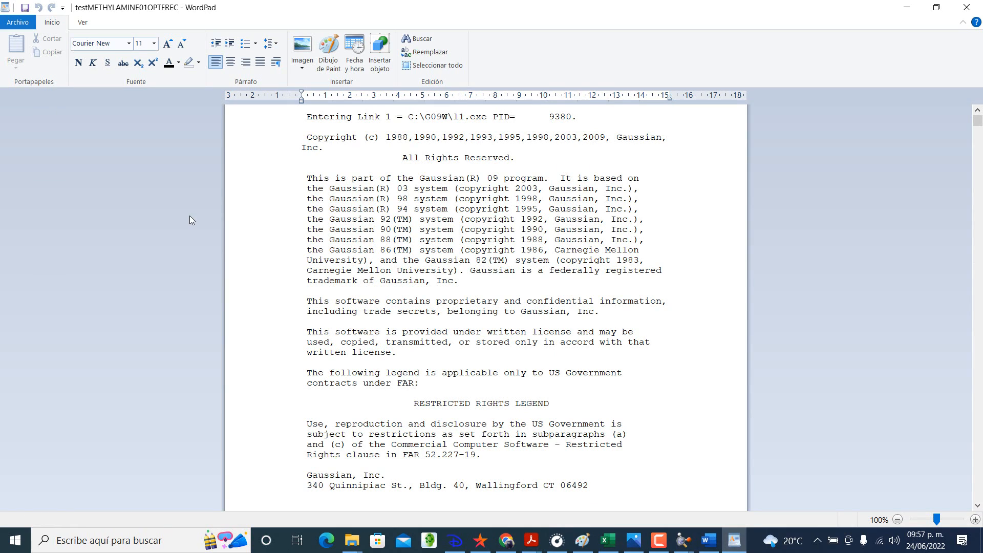
pyautogui.click(416, 39)
pyautogui.write('th')
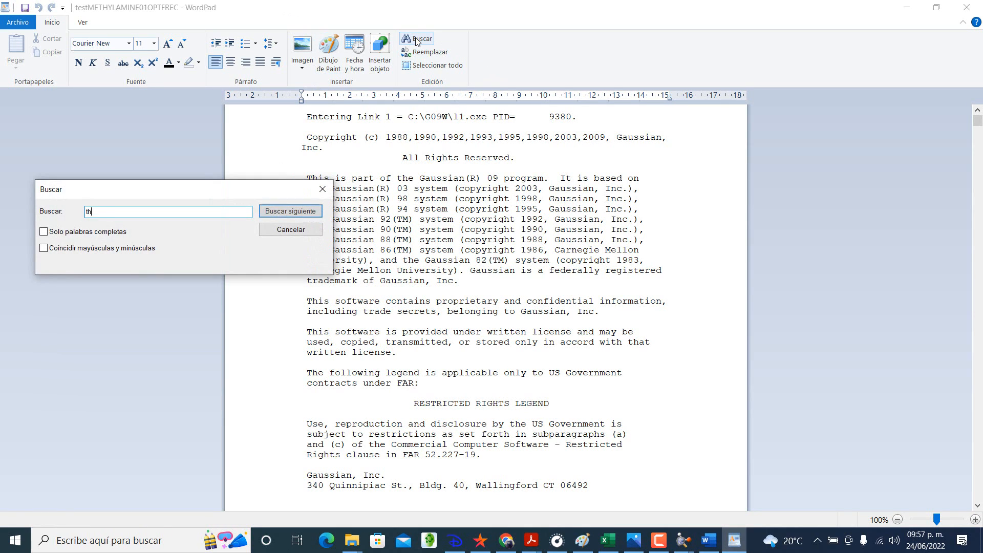
pyautogui.write('ermochemistry')
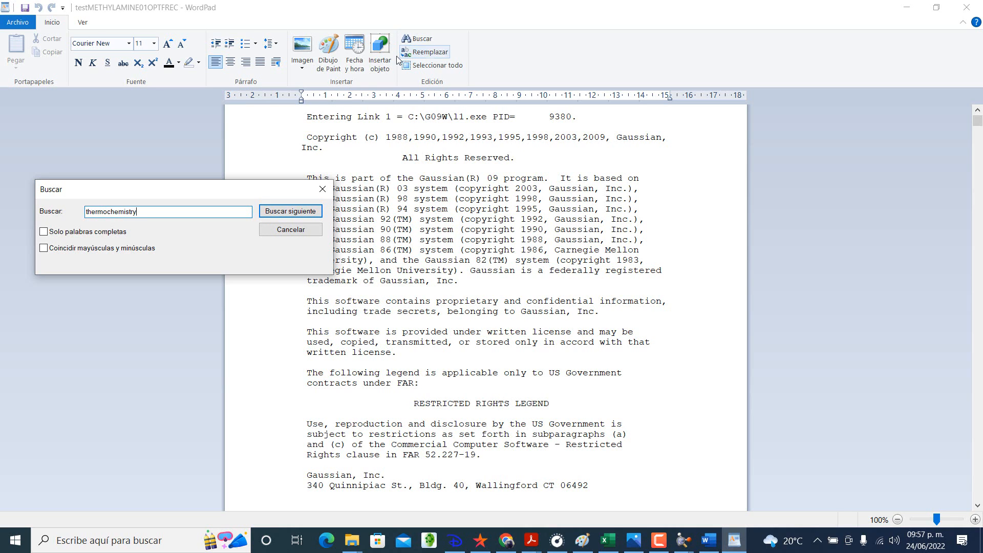
pyautogui.press('Return')
pyautogui.click(327, 192)
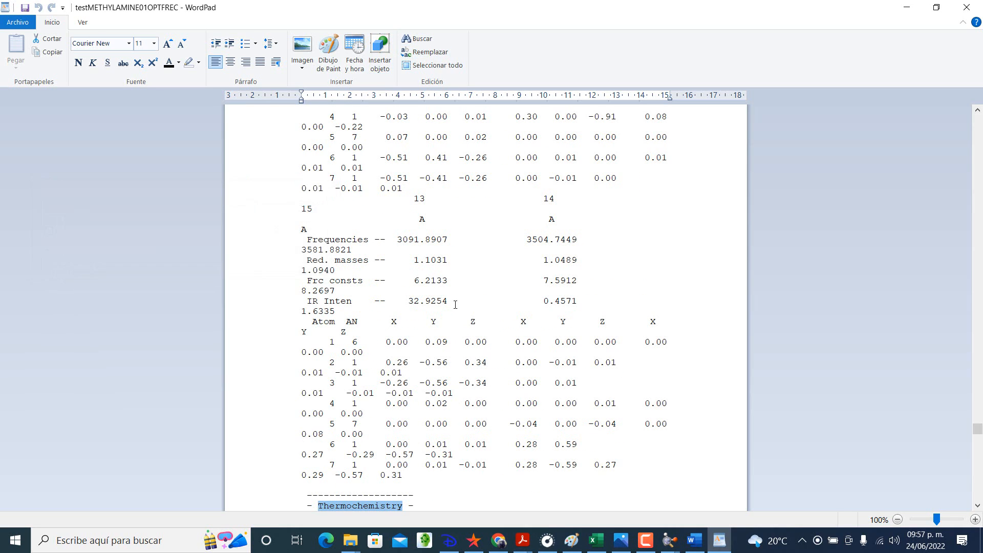
# Step: Highlight the Thermochemistry section heading in yellow in the output file
pyautogui.click(486, 299)
pyautogui.scroll(-8, 486, 299)
pyautogui.scroll(-3, 455, 305)
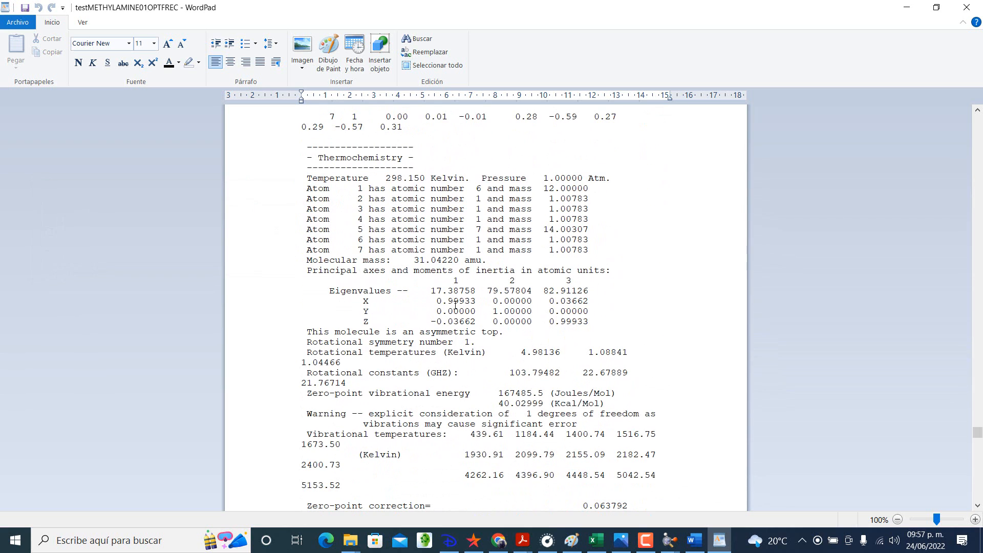
pyautogui.moveTo(316, 159); pyautogui.dragTo(409, 158)
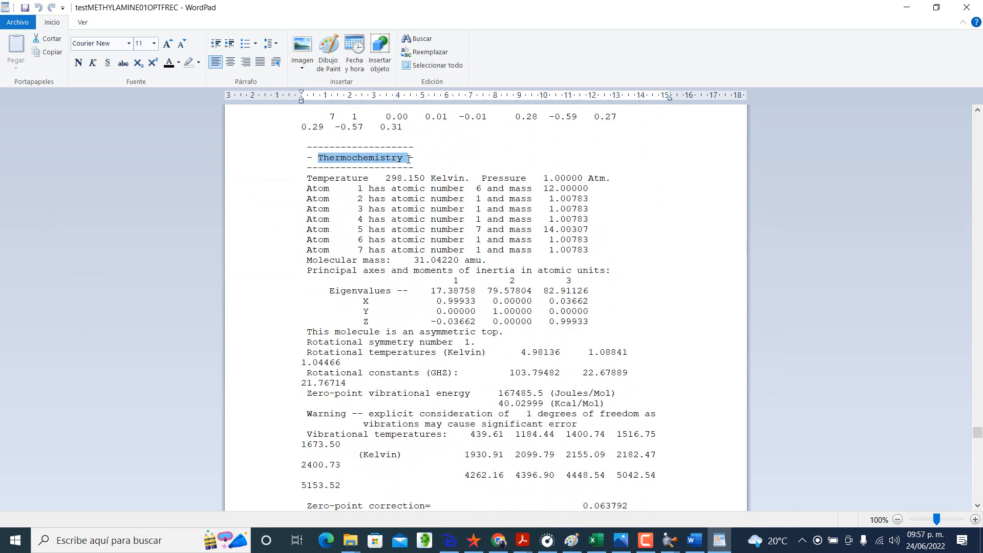
pyautogui.click(199, 63)
pyautogui.click(192, 80)
pyautogui.click(296, 188)
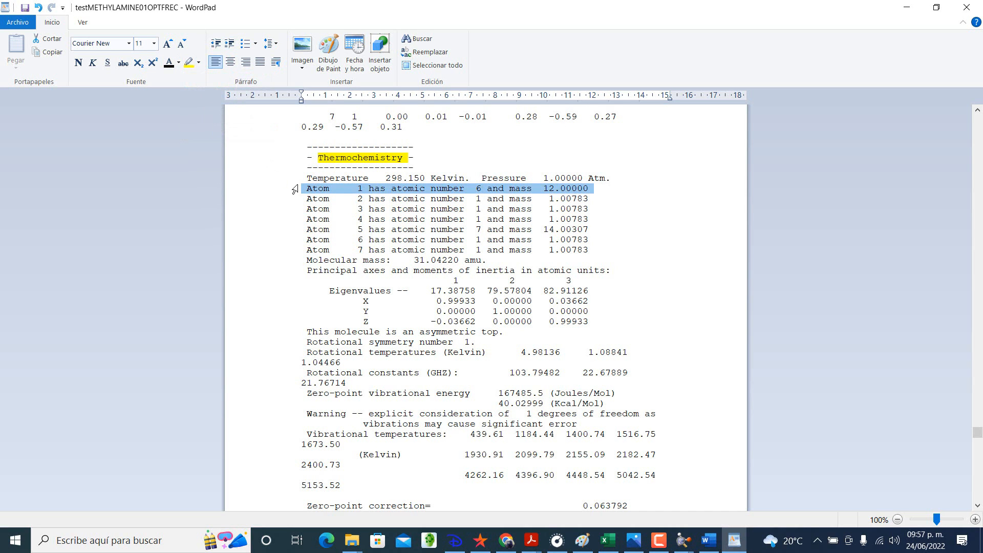
pyautogui.click(353, 202)
# Step: Highlight the "Sum of electronic and thermal Enthalpies" line in yellow
pyautogui.scroll(-4, 353, 204)
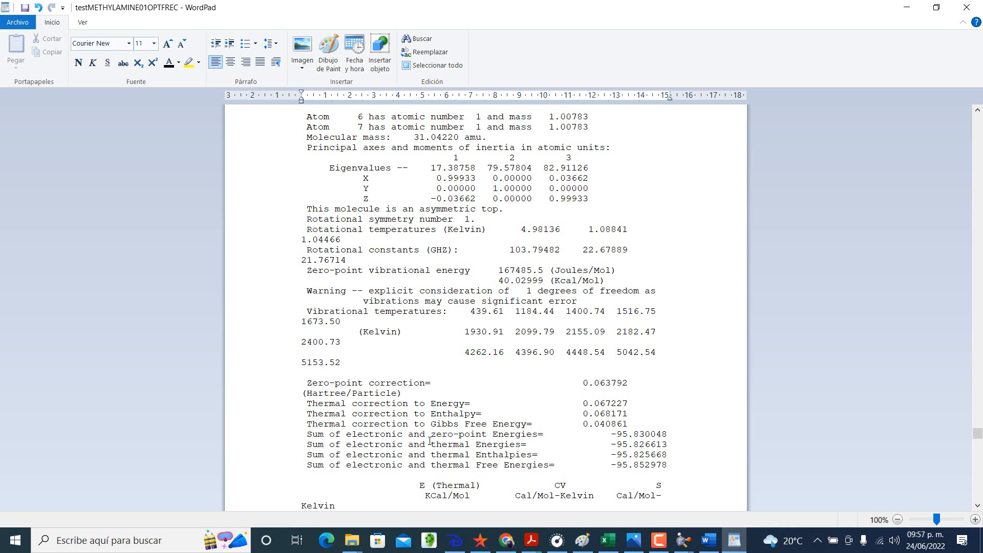
pyautogui.moveTo(307, 454); pyautogui.dragTo(671, 454)
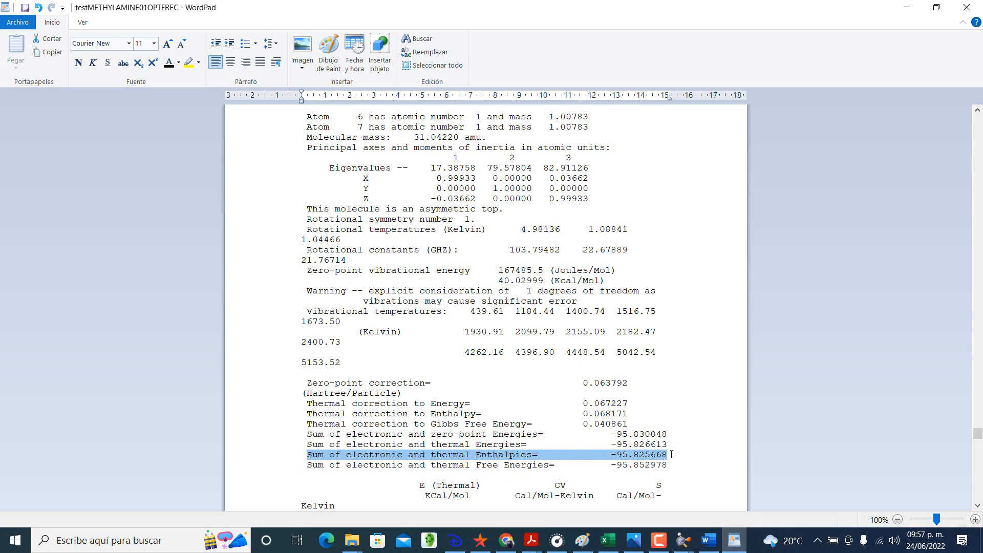
pyautogui.click(189, 62)
pyautogui.click(415, 313)
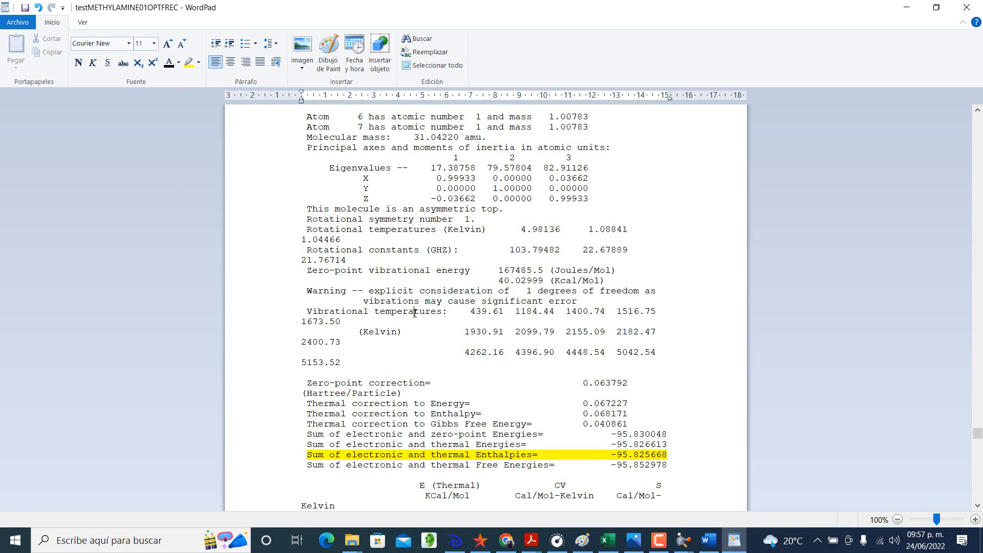
pyautogui.click(344, 392)
# Step: Bring the Excel workbook in front of the WordPad output, showing the energy and correction rows of TABLE 1
pyautogui.click(607, 539)
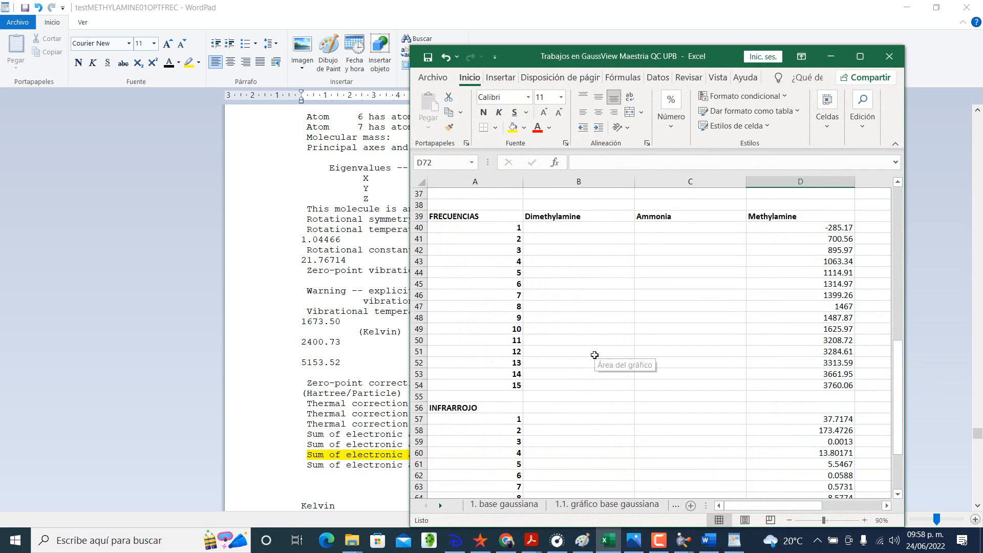
pyautogui.scroll(10, 594, 354)
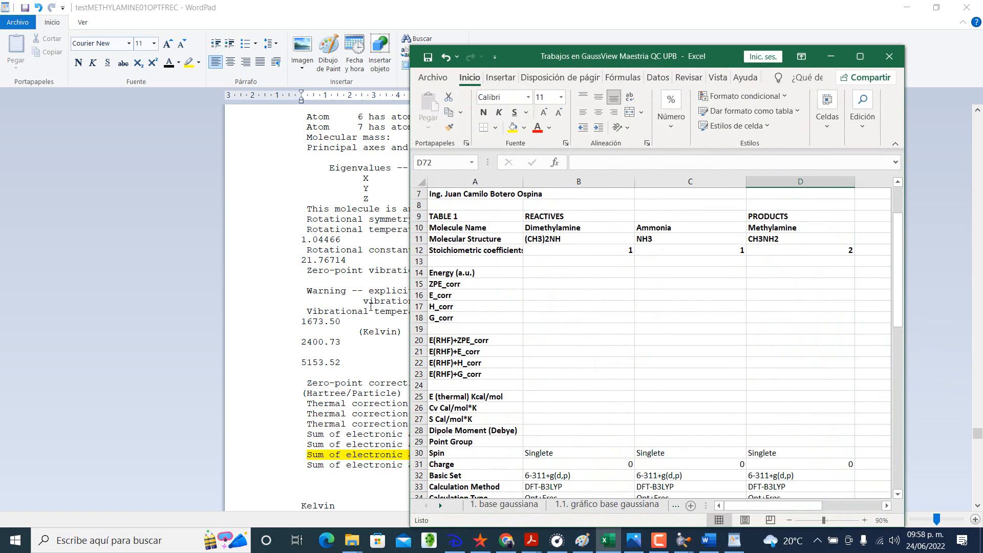
pyautogui.click(371, 305)
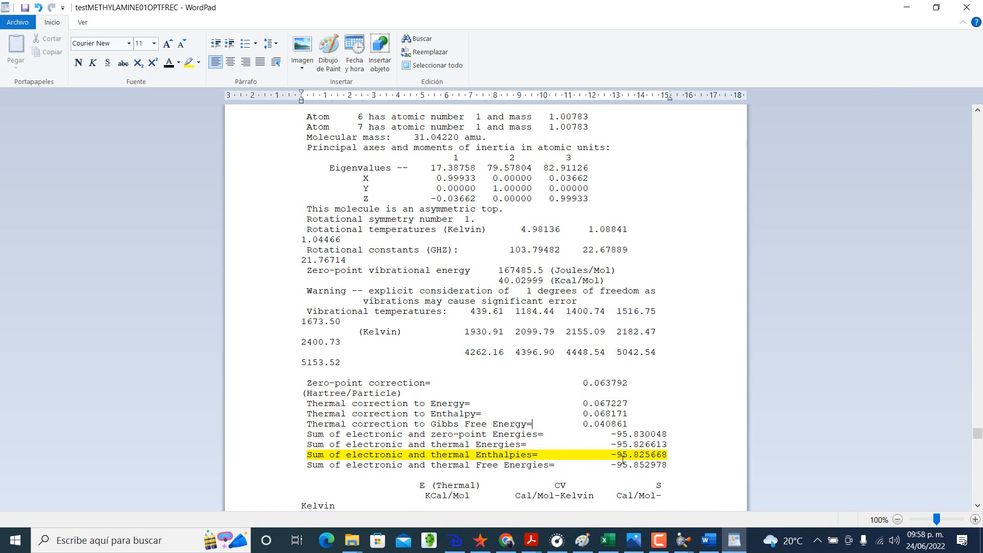
pyautogui.click(773, 21)
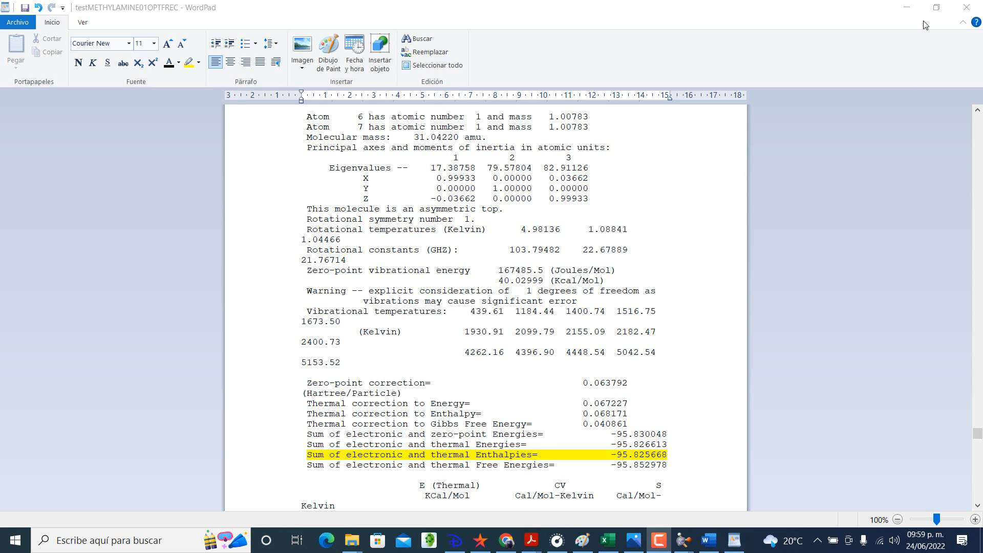
pyautogui.click(607, 540)
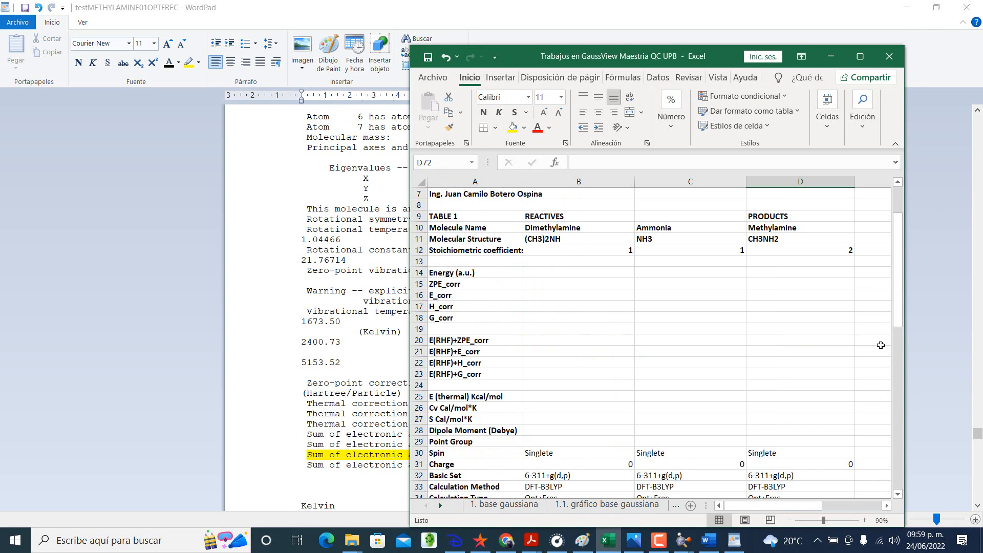
# Step: Restore the WordPad output beside the Excel workbook and highlight the "Zero-point correction" line in yellow
pyautogui.click(936, 8)
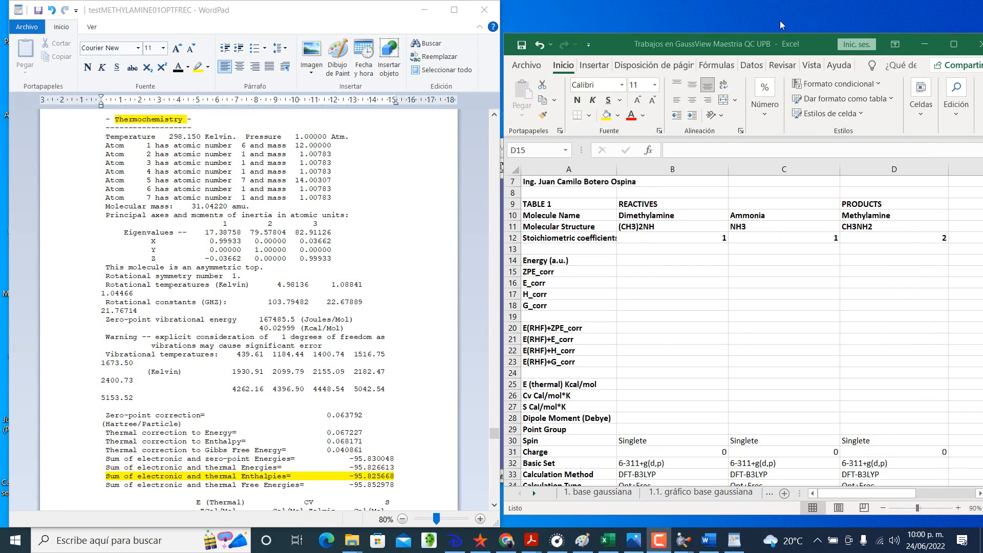
pyautogui.click(860, 270)
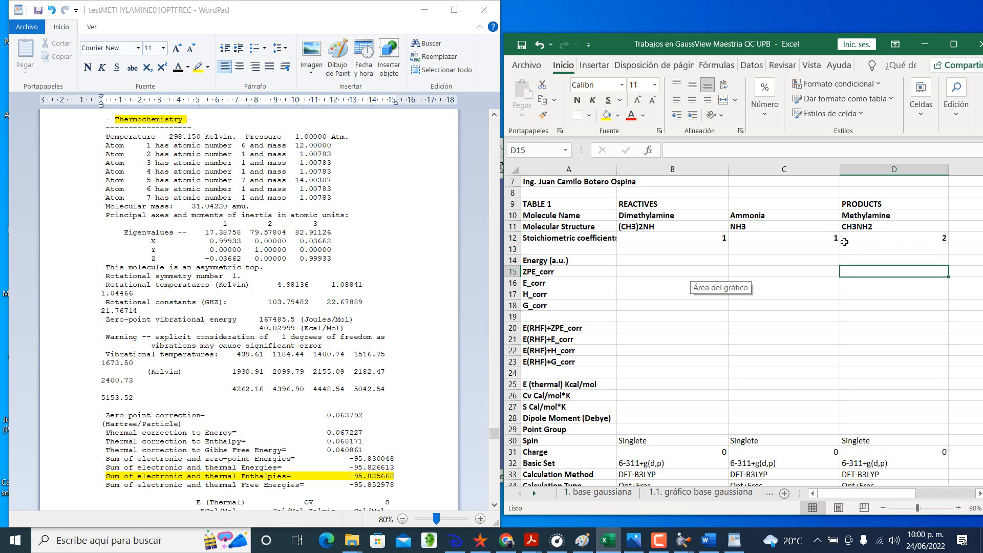
pyautogui.click(274, 425)
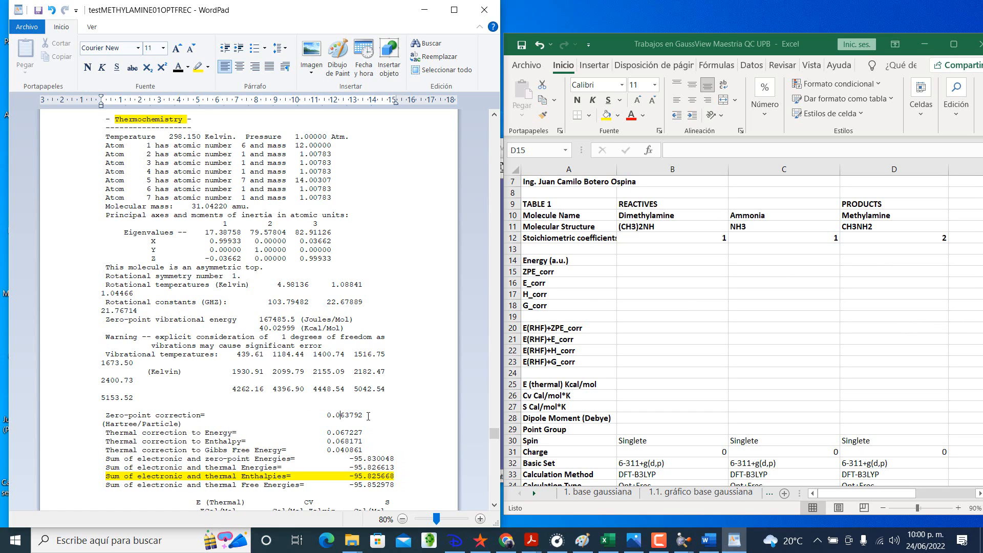
pyautogui.moveTo(368, 416); pyautogui.dragTo(209, 407)
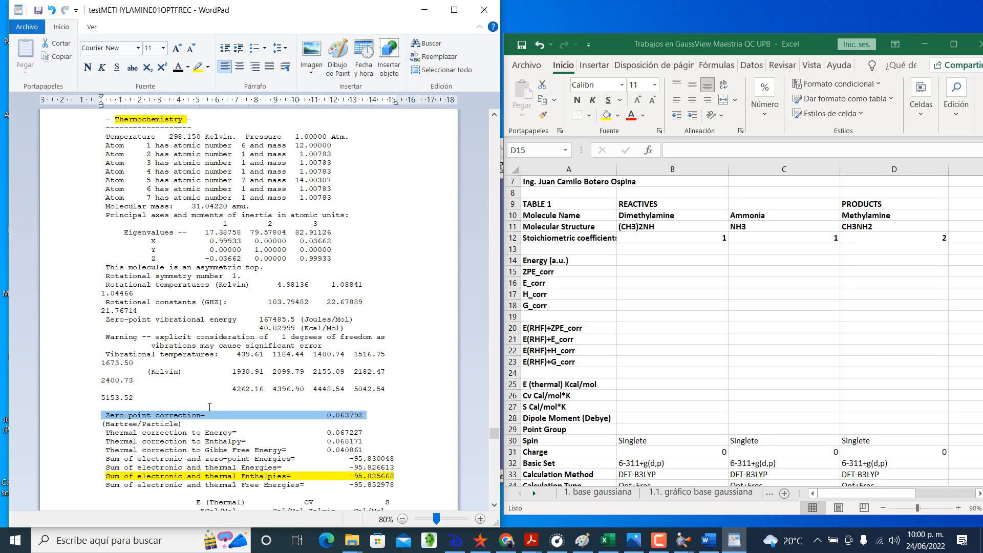
pyautogui.click(197, 67)
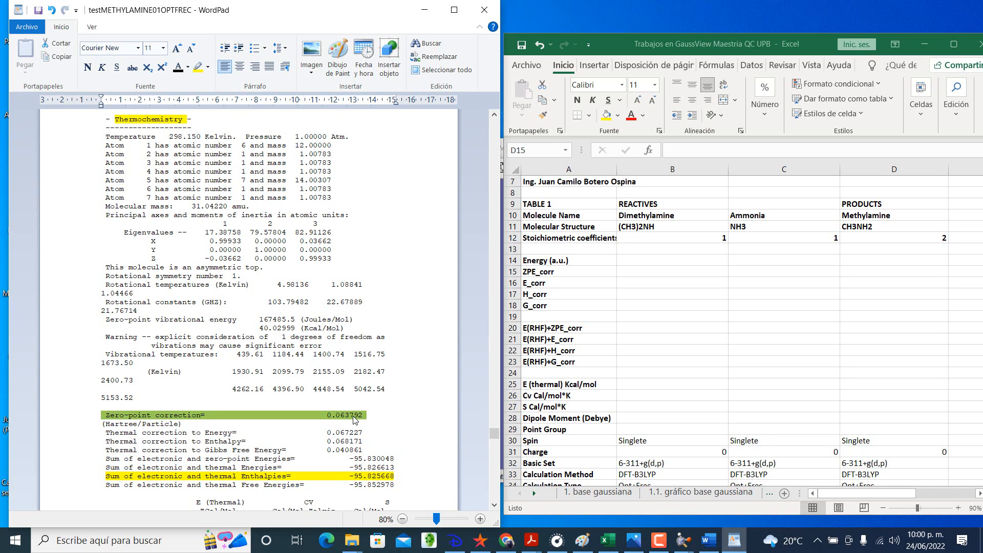
pyautogui.click(353, 416)
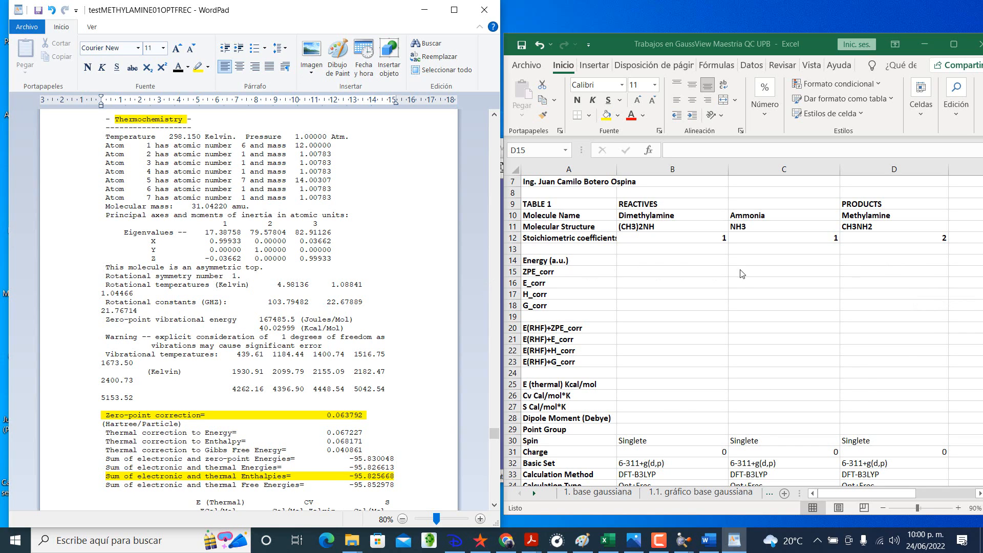
# Step: Enter 0.063792 as the ZPE_corr value for Methylamine in cell D15 of the Excel workbook
pyautogui.click(856, 272)
pyautogui.write('0.0')
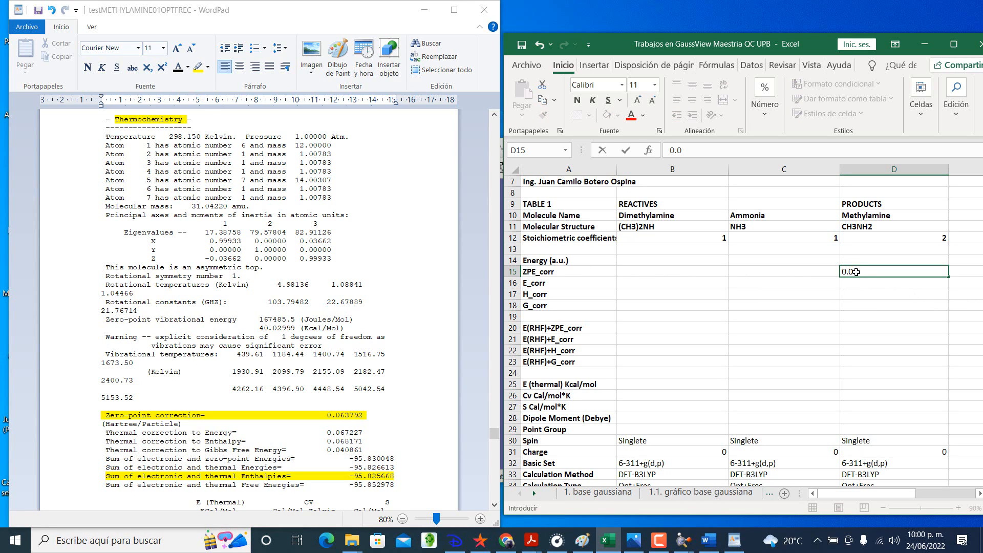
pyautogui.write('63792')
pyautogui.press('Return')
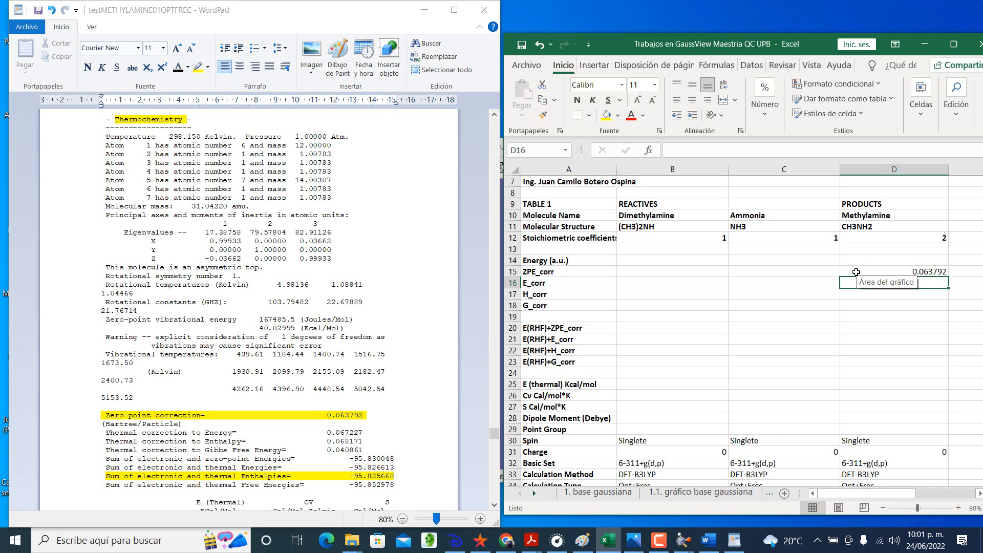
pyautogui.click(674, 271)
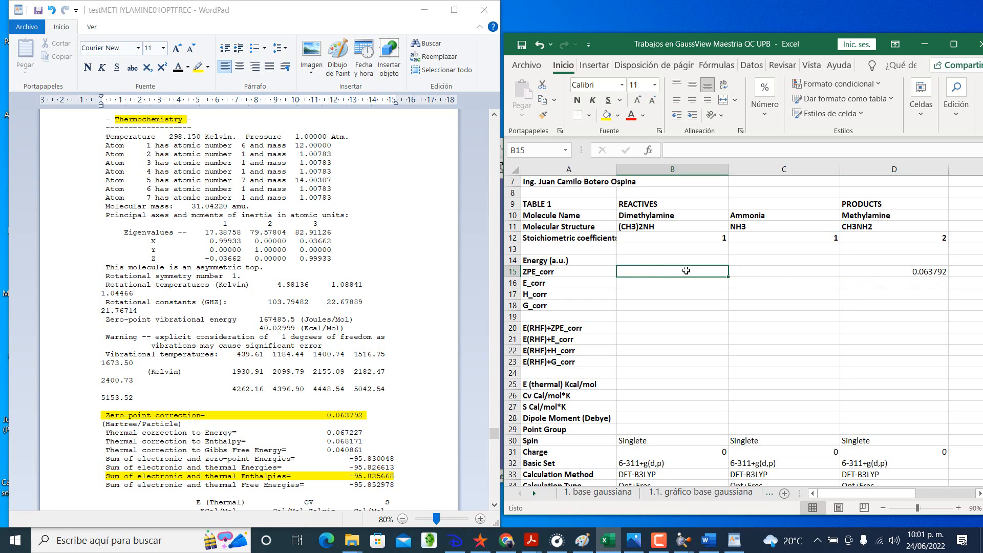
pyautogui.click(883, 283)
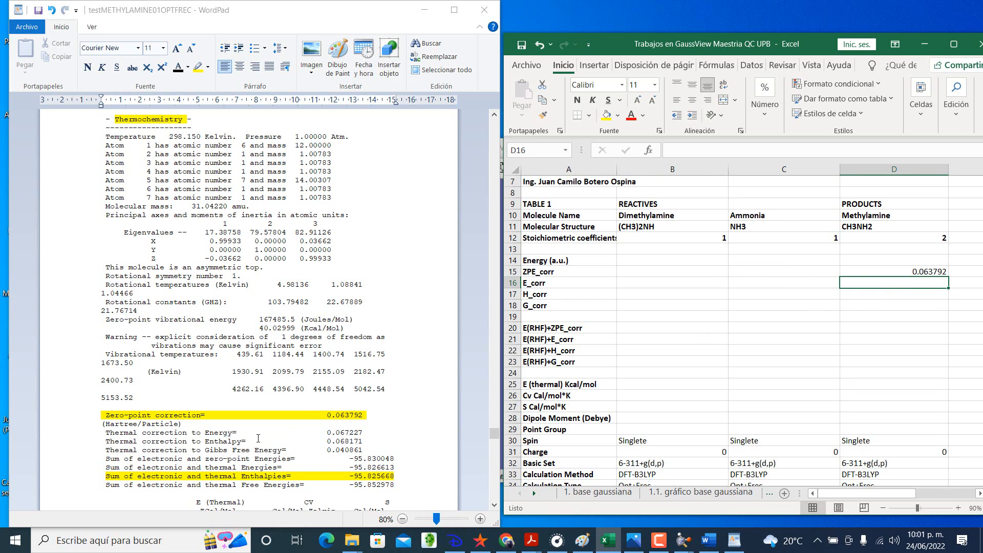
pyautogui.click(777, 28)
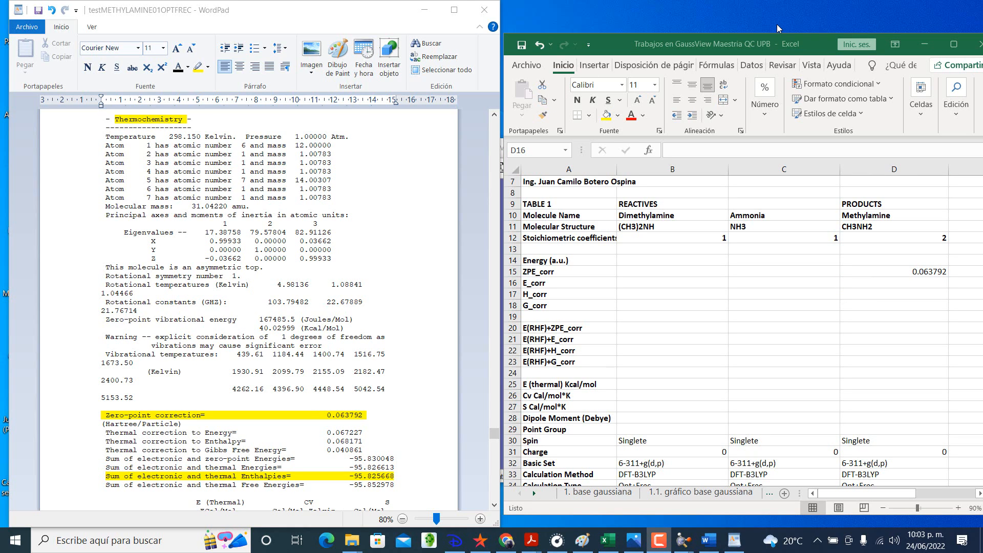
# Step: Enter 0.067227 as the E_corr value for Methylamine in cell D16
pyautogui.click(889, 285)
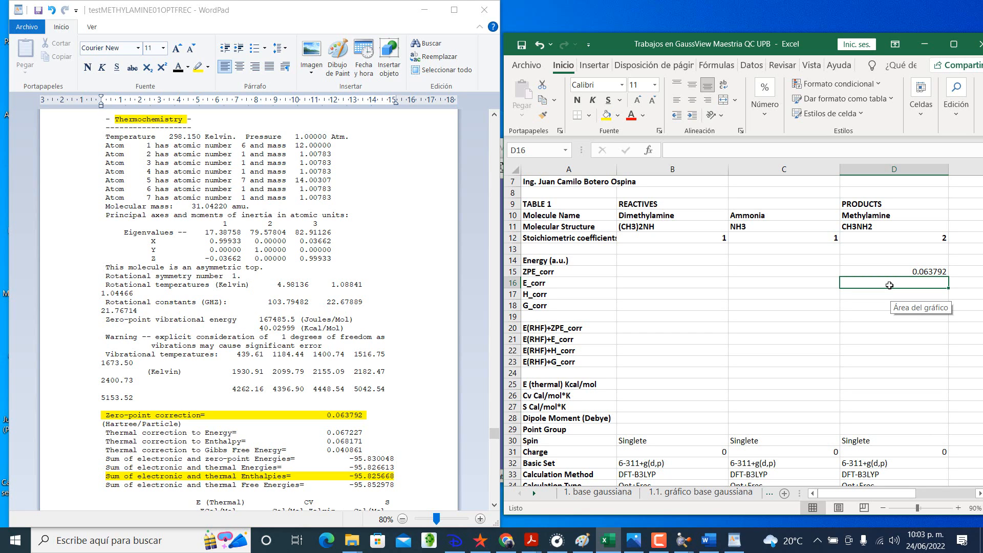
pyautogui.write('0.0')
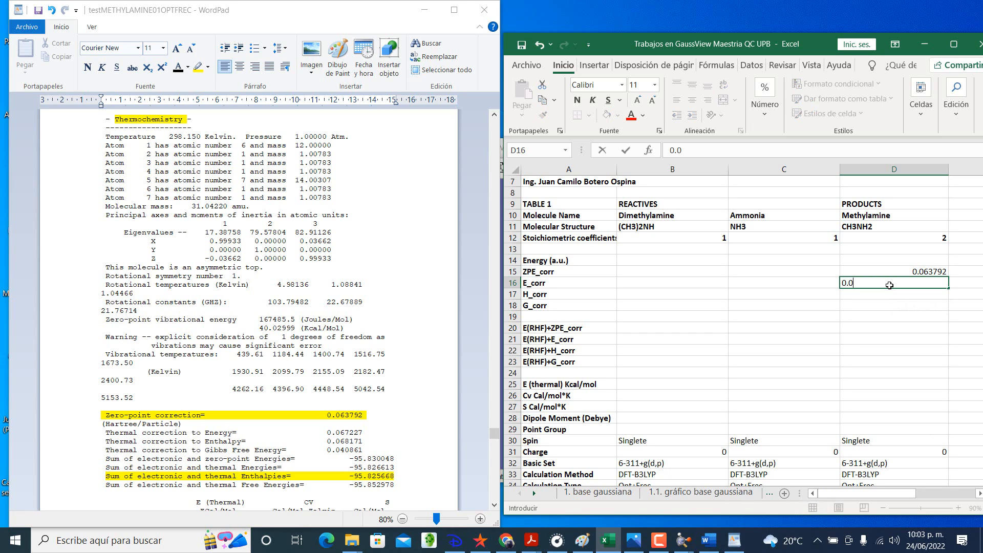
pyautogui.write('67227')
pyautogui.press('Return')
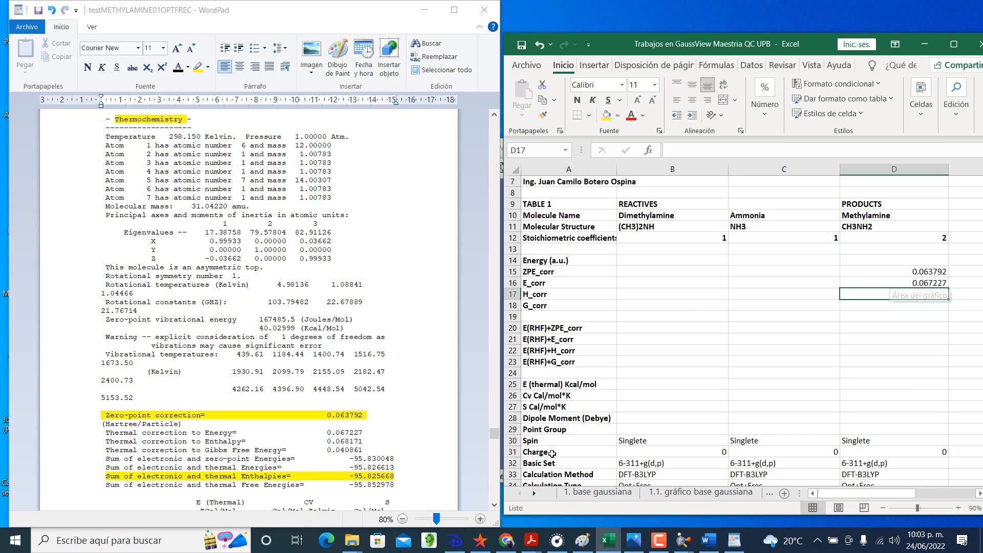
# Step: Highlight the "Thermal correction to Energy" line in yellow in the WordPad output and select the "Thermal correction to Enthalpy" line
pyautogui.tripleClick(231, 432)
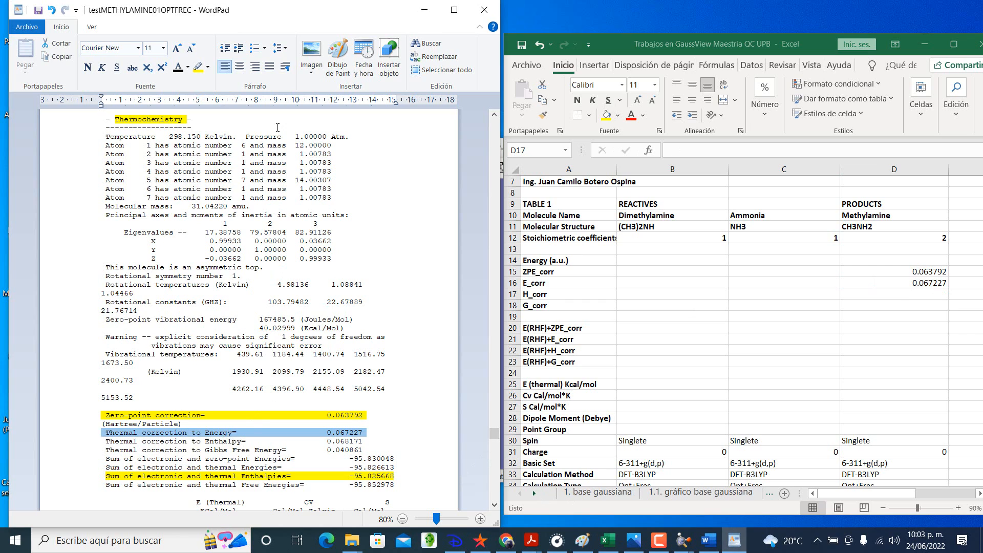
pyautogui.click(198, 67)
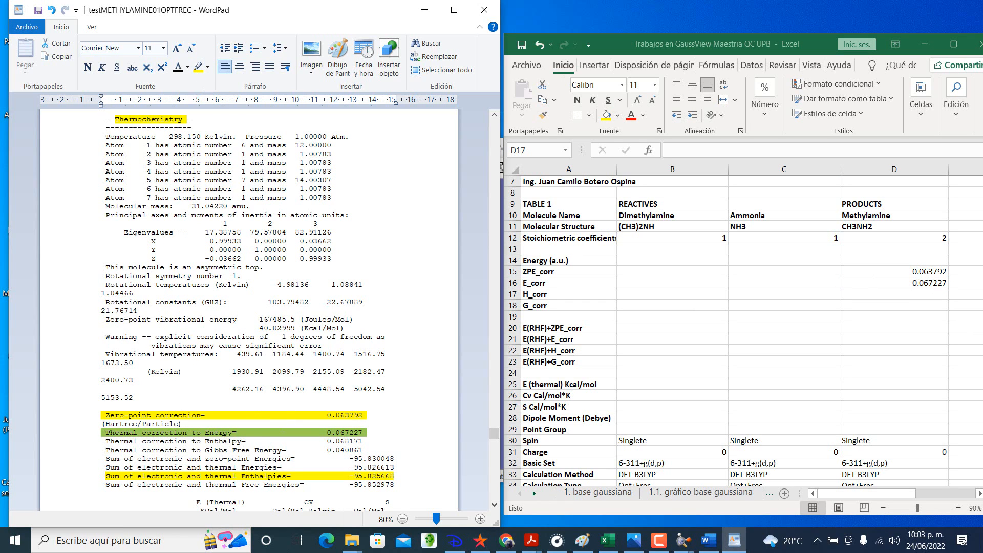
pyautogui.tripleClick(224, 441)
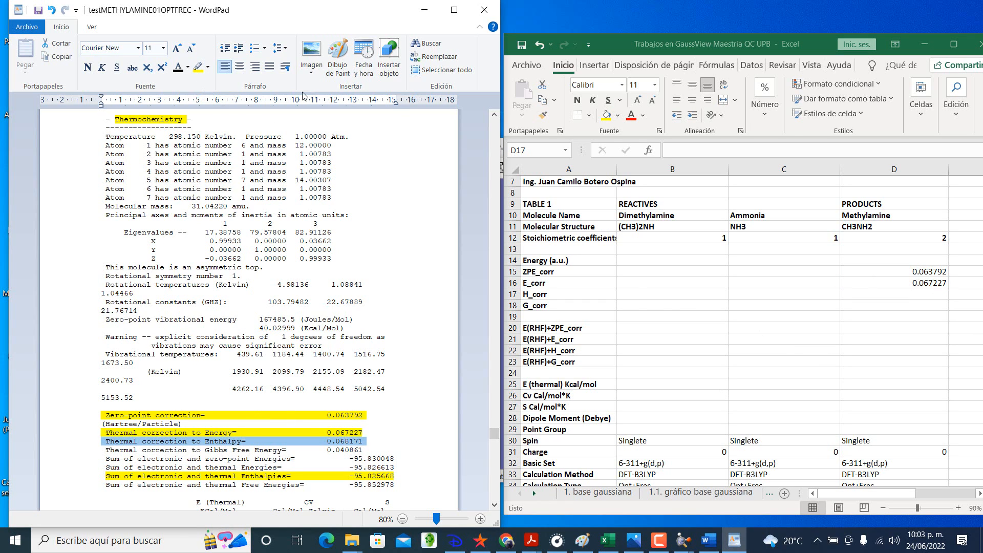
pyautogui.click(207, 67)
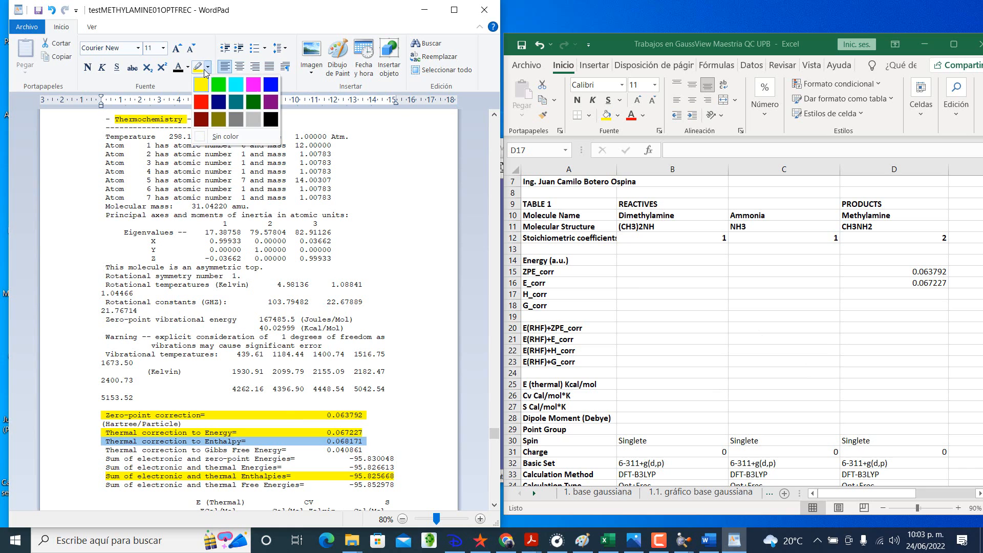
# Step: Enter 0.068171 as the H_corr value for Methylamine in cell D17 of the Excel workbook
pyautogui.click(870, 293)
pyautogui.write('0')
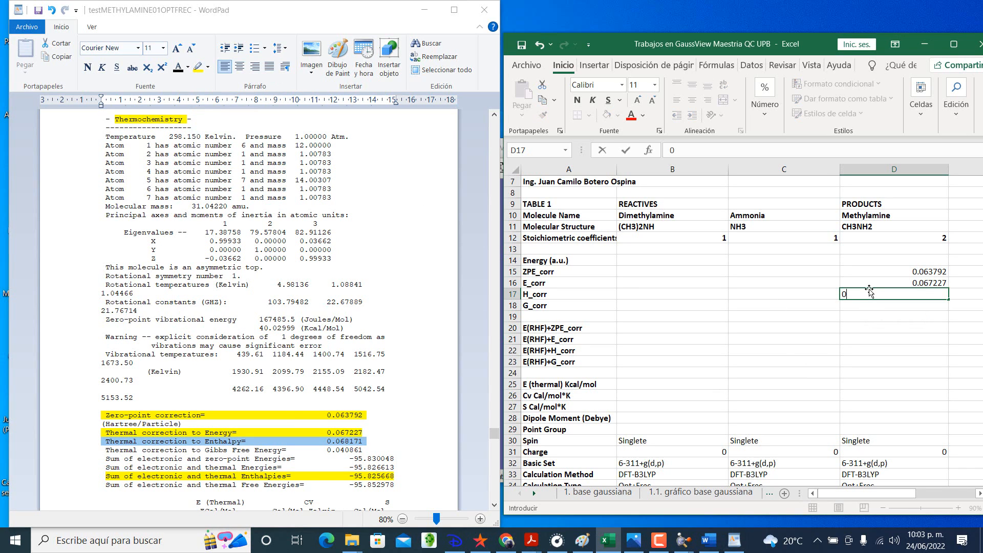
pyautogui.write('.068171')
pyautogui.press('Return')
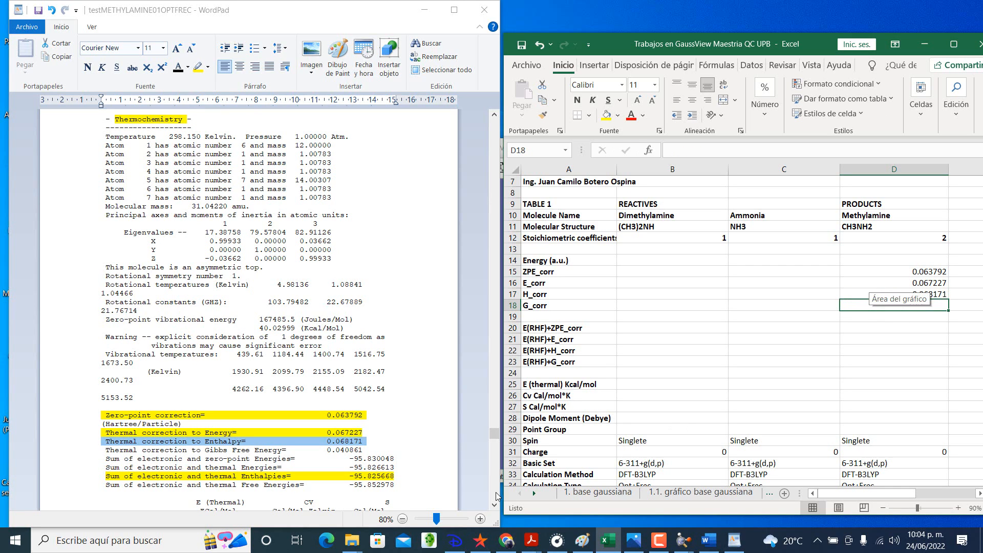
# Step: Highlight the "Thermal correction to Gibbs Free Energy" and "Thermal correction to Enthalpy" lines in yellow in the WordPad output
pyautogui.click(252, 448)
pyautogui.tripleClick(251, 450)
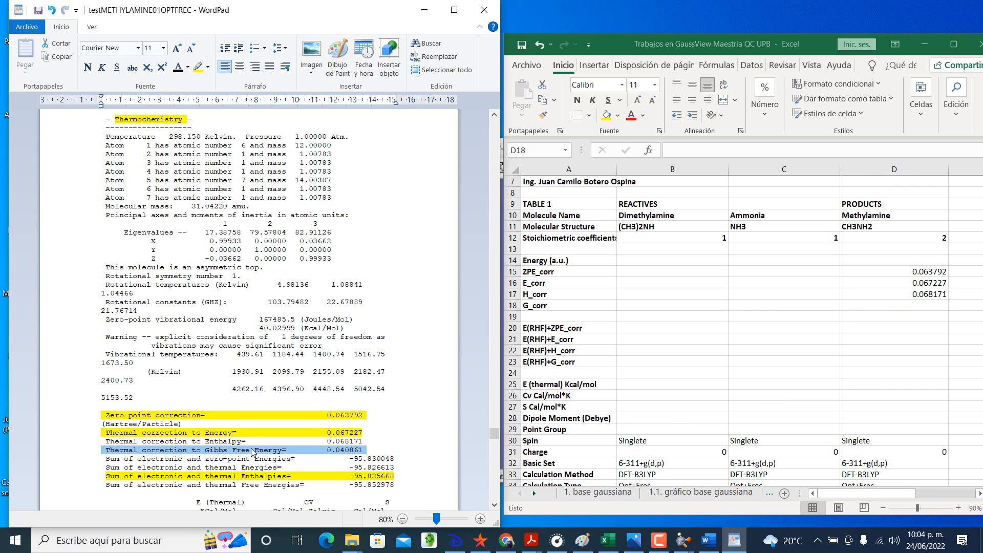
pyautogui.click(197, 66)
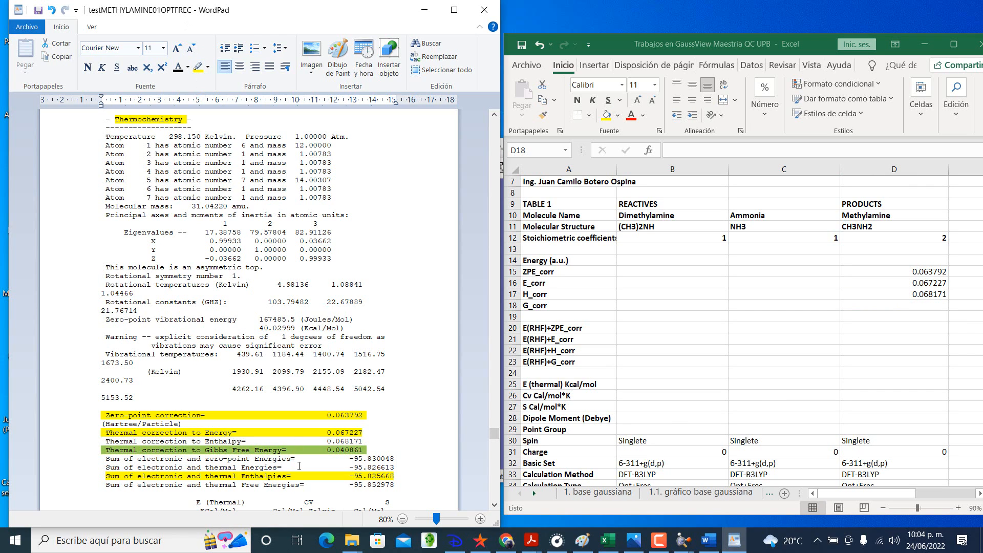
pyautogui.doubleClick(290, 441)
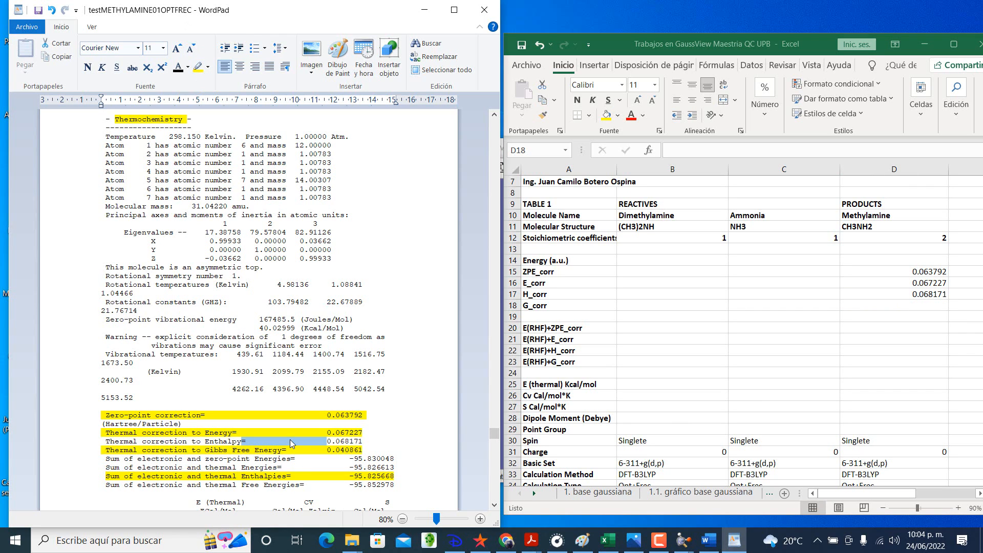
pyautogui.tripleClick(290, 441)
pyautogui.click(198, 66)
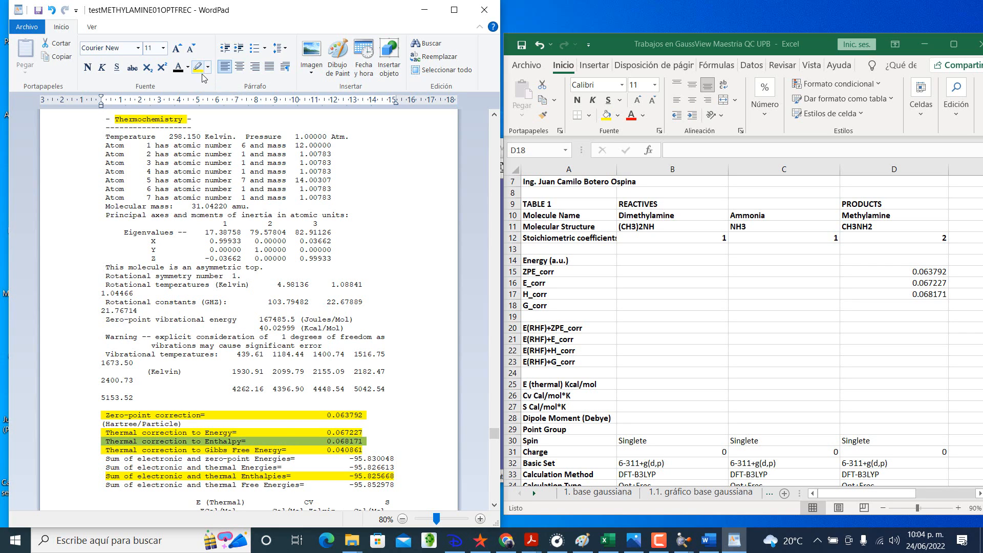
# Step: Enter the thermal correction to Gibbs free energy, 0.040861, as Methylamine's G_corr value in cell D18 of the Excel workbook
pyautogui.tripleClick(255, 450)
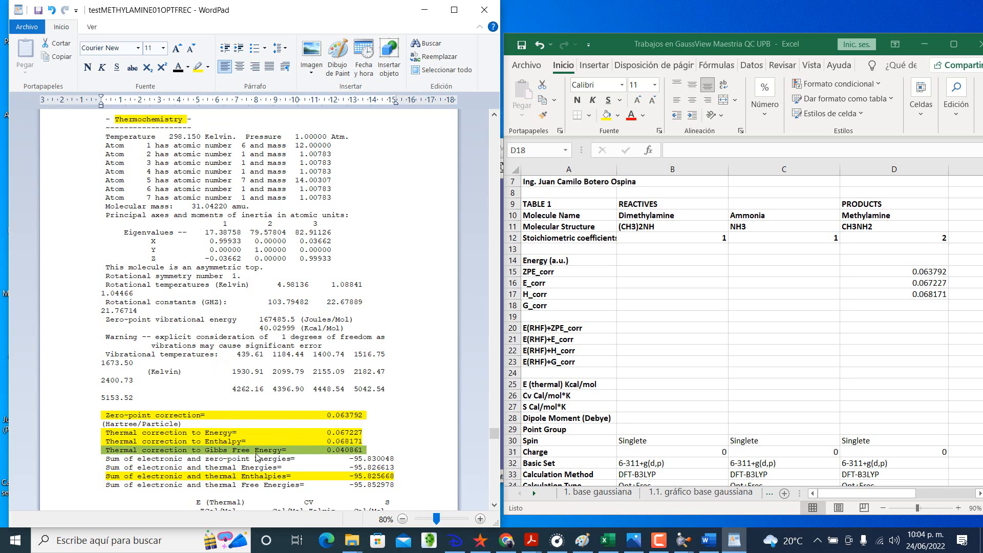
pyautogui.click(897, 304)
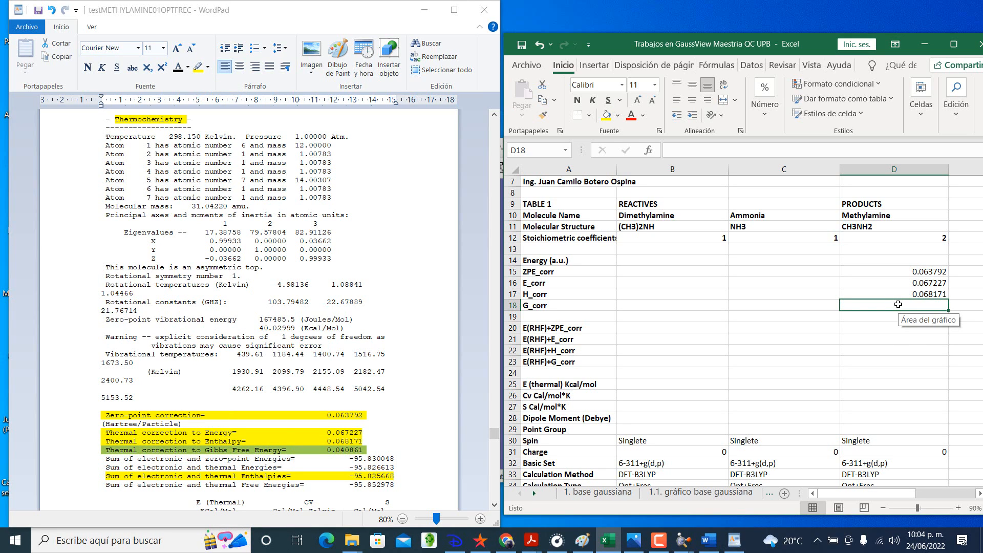
pyautogui.write('0.0')
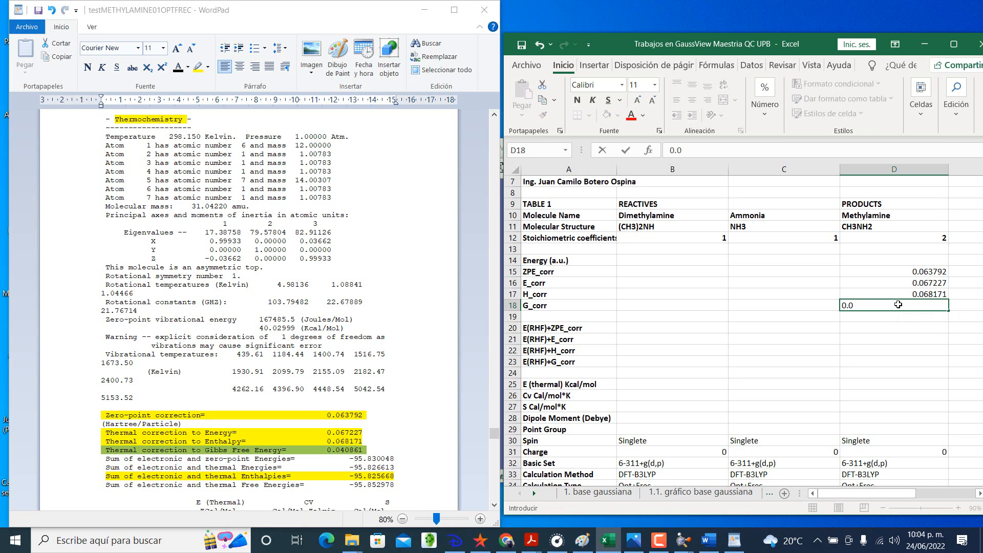
pyautogui.write('40861')
pyautogui.press('Return')
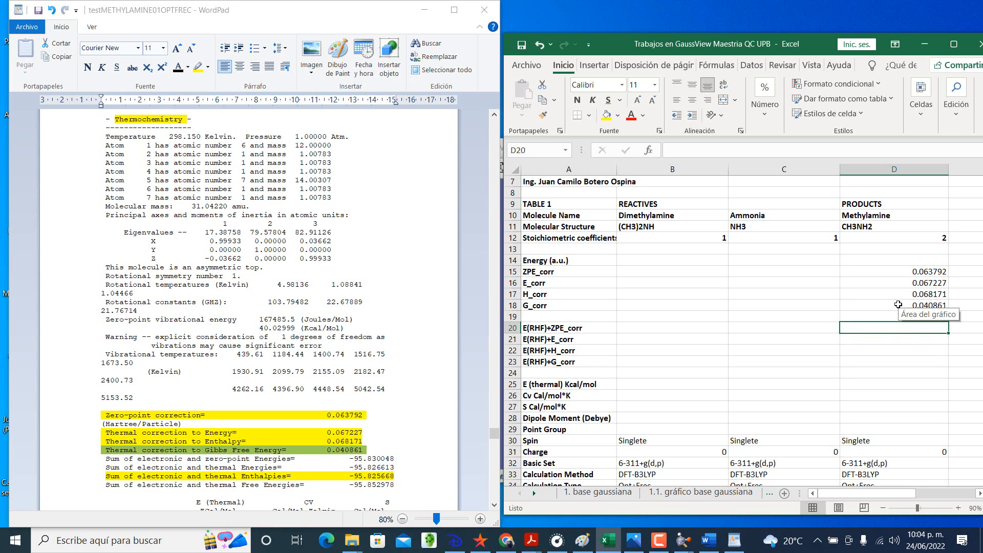
# Step: Select the "Sum of electronic and zero-point Energies" line in the WordPad output
pyautogui.click(268, 457)
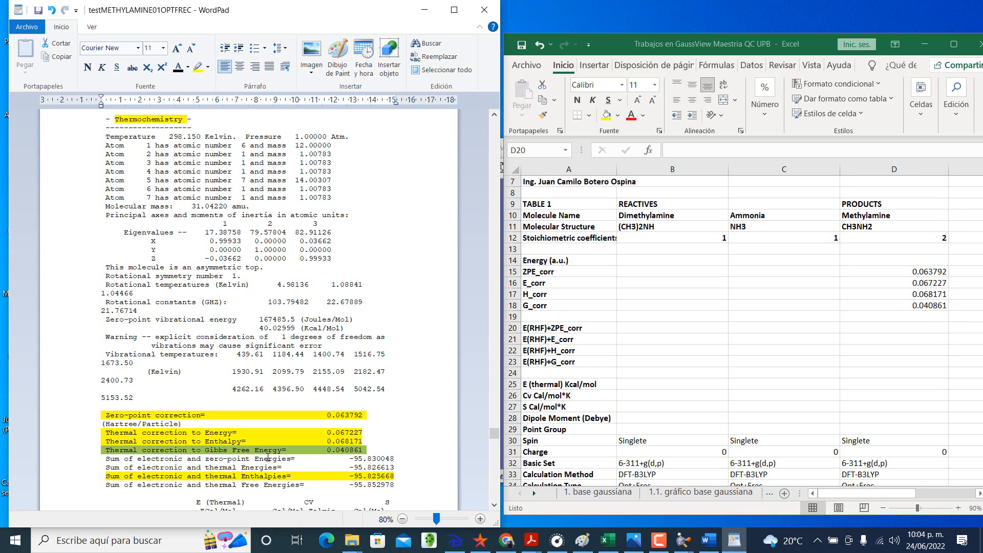
pyautogui.tripleClick(268, 458)
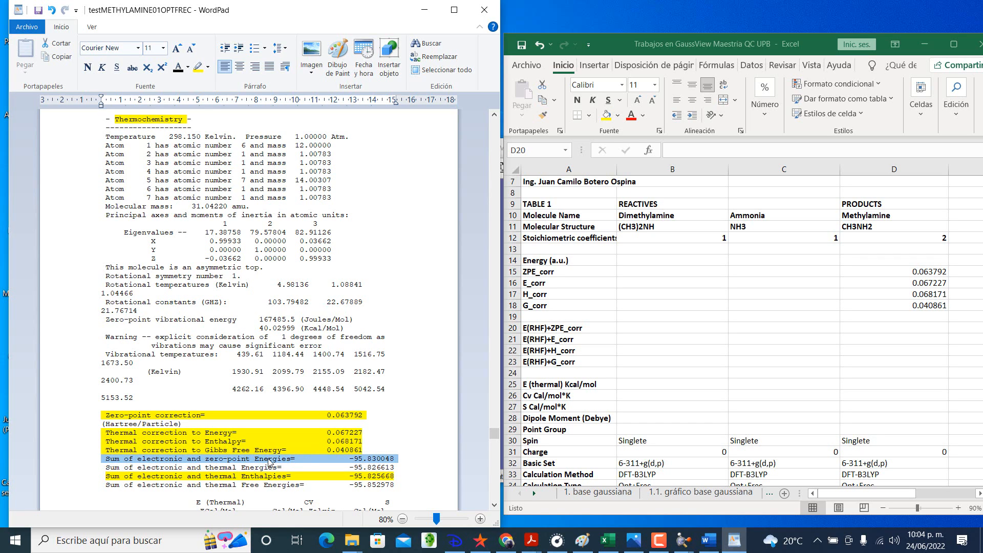
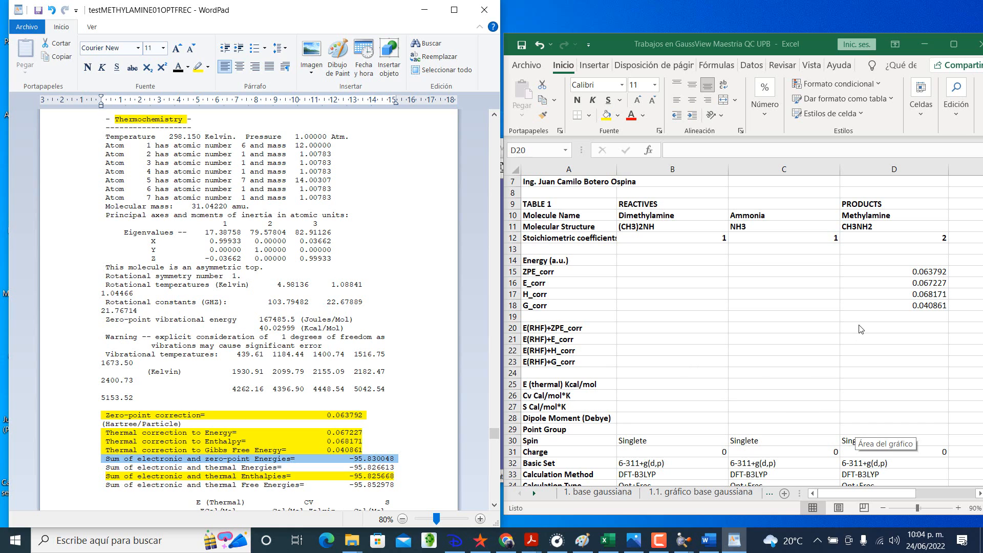
# Step: Highlight the zero-point energies sum line in yellow in WordPad and enter -95.830048 as Methylamine's E(RHF)+ZPE_corr in Excel cell D20
pyautogui.click(198, 67)
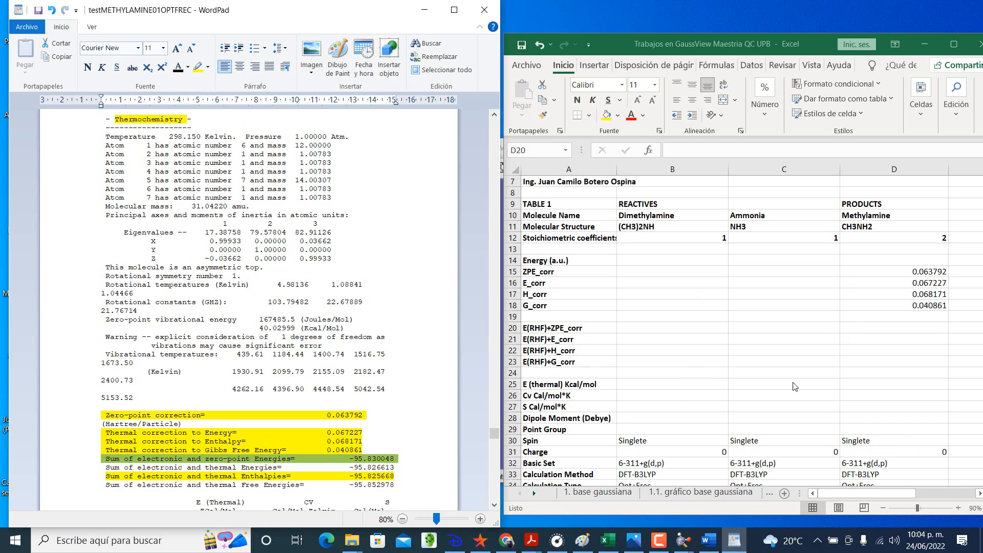
pyautogui.click(902, 330)
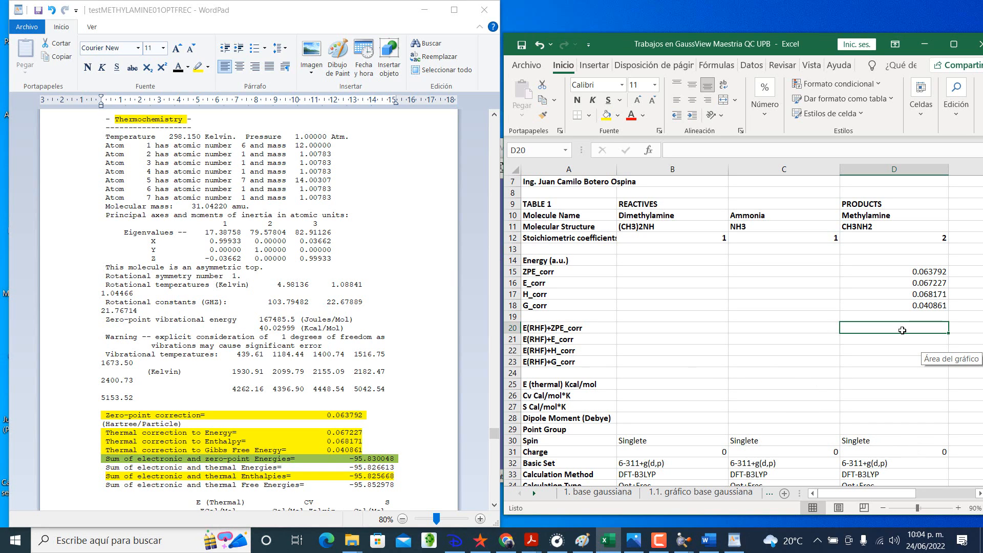
pyautogui.write('-9')
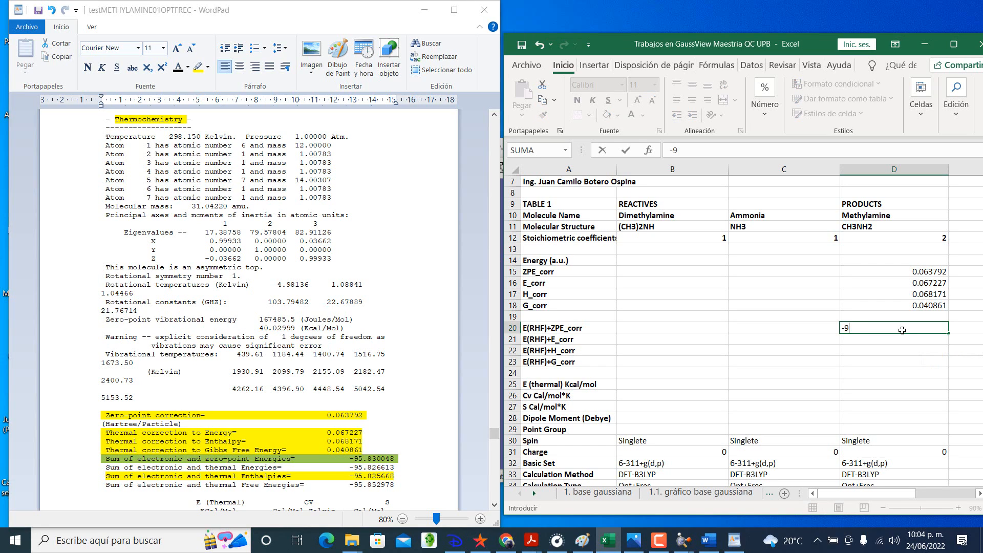
pyautogui.write('5.830048')
pyautogui.press('Return')
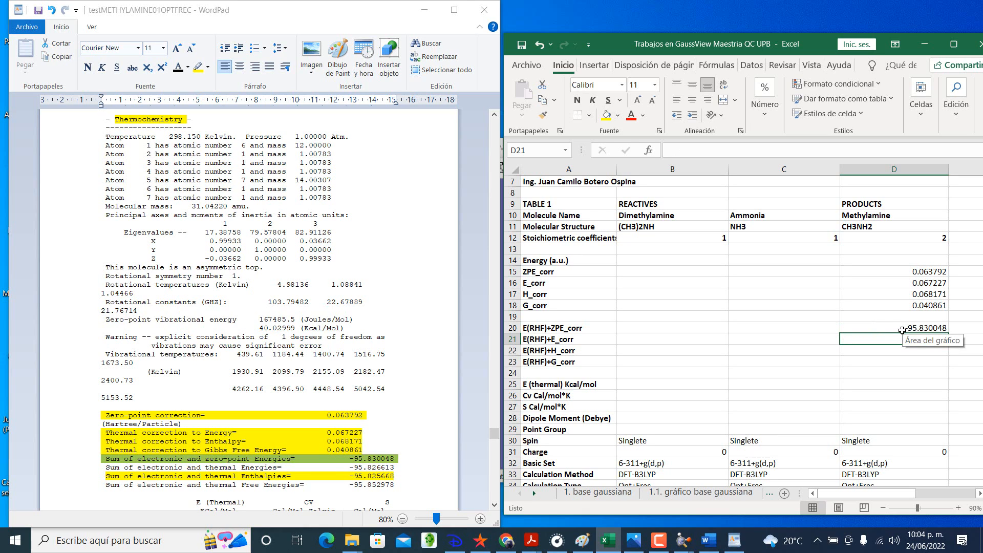
# Step: Highlight the "Sum of electronic and thermal Energies" line in yellow in the WordPad output
pyautogui.click(249, 467)
pyautogui.click(250, 466)
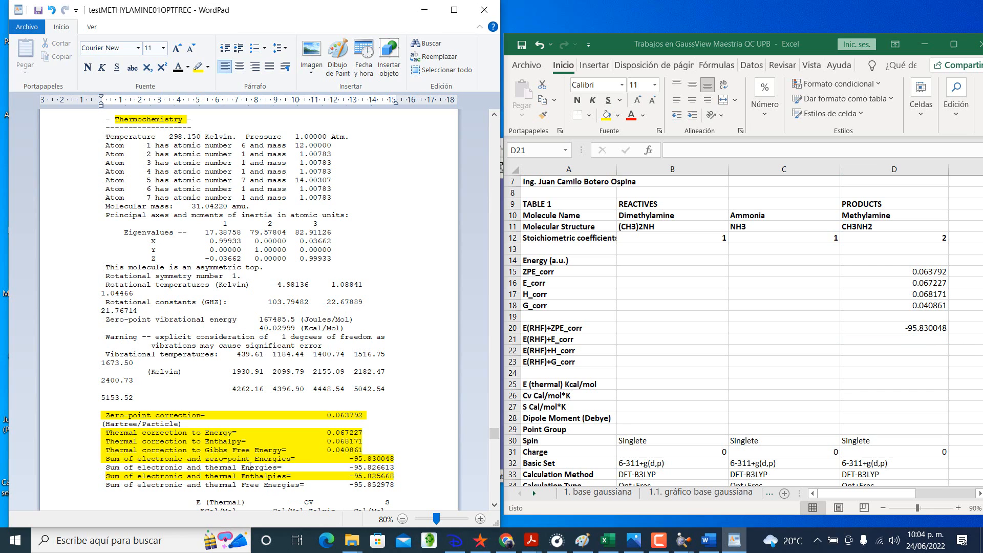
pyautogui.tripleClick(249, 467)
pyautogui.click(198, 73)
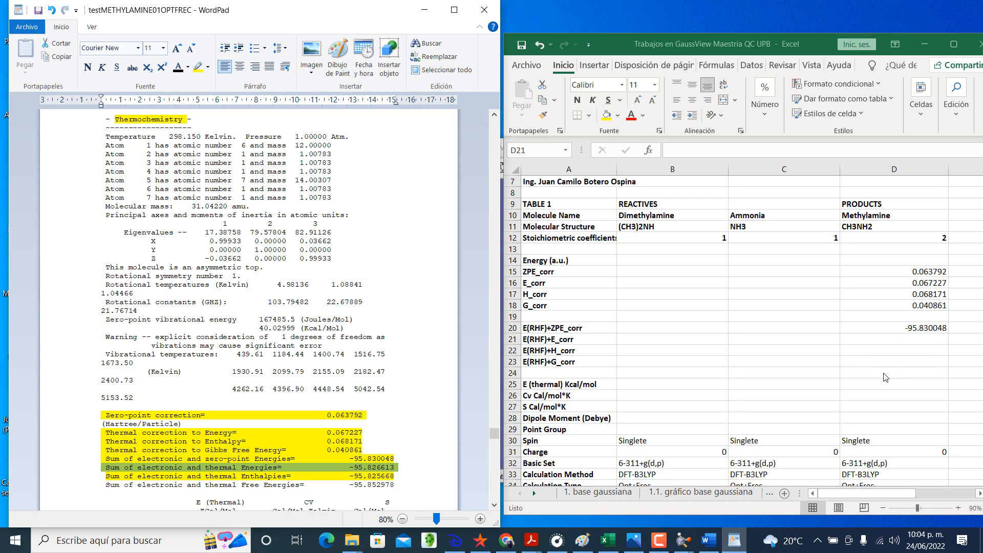
# Step: Enter -95.826613 as Methylamine's E(RHF)+E_corr value in cell D21 of the Excel workbook
pyautogui.click(907, 340)
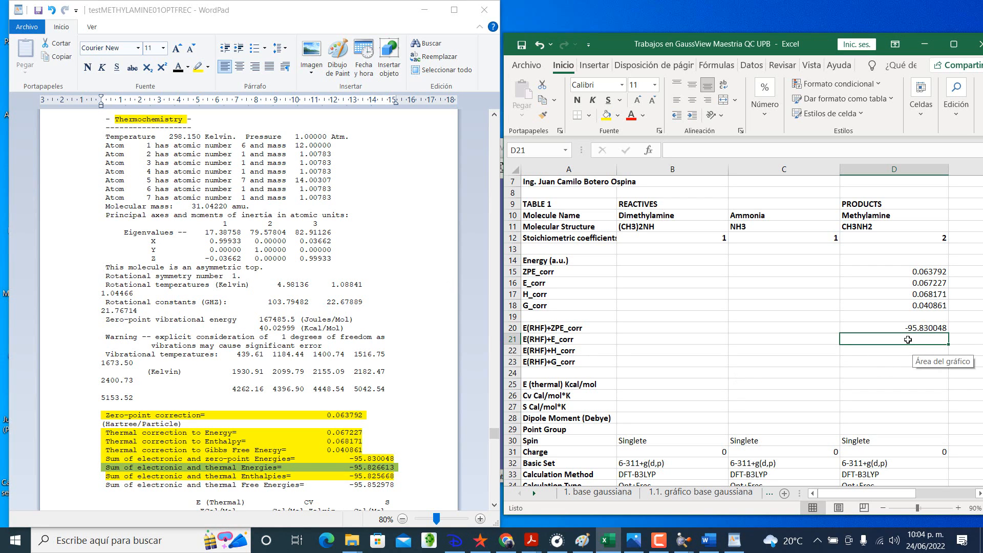
pyautogui.write('-95.')
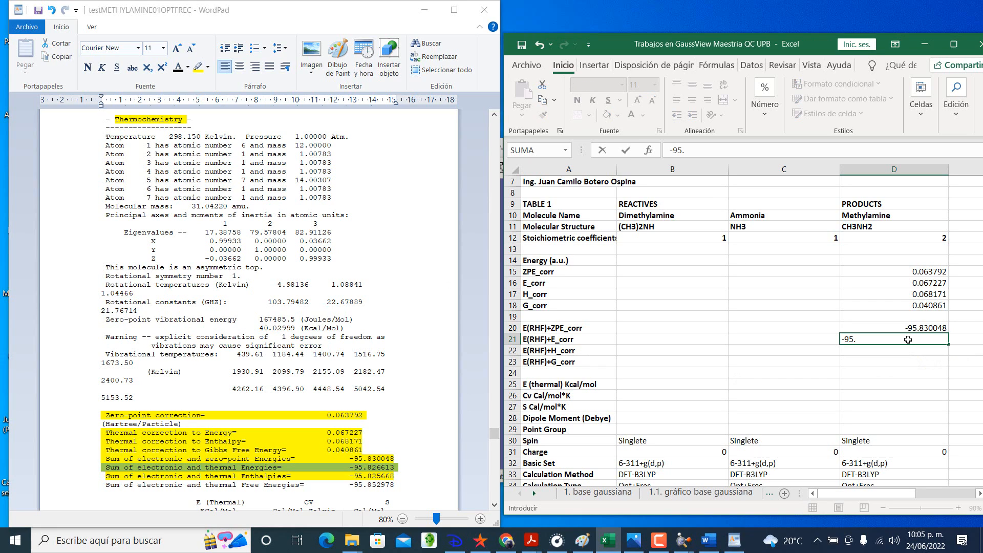
pyautogui.write('826613')
pyautogui.press('Return')
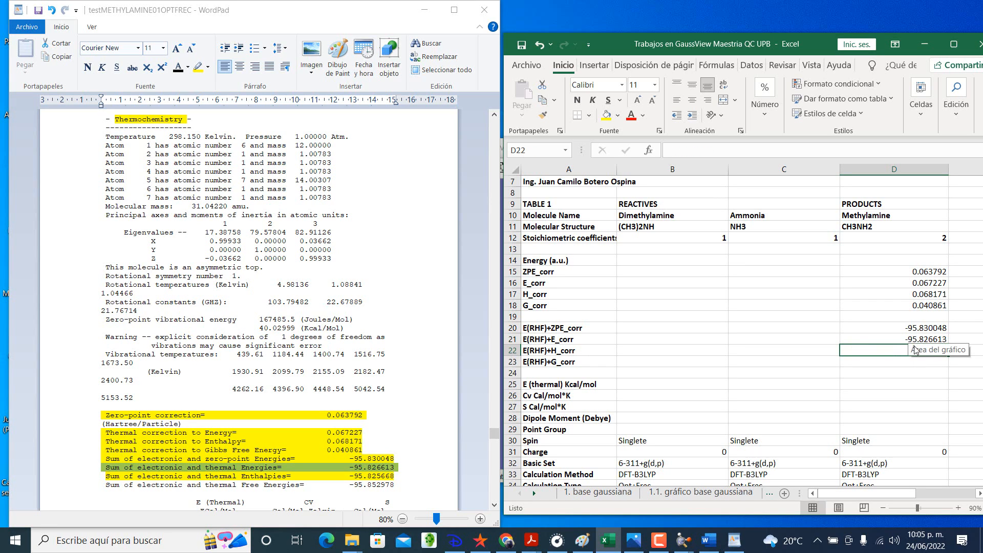
# Step: Enter the sum of electronic and thermal enthalpies, -95.825668, as Methylamine's E(RHF)+H_corr value in cell D22 of the Excel workbook
pyautogui.click(285, 476)
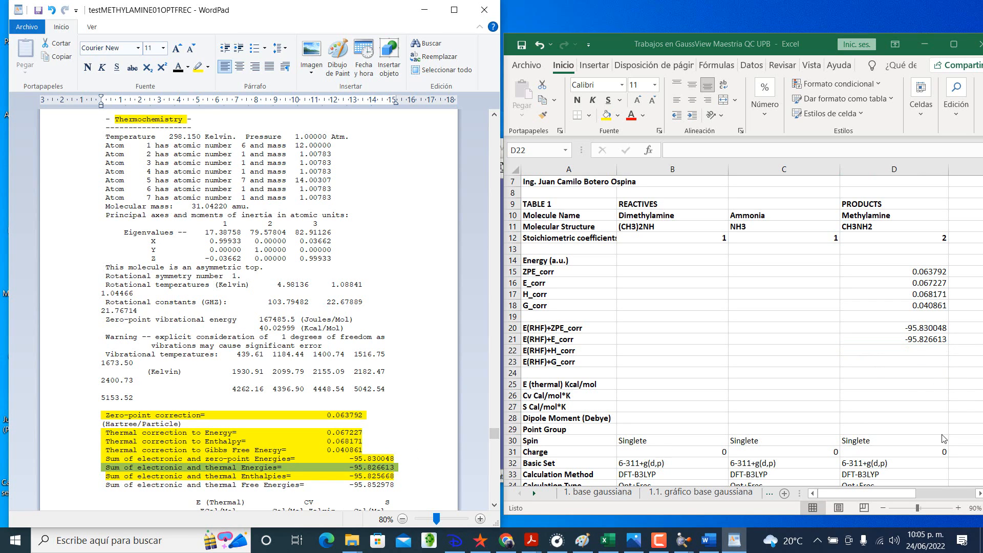
pyautogui.click(919, 351)
pyautogui.write('-')
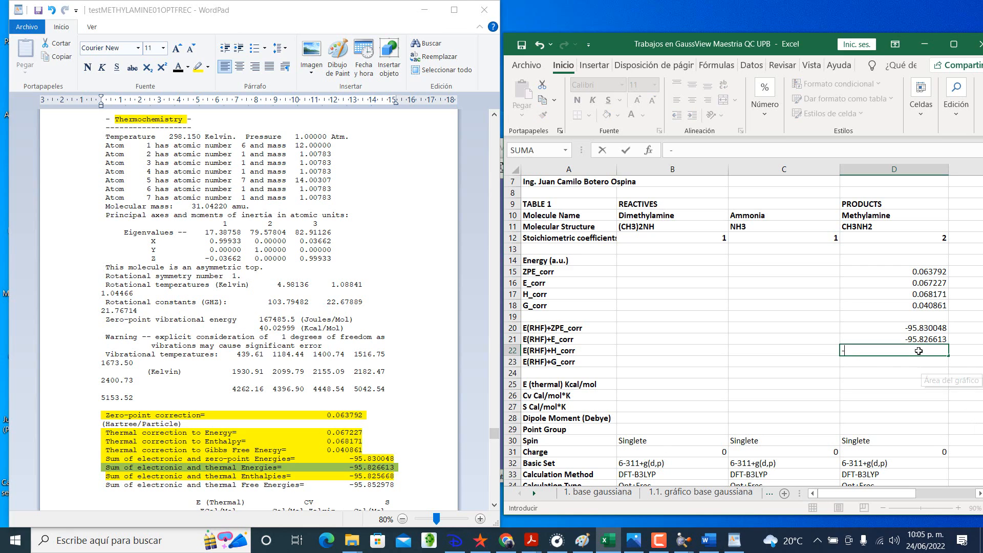
pyautogui.write('95.82')
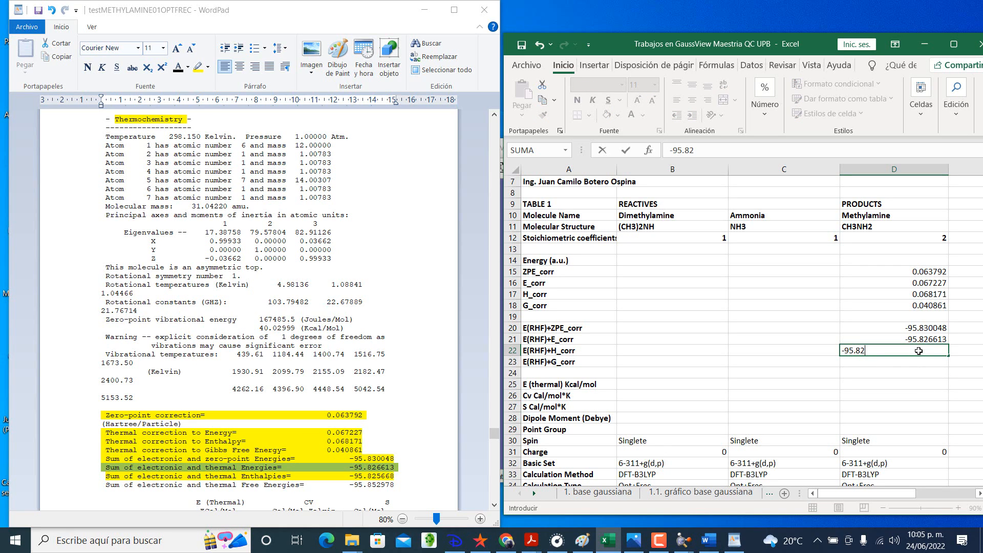
pyautogui.write('56684')
pyautogui.press('Return')
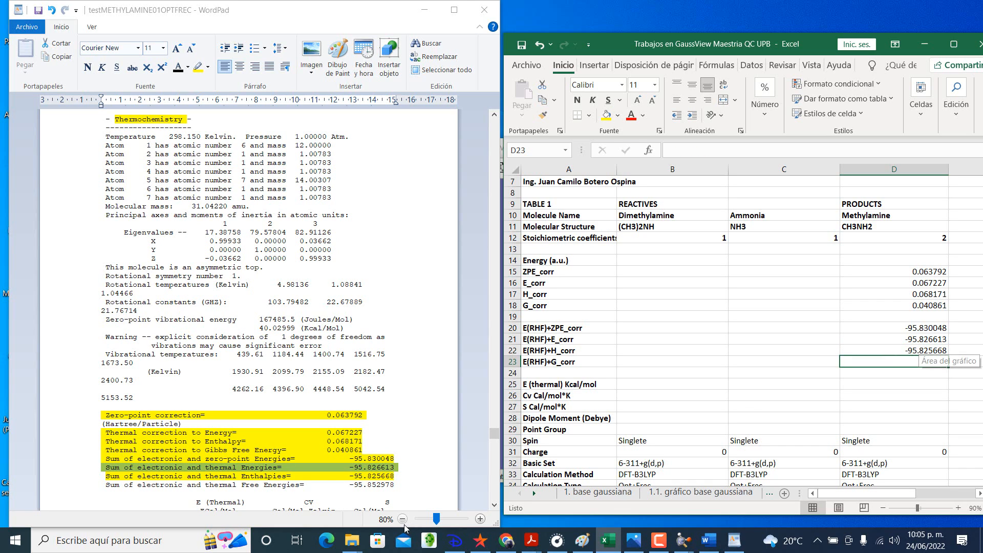
# Step: Highlight the "Sum of electronic and thermal Free Energies" line in yellow in the WordPad output
pyautogui.click(283, 483)
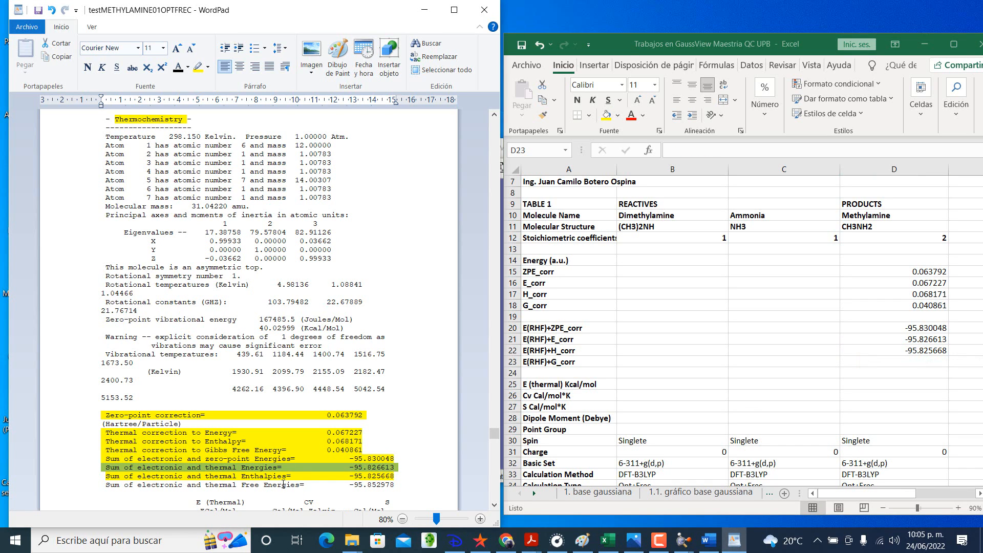
pyautogui.tripleClick(283, 483)
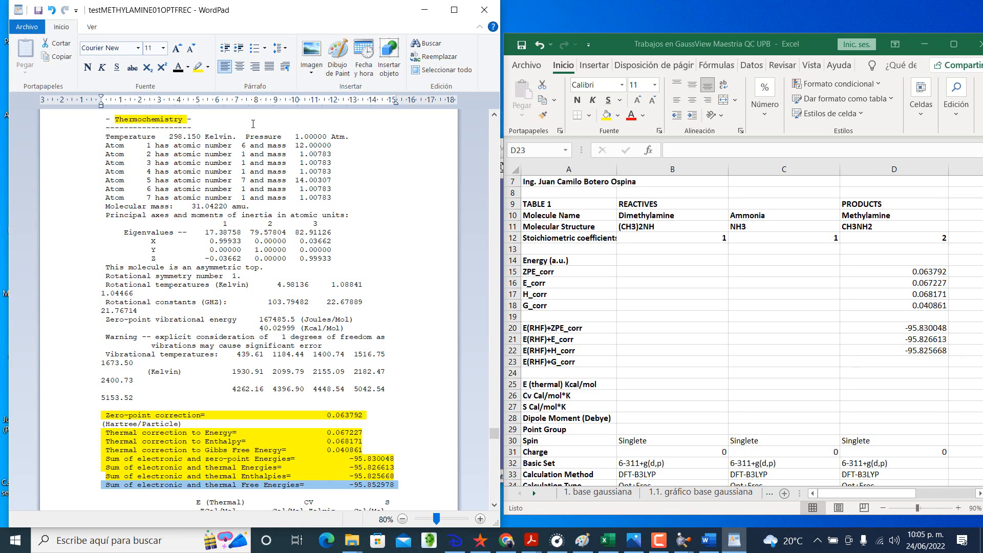
pyautogui.click(196, 68)
# Step: Enter -95.852978 as Methylamine's E(RHF)+G_corr value in cell D23 of the Excel workbook
pyautogui.click(880, 359)
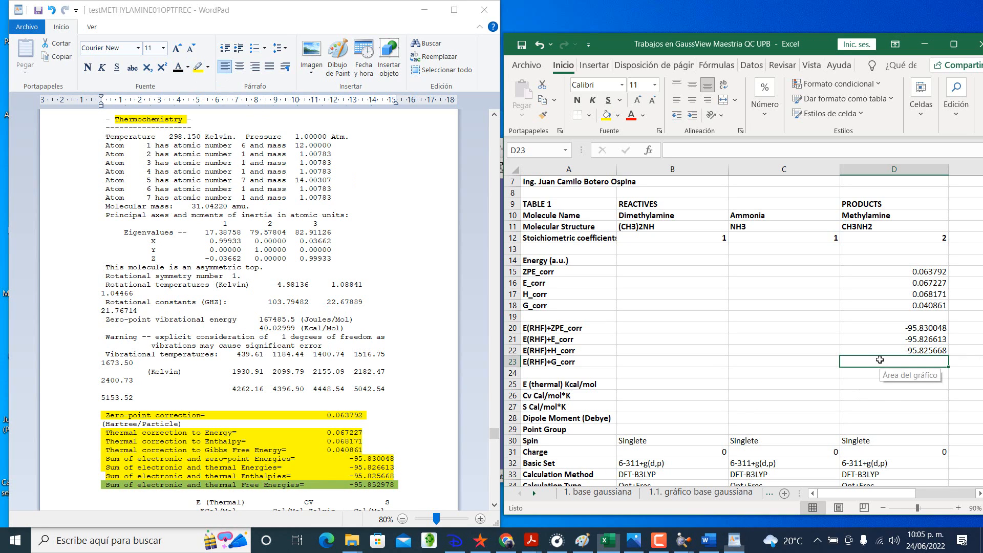
pyautogui.write('-95.')
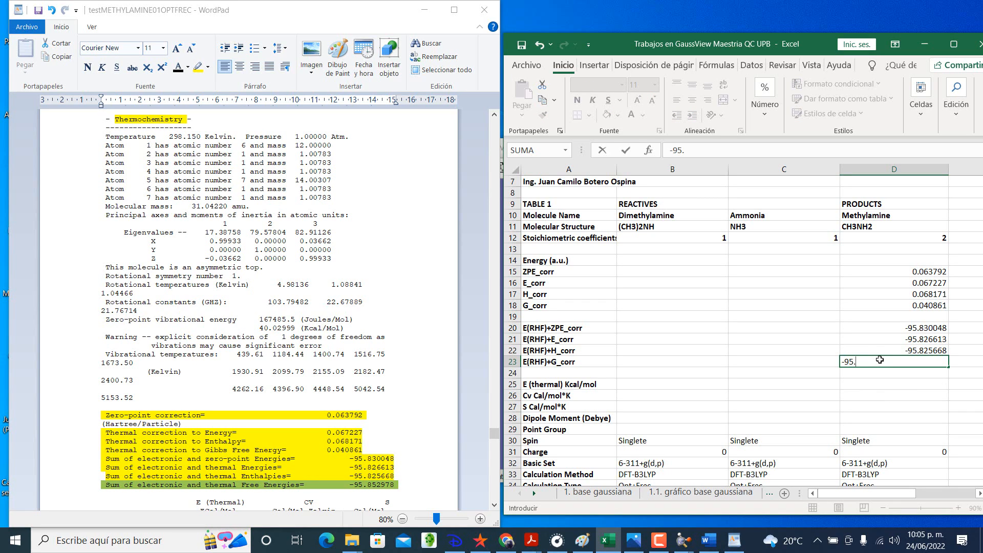
pyautogui.write('852978')
pyautogui.press('Return')
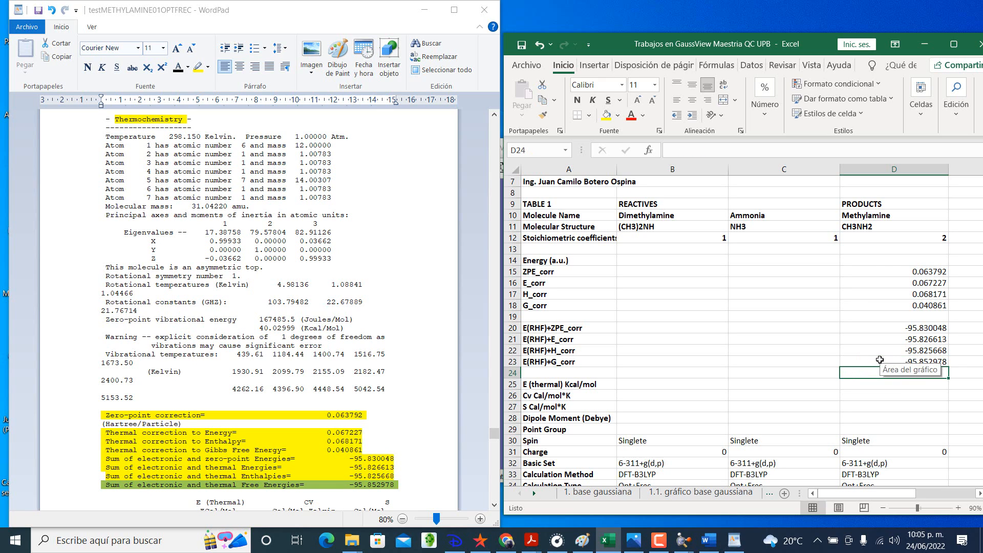
# Step: Switch to GaussView and open the calculation summary for testMETHYLAMINE01OPTFREC
pyautogui.click(763, 22)
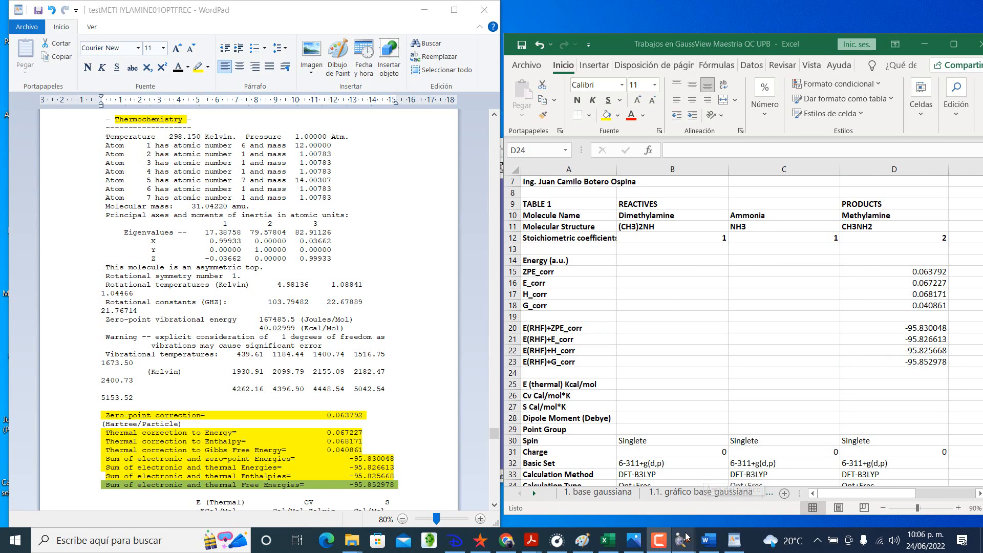
pyautogui.moveTo(684, 540)
pyautogui.click(554, 493)
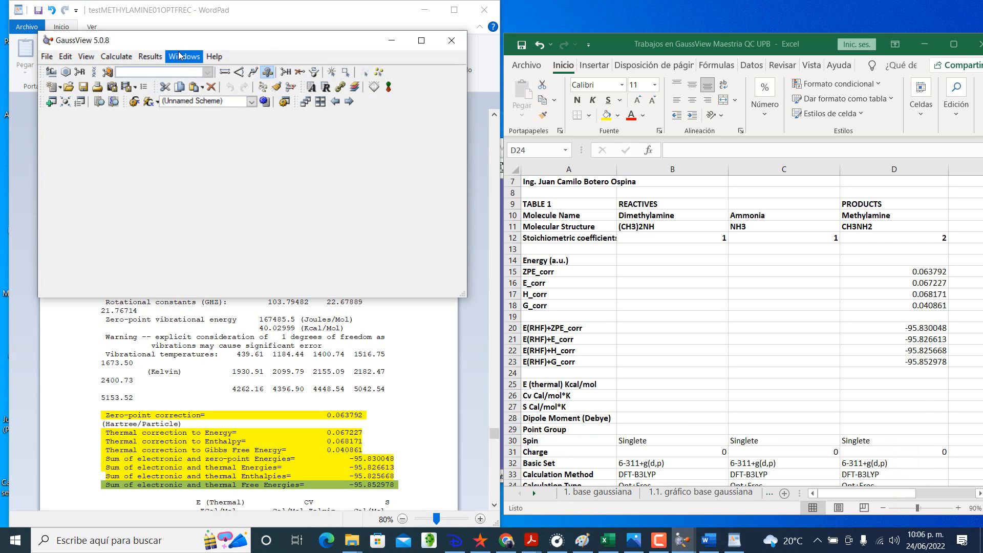
pyautogui.click(150, 56)
pyautogui.click(152, 70)
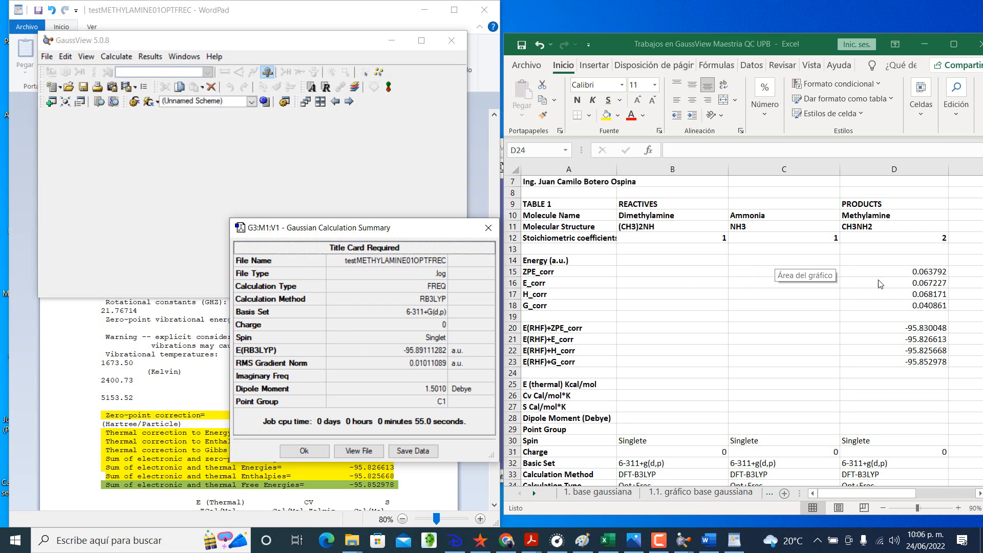
# Step: Enter the E(RB3LYP) energy, -95.89111282, as Methylamine's Energy (a.u.) in cell D14 of the Excel workbook
pyautogui.click(905, 258)
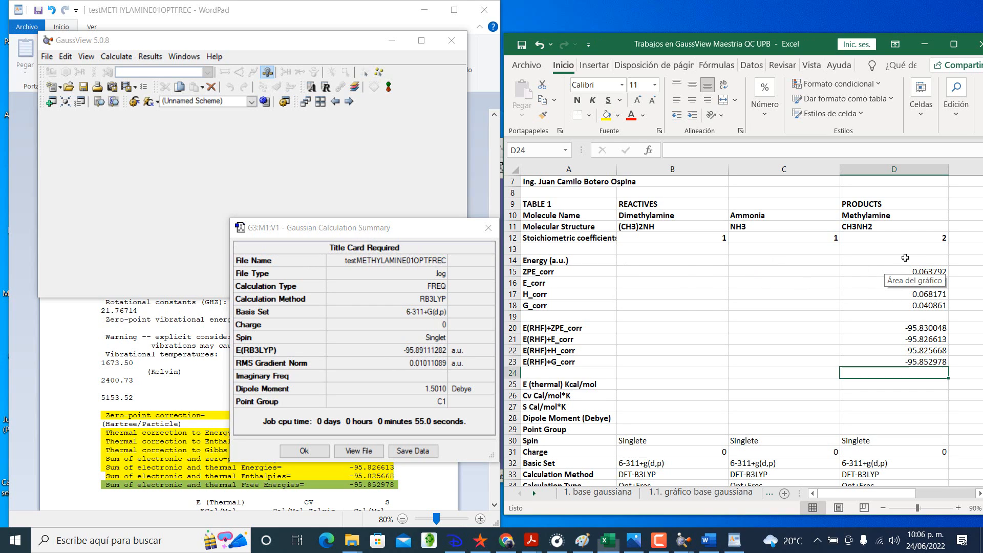
pyautogui.click(905, 258)
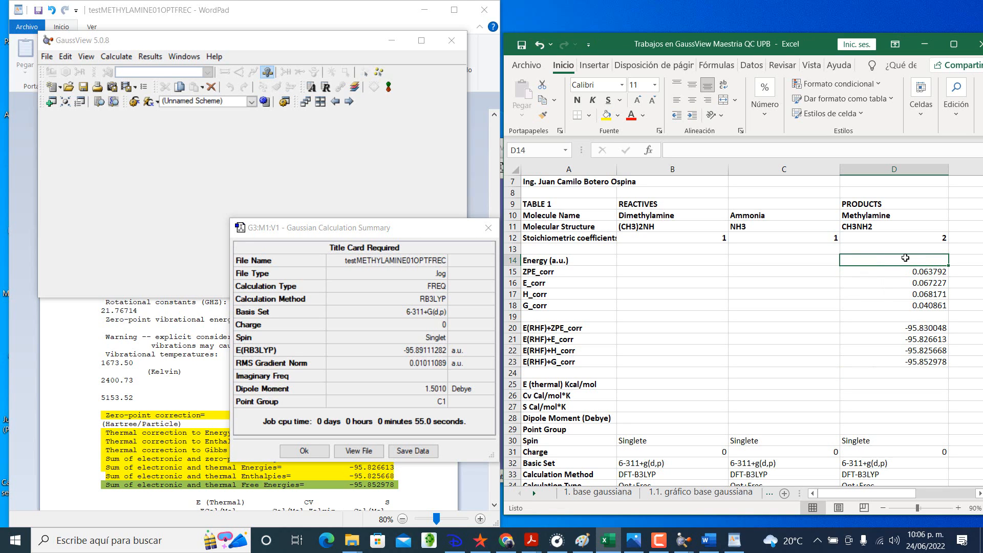
pyautogui.write('-95')
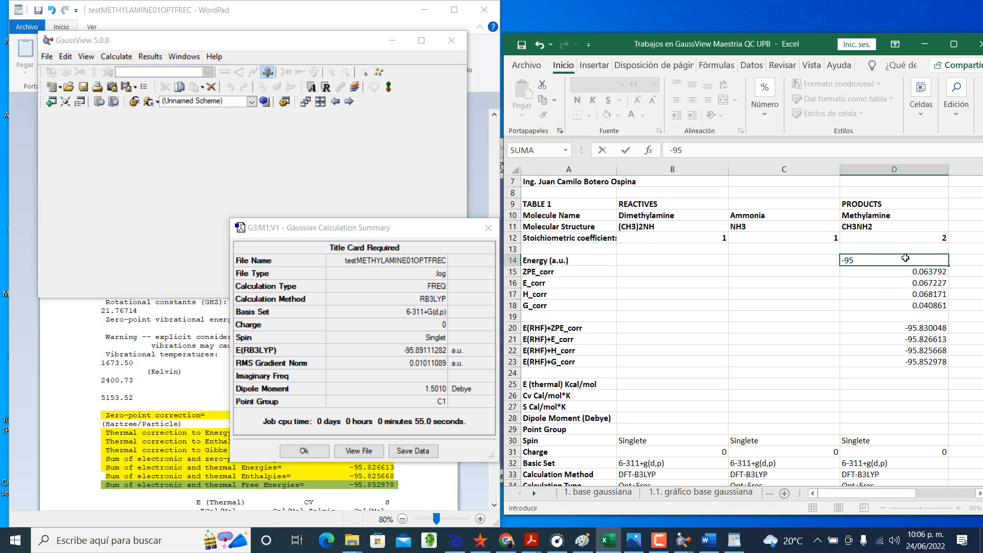
pyautogui.write('.89111282')
pyautogui.press('Return')
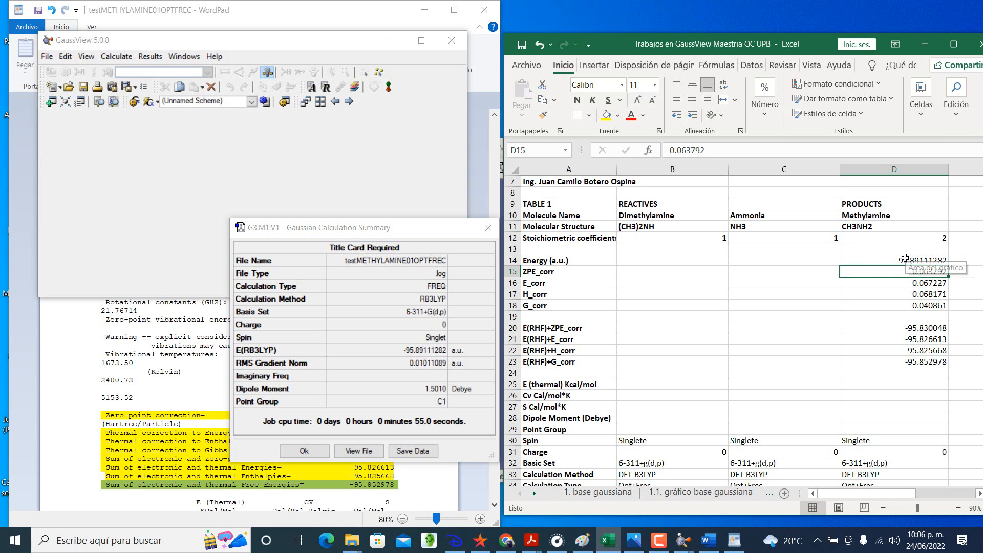
# Step: Return to the methylamine output in WordPad and find the E (Thermal), CV and S table below the energy sums
pyautogui.click(906, 360)
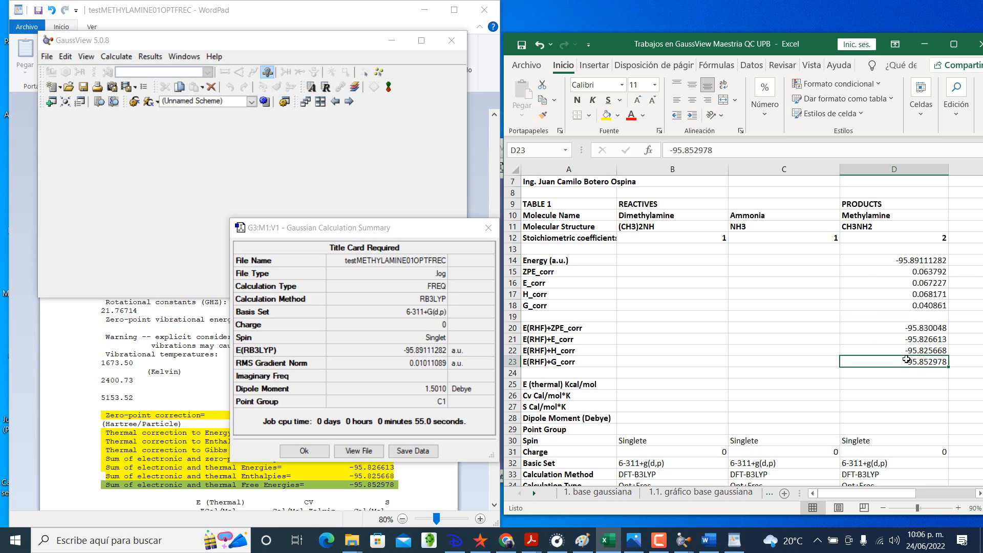
pyautogui.click(823, 393)
pyautogui.click(891, 381)
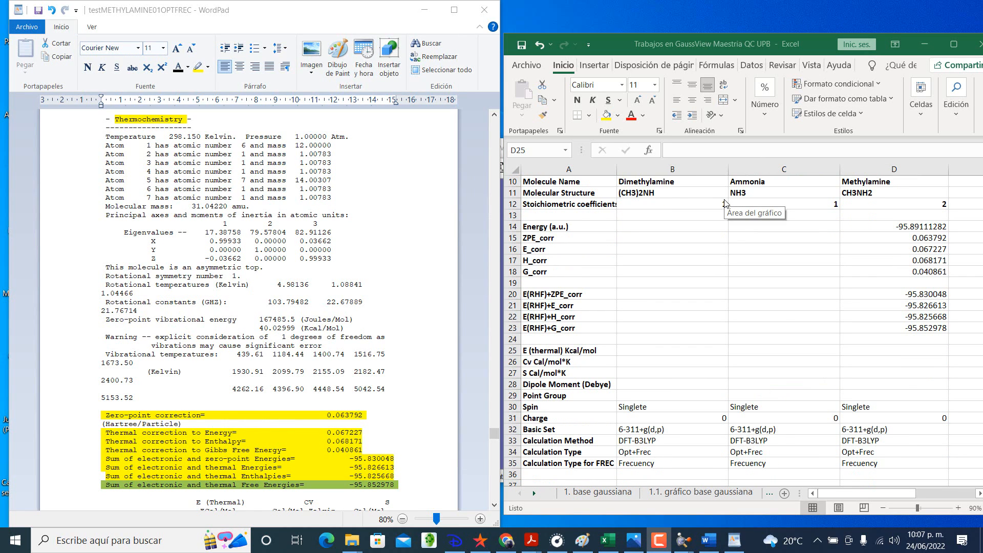
pyautogui.click(878, 352)
pyautogui.scroll(-2, 692, 383)
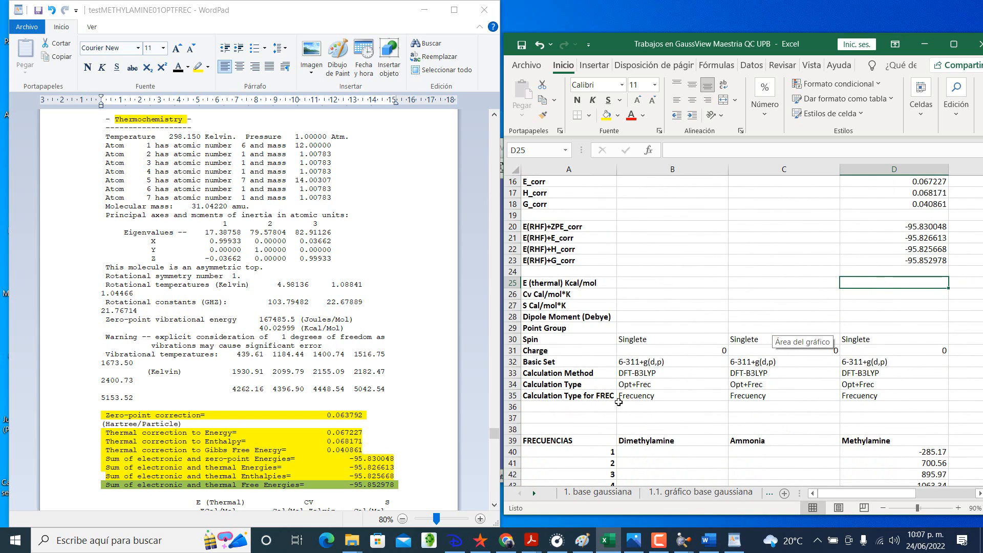
pyautogui.scroll(-3, 376, 377)
pyautogui.scroll(-3, 376, 377)
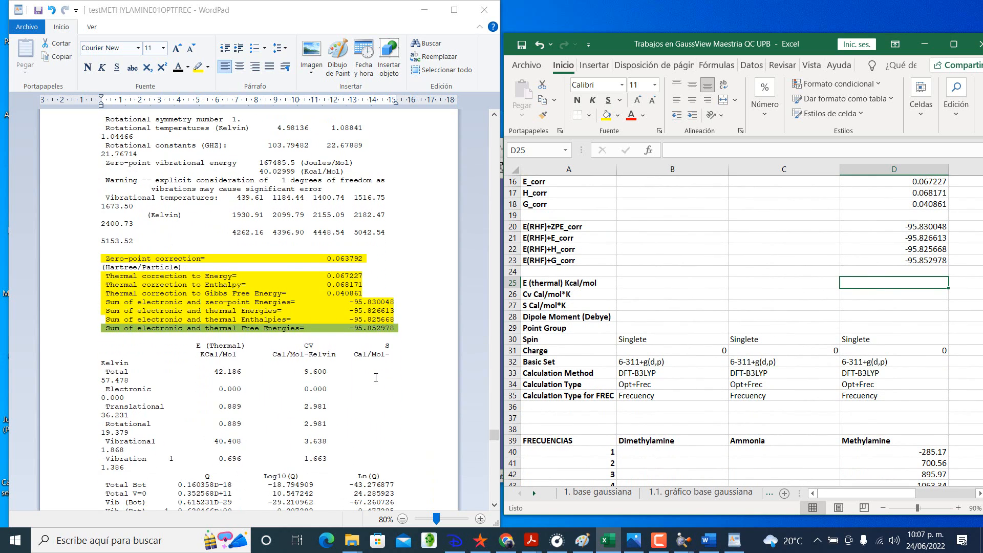
pyautogui.click(224, 376)
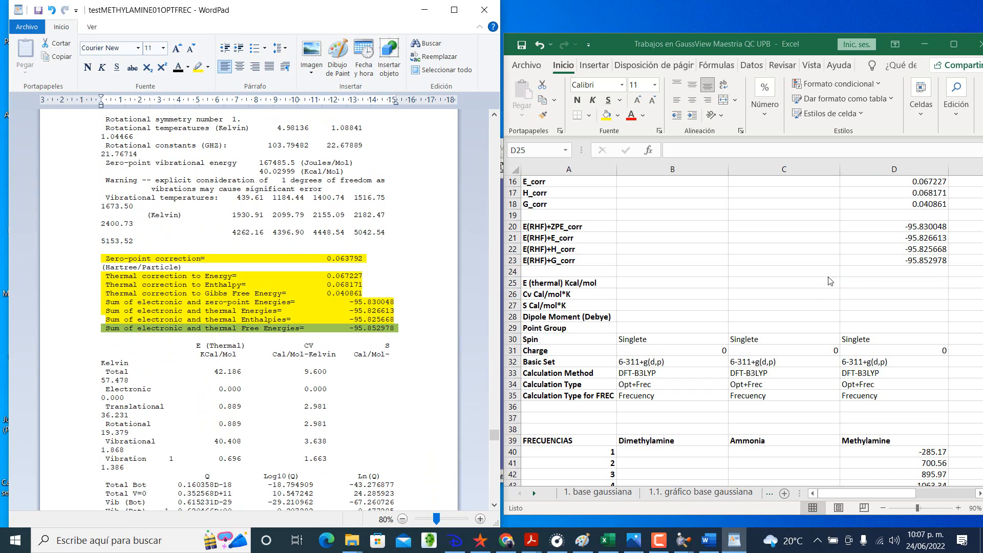
# Step: Enter Methylamine's total thermal energy, 42.186 Kcal/mol, in Excel cell D25 and its Cv, 9.6 Cal/mol*K, in D26
pyautogui.click(866, 286)
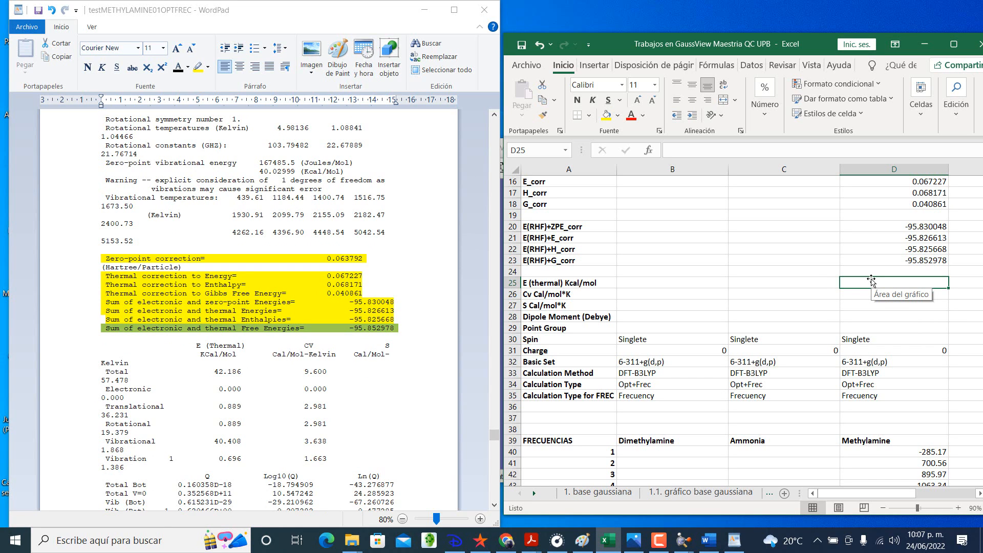
pyautogui.write('42.')
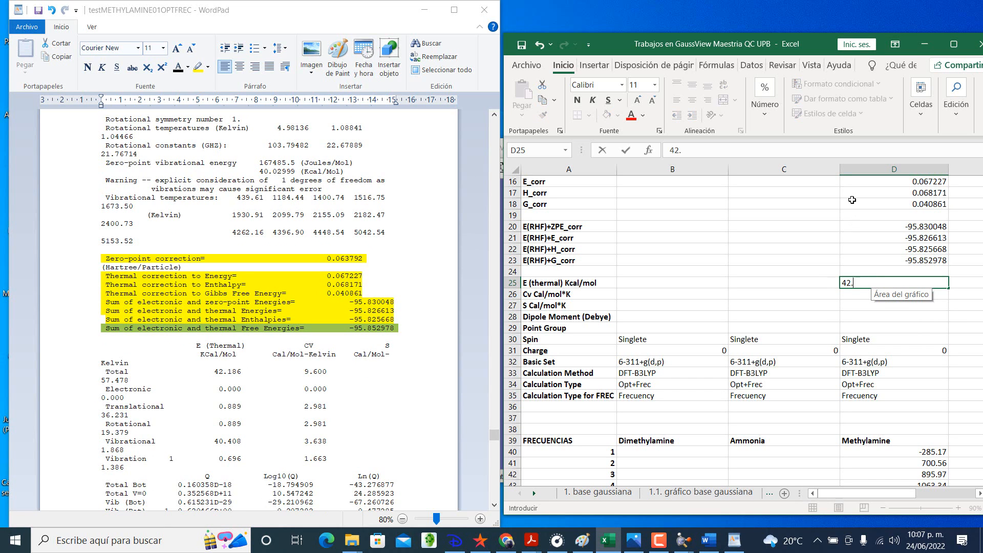
pyautogui.write('186')
pyautogui.press('Return')
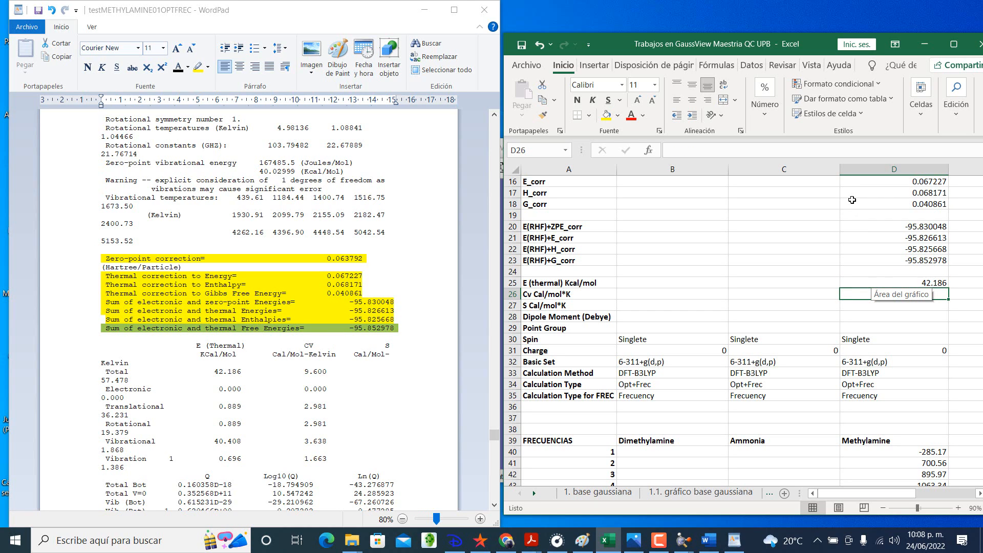
pyautogui.write('9.6')
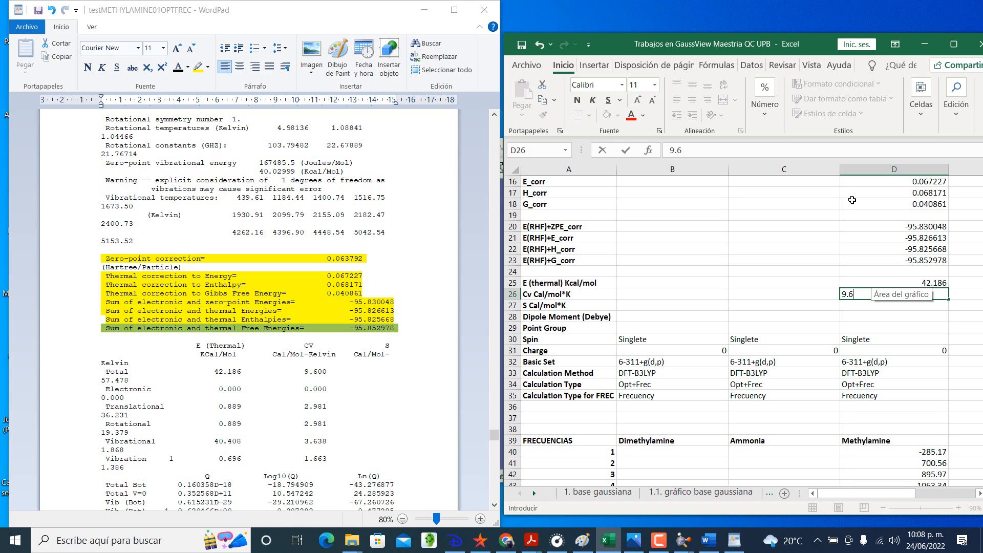
pyautogui.press('Return')
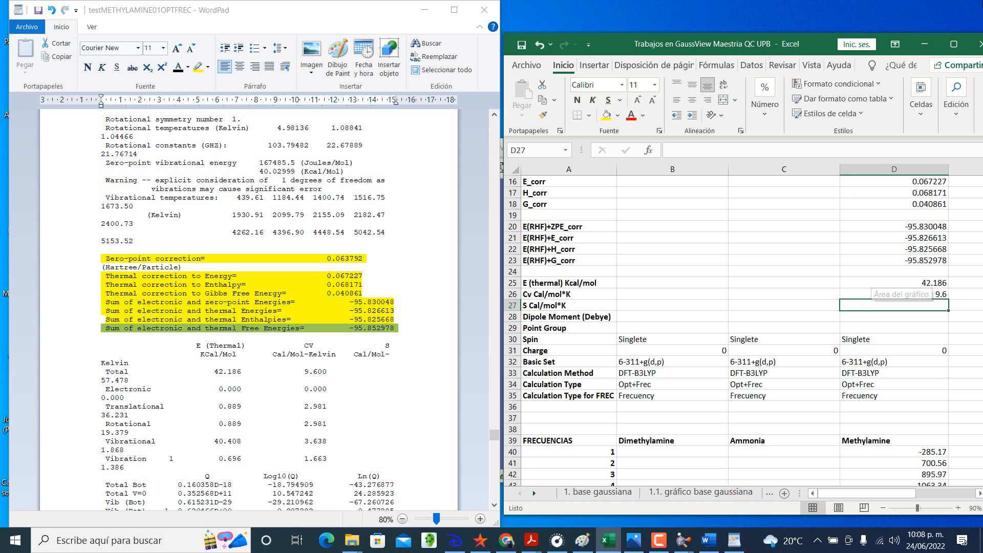
# Step: Highlight the E (Thermal), CV and S headings together with the Total row in yellow in the WordPad output
pyautogui.click(776, 20)
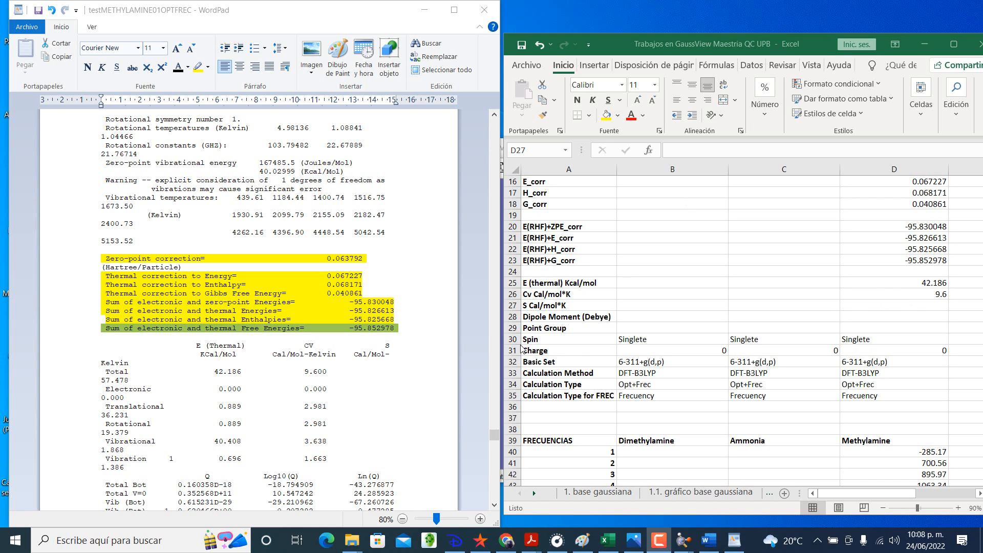
pyautogui.scroll(-1, 385, 403)
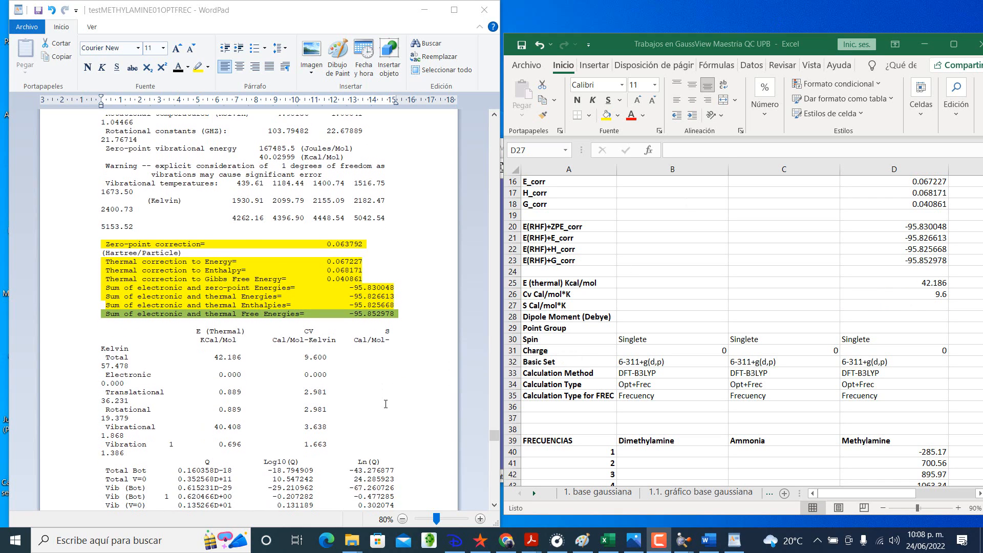
pyautogui.scroll(-1, 385, 404)
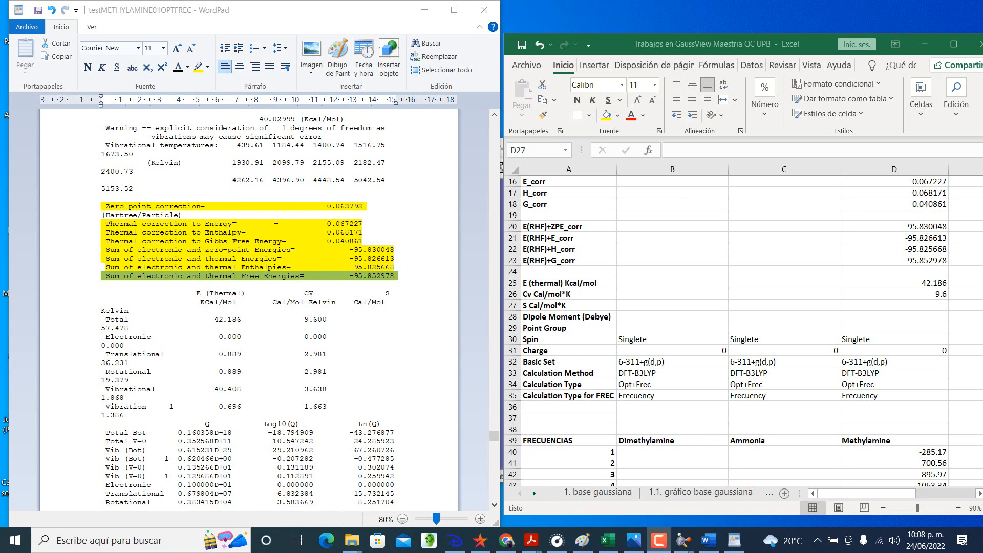
pyautogui.click(404, 519)
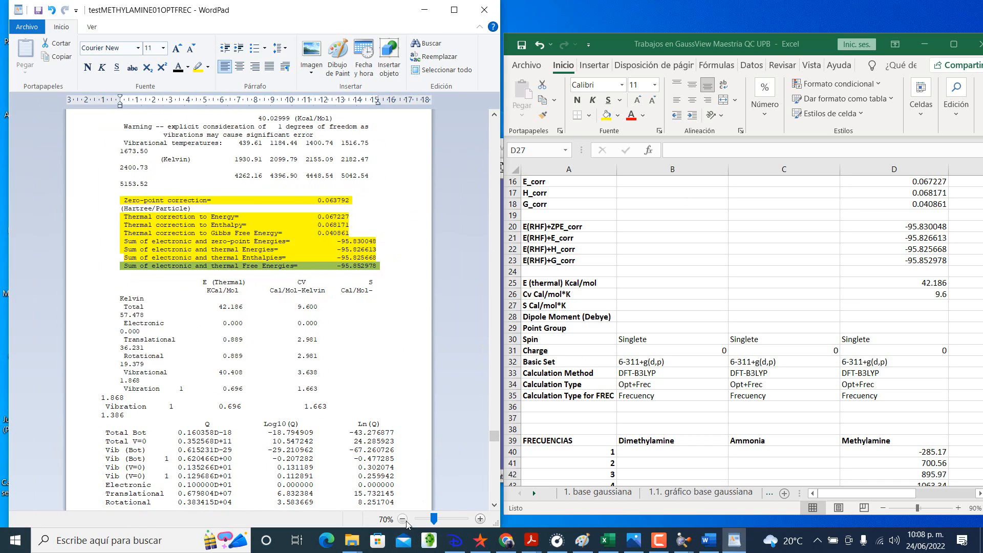
pyautogui.click(404, 519)
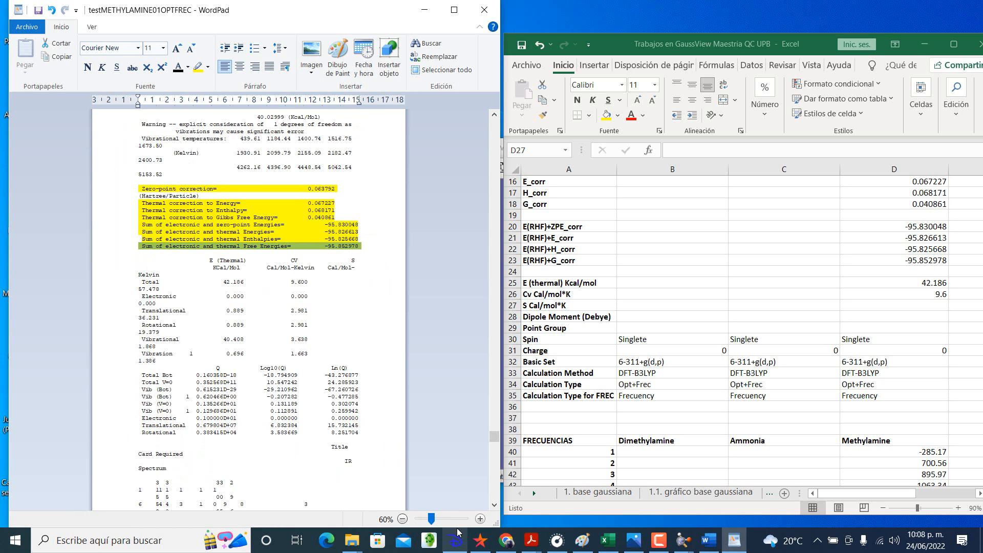
pyautogui.click(480, 519)
pyautogui.click(480, 519)
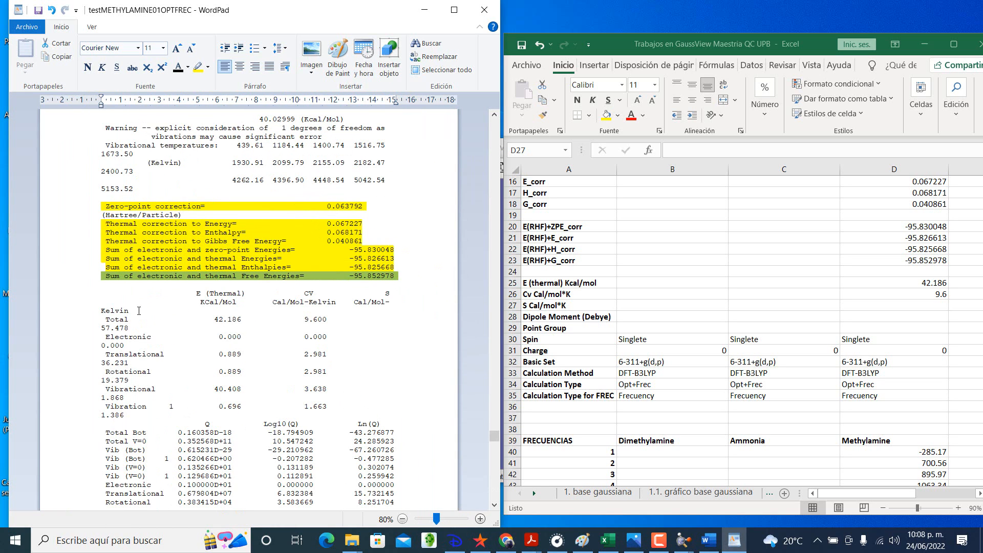
pyautogui.moveTo(197, 292); pyautogui.dragTo(132, 328)
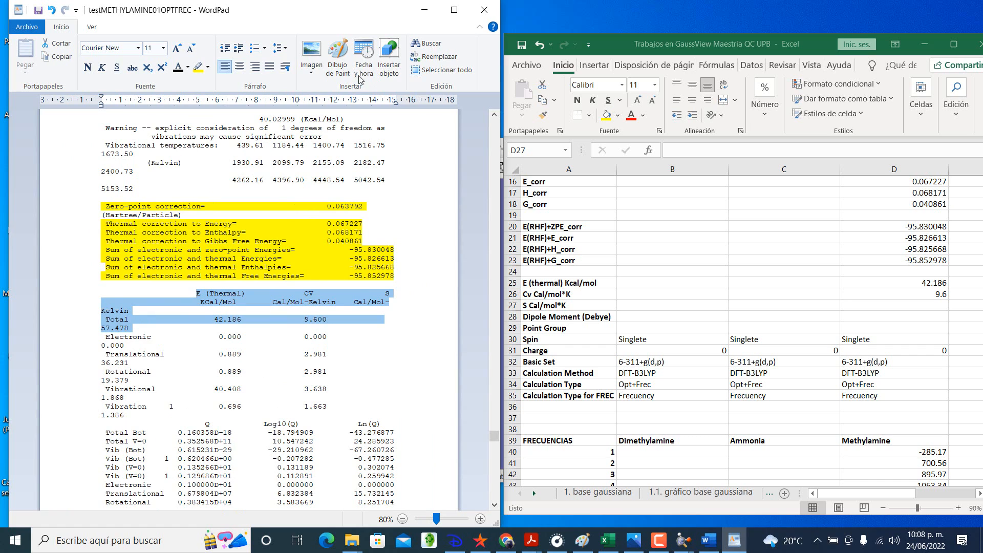
pyautogui.click(200, 67)
pyautogui.click(254, 327)
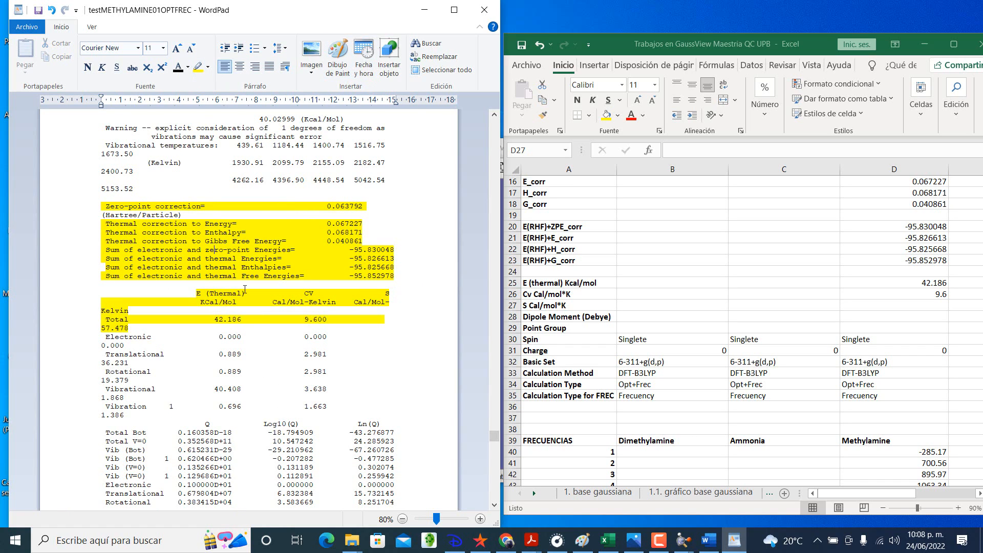
# Step: Enter Methylamine's total entropy S, 57.478 Cal/mol*K, in cell D27 of the Excel workbook
pyautogui.click(908, 305)
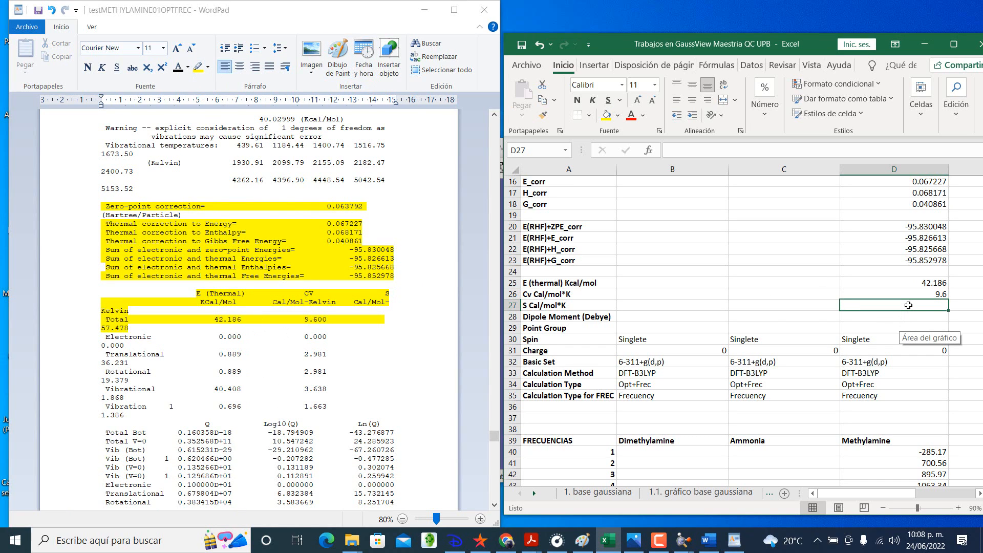
pyautogui.write('57.478')
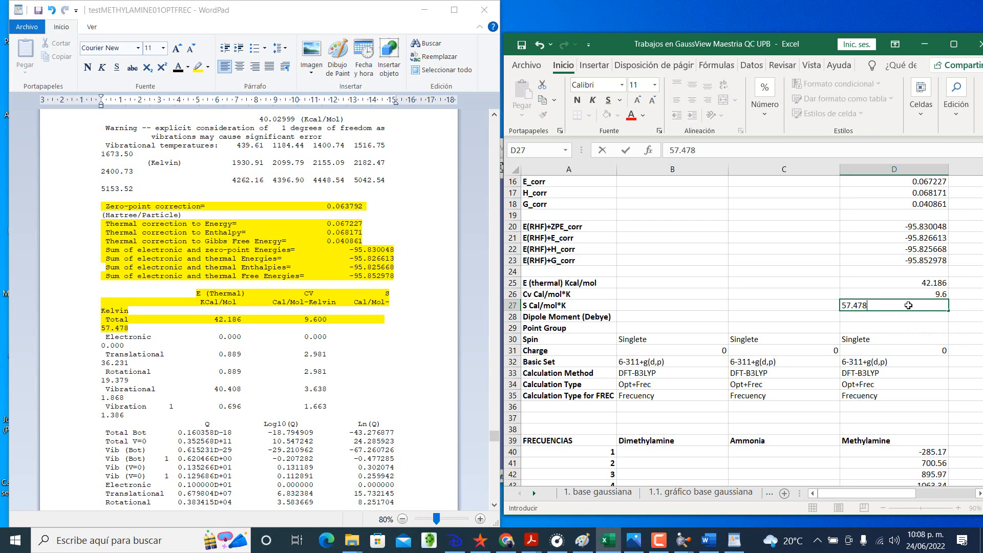
pyautogui.press('Return')
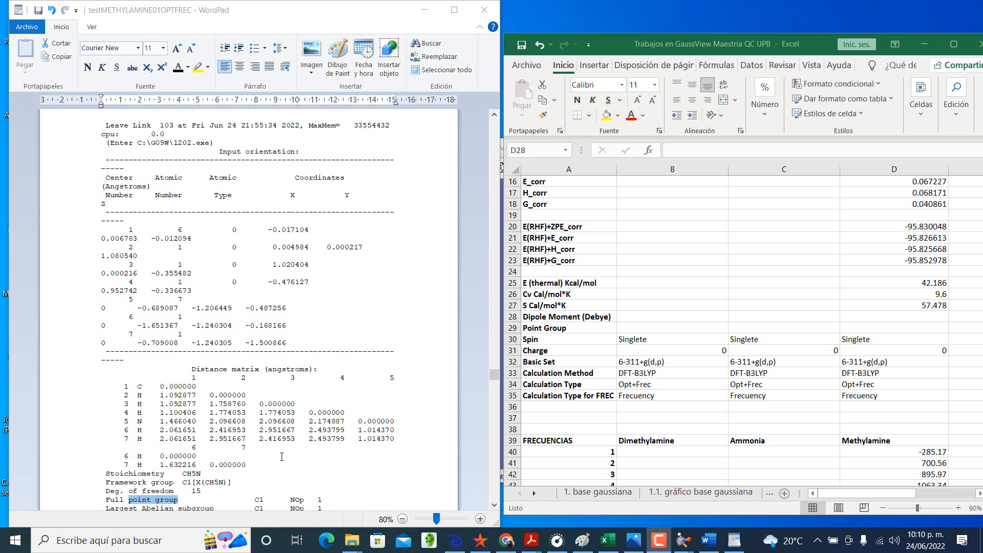
# Step: Enter Methylamine's Point Group, C1, in Excel cell D29 and go back to the Dipole Moment cell D28
pyautogui.scroll(-1, 281, 465)
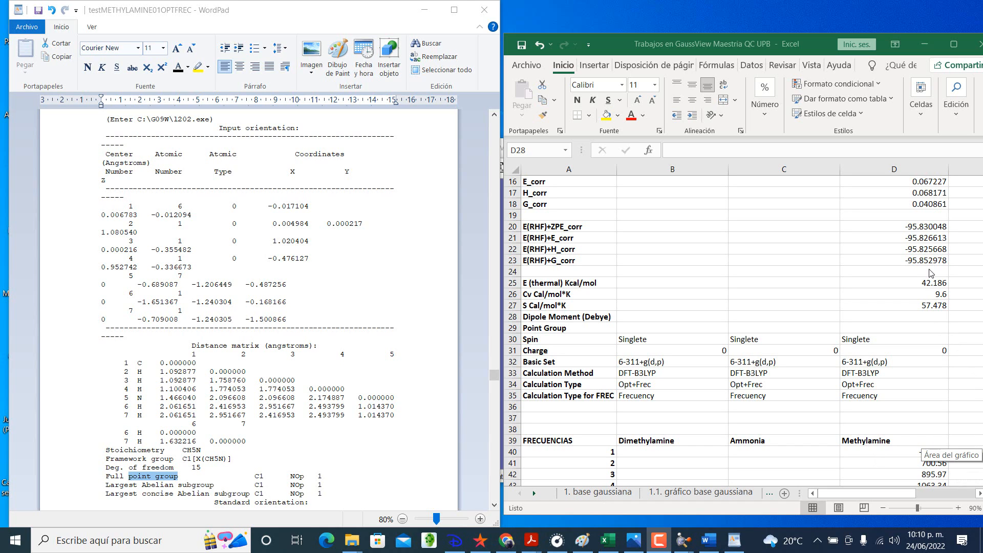
pyautogui.click(929, 326)
pyautogui.click(929, 327)
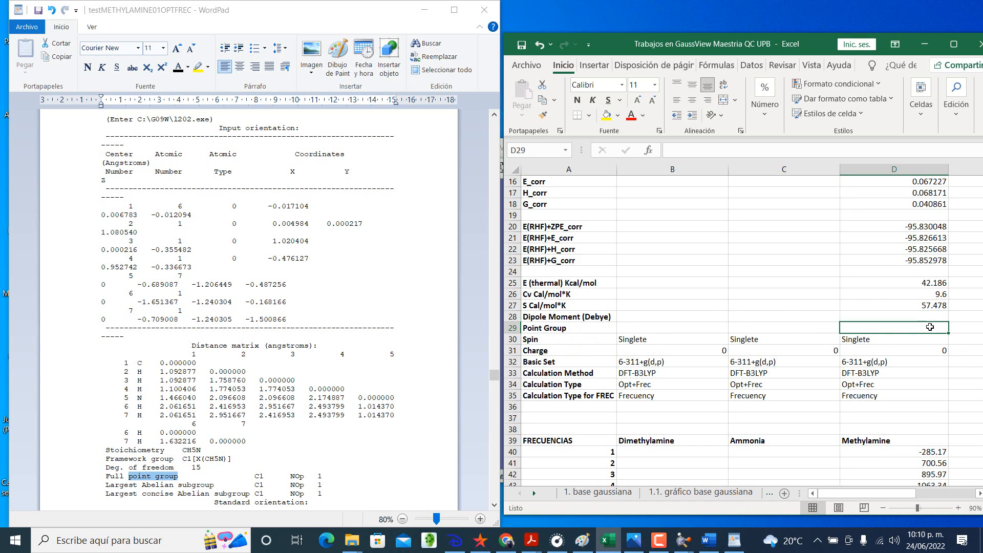
pyautogui.write('C1')
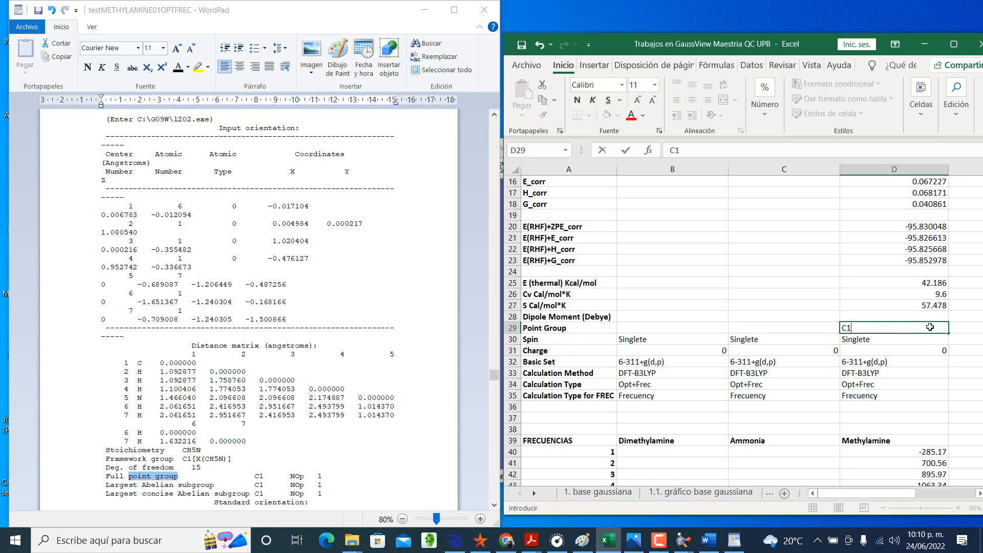
pyautogui.press('Return')
pyautogui.press('Up')
pyautogui.press('Up')
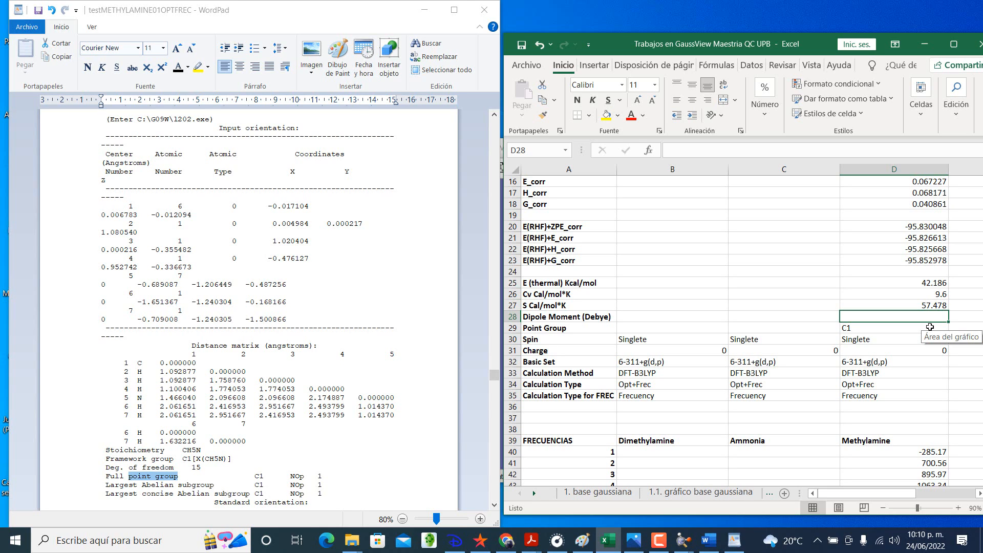
# Step: Search the methylamine output in WordPad for "dipole" and locate the dipole moment entry in Debye
pyautogui.click(436, 46)
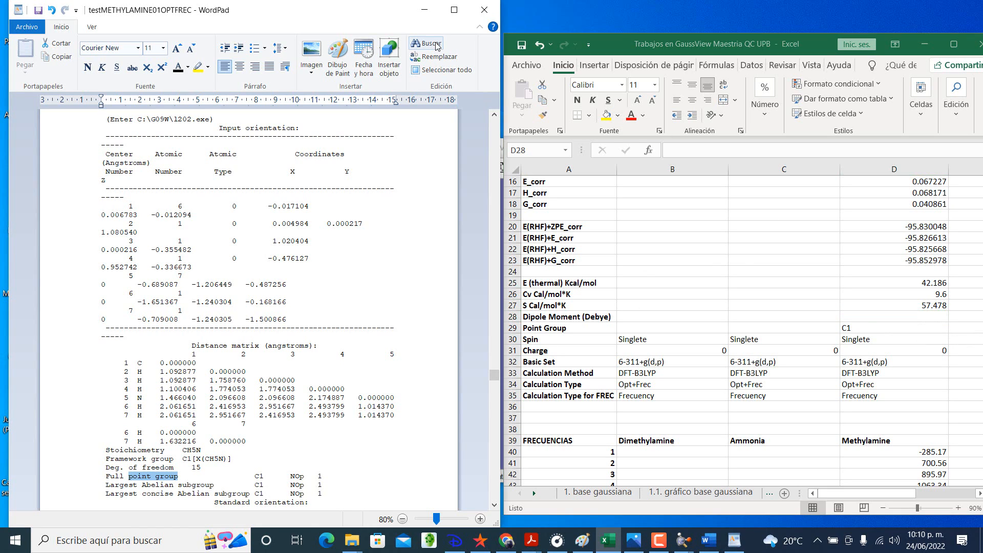
pyautogui.click(436, 45)
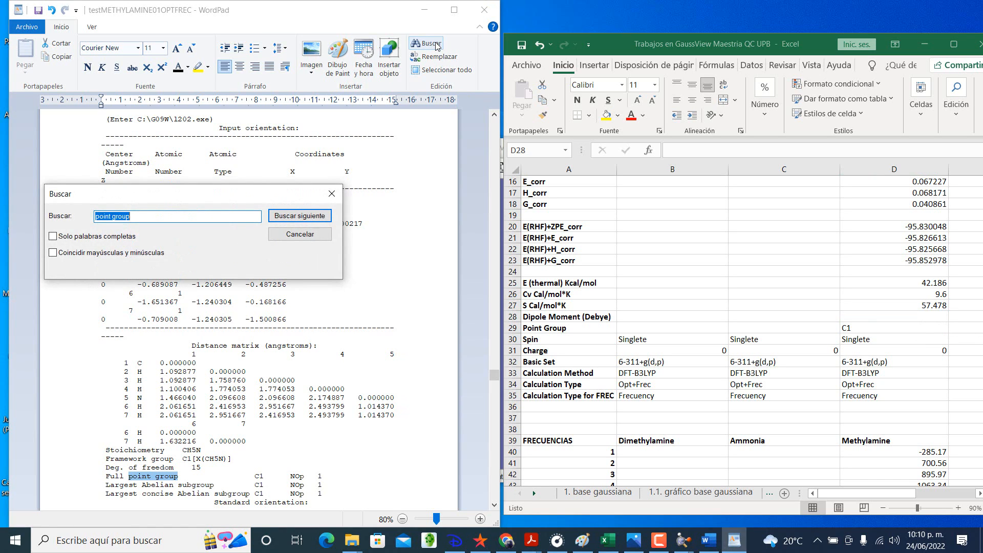
pyautogui.write('dipole')
pyautogui.press('Return')
pyautogui.press('Return')
pyautogui.press('capslock')
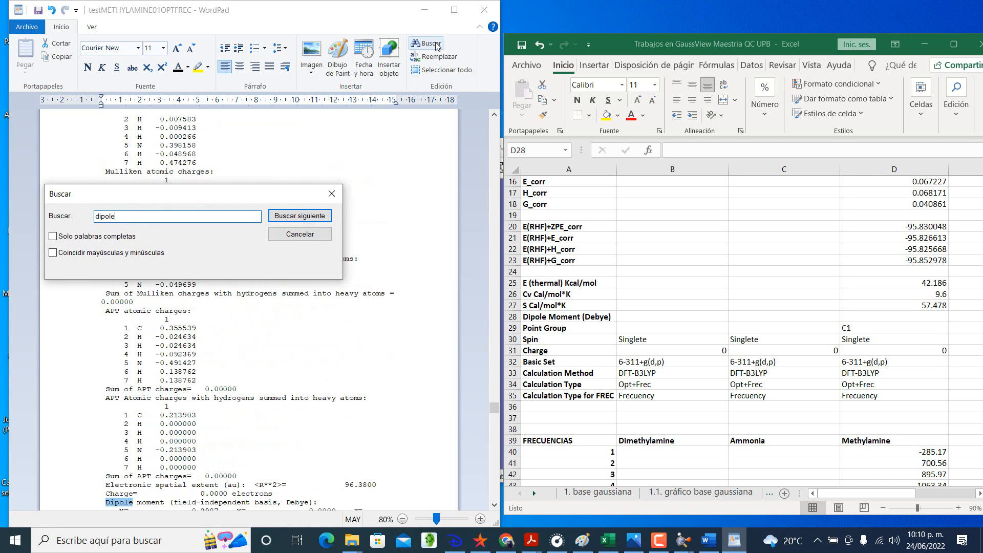
pyautogui.click(332, 193)
pyautogui.click(362, 293)
pyautogui.scroll(-2, 362, 294)
pyautogui.scroll(-1, 362, 294)
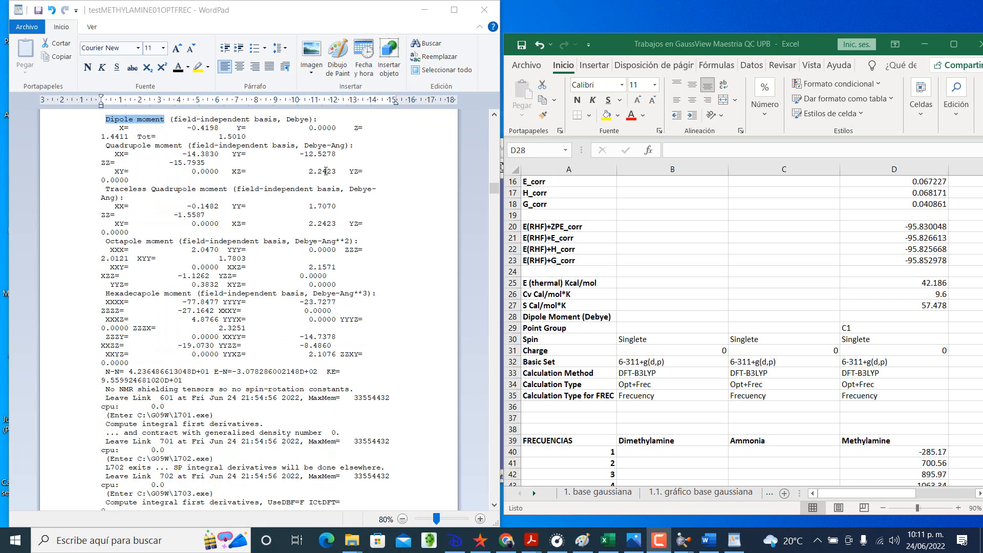
pyautogui.scroll(1, 325, 171)
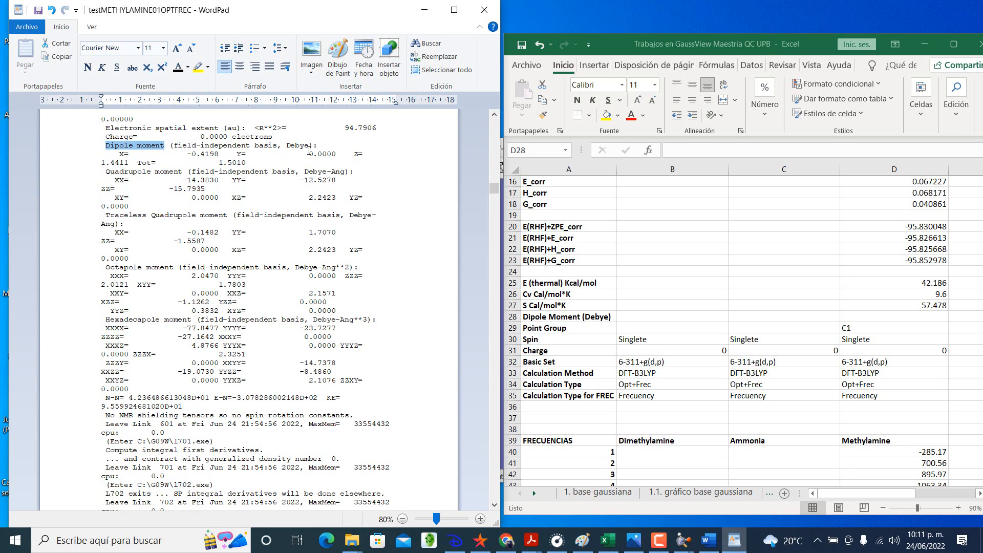
# Step: Highlight the dipole moment heading with its X, Y, Z and Tot values in yellow in the WordPad output
pyautogui.click(310, 154)
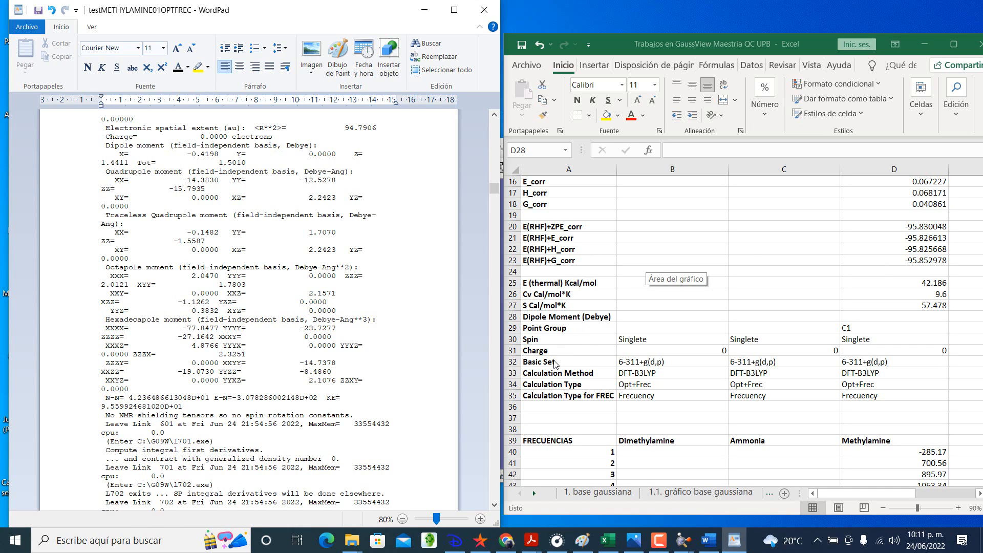
pyautogui.click(894, 317)
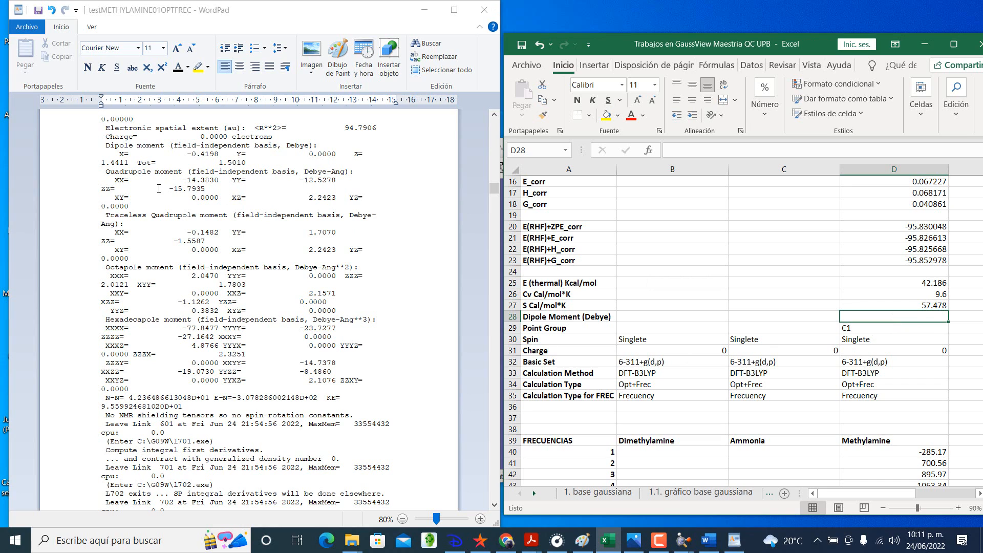
pyautogui.click(204, 153)
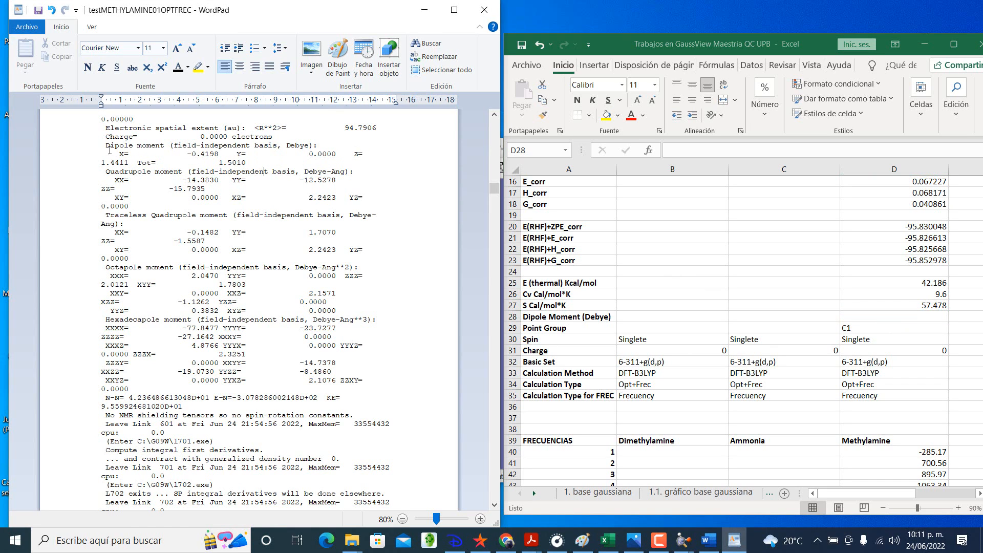
pyautogui.moveTo(109, 147); pyautogui.dragTo(253, 160)
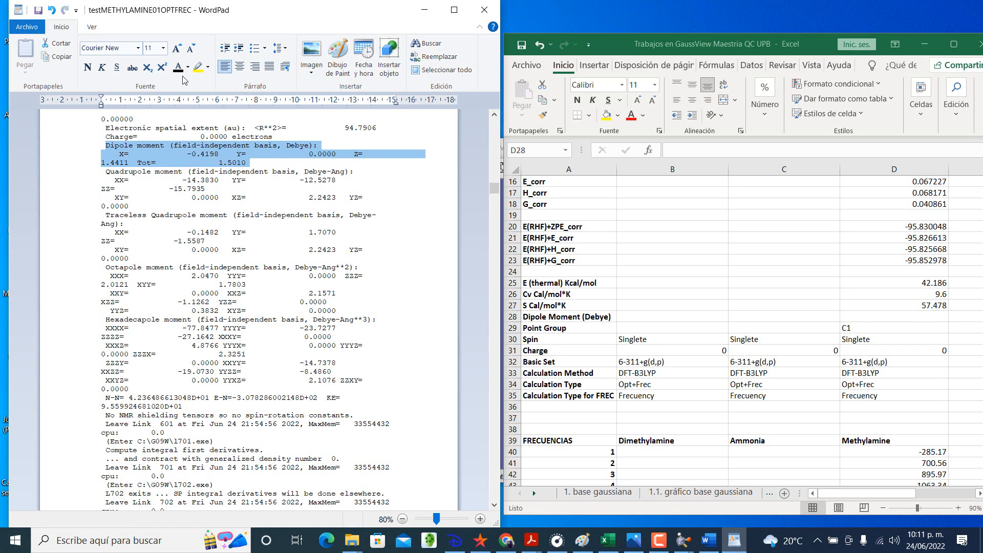
pyautogui.click(197, 66)
pyautogui.click(223, 156)
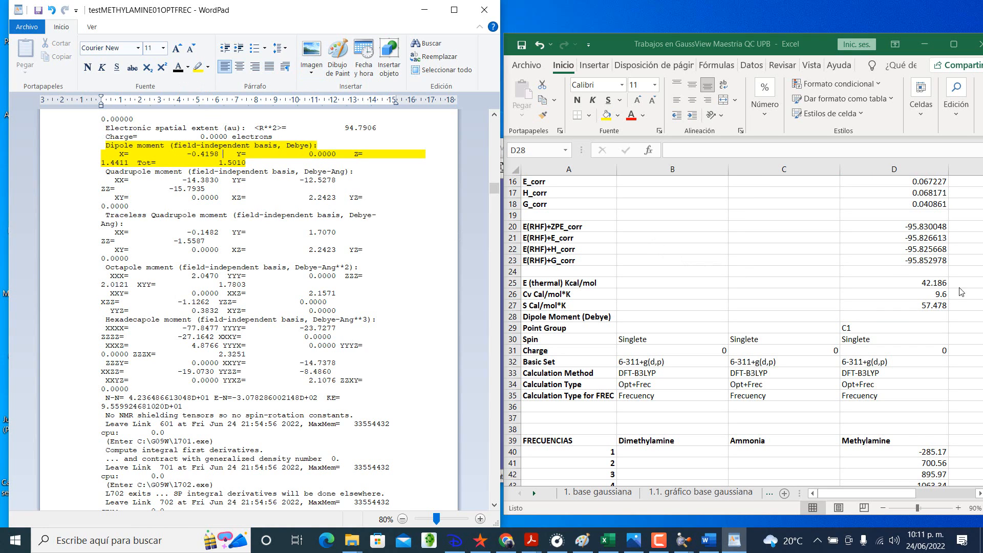
# Step: Enter Methylamine's total Dipole Moment, 1.5010 Debye, in cell D28 of the Excel workbook
pyautogui.click(913, 270)
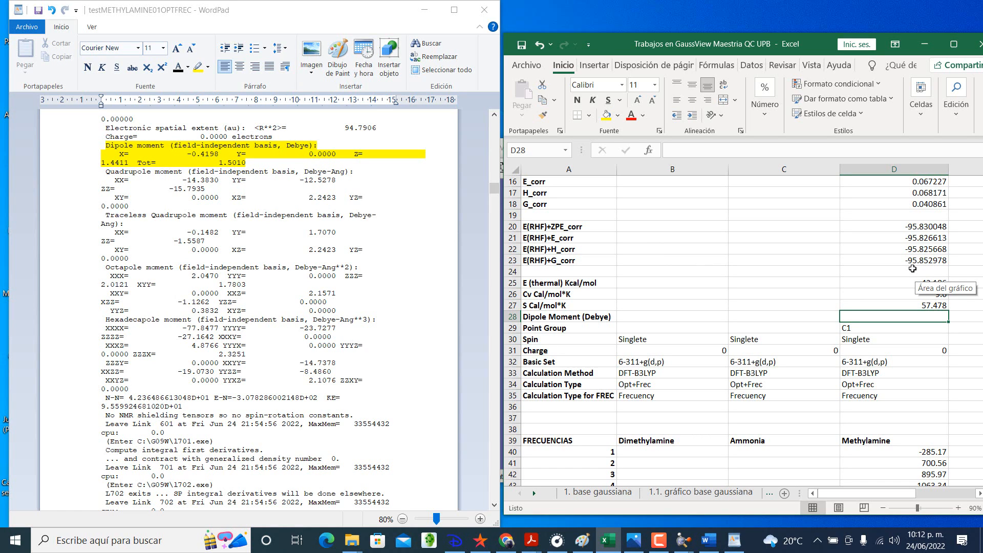
pyautogui.write('1.5')
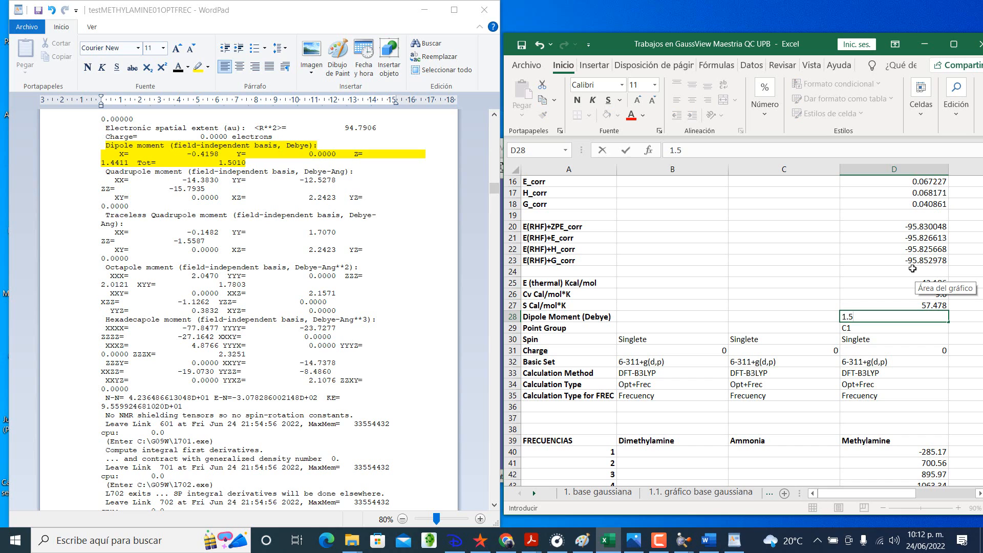
pyautogui.write('010')
pyautogui.press('Return')
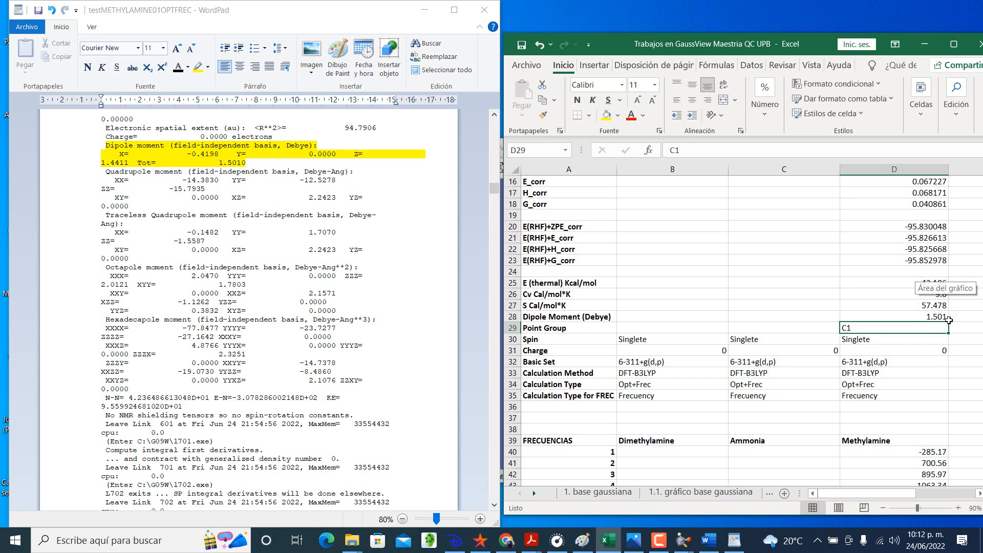
# Step: Review Methylamine's entries in Table 1 of the Excel sheet, from Energy (a.u.) down to Point Group
pyautogui.scroll(2, 906, 307)
pyautogui.scroll(3, 904, 291)
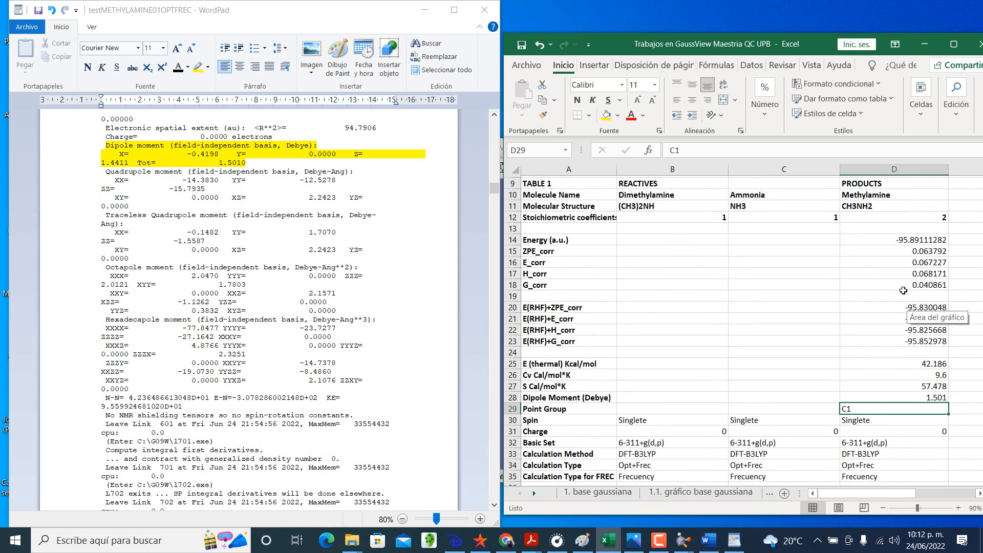
pyautogui.scroll(-4, 904, 291)
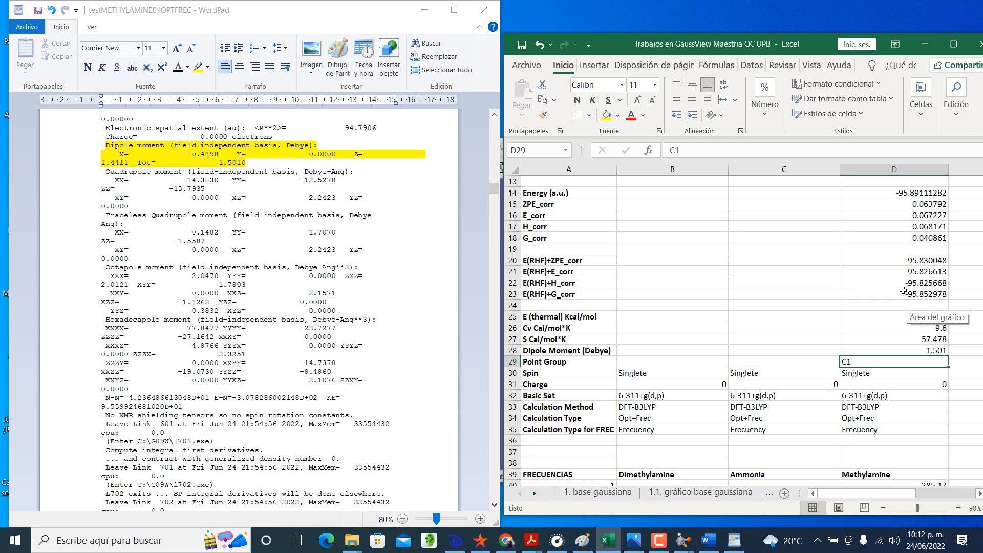
pyautogui.scroll(4, 903, 291)
pyautogui.scroll(-4, 898, 281)
pyautogui.scroll(2, 898, 281)
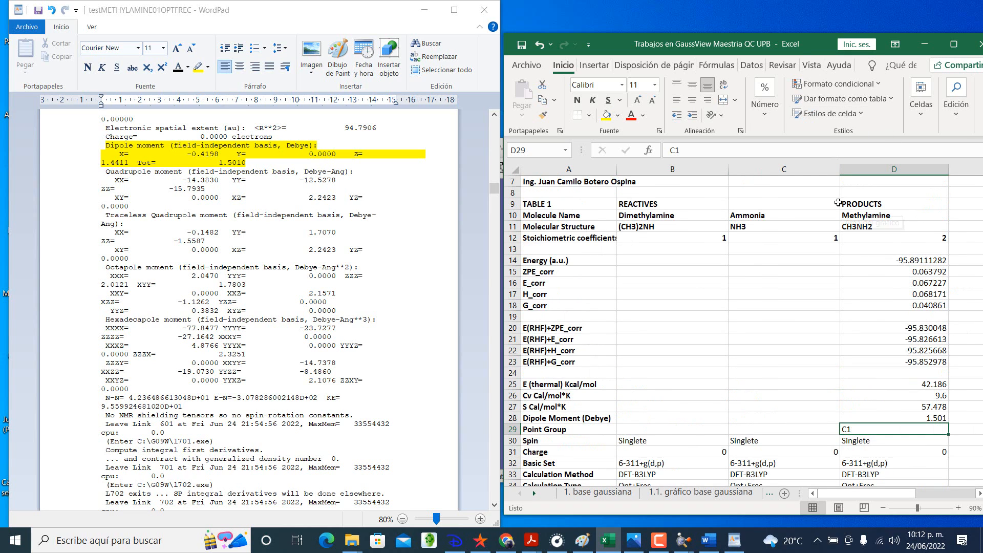
pyautogui.click(790, 27)
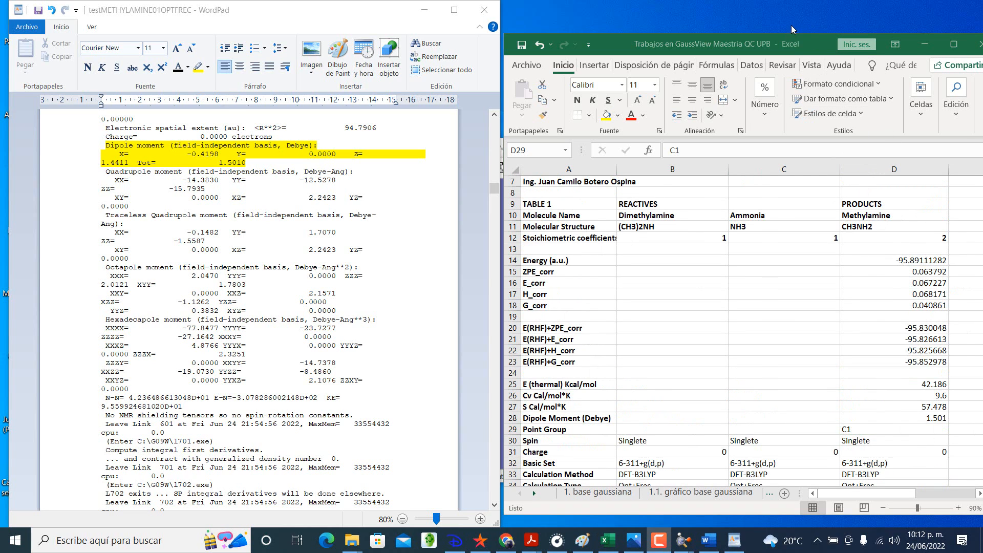
# Step: Save the highlighted WordPad output as rich text file testMETHYLAMINE01OPTFREC in Documents > Gaussian Tests > testMETHYLAMINE-EXERCISE
pyautogui.click(13, 57)
pyautogui.click(26, 27)
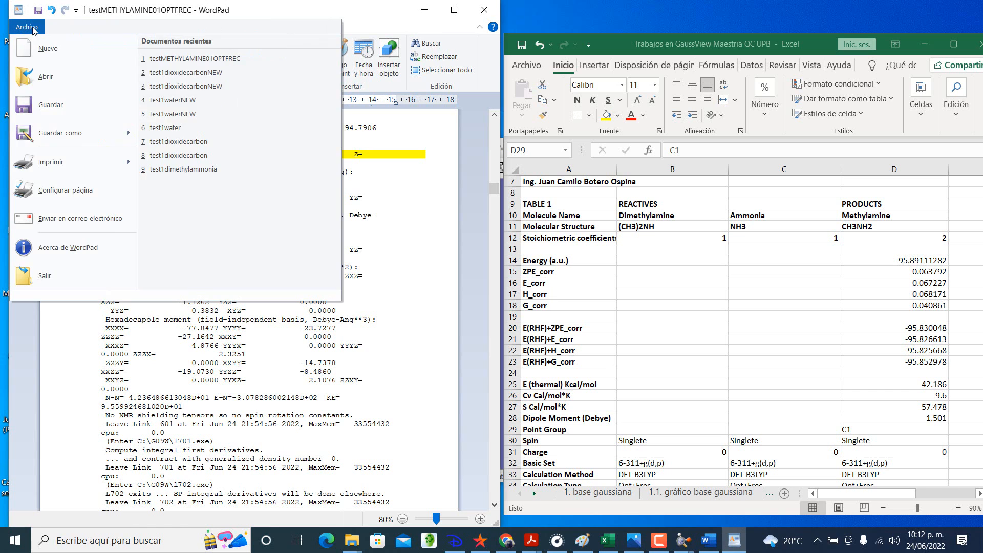
pyautogui.click(52, 135)
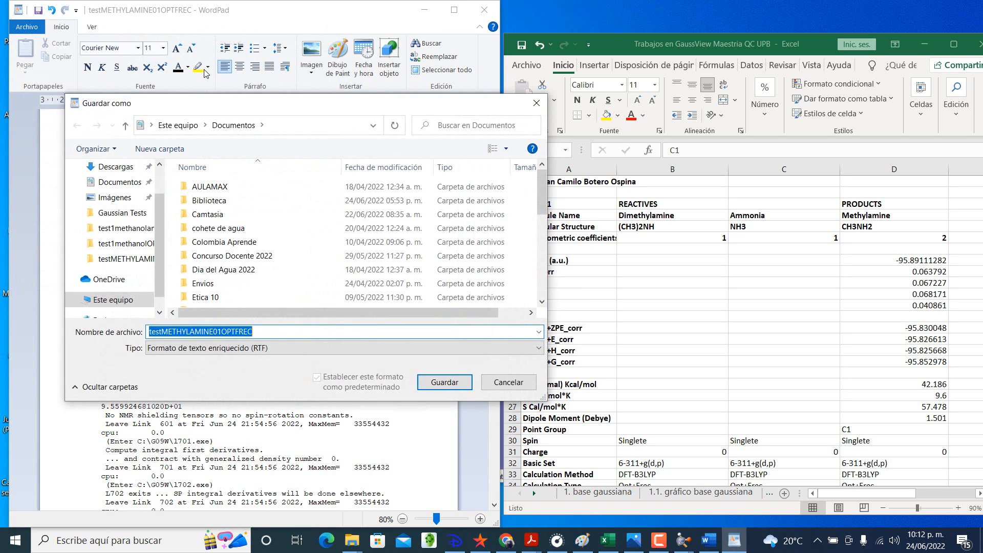
pyautogui.scroll(-2, 225, 230)
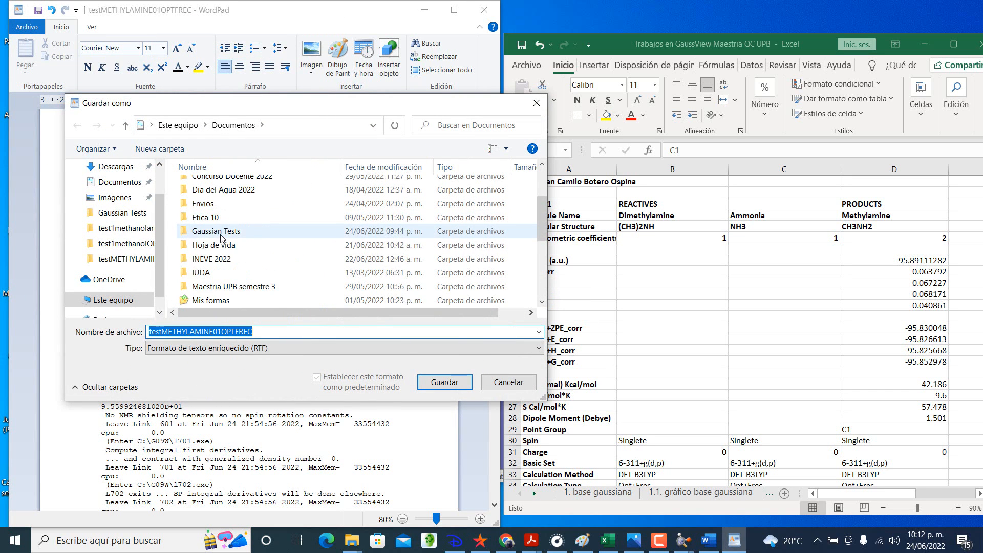
pyautogui.doubleClick(221, 233)
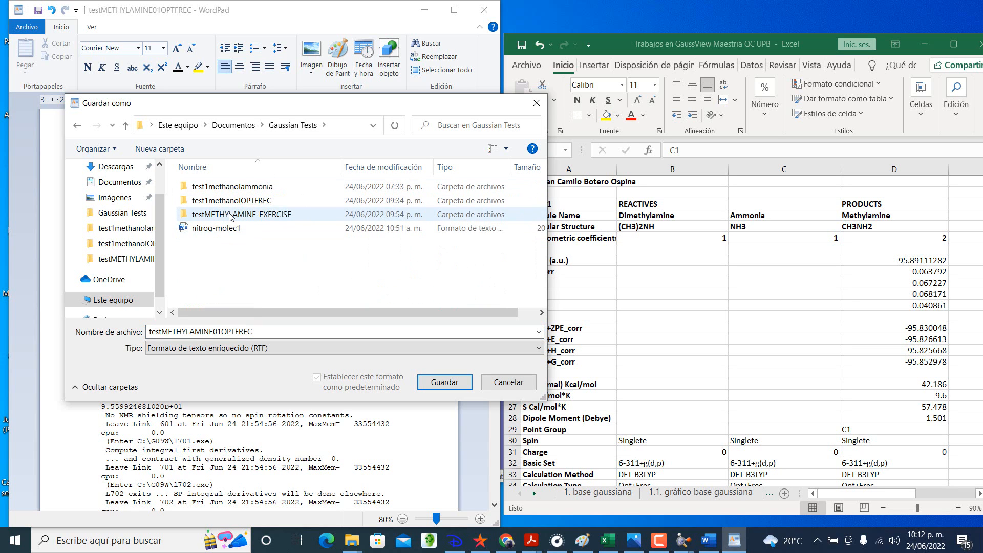
pyautogui.doubleClick(231, 215)
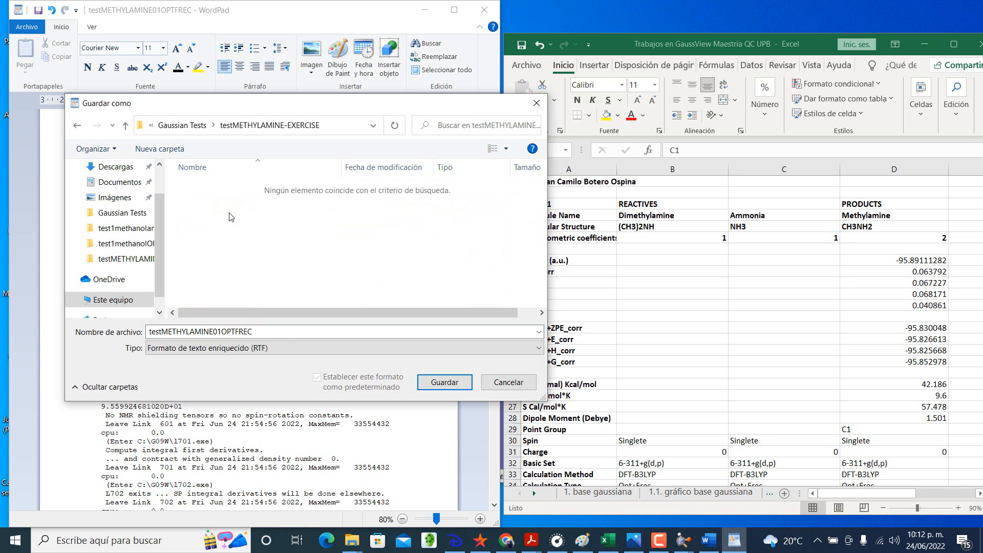
pyautogui.click(443, 382)
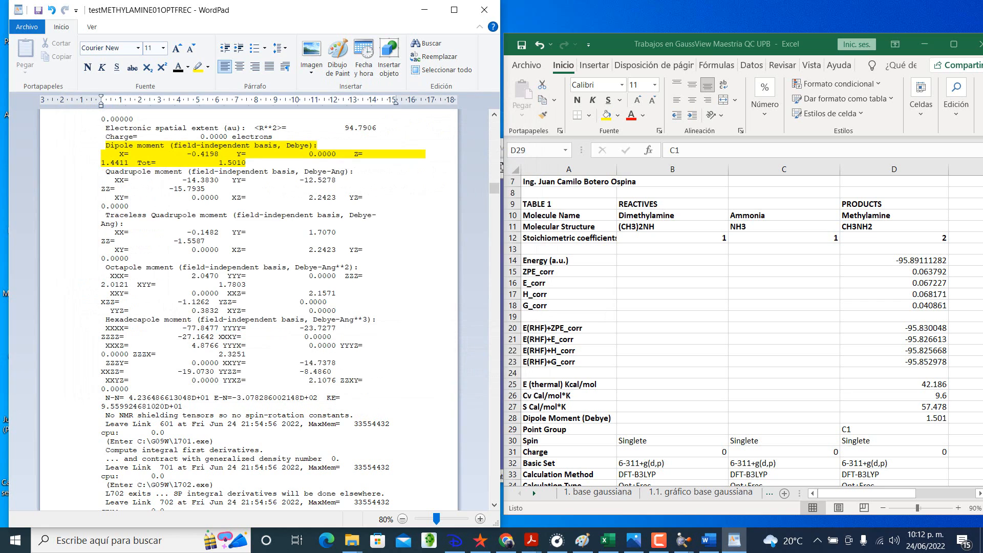
# Step: Check the files in the testMETHYLAMINE-EXERCISE folder inside Gaussian Tests in File Explorer
pyautogui.moveTo(350, 548)
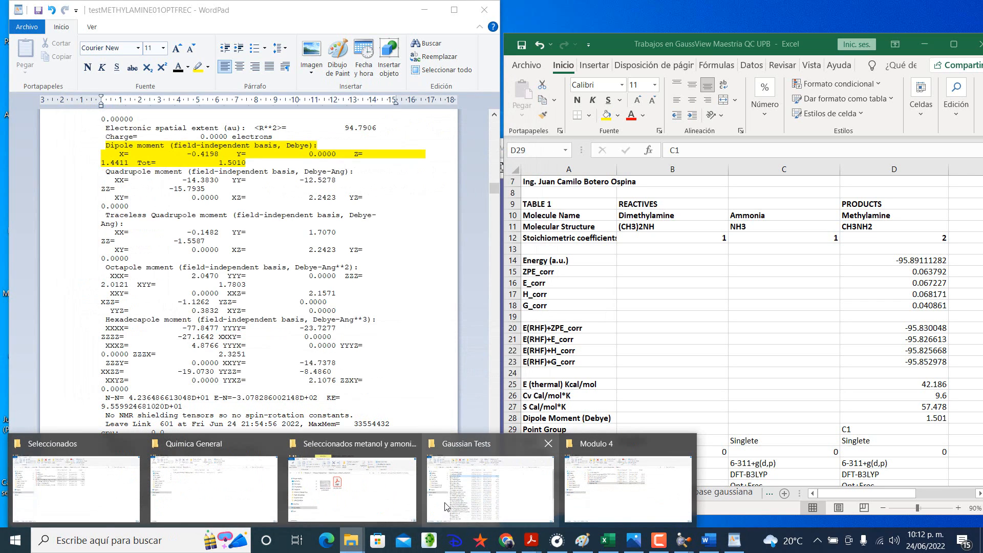
pyautogui.click(491, 489)
pyautogui.click(283, 171)
pyautogui.doubleClick(283, 171)
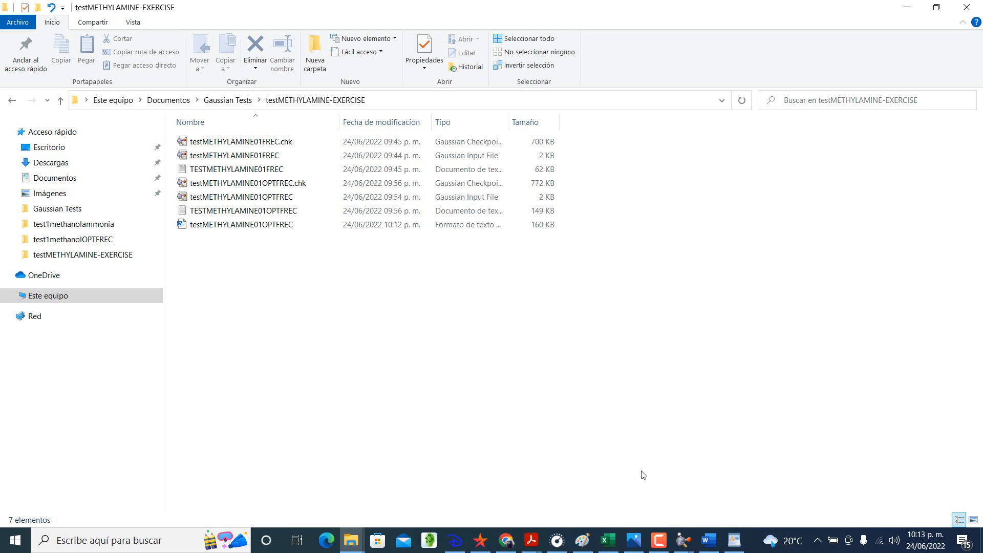
pyautogui.click(907, 9)
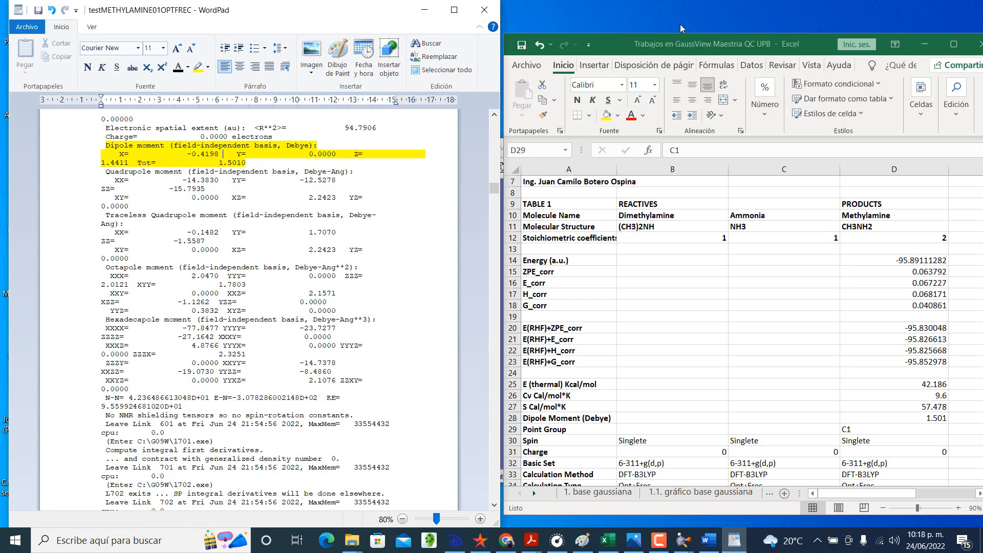
# Step: Minimize the Excel and WordPad windows and close the three methylamine molecule windows in GaussView
pyautogui.click(924, 44)
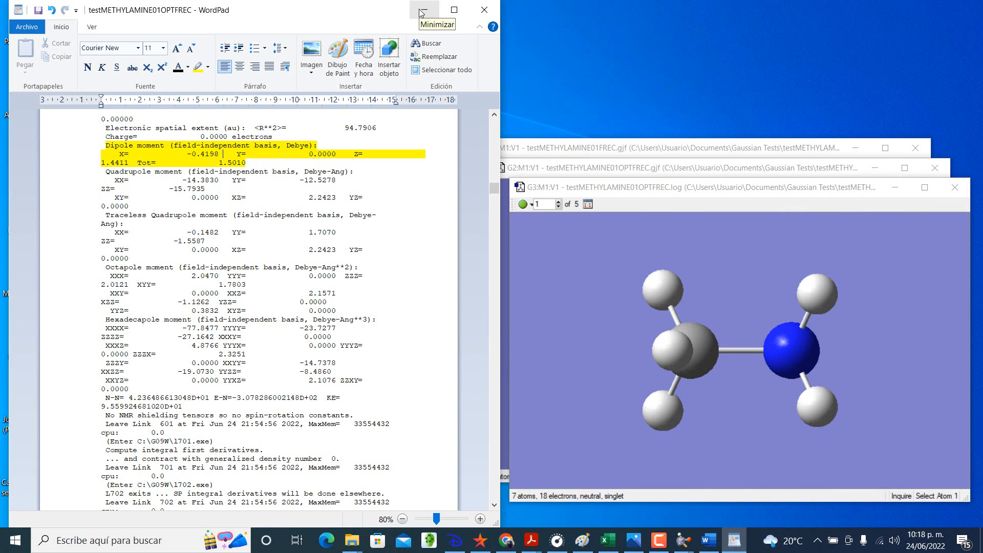
pyautogui.click(421, 10)
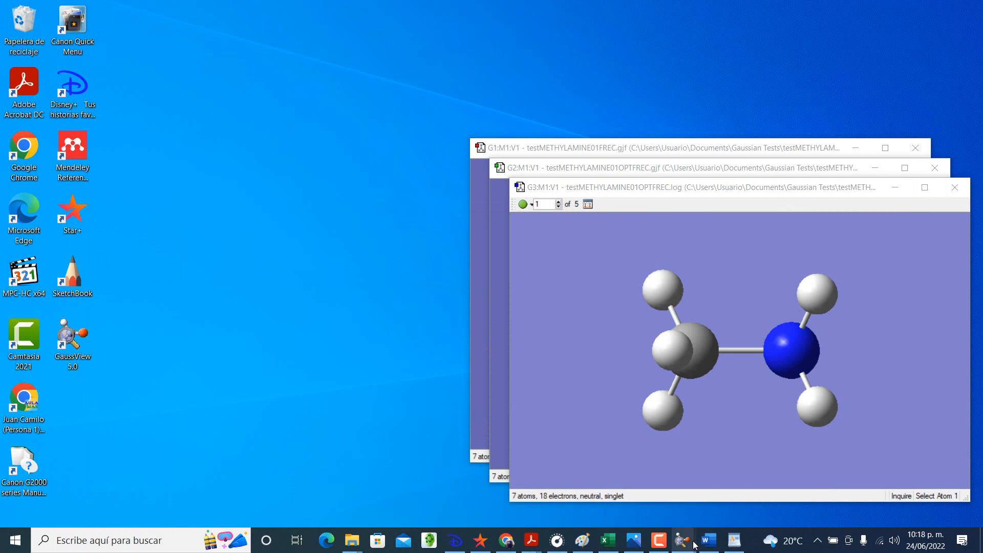
pyautogui.click(958, 189)
pyautogui.click(937, 168)
pyautogui.click(917, 148)
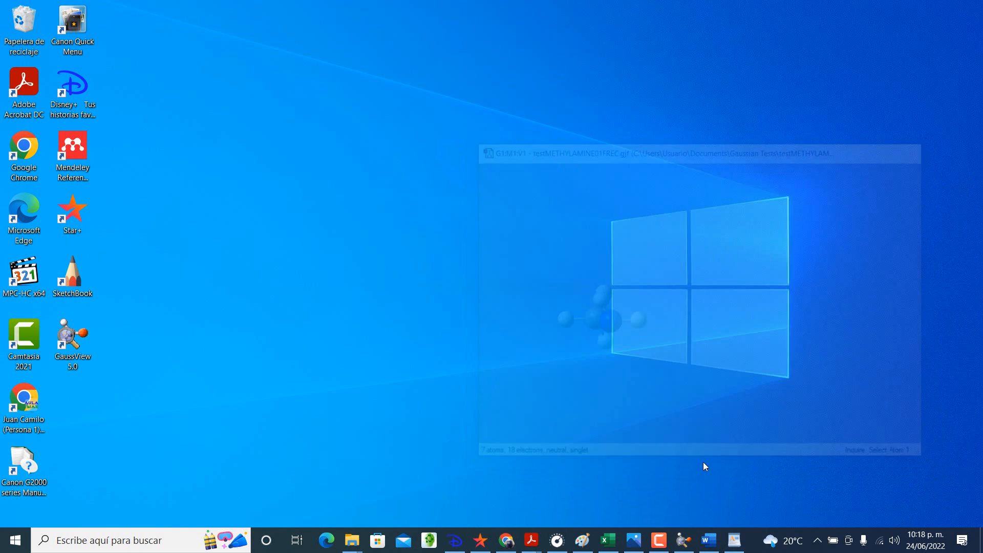
# Step: Create a new molecule group in GaussView and build ammonia by placing a Nitrogen Tetravalent (S-S-S-LP) fragment
pyautogui.click(689, 539)
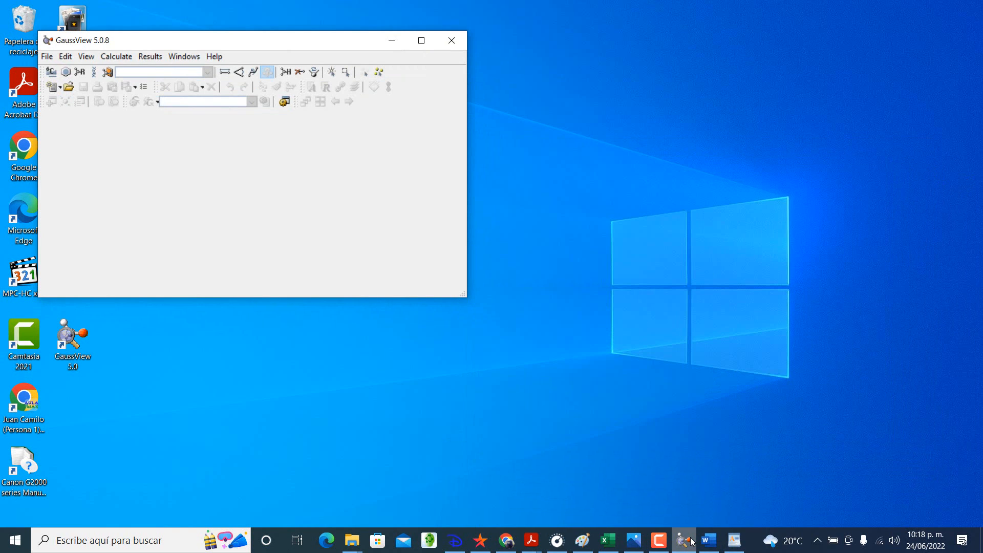
pyautogui.click(47, 56)
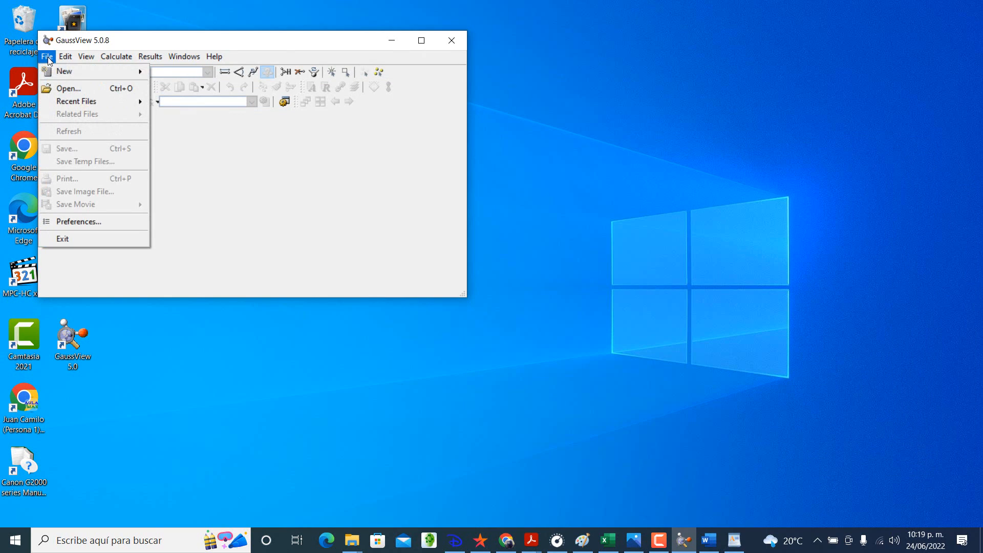
pyautogui.moveTo(98, 71)
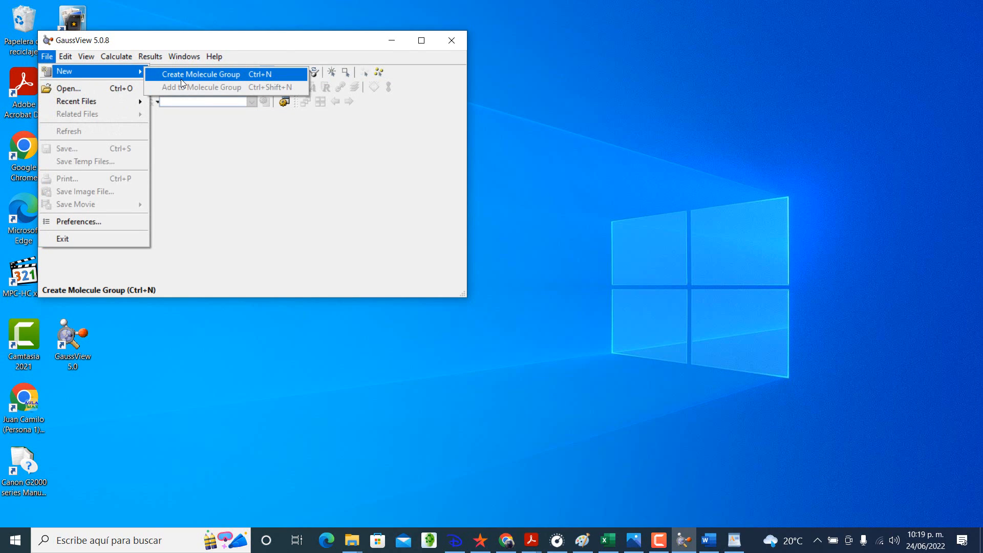
pyautogui.click(181, 78)
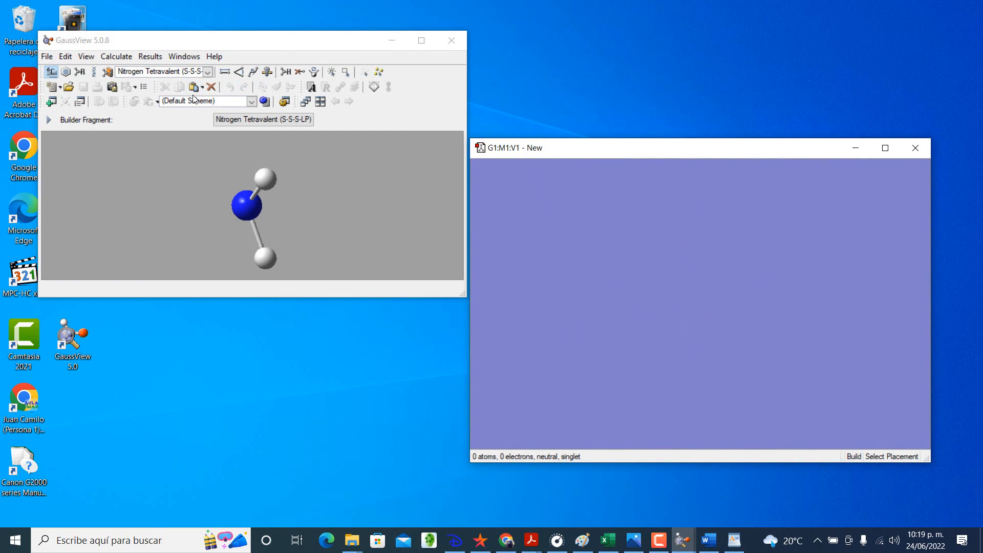
pyautogui.click(51, 71)
pyautogui.click(306, 10)
pyautogui.click(658, 267)
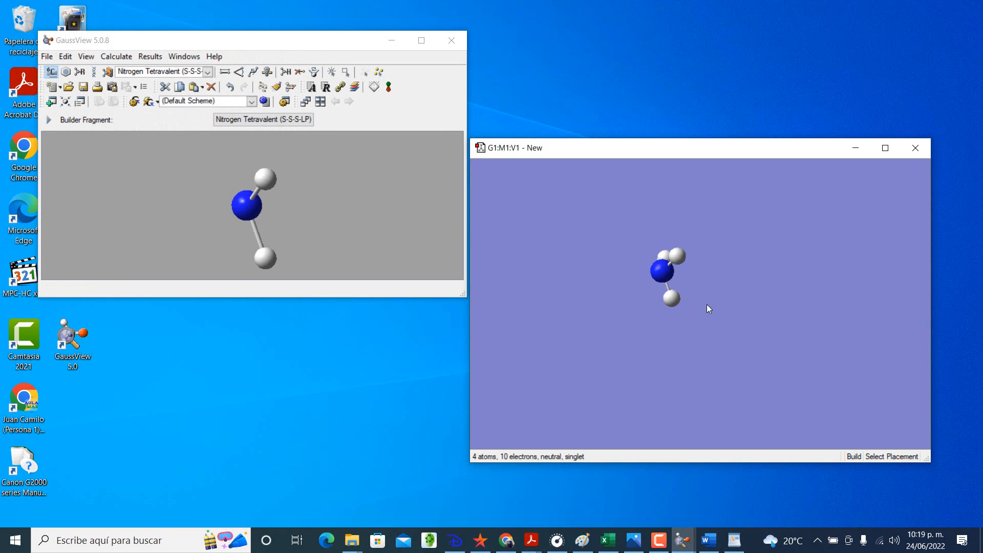
pyautogui.moveTo(706, 306); pyautogui.dragTo(759, 296)
# Step: Set up a Frequency calculation for ammonia with Compute Raman No, Read Incident Light Freqs No and Additional Print enabled
pyautogui.click(113, 56)
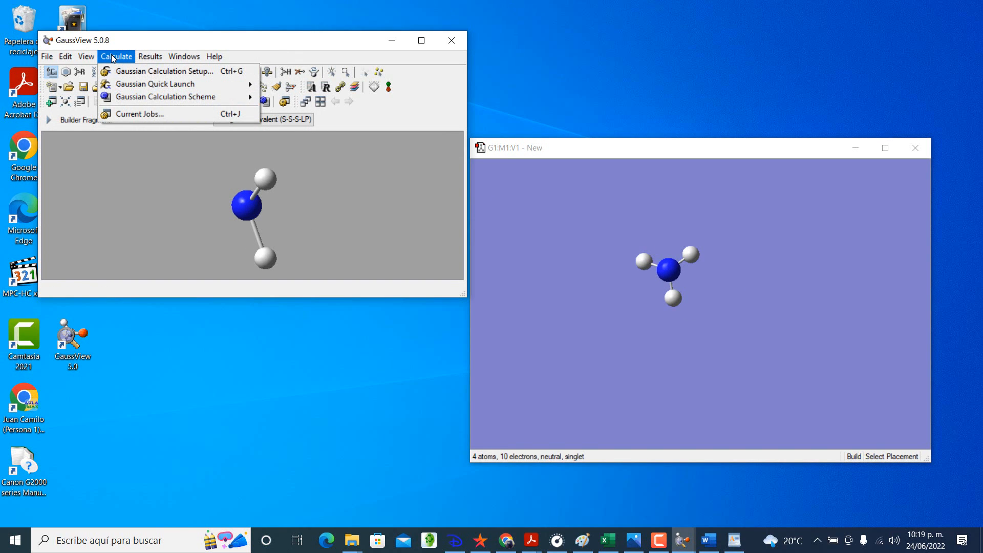
pyautogui.click(132, 71)
pyautogui.click(88, 206)
pyautogui.click(108, 229)
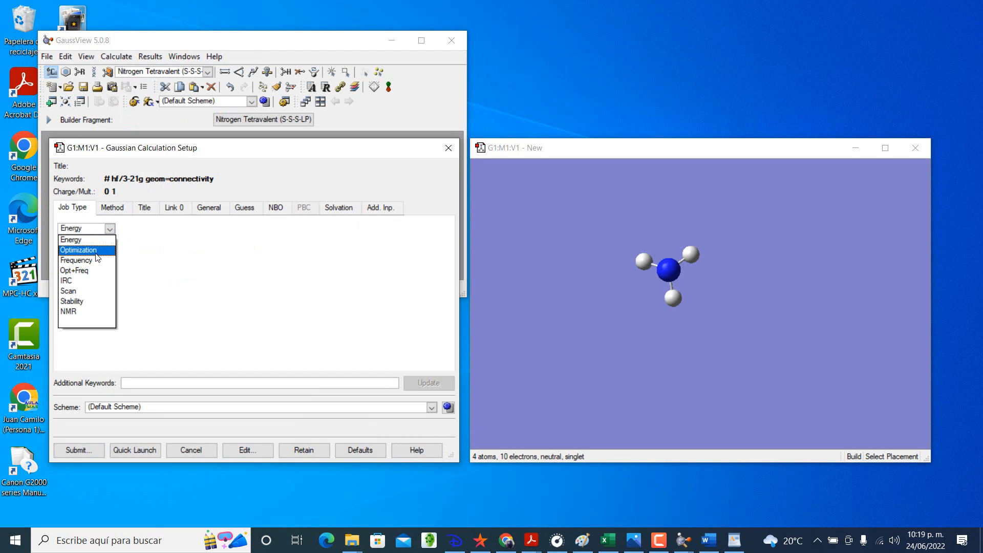
pyautogui.click(76, 260)
pyautogui.click(150, 247)
pyautogui.click(150, 269)
pyautogui.click(292, 263)
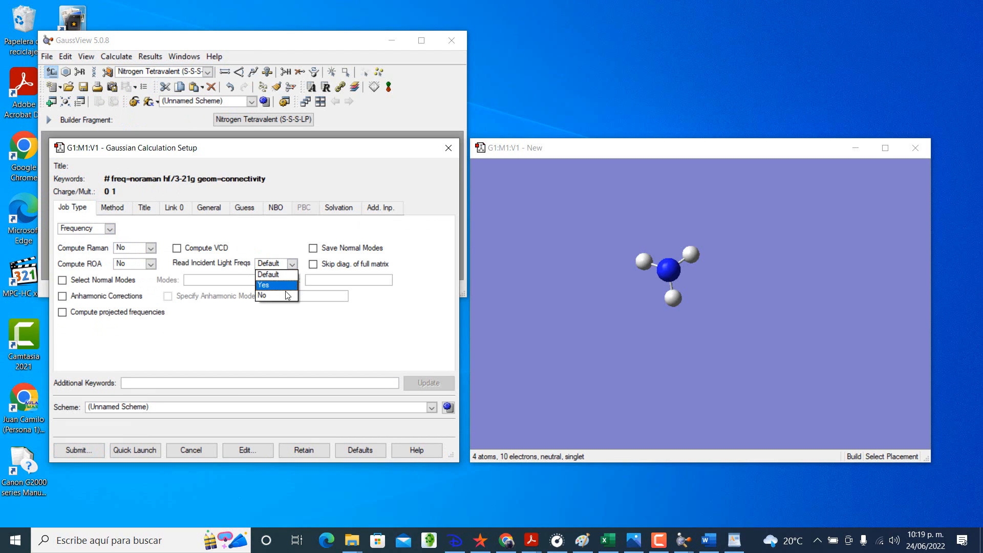
pyautogui.click(285, 285)
pyautogui.click(209, 208)
pyautogui.click(260, 225)
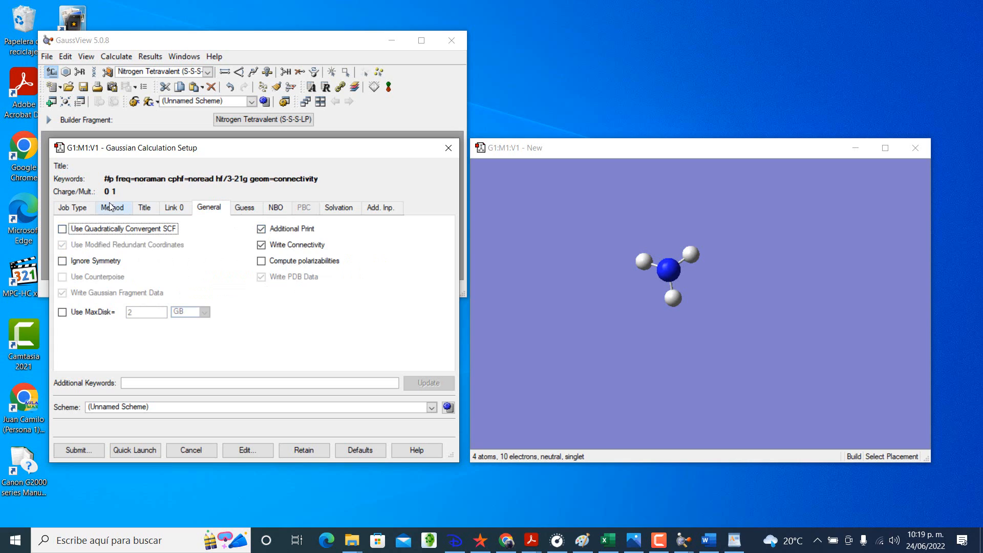
# Step: Set the calculation method for ammonia to ground-state DFT with the B3LYP functional
pyautogui.click(113, 207)
pyautogui.click(225, 241)
pyautogui.click(173, 282)
pyautogui.click(365, 240)
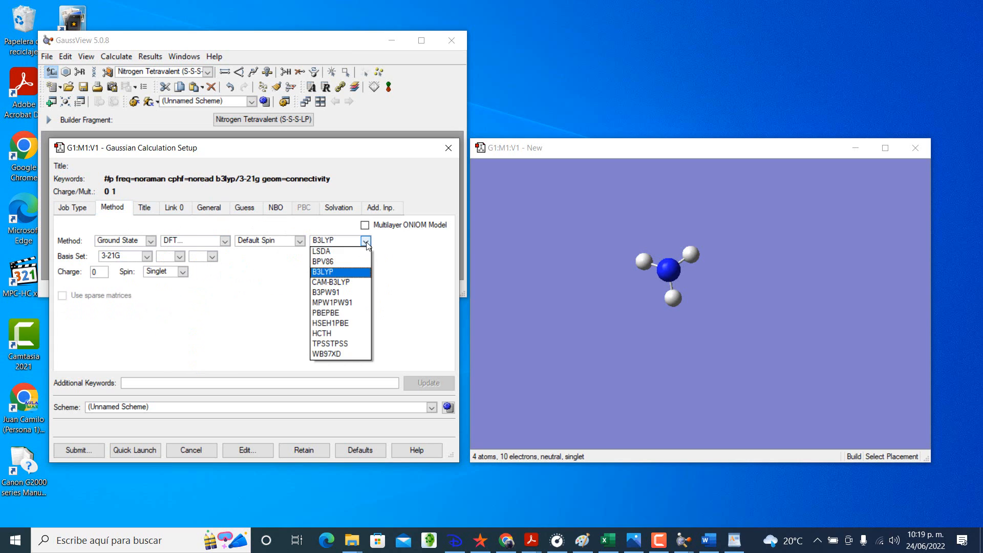
pyautogui.click(354, 272)
# Step: Set the ammonia calculation's basis set to 6-311+G(d,p)
pyautogui.click(148, 256)
pyautogui.click(116, 298)
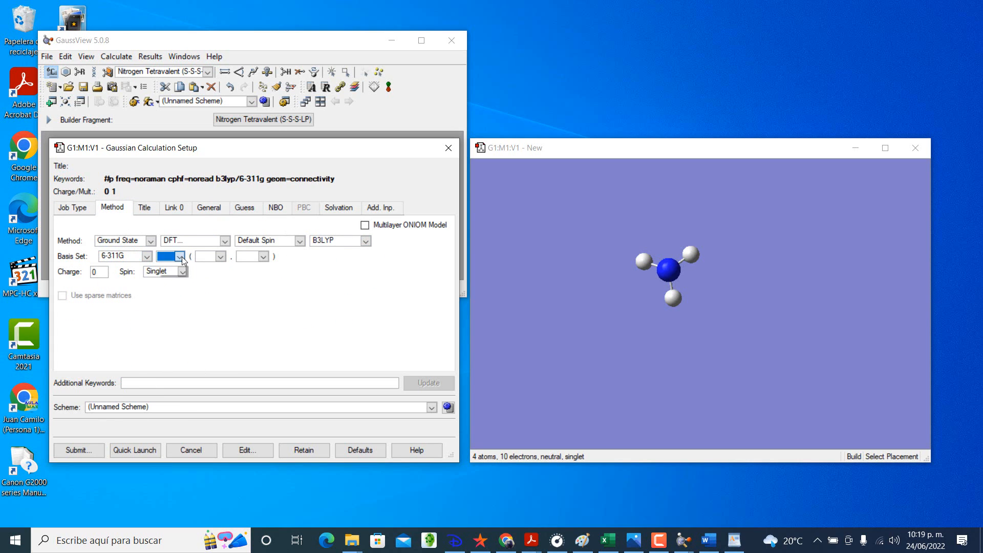
pyautogui.click(219, 258)
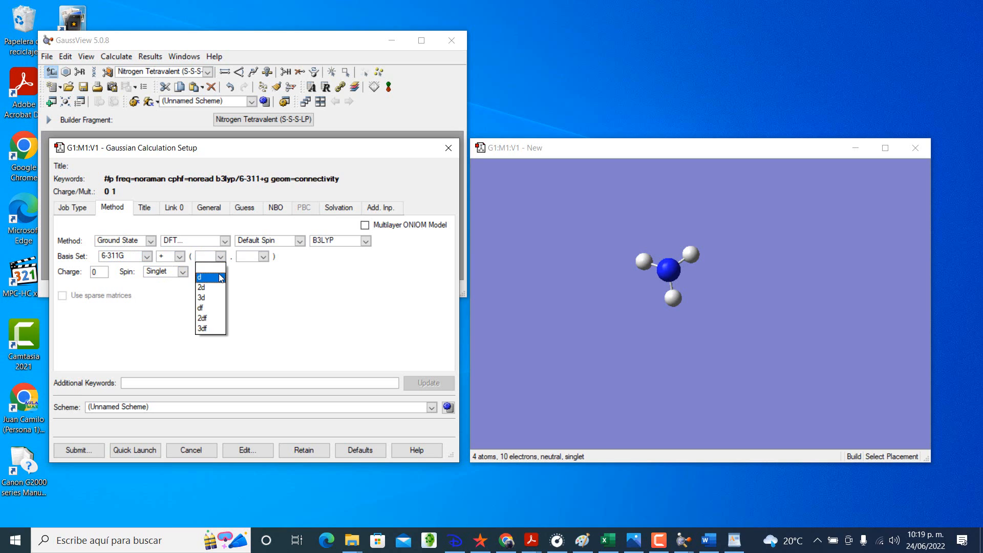
pyautogui.click(207, 278)
pyautogui.click(263, 256)
pyautogui.click(249, 278)
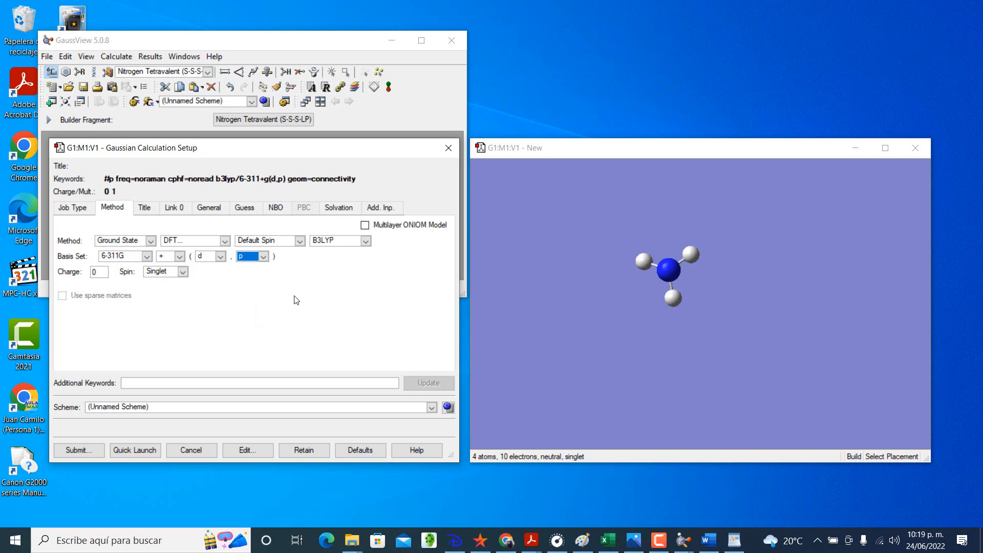
# Step: Save the Gaussian input file as testAMMONIA01FREC in the testMETHYLAMINE-EXERCISE folder and submit the job to Gaussian
pyautogui.click(76, 450)
pyautogui.click(215, 321)
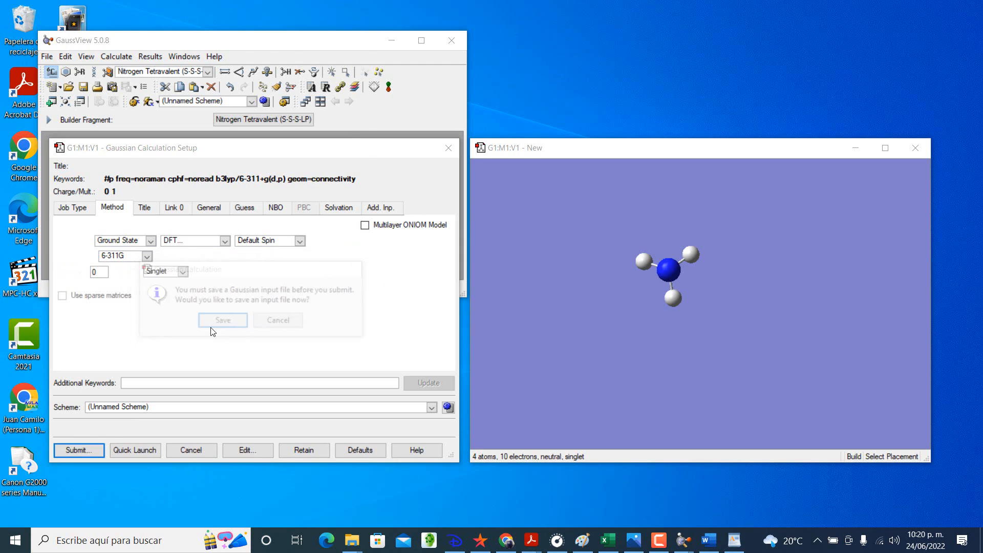
pyautogui.write('test')
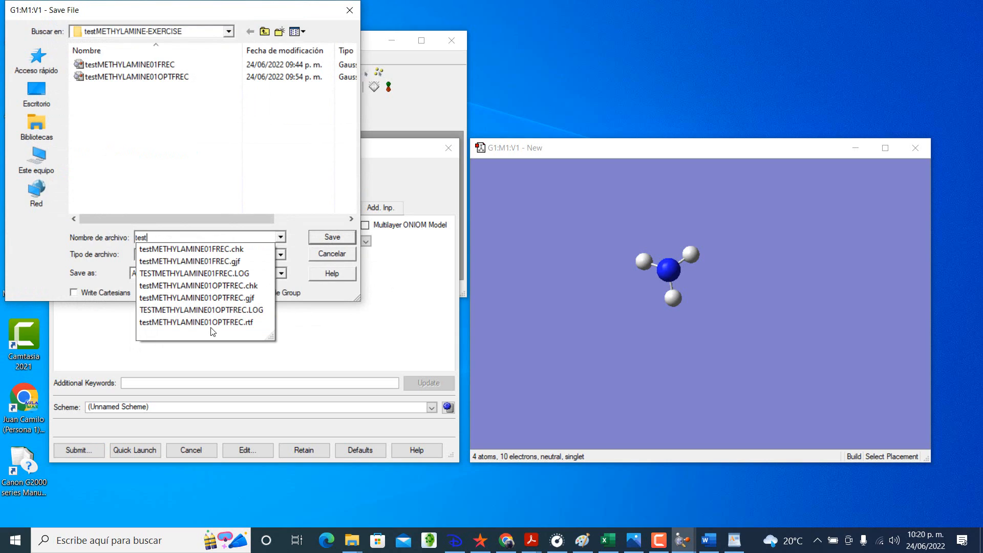
pyautogui.write('AMMONIA')
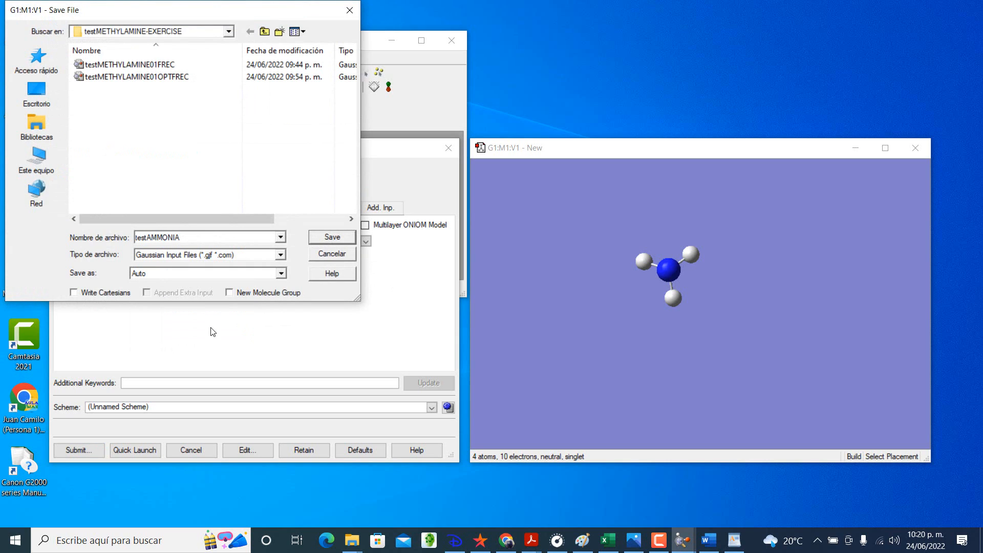
pyautogui.write('01FREC')
pyautogui.click(340, 237)
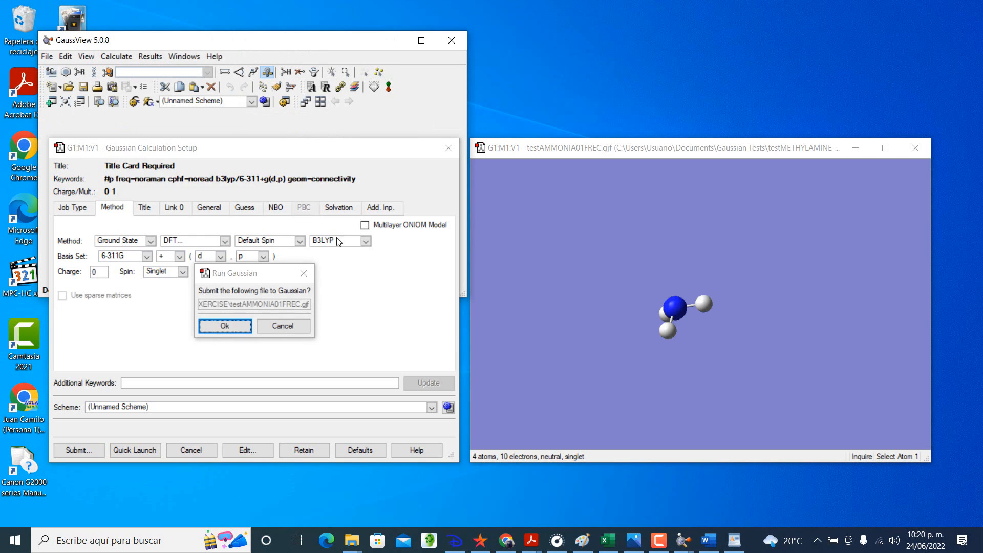
pyautogui.click(229, 325)
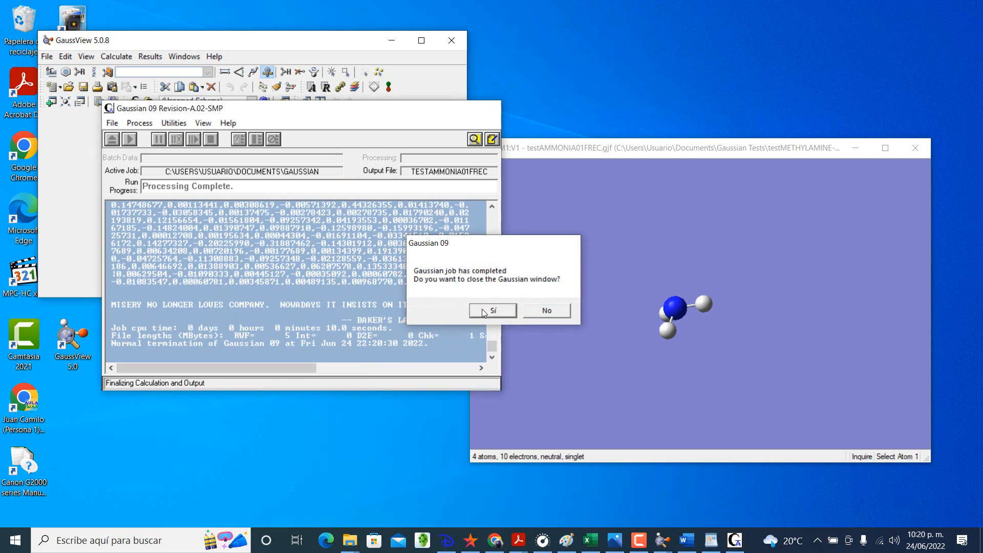
# Step: Close the completed Gaussian job, open the testAMMONIA01FREC.log result and display its vibrations
pyautogui.click(481, 309)
pyautogui.click(253, 276)
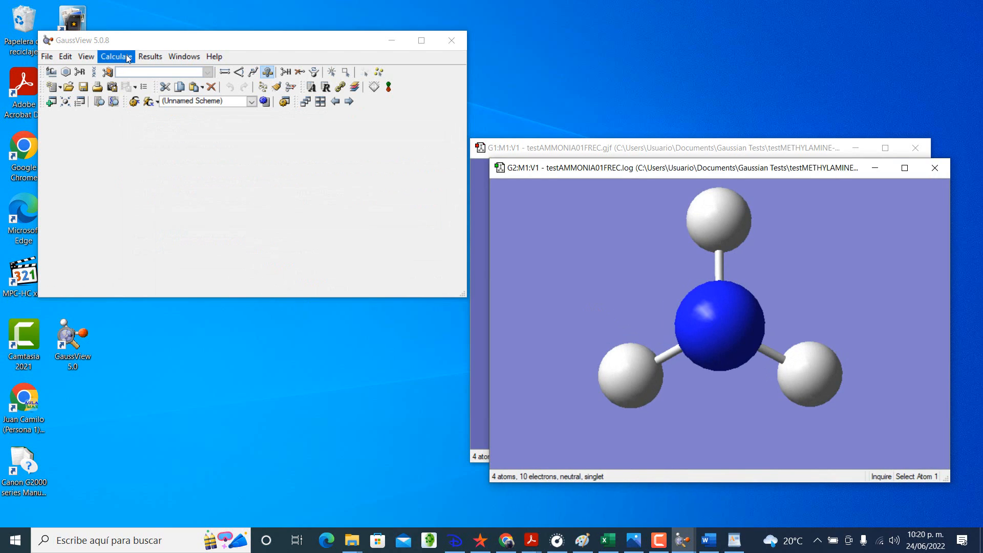
pyautogui.click(148, 57)
pyautogui.click(172, 114)
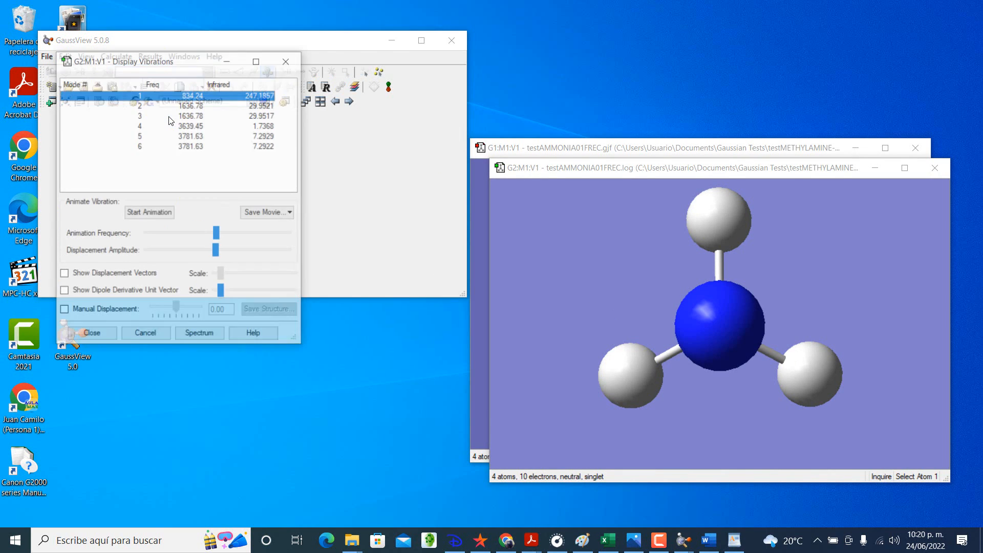
# Step: Animate ammonia's vibrations and view modes 1 to 5 one after another
pyautogui.moveTo(182, 64); pyautogui.dragTo(250, 137)
pyautogui.click(216, 285)
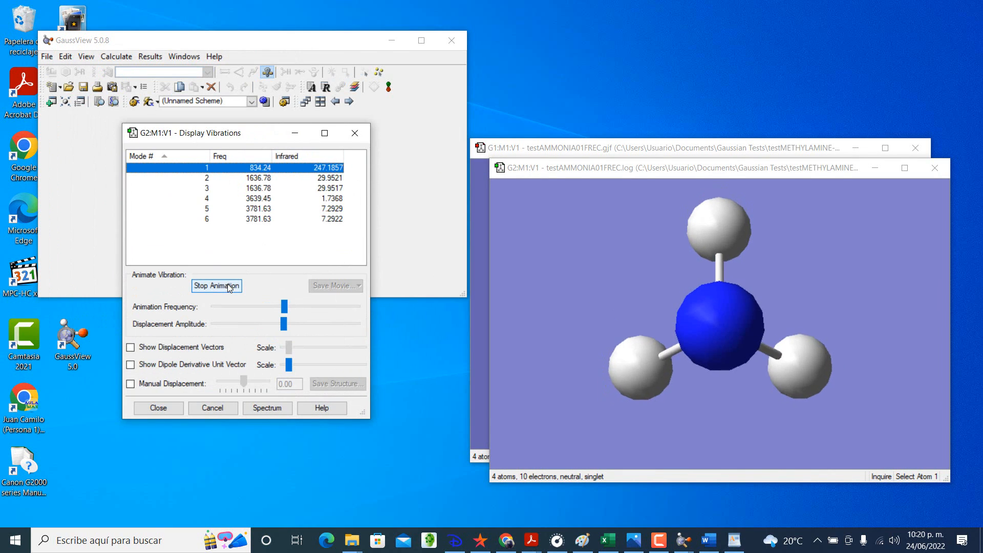
pyautogui.click(206, 179)
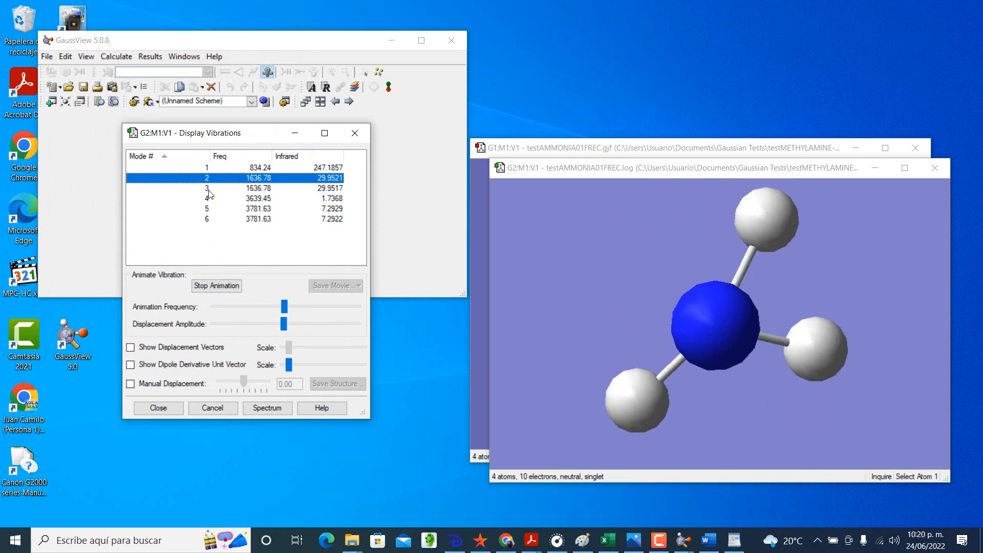
pyautogui.click(207, 188)
pyautogui.click(208, 199)
pyautogui.click(208, 208)
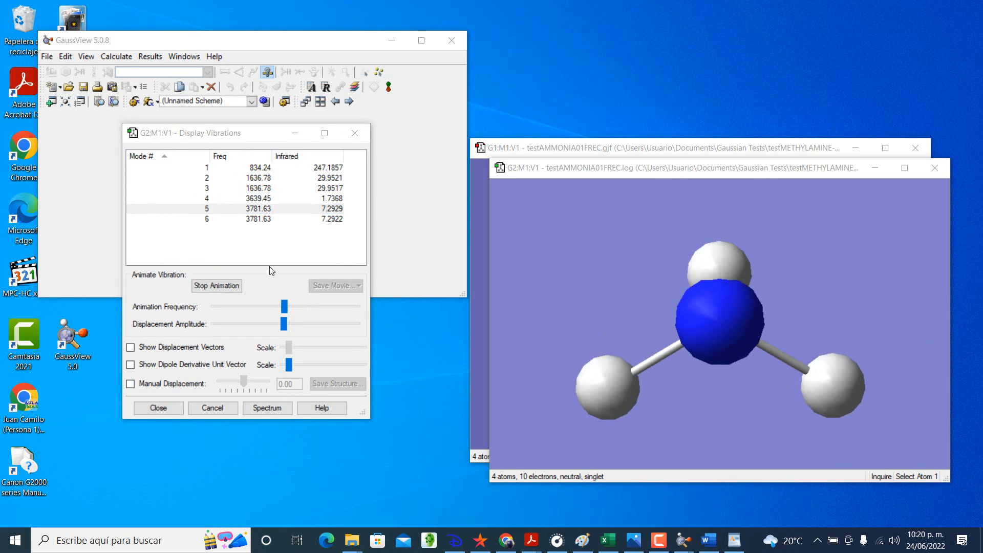
# Step: View ammonia's vibration modes 6 and 1 and stop the animation
pyautogui.click(207, 219)
pyautogui.click(207, 167)
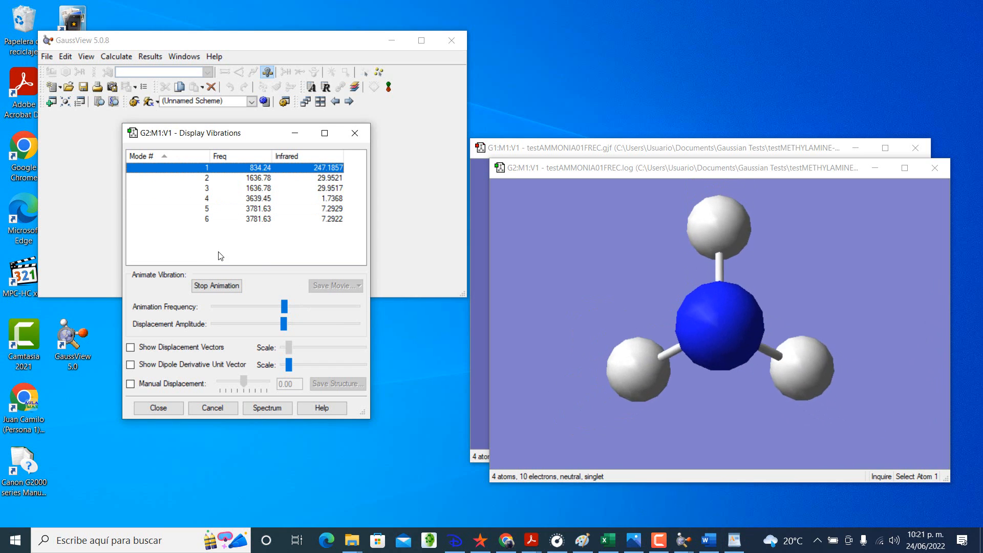
pyautogui.click(216, 285)
# Step: Switch to Excel and enter 834.24, 1636.78 and 1636.78 as ammonia's frequencies for modes 1 to 3 in C40:C42
pyautogui.click(607, 540)
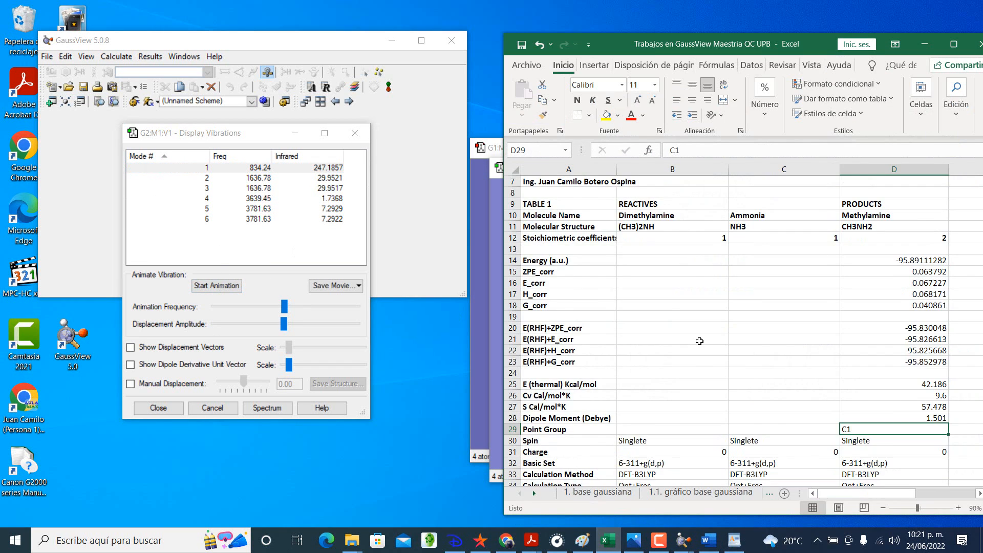
pyautogui.scroll(1, 717, 345)
pyautogui.click(753, 263)
pyautogui.scroll(-9, 753, 263)
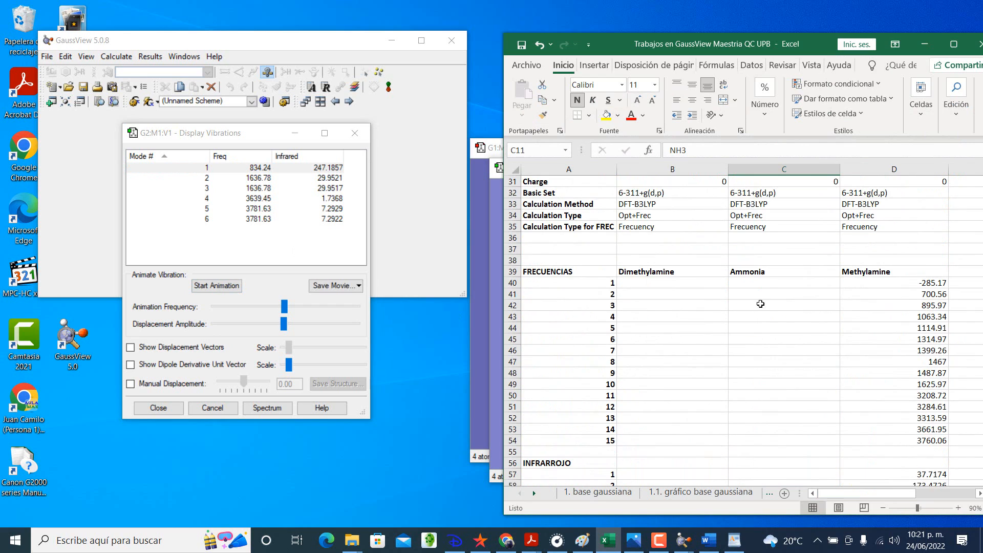
pyautogui.click(763, 286)
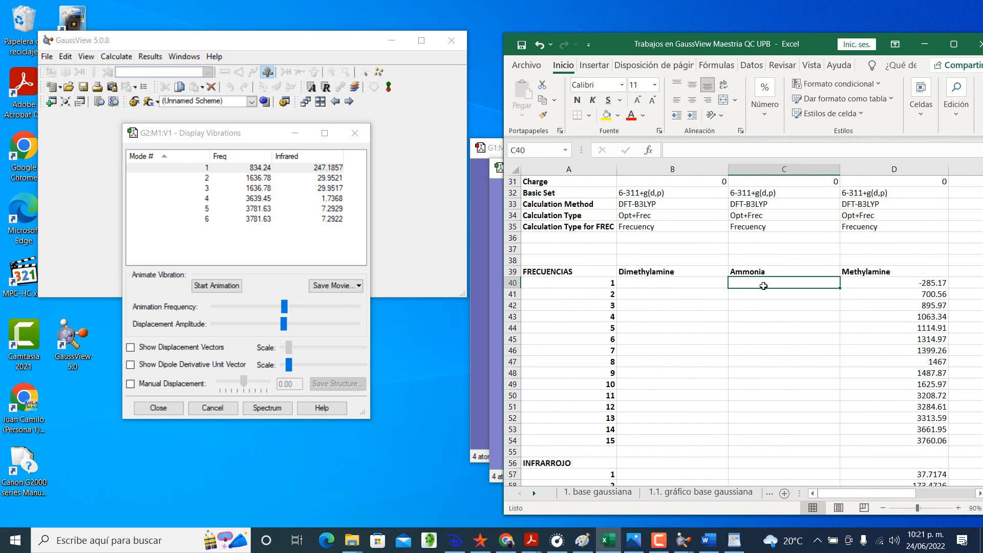
pyautogui.write('834.24')
pyautogui.press('Return')
pyautogui.write('1636')
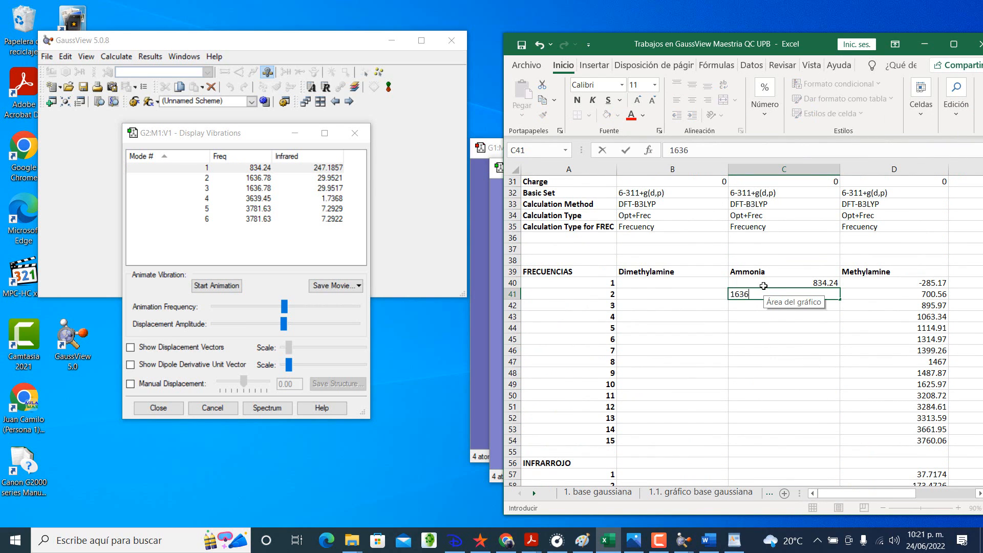
pyautogui.write('.78')
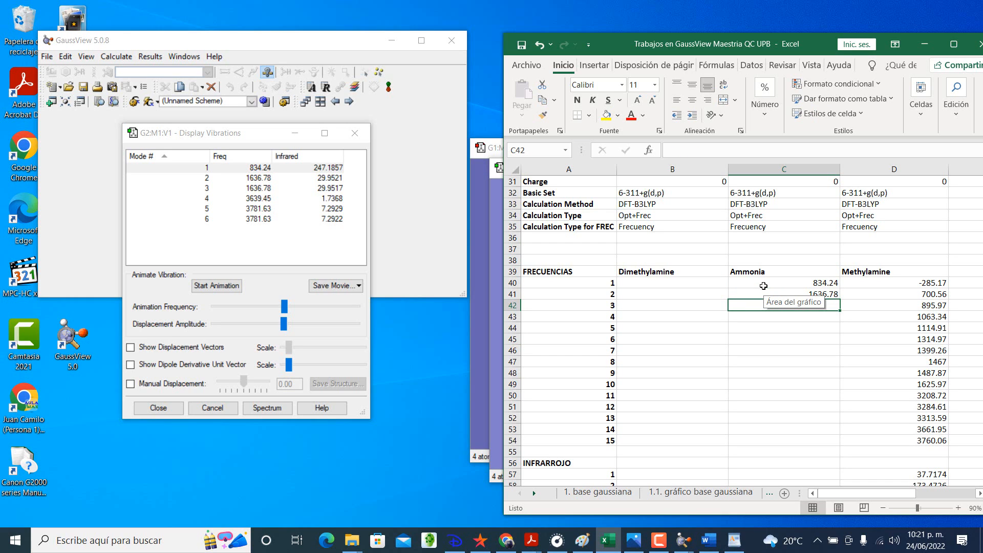
pyautogui.press('Return')
pyautogui.write('1636.78')
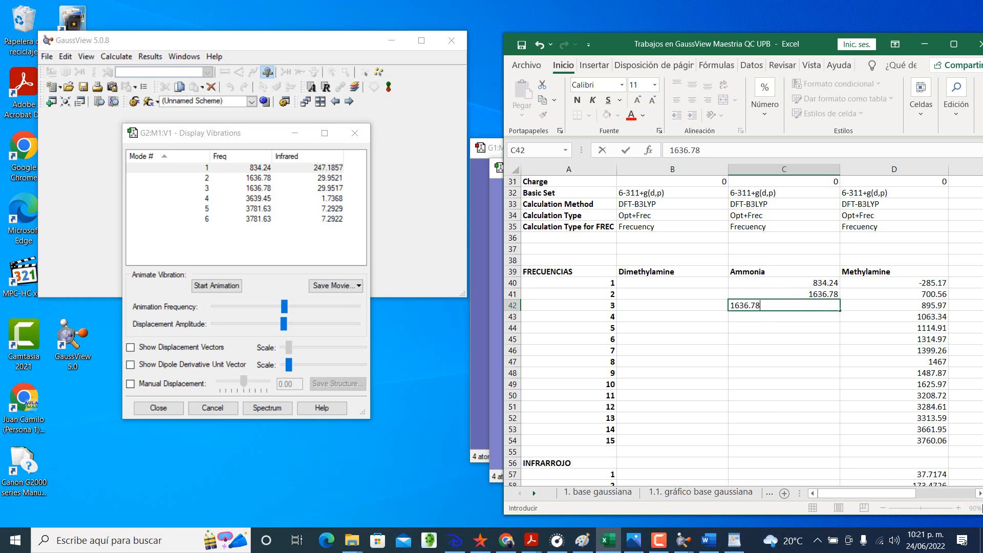
pyautogui.press('Return')
# Step: Enter 3639.45, 3781.63 and 3781.63 as ammonia's frequencies for modes 4 to 6 in C43:C45
pyautogui.write('3639.45')
pyautogui.press('Return')
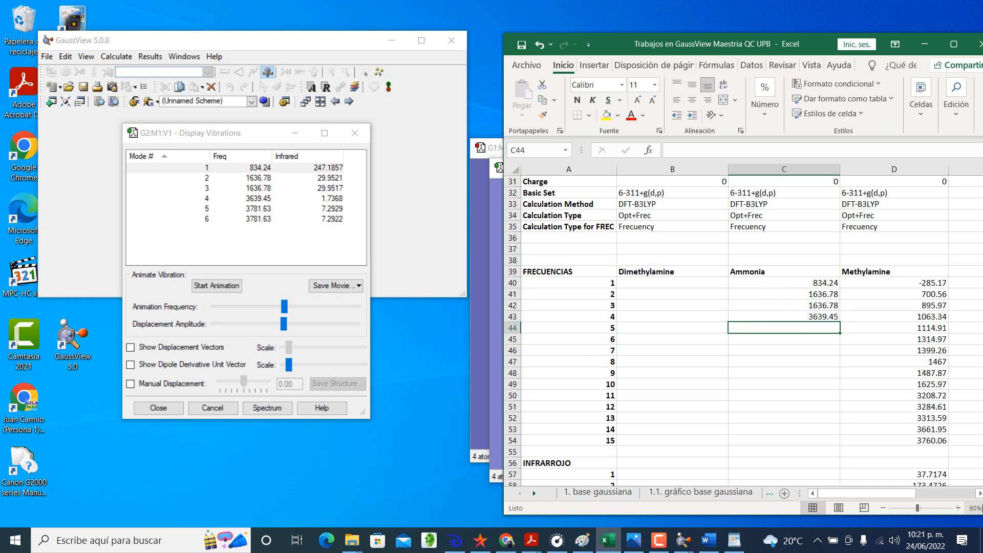
pyautogui.write('3781.6')
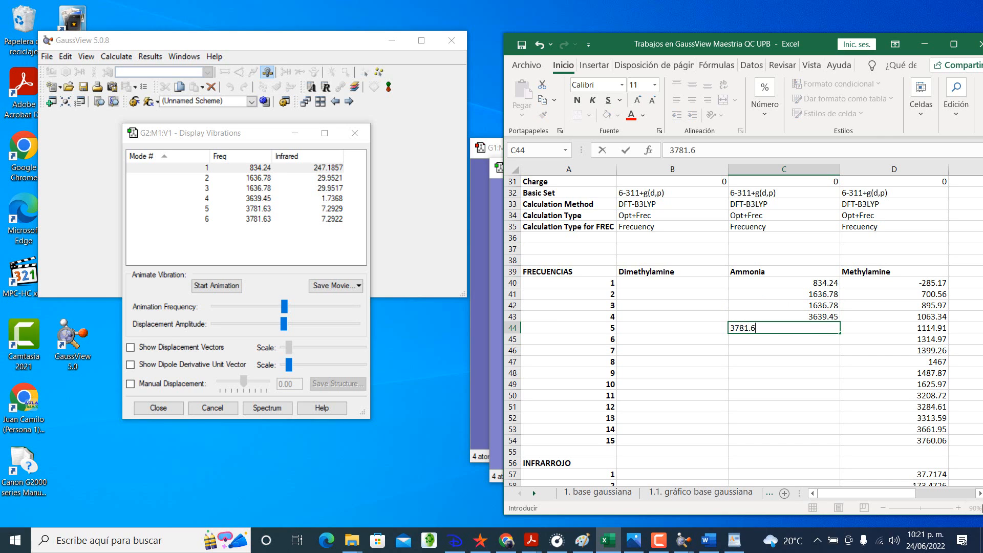
pyautogui.write('3')
pyautogui.press('Return')
pyautogui.write('3781.')
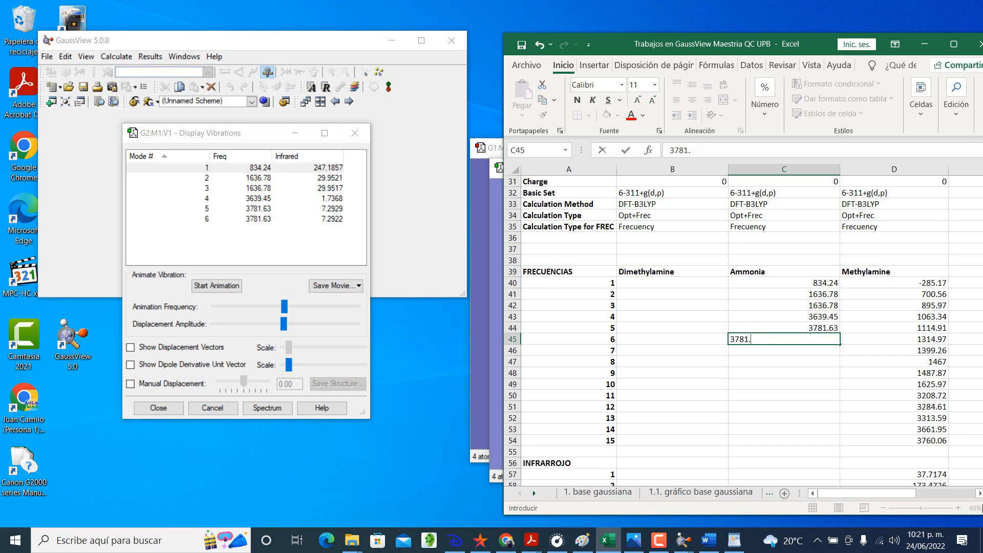
pyautogui.write('63')
pyautogui.press('Return')
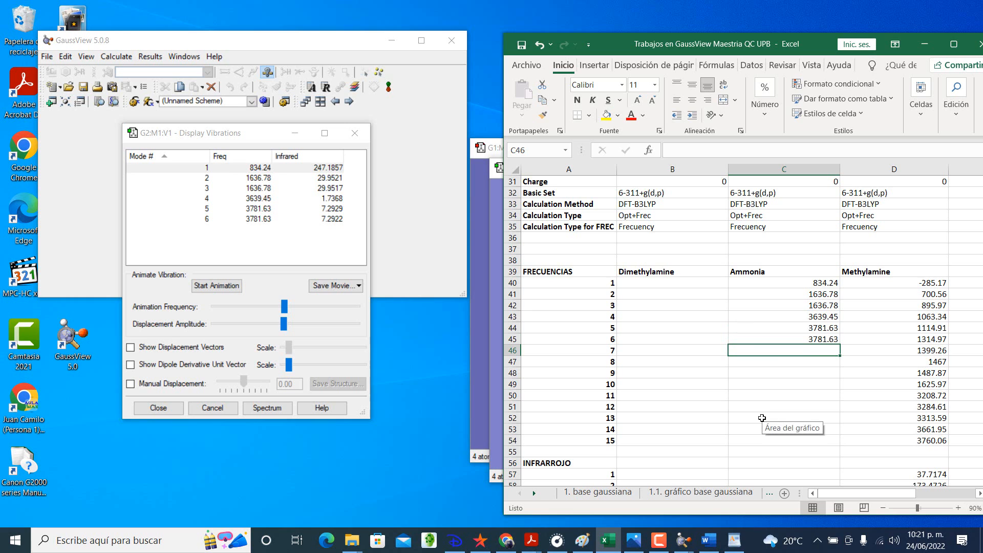
# Step: Enter 247.1857, 29.9521 and 29.9517 as ammonia's infrared intensities for modes 1 to 3 in C57:C59
pyautogui.scroll(-4, 778, 397)
pyautogui.click(776, 336)
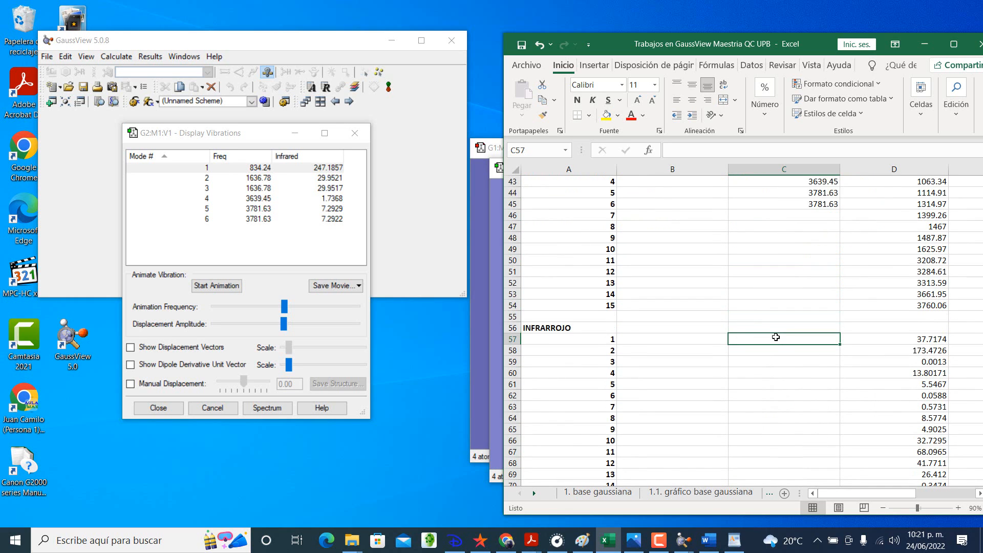
pyautogui.write('247.1857')
pyautogui.press('Return')
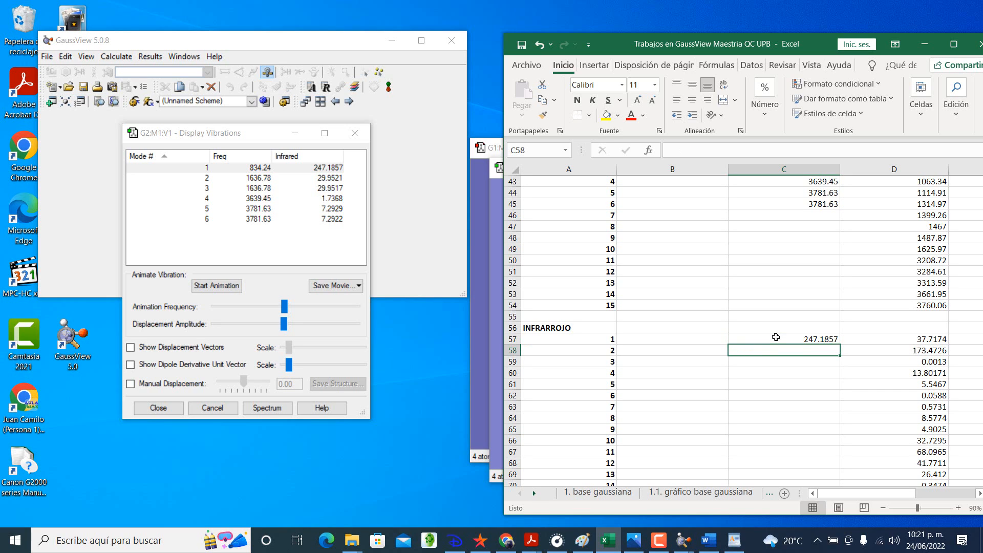
pyautogui.write('29.9521')
pyautogui.press('Return')
pyautogui.write('2')
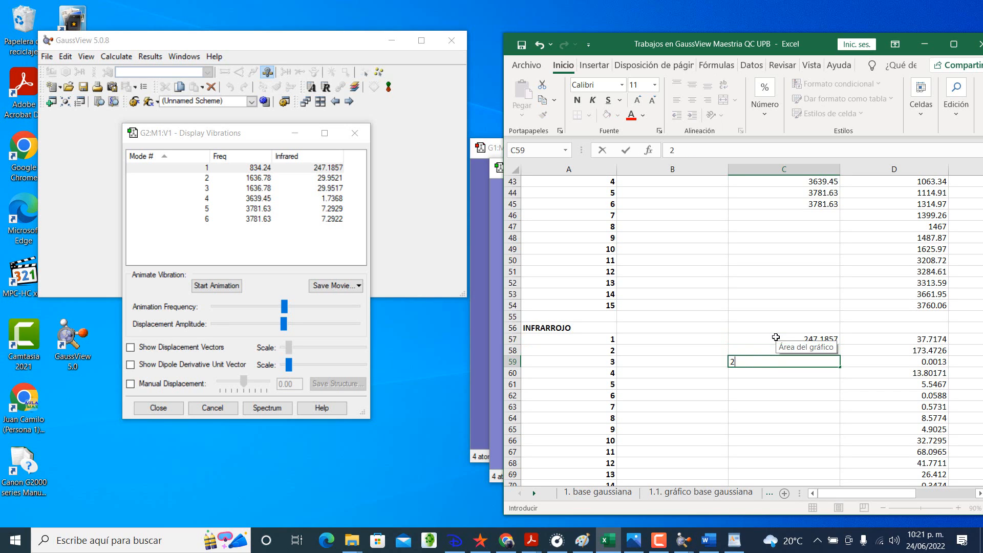
pyautogui.write('9.9517')
pyautogui.press('Return')
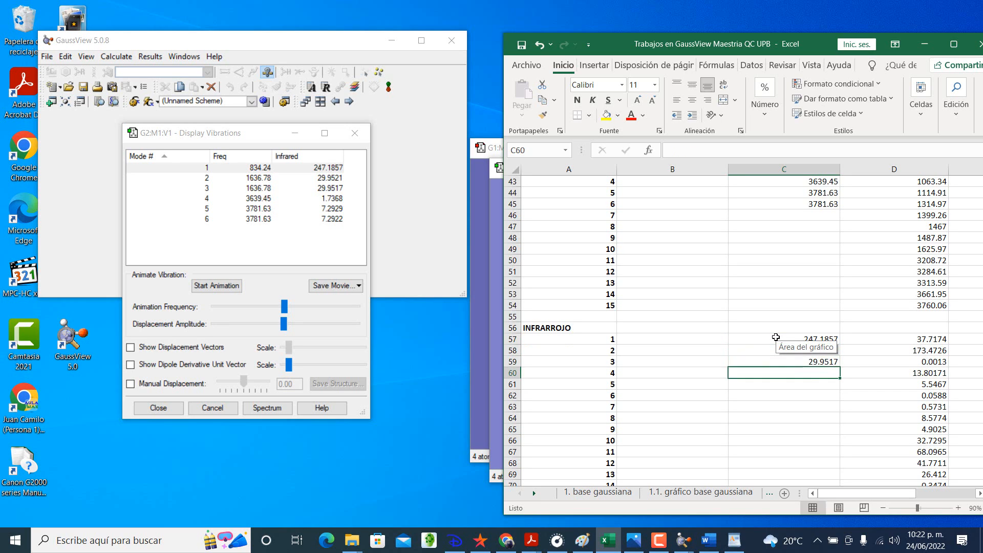
# Step: Enter 1.7368, 7.2929 and 7.2922 as ammonia's infrared intensities for modes 4 to 6 in C60:C62
pyautogui.click(873, 315)
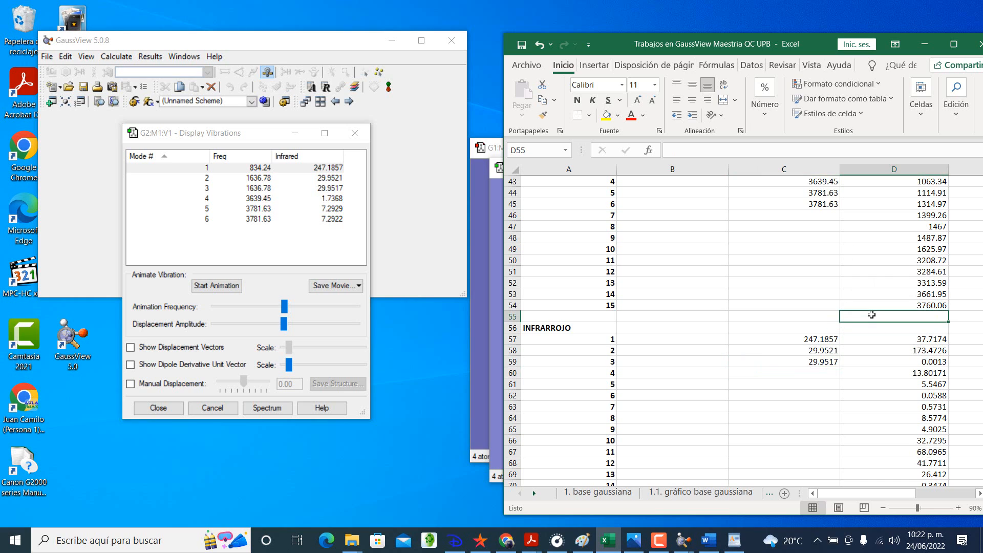
pyautogui.click(792, 373)
pyautogui.write('1.7368')
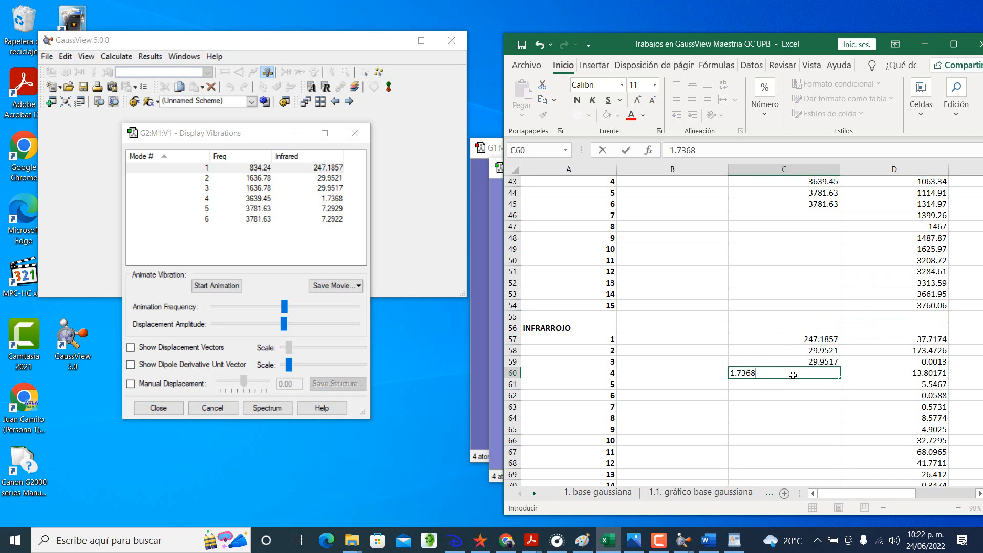
pyautogui.press('Return')
pyautogui.write('7.29')
pyautogui.press('Return')
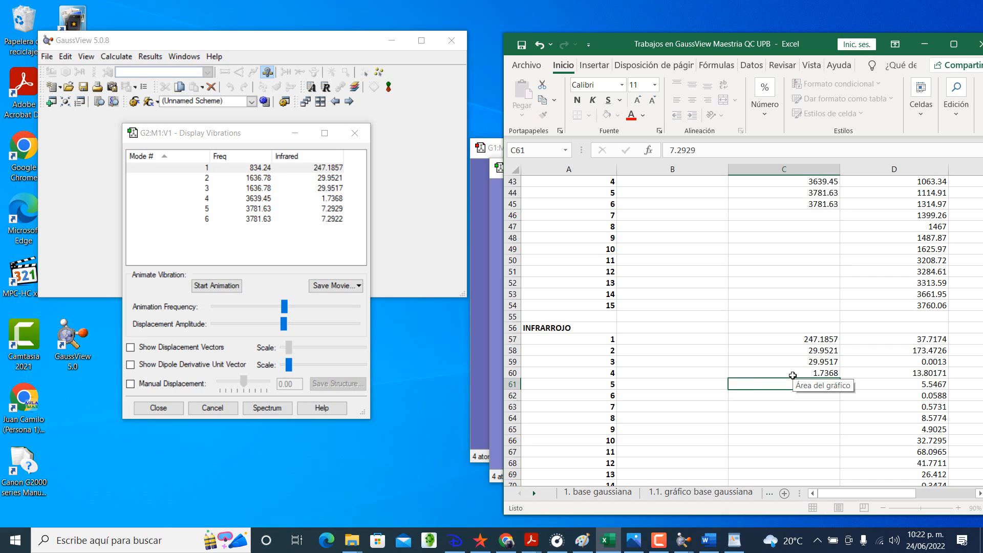
pyautogui.write('7.2929')
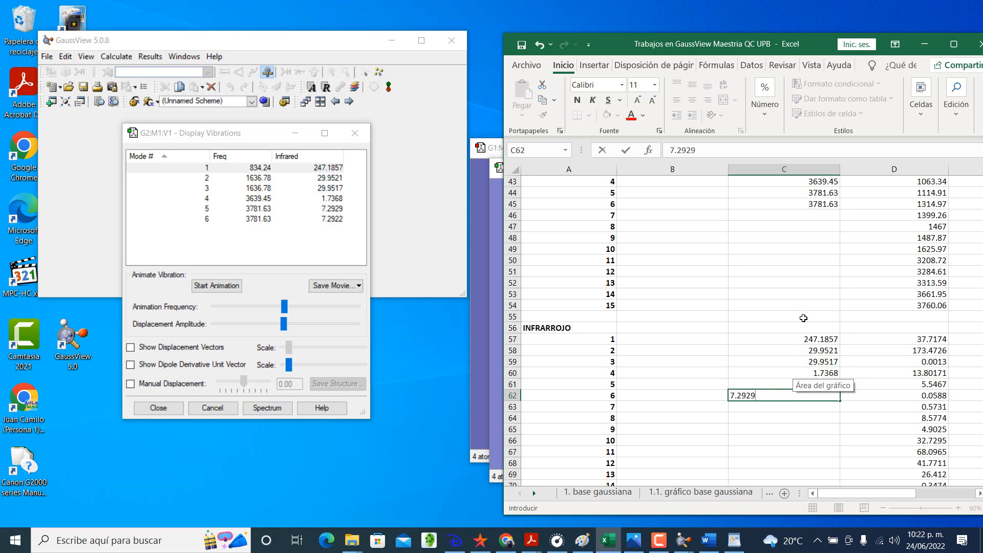
pyautogui.write('2')
pyautogui.click(804, 318)
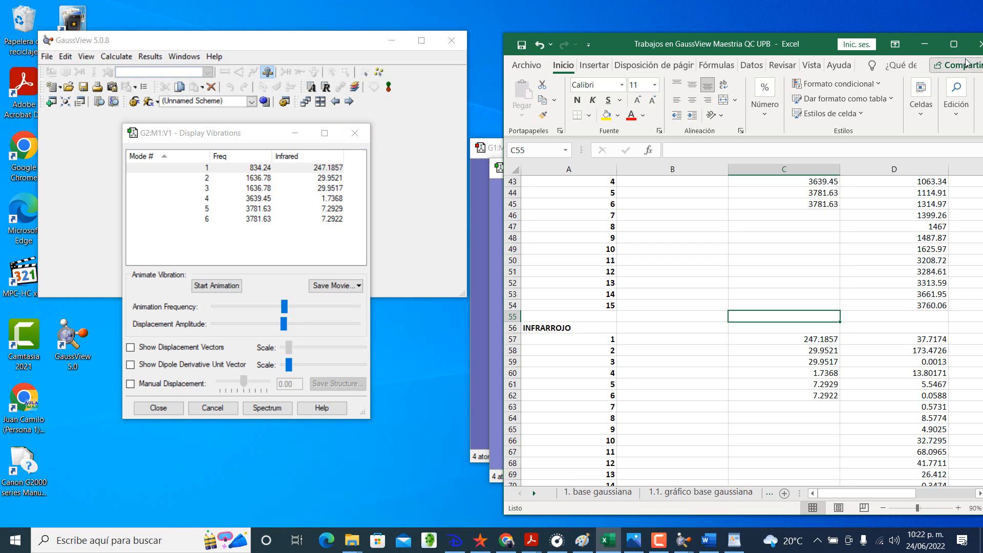
# Step: Return to GaussView from the workbook and close the vibrations dialog and the testAMMONIA01FREC.log window
pyautogui.click(924, 44)
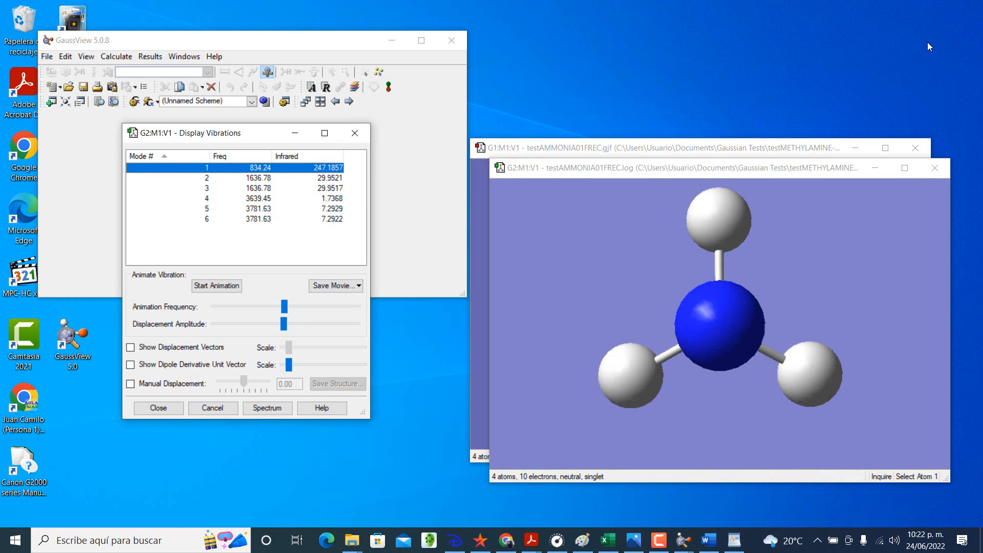
pyautogui.click(362, 135)
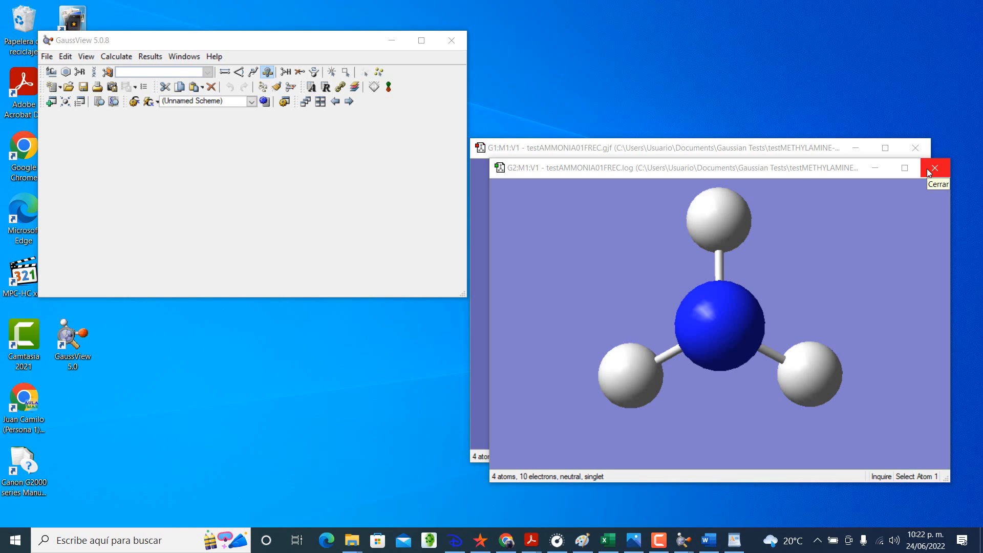
pyautogui.click(800, 170)
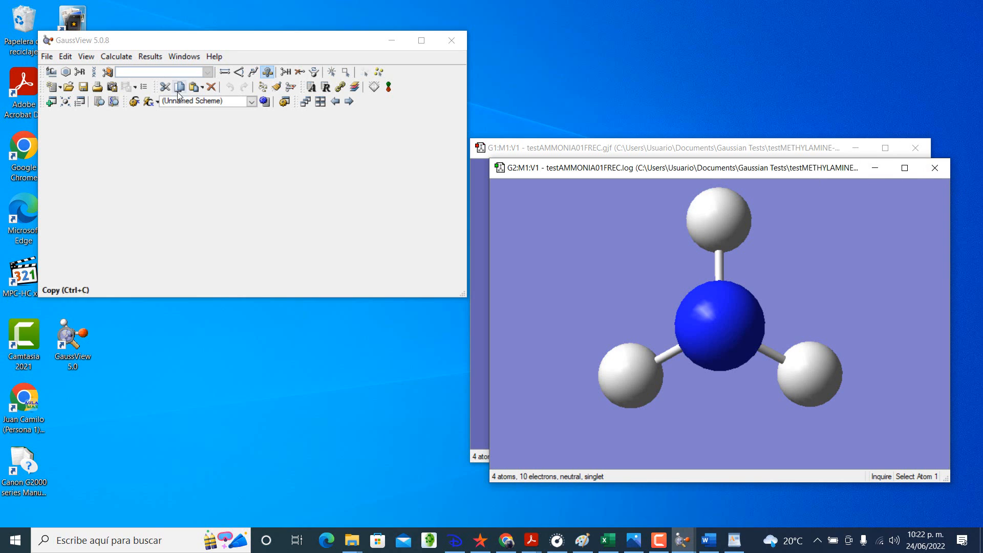
pyautogui.click(124, 57)
pyautogui.click(930, 171)
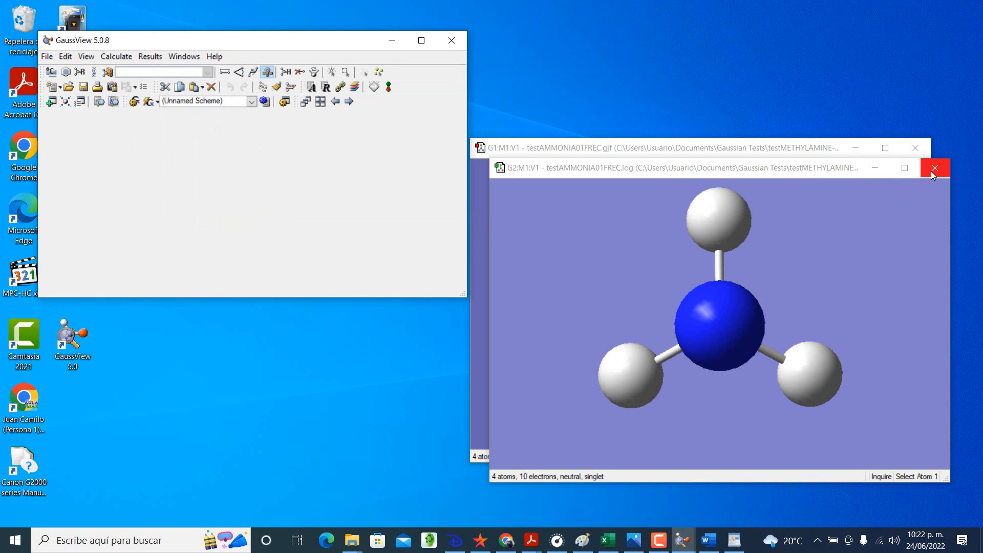
pyautogui.click(930, 171)
# Step: Set the ammonia calculation's job type to Opt+Freq with force constants set to Never, and review its method and general settings
pyautogui.click(116, 56)
pyautogui.click(122, 71)
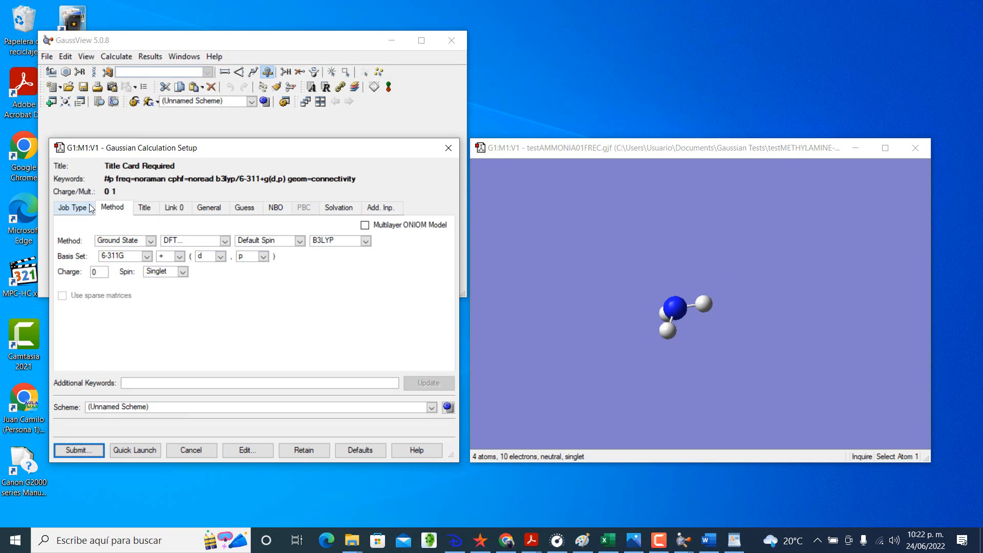
pyautogui.click(72, 208)
pyautogui.click(109, 229)
pyautogui.click(102, 270)
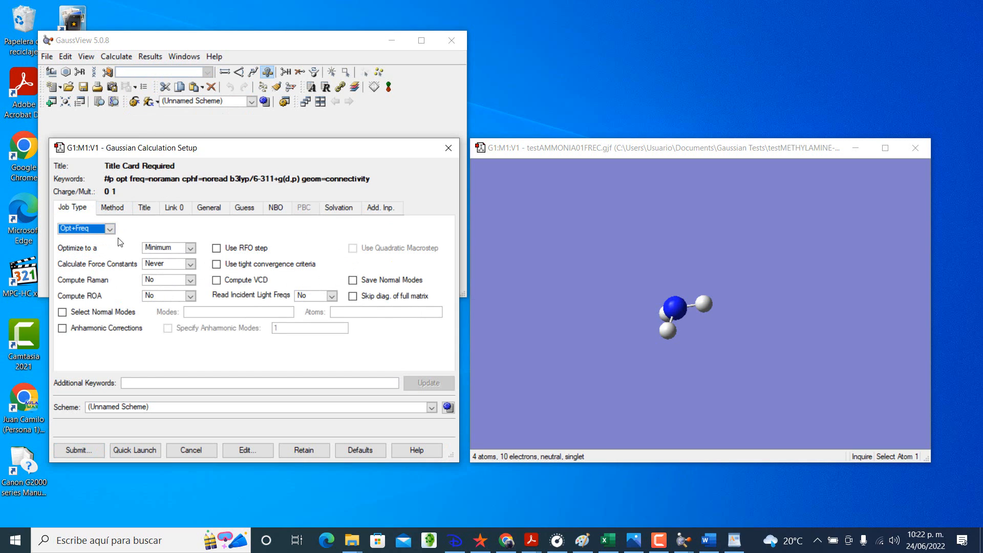
pyautogui.click(188, 264)
pyautogui.click(174, 272)
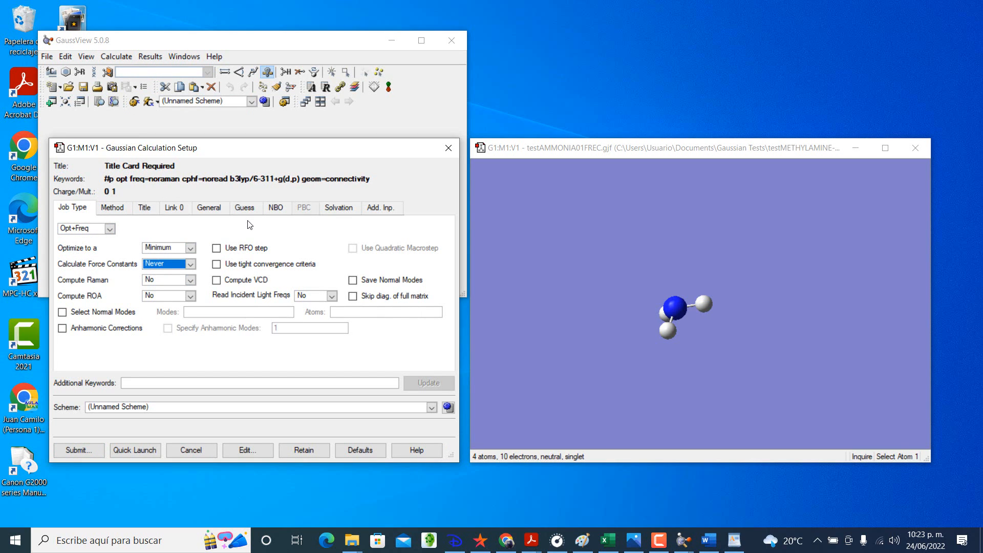
pyautogui.click(113, 208)
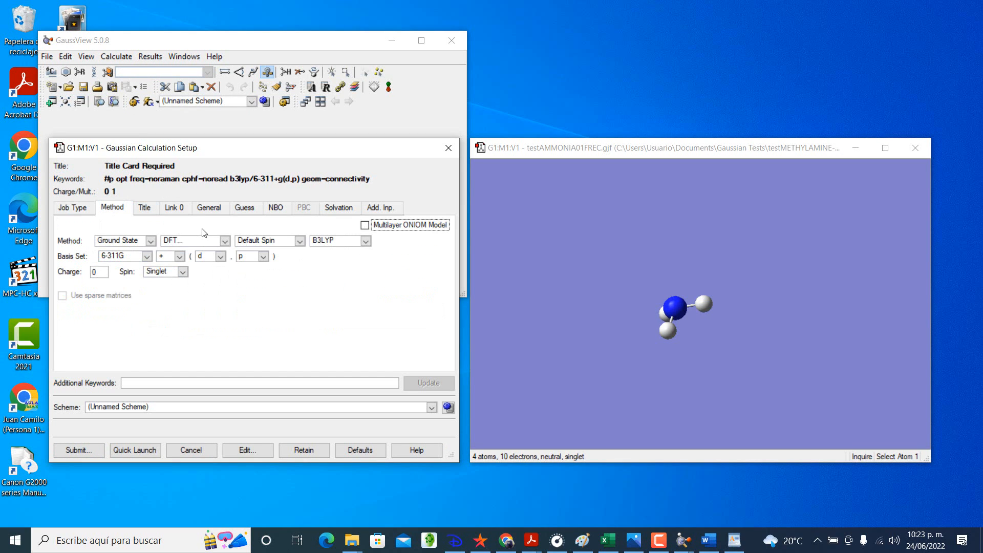
pyautogui.click(211, 207)
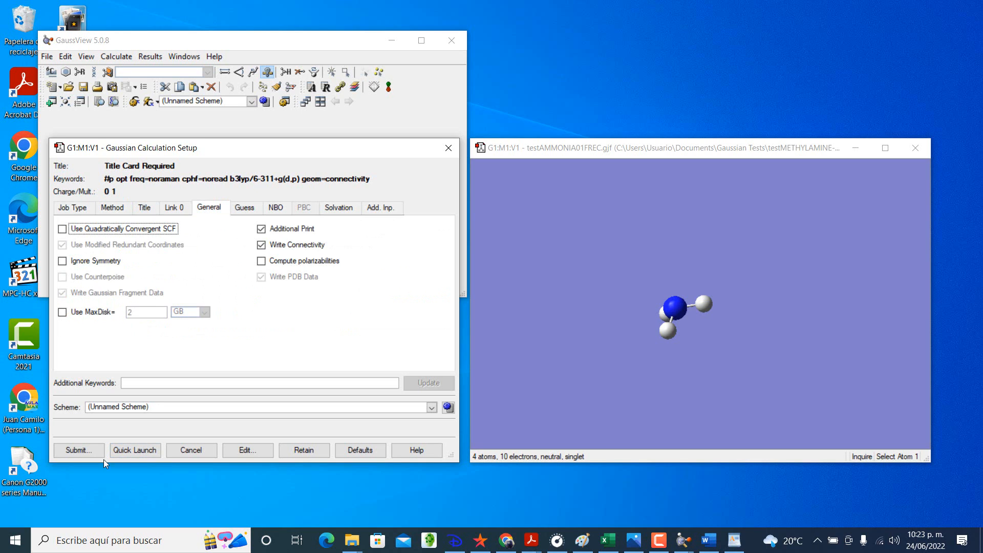
pyautogui.click(116, 211)
pyautogui.click(74, 208)
pyautogui.click(112, 208)
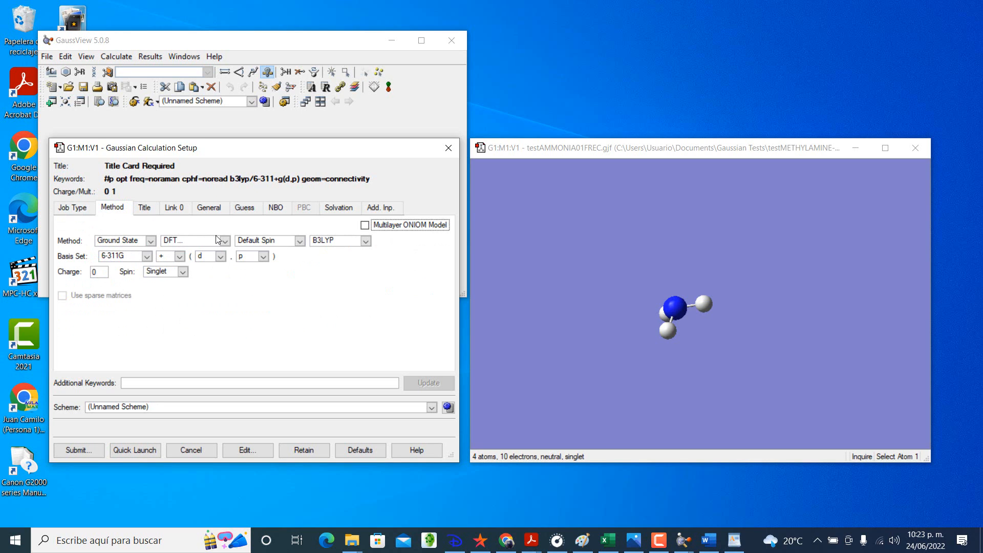
# Step: Save the Gaussian input file as testAMMONIA01OPTFREC in the testMETHYLAMINE-EXERCISE folder and submit the job
pyautogui.click(81, 450)
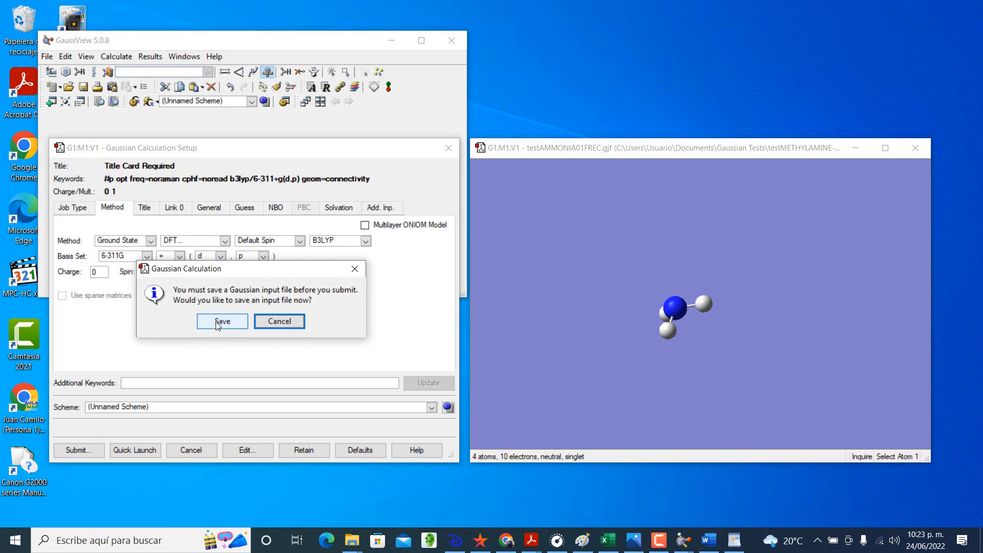
pyautogui.click(217, 321)
pyautogui.click(188, 237)
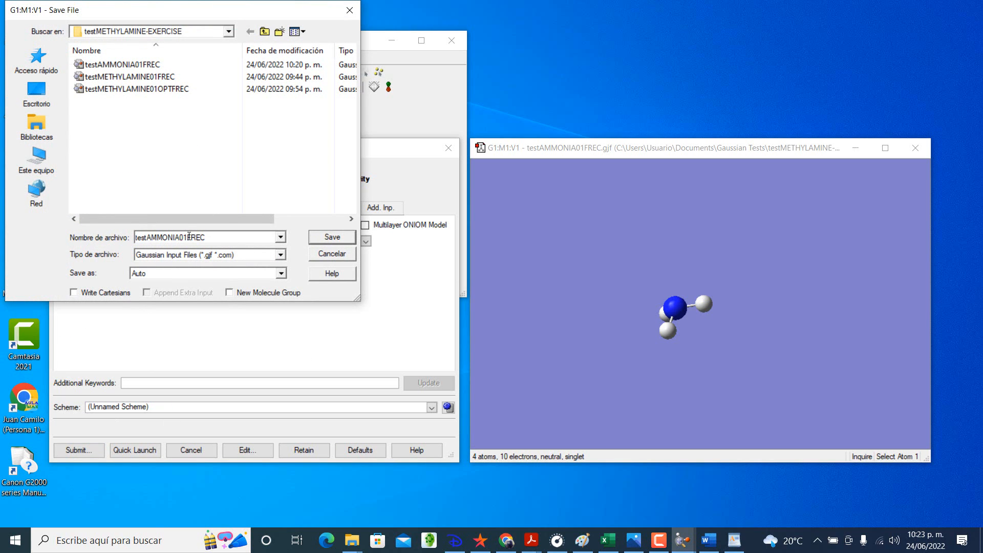
pyautogui.write('OPT')
pyautogui.click(331, 236)
pyautogui.click(228, 324)
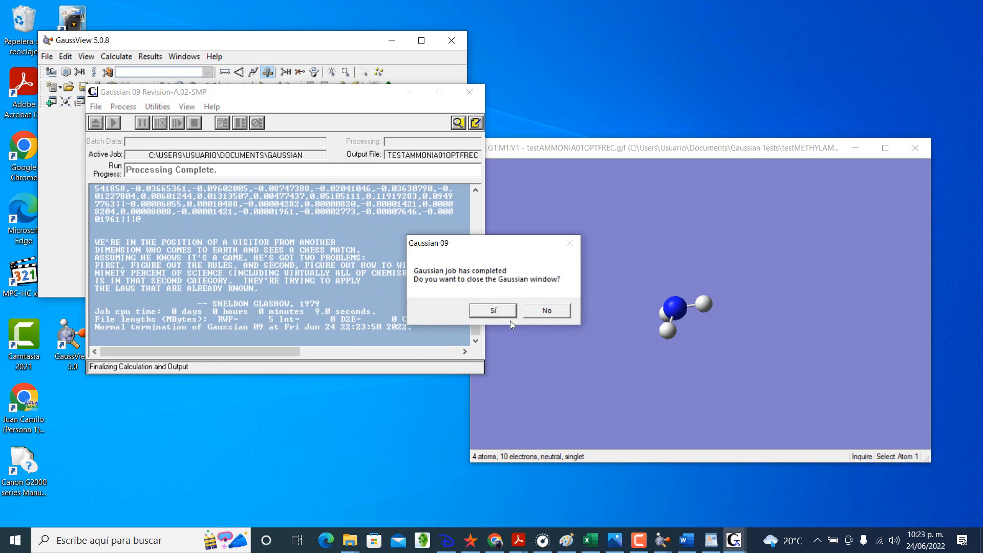
# Step: Close the completed job, open testAMMONIA01OPTFREC.log with intermediate geometries included and display its calculation summary
pyautogui.click(499, 312)
pyautogui.click(113, 237)
pyautogui.click(240, 259)
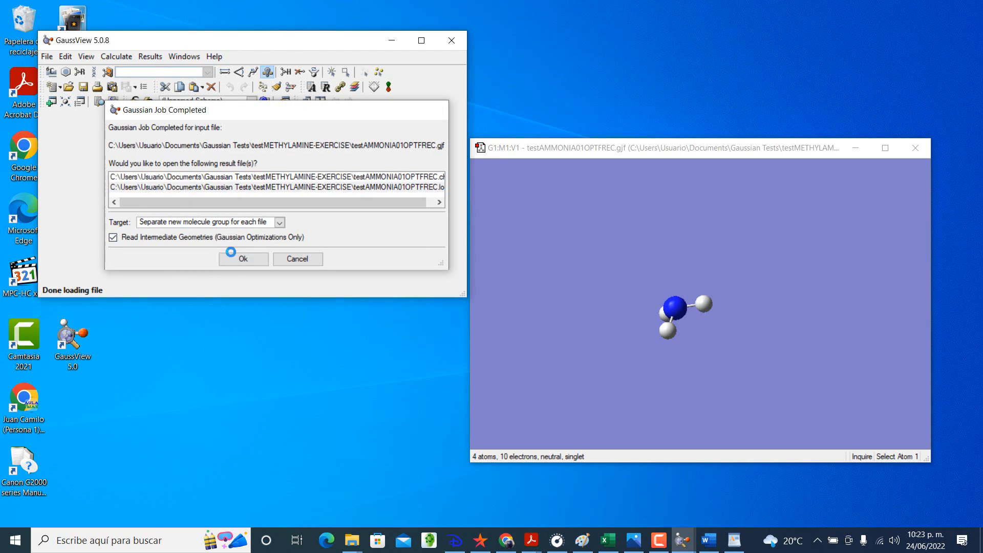
pyautogui.click(150, 56)
pyautogui.click(173, 72)
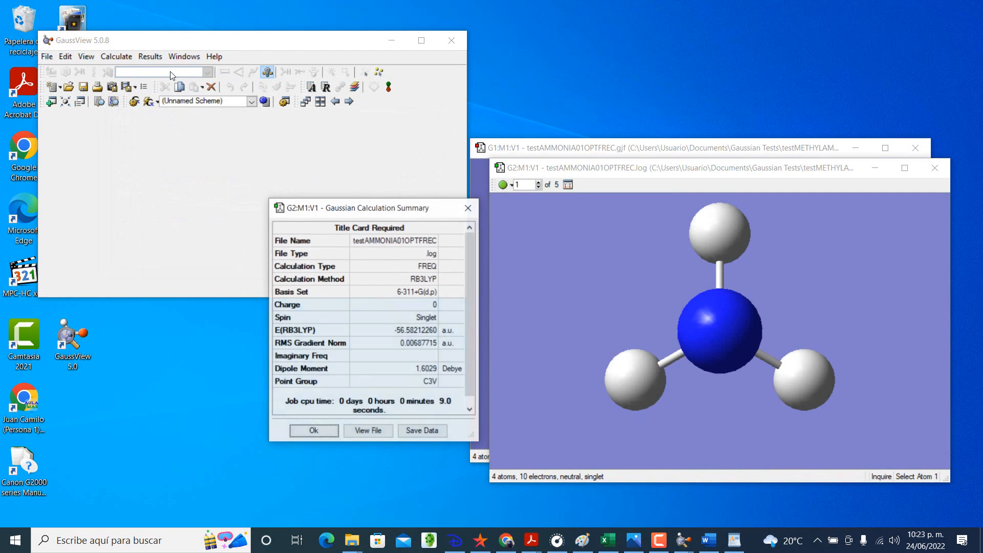
# Step: Widen the calculation summary, switch to the Excel workbook and record ammonia's energy as -56.5821226 in cell C14
pyautogui.moveTo(477, 444); pyautogui.dragTo(503, 442)
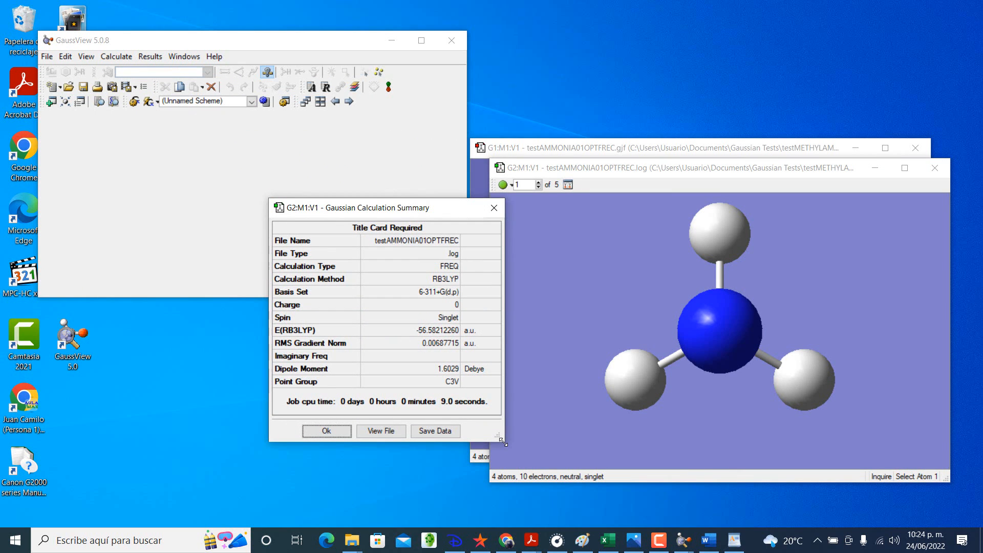
pyautogui.click(607, 540)
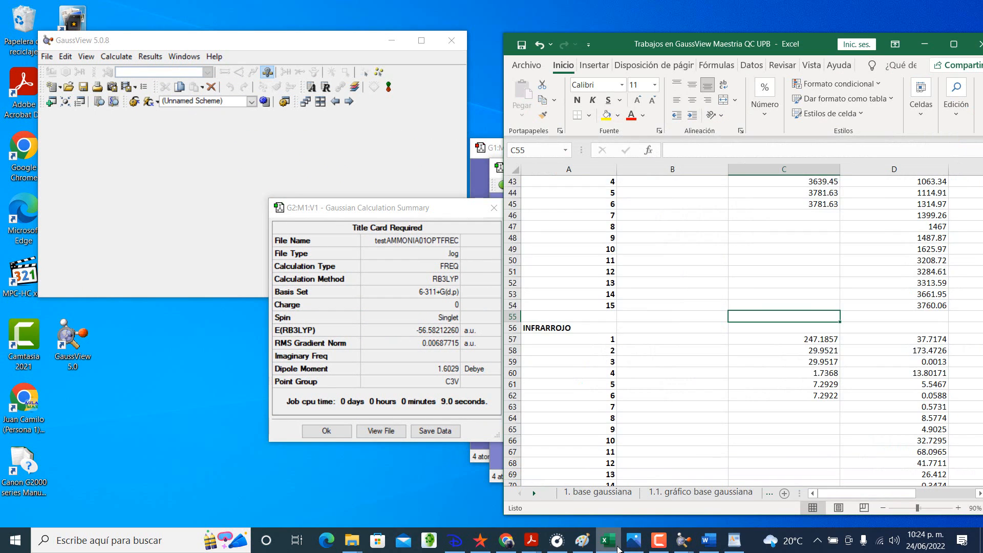
pyautogui.scroll(12, 721, 415)
pyautogui.scroll(1, 721, 416)
pyautogui.click(767, 259)
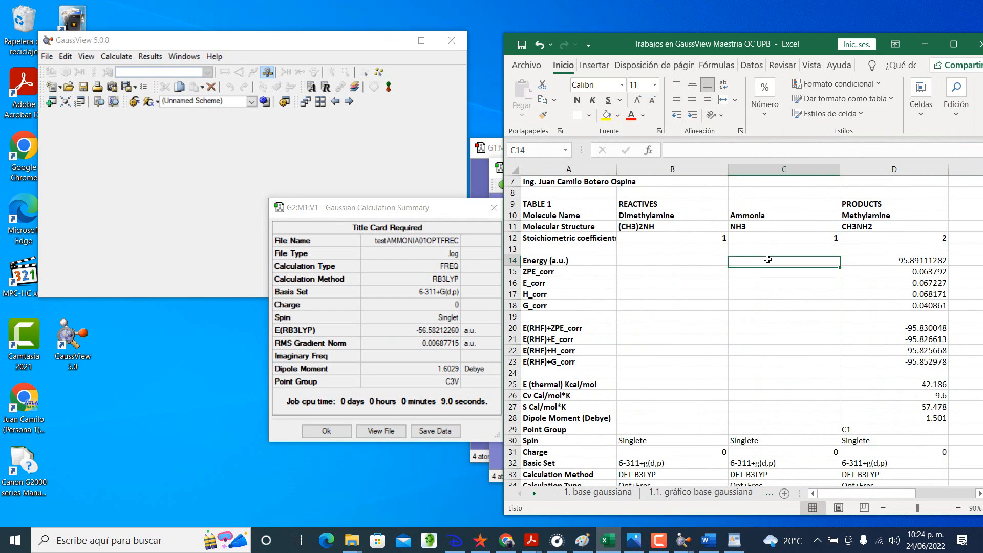
pyautogui.write('-')
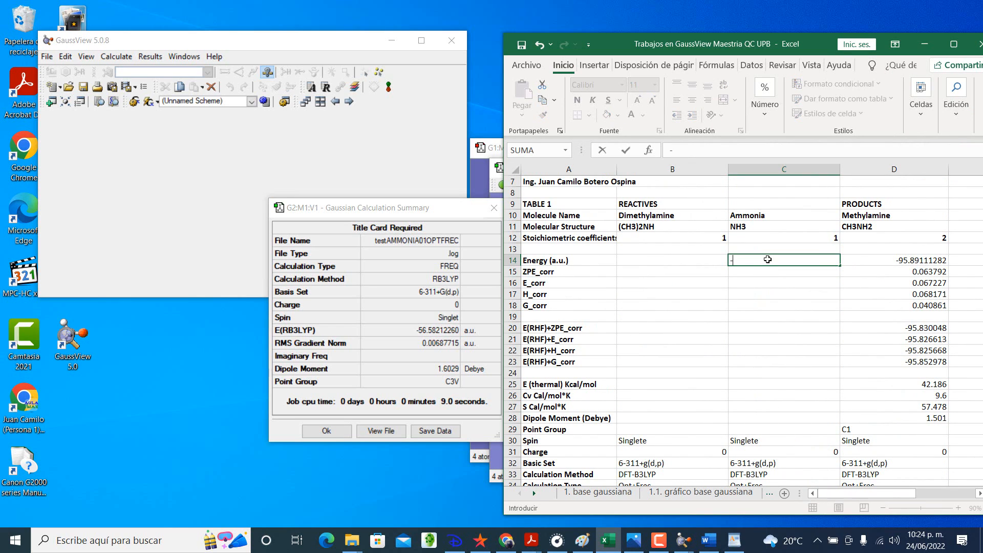
pyautogui.write('56.5821226')
pyautogui.press('Return')
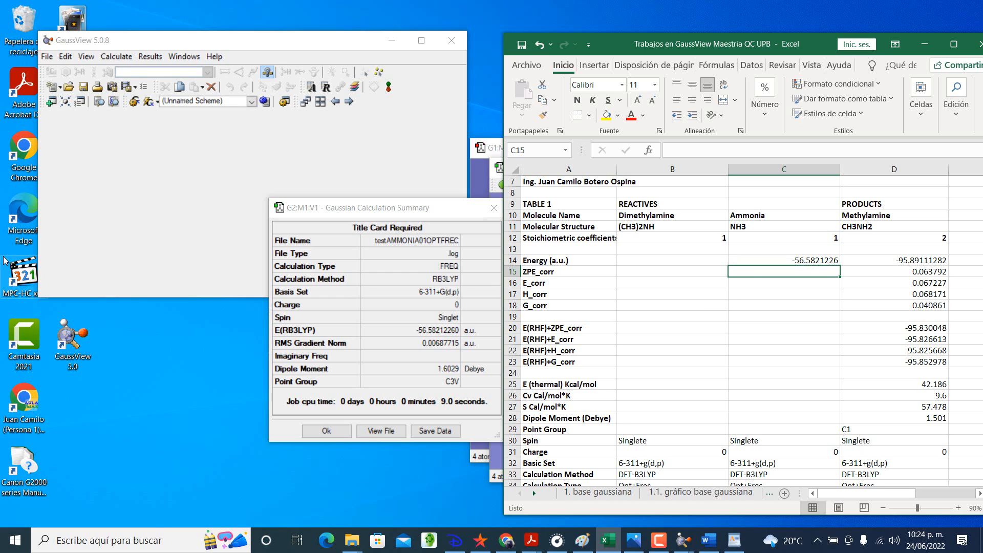
# Step: Record ammonia's dipole moment as 1.6029 and its point group as C3V, and check the remaining calculation settings in its column
pyautogui.click(765, 419)
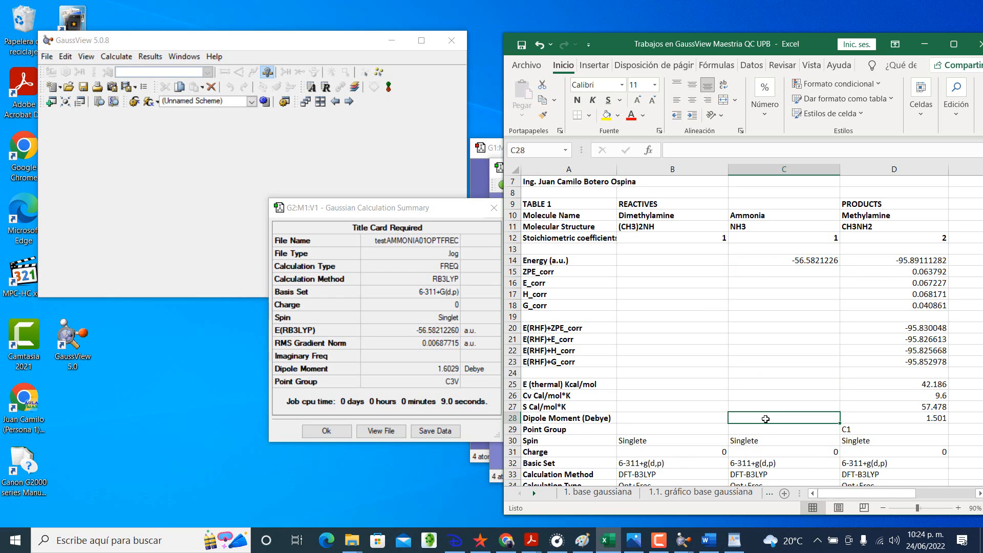
pyautogui.write('1.6029')
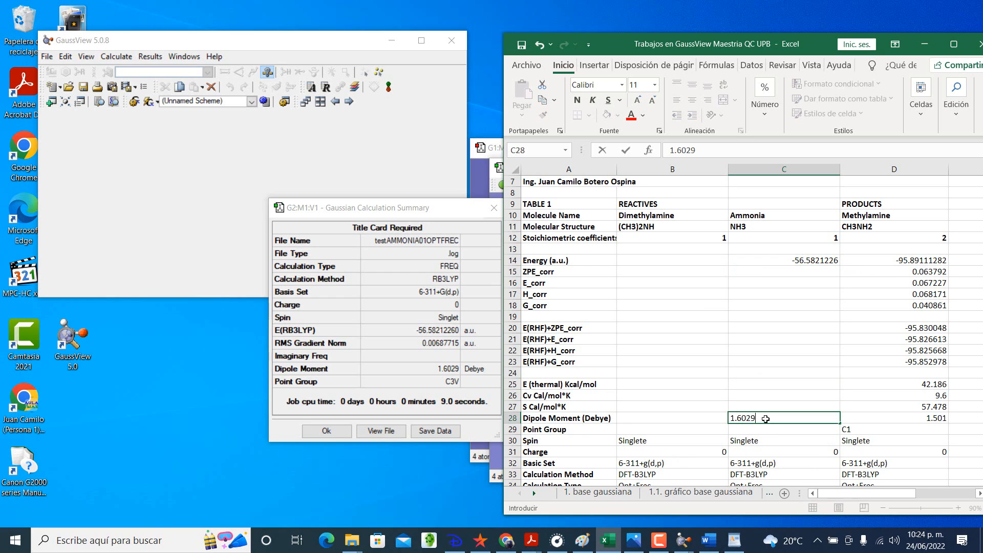
pyautogui.press('Return')
pyautogui.write('C')
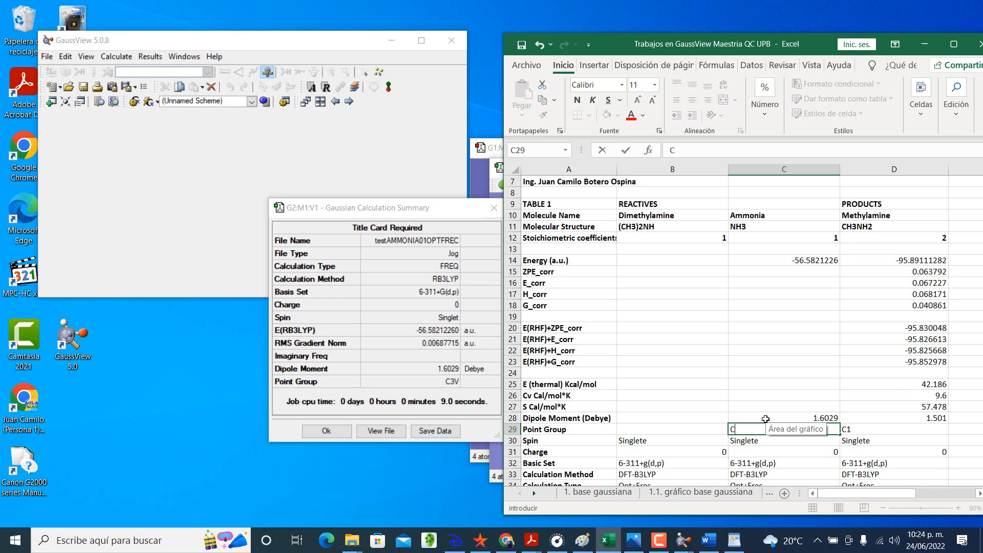
pyautogui.write('3V')
pyautogui.press('Return')
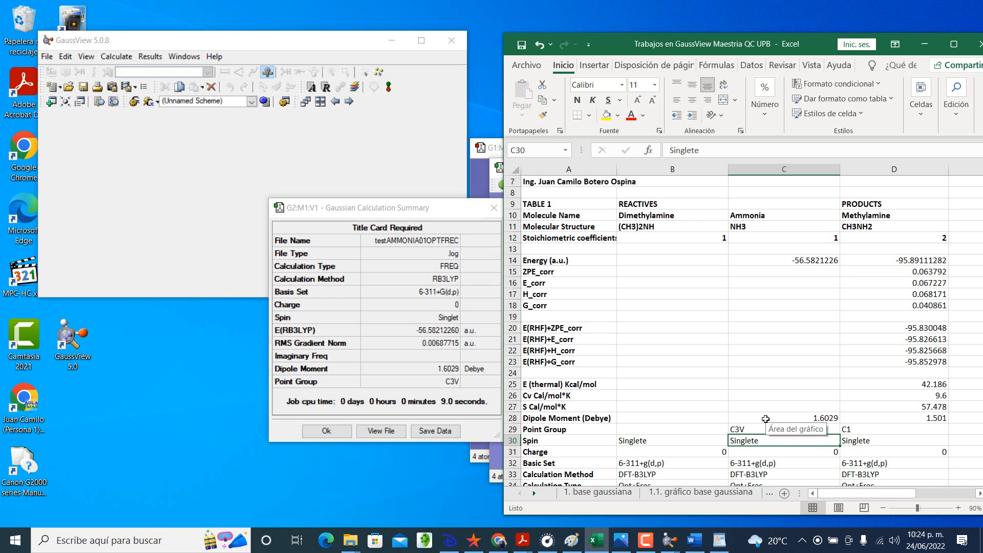
pyautogui.scroll(-2, 765, 418)
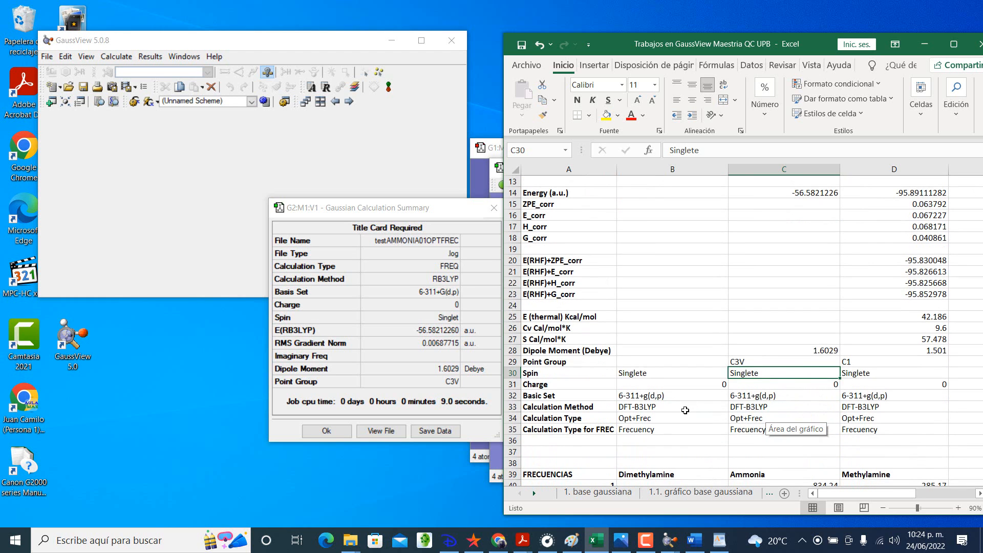
pyautogui.click(749, 407)
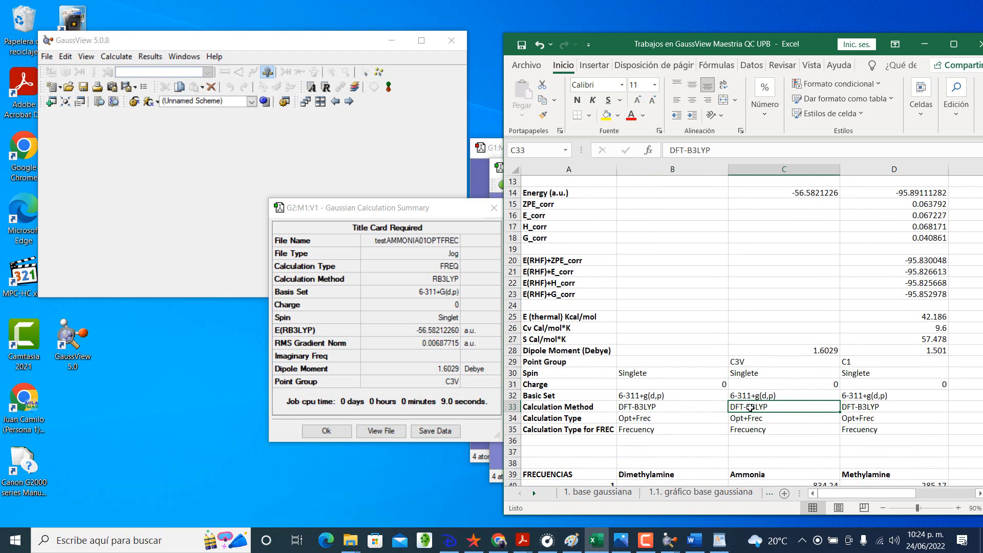
pyautogui.scroll(2, 748, 407)
pyautogui.scroll(-1, 748, 406)
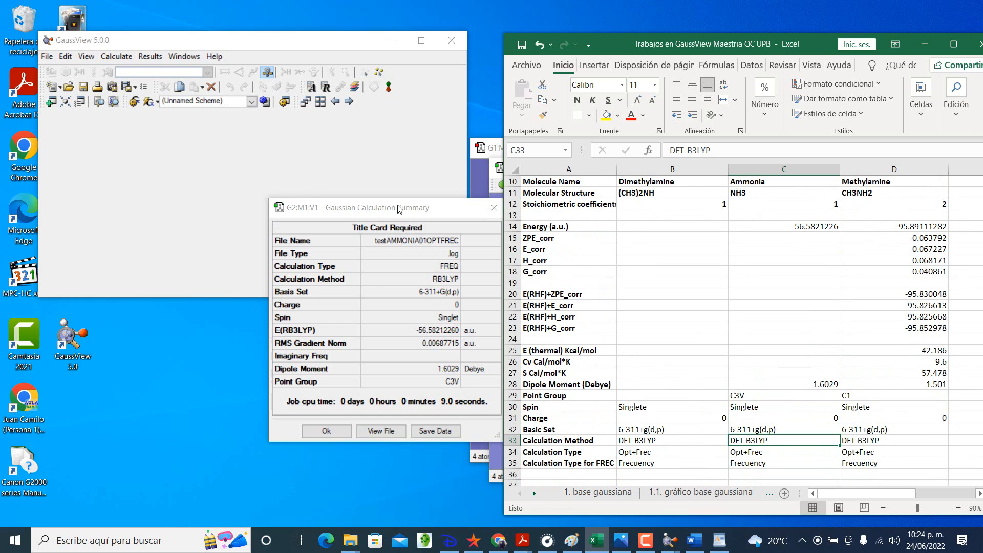
# Step: Close GaussView's calculation summary, open the ammonia results file in WordPad and fit its window beside the workbook
pyautogui.moveTo(398, 208); pyautogui.dragTo(371, 199)
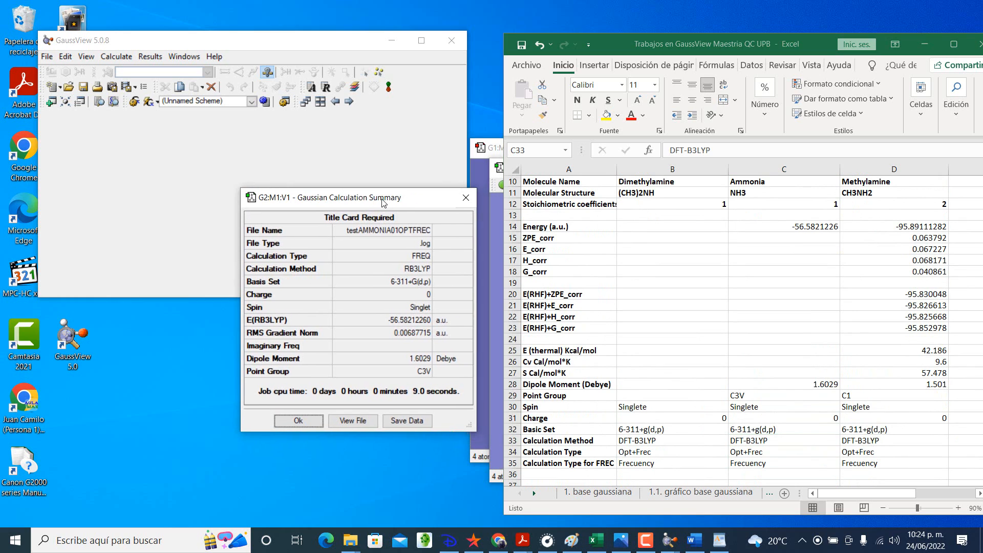
pyautogui.click(466, 199)
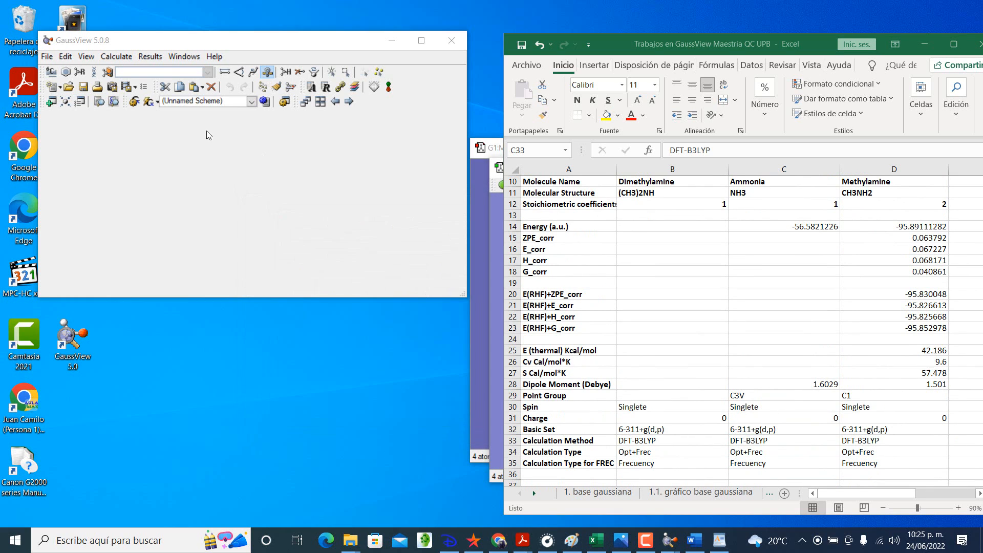
pyautogui.click(150, 56)
pyautogui.click(169, 208)
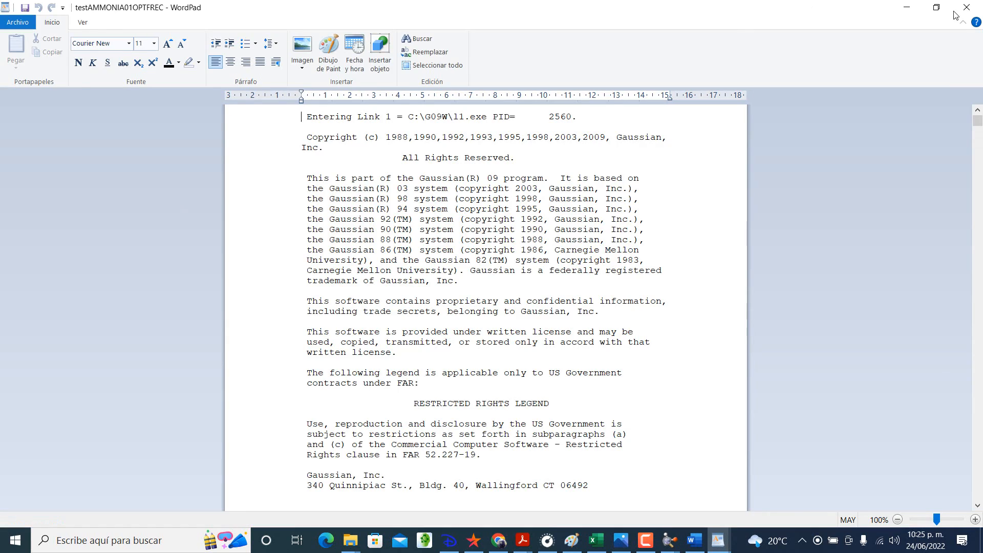
pyautogui.click(935, 7)
pyautogui.moveTo(776, 33); pyautogui.dragTo(431, 20)
pyautogui.moveTo(612, 140); pyautogui.dragTo(499, 164)
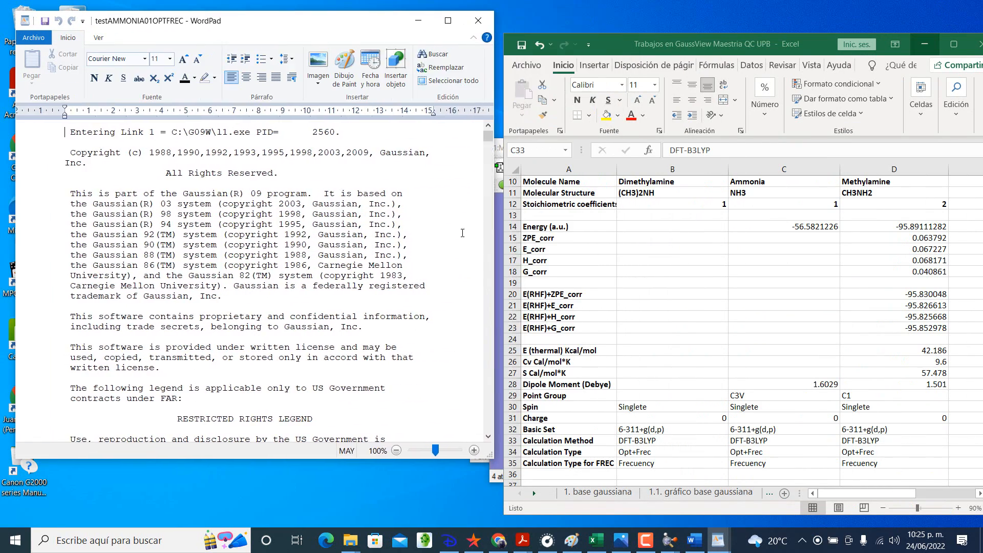
pyautogui.moveTo(309, 461); pyautogui.dragTo(318, 523)
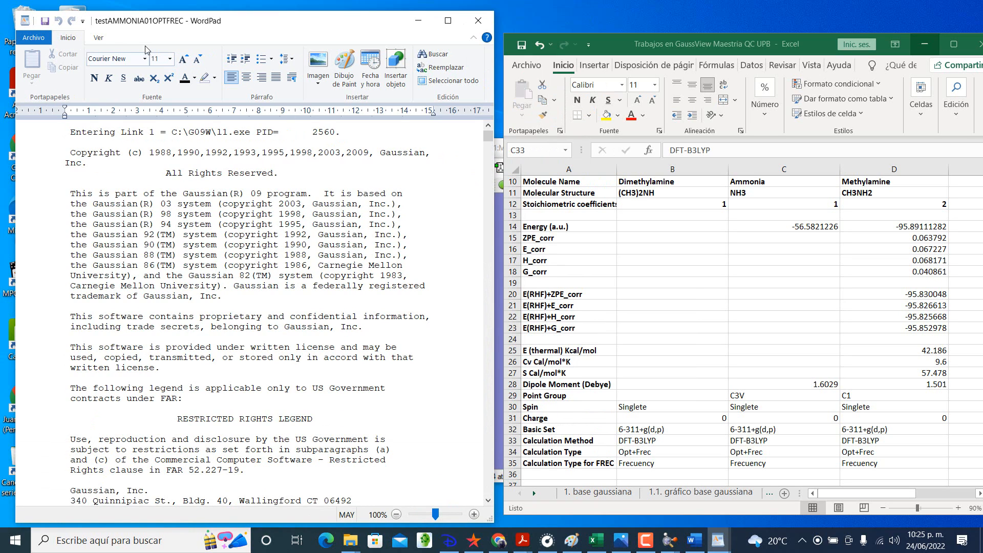
# Step: Search the testAMMONIA01OPTFREC log for "thermochemistry" and bring its zero-point and thermal correction values into view
pyautogui.click(425, 59)
pyautogui.write('THERM')
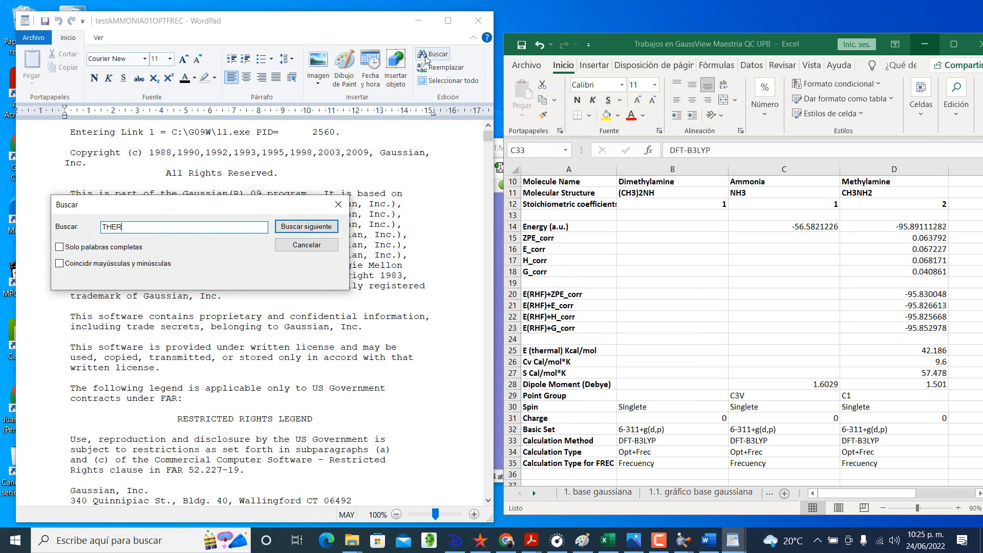
pyautogui.press('BackSpace')
pyautogui.press('BackSpace')
pyautogui.press('BackSpace')
pyautogui.press('BackSpace')
pyautogui.press('BackSpace')
pyautogui.write('thermoche')
pyautogui.press('Return')
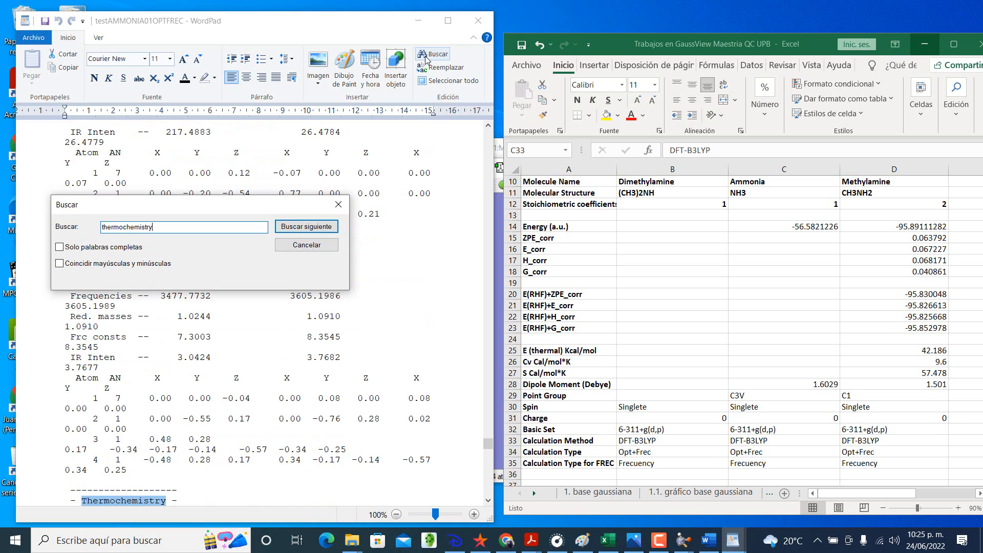
pyautogui.click(338, 204)
pyautogui.scroll(-7, 345, 278)
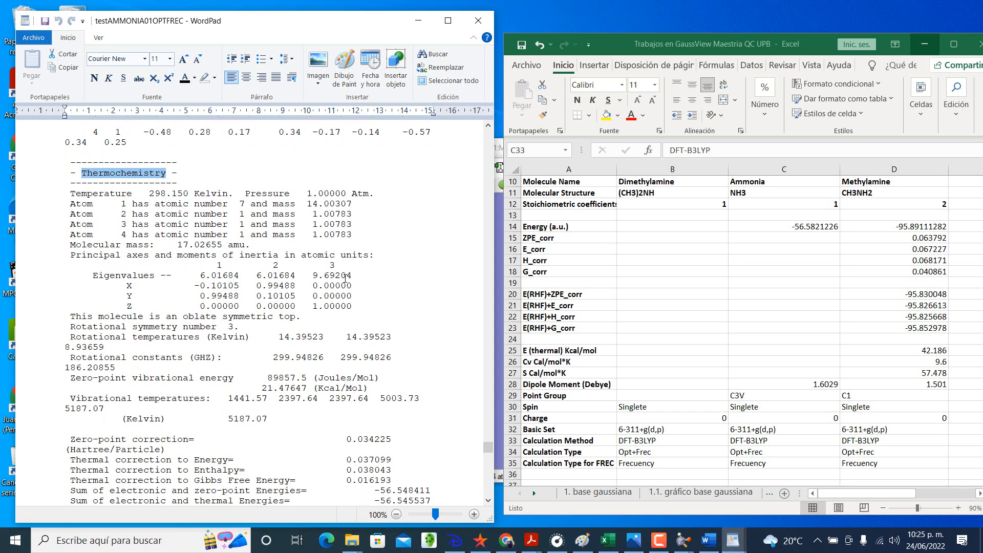
pyautogui.scroll(-1, 345, 277)
# Step: Highlight the Thermochemistry heading in the log in green
pyautogui.click(785, 237)
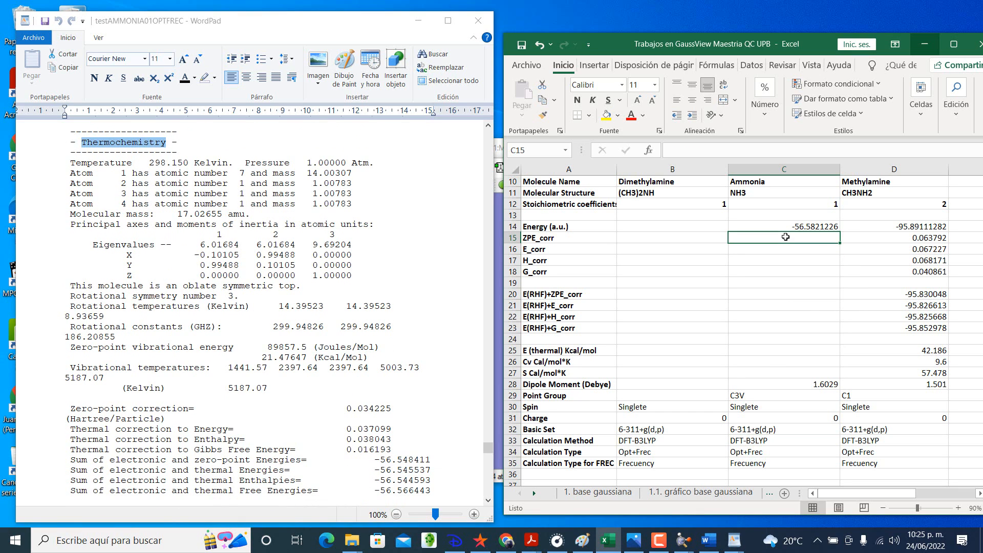
pyautogui.click(362, 408)
pyautogui.click(215, 79)
pyautogui.click(209, 96)
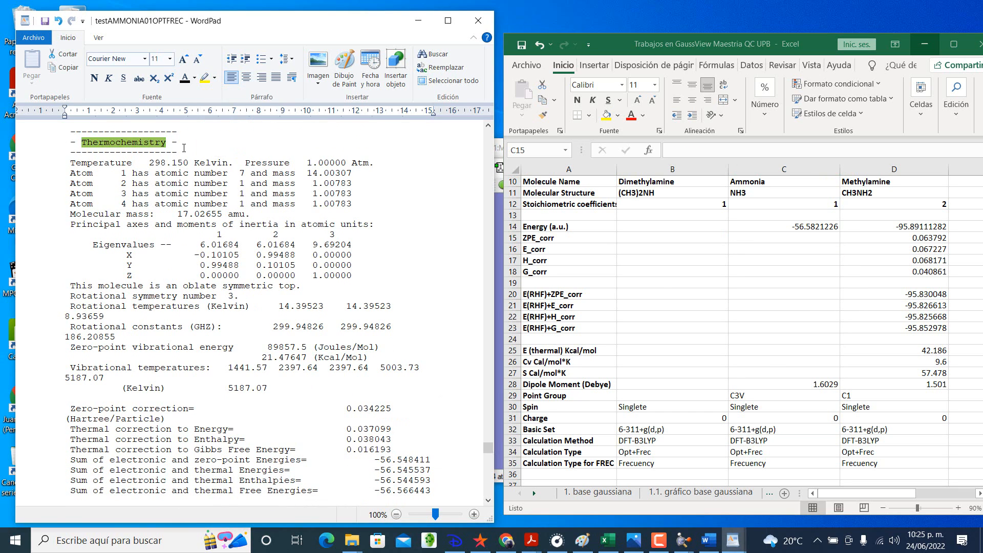
# Step: Highlight in yellow the log lines from the zero-point correction to the sum of electronic and thermal free energies
pyautogui.scroll(-1, 70, 379)
pyautogui.moveTo(70, 378); pyautogui.dragTo(427, 457)
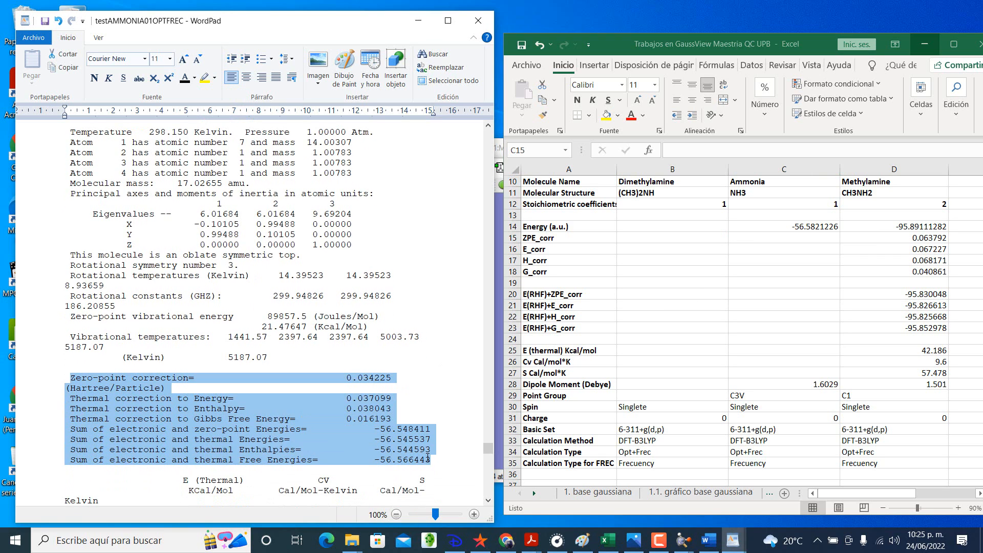
pyautogui.click(205, 78)
pyautogui.click(260, 315)
# Step: Record ammonia's ZPE_corr as 0.034225 and E_corr as 0.037099 in the Excel table
pyautogui.click(807, 238)
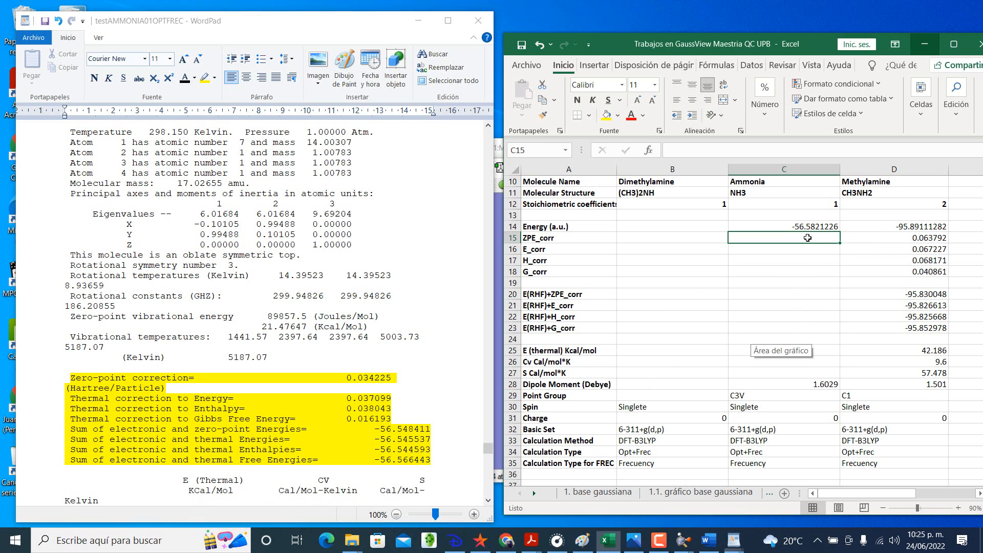
pyautogui.write('0.03')
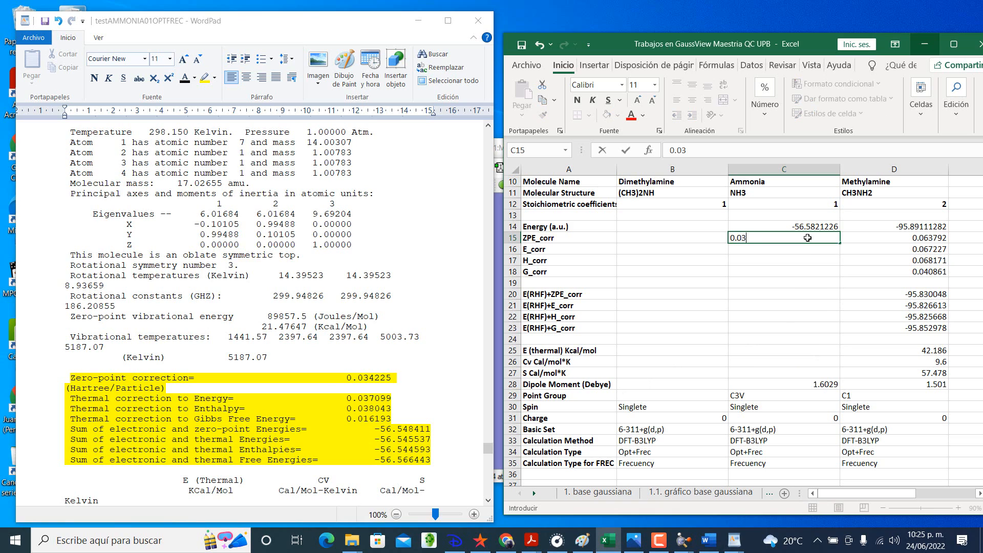
pyautogui.write('4225')
pyautogui.press('Return')
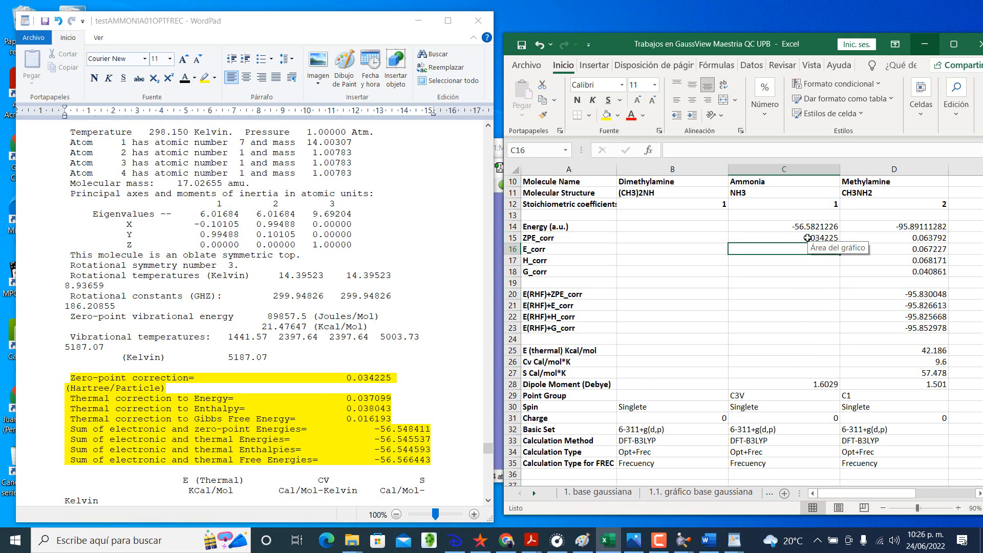
pyautogui.write('.')
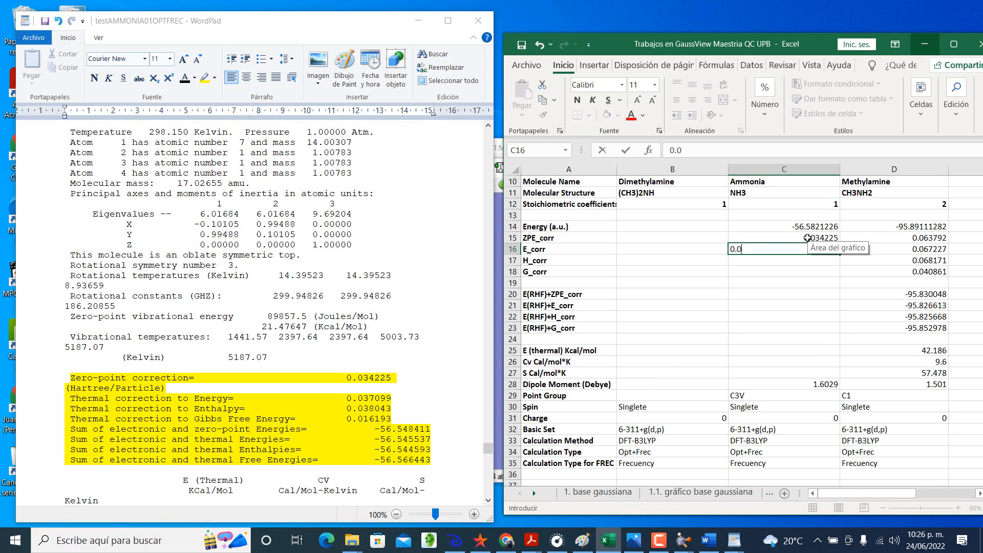
pyautogui.write('037099')
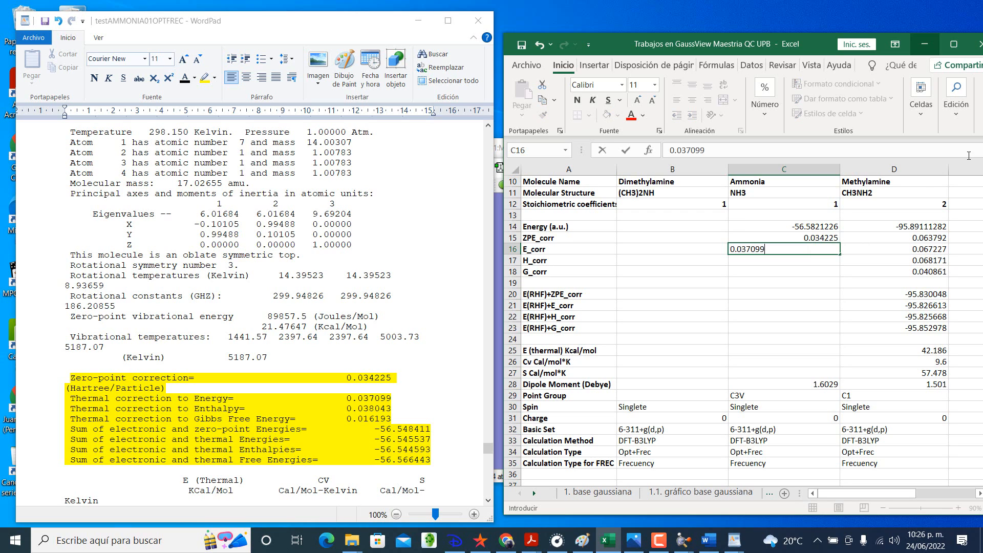
pyautogui.press('Return')
# Step: Record ammonia's H_corr as 0.038043 and G_corr as 0.016193
pyautogui.write('0.038043')
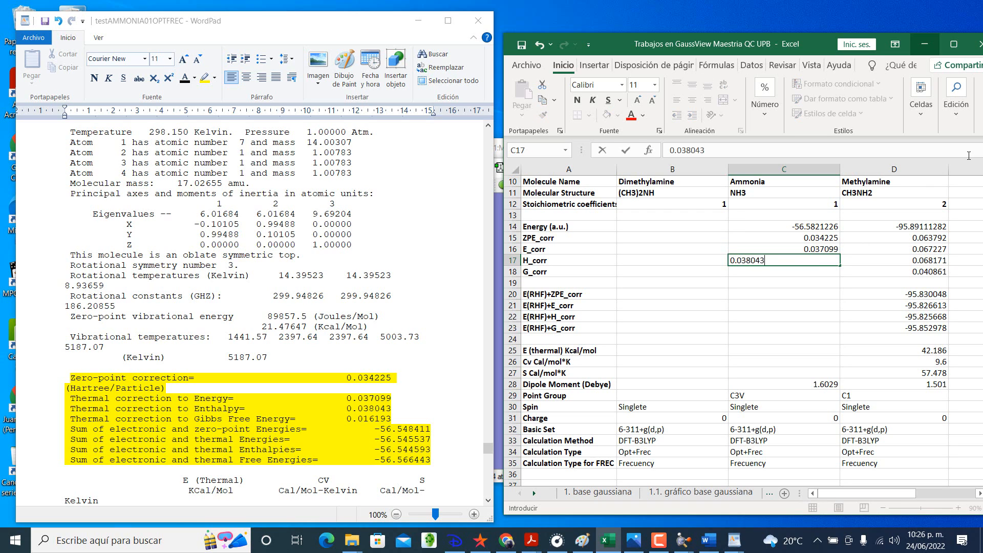
pyautogui.press('Return')
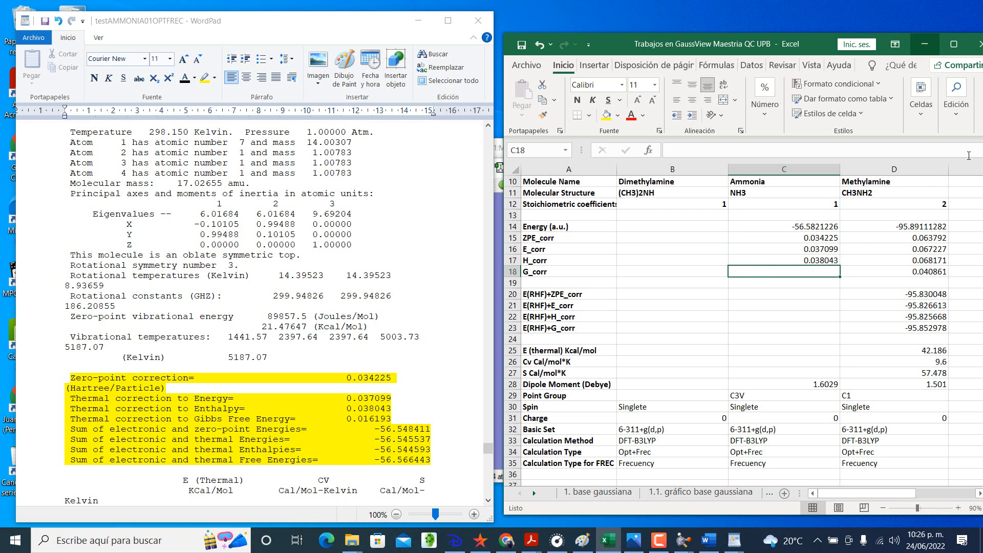
pyautogui.write('0.0161')
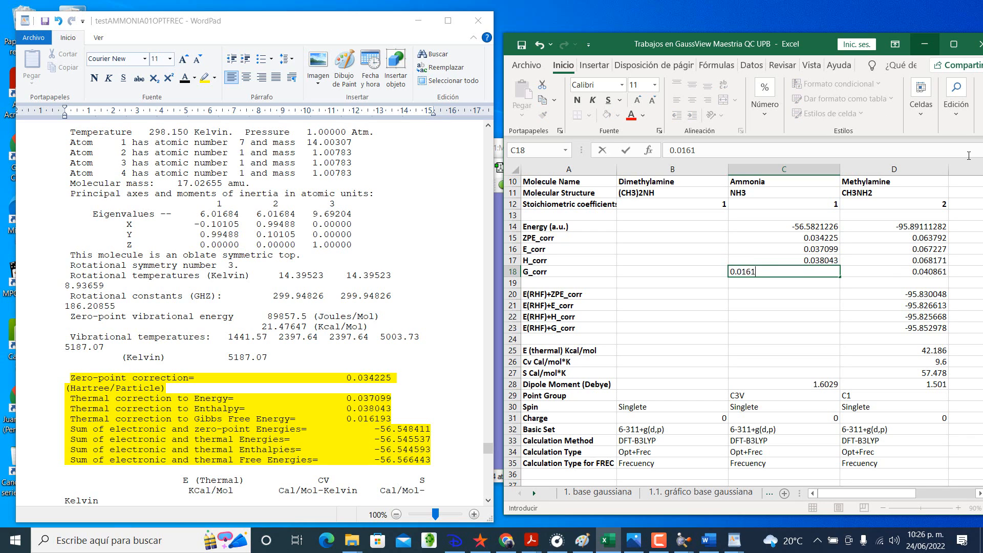
pyautogui.write('93')
pyautogui.press('Return')
pyautogui.press('Return')
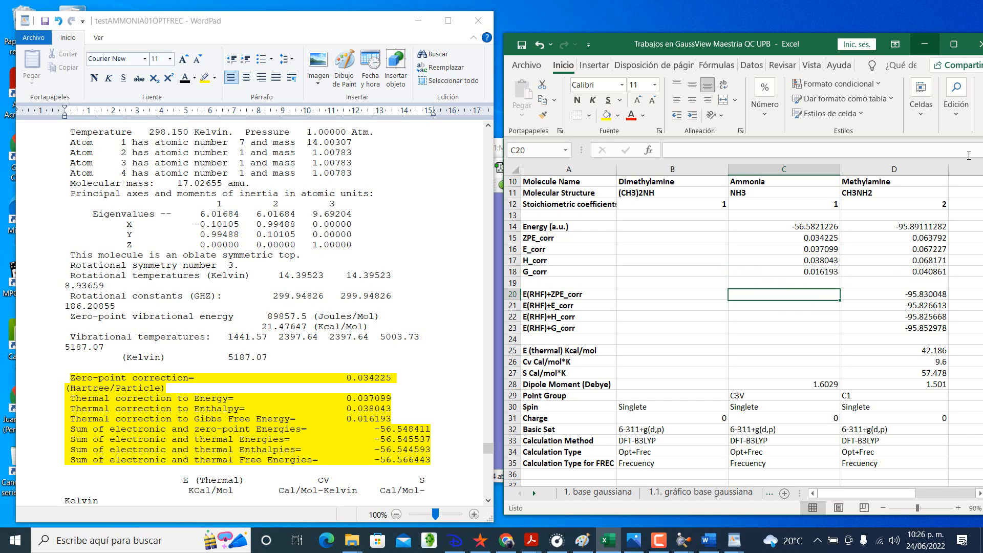
# Step: Record ammonia's E(RHF)+ZPE_corr as -56.548411 and E(RHF)+E_corr as -56.545537 in the Excel table
pyautogui.write('-5')
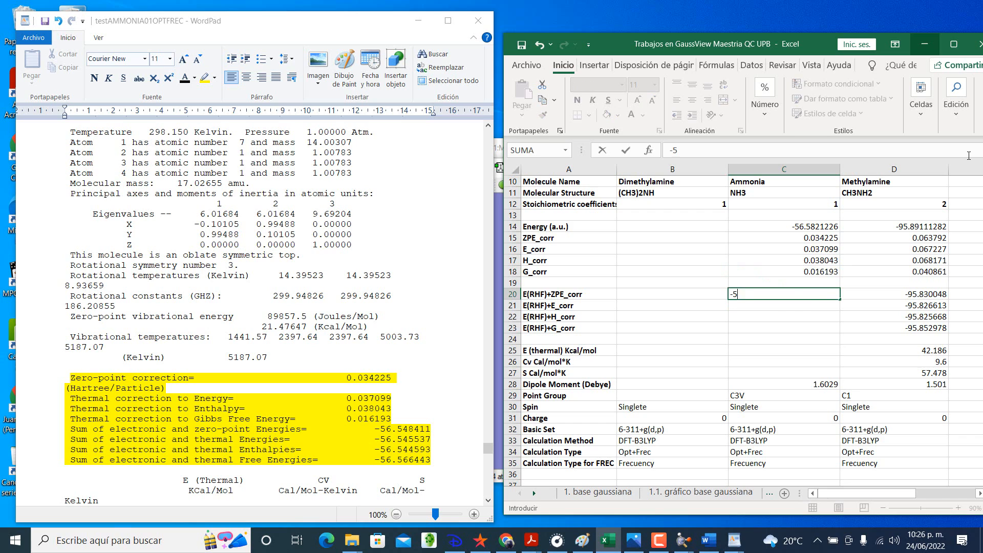
pyautogui.write('6.548411')
pyautogui.press('Return')
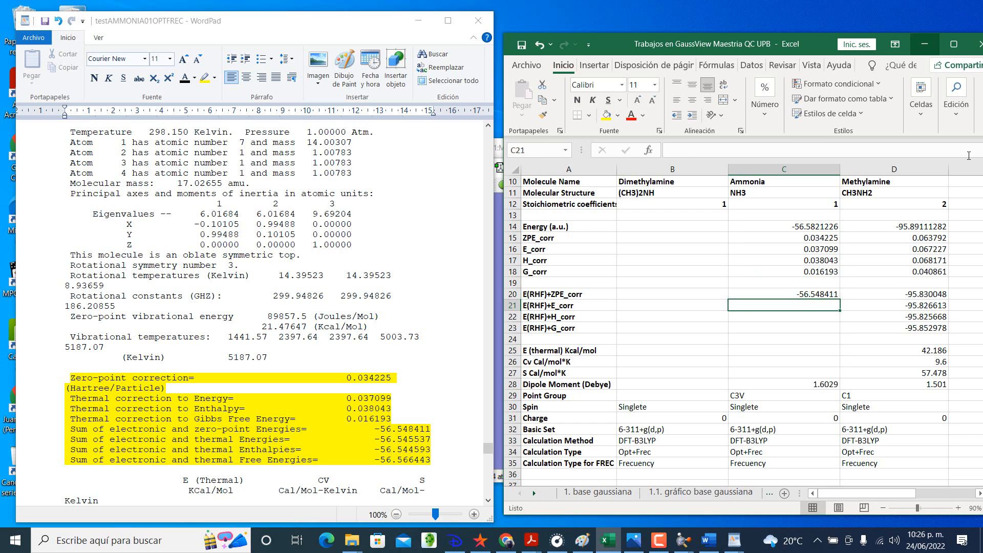
pyautogui.write('-56.5')
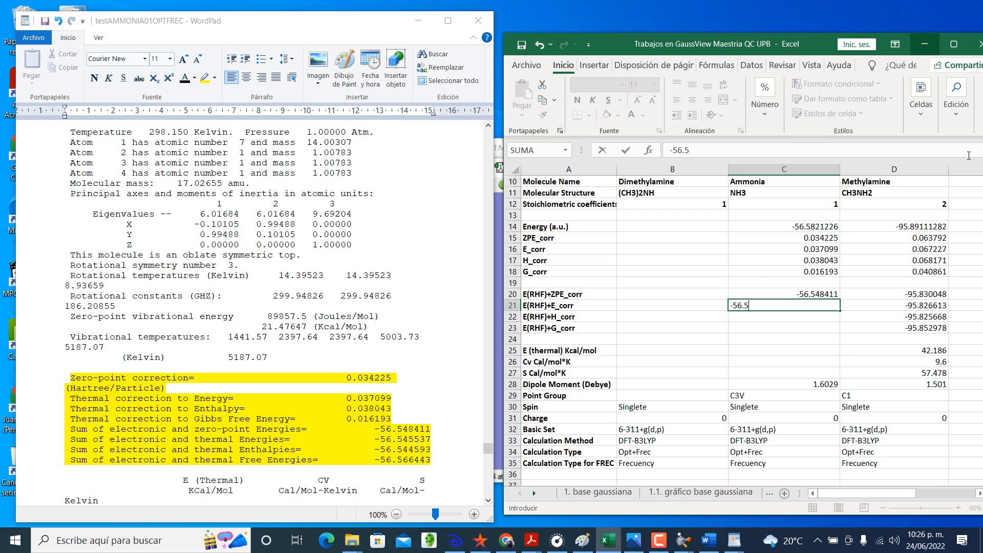
pyautogui.write('45537')
pyautogui.press('Return')
# Step: Record ammonia's E(RHF)+H_corr as -56.544593 and E(RHF)+G_corr as -56.566443
pyautogui.write('-560')
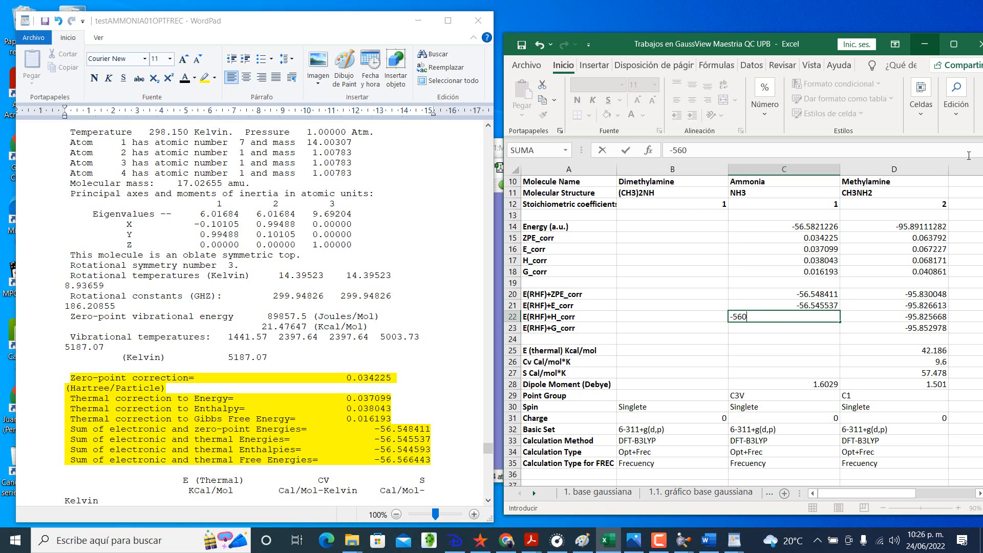
pyautogui.write('544593')
pyautogui.press('Return')
pyautogui.write('-56')
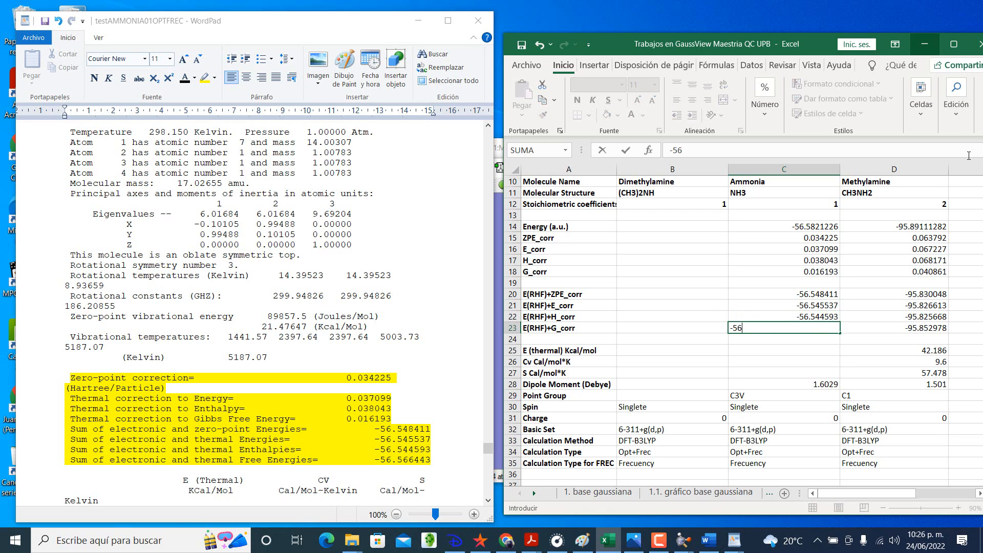
pyautogui.write('.566443')
pyautogui.press('Return')
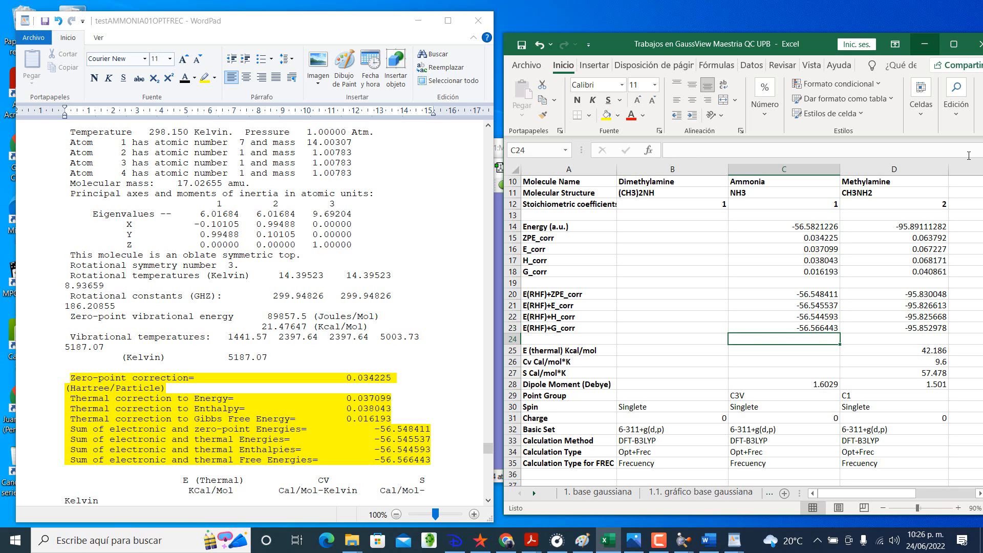
# Step: Record ammonia's total E (thermal) from the log as 23.28 Kcal/mol
pyautogui.press('Return')
pyautogui.press('Return')
pyautogui.press('Up')
pyautogui.scroll(-4, 392, 354)
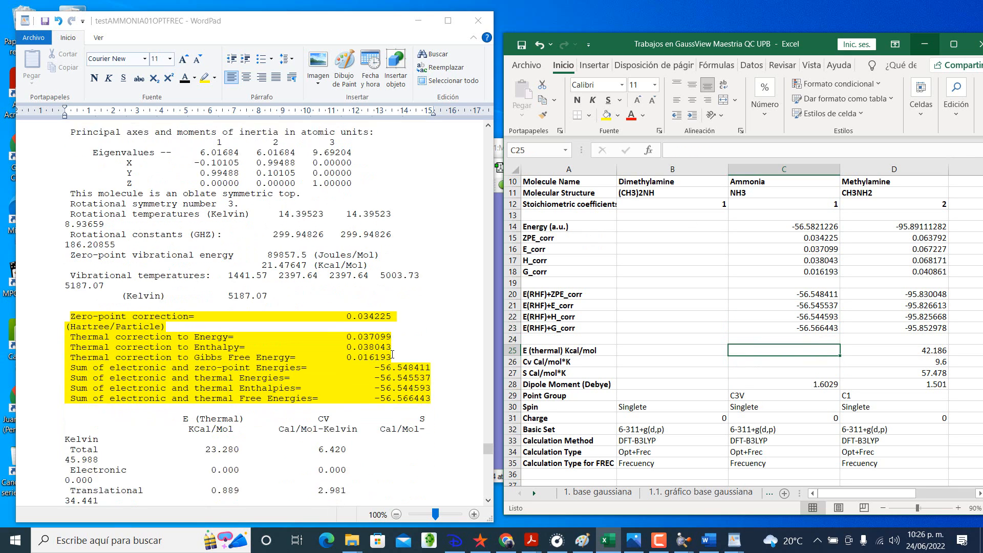
pyautogui.click(381, 356)
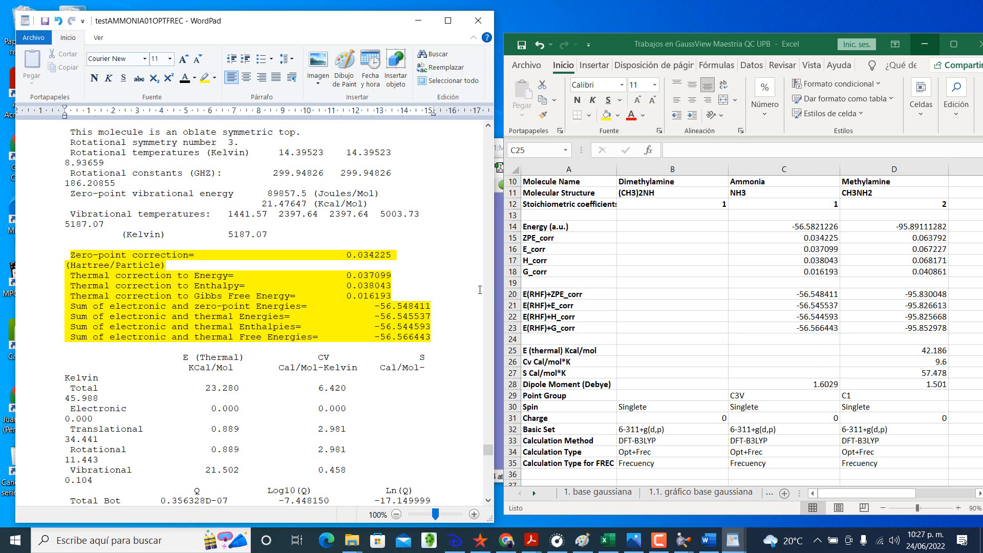
pyautogui.click(816, 350)
pyautogui.write('23.')
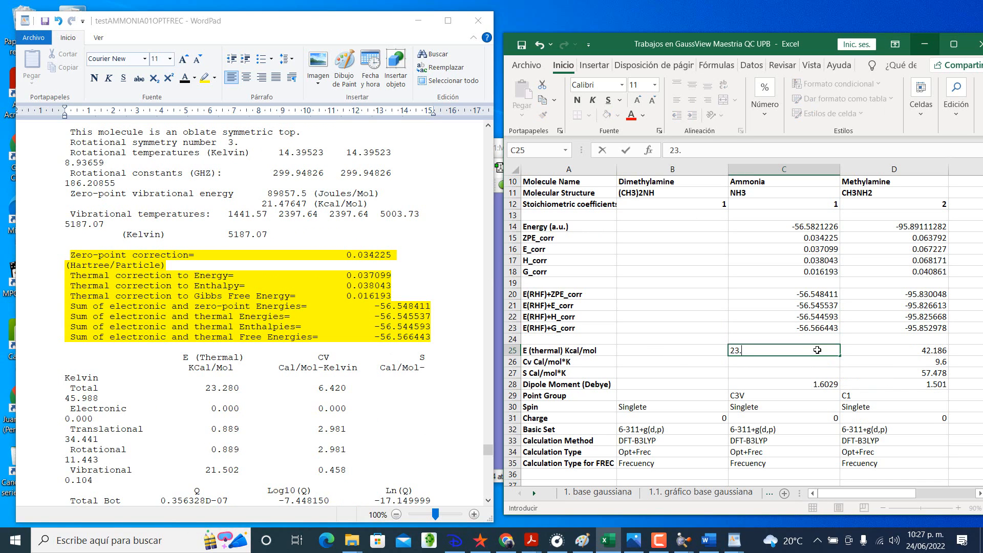
pyautogui.write('28')
pyautogui.press('Return')
# Step: Record ammonia's Cv as 6.420 and S as 45.988 Cal/mol*K
pyautogui.write('6.420')
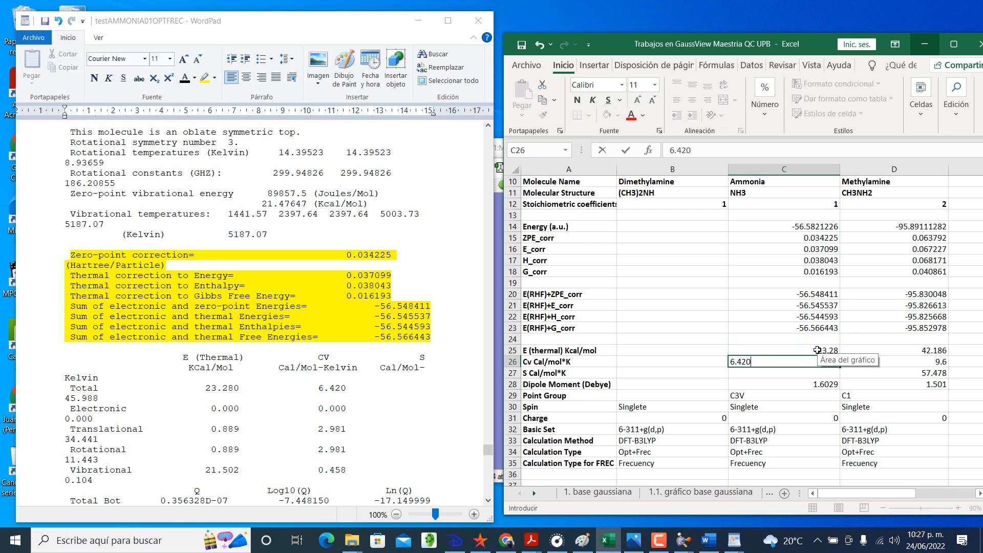
pyautogui.press('Return')
pyautogui.write('45')
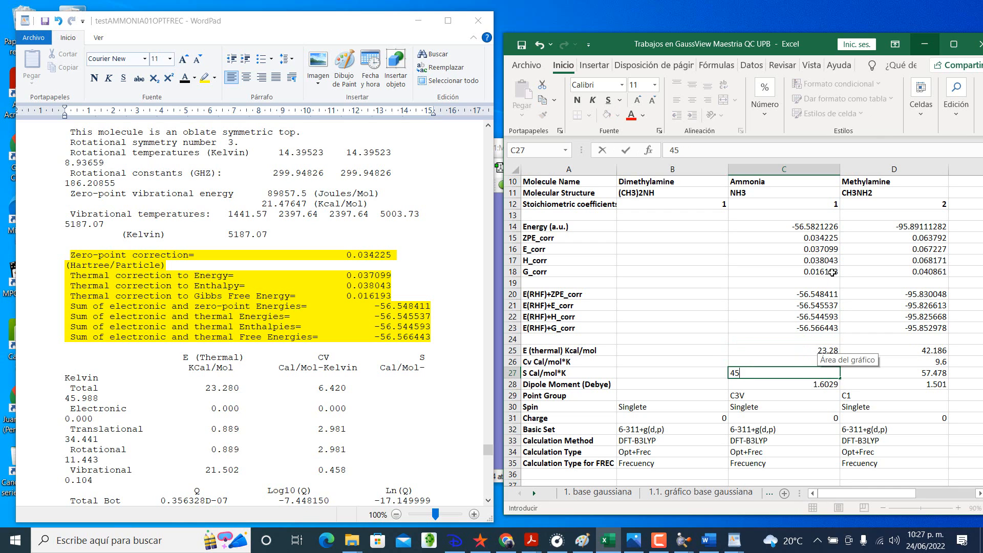
pyautogui.write('.988')
pyautogui.press('Return')
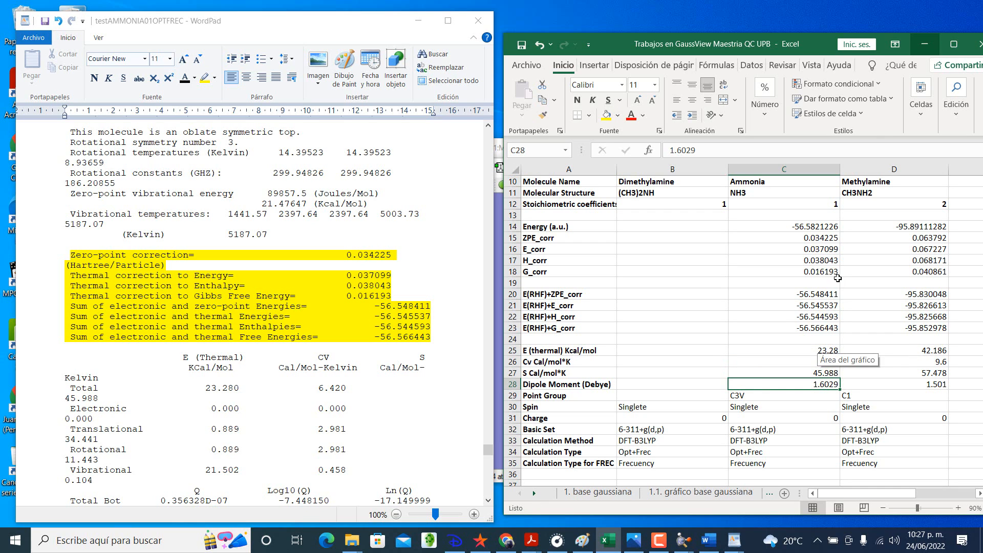
pyautogui.scroll(-7, 785, 323)
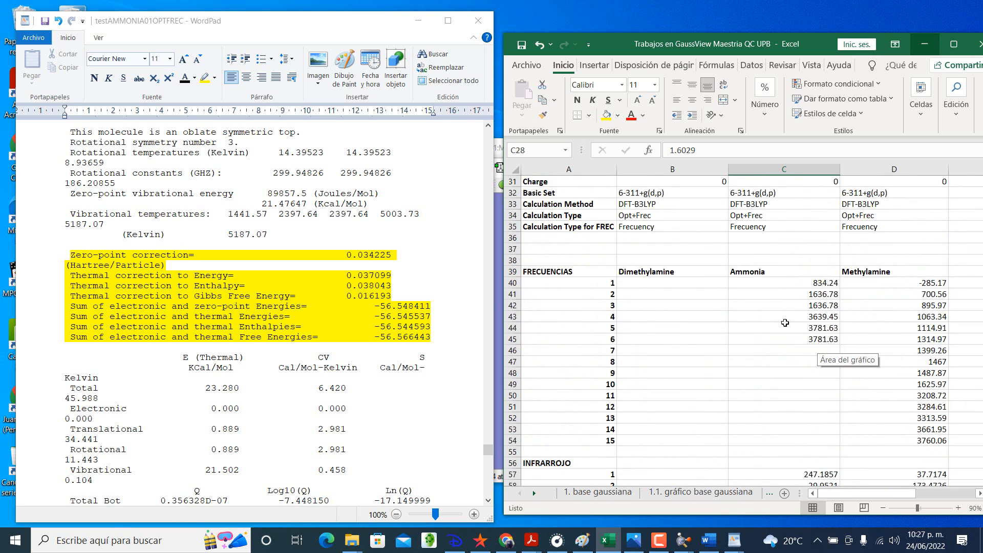
pyautogui.scroll(9, 785, 322)
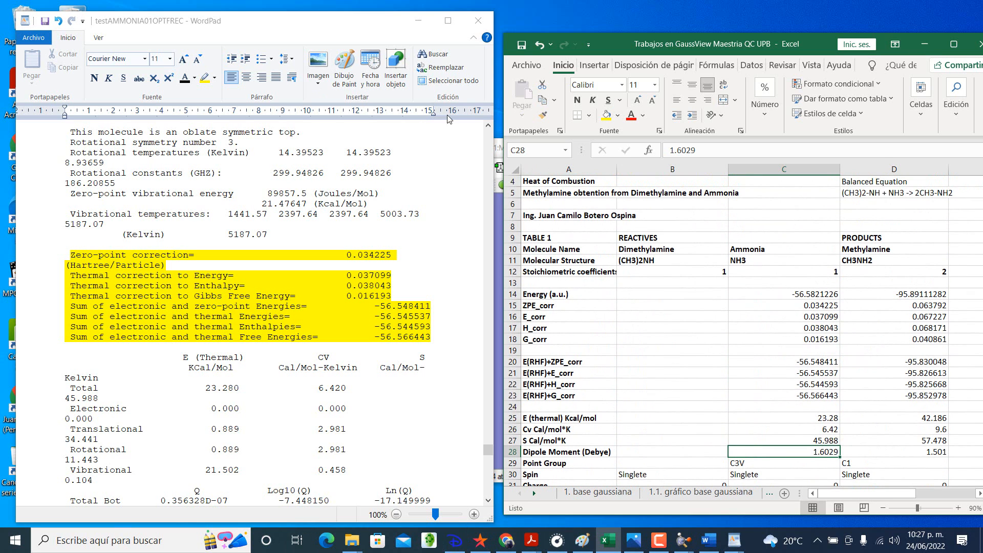
pyautogui.click(635, 299)
pyautogui.scroll(-3, 635, 299)
pyautogui.scroll(3, 635, 299)
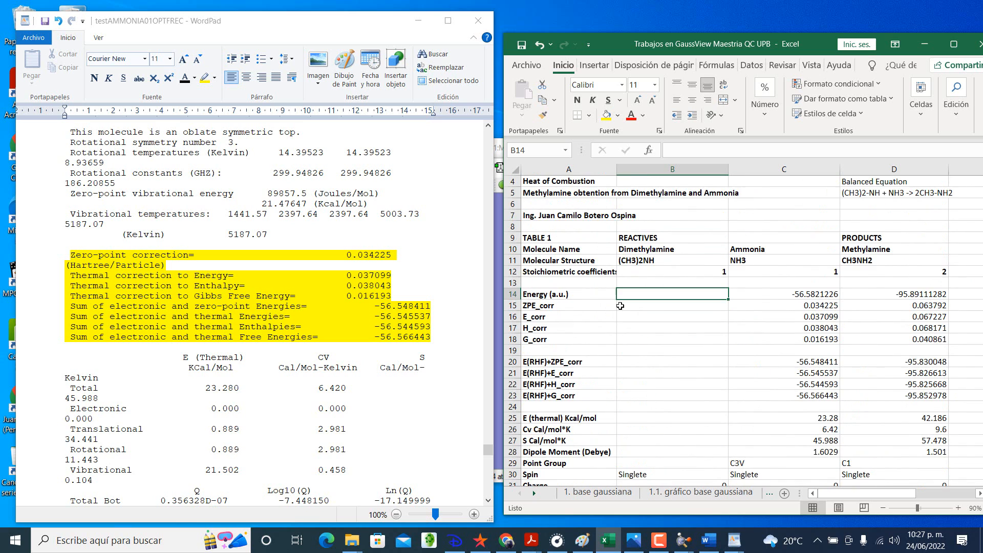
pyautogui.moveTo(900, 294); pyautogui.dragTo(901, 452)
pyautogui.click(765, 115)
pyautogui.click(695, 287)
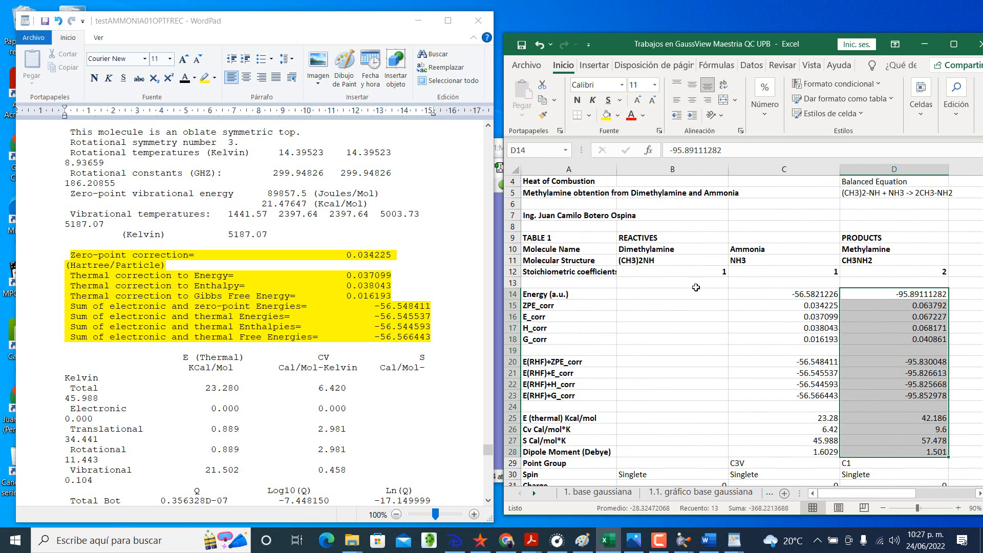
# Step: Format the Energy through Dipole Moment cells of all three molecules as numbers with 7 decimal places
pyautogui.moveTo(665, 294); pyautogui.dragTo(880, 453)
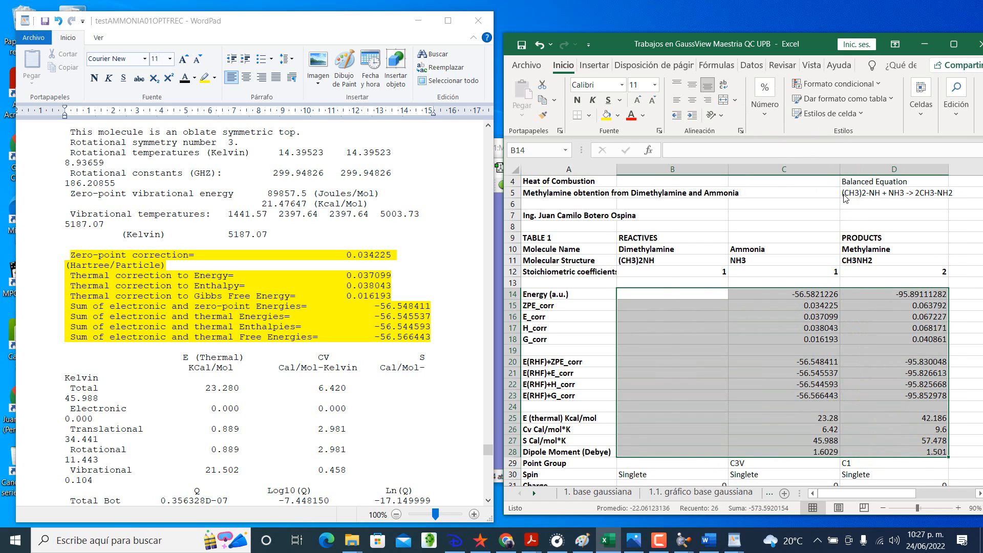
pyautogui.hotkey('ctrl', '1')
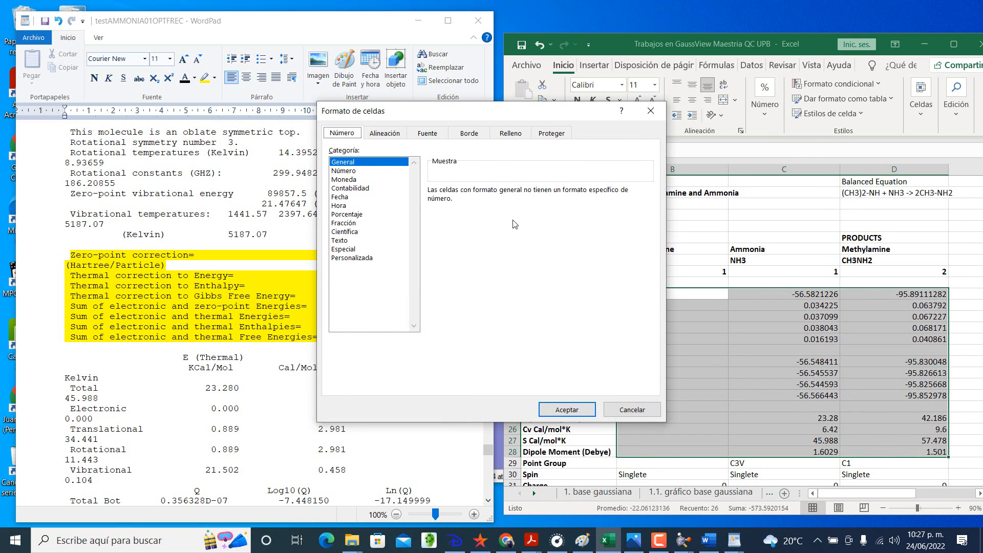
pyautogui.press('Down')
pyautogui.press('Tab')
pyautogui.write('7')
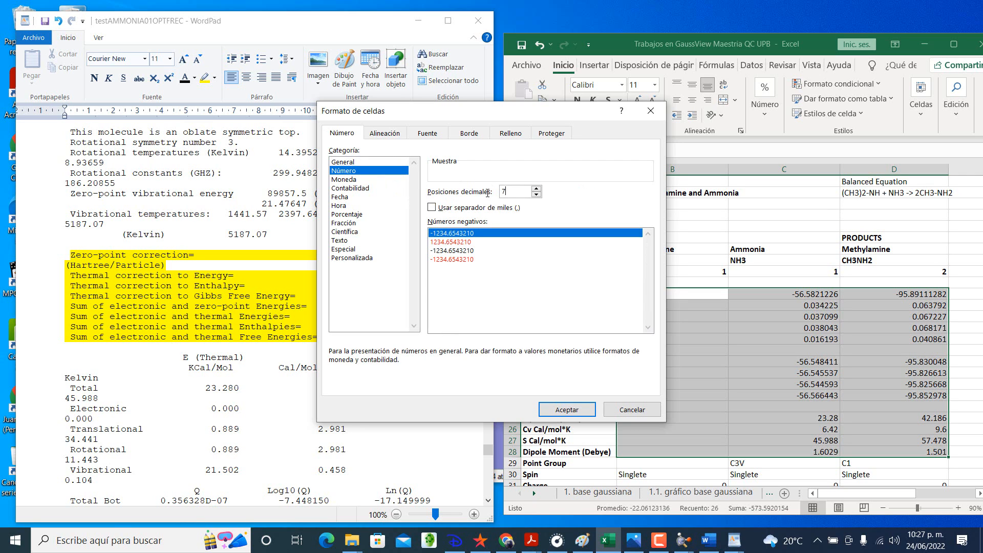
pyautogui.click(564, 411)
pyautogui.click(864, 373)
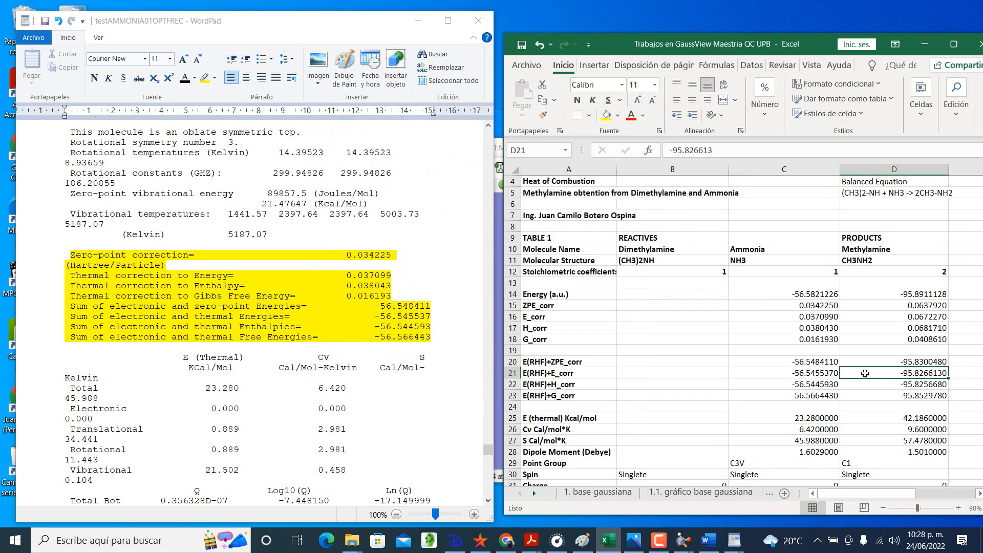
# Step: Save the workbook and select dimethylamine's empty Energy (a.u.) cell
pyautogui.click(521, 45)
pyautogui.scroll(-1, 720, 322)
pyautogui.click(671, 260)
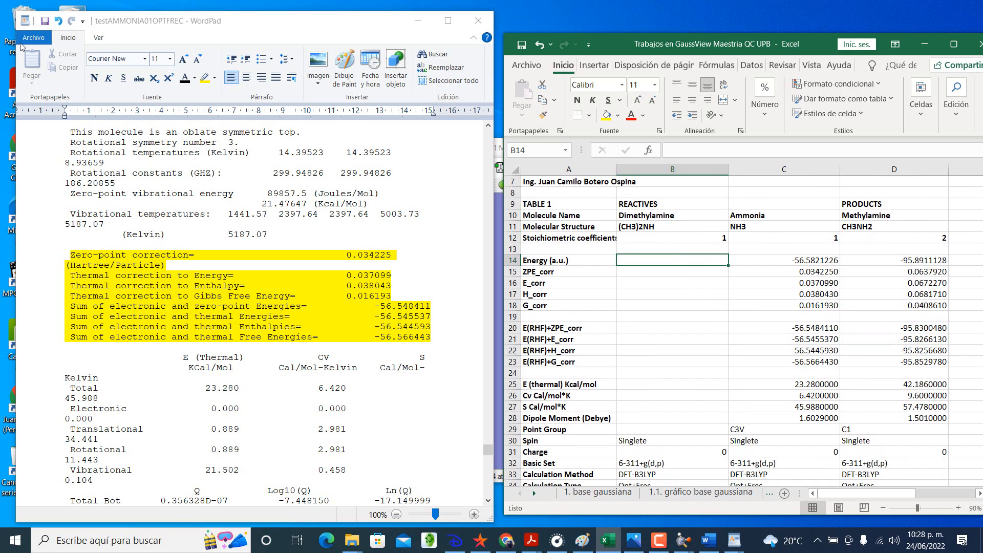
# Step: Save the highlighted ammonia log as rich text file testAMMONIA01OPTFREC in the testMETHYLAMINE-EXERCISE folder
pyautogui.click(42, 36)
pyautogui.click(42, 36)
pyautogui.moveTo(77, 213)
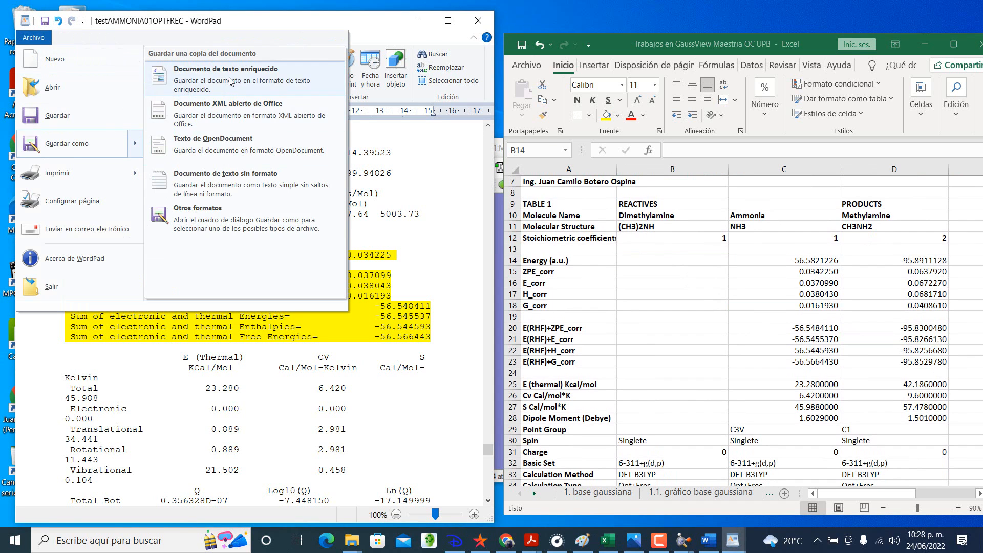
pyautogui.click(231, 82)
pyautogui.scroll(-1, 246, 276)
pyautogui.doubleClick(245, 278)
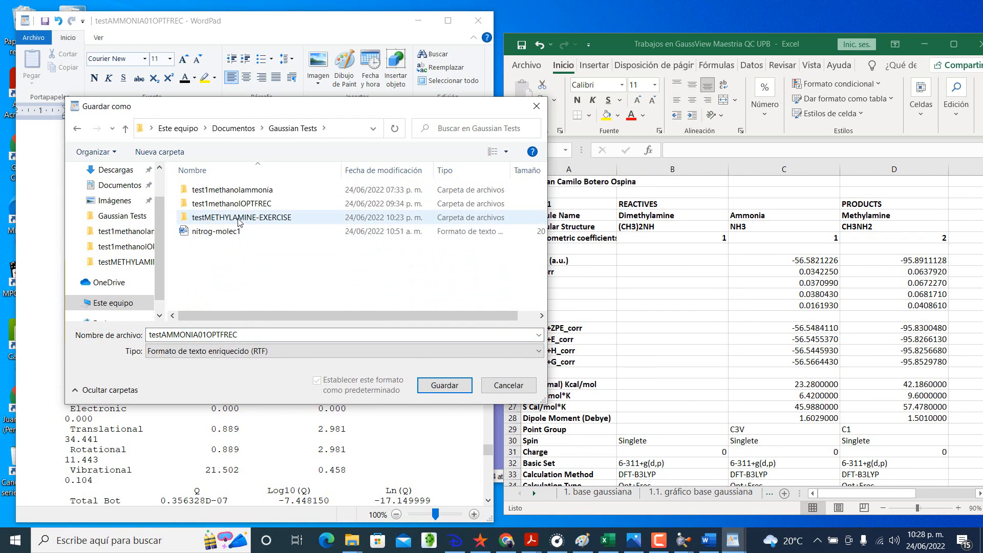
pyautogui.doubleClick(248, 227)
pyautogui.click(444, 385)
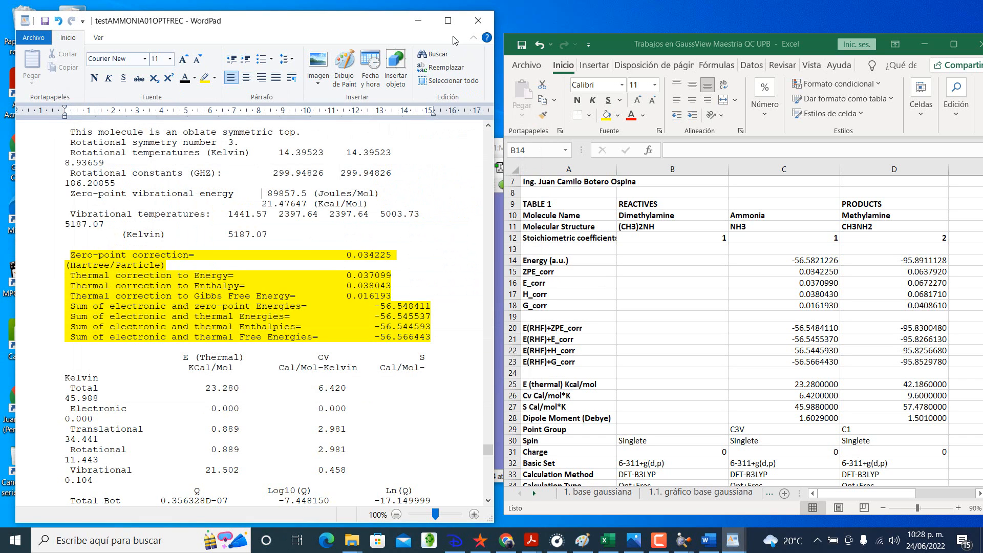
# Step: Switch to GaussView and close the ammonia .log and .gjf molecule windows
pyautogui.click(418, 20)
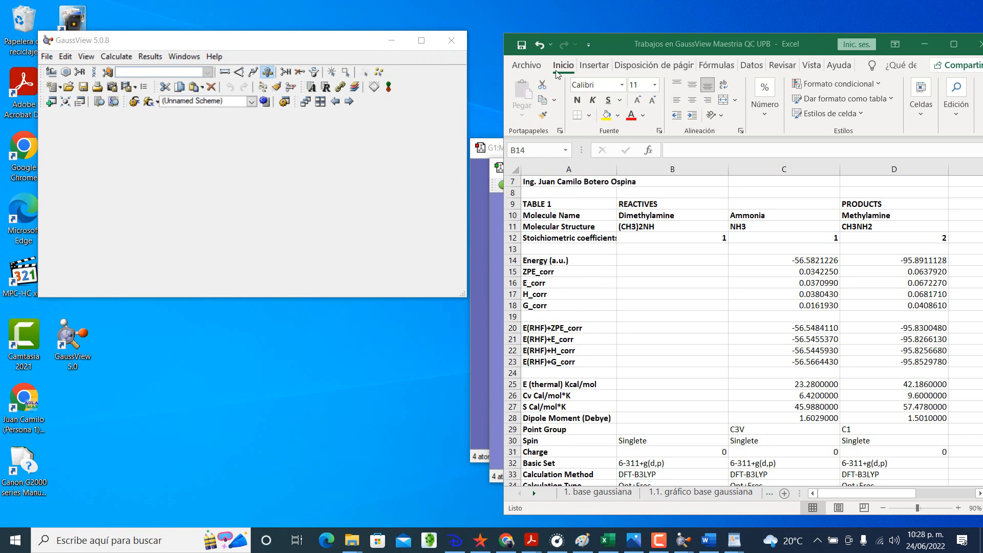
pyautogui.click(927, 46)
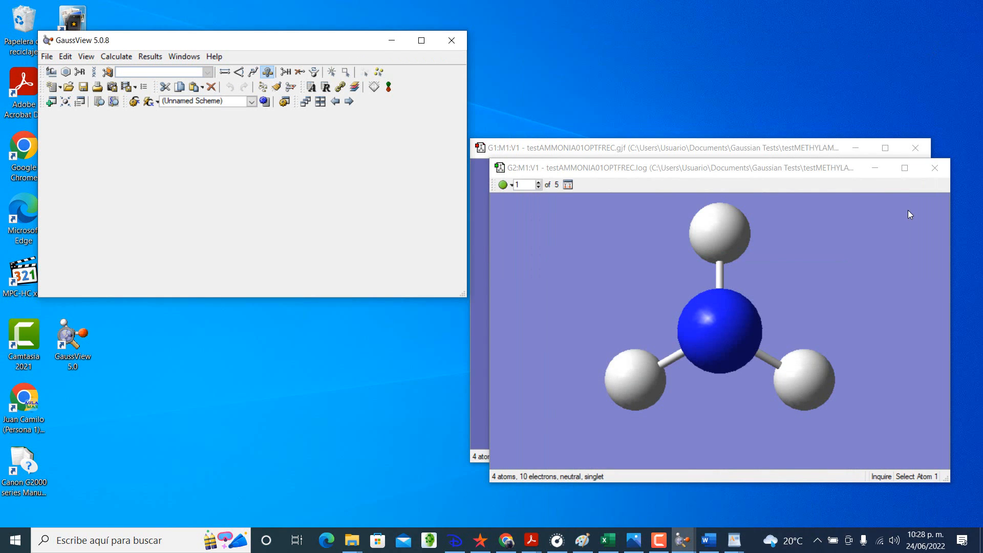
pyautogui.click(934, 168)
pyautogui.click(920, 155)
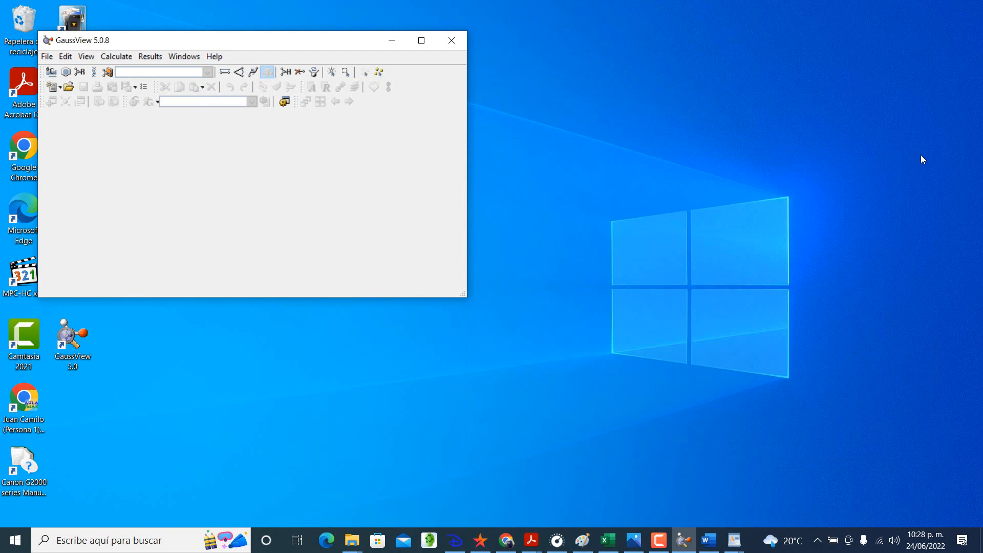
# Step: Create a new molecule group and place a Nitrogen Tetravalent (S-S-S-LP) fragment in it
pyautogui.click(48, 56)
pyautogui.moveTo(71, 74)
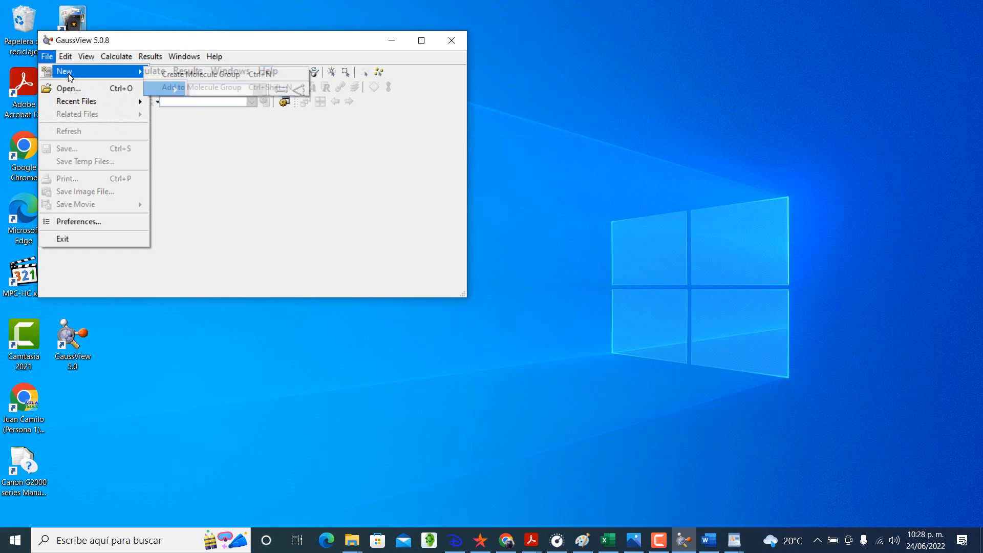
pyautogui.click(164, 75)
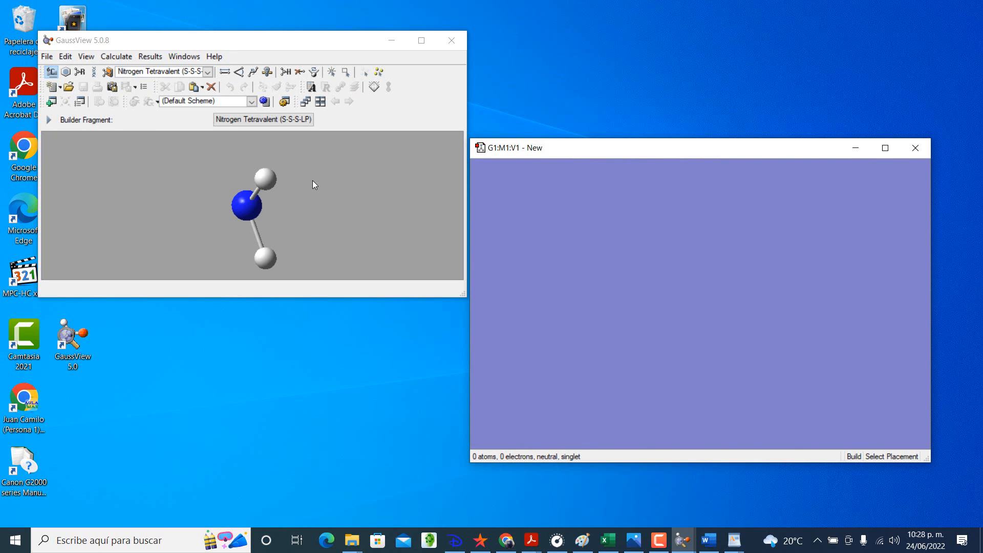
pyautogui.click(676, 296)
pyautogui.moveTo(752, 292); pyautogui.dragTo(686, 197)
# Step: Replace two of the nitrogen's hydrogens with Carbon Tetrahedral fragments to build dimethylamine
pyautogui.click(51, 72)
pyautogui.click(239, 60)
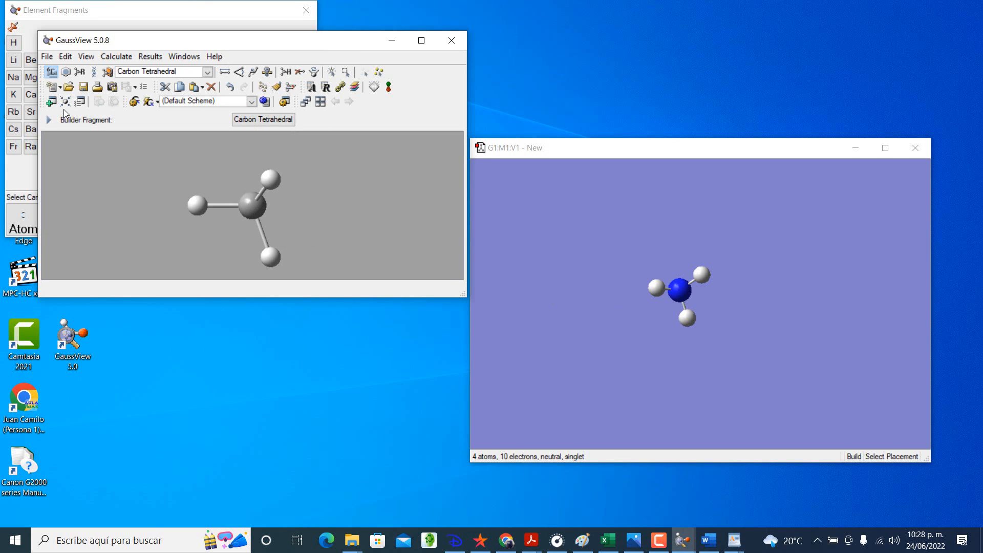
pyautogui.click(51, 72)
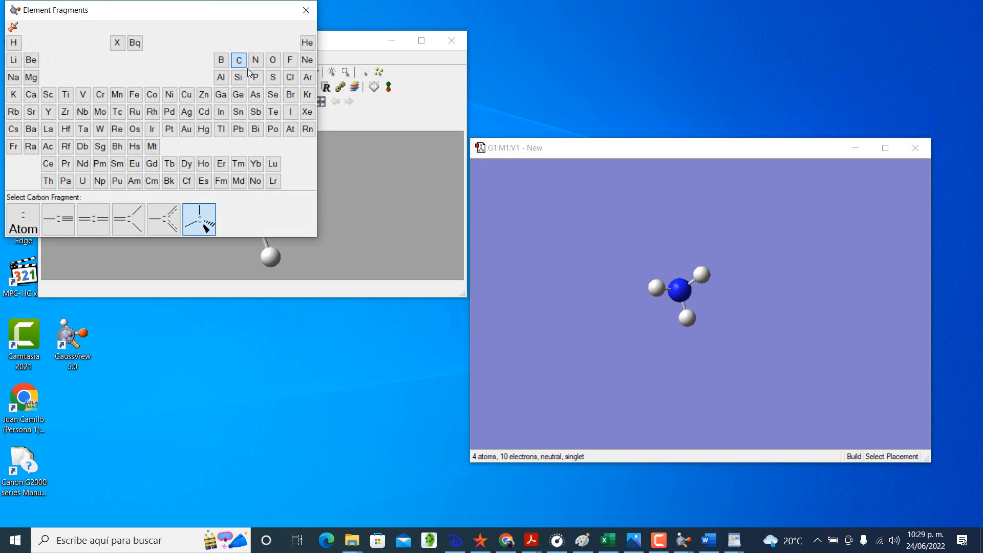
pyautogui.click(214, 218)
pyautogui.click(702, 275)
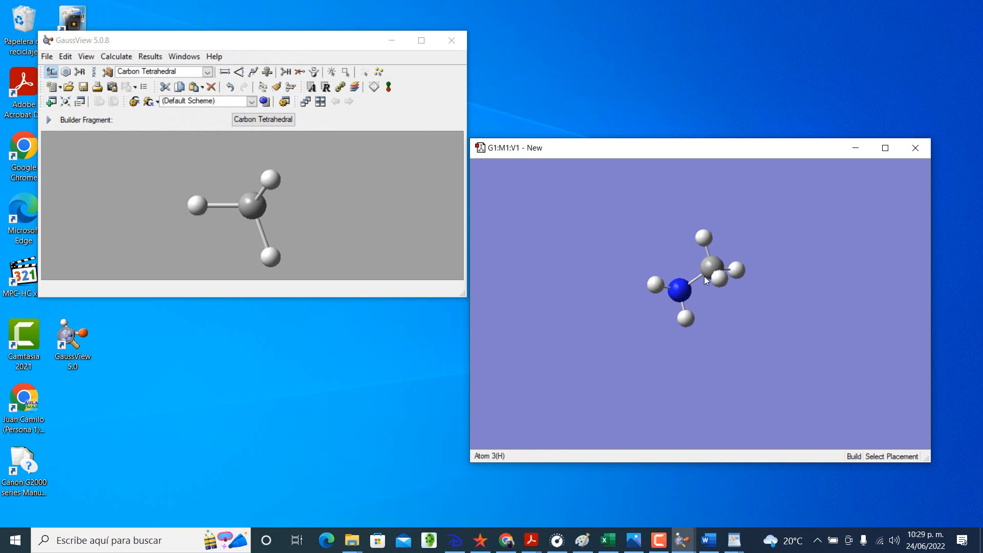
pyautogui.click(656, 285)
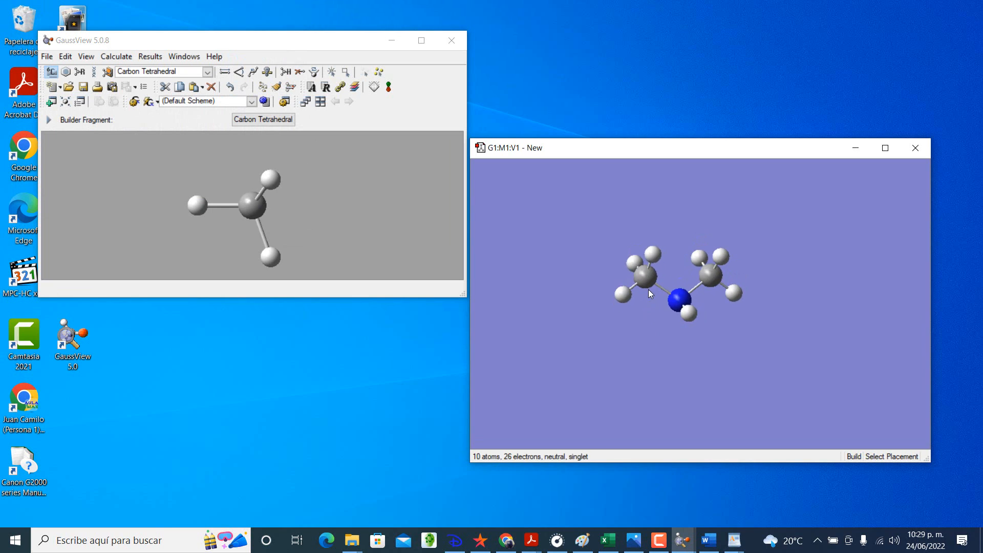
pyautogui.moveTo(648, 290); pyautogui.dragTo(671, 369)
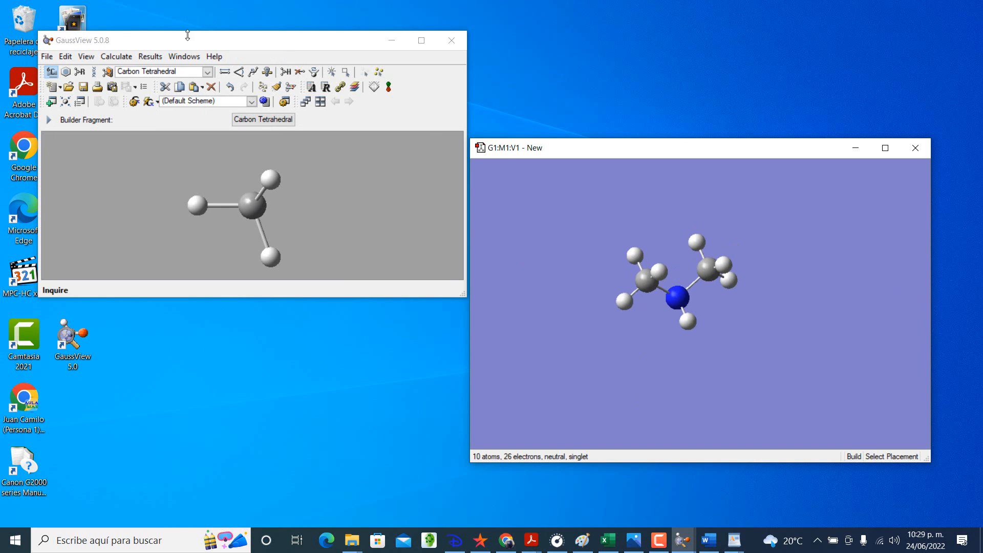
# Step: Open the Gaussian calculation setup and configure a Frequency job with Compute Raman set to No and Read Incident Light Freqs set to Yes
pyautogui.click(116, 56)
pyautogui.click(159, 68)
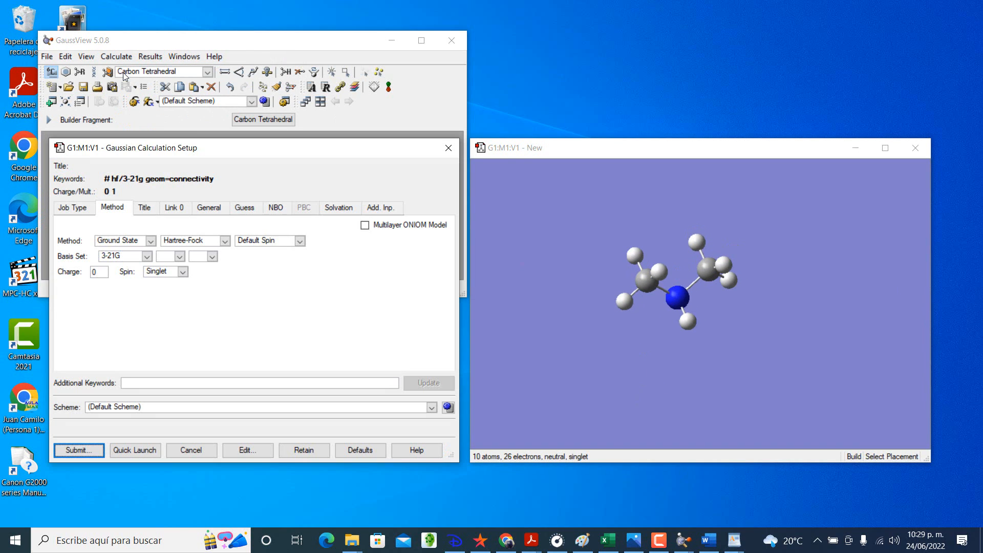
pyautogui.click(79, 211)
pyautogui.click(86, 228)
pyautogui.click(76, 256)
pyautogui.click(134, 248)
pyautogui.click(128, 265)
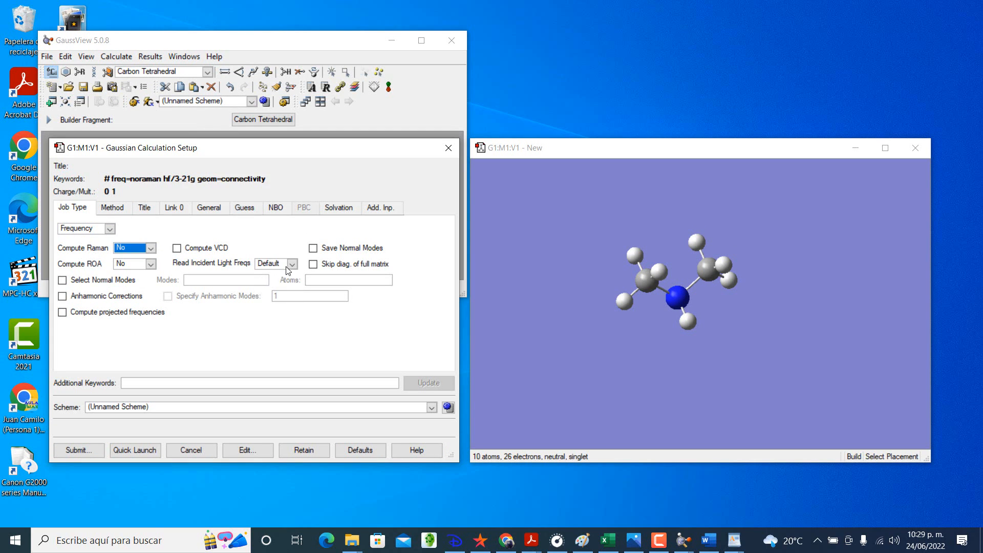
pyautogui.click(292, 263)
pyautogui.click(266, 284)
# Step: Set the ground-state calculation method to DFT with the B3LYP functional
pyautogui.click(112, 207)
pyautogui.click(224, 241)
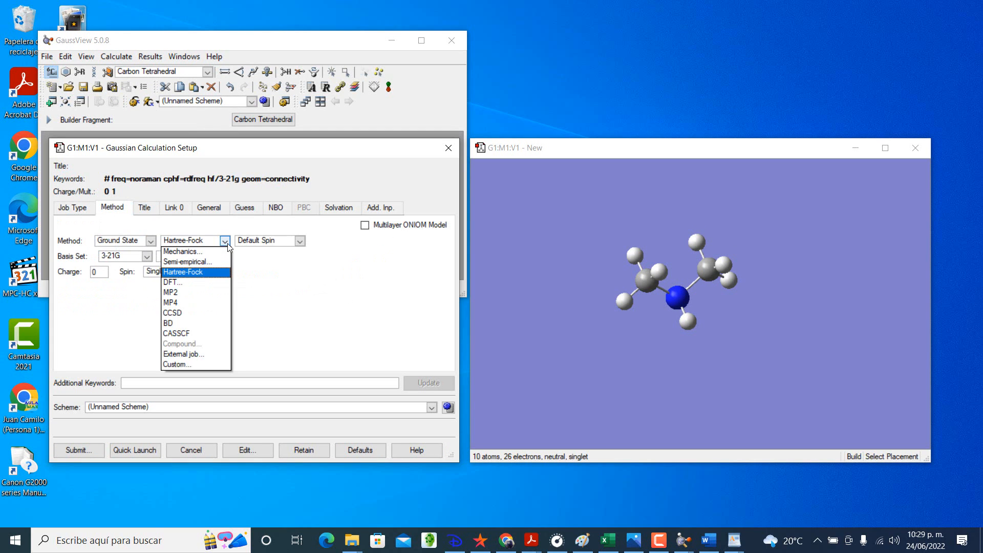
pyautogui.click(172, 282)
pyautogui.click(365, 241)
# Step: Set the basis set to 6-311G with + diffuse functions and d,p polarization functions
pyautogui.click(147, 257)
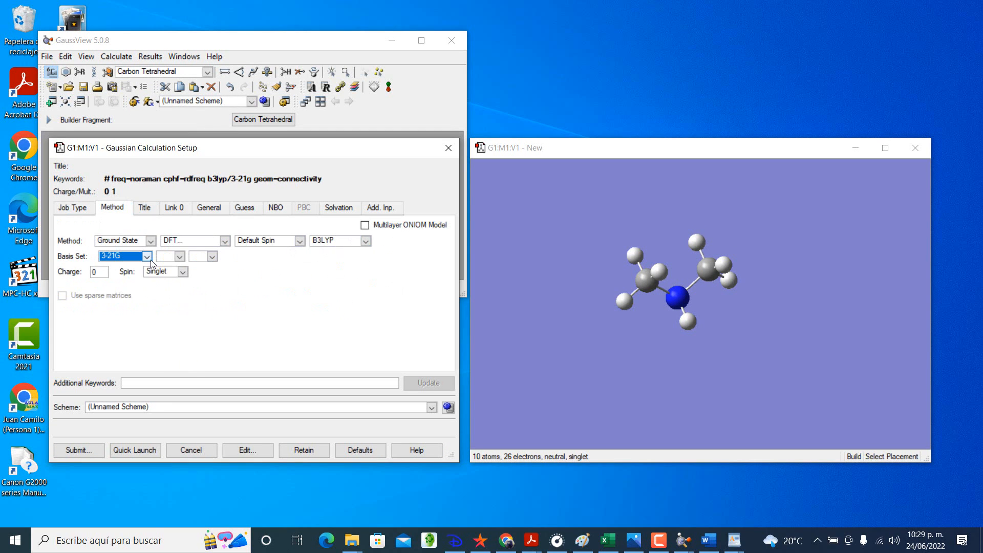
pyautogui.click(147, 257)
pyautogui.click(128, 298)
pyautogui.click(179, 256)
pyautogui.click(164, 279)
pyautogui.click(220, 256)
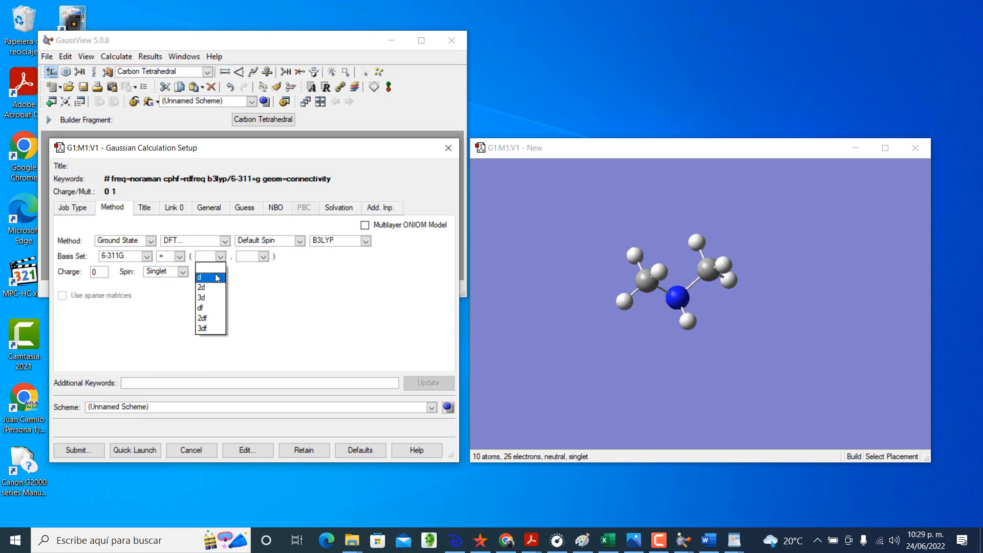
pyautogui.click(217, 277)
pyautogui.click(263, 256)
pyautogui.click(251, 276)
# Step: Review the general and job options and change Read Incident Light Freqs to No for the frequency job
pyautogui.click(209, 208)
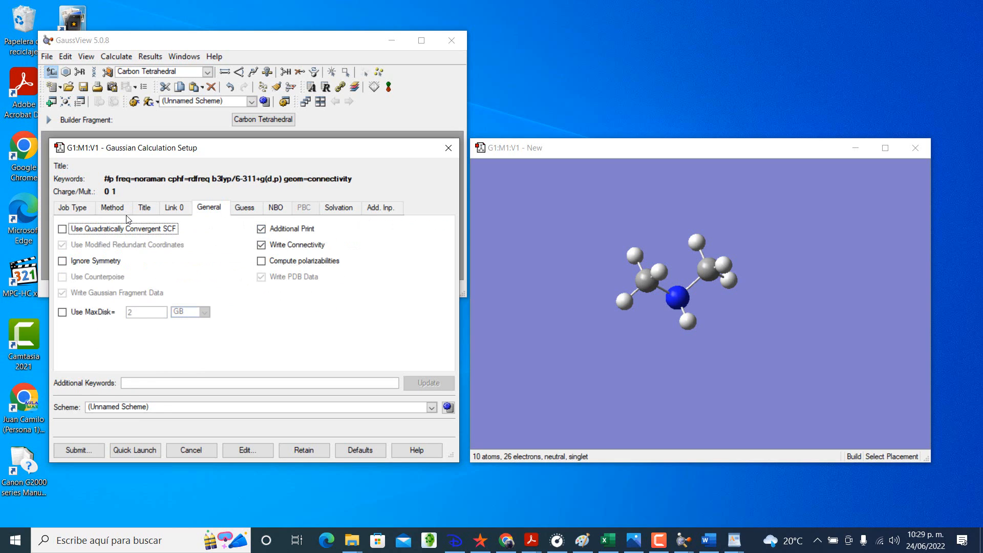
pyautogui.click(112, 208)
pyautogui.click(72, 207)
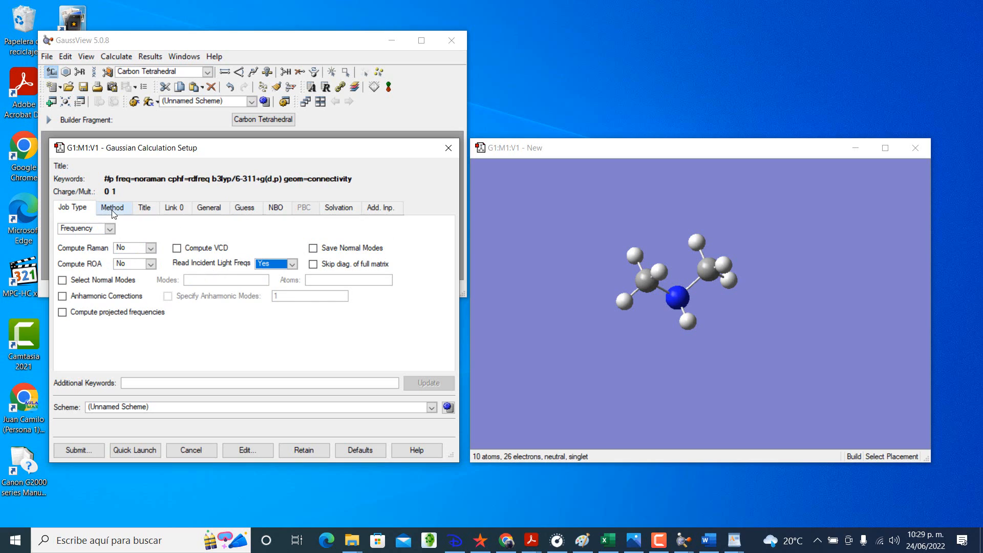
pyautogui.click(292, 263)
pyautogui.click(288, 296)
pyautogui.click(113, 208)
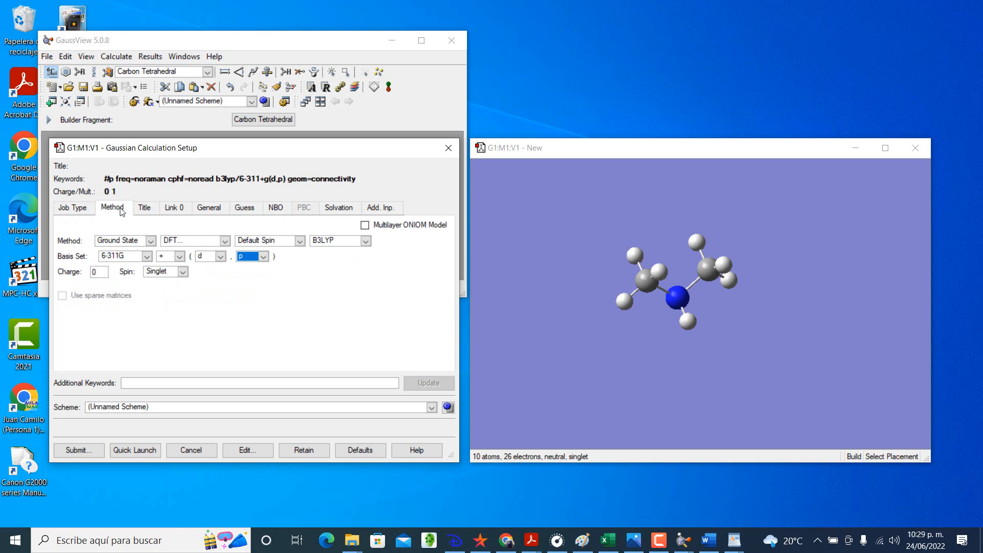
# Step: Submit the dimethylamine frequency calculation, saving its input file as testDIMETHYLAMINE01FREC in the testMETHYLAMINE-EXERCISE folder
pyautogui.click(79, 450)
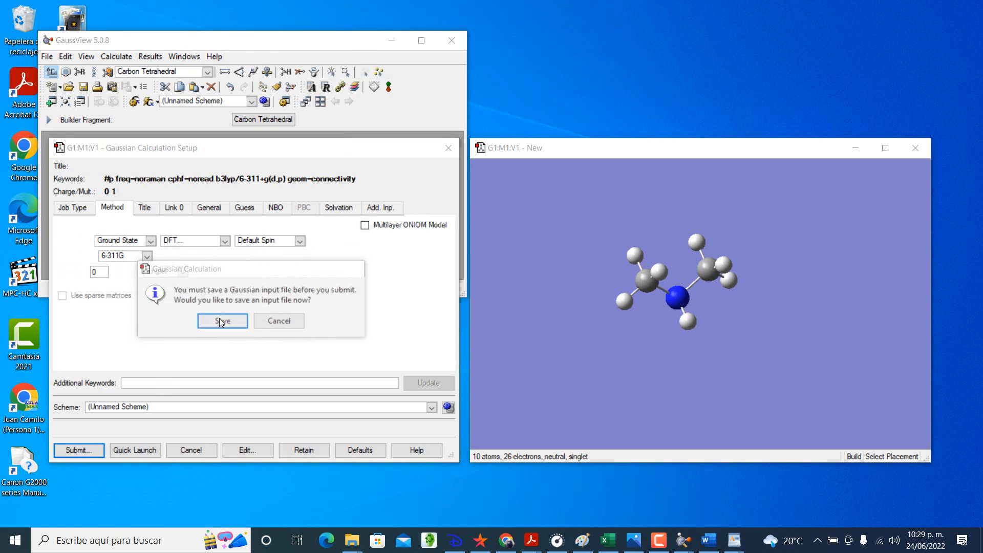
pyautogui.click(220, 320)
pyautogui.write('test')
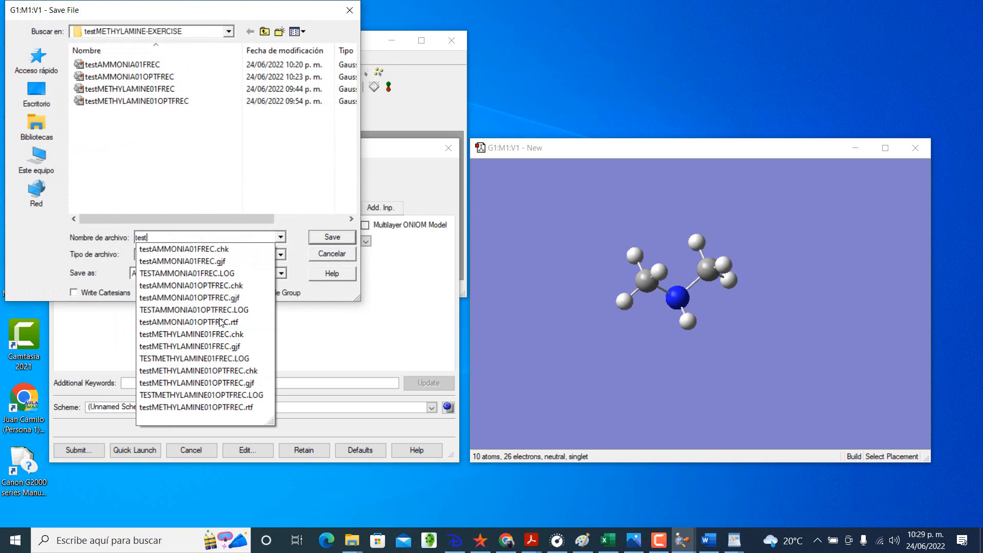
pyautogui.write('DIMETHYLAMINE01FREC')
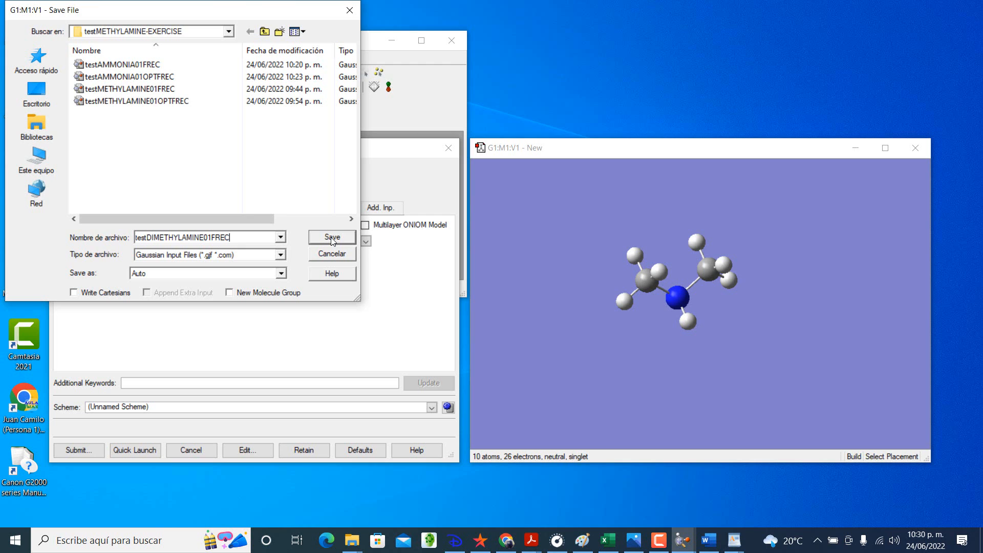
pyautogui.click(332, 239)
pyautogui.click(233, 322)
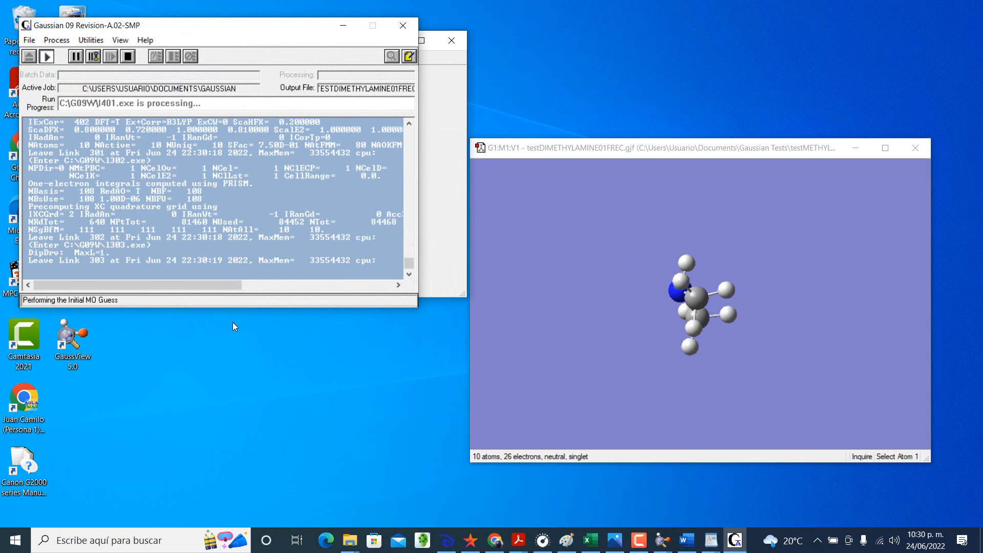
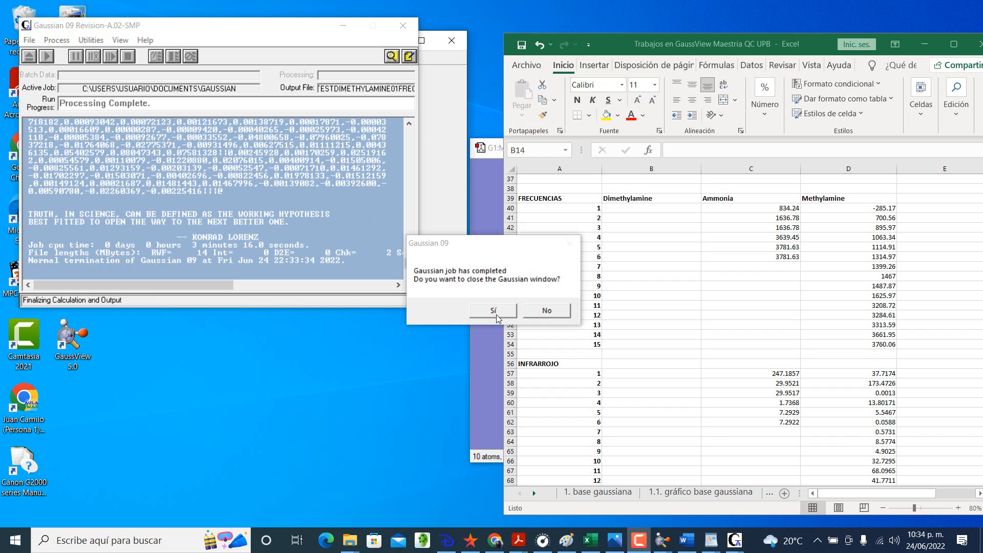
# Step: Close the finished Gaussian run and open the result file testDIMETHYLAMINE01FREC.log as a separate new molecule group
pyautogui.click(925, 44)
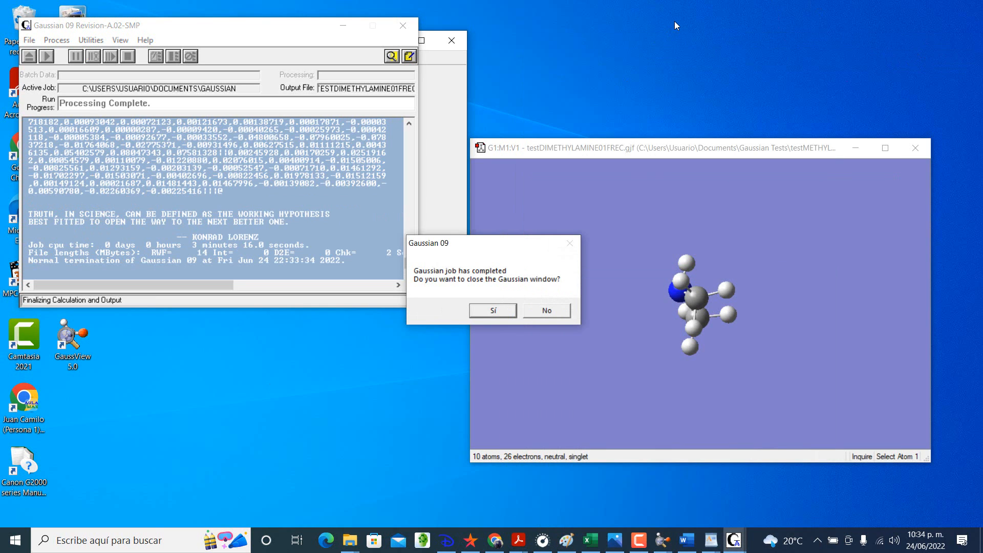
pyautogui.click(505, 312)
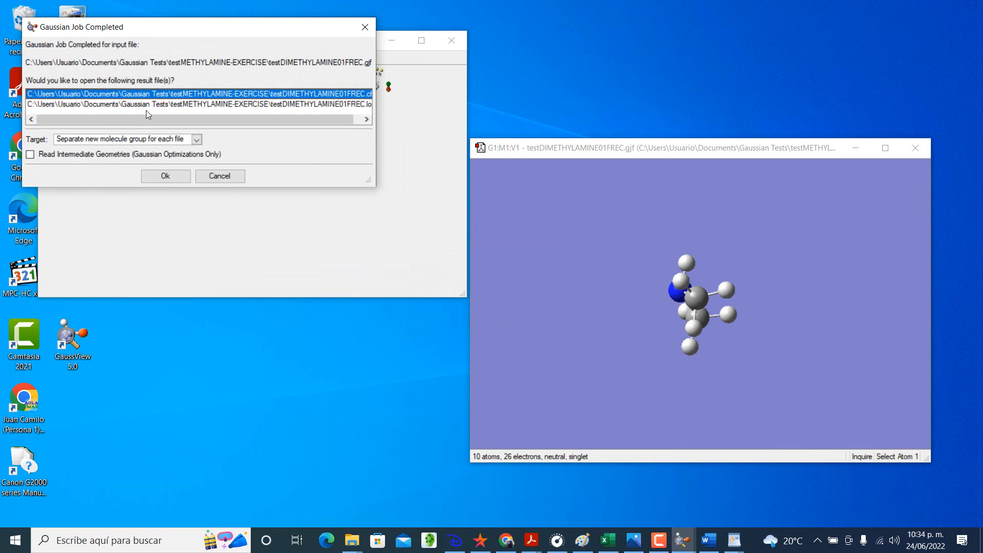
pyautogui.keyDown('ctrl'); pyautogui.click(148, 105); pyautogui.keyUp('ctrl')
pyautogui.click(159, 176)
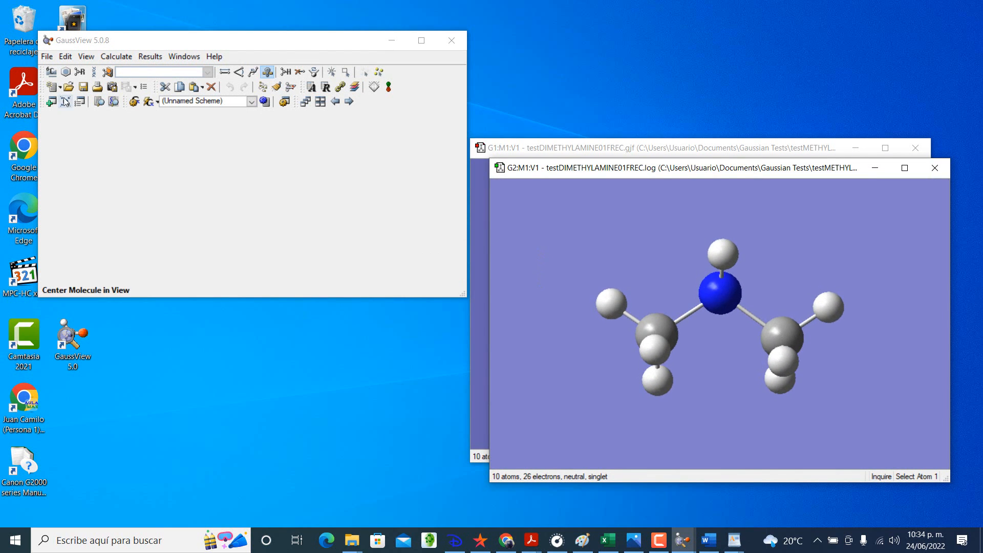
# Step: Show the calculated vibrations of the dimethylamine log file and start the animation of mode 1
pyautogui.click(150, 56)
pyautogui.click(172, 114)
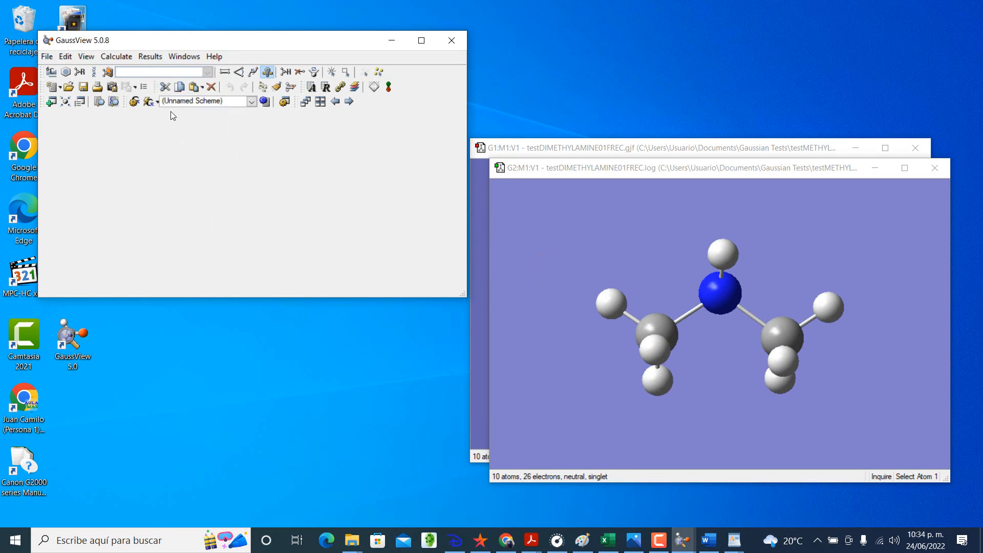
pyautogui.click(185, 245)
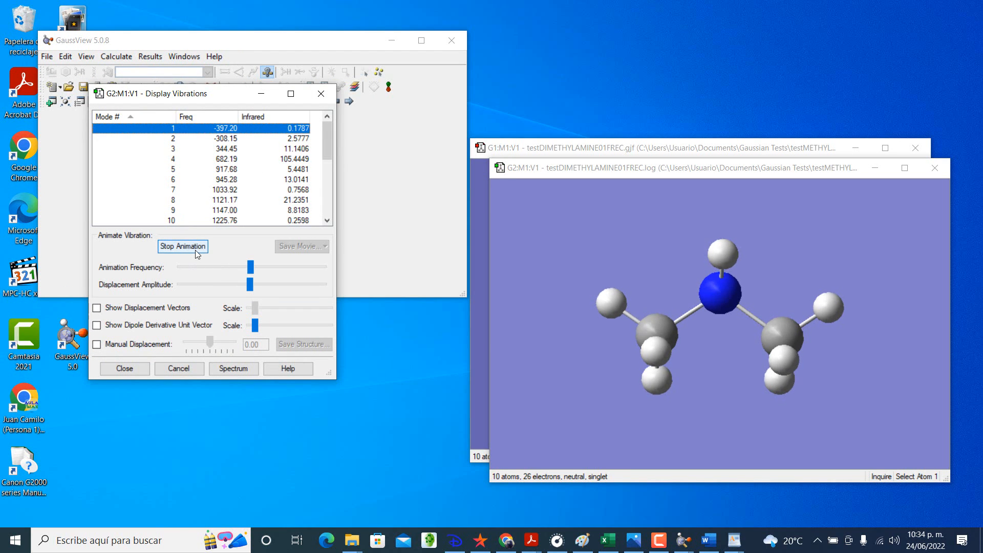
# Step: Examine the animated motion of dimethylamine's vibration modes through the end of the list and return to mode 1
pyautogui.click(176, 139)
pyautogui.click(180, 148)
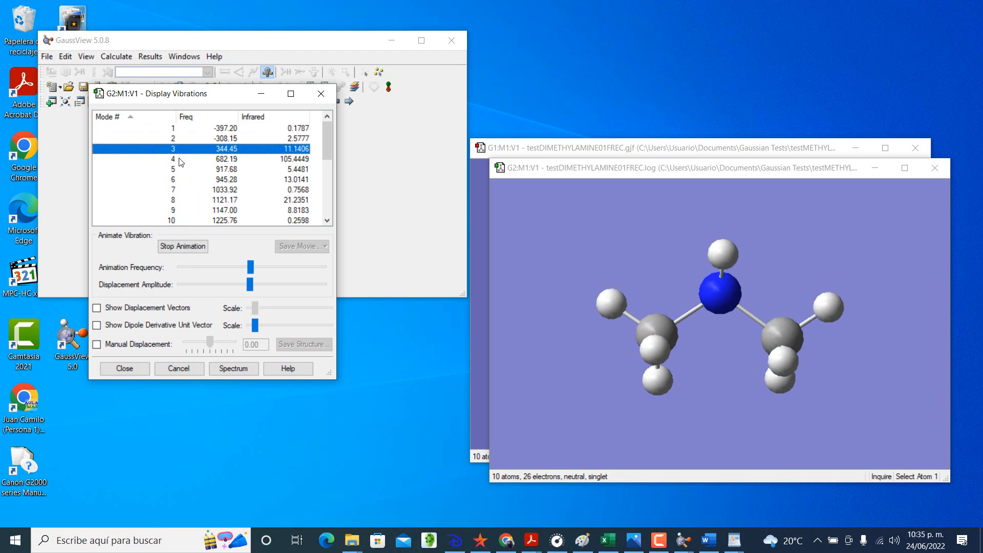
pyautogui.click(179, 159)
pyautogui.click(180, 169)
pyautogui.click(181, 179)
pyautogui.click(181, 189)
pyautogui.click(182, 201)
pyautogui.click(183, 210)
pyautogui.click(183, 220)
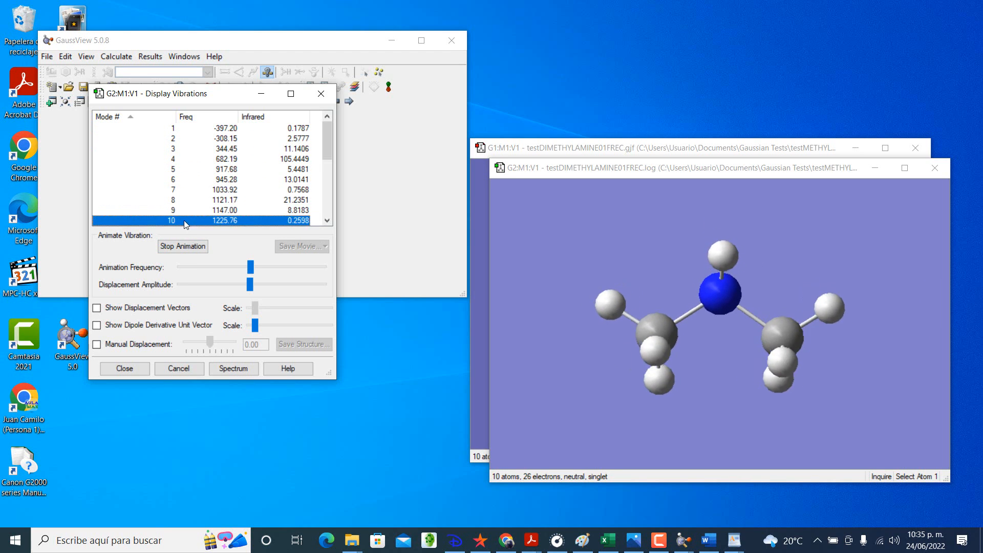
pyautogui.scroll(-5, 182, 218)
pyautogui.click(178, 219)
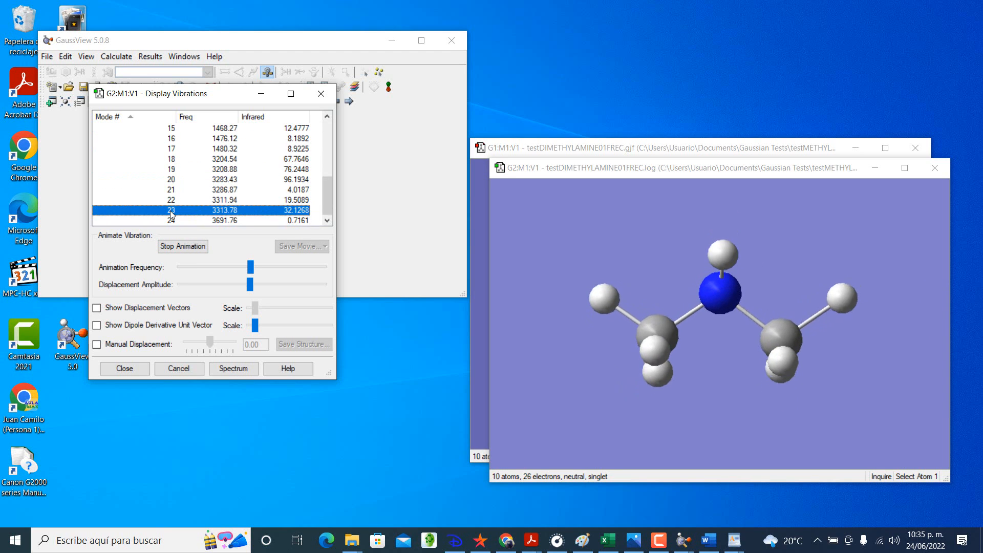
pyautogui.scroll(5, 188, 153)
pyautogui.click(189, 129)
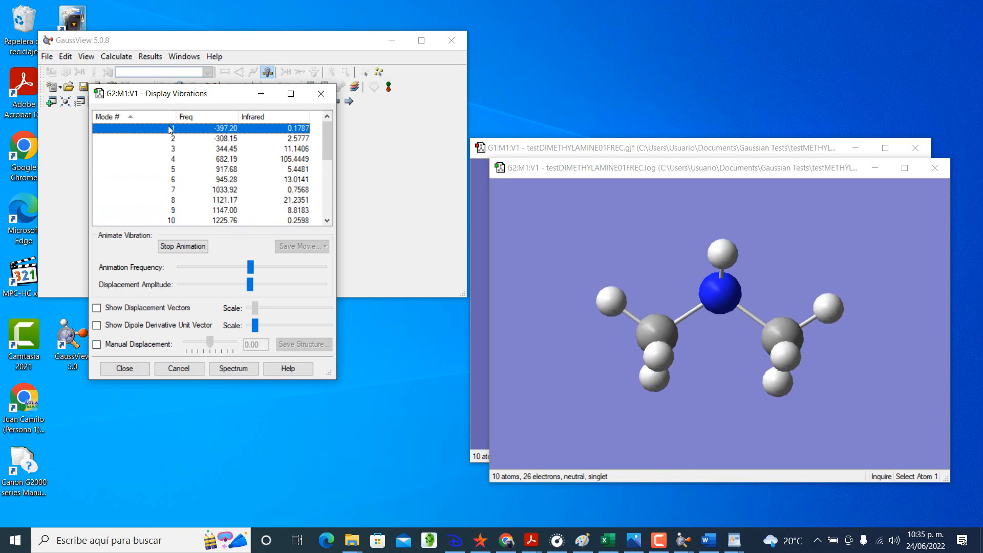
# Step: In Excel's FRECUENCIAS table, enter dimethylamine's frequencies -397.2 for mode 1 and -308.15 for mode 2
pyautogui.click(607, 540)
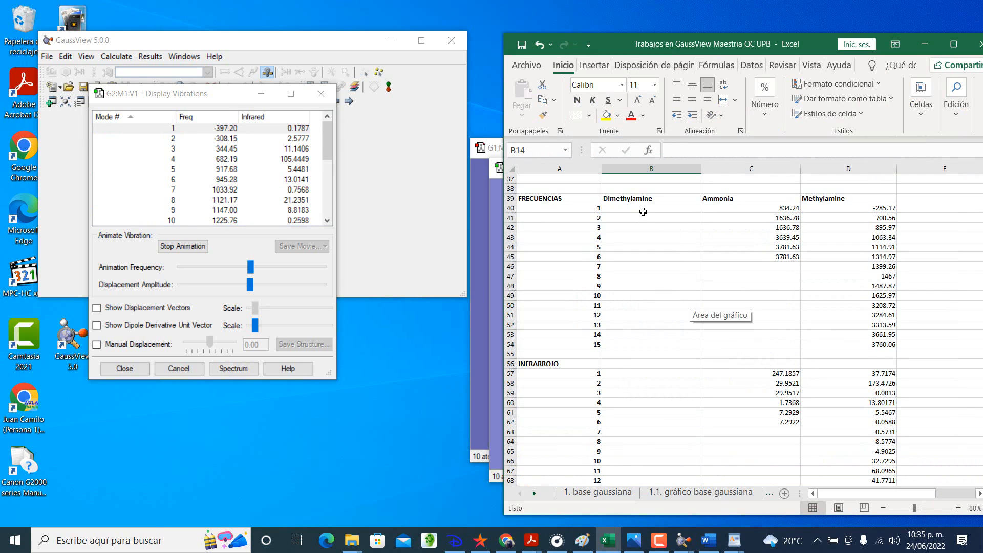
pyautogui.click(643, 210)
pyautogui.write('-3')
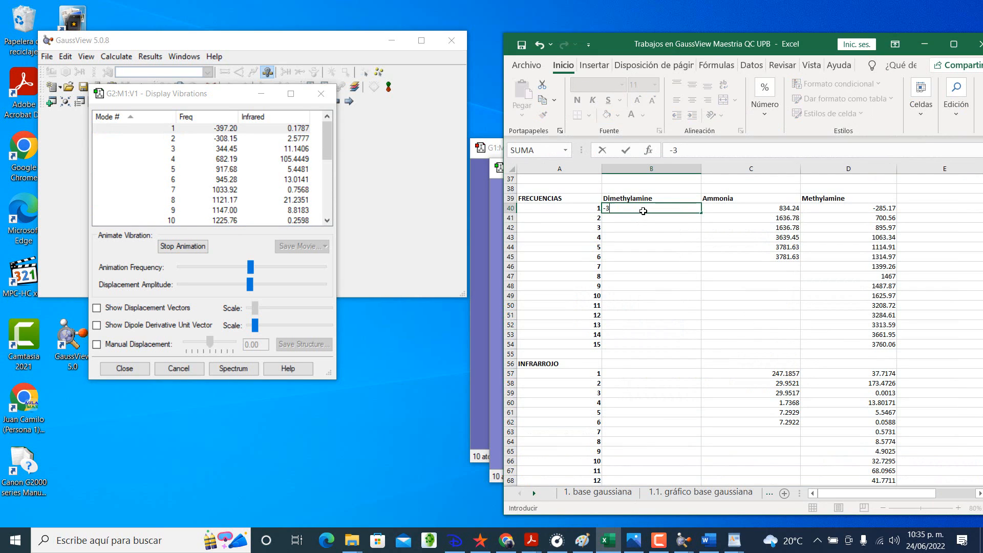
pyautogui.write('97.2')
pyautogui.press('Return')
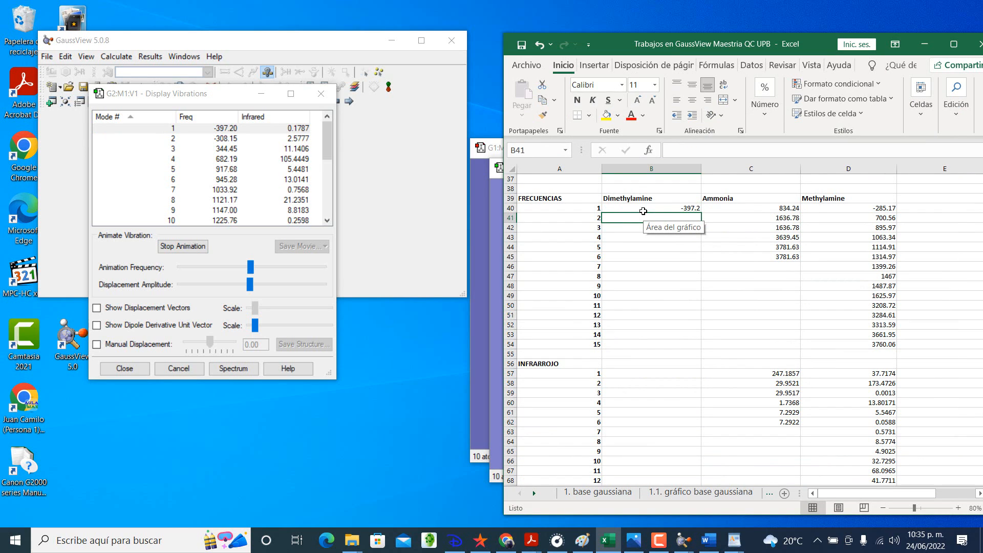
pyautogui.write('-308.15')
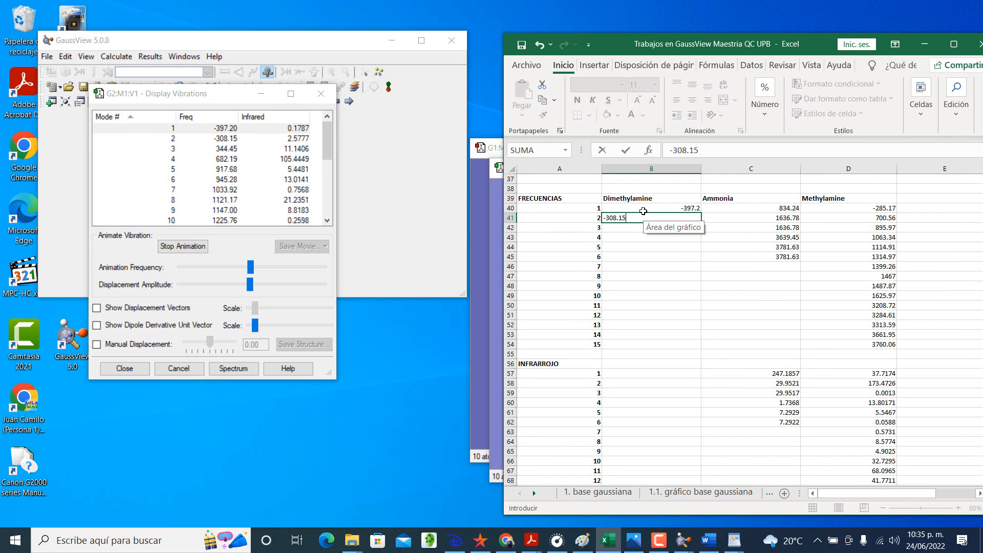
pyautogui.press('Return')
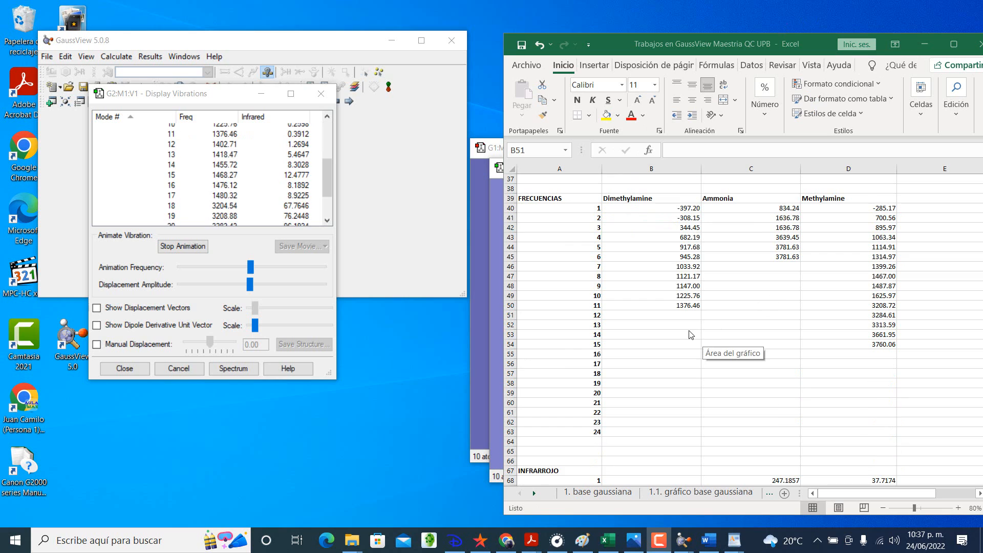
# Step: Enter dimethylamine's frequencies 1402.71 for mode 12 and 1418.47 for mode 13 in B51:B52
pyautogui.click(682, 315)
pyautogui.write('1402.71')
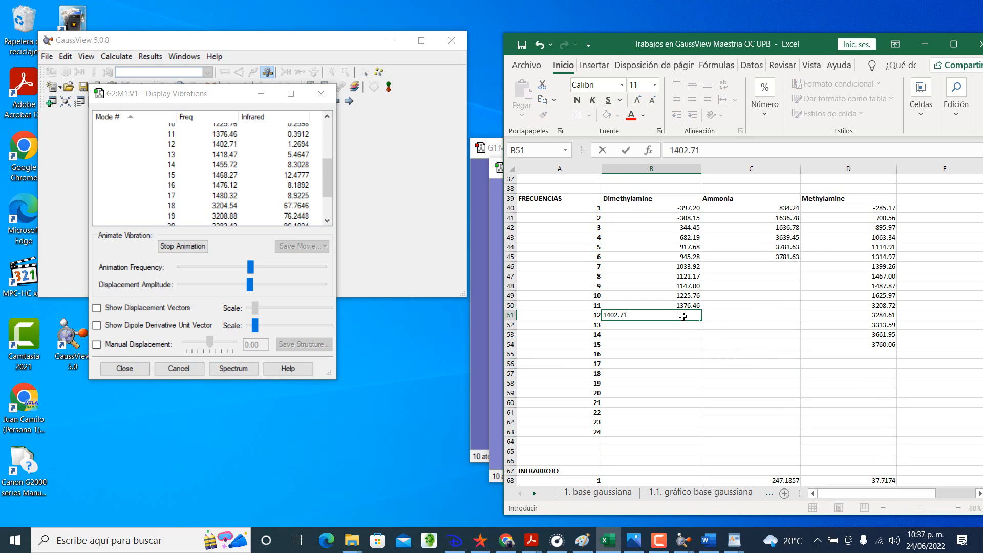
pyautogui.press('Return')
pyautogui.write('1')
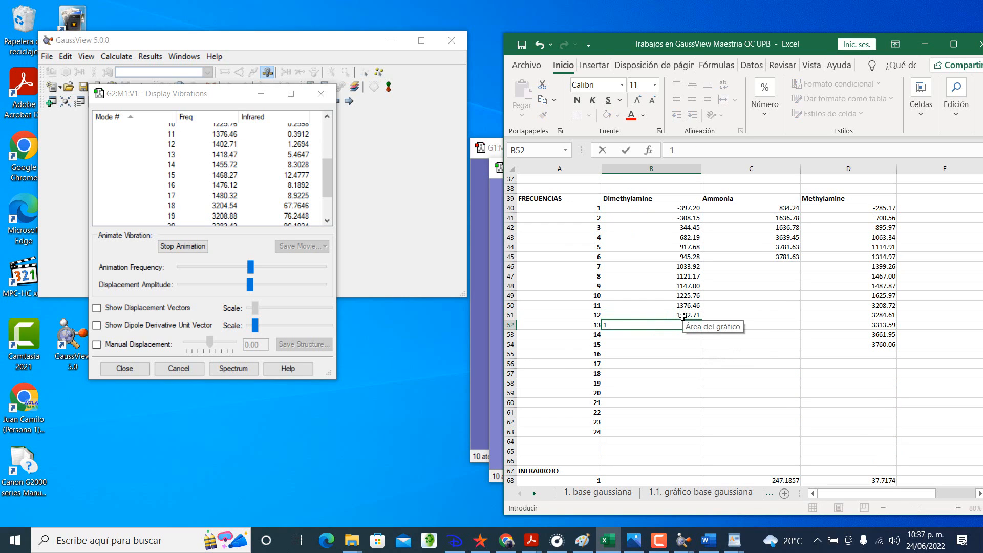
pyautogui.write('418.47')
pyautogui.press('Return')
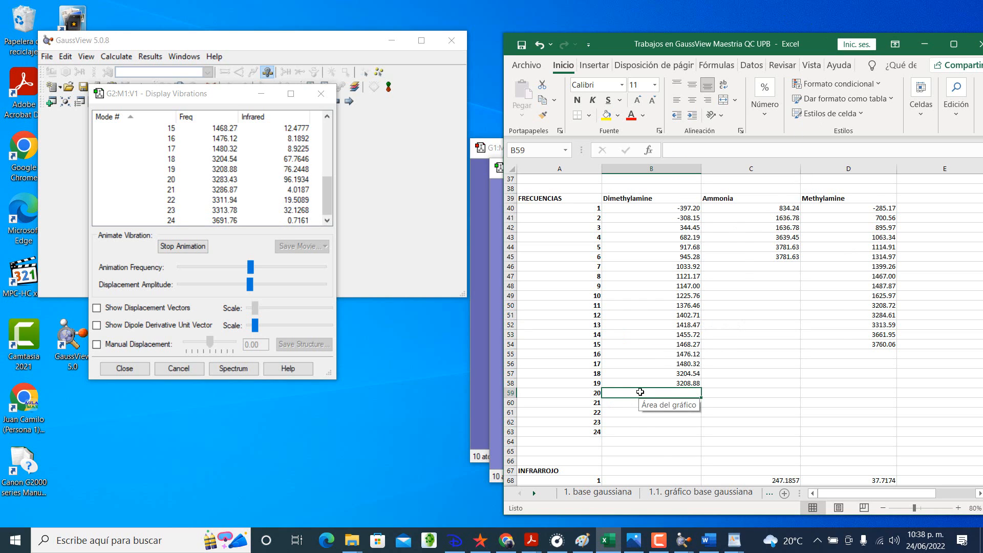
# Step: Enter dimethylamine's frequencies 3283.43, 3286.87 and 3311.94 for modes 20 to 22 in B59:B61
pyautogui.write('3283.43')
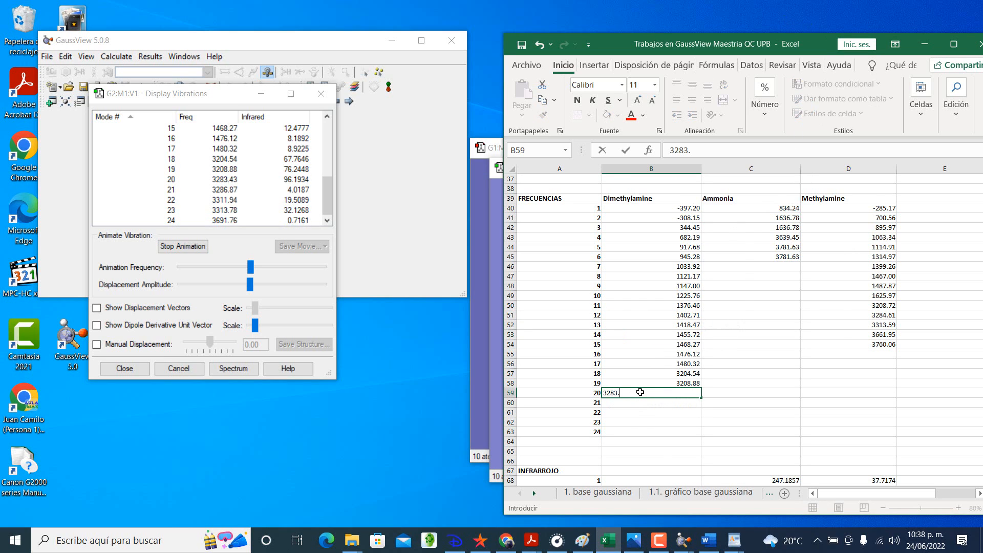
pyautogui.press('Return')
pyautogui.write('3286.87')
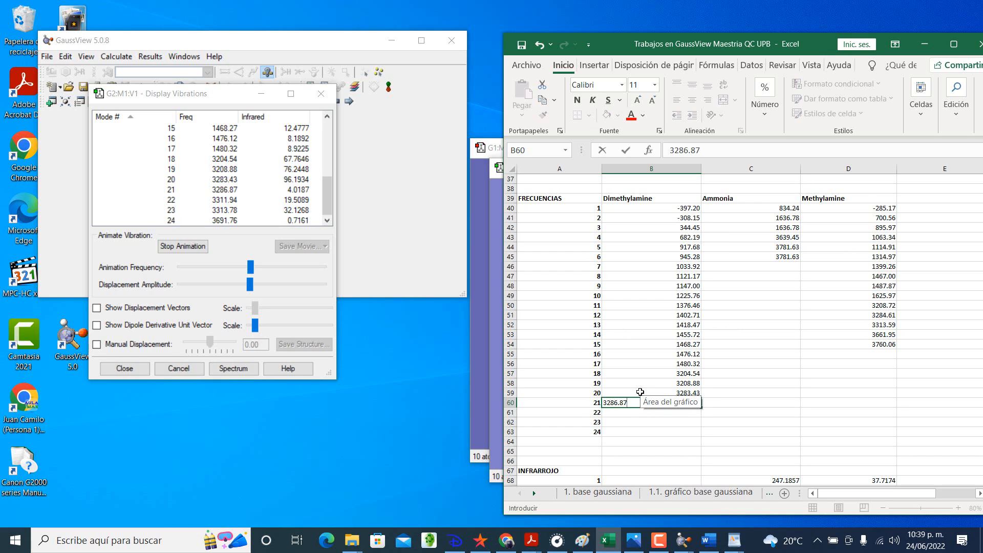
pyautogui.press('Return')
pyautogui.write('3311')
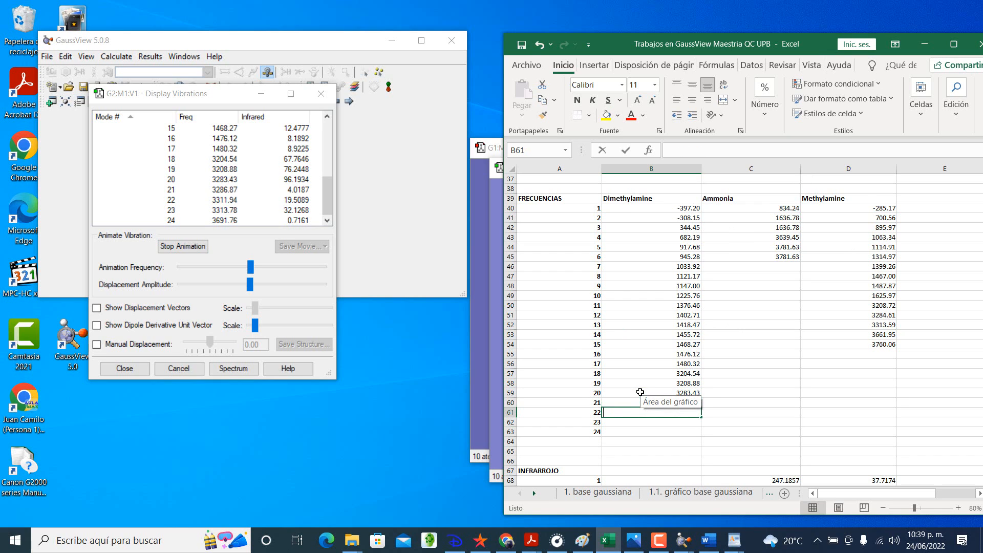
pyautogui.write('.94')
pyautogui.press('Return')
# Step: Complete dimethylamine's frequencies with 3313.78 for mode 23 and 3691.76 for mode 24
pyautogui.write('33')
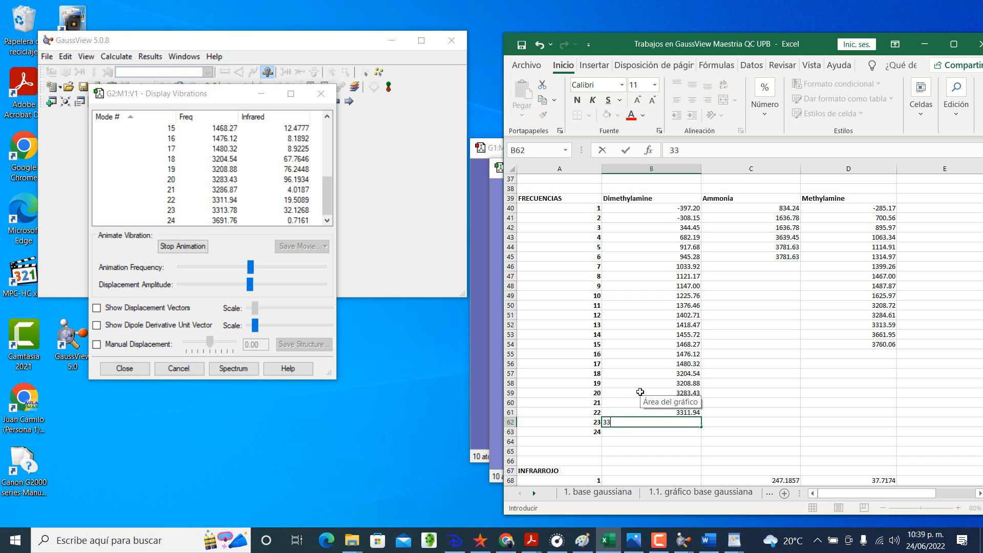
pyautogui.write('13.78')
pyautogui.press('Return')
pyautogui.write('3691.7')
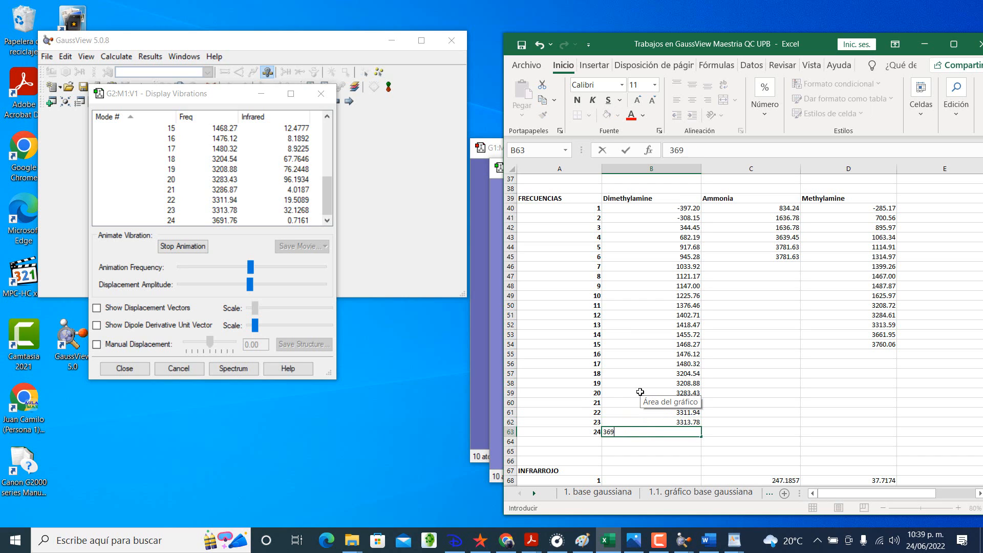
pyautogui.write('6')
pyautogui.press('Return')
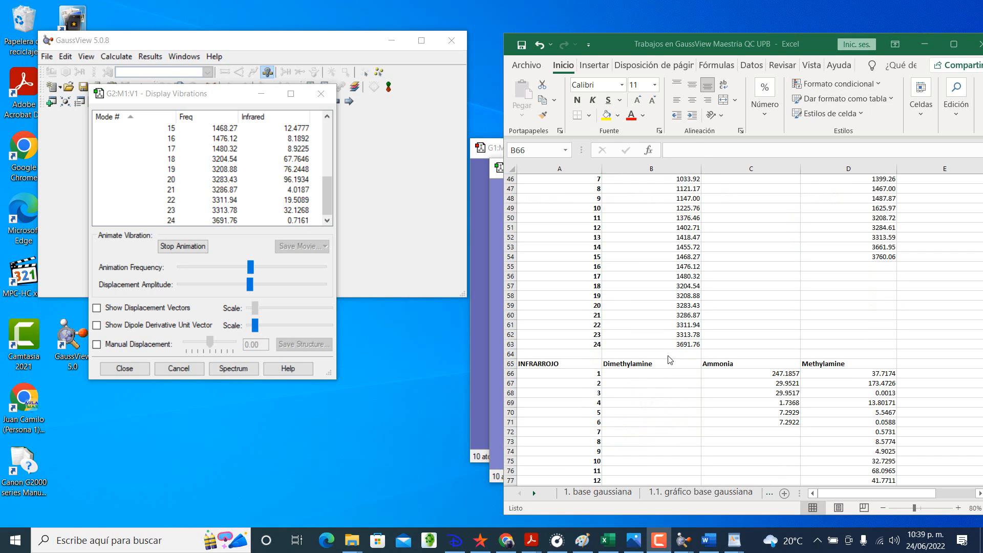
# Step: In the INFRARROJO table, enter dimethylamine's intensities 0.1787 for mode 1 and 2.5777 for mode 2
pyautogui.click(650, 375)
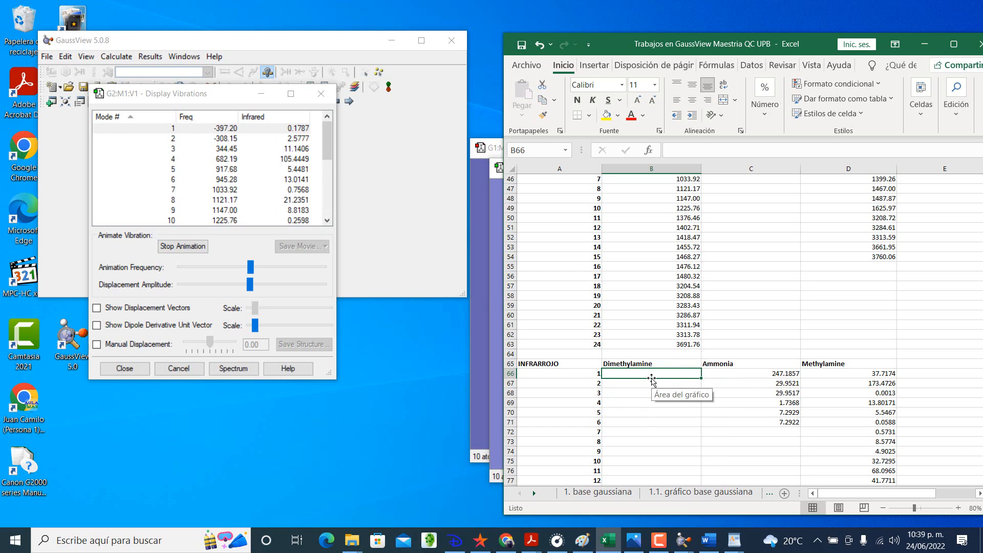
pyautogui.write('0.1787')
pyautogui.press('Return')
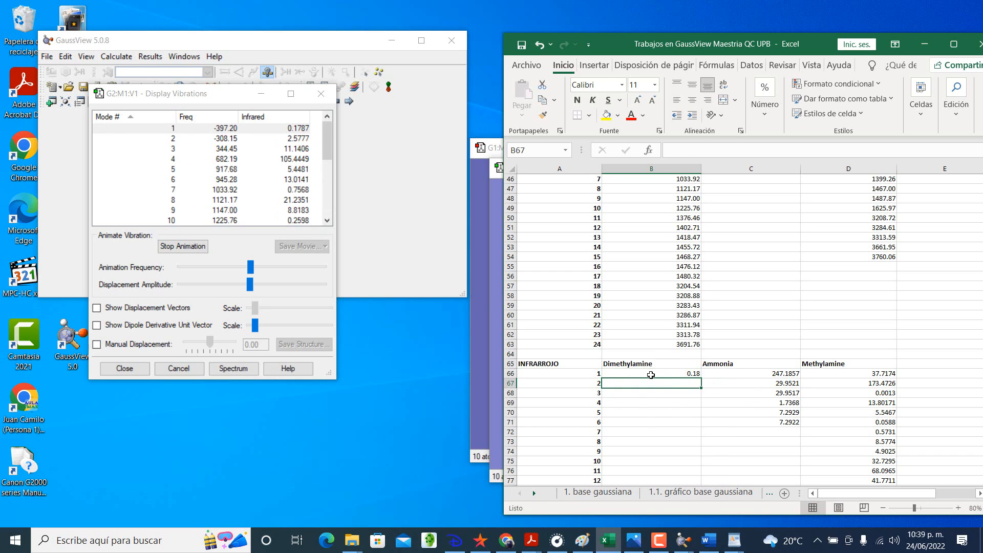
pyautogui.write('2.5777')
pyautogui.press('Return')
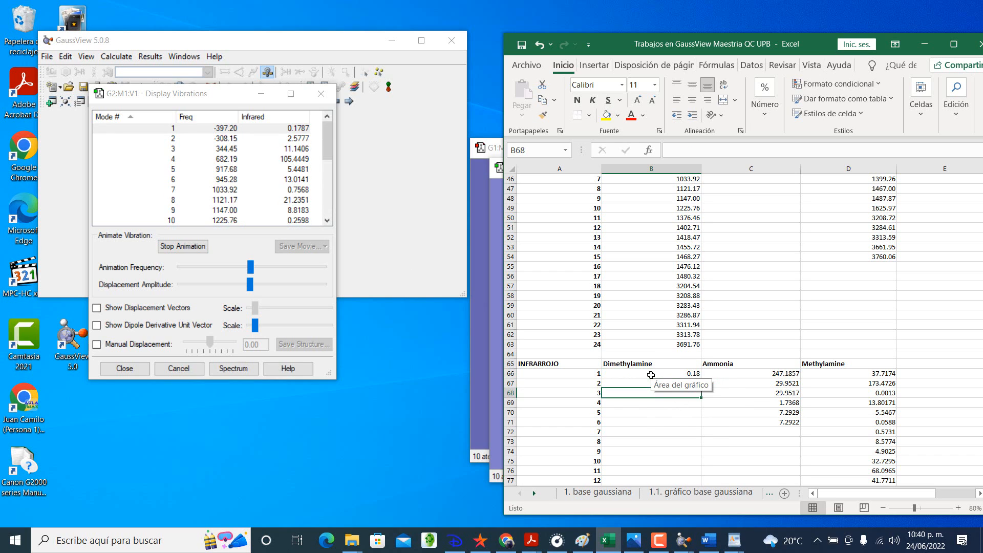
# Step: Extend the INFRARROJO table's mode numbers from 16 to 24 and display its intensities with four decimals
pyautogui.scroll(-2, 650, 375)
pyautogui.click(685, 314)
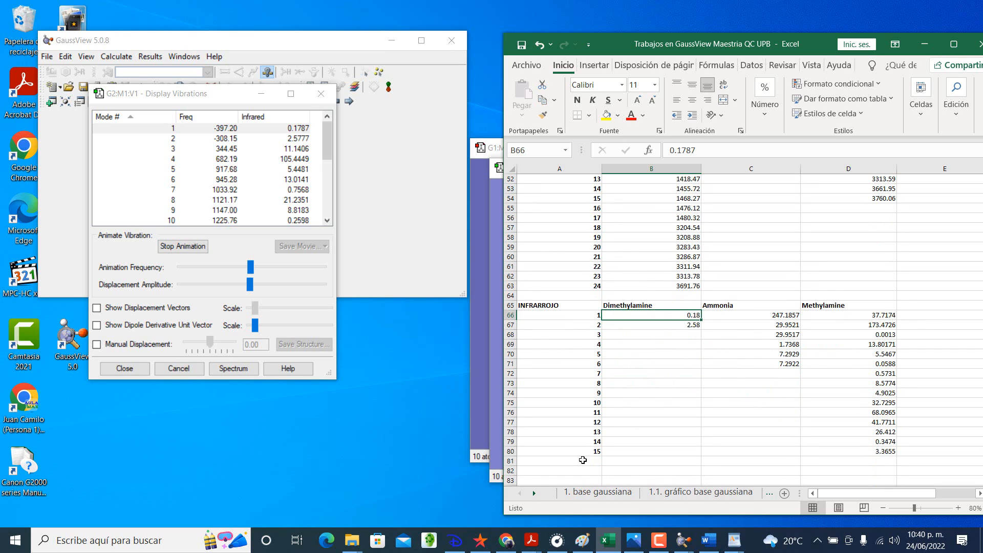
pyautogui.click(582, 460)
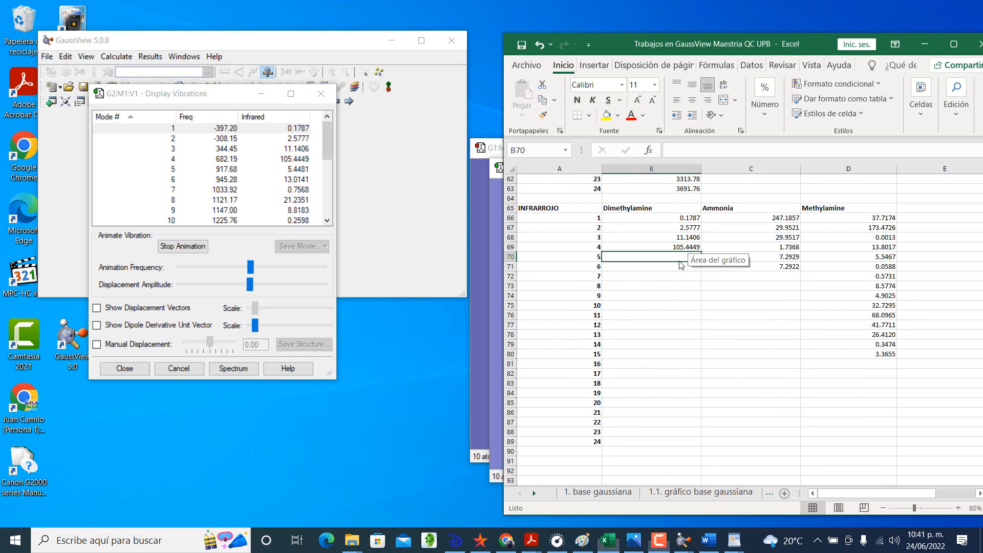
# Step: Enter dimethylamine's infrared intensities 5.4481 for mode 5 and 13.0141 for mode 6 in B70:B71
pyautogui.write('5.4481')
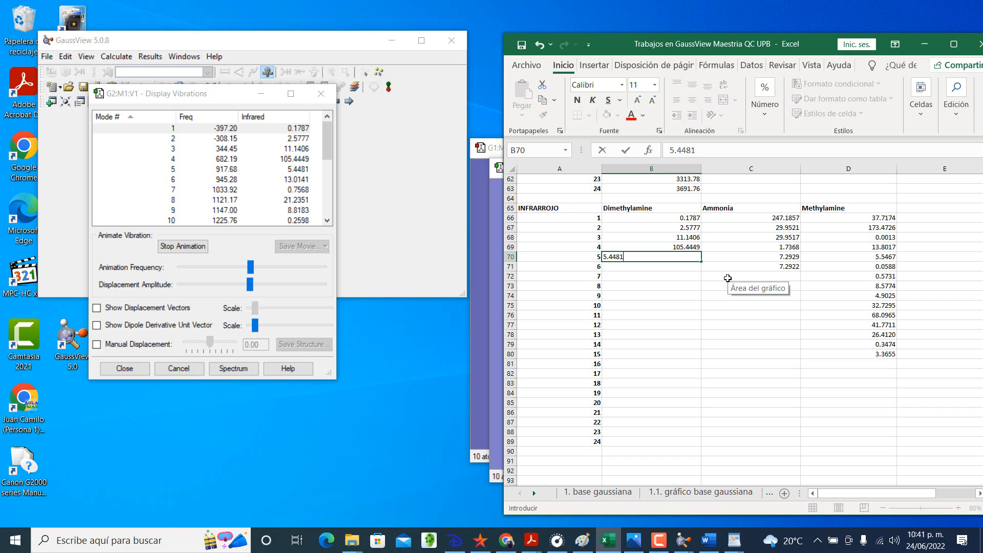
pyautogui.press('Return')
pyautogui.write('13.014')
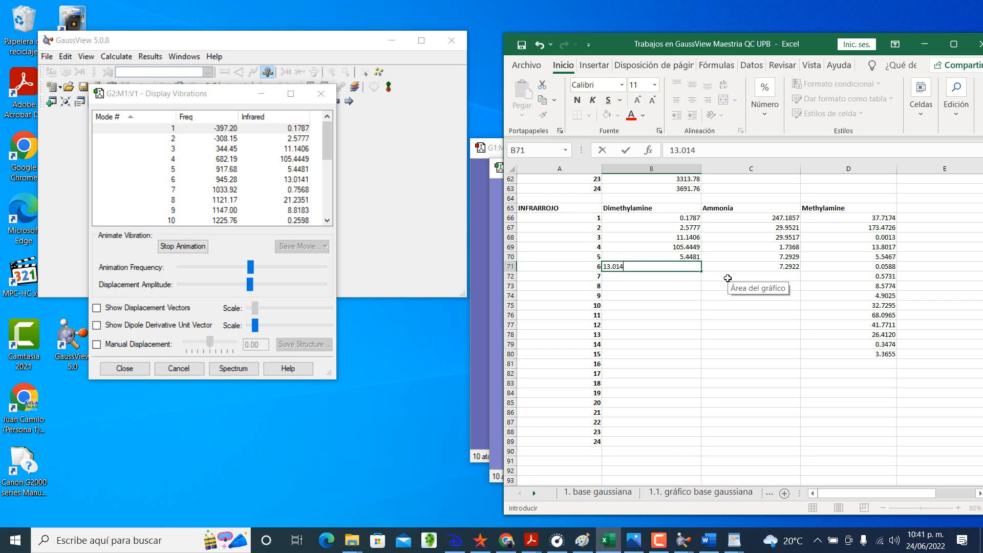
pyautogui.write('1')
pyautogui.press('Return')
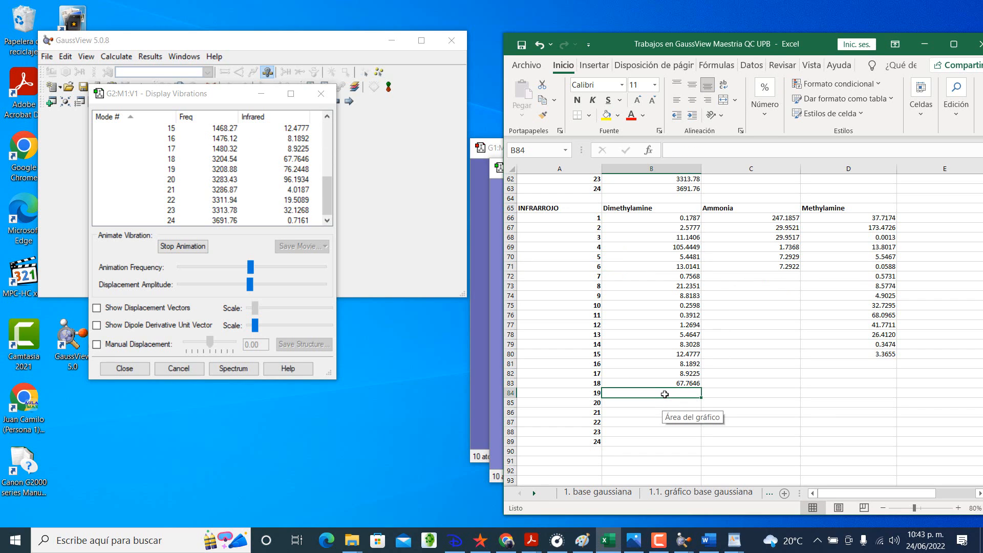
# Step: Enter dimethylamine's infrared intensities for modes 19 to 24: 76.2448, 96.1934, 4.0187, 19.5089, 32.1268 and 0.7161
pyautogui.write('76.2448')
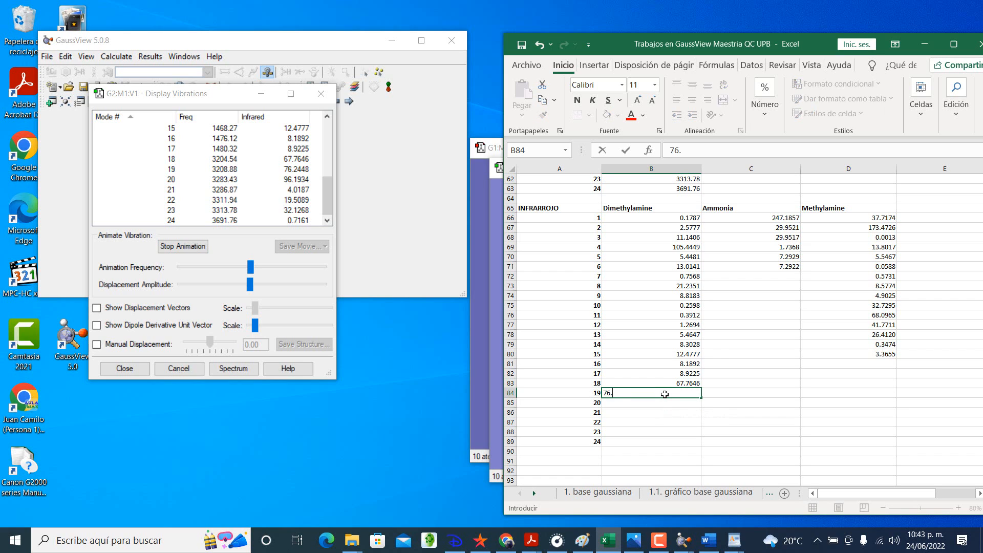
pyautogui.press('Return')
pyautogui.write('96.1934')
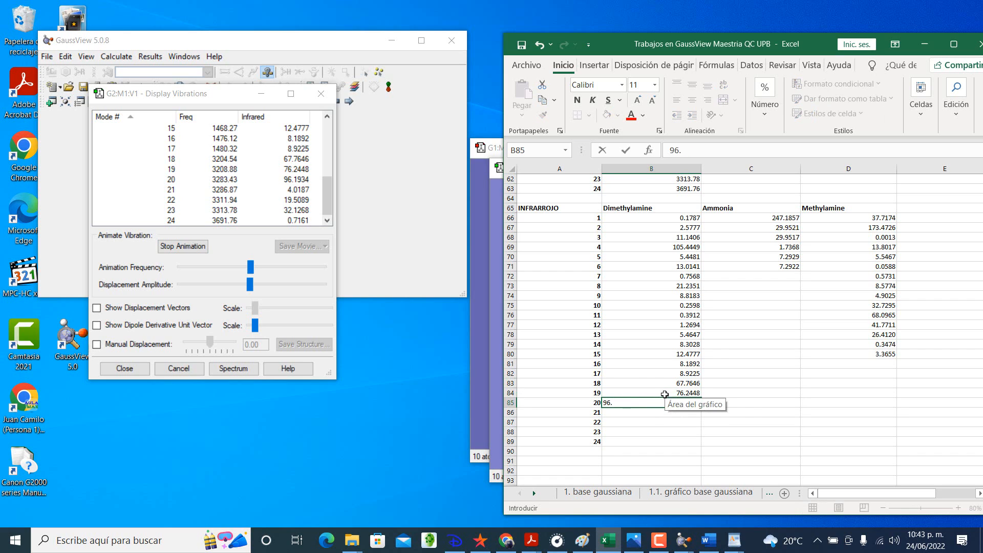
pyautogui.press('Return')
pyautogui.write('4.0187')
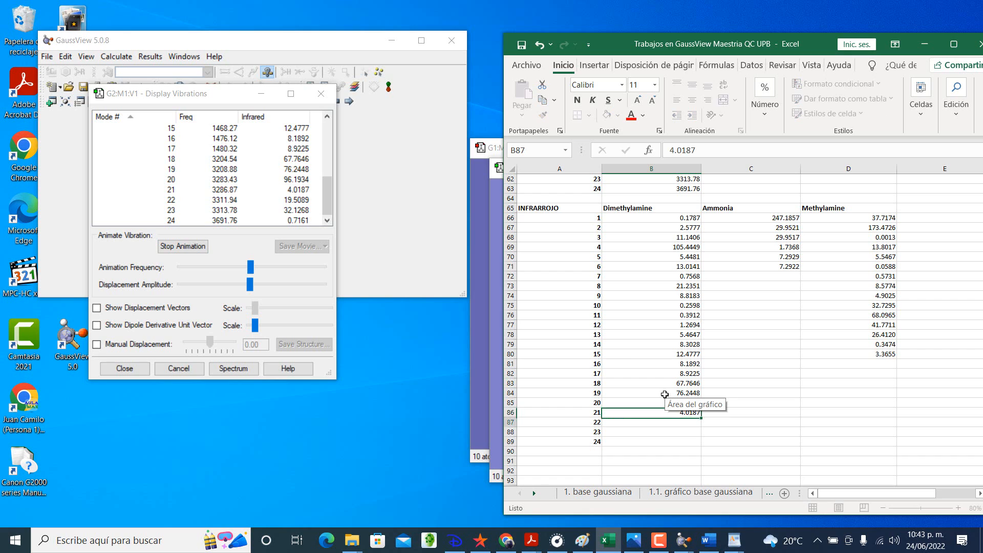
pyautogui.press('Return')
pyautogui.write('19.5089')
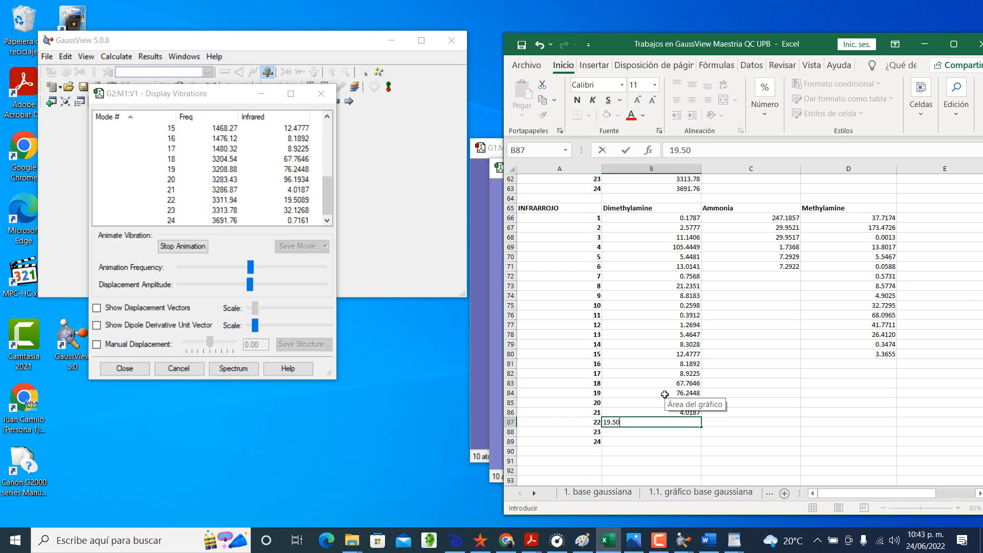
pyautogui.press('Return')
pyautogui.write('32.1268')
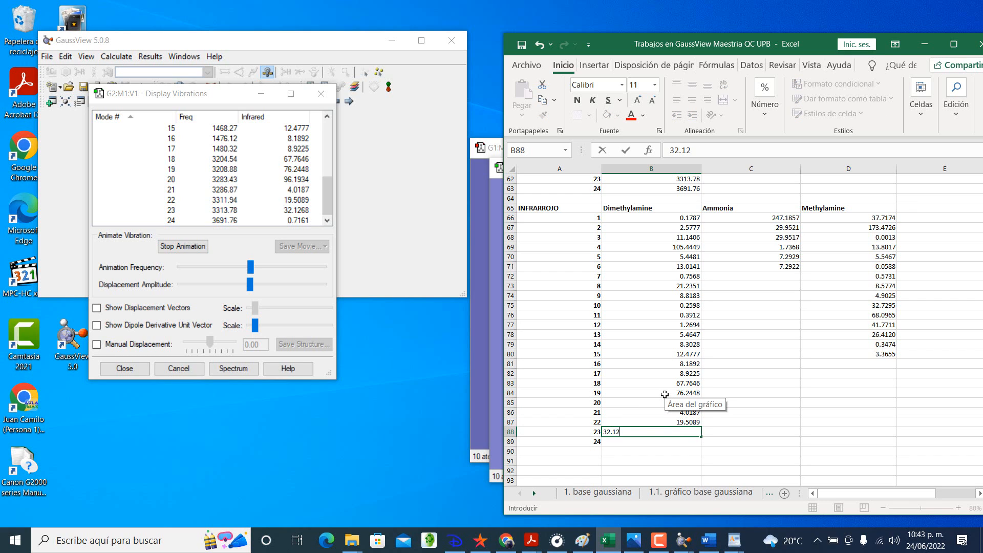
pyautogui.press('Return')
pyautogui.write('0.7161')
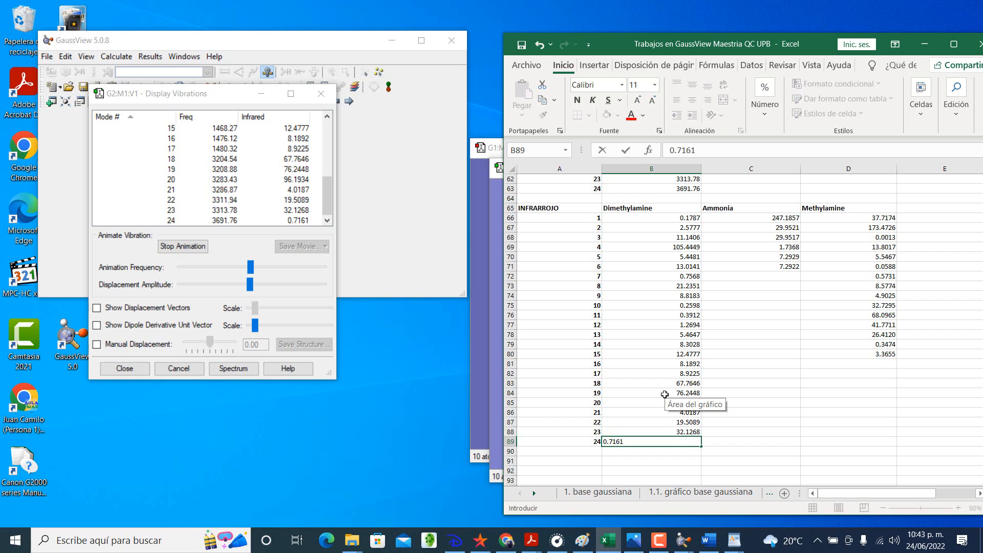
pyautogui.press('Return')
# Step: Put a dash in ammonia's mode 7 intensity cell C72 and centre the INFRARROJO values in A66:D89
pyautogui.click(779, 277)
pyautogui.write('-')
pyautogui.press('Return')
pyautogui.press('Up')
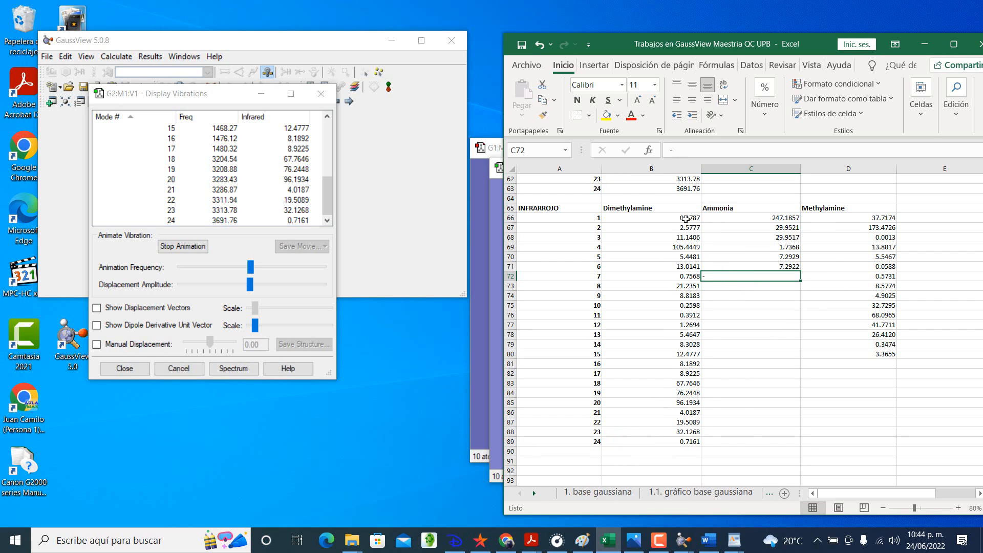
pyautogui.moveTo(686, 222); pyautogui.dragTo(893, 441)
pyautogui.moveTo(557, 218); pyautogui.dragTo(870, 441)
pyautogui.click(692, 100)
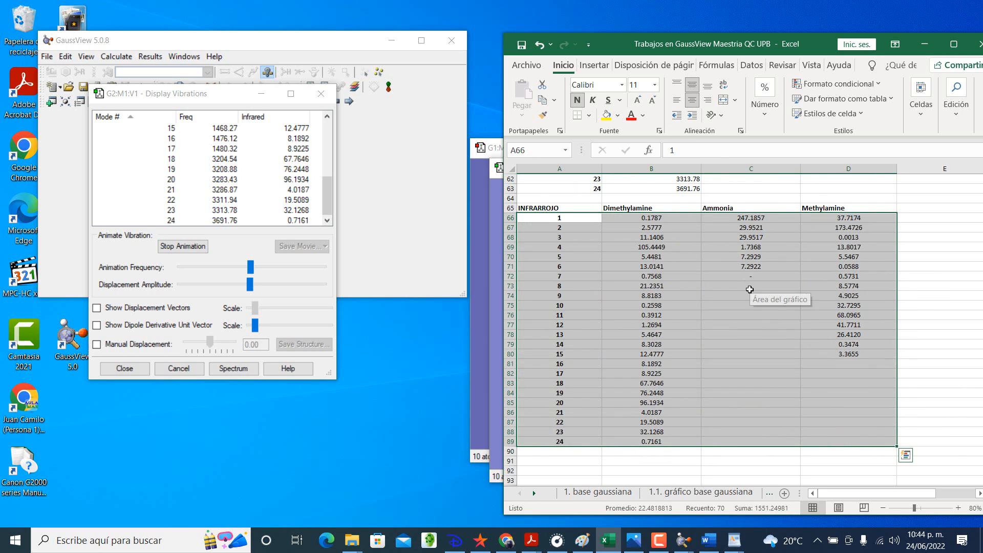
# Step: Fill the dash from C72 down the INFRARROJO table's Ammonia column through mode 24
pyautogui.click(749, 289)
pyautogui.click(756, 277)
pyautogui.moveTo(800, 281); pyautogui.dragTo(801, 445)
pyautogui.click(819, 422)
pyautogui.moveTo(757, 364); pyautogui.dragTo(872, 440)
pyautogui.click(913, 369)
# Step: Centre the FRECUENCIAS table and the INFRARROJO headings horizontally and vertically
pyautogui.scroll(9, 913, 368)
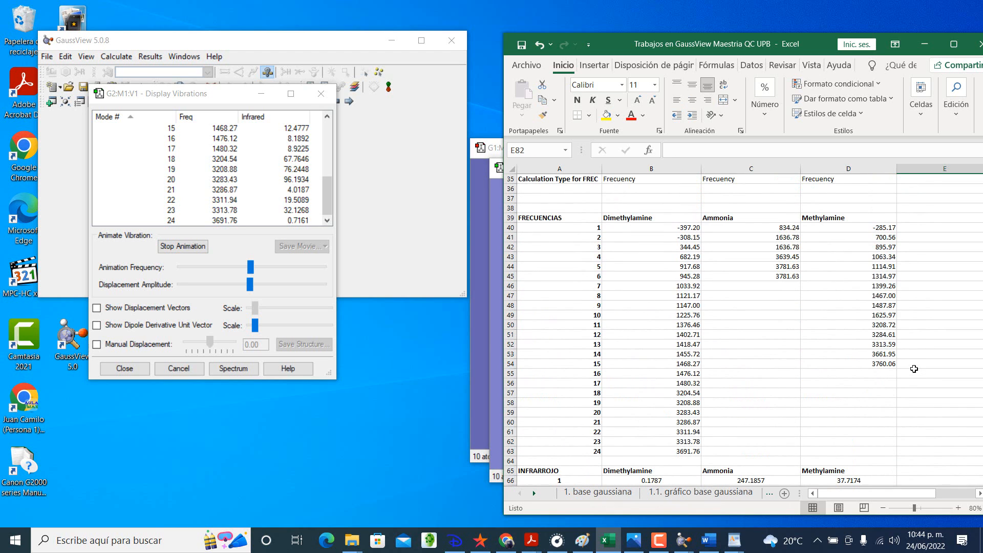
pyautogui.moveTo(549, 221); pyautogui.dragTo(807, 365)
pyautogui.click(808, 409)
pyautogui.scroll(-1, 728, 371)
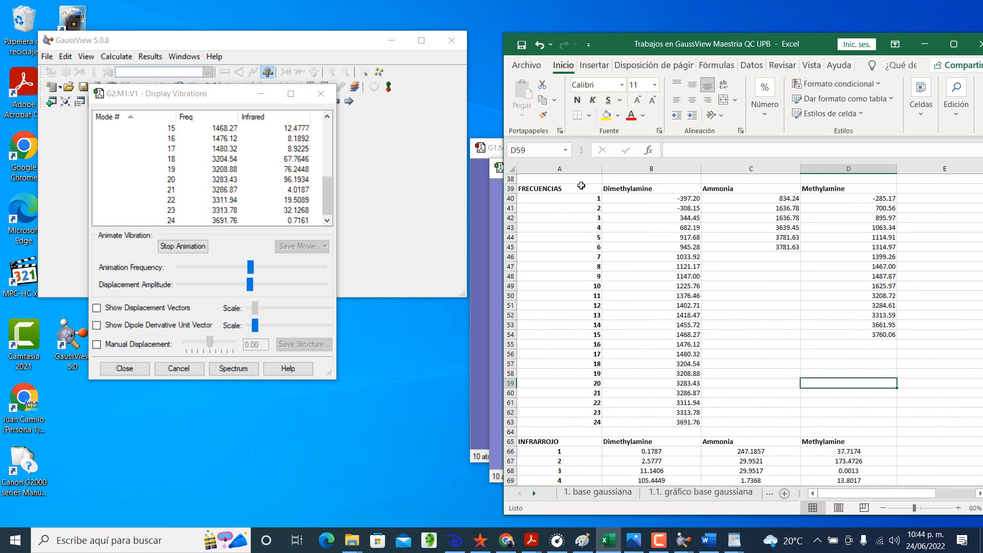
pyautogui.moveTo(576, 188); pyautogui.dragTo(859, 449)
pyautogui.click(691, 99)
pyautogui.click(692, 84)
# Step: Mark ammonia's missing frequencies with a dash in C46 and fill it down through mode 24
pyautogui.click(760, 256)
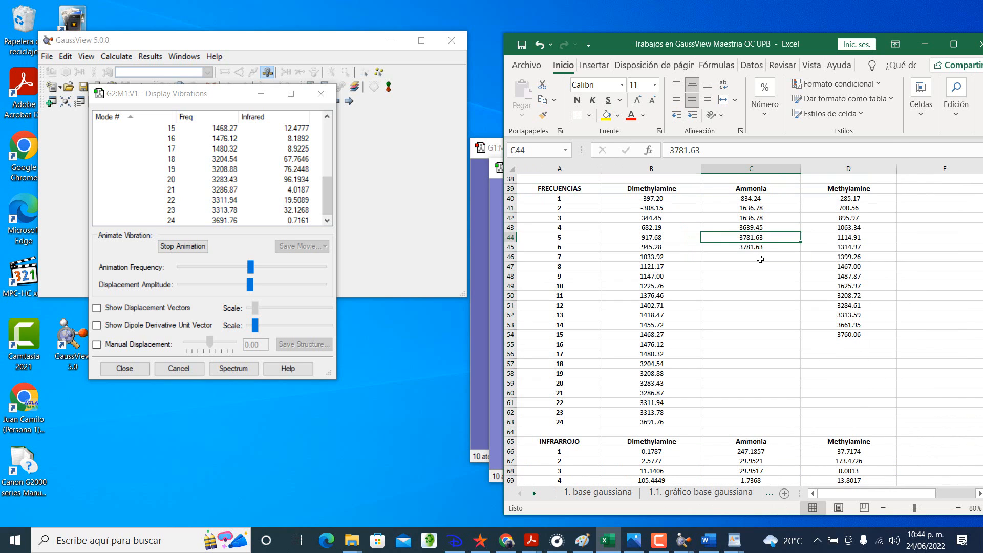
pyautogui.write('-')
pyautogui.press('Return')
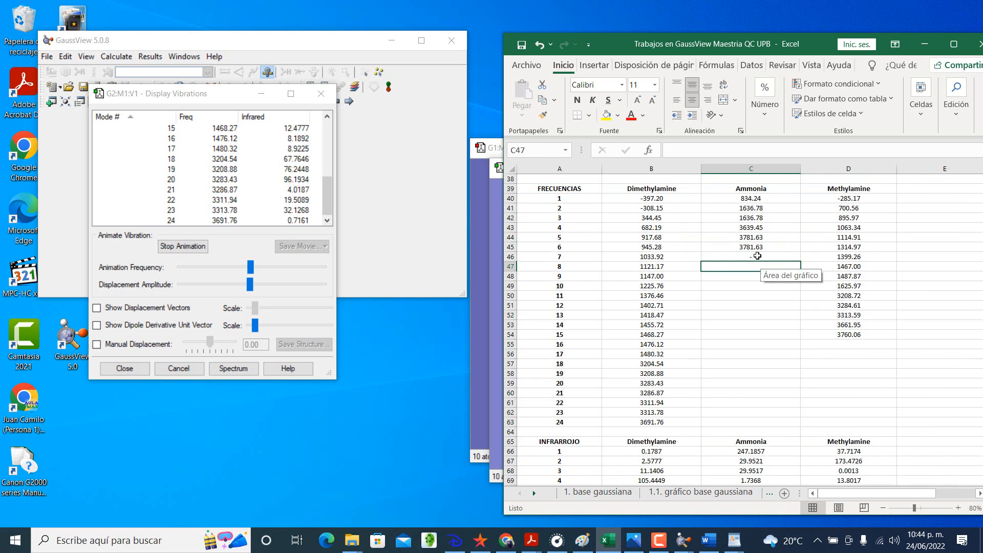
pyautogui.click(760, 259)
pyautogui.moveTo(800, 261); pyautogui.dragTo(797, 423)
pyautogui.moveTo(818, 411); pyautogui.dragTo(821, 404)
pyautogui.moveTo(771, 345); pyautogui.dragTo(867, 421)
# Step: Switch from Excel to GaussView and view dimethylamine's vibration animations for modes between 1 and 10
pyautogui.scroll(10, 652, 307)
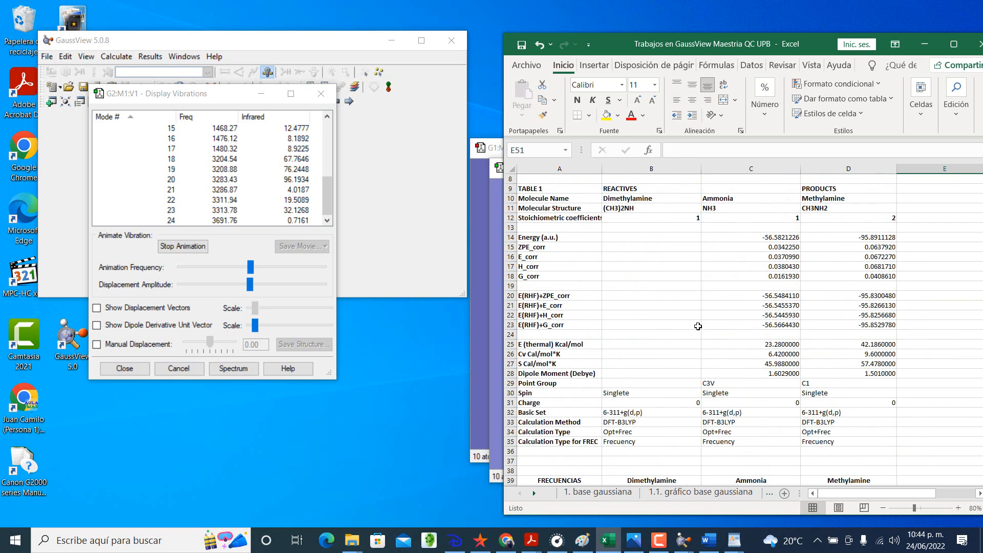
pyautogui.click(651, 297)
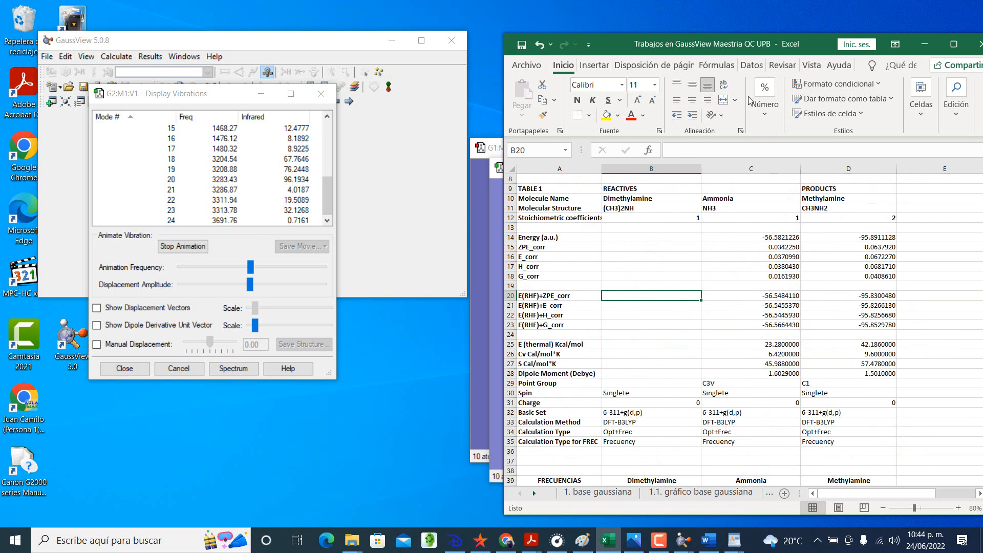
pyautogui.click(923, 44)
pyautogui.scroll(5, 197, 195)
pyautogui.click(192, 118)
pyautogui.click(168, 130)
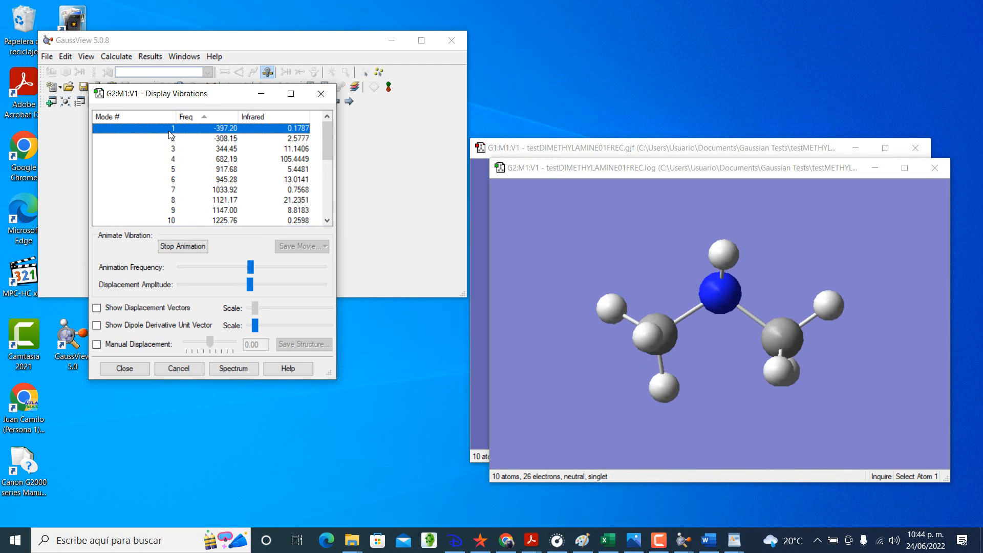
pyautogui.click(166, 138)
pyautogui.click(165, 149)
pyautogui.click(166, 159)
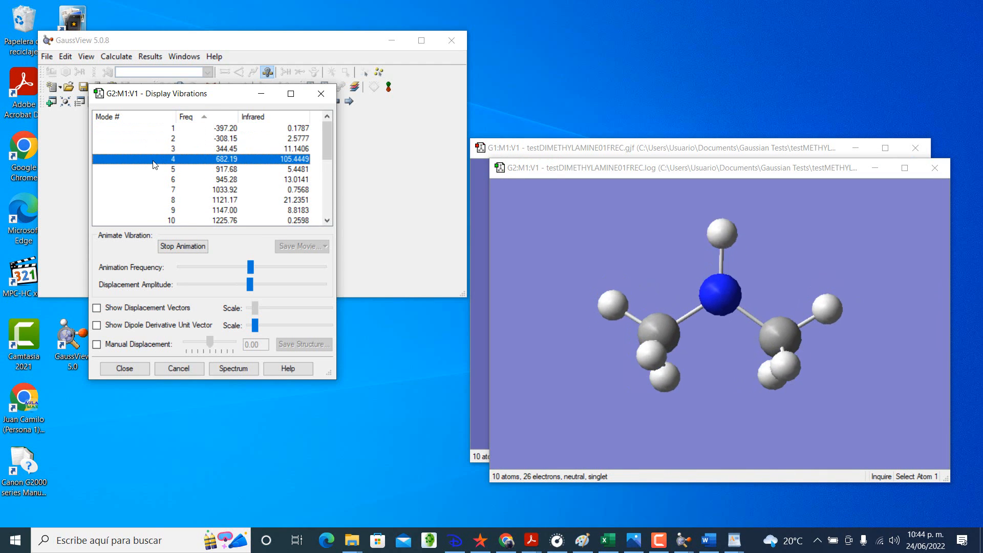
pyautogui.click(169, 169)
pyautogui.click(172, 189)
pyautogui.click(175, 199)
pyautogui.click(180, 220)
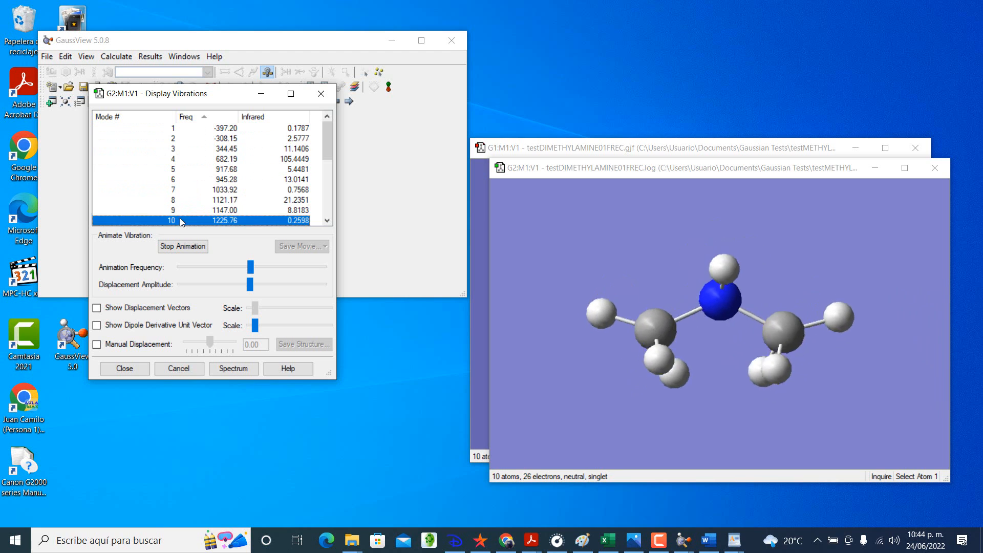
# Step: View the vibration animations of dimethylamine's higher modes, from 11 up to 24, and close the vibrations display
pyautogui.scroll(-1, 181, 220)
pyautogui.click(174, 193)
pyautogui.click(172, 203)
pyautogui.click(173, 210)
pyautogui.scroll(-1, 172, 211)
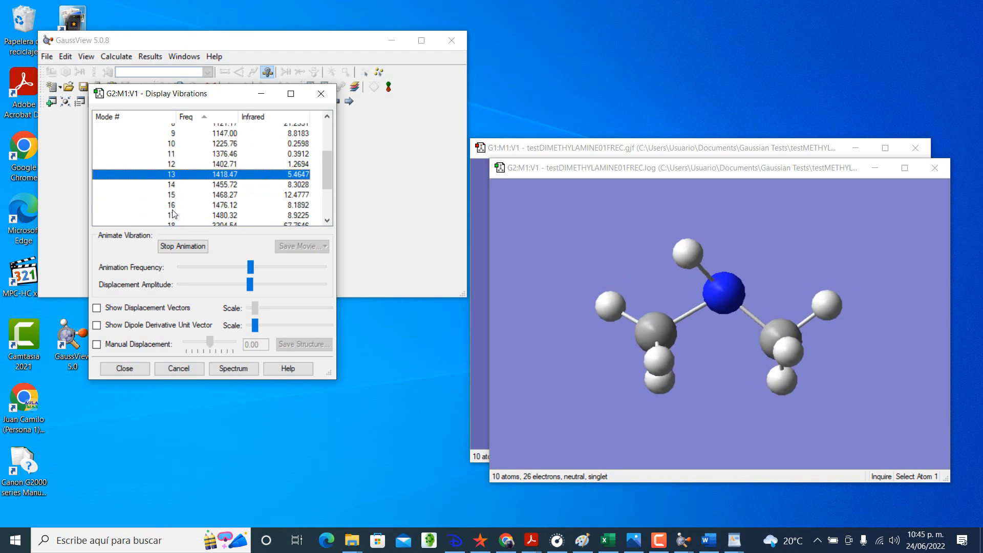
pyautogui.click(172, 206)
pyautogui.click(171, 195)
pyautogui.click(172, 186)
pyautogui.scroll(-2, 172, 192)
pyautogui.click(170, 200)
pyautogui.click(170, 211)
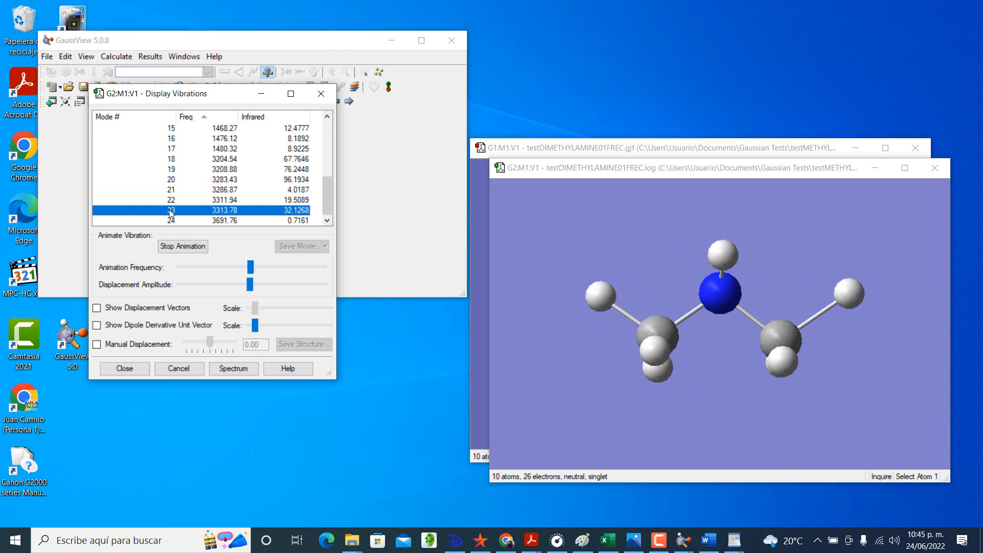
pyautogui.click(171, 220)
pyautogui.click(170, 210)
pyautogui.click(170, 200)
pyautogui.click(126, 368)
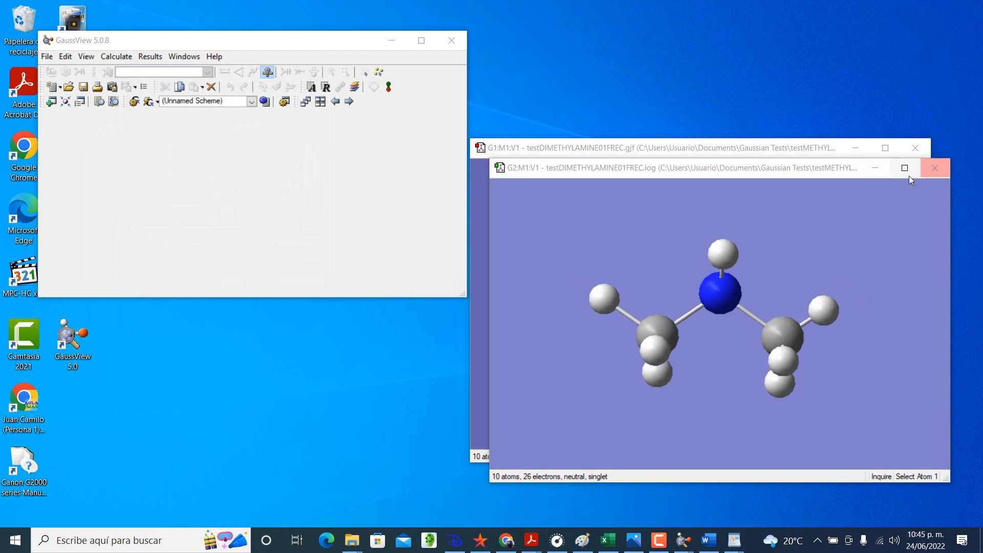
# Step: Reopen dimethylamine's vibrations display and save the vibration movie as a GIF named DIMETHYLAMINEMOVIE
pyautogui.click(151, 57)
pyautogui.click(158, 146)
pyautogui.click(169, 248)
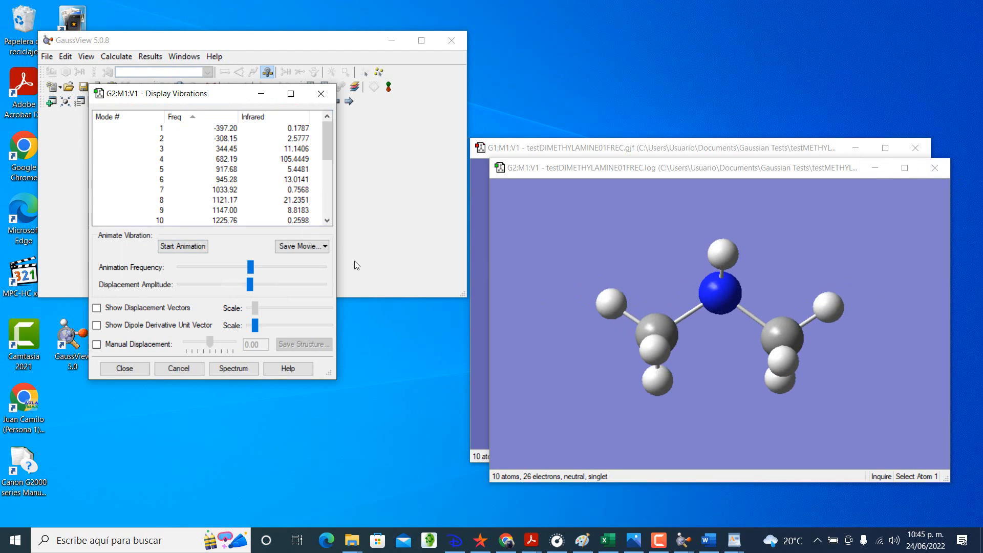
pyautogui.click(286, 246)
pyautogui.click(329, 255)
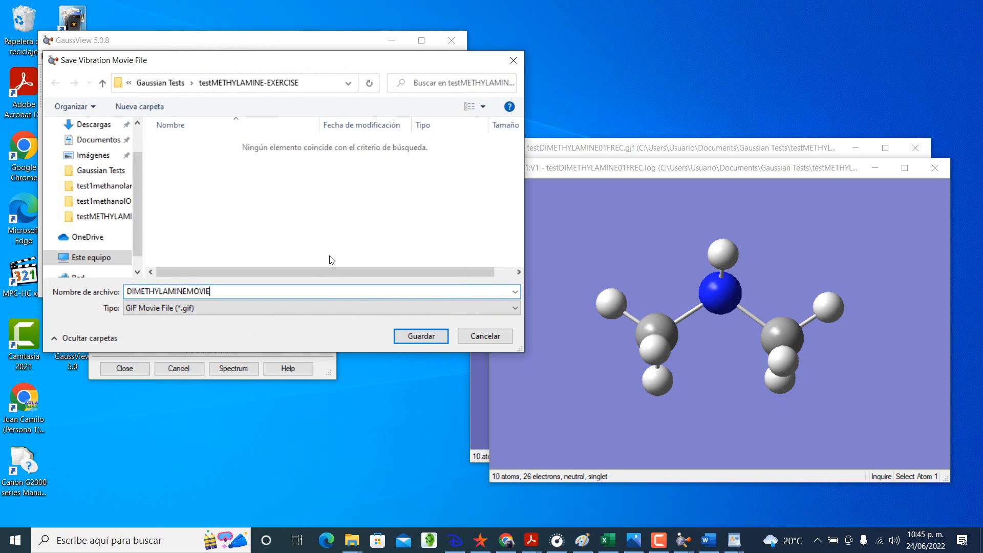
pyautogui.press('Return')
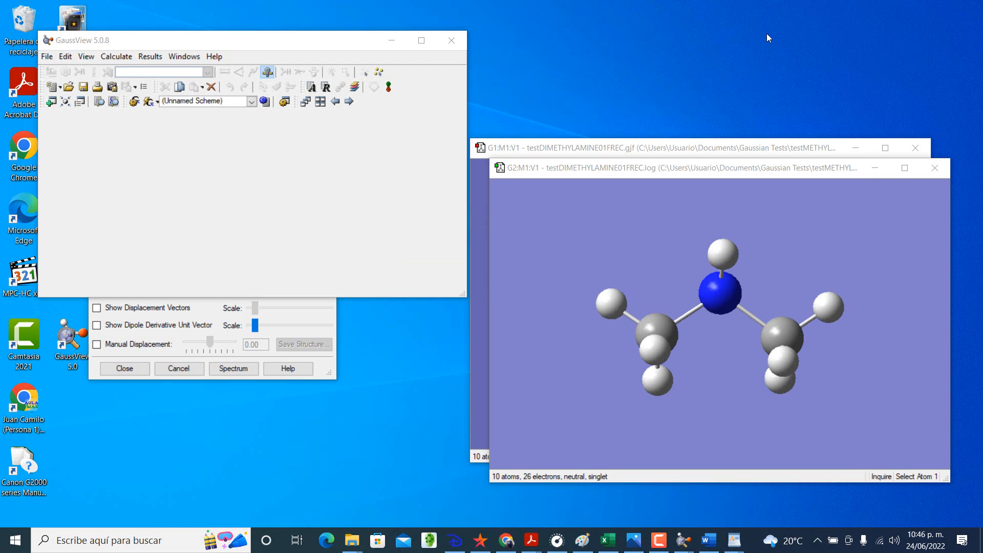
# Step: Set up a Gaussian Opt+Freq job for the testDIMETHYLAMINE01FREC.log structure and check its method and general settings
pyautogui.click(116, 56)
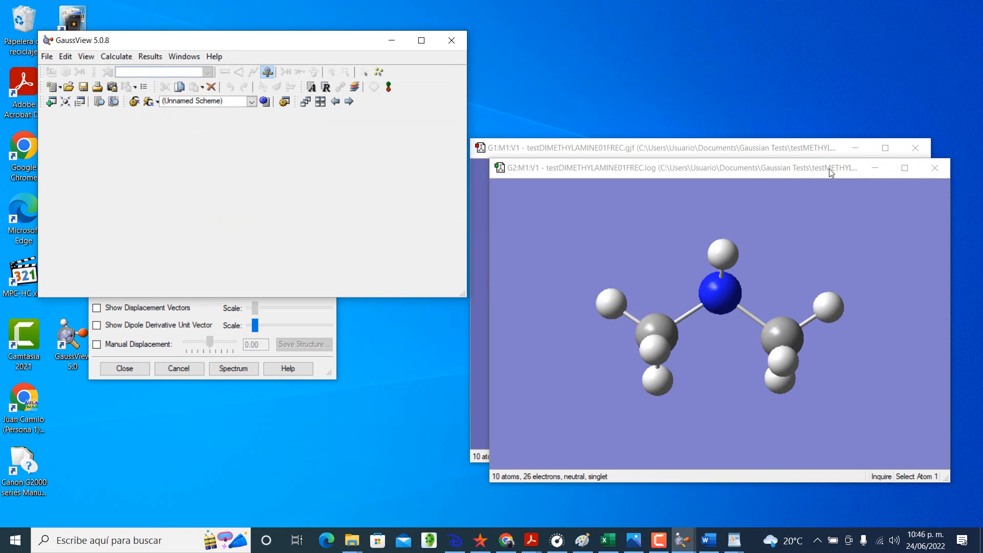
pyautogui.moveTo(828, 168); pyautogui.dragTo(820, 182)
pyautogui.click(128, 59)
pyautogui.click(133, 73)
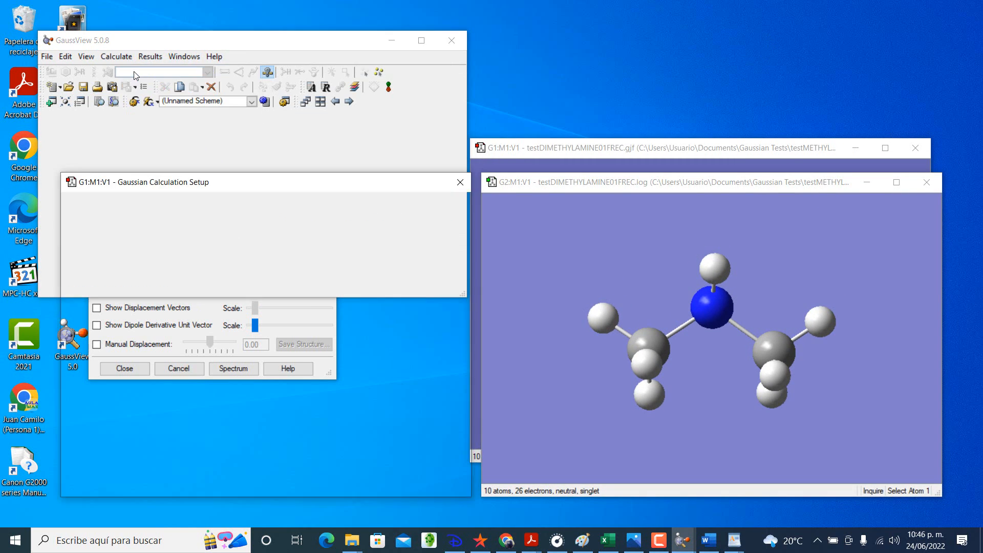
pyautogui.click(85, 241)
pyautogui.click(122, 263)
pyautogui.click(111, 285)
pyautogui.click(122, 262)
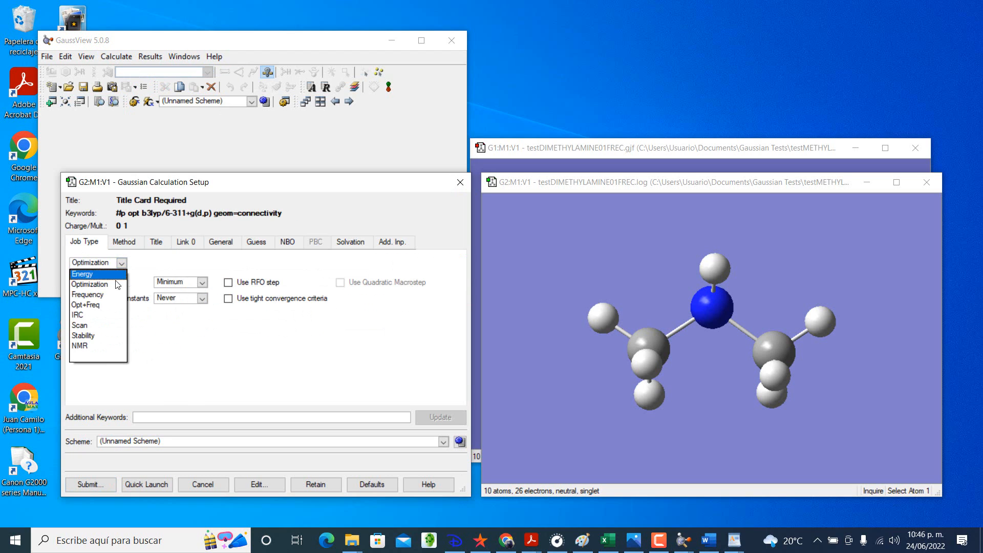
pyautogui.click(105, 309)
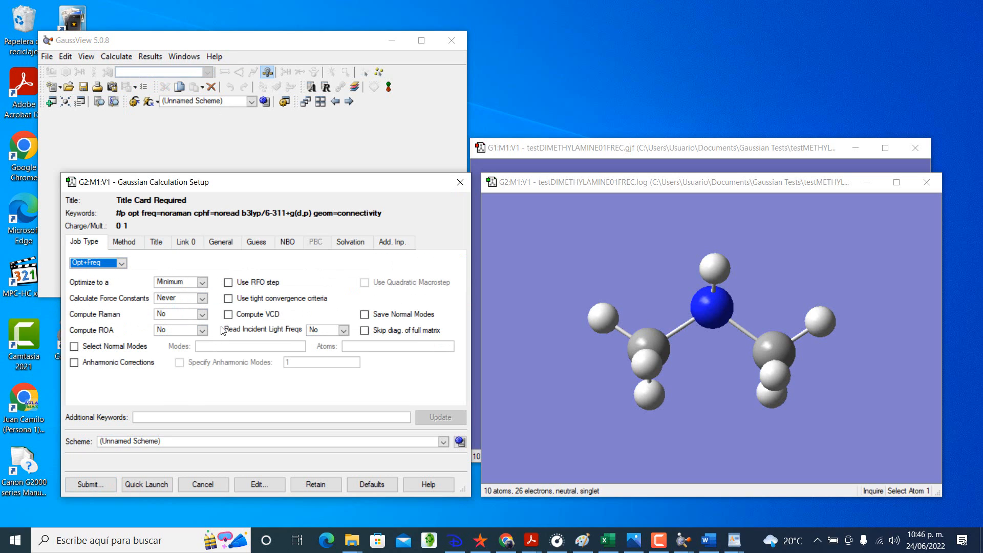
pyautogui.click(125, 241)
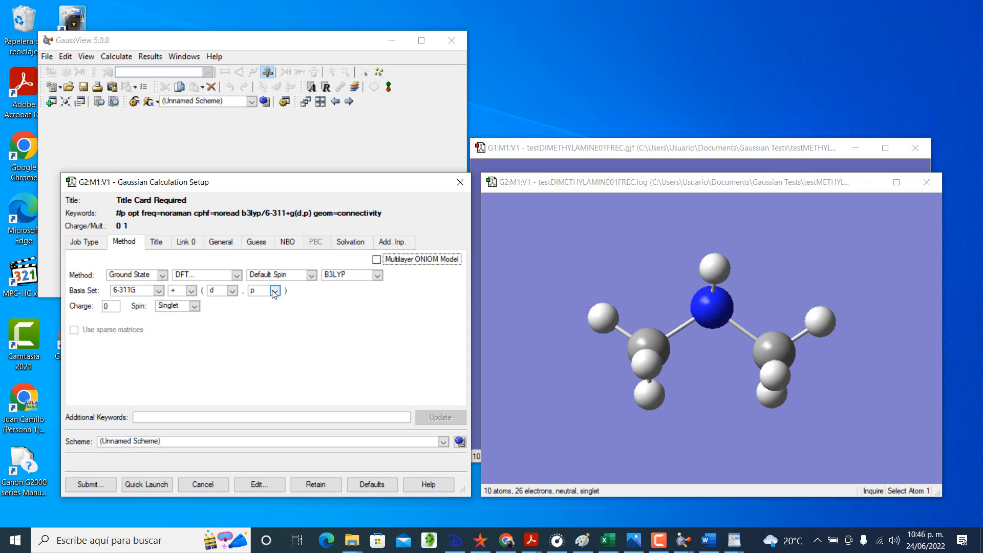
pyautogui.click(221, 242)
# Step: Submit the calculation to Gaussian, saving its input file as testDIMETHYLAMINE01OPTFREC
pyautogui.click(96, 483)
pyautogui.click(234, 356)
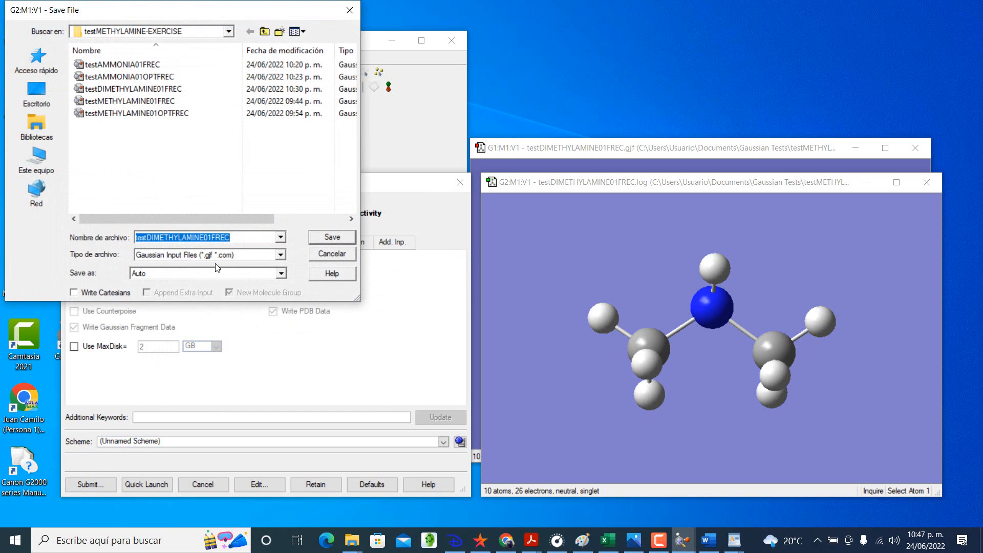
pyautogui.click(214, 237)
pyautogui.write('OPT')
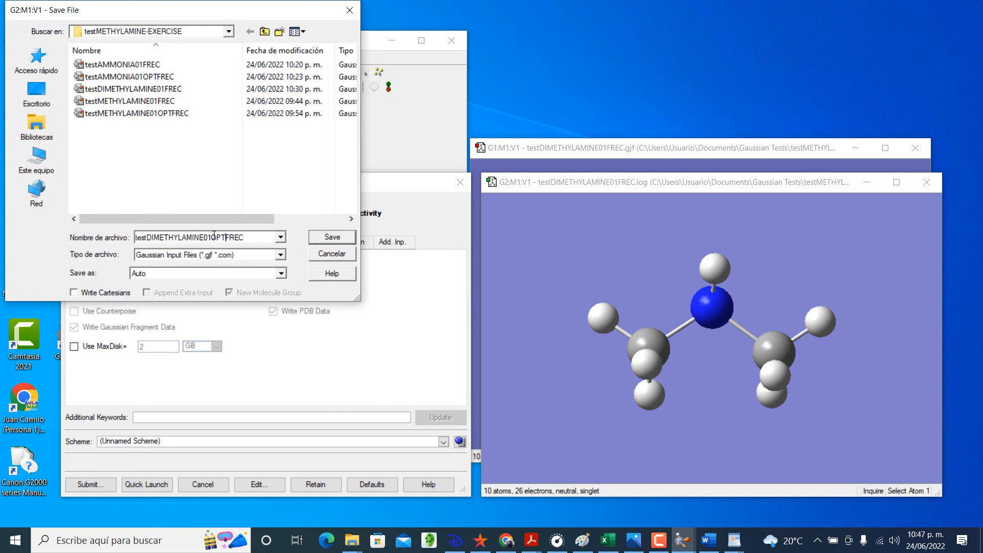
pyautogui.click(333, 237)
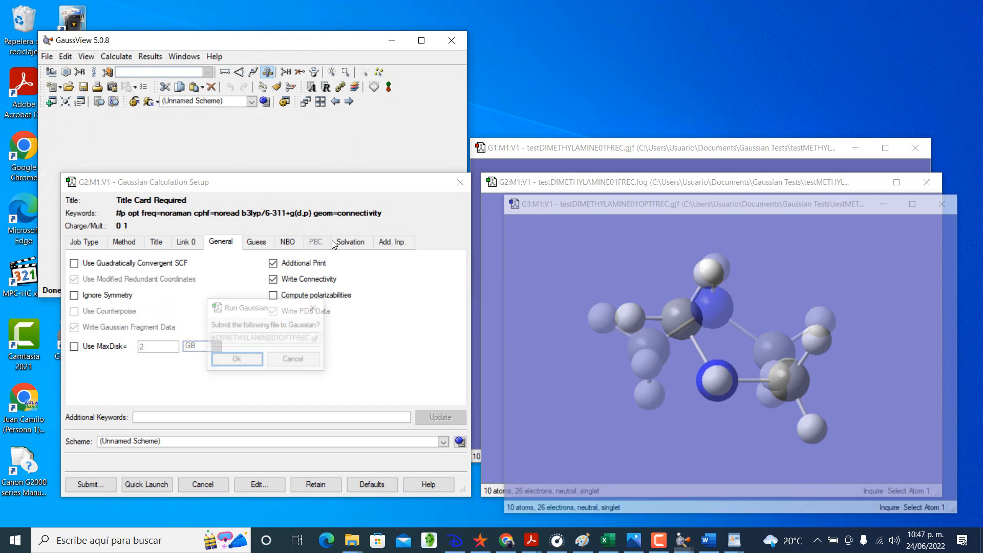
pyautogui.click(256, 361)
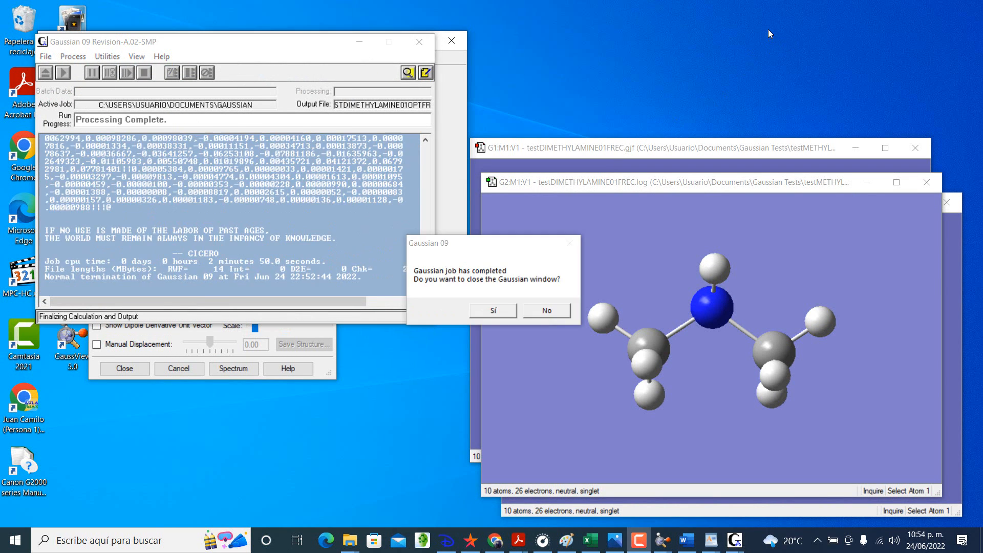
# Step: Close the completed Gaussian job, open testDIMETHYLAMINE01OPTFREC.log in its own molecule group, and close the old vibrations display
pyautogui.click(495, 311)
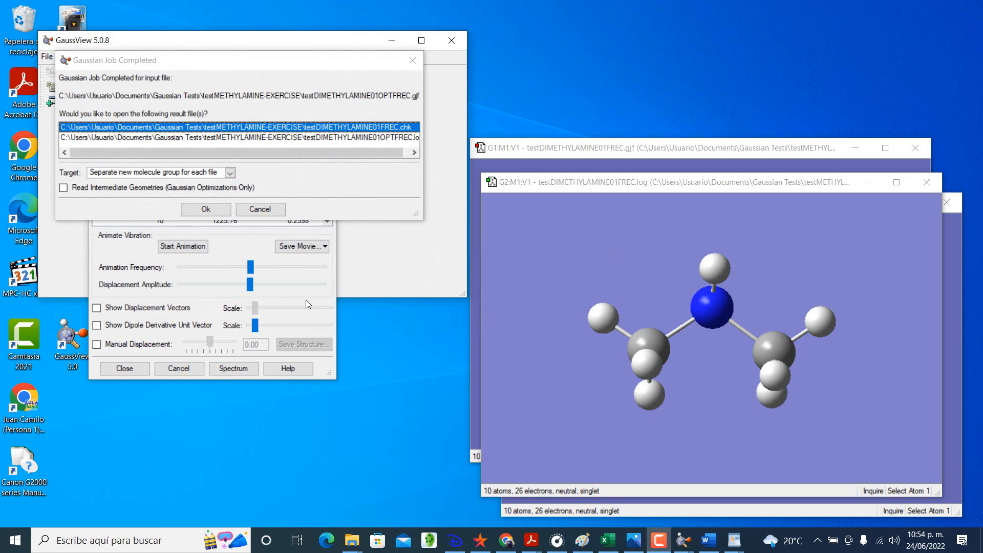
pyautogui.click(114, 137)
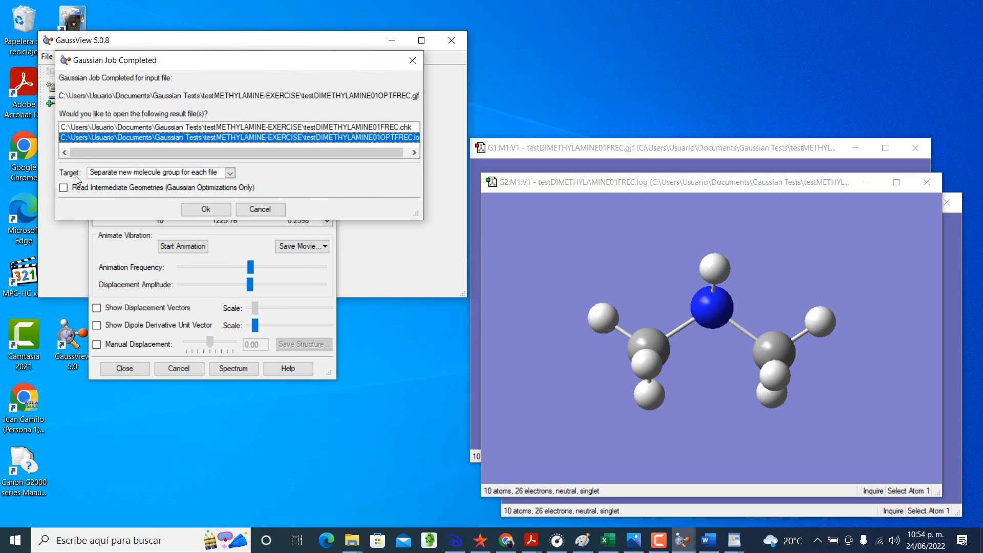
pyautogui.click(206, 208)
pyautogui.moveTo(244, 185); pyautogui.dragTo(664, 158)
pyautogui.click(322, 94)
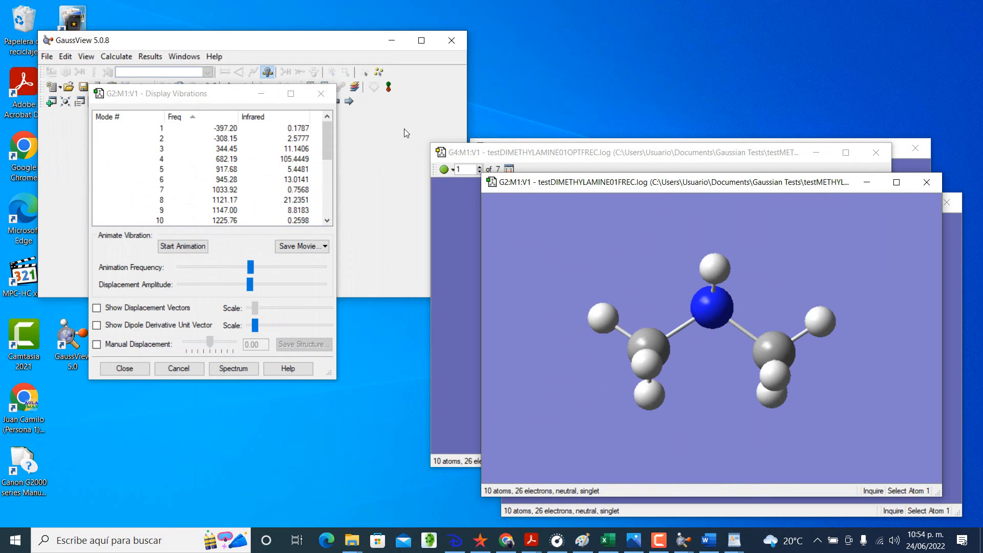
# Step: Close the vibrations display and review the calculation summary of the testDIMETHYLAMINE01FREC.log structure
pyautogui.click(321, 95)
pyautogui.click(150, 57)
pyautogui.click(166, 70)
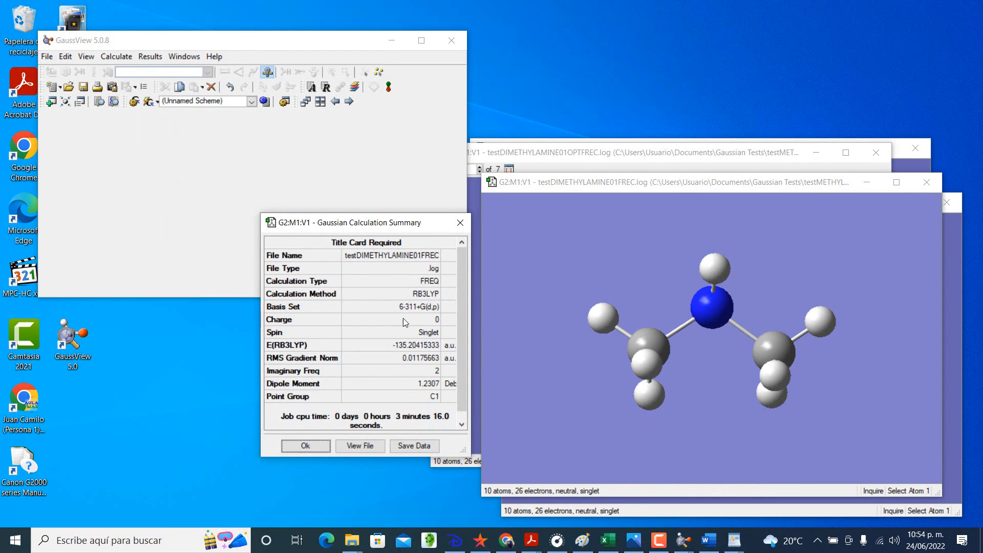
pyautogui.scroll(-1, 405, 322)
pyautogui.click(461, 223)
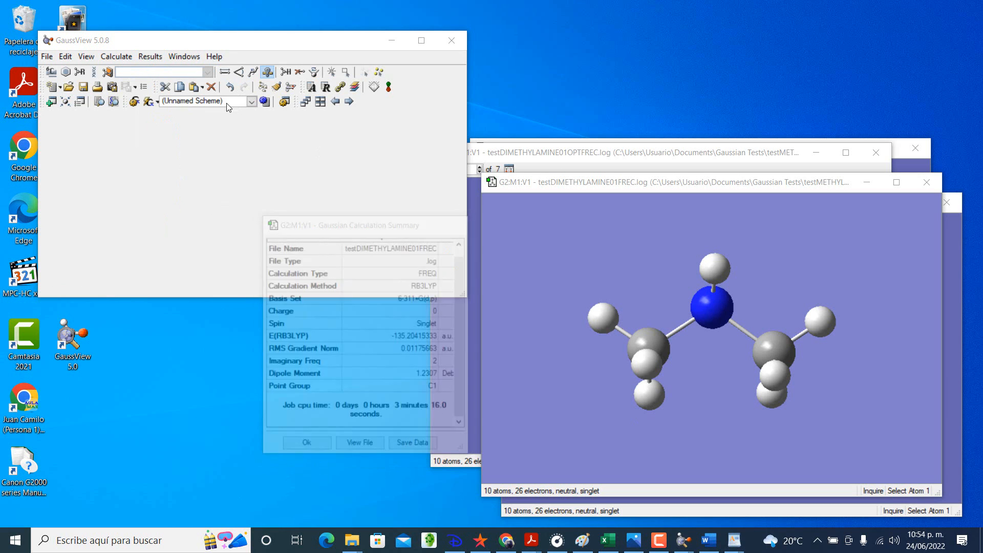
# Step: Check which results the testDIMETHYLAMINE01OPTFREC.log structure offers, then reopen the calculation summary of testDIMETHYLAMINE01FREC.log
pyautogui.click(158, 60)
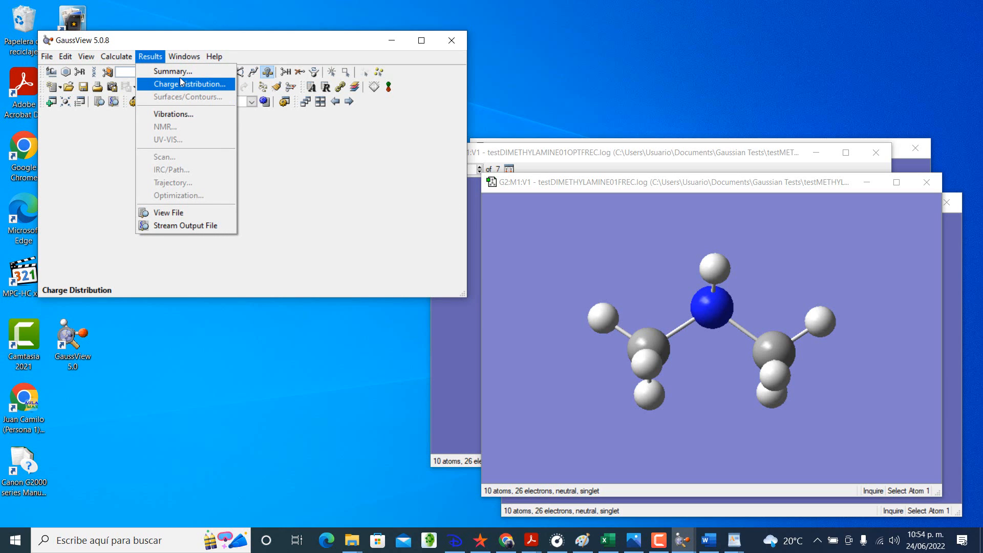
pyautogui.click(650, 151)
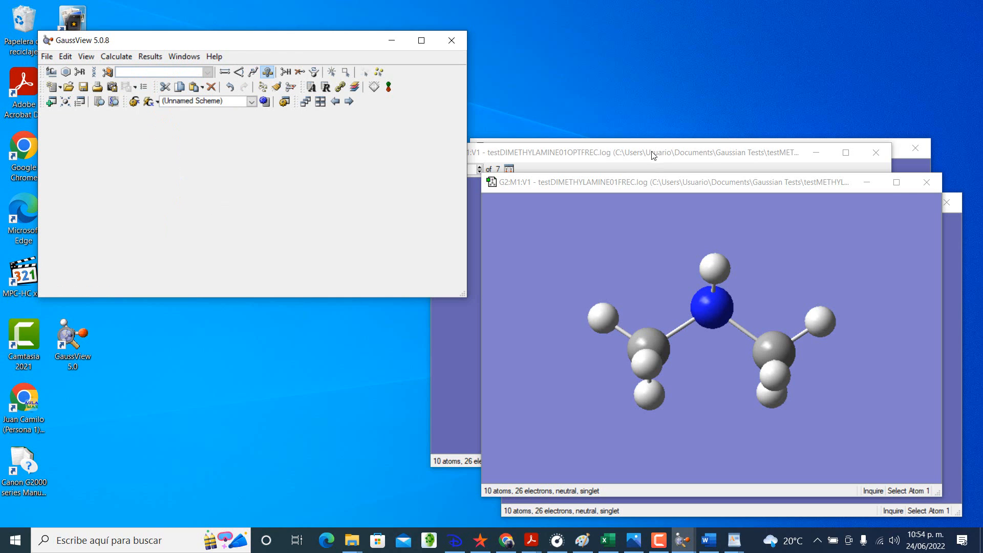
pyautogui.click(877, 187)
pyautogui.click(157, 57)
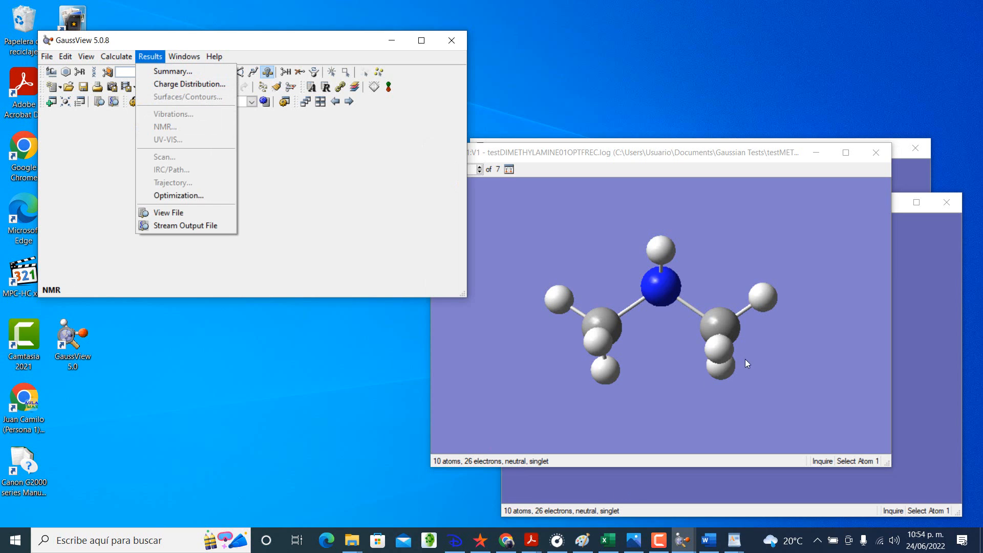
pyautogui.click(682, 540)
pyautogui.moveTo(885, 487)
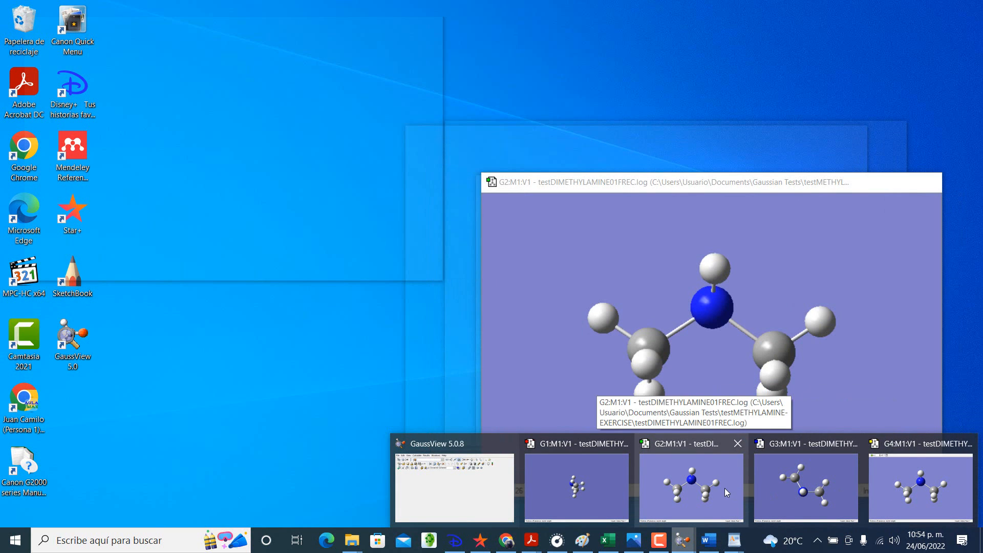
pyautogui.click(724, 487)
pyautogui.click(150, 56)
pyautogui.click(161, 70)
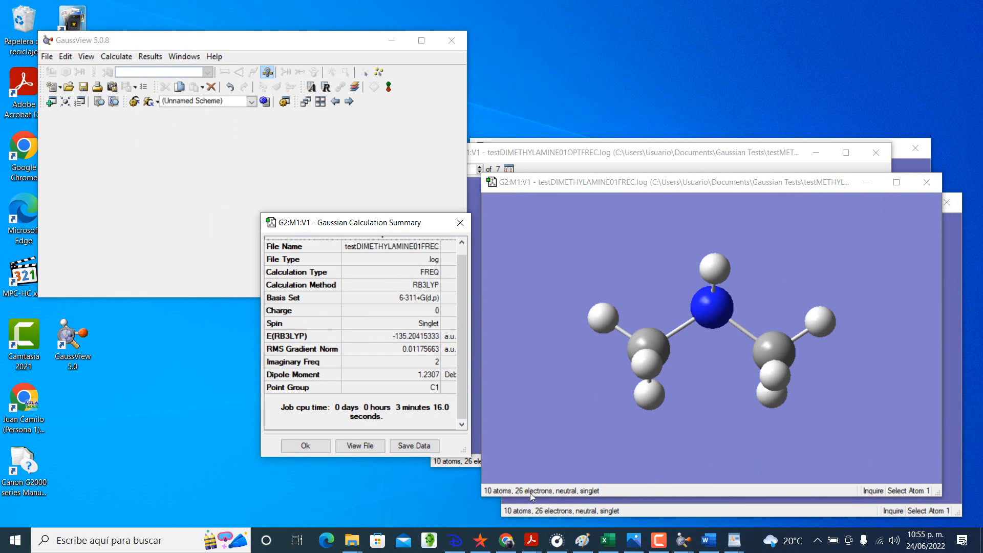
# Step: Switch to the Excel workbook and enter -135.20415333 as dimethylamine's energy in cell B14
pyautogui.click(607, 540)
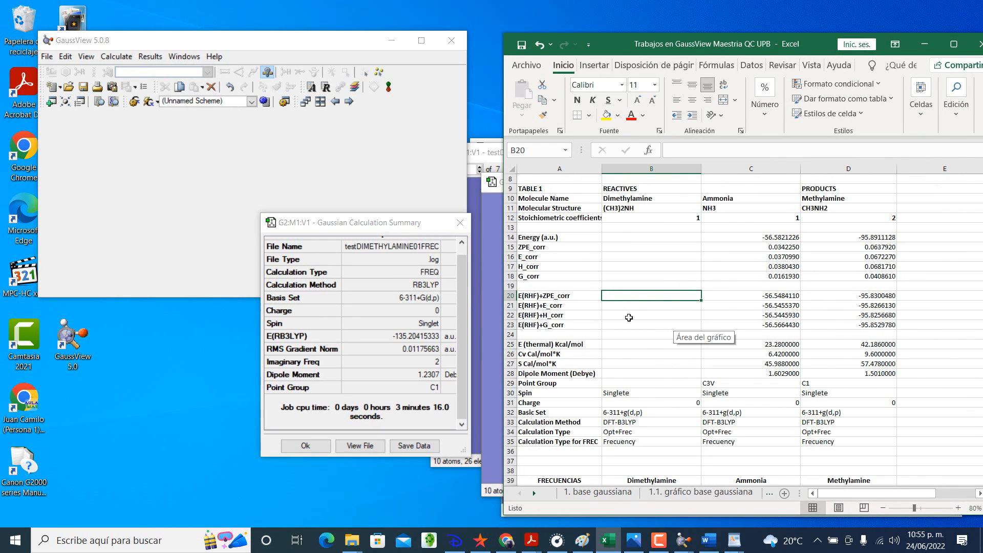
pyautogui.click(635, 245)
pyautogui.click(636, 237)
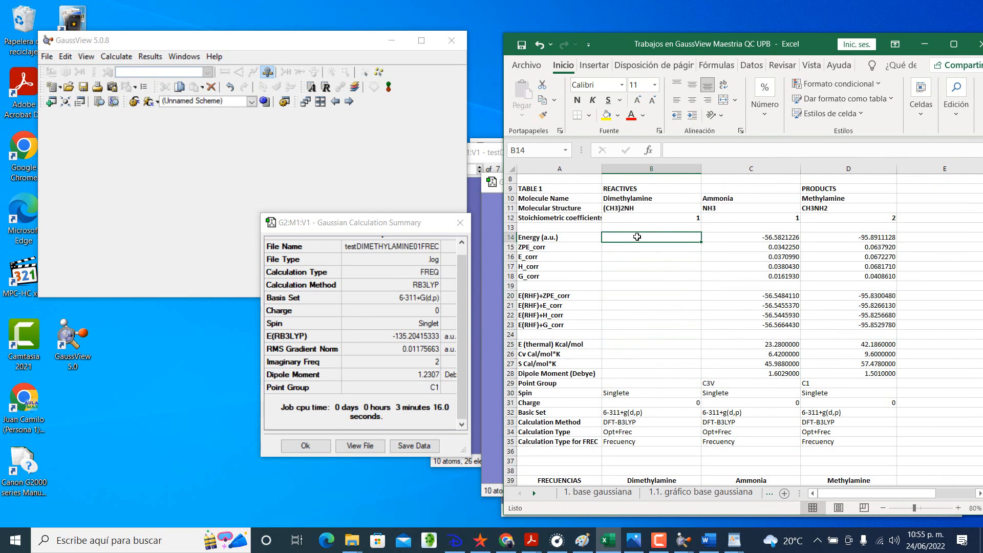
pyautogui.write('-135.2')
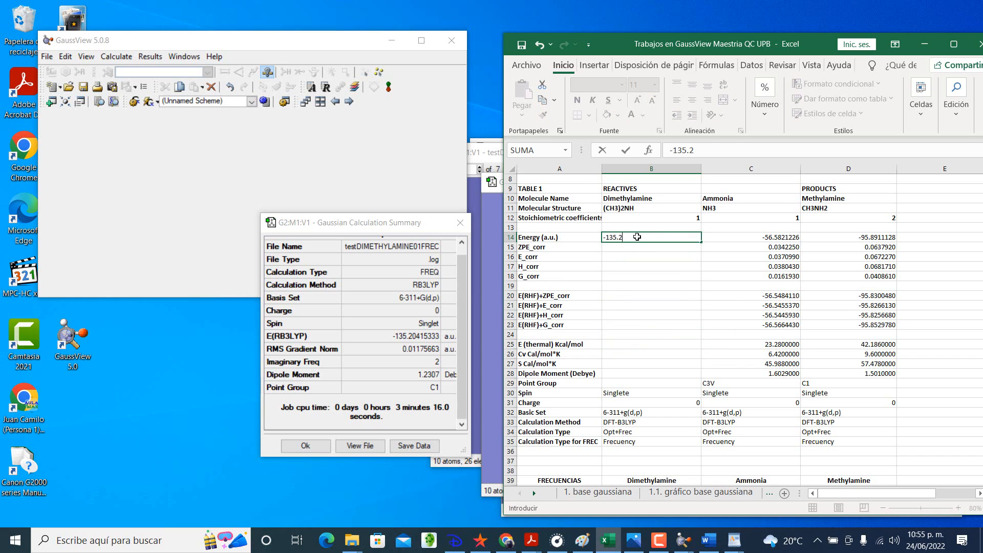
pyautogui.write('04153333')
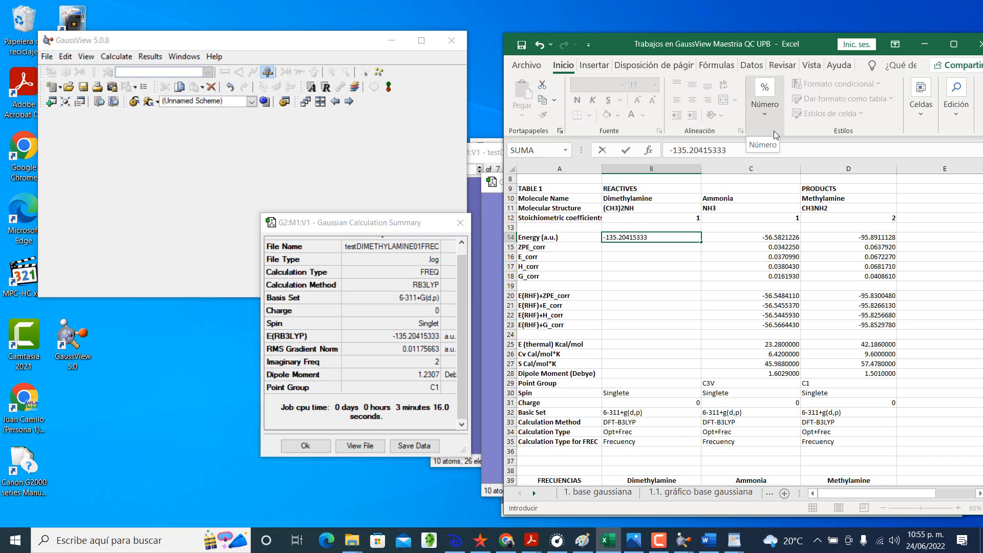
pyautogui.press('Return')
# Step: Enter C1 as dimethylamine's point group in B29 and 1.2307 as its dipole moment in B28
pyautogui.press('Down')
pyautogui.press('Down')
pyautogui.press('Down')
pyautogui.press('Down')
pyautogui.press('Down')
pyautogui.press('Down')
pyautogui.press('Down')
pyautogui.press('Down')
pyautogui.press('Down')
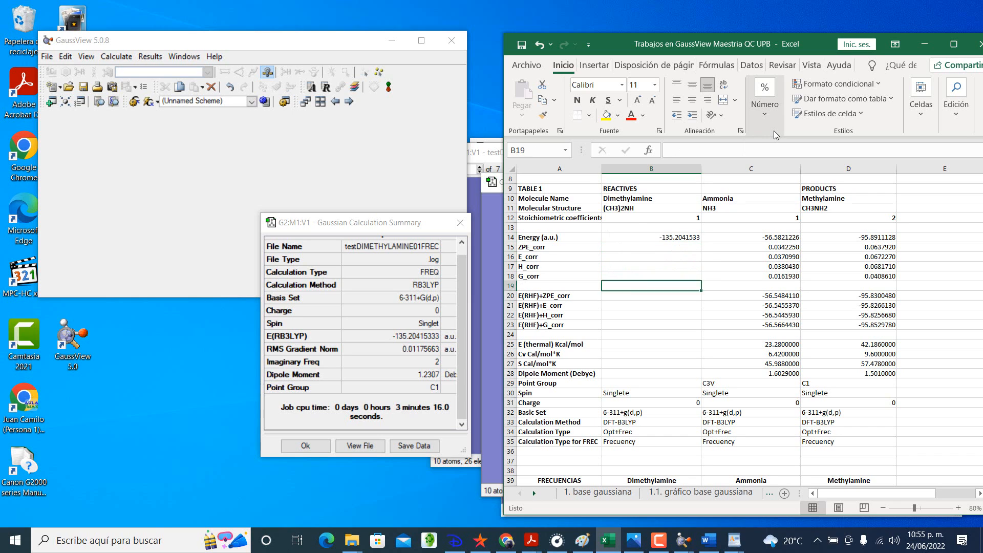
pyautogui.press('Down')
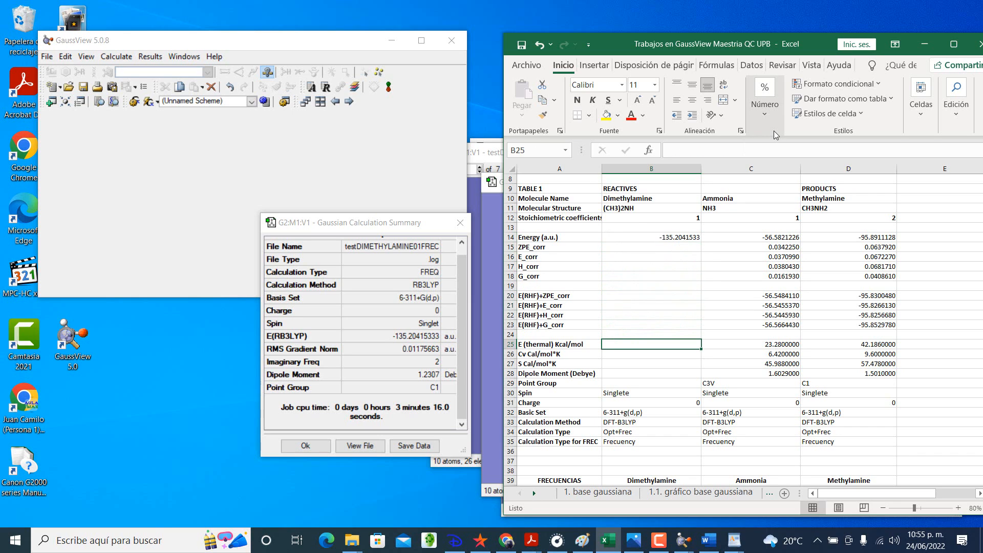
pyautogui.press('Down')
pyautogui.press('Down')
pyautogui.press('Down')
pyautogui.press('Down')
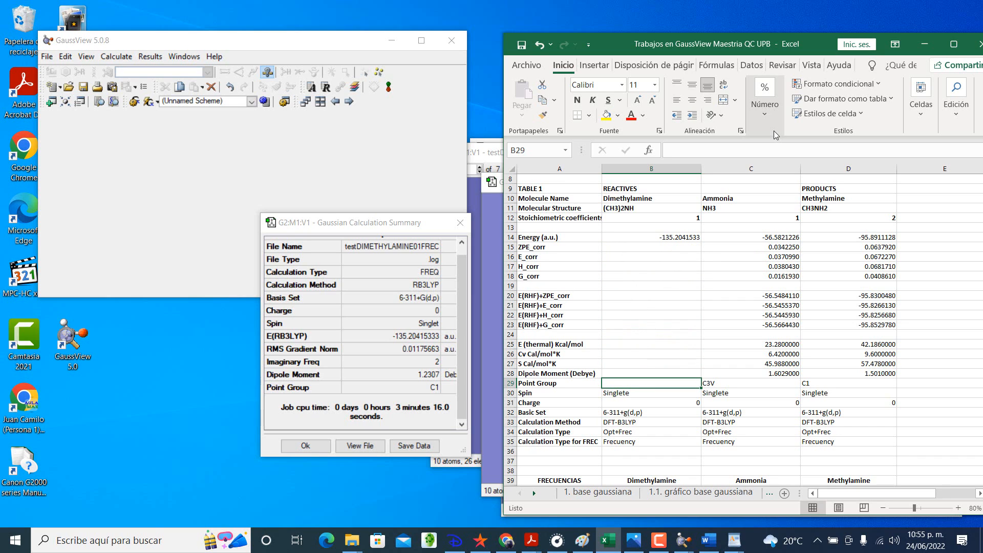
pyautogui.write('C1')
pyautogui.press('Up')
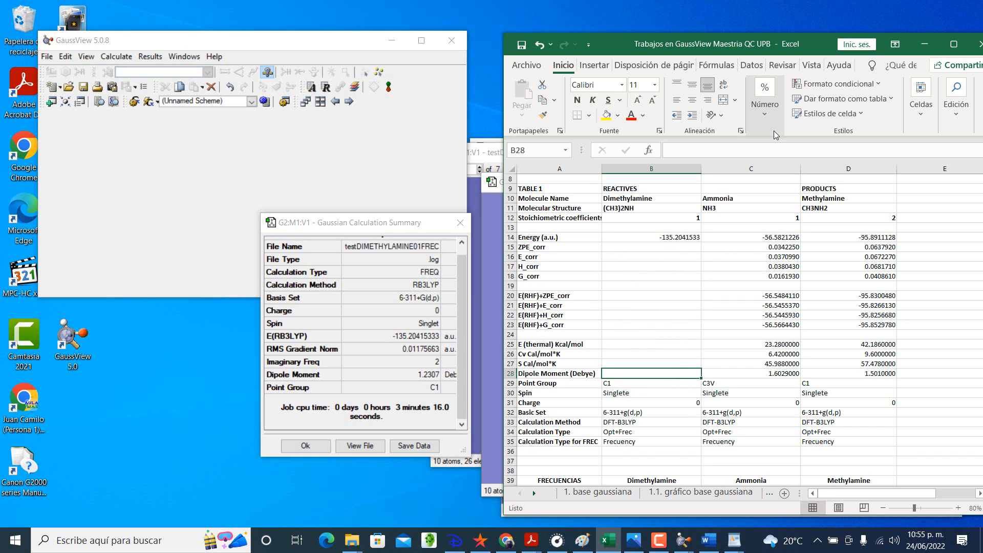
pyautogui.write('1.2307')
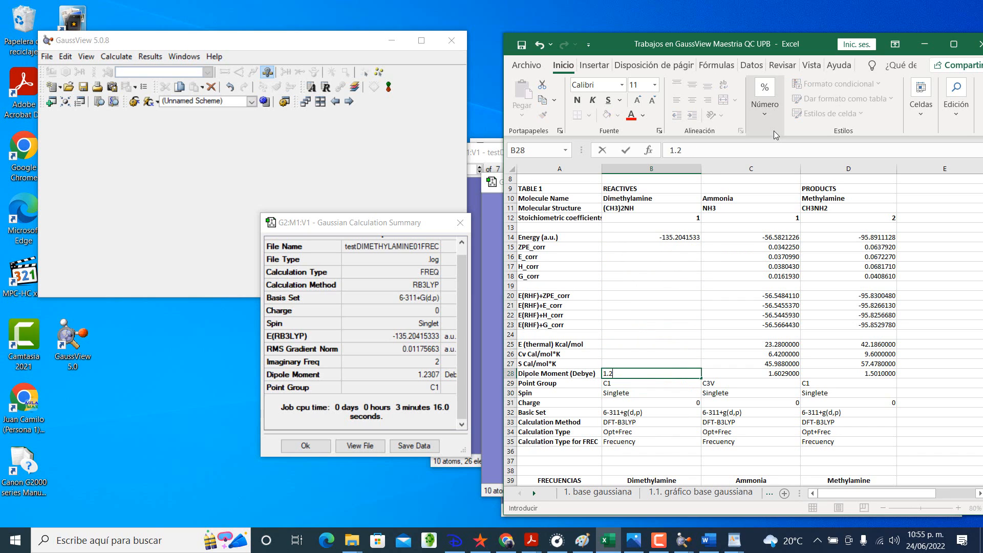
pyautogui.press('Return')
pyautogui.press('Up')
pyautogui.press('Up')
pyautogui.press('Up')
pyautogui.press('Up')
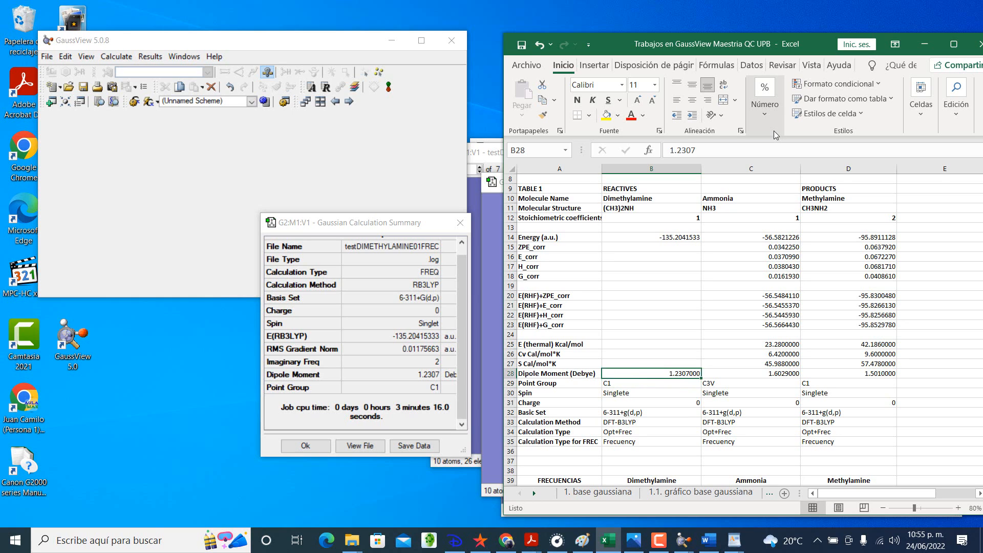
# Step: Close the frequency summary and compare the calculation summary of testDIMETHYLAMINE01OPTFREC.log with dimethylamine's values in the Excel table
pyautogui.click(460, 222)
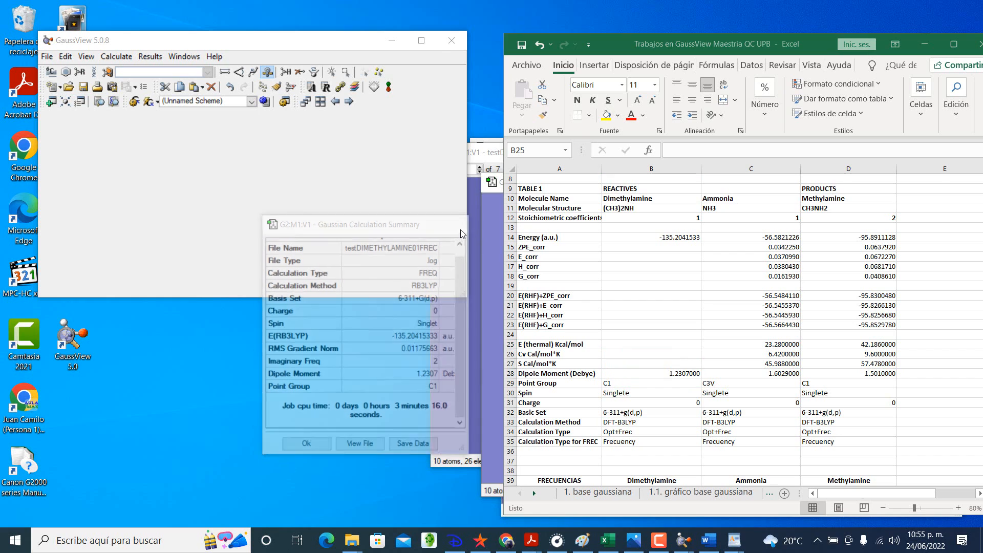
pyautogui.click(491, 154)
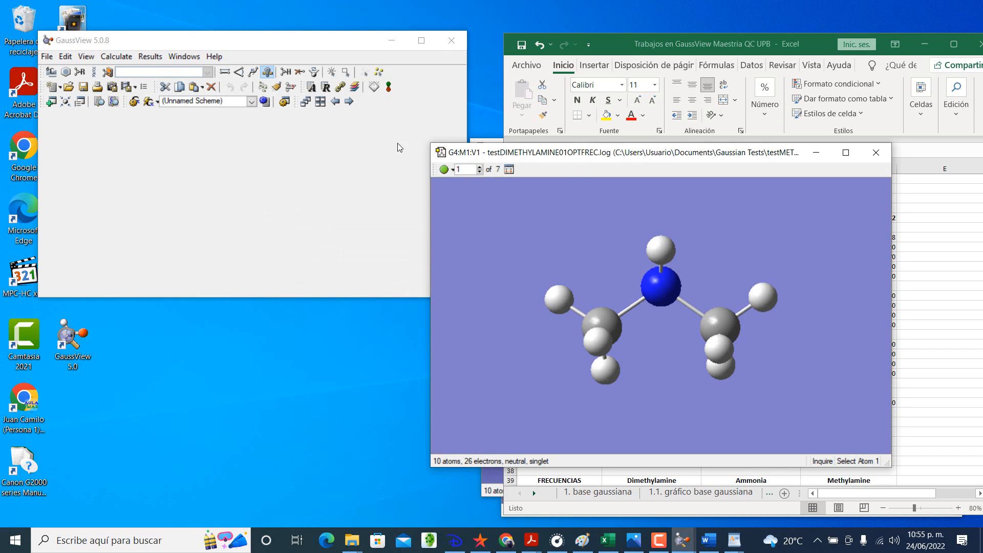
pyautogui.click(151, 58)
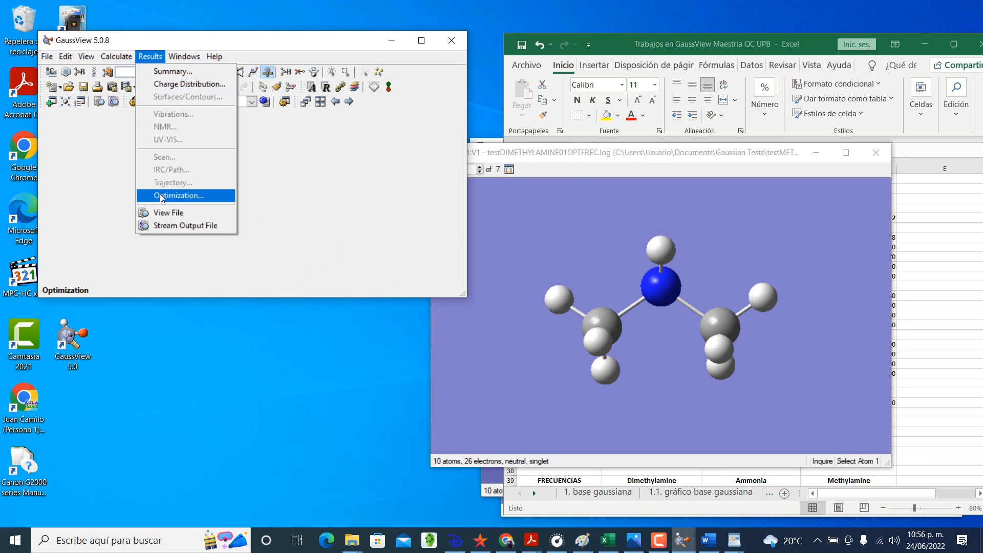
pyautogui.click(172, 71)
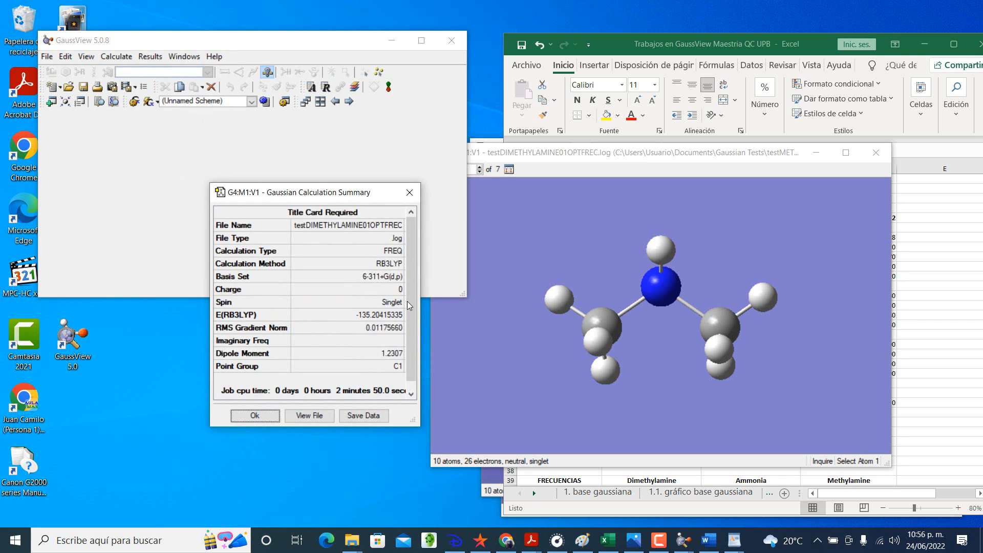
pyautogui.click(752, 54)
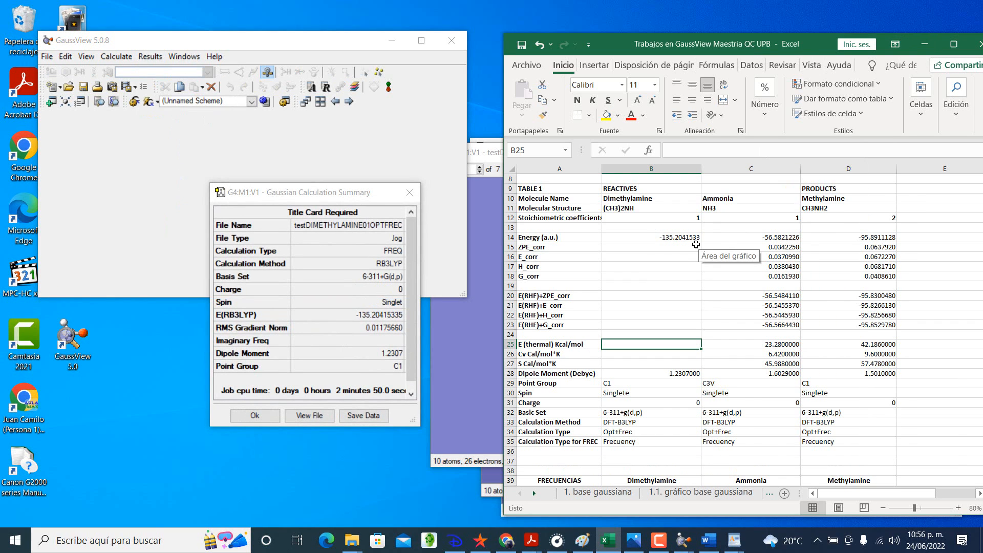
# Step: Open the testDIMETHYLAMINE01OPTFREC output file in WordPad and resize its window to fit beside the Excel table
pyautogui.click(151, 56)
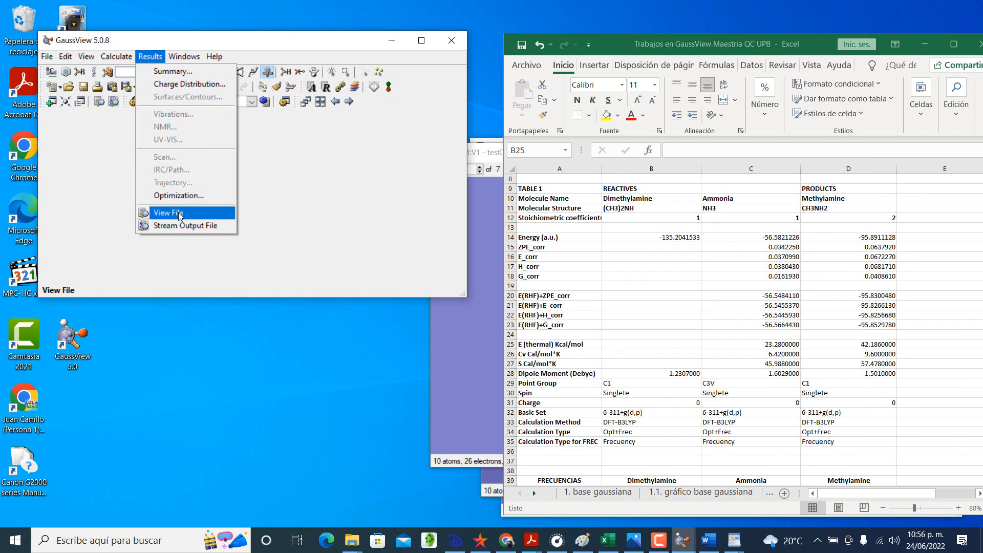
pyautogui.click(178, 212)
pyautogui.click(936, 8)
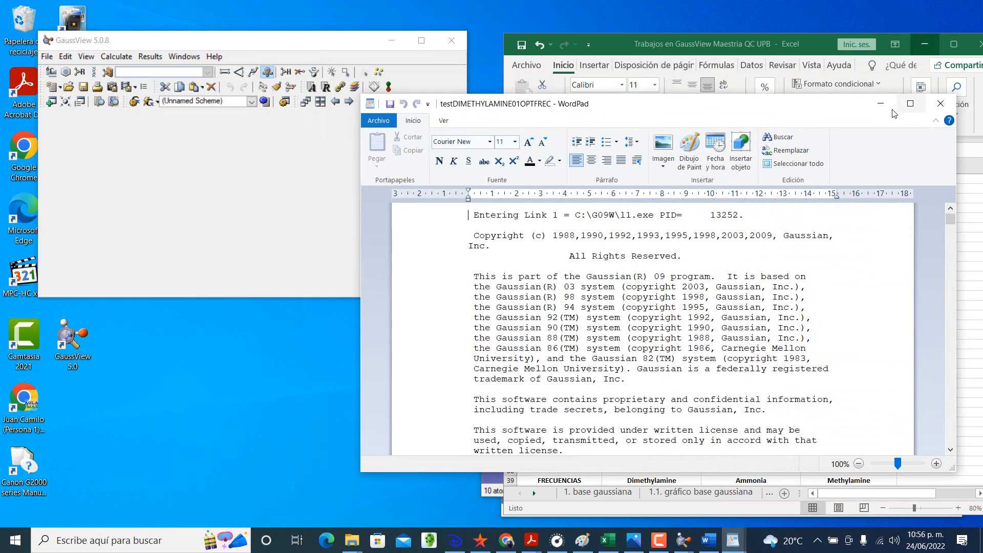
pyautogui.moveTo(766, 107); pyautogui.dragTo(430, 33)
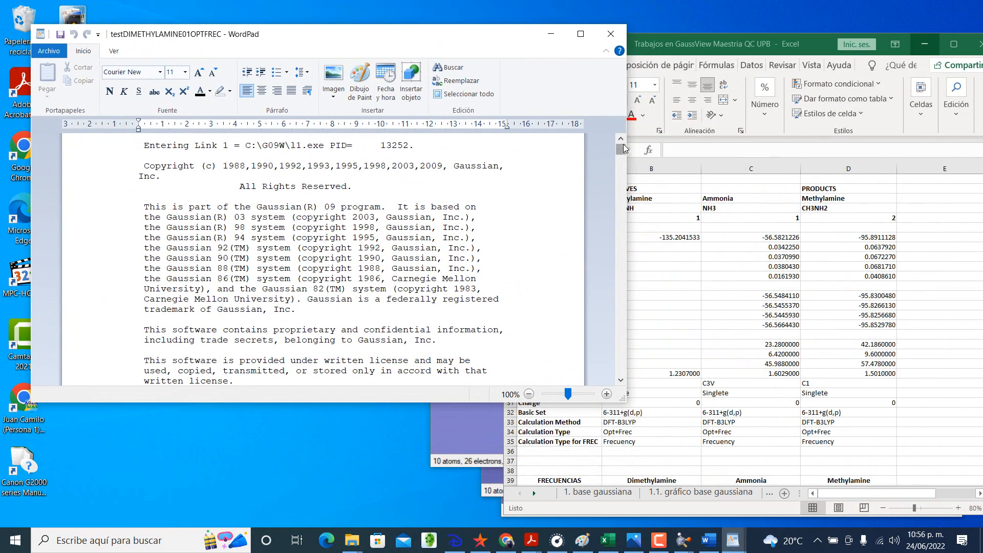
pyautogui.moveTo(625, 148); pyautogui.dragTo(482, 150)
pyautogui.moveTo(311, 405); pyautogui.dragTo(311, 512)
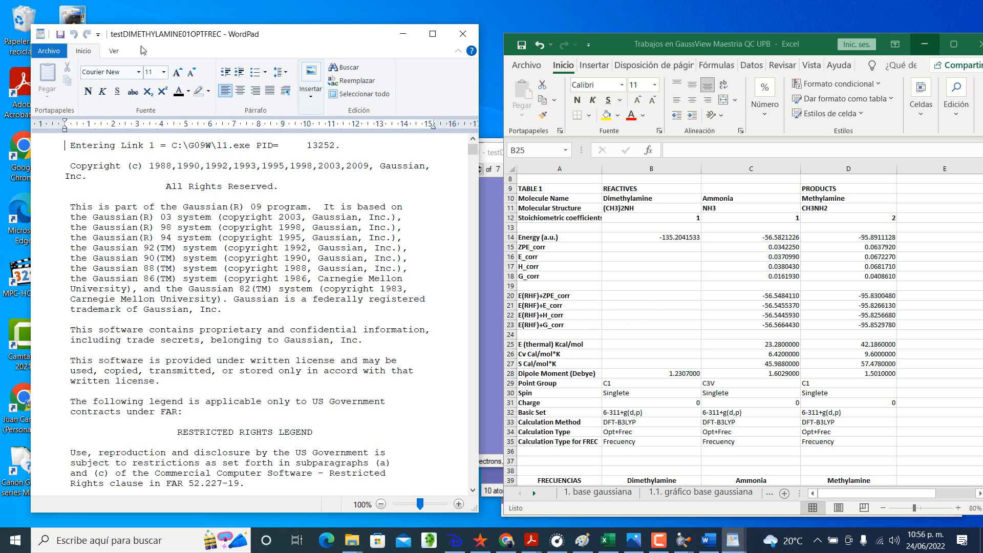
# Step: Select dimethylamine's ZPE_corr cell B15 in Excel and search the output file for "thermochemistry"
pyautogui.click(676, 257)
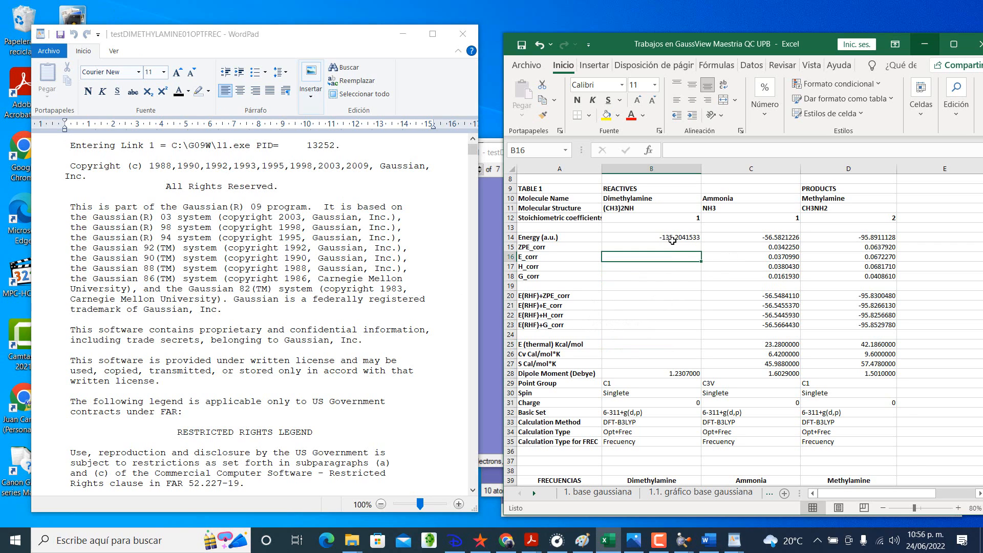
pyautogui.click(670, 246)
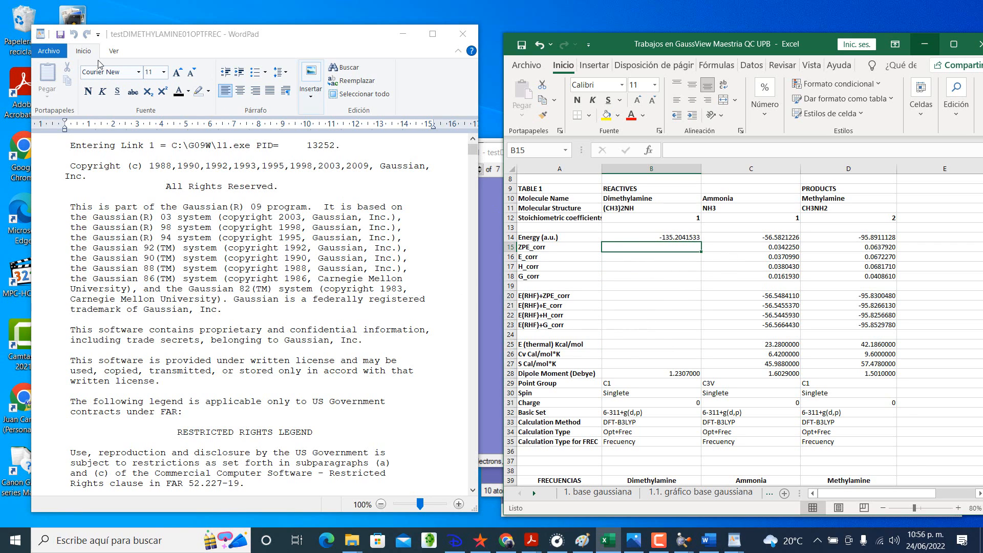
pyautogui.click(355, 70)
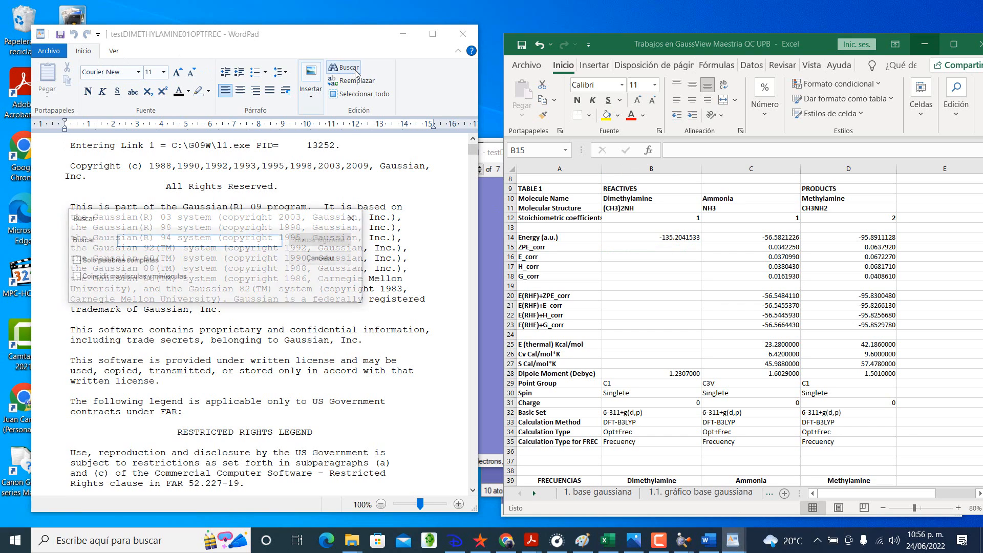
pyautogui.write('t')
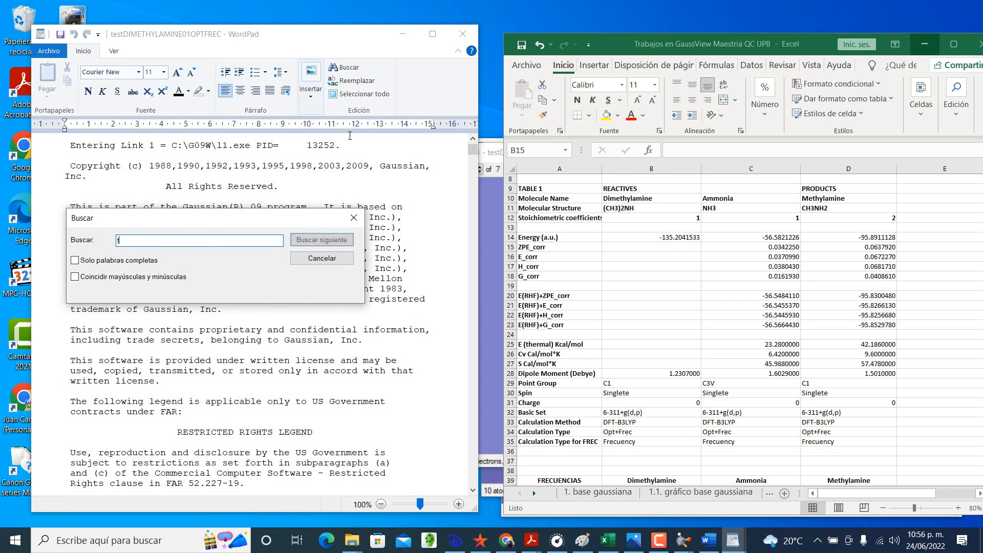
pyautogui.write('hermocr')
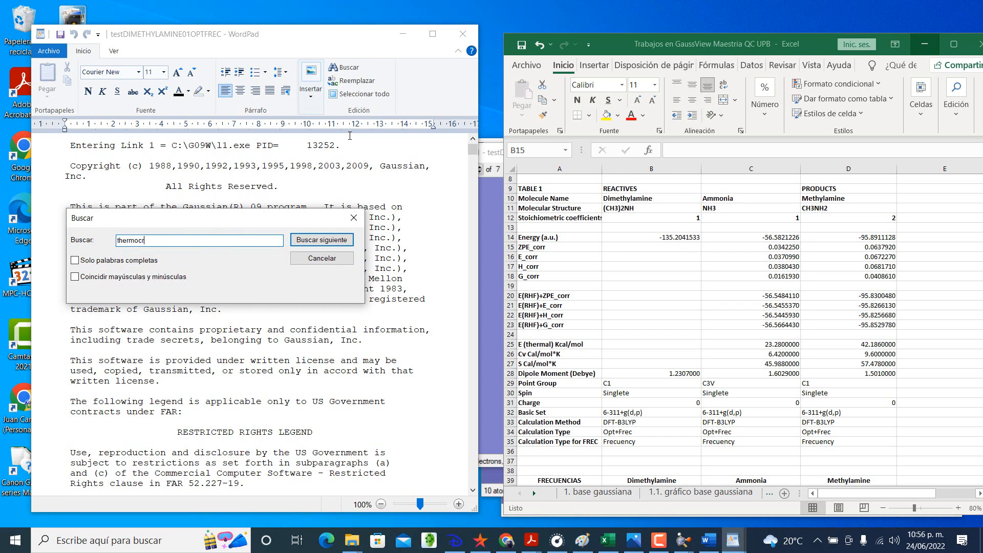
pyautogui.press('BackSpace')
pyautogui.write('hemistry')
pyautogui.press('Return')
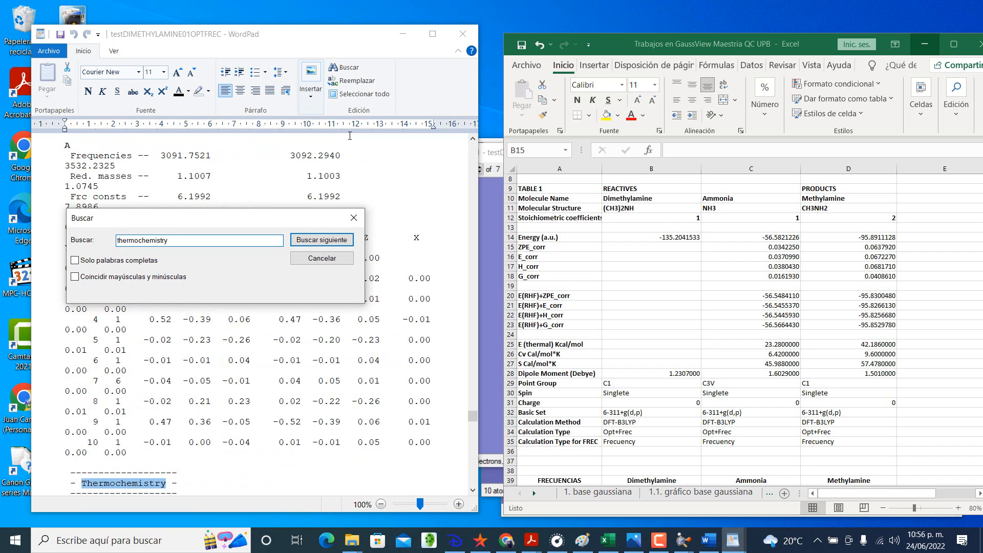
pyautogui.click(353, 217)
pyautogui.click(375, 340)
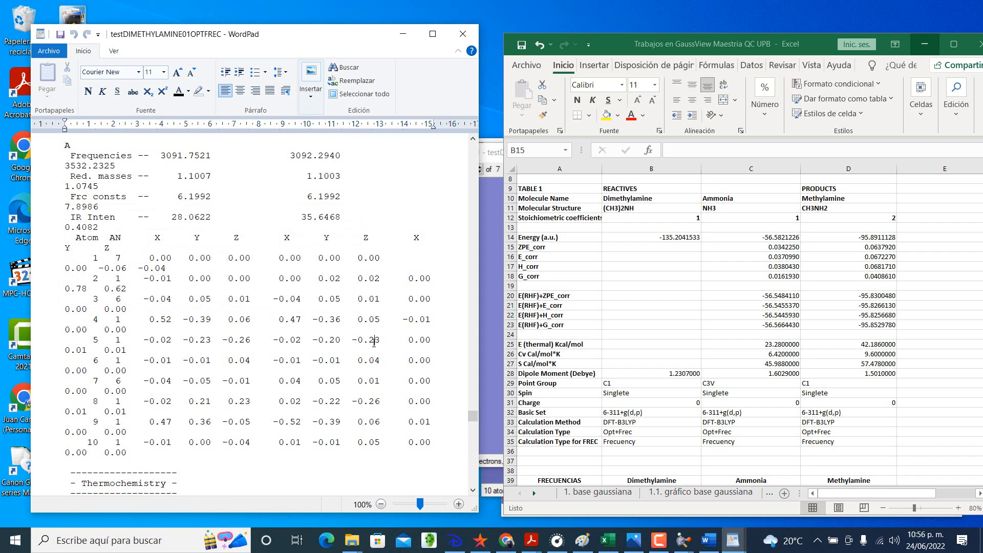
# Step: Highlight the "- Thermochemistry -" heading of the dimethylamine output file in yellow
pyautogui.scroll(-4, 373, 343)
pyautogui.scroll(-7, 373, 343)
pyautogui.scroll(1, 374, 343)
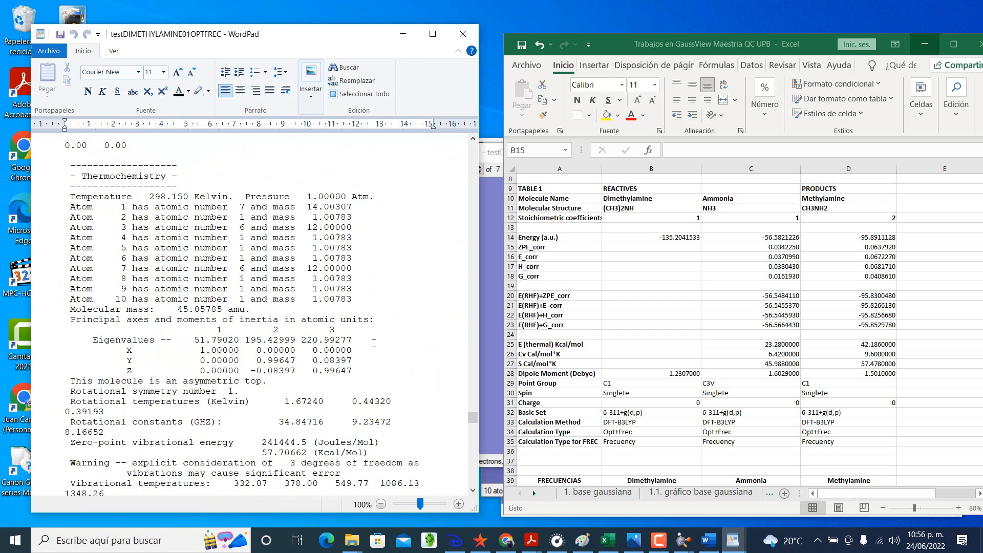
pyautogui.tripleClick(142, 177)
pyautogui.click(207, 91)
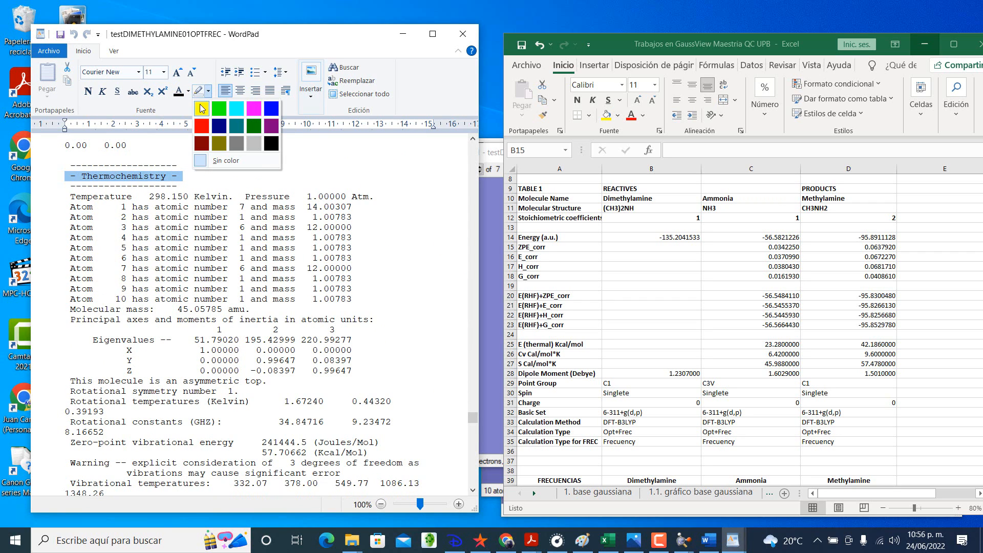
pyautogui.click(201, 108)
# Step: Highlight in yellow the output block from "Zero-point correction" through the Total row of E (Thermal), CV and S
pyautogui.scroll(-6, 219, 196)
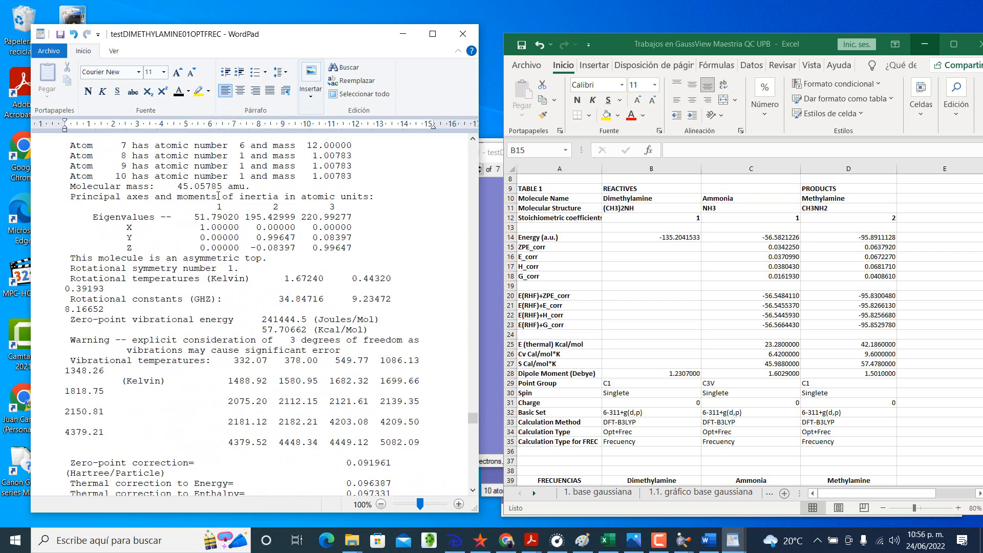
pyautogui.scroll(-5, 219, 196)
pyautogui.scroll(-3, 184, 202)
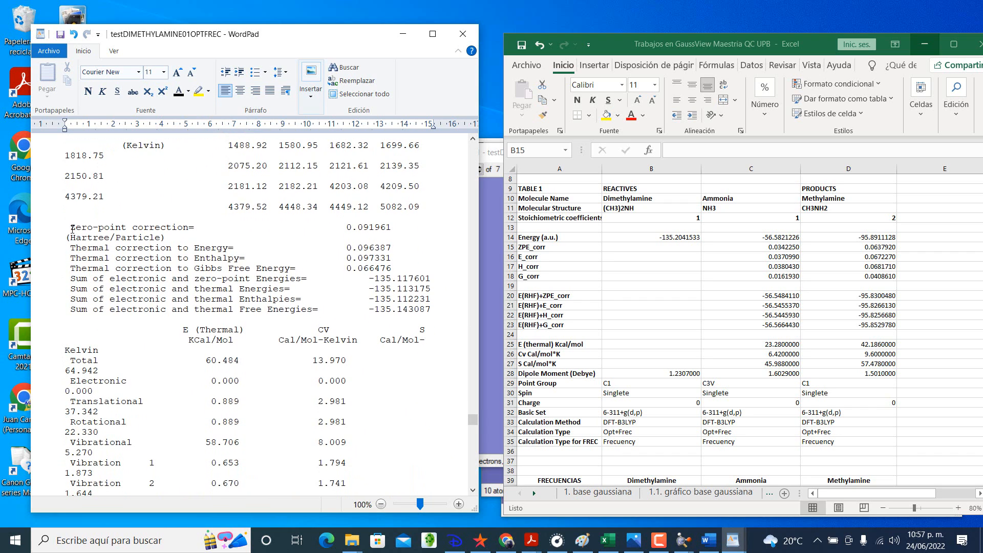
pyautogui.moveTo(72, 228); pyautogui.dragTo(187, 367)
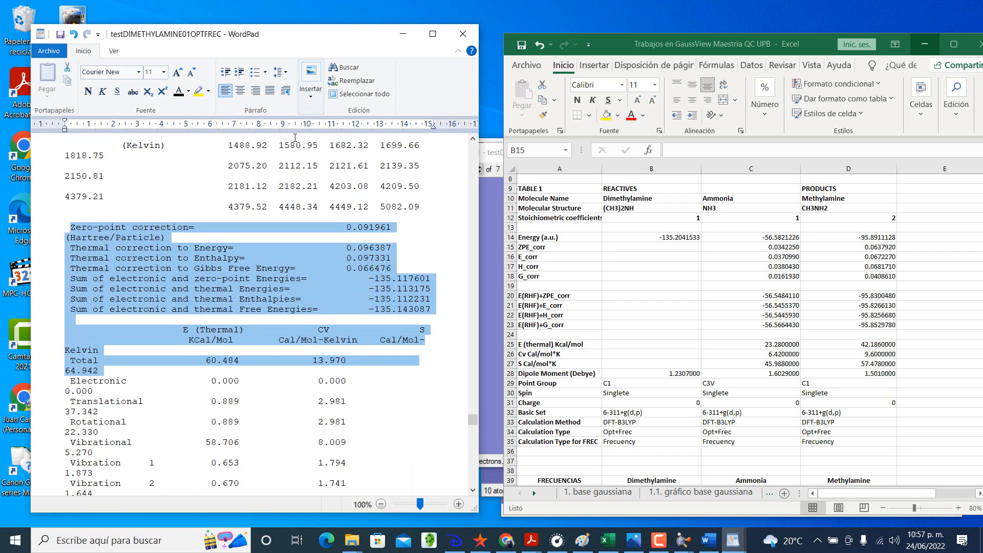
pyautogui.click(197, 91)
pyautogui.click(229, 235)
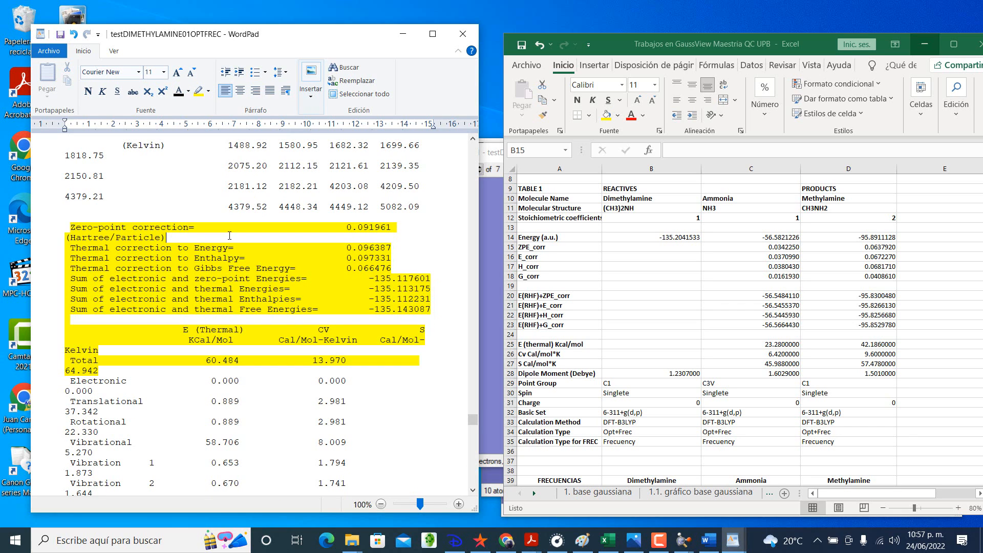
# Step: In Excel, enter dimethylamine's ZPE_corr as 0.091961 in B15 and its E_corr as 0.096387 in B16
pyautogui.click(643, 246)
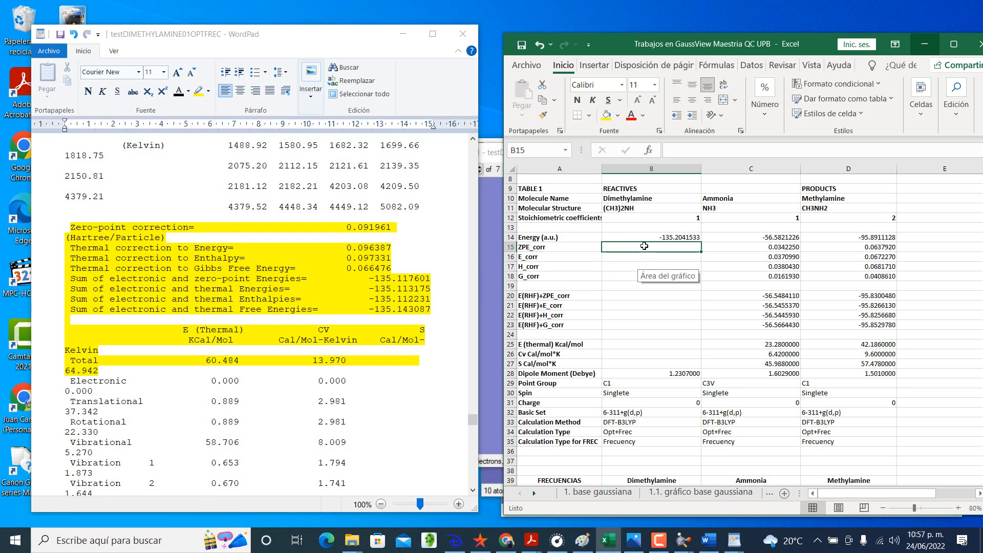
pyautogui.write('0.0')
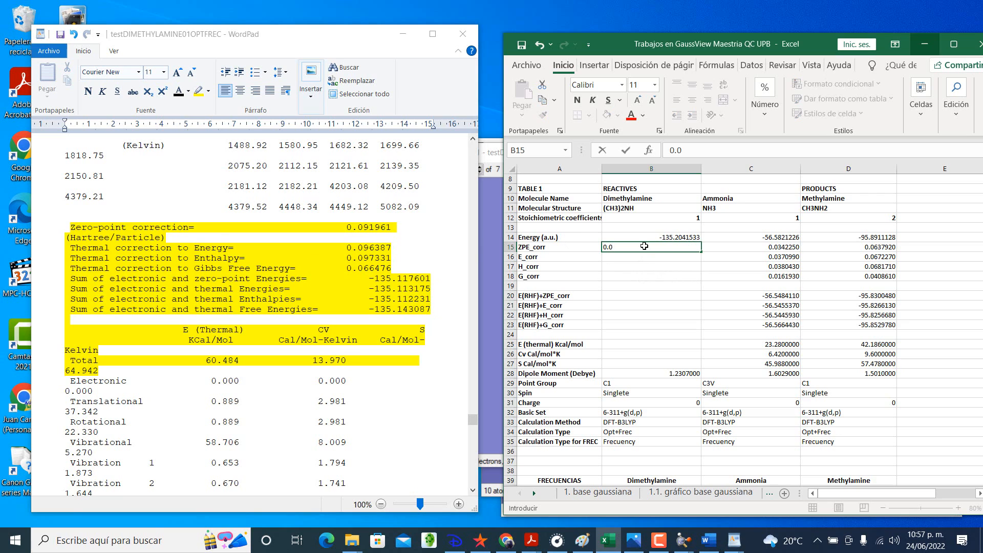
pyautogui.write('91961')
pyautogui.press('Return')
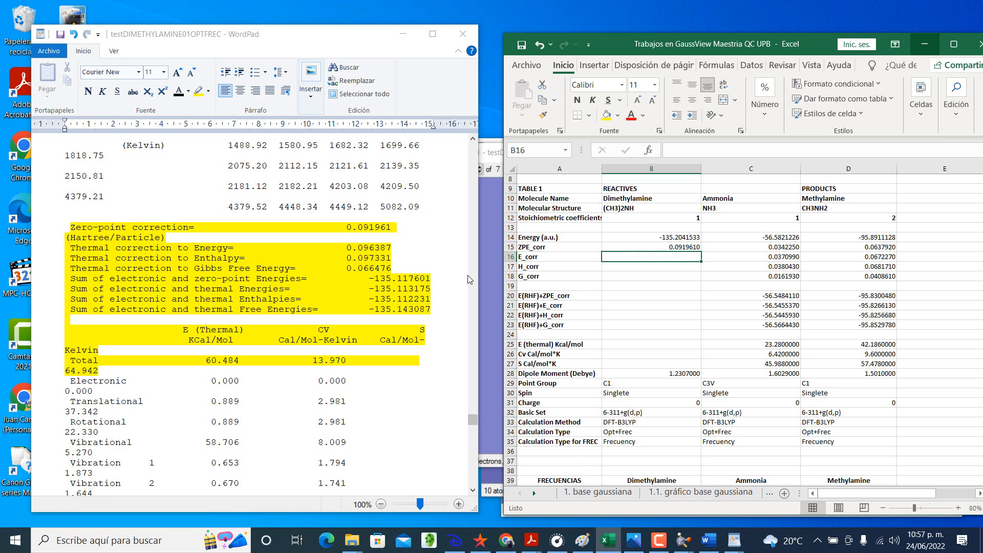
pyautogui.write('0.096')
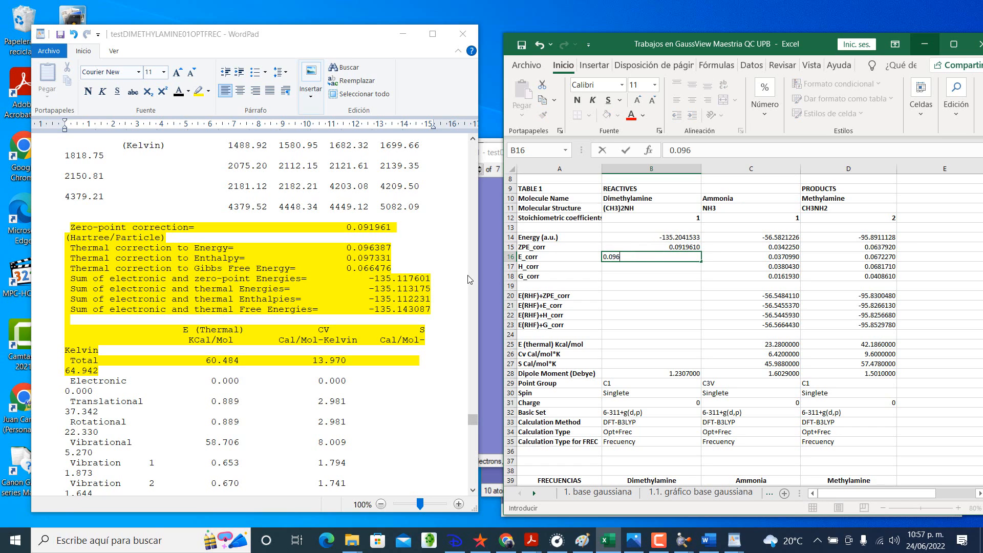
pyautogui.write('387')
pyautogui.press('Return')
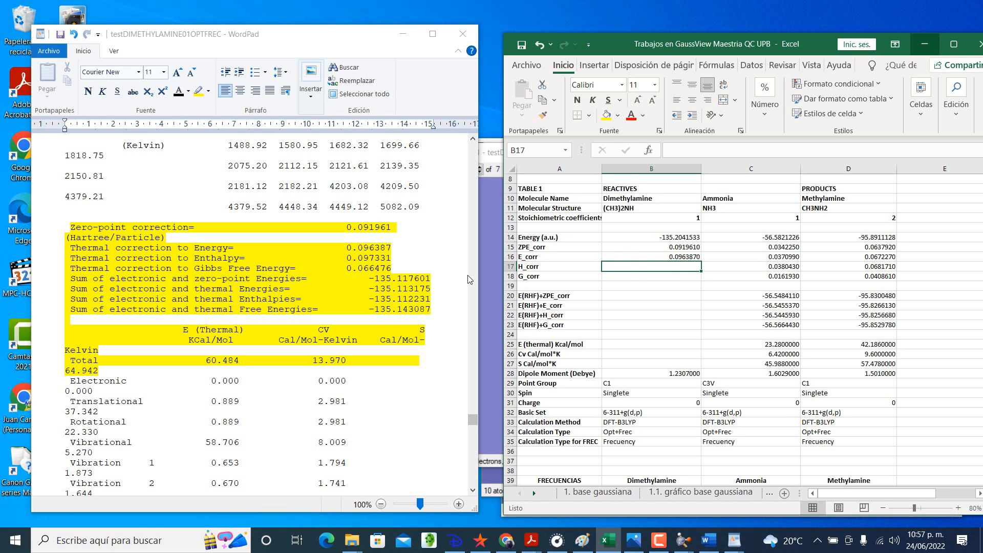
# Step: Enter dimethylamine's H_corr as 0.097331 in B17 and its G_corr as 0.066476 in B18
pyautogui.write('0.097')
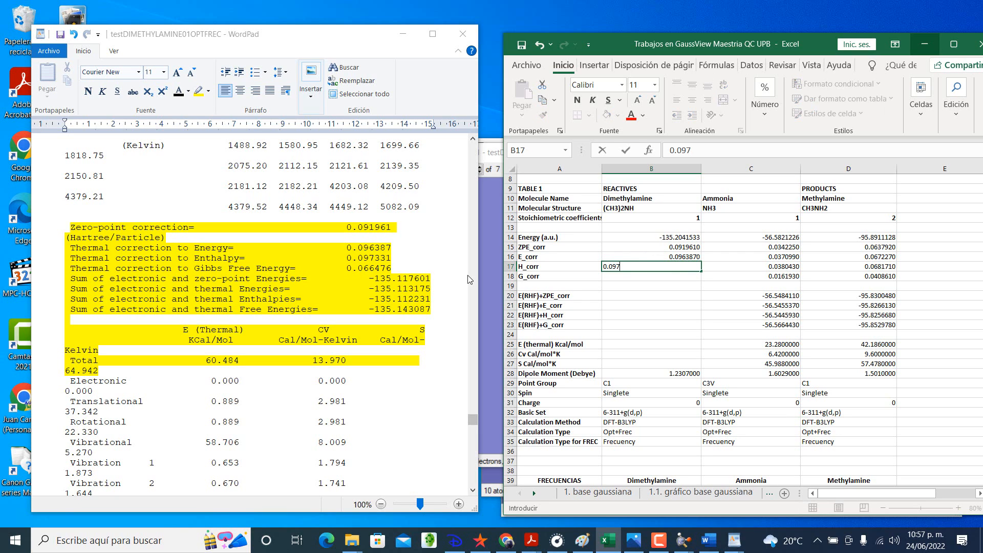
pyautogui.write('331')
pyautogui.press('Return')
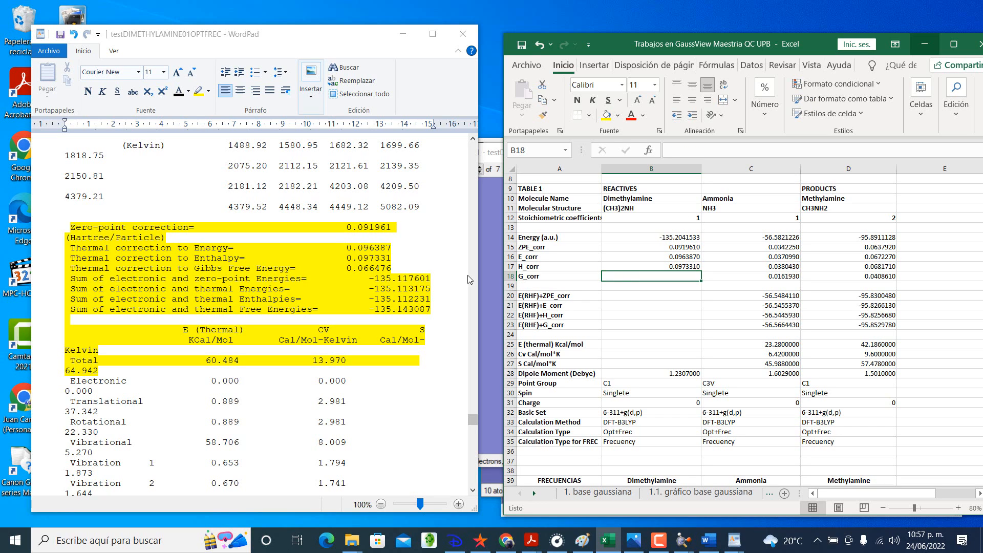
pyautogui.write('0.066476')
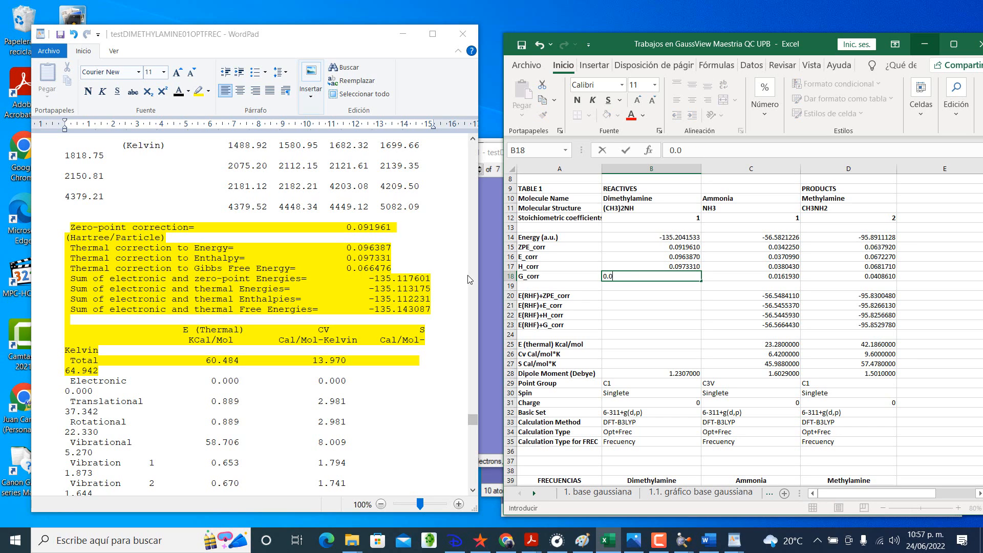
pyautogui.press('Return')
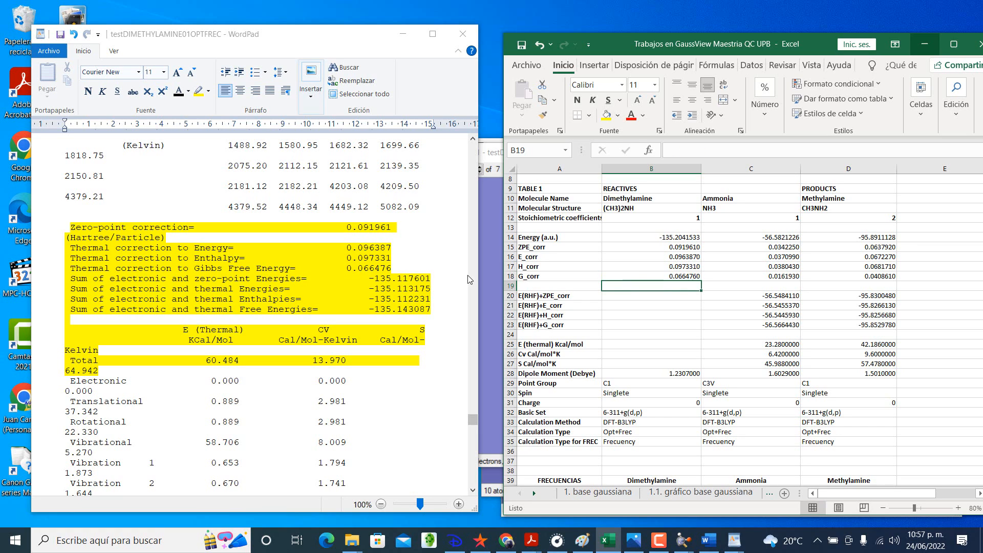
# Step: Enter dimethylamine's E(RHF)+ZPE_corr value, -135.117601, in B20
pyautogui.press('Return')
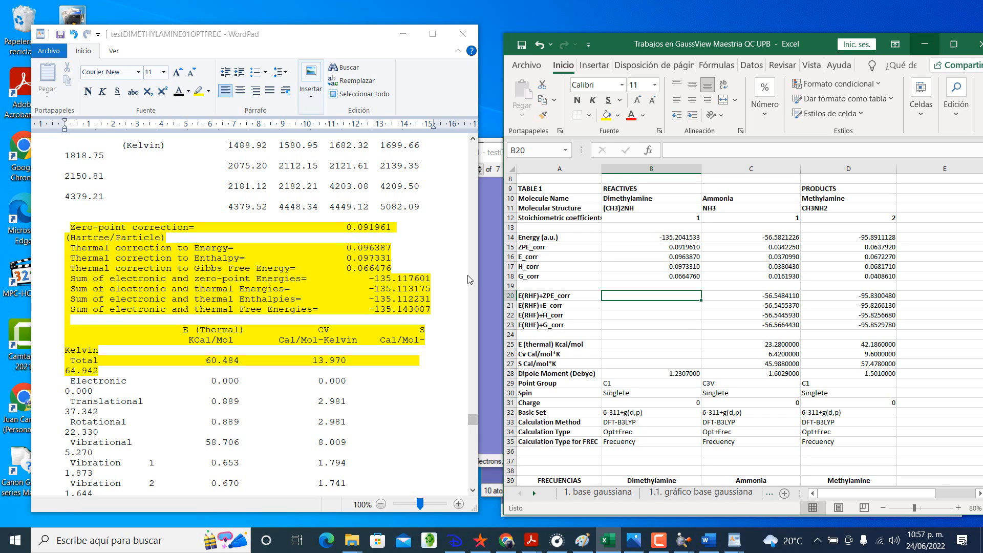
pyautogui.write('-1')
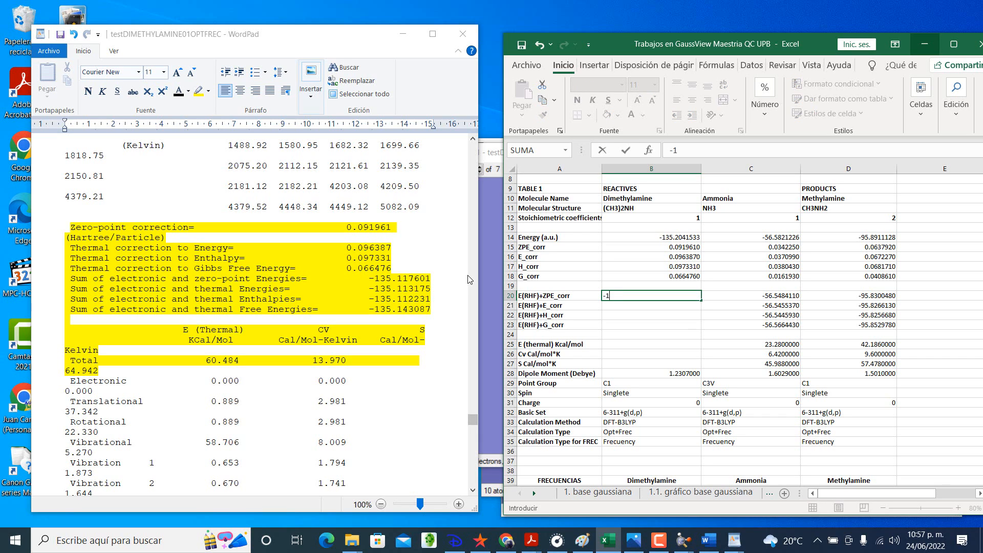
pyautogui.write('35.117601')
pyautogui.press('Return')
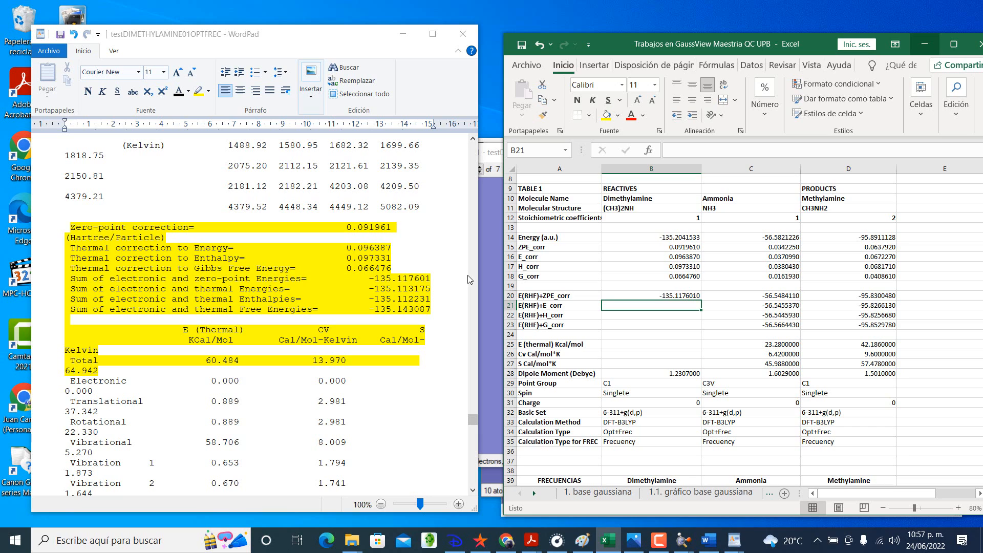
# Step: Enter dimethylamine's E(RHF)+E_corr value, -135.113175, in B21
pyautogui.write('-135.')
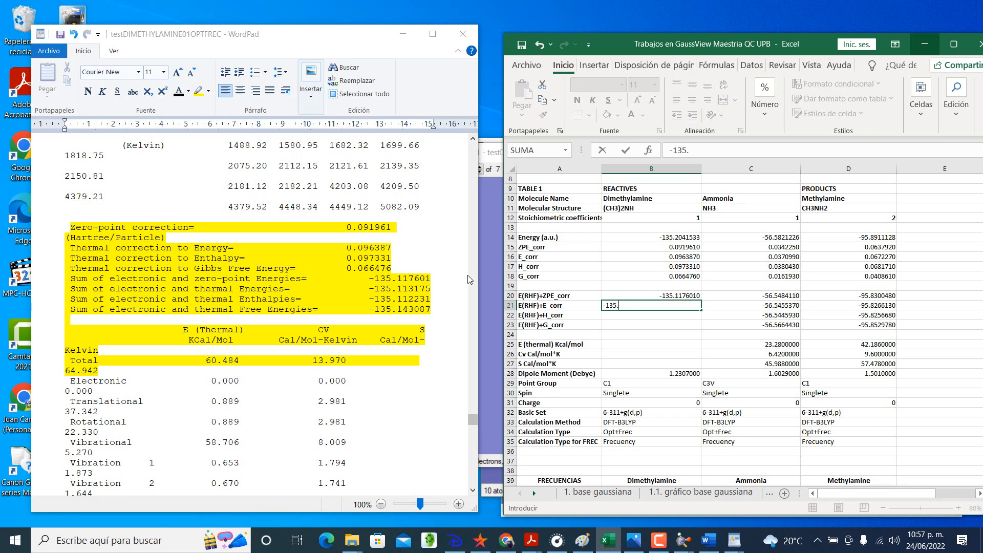
pyautogui.write('113175')
pyautogui.press('Return')
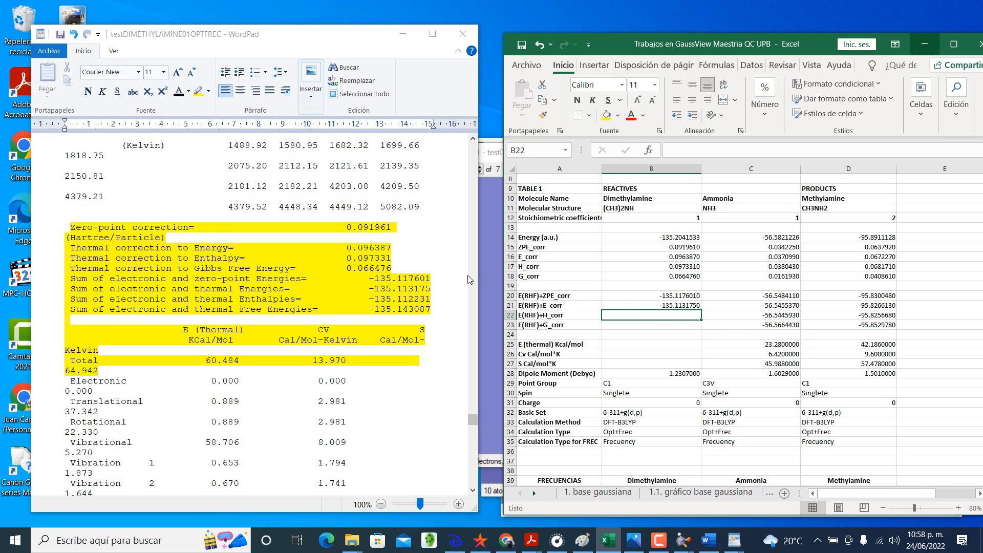
# Step: Enter dimethylamine's E(RHF)+H_corr as -135.112231 in B22 and its E(RHF)+G_corr as -135.143087 in B23
pyautogui.write('-135.')
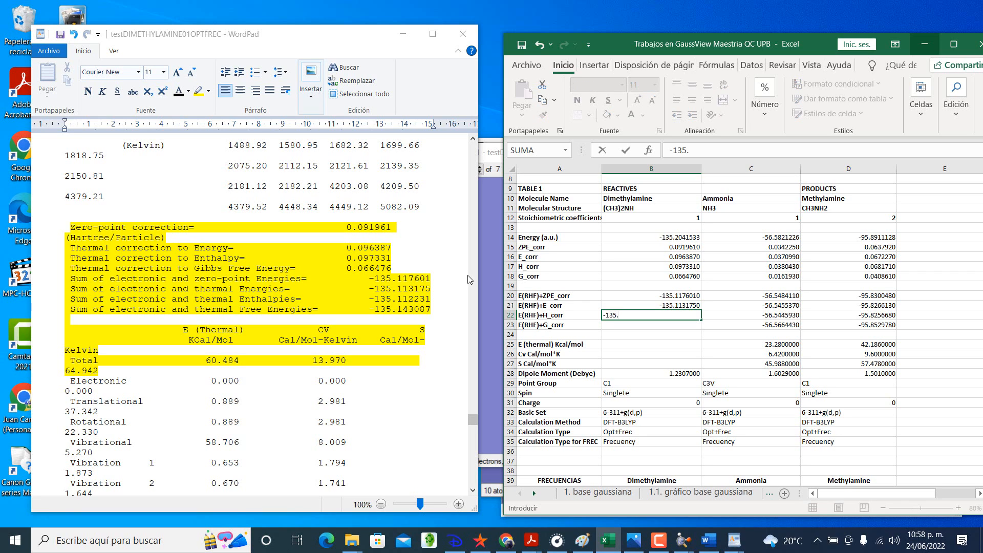
pyautogui.write('112231')
pyautogui.press('Return')
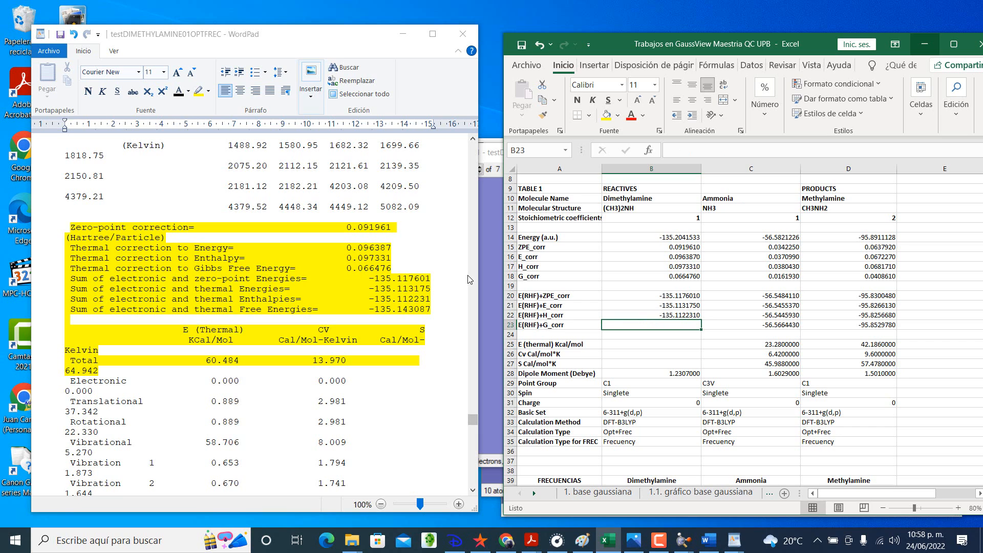
pyautogui.write('-13')
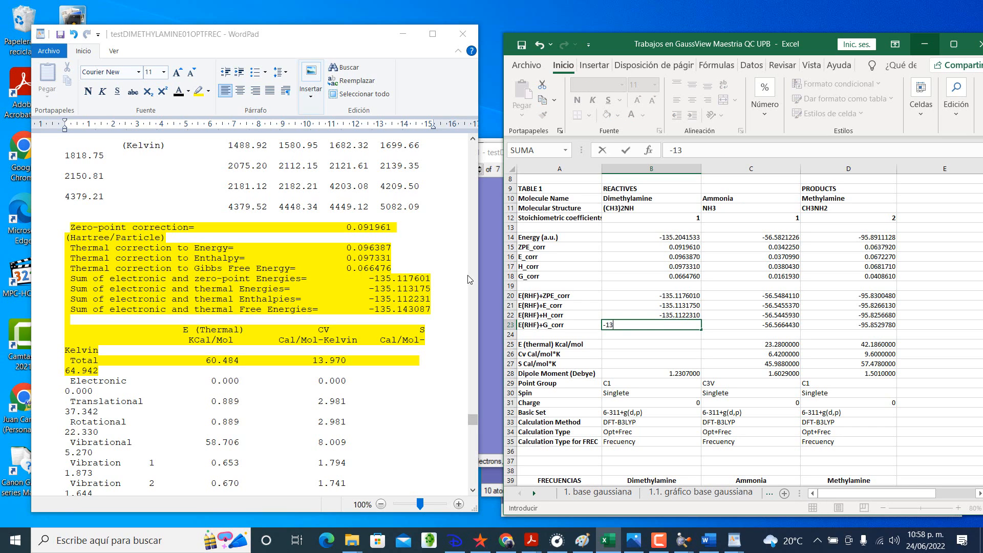
pyautogui.write('5.143087')
pyautogui.press('Return')
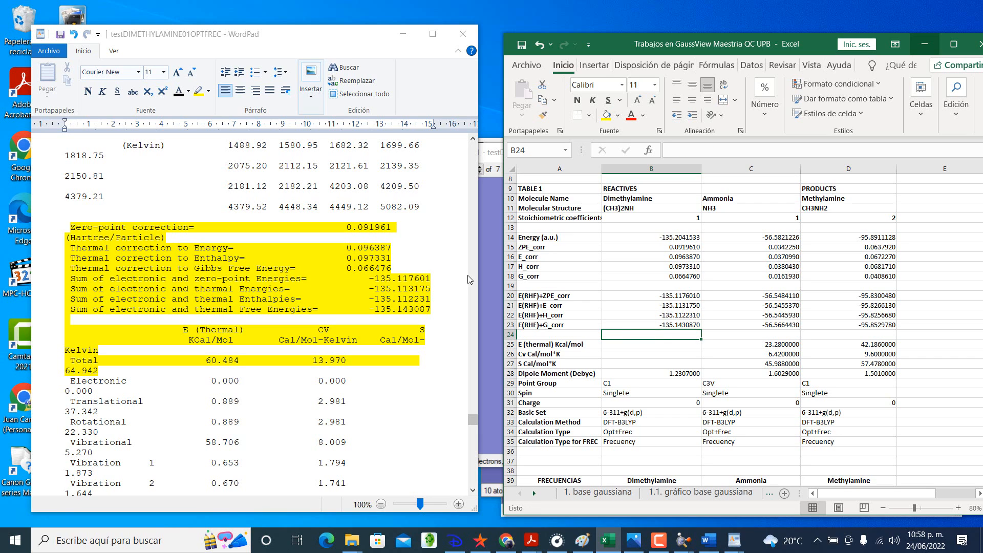
# Step: Enter dimethylamine's thermal energy 60.484 in B25, Cv 13.97 in B26 and entropy 64.942 in B27
pyautogui.press('Down')
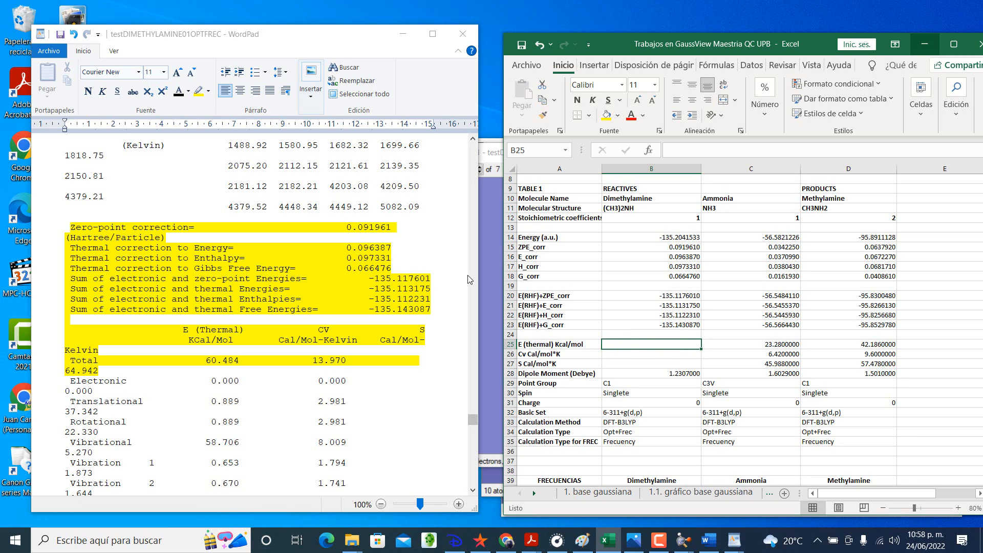
pyautogui.scroll(-1, 606, 348)
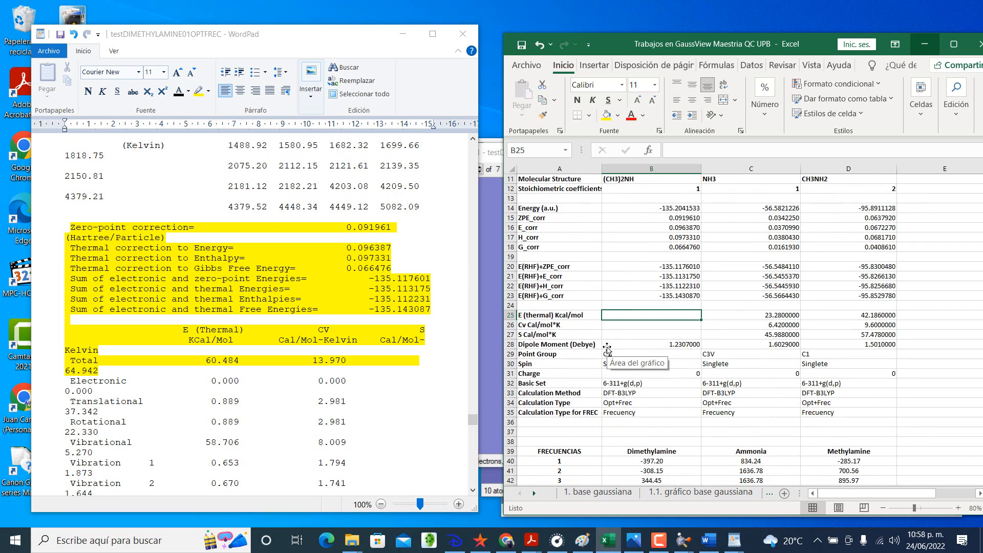
pyautogui.write('60.484')
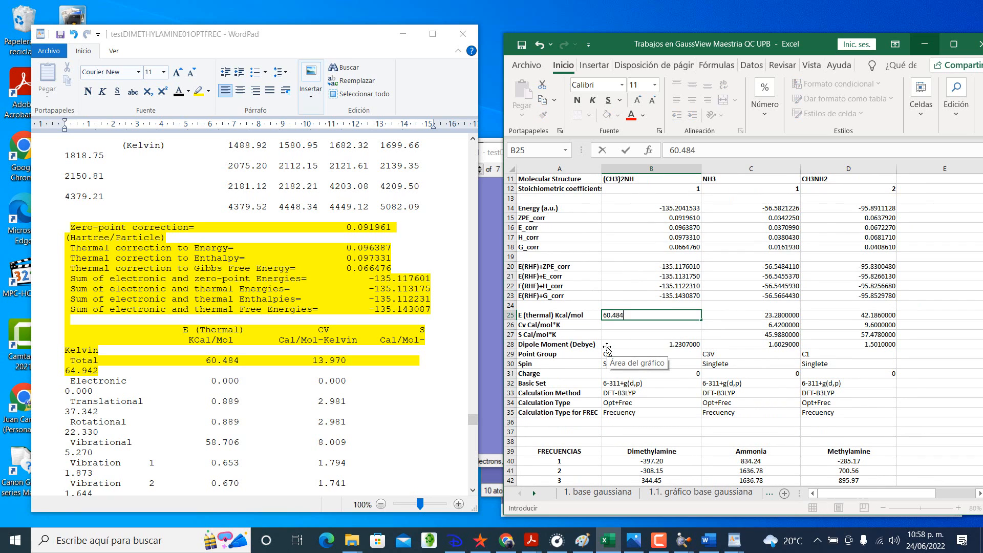
pyautogui.press('Return')
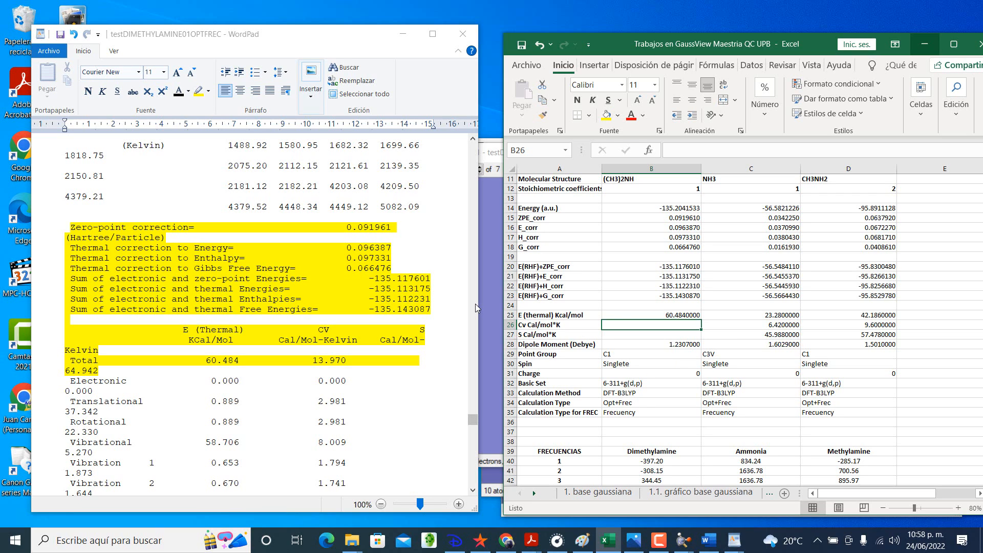
pyautogui.write('13.97')
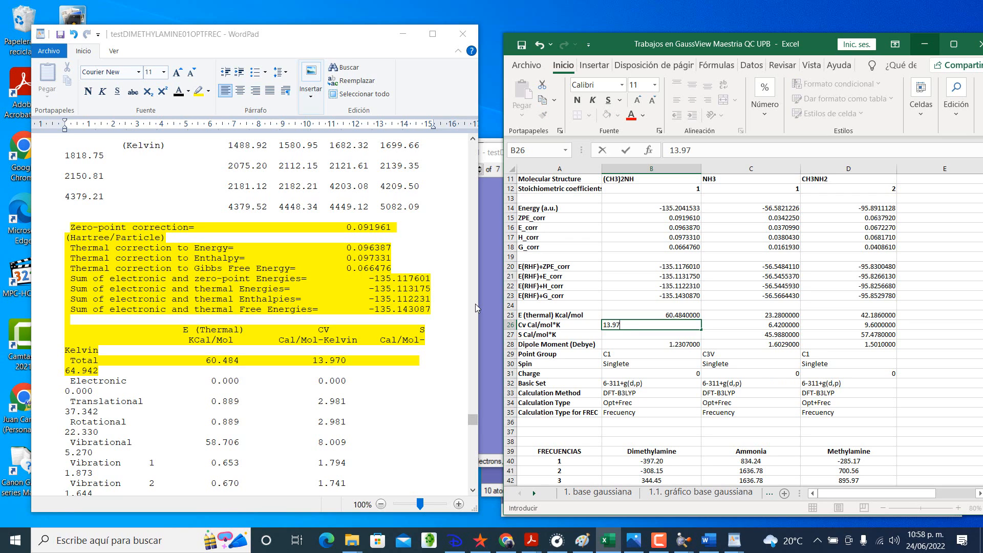
pyautogui.press('Return')
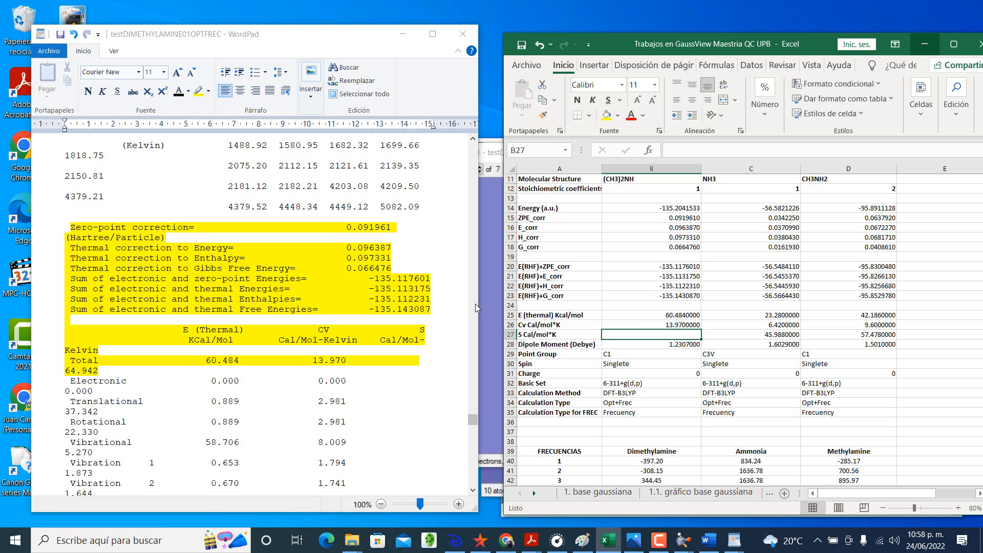
pyautogui.write('64.9')
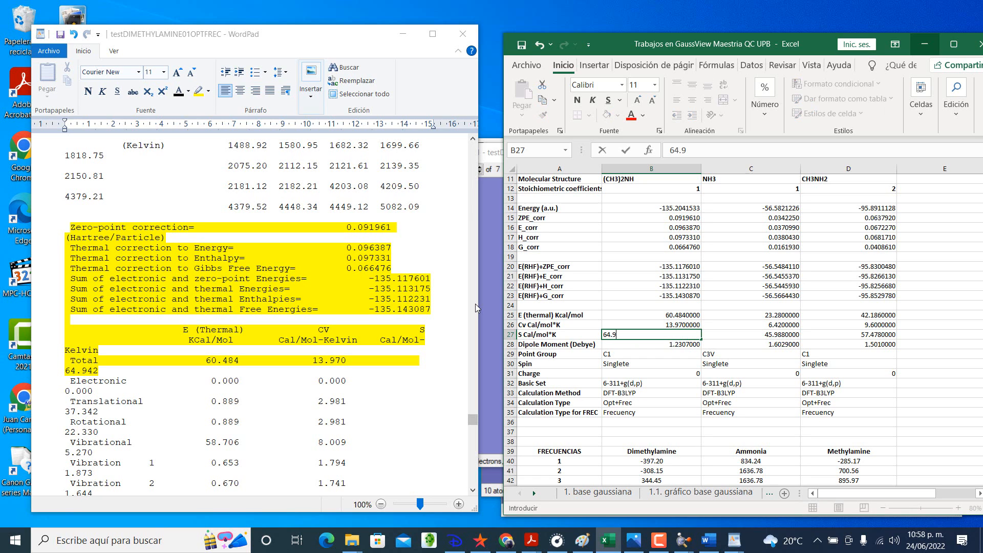
pyautogui.write('42')
pyautogui.press('Return')
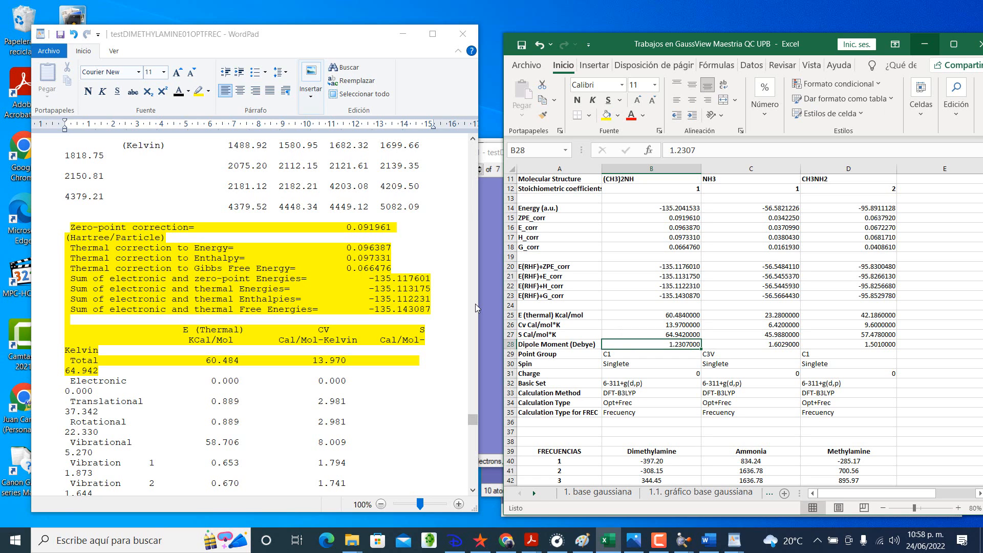
pyautogui.scroll(2, 589, 266)
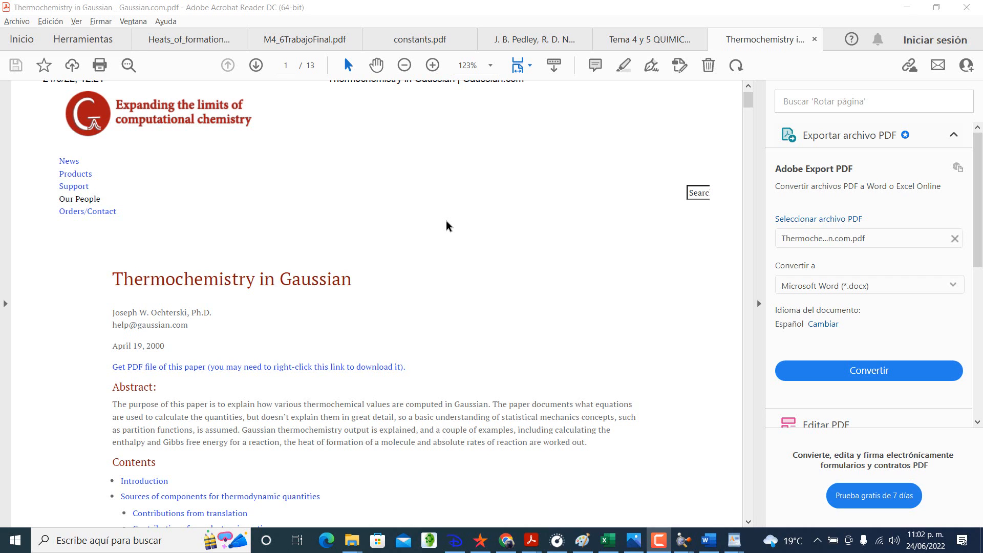
# Step: In Adobe Acrobat Reader, skim the start of the Thermochemistry in Gaussian paper and switch to Tema 4 y 5 QUIMICA (2017).pdf
pyautogui.scroll(-2, 446, 225)
pyautogui.scroll(1, 446, 226)
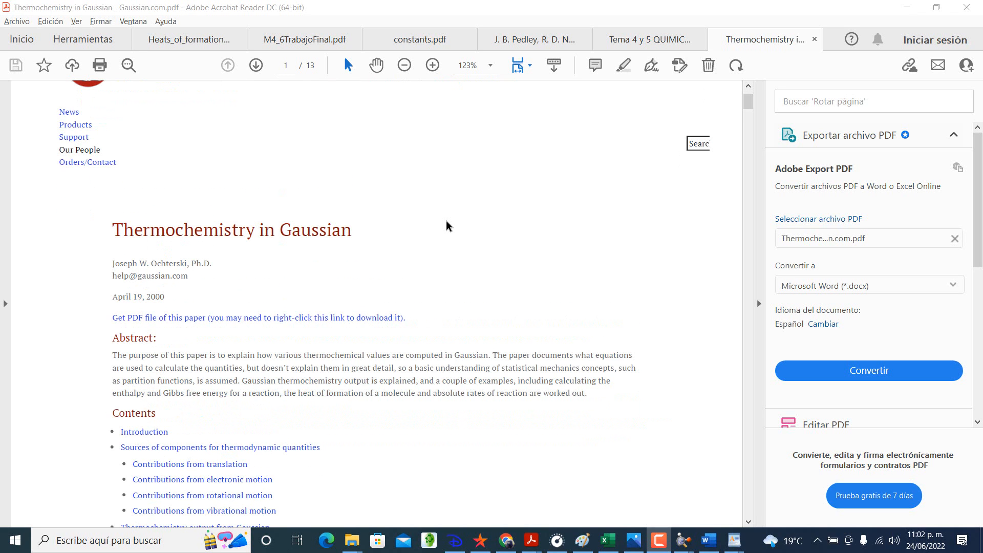
pyautogui.click(659, 41)
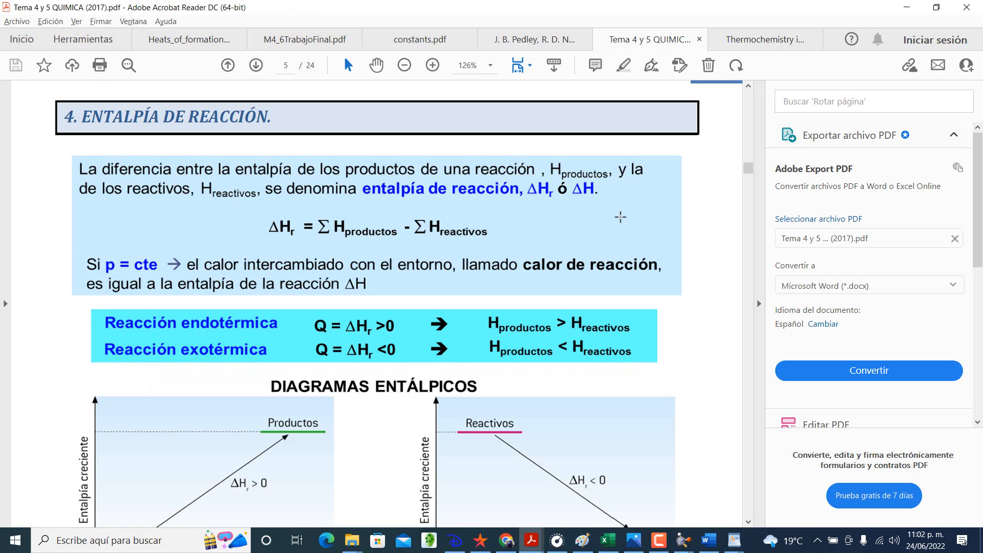
# Step: Open the Thermochemistry in Gaussian paper and locate its Worked-out Examples section on page 7
pyautogui.press('F10')
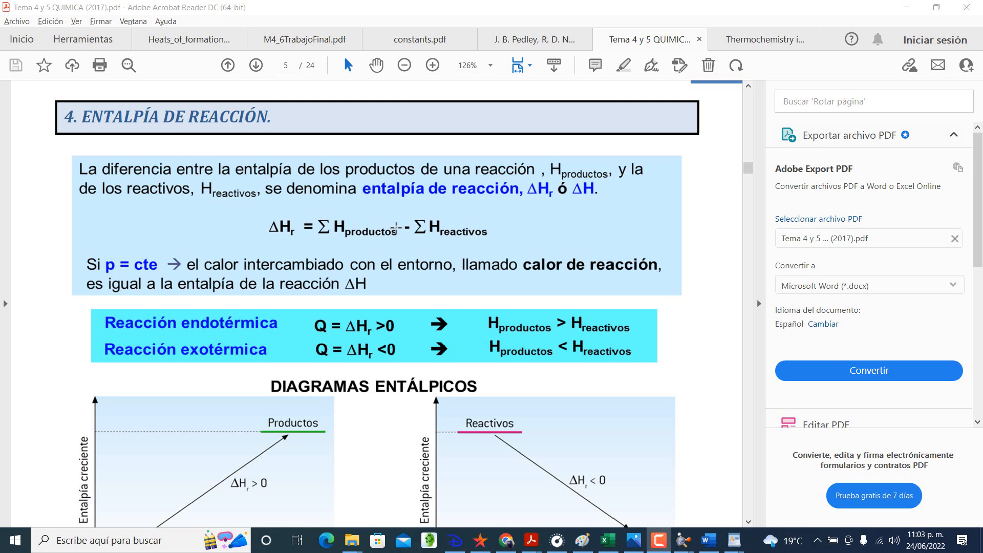
pyautogui.click(766, 46)
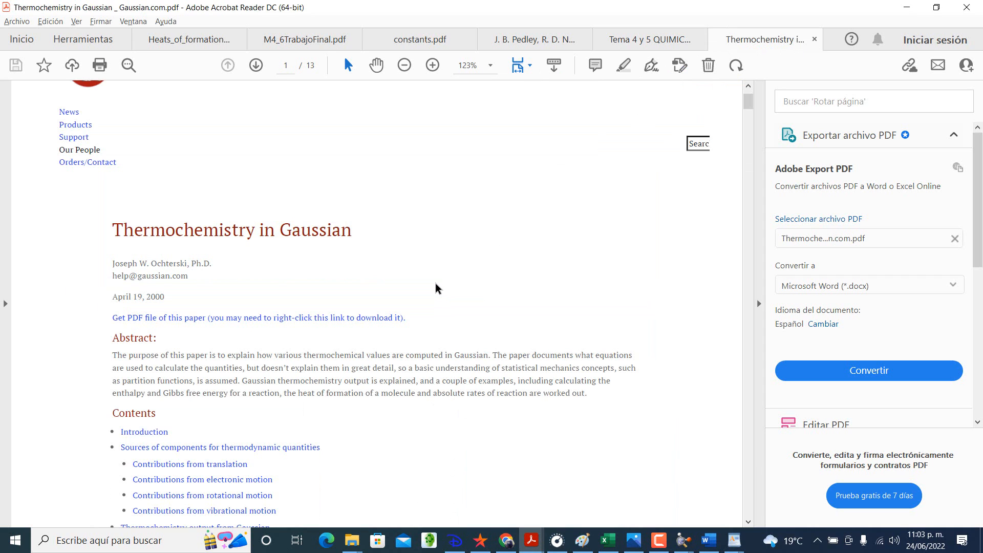
pyautogui.scroll(-2, 435, 288)
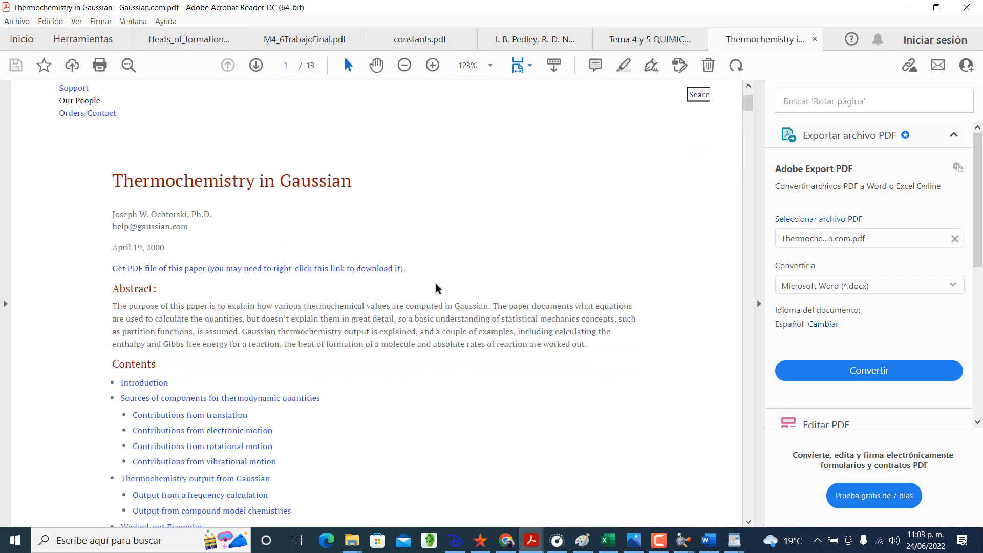
pyautogui.scroll(-2, 436, 288)
pyautogui.scroll(7, 435, 288)
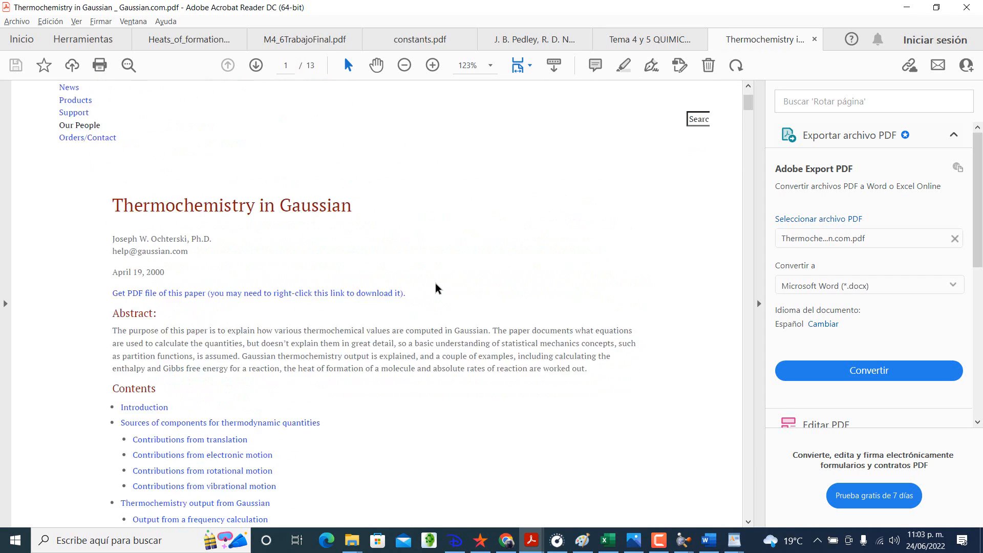
pyautogui.scroll(-20, 436, 288)
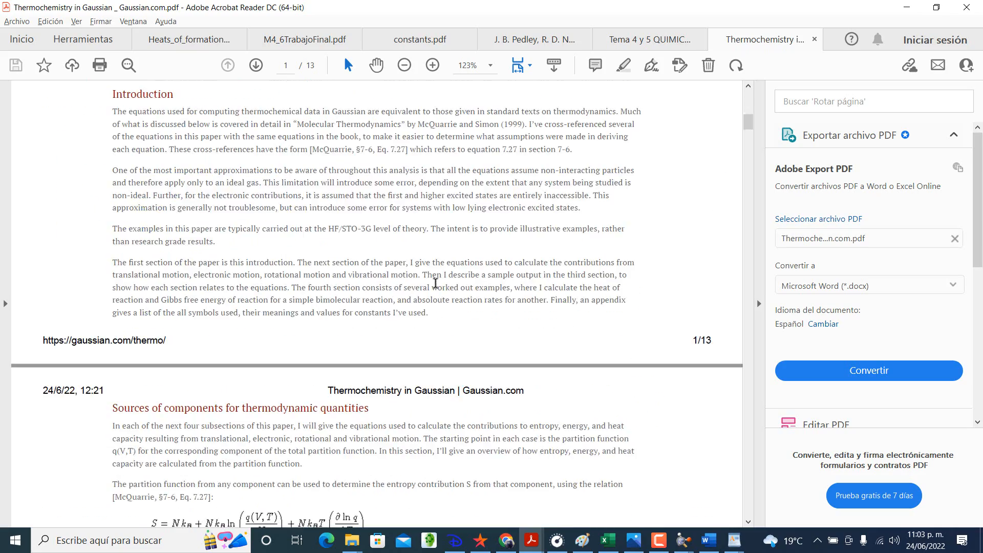
pyautogui.scroll(-13, 435, 288)
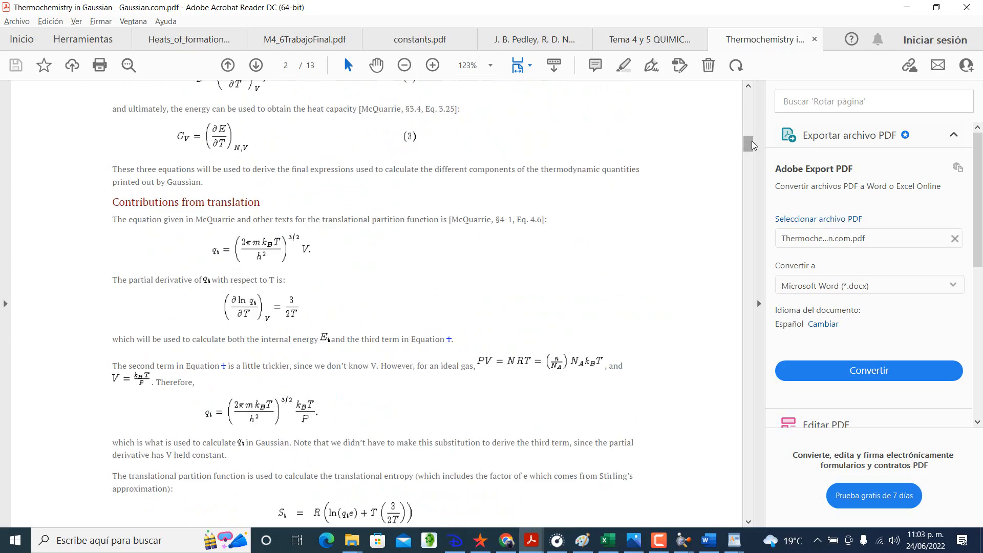
pyautogui.moveTo(750, 143); pyautogui.dragTo(735, 104)
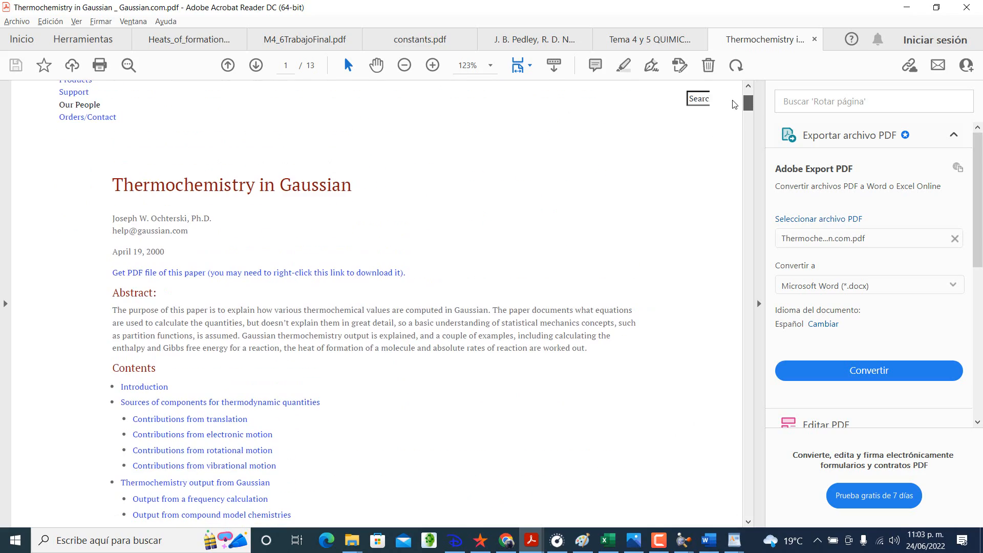
pyautogui.moveTo(734, 104); pyautogui.dragTo(730, 310)
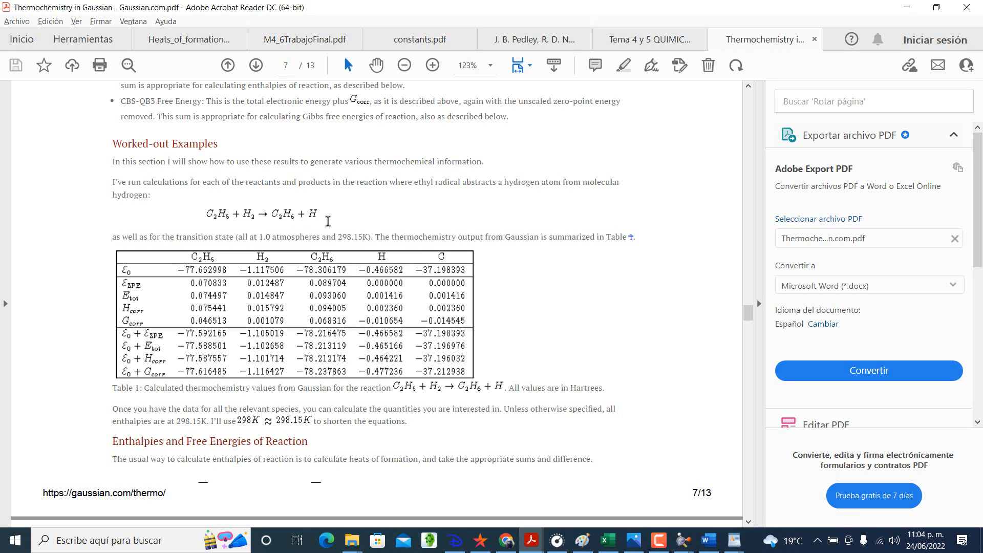
# Step: Compare the paper's Table 1 of calculated thermochemistry values with the methylamine reaction table in Excel, returning to the paper in Acrobat Reader
pyautogui.scroll(-1, 328, 221)
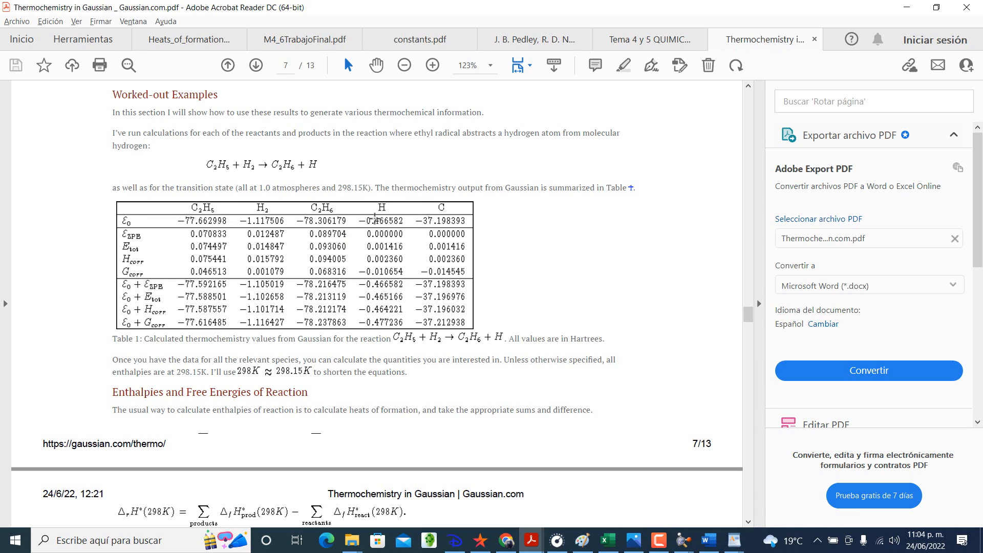
pyautogui.click(607, 542)
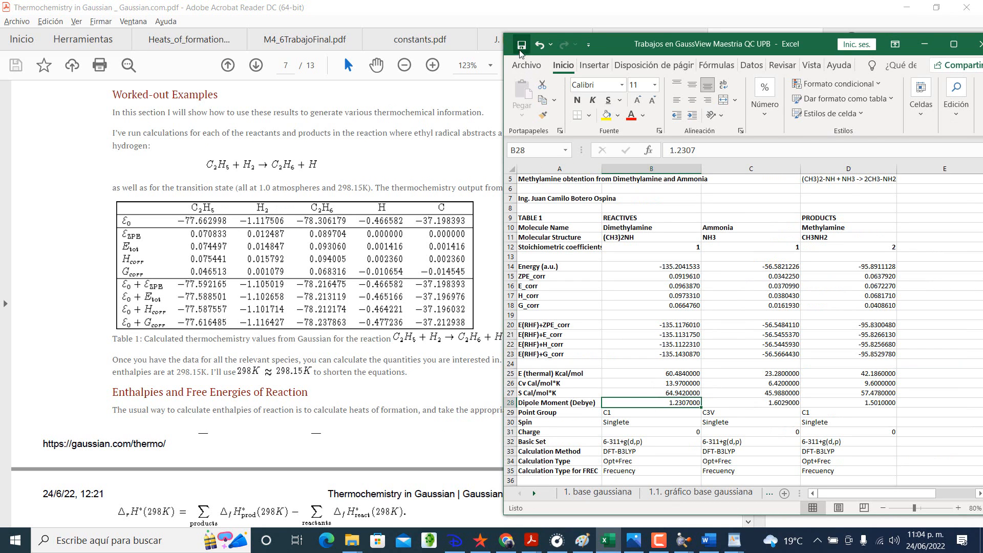
pyautogui.click(344, 207)
pyautogui.click(485, 362)
# Step: Examine how the paper calculates reaction enthalpy and Gibbs free energy from the summed product and reactant values
pyautogui.scroll(-2, 485, 364)
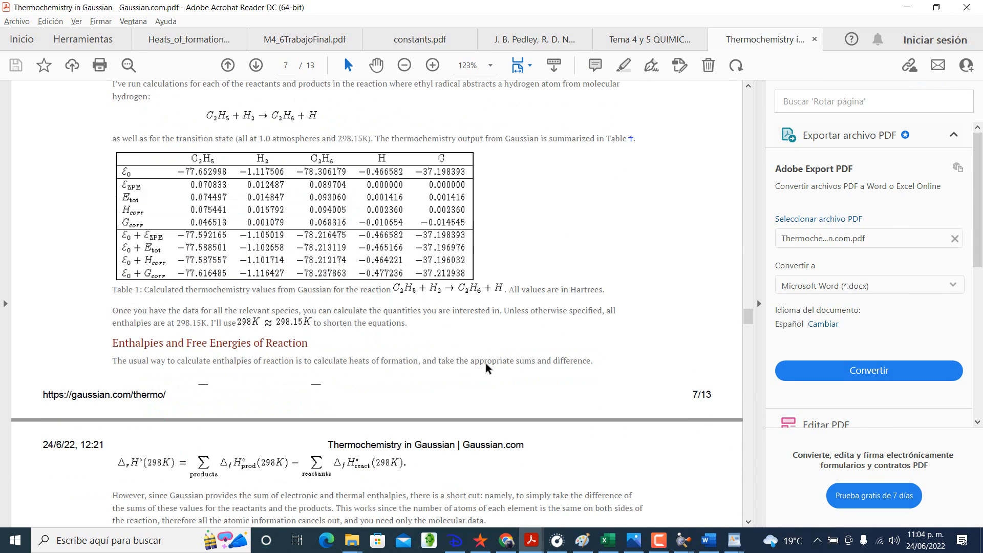
pyautogui.scroll(-3, 485, 364)
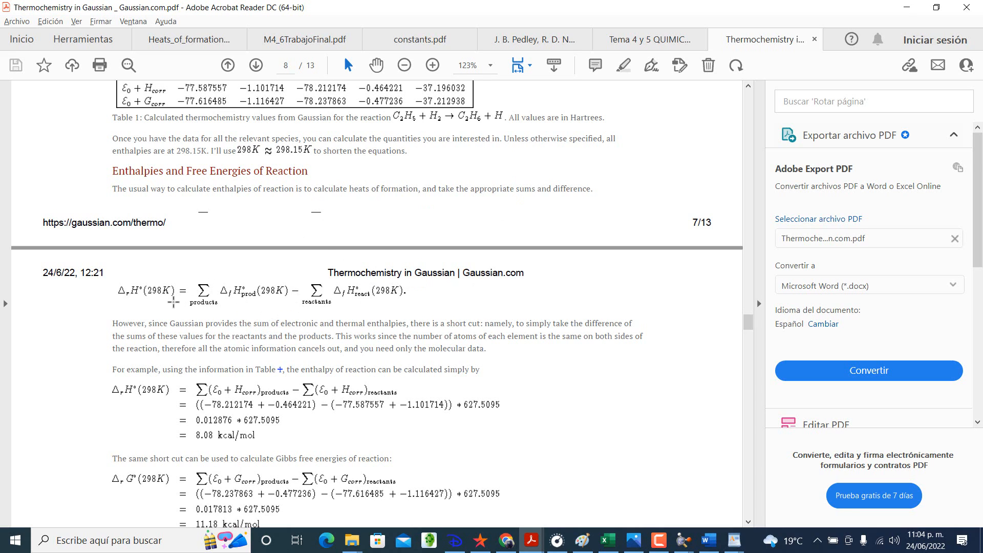
pyautogui.scroll(-1, 170, 304)
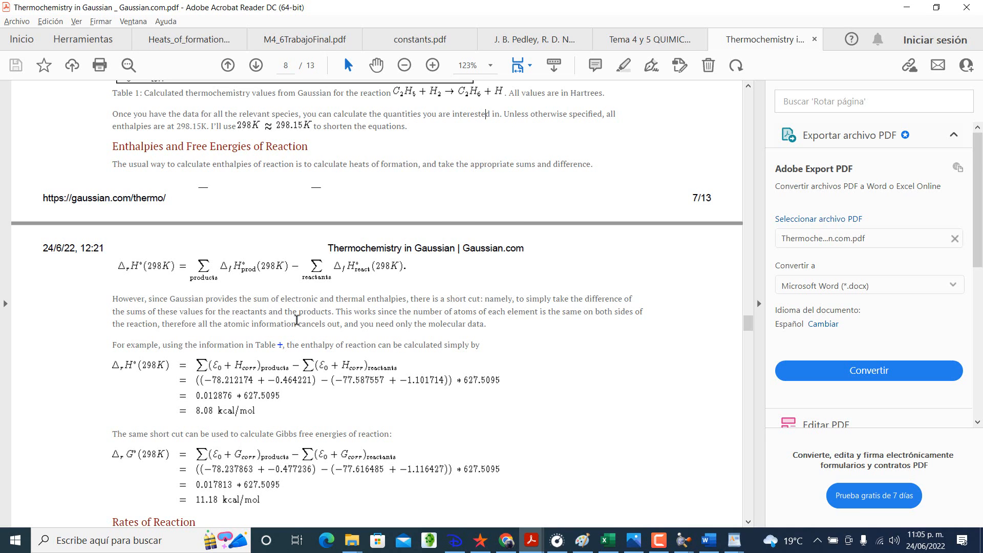
pyautogui.scroll(-1, 278, 323)
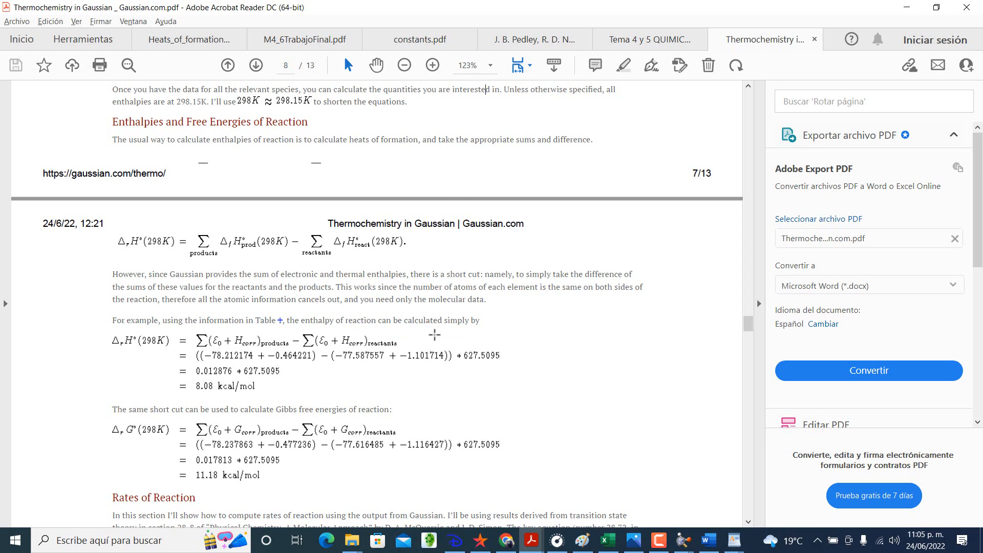
pyautogui.scroll(-1, 412, 342)
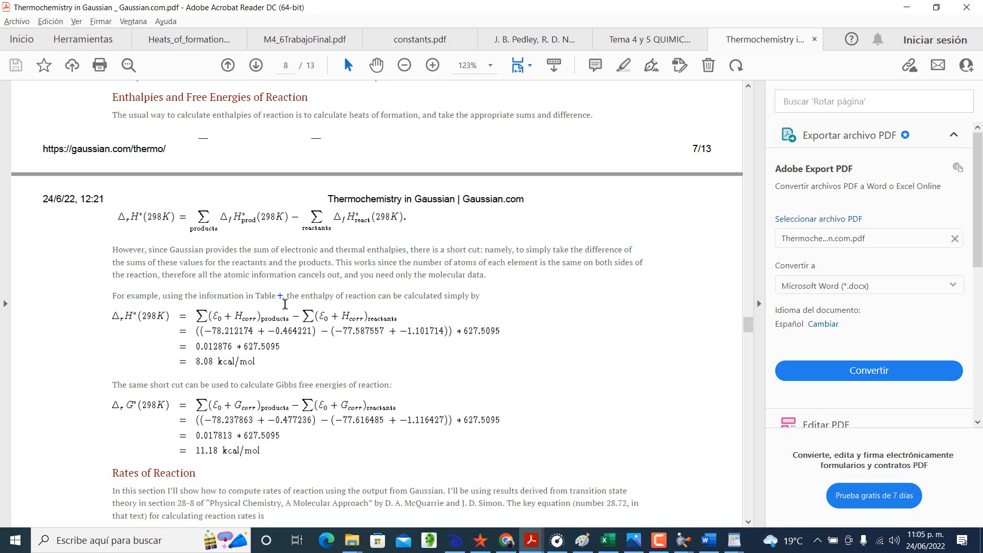
# Step: Highlight the entire ε0 + Hcorr row in Table 1 of the paper
pyautogui.scroll(3, 285, 304)
pyautogui.scroll(6, 285, 304)
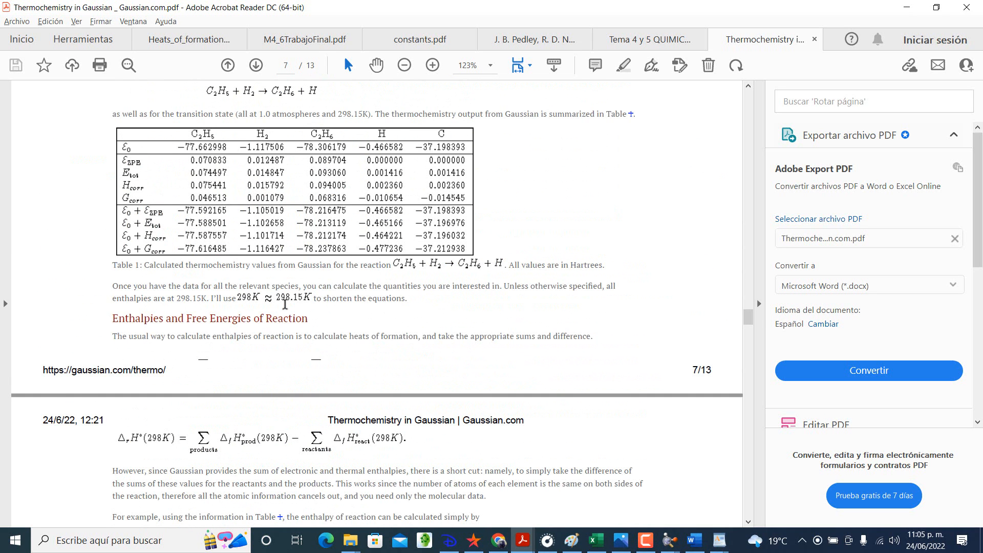
pyautogui.scroll(-1, 285, 304)
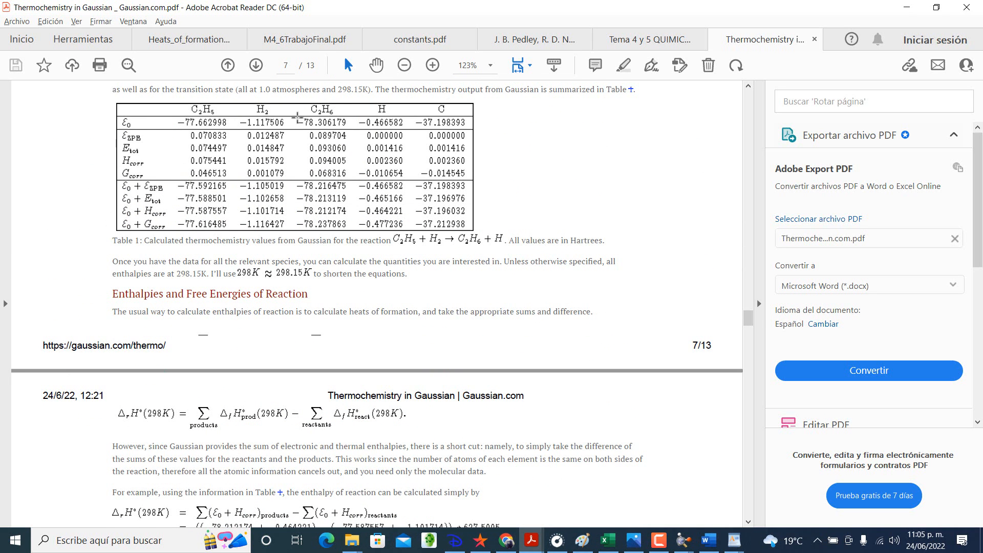
pyautogui.click(624, 67)
pyautogui.moveTo(123, 211); pyautogui.dragTo(481, 210)
pyautogui.scroll(-2, 483, 292)
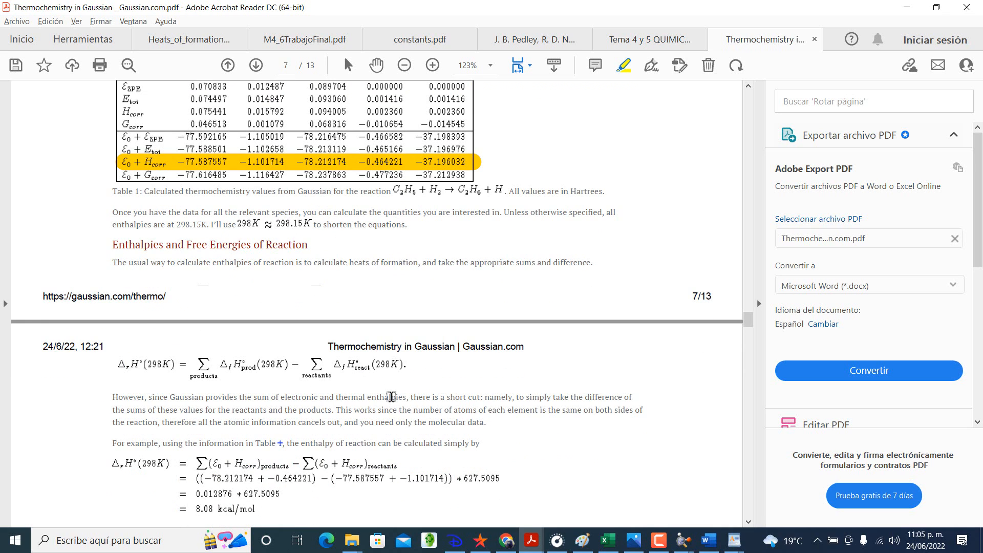
# Step: Highlight the "* 627.5095" conversion factor in the paper's worked reaction-enthalpy calculation
pyautogui.scroll(1, 391, 396)
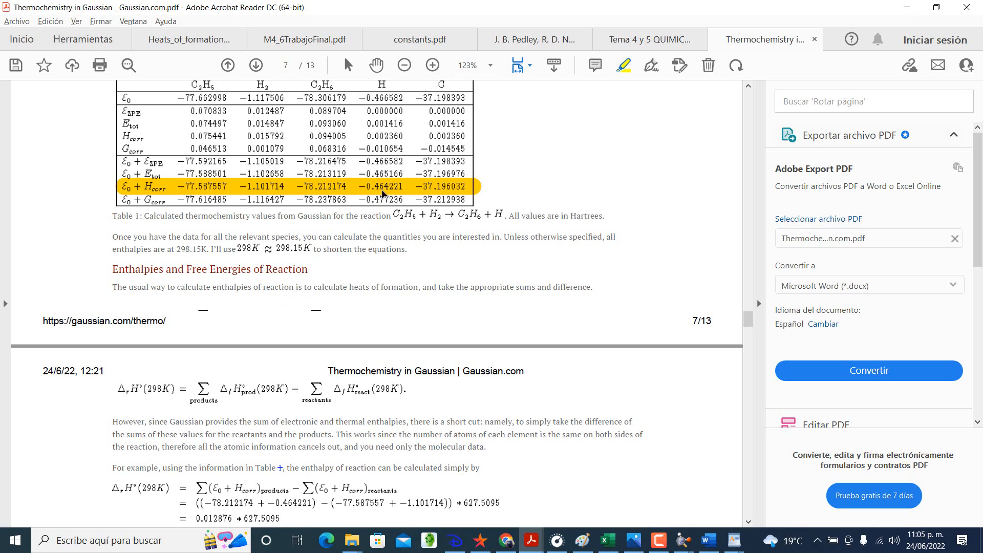
pyautogui.scroll(-1, 381, 304)
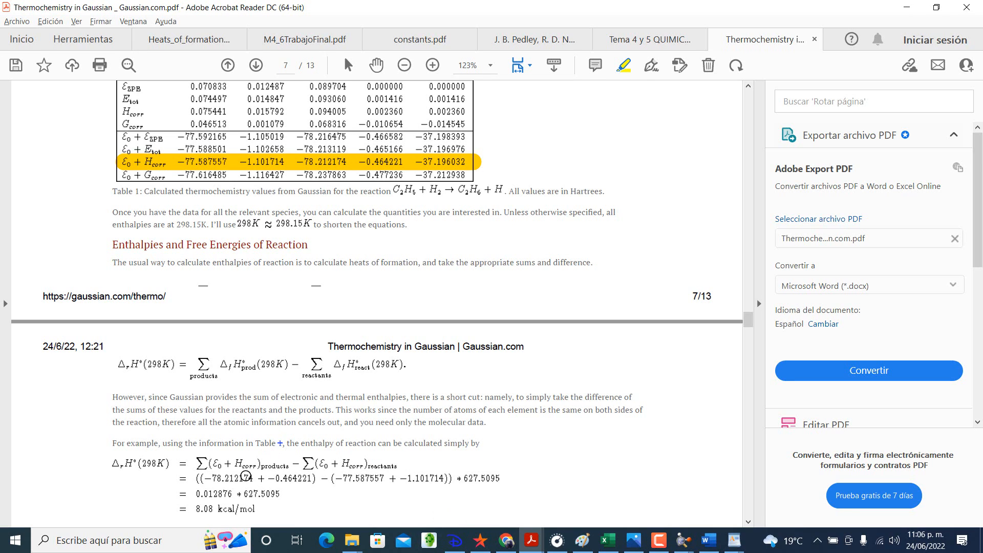
pyautogui.scroll(-1, 246, 475)
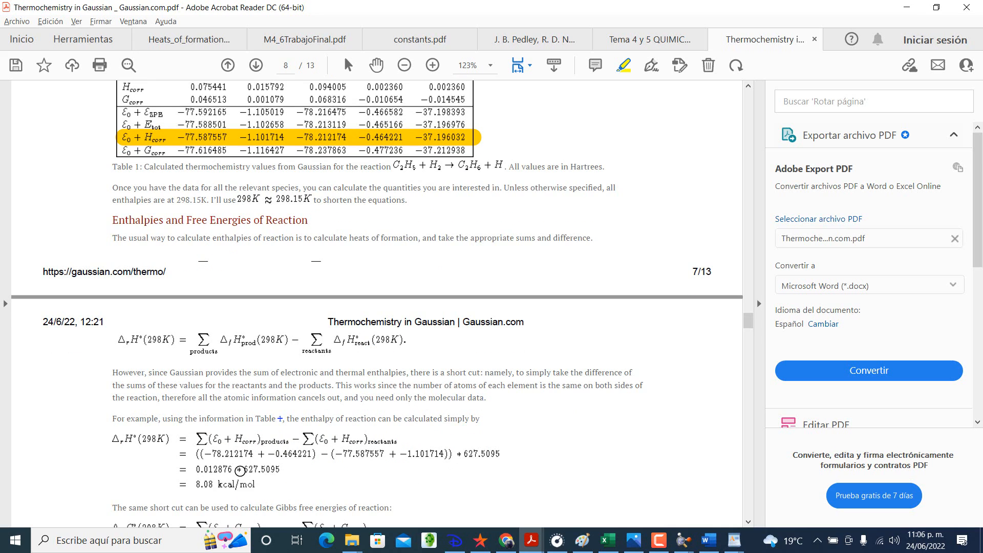
pyautogui.moveTo(236, 469); pyautogui.dragTo(286, 469)
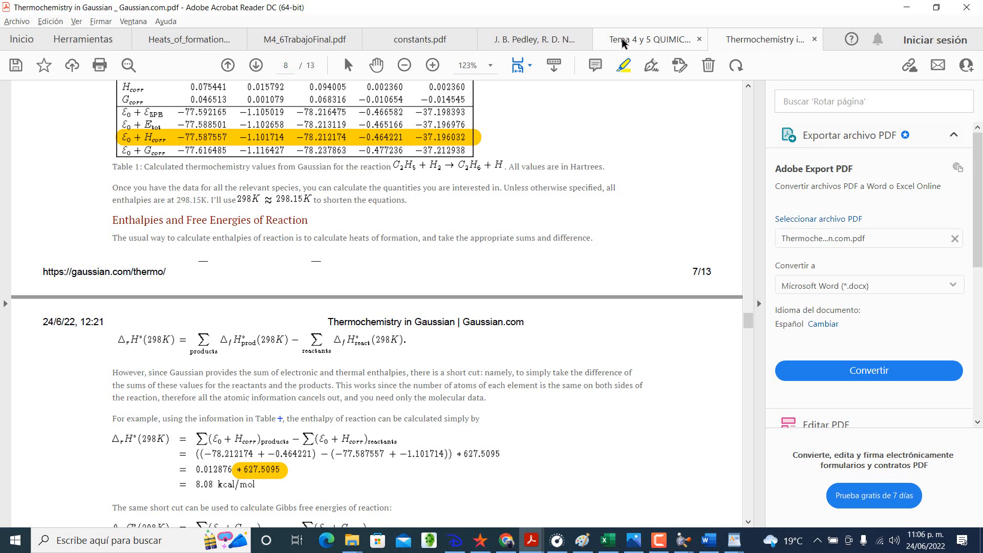
# Step: Check the atomic unit of energy conversions in constants.pdf, then switch to Excel and review which energy rows are in a.u
pyautogui.click(426, 38)
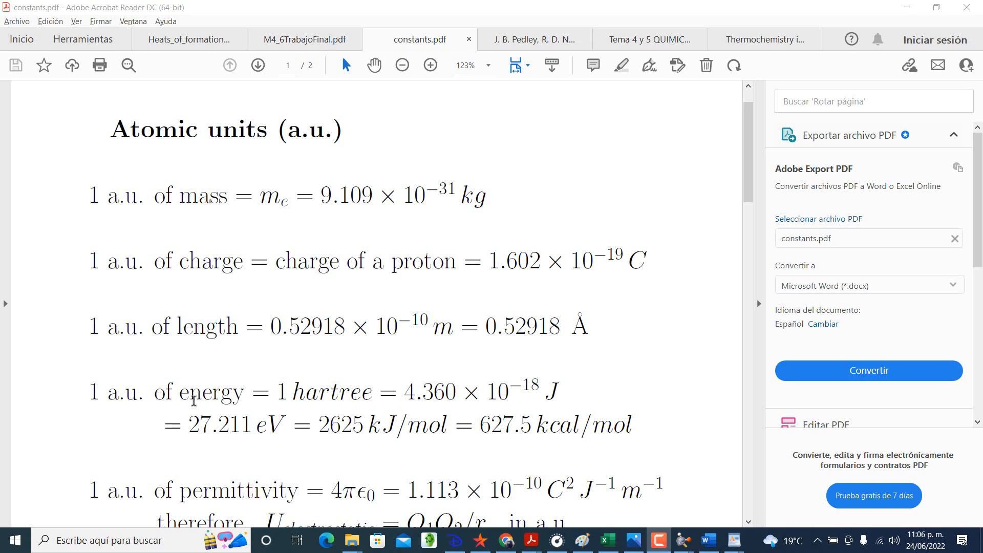
pyautogui.scroll(-1, 327, 400)
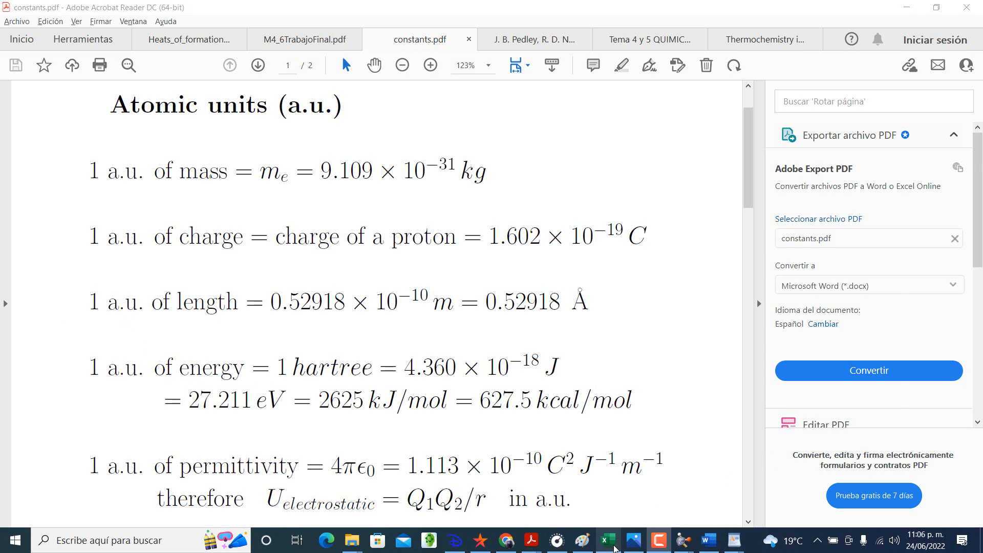
pyautogui.click(614, 547)
pyautogui.click(651, 295)
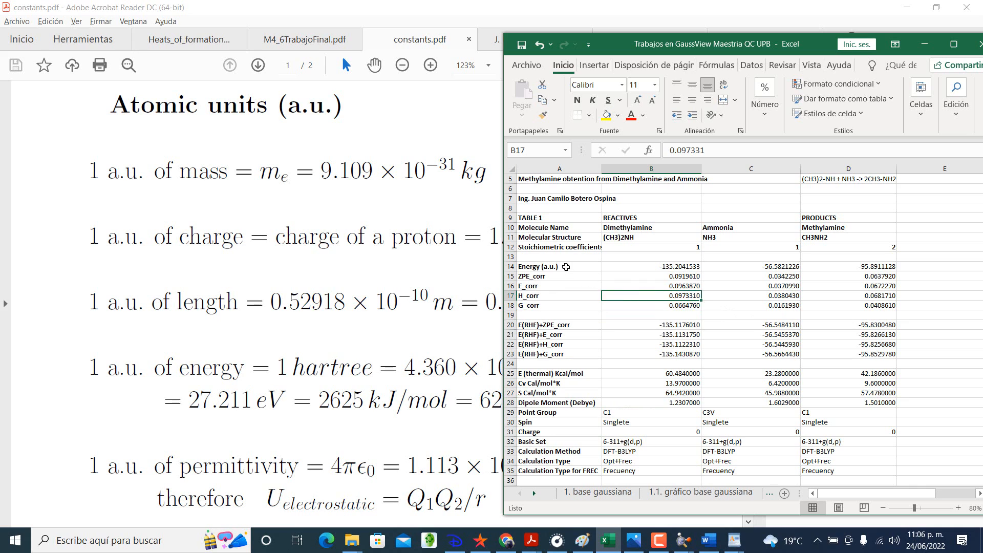
pyautogui.click(566, 267)
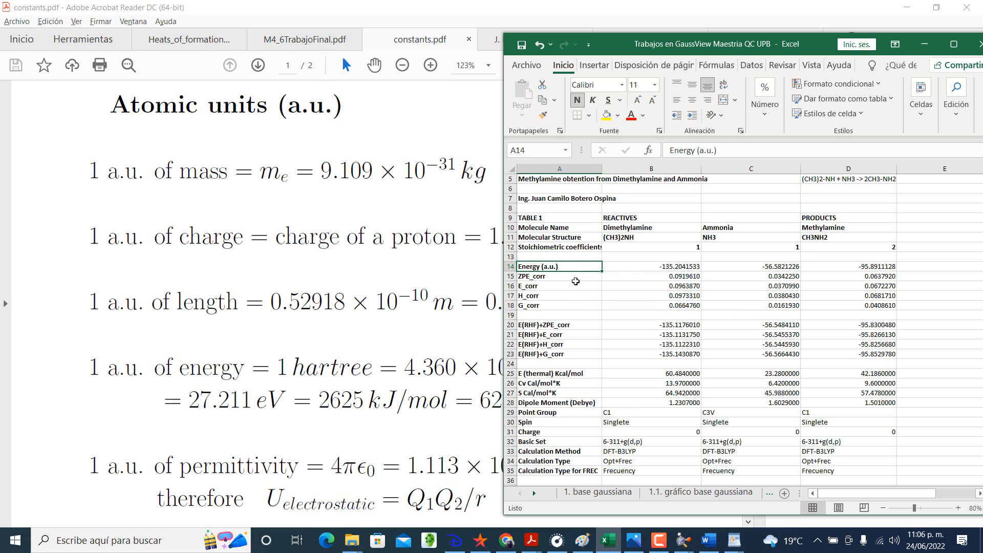
pyautogui.click(575, 285)
pyautogui.click(576, 328)
pyautogui.click(582, 354)
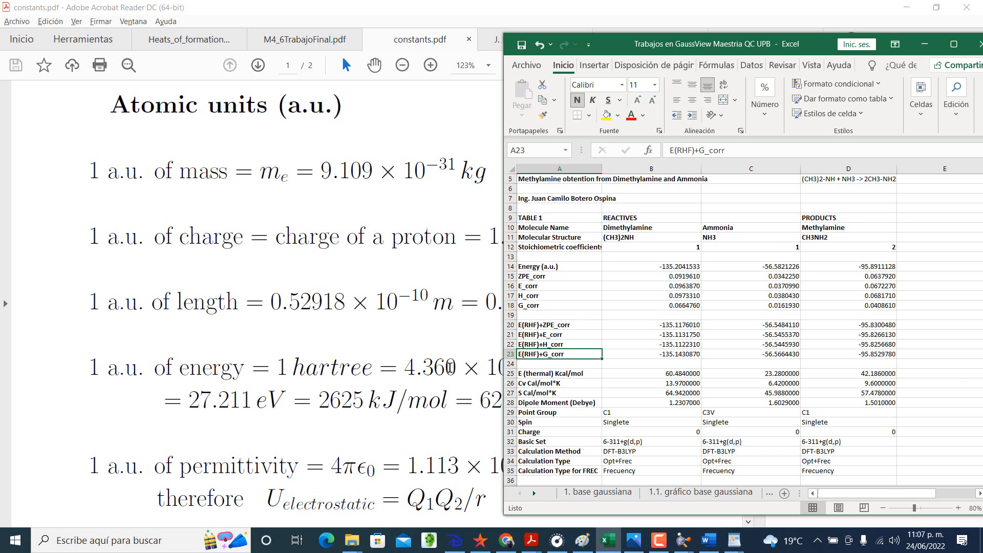
# Step: In constants.pdf in Acrobat Reader, highlight "1 a.u. of energy = 1 hartree" and "2625 kJ/mol = 627.5 kcal/mol"
pyautogui.click(451, 367)
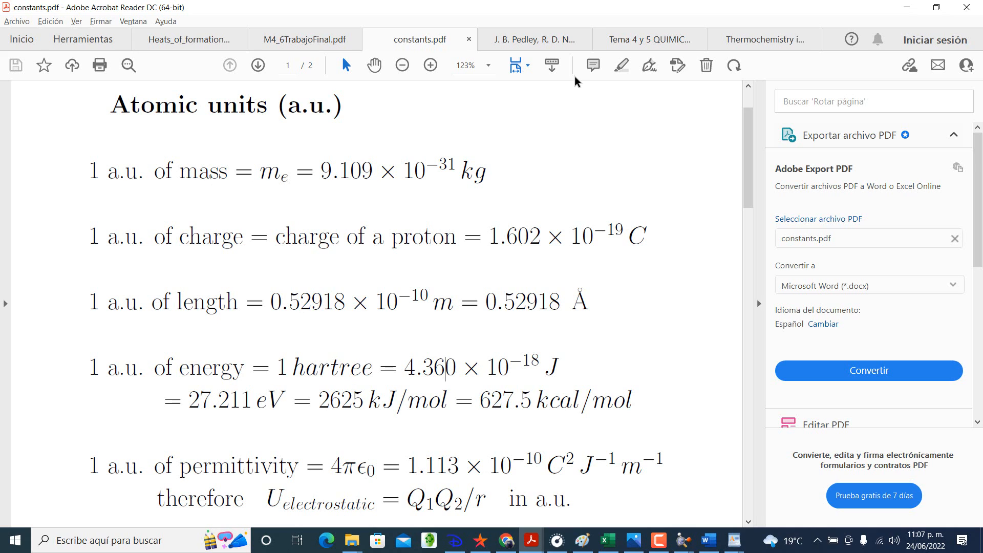
pyautogui.click(620, 65)
pyautogui.moveTo(88, 367); pyautogui.dragTo(342, 374)
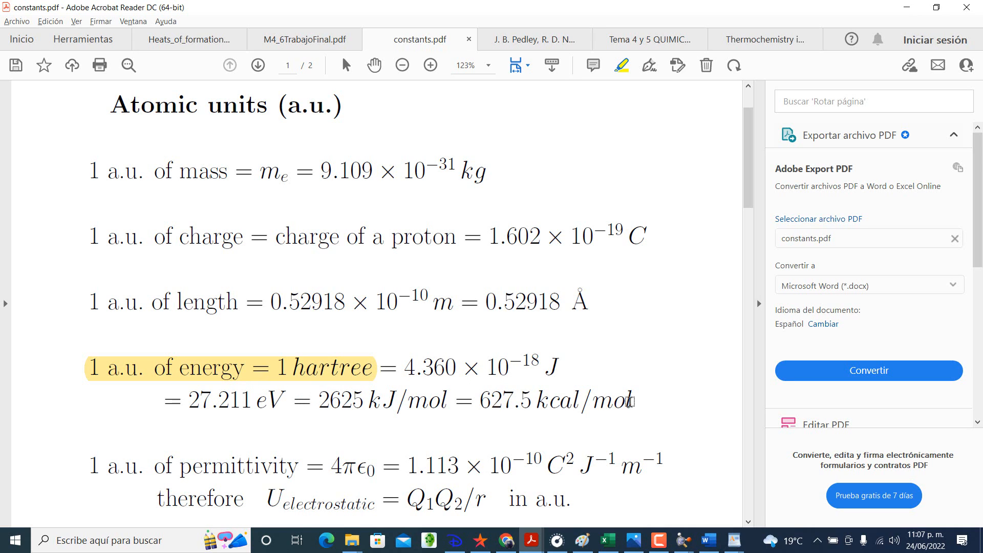
pyautogui.moveTo(632, 402)
pyautogui.mouseDown()
pyautogui.moveTo(320, 405)
pyautogui.moveTo(336, 409)
pyautogui.mouseUp()
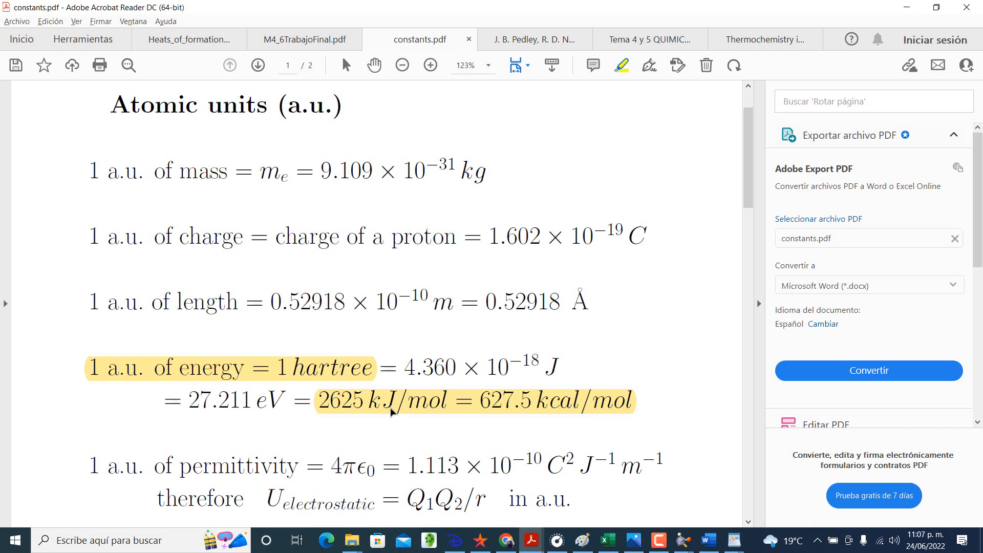
# Step: Return to the Thermochemistry in Gaussian paper and review its worked enthalpy and Gibbs free energy of reaction calculations
pyautogui.click(774, 38)
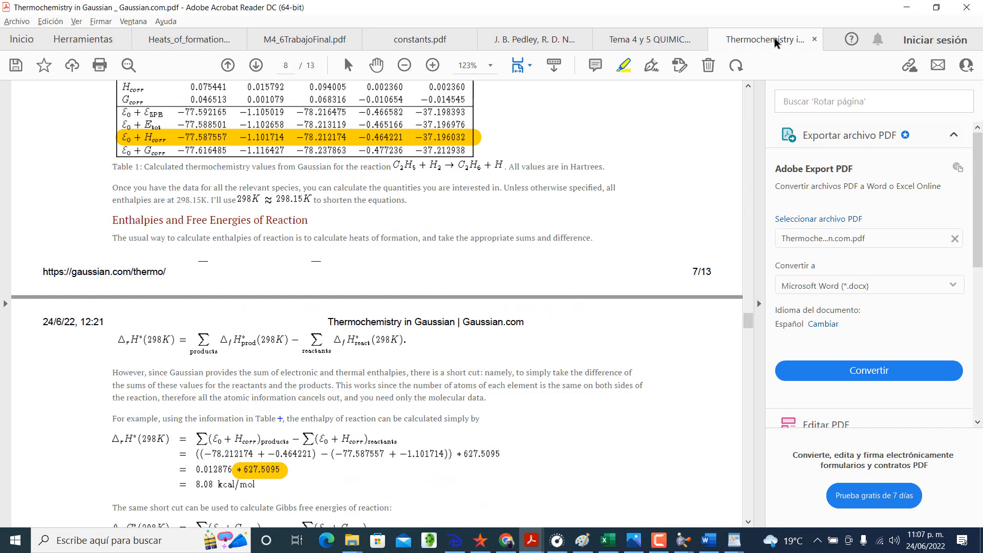
pyautogui.scroll(-2, 394, 335)
pyautogui.scroll(-1, 394, 336)
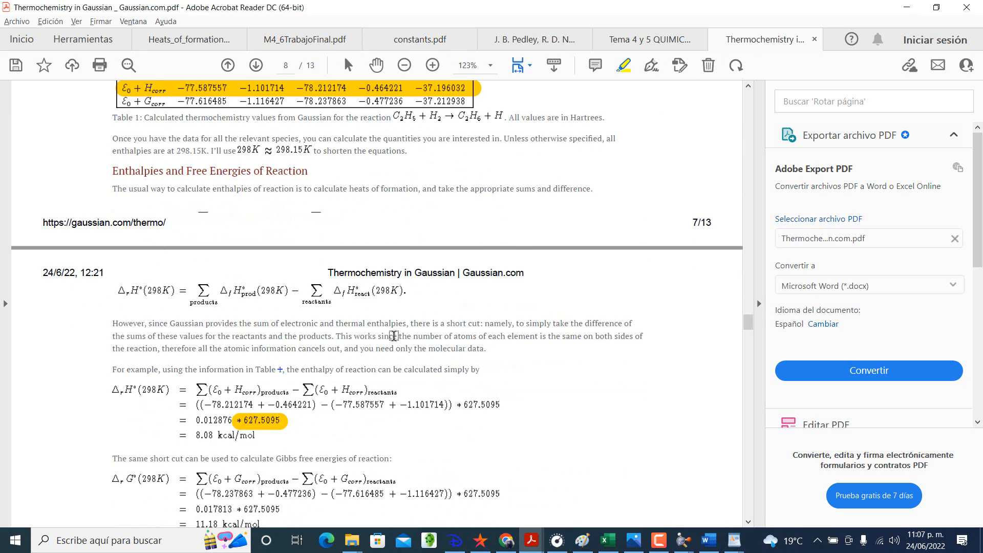
pyautogui.scroll(-1, 394, 335)
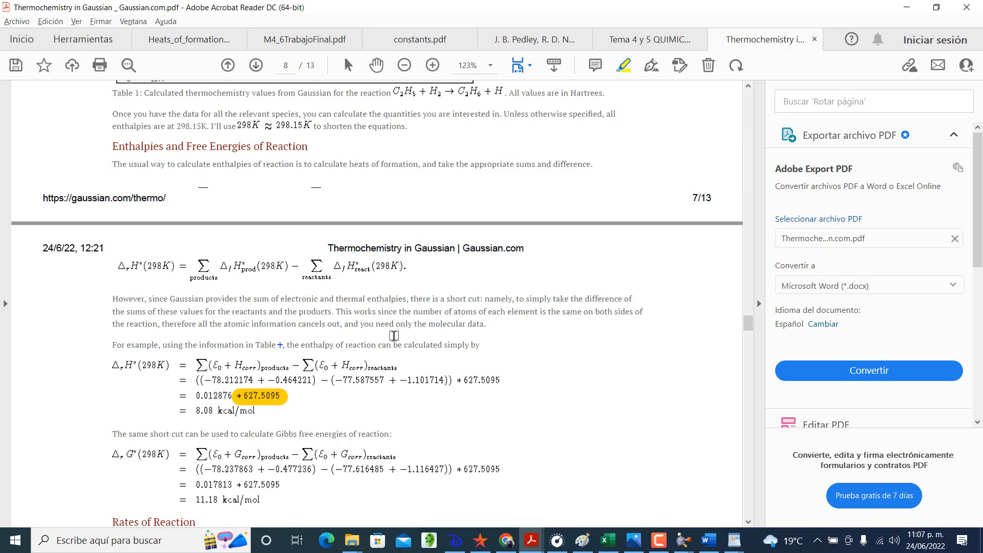
pyautogui.scroll(-1, 394, 335)
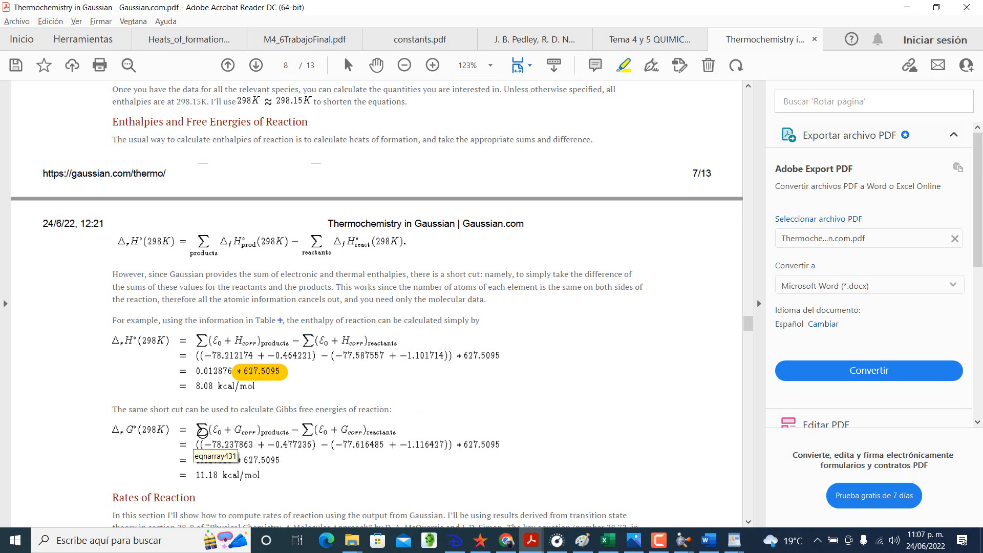
pyautogui.scroll(3, 261, 423)
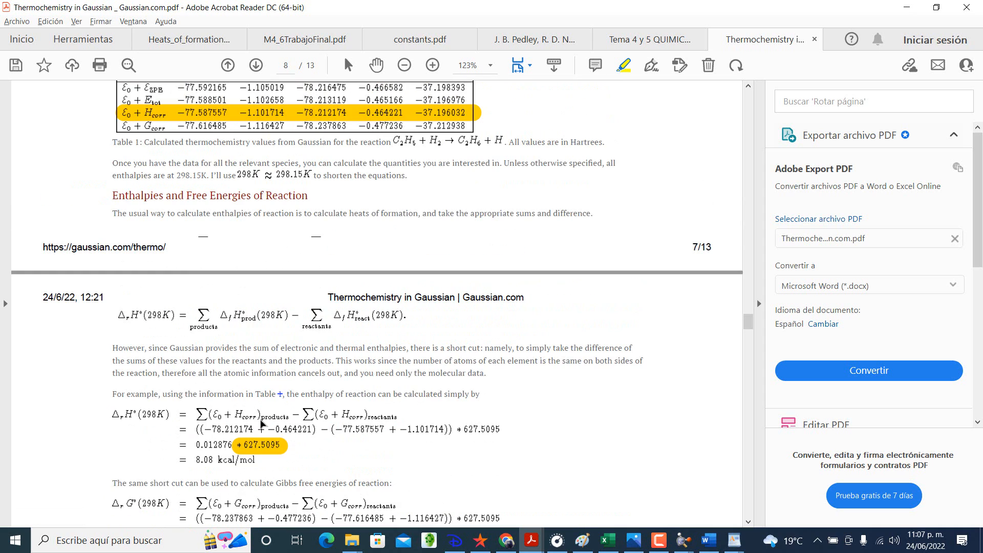
pyautogui.scroll(-2, 261, 422)
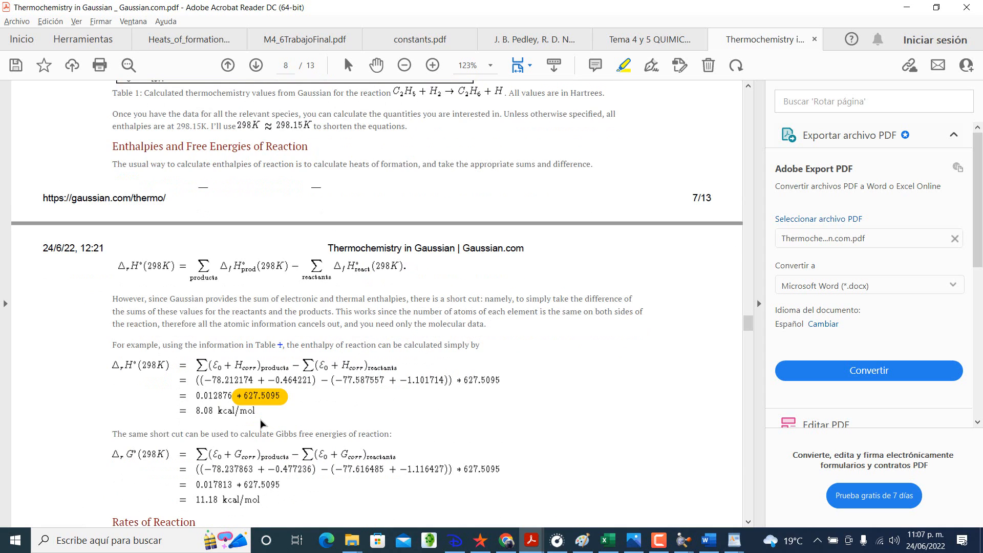
# Step: Switch to Tema 4 y 5 QUIMICA (2017).pdf and review the endothermic and exothermic criteria in the reaction enthalpy section
pyautogui.scroll(2, 261, 422)
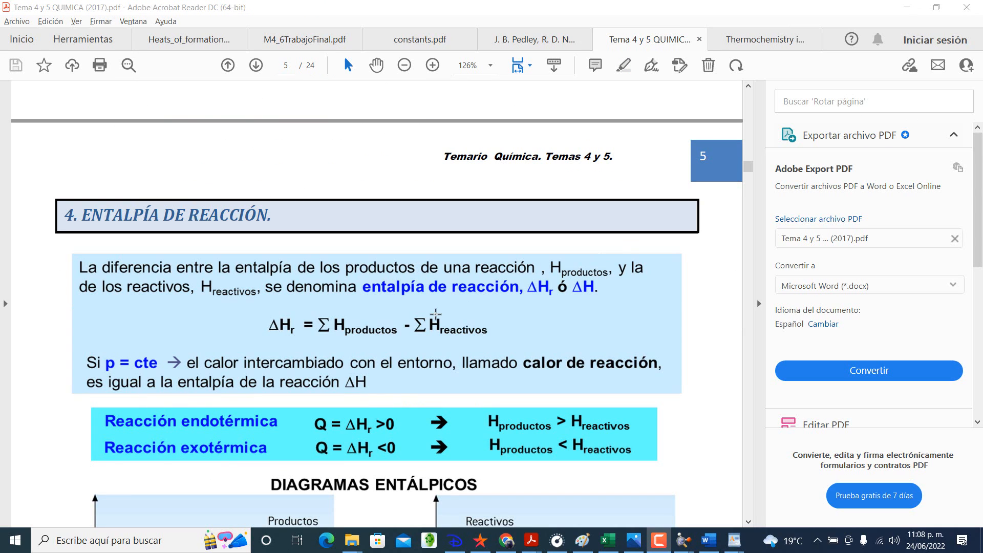
pyautogui.scroll(-2, 435, 313)
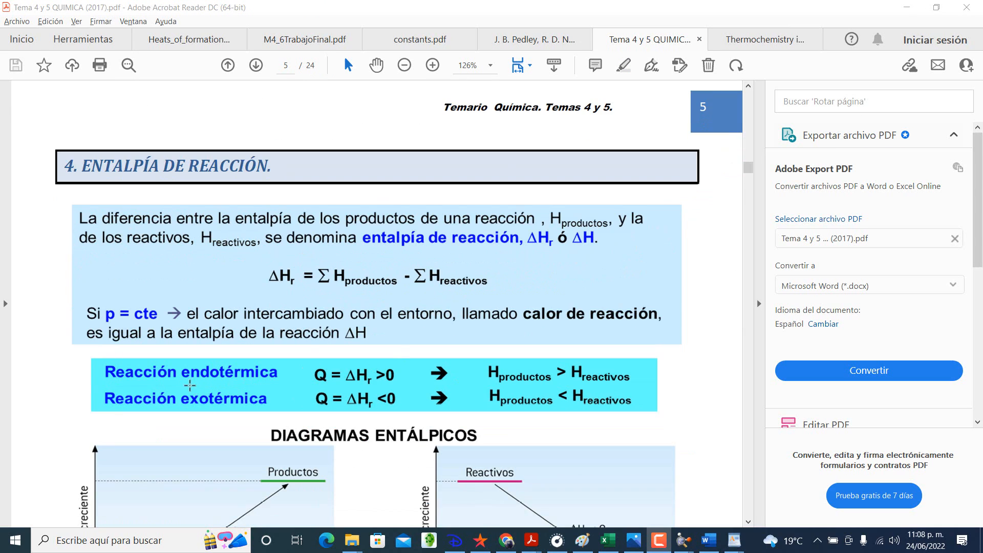
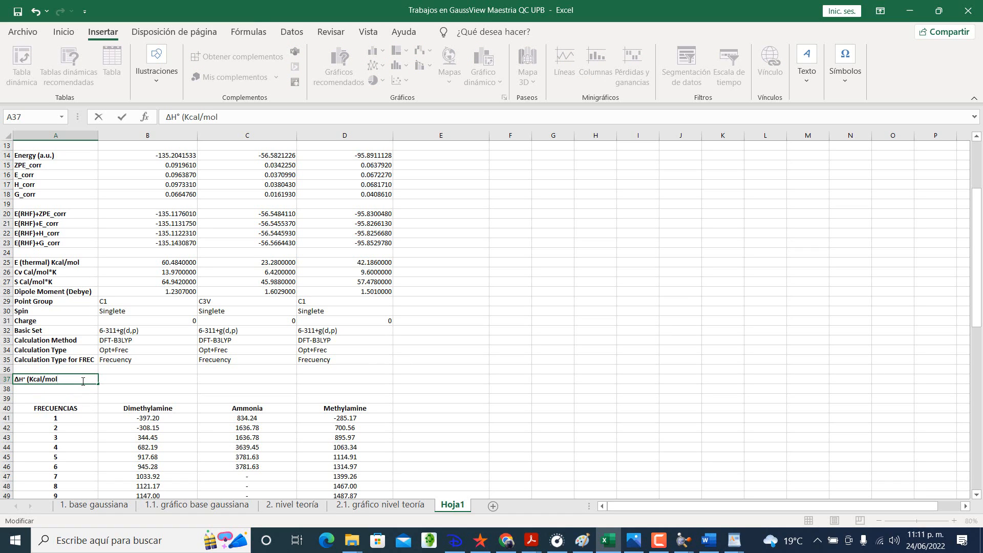
# Step: Finish the enthalpy row label in cell A37 as H° (Kcal/mol), without the leading delta
pyautogui.press('Return')
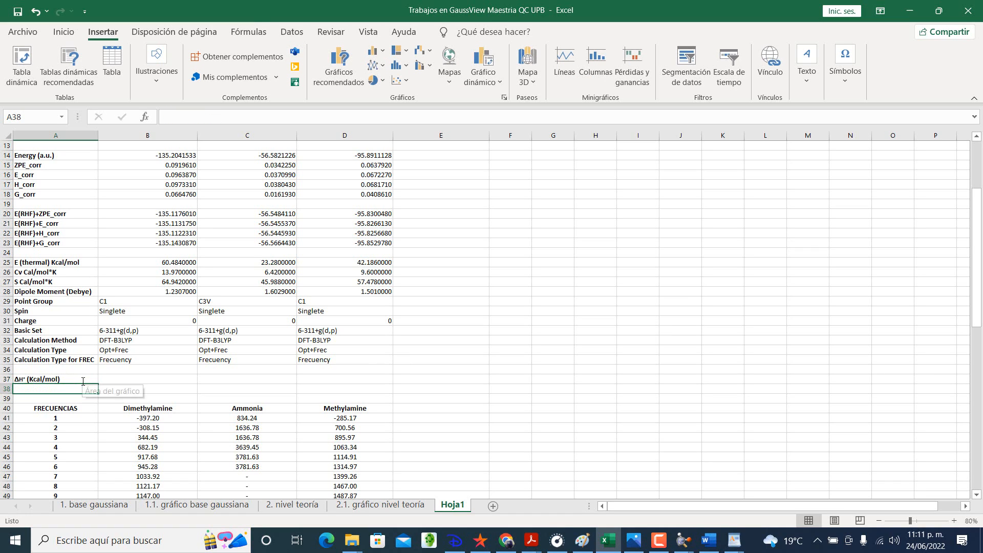
pyautogui.doubleClick(19, 379)
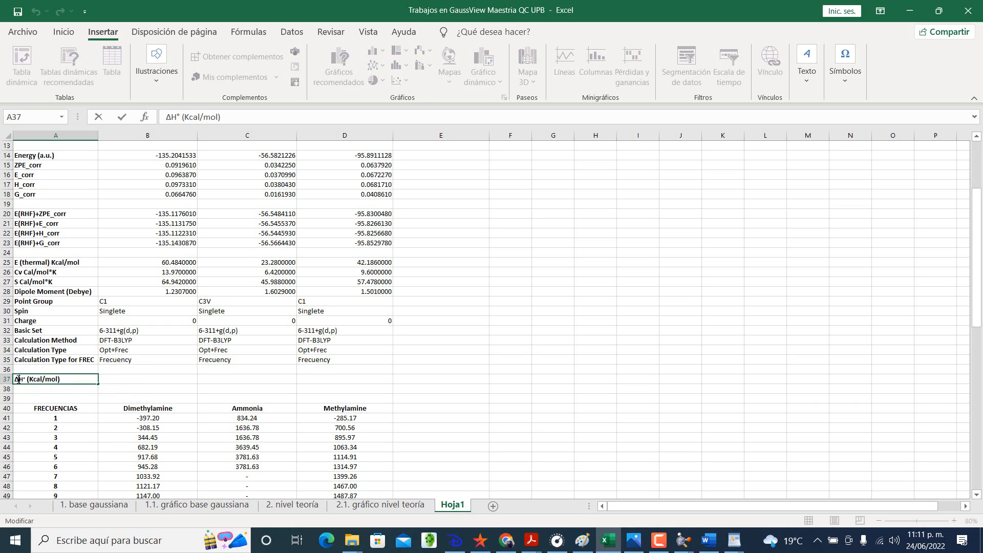
pyautogui.press('BackSpace')
pyautogui.press('Return')
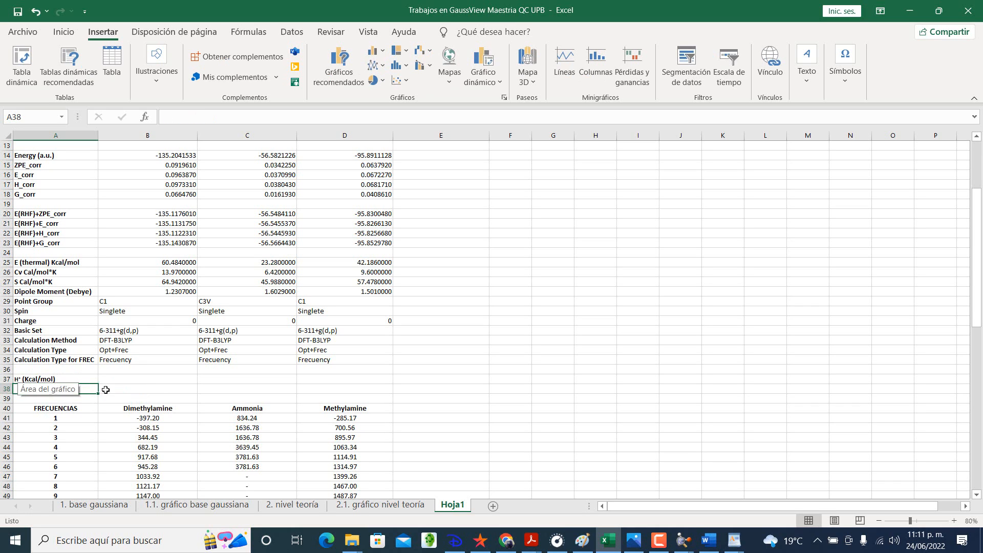
# Step: Insert a blank row at row 36, above the H° (Kcal/mol) label
pyautogui.click(157, 377)
pyautogui.click(349, 379)
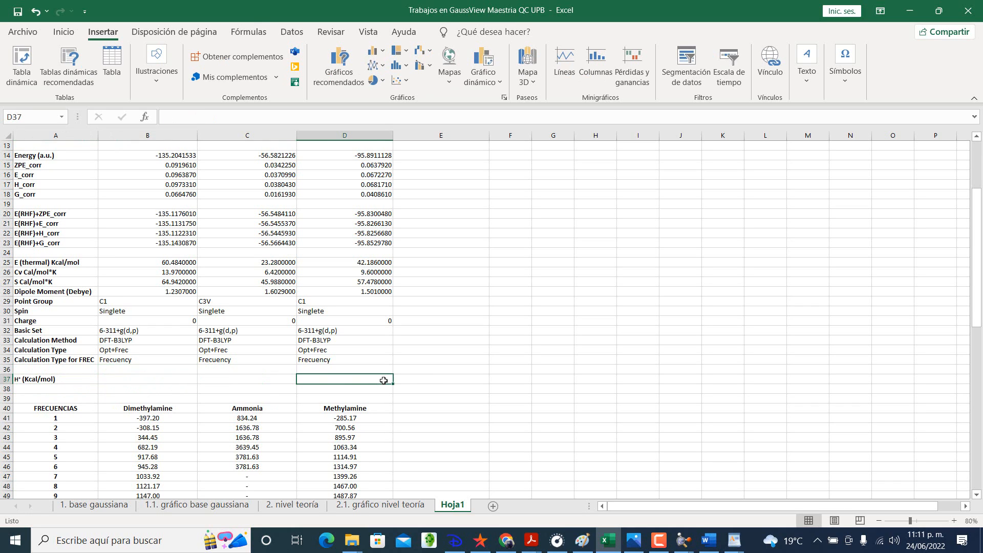
pyautogui.click(419, 377)
pyautogui.click(420, 369)
pyautogui.scroll(-1, 423, 369)
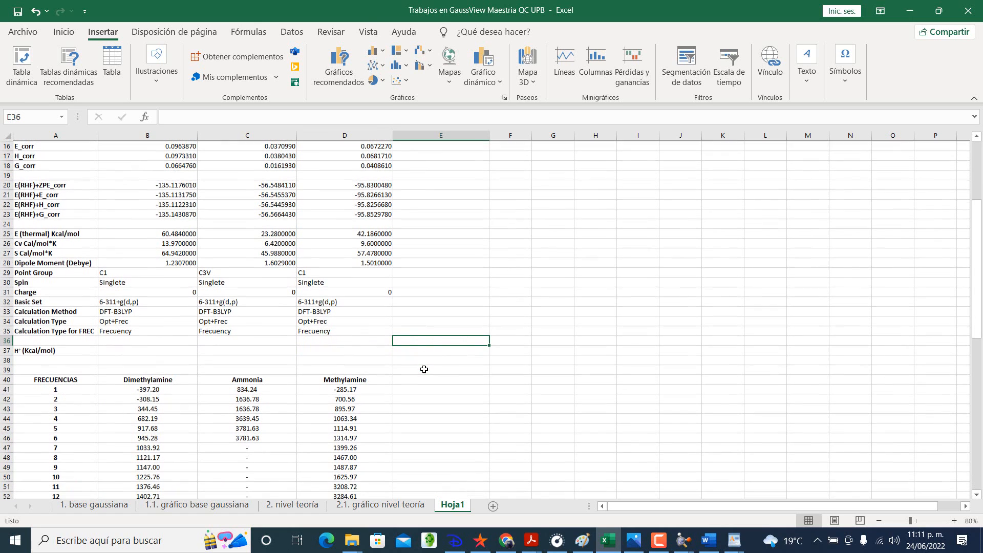
pyautogui.click(425, 351)
pyautogui.click(426, 342)
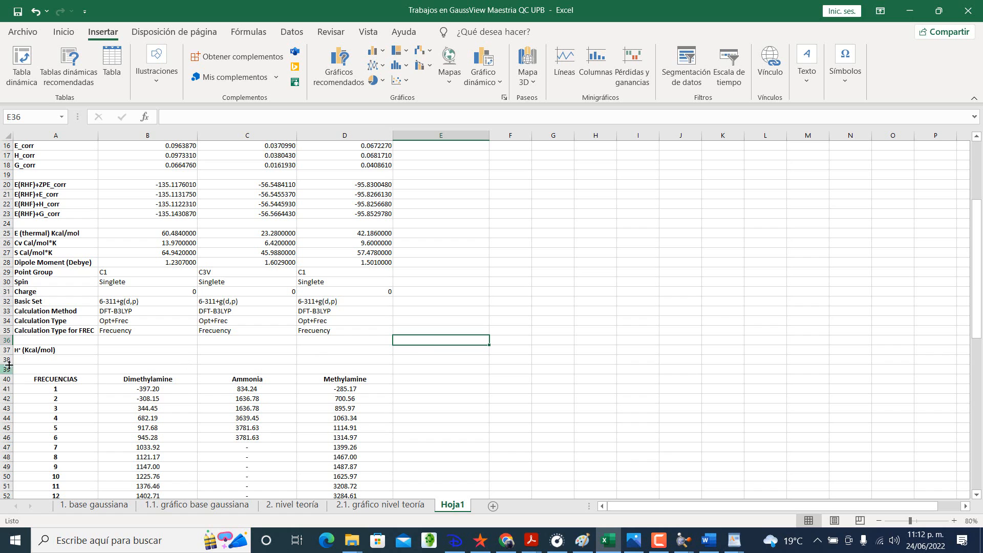
pyautogui.rightClick(7, 340)
pyautogui.click(41, 219)
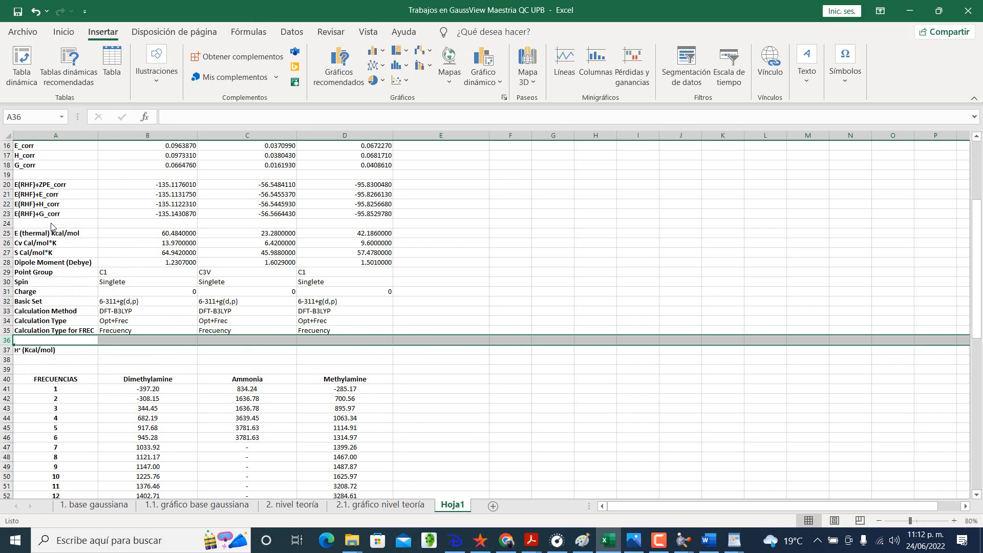
# Step: Enter the column header ΔH° in cell E37, using the Greek capital delta symbol
pyautogui.click(435, 348)
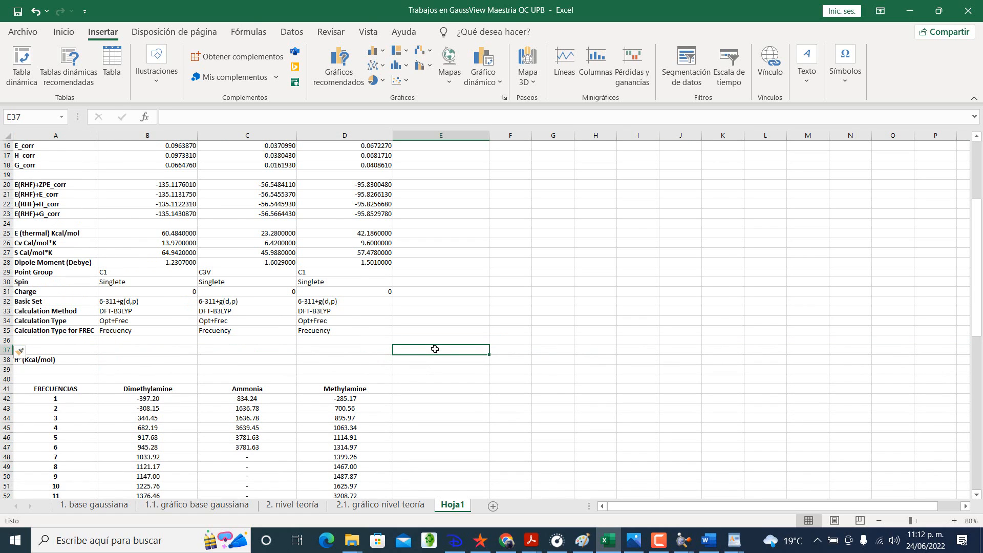
pyautogui.doubleClick(435, 349)
pyautogui.click(845, 74)
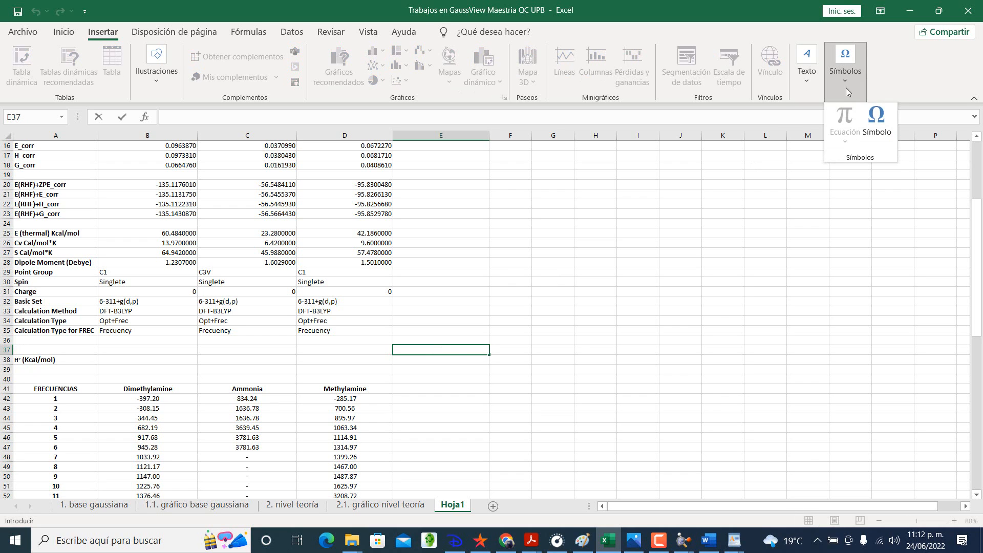
pyautogui.click(877, 120)
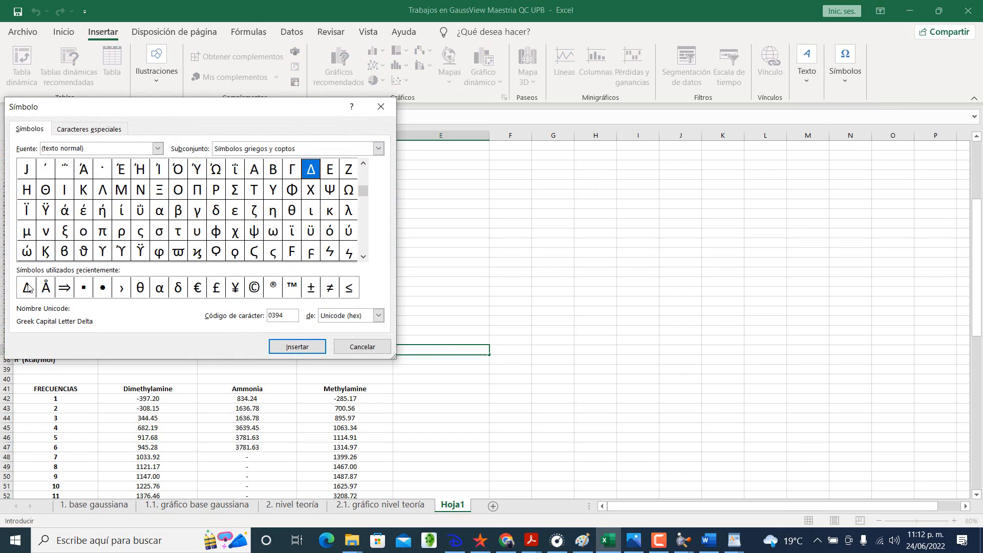
pyautogui.click(29, 286)
pyautogui.click(290, 348)
pyautogui.click(361, 348)
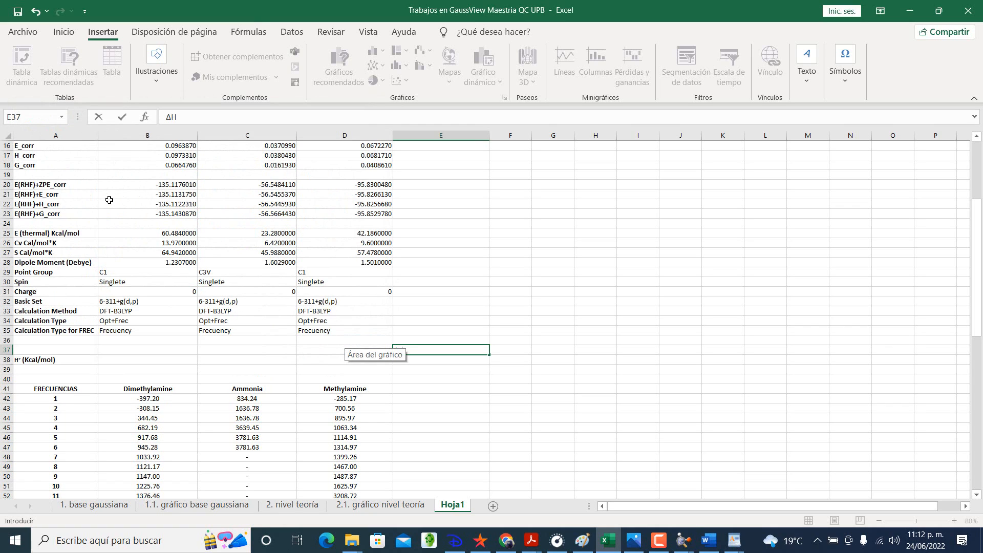
pyautogui.write('H')
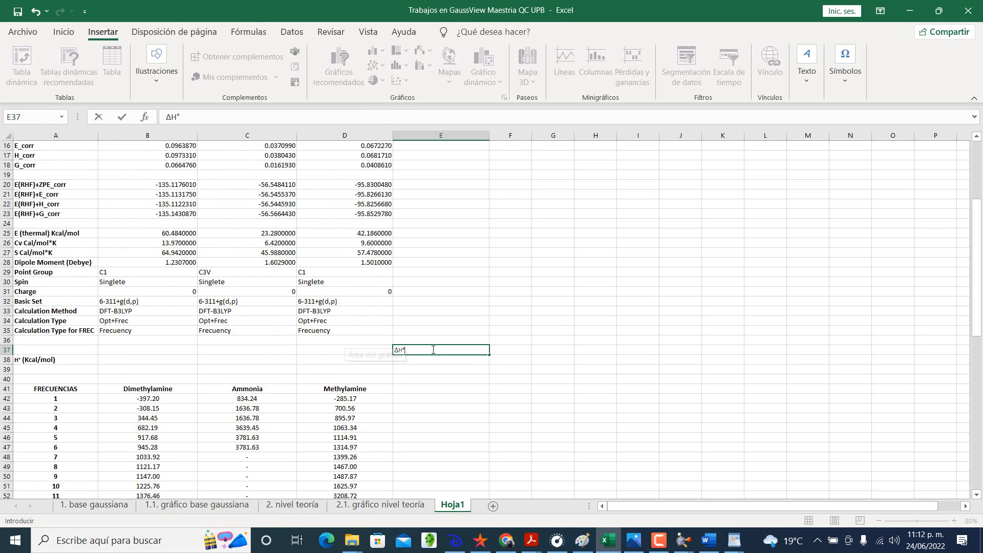
pyautogui.write('°')
pyautogui.press('Return')
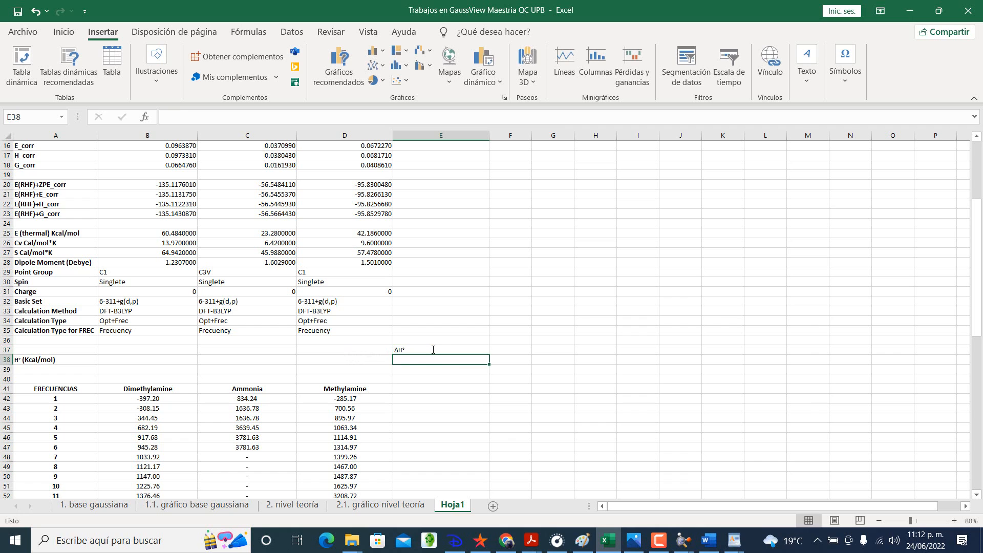
# Step: Center the ΔH° header in E37 both horizontally and vertically
pyautogui.click(433, 350)
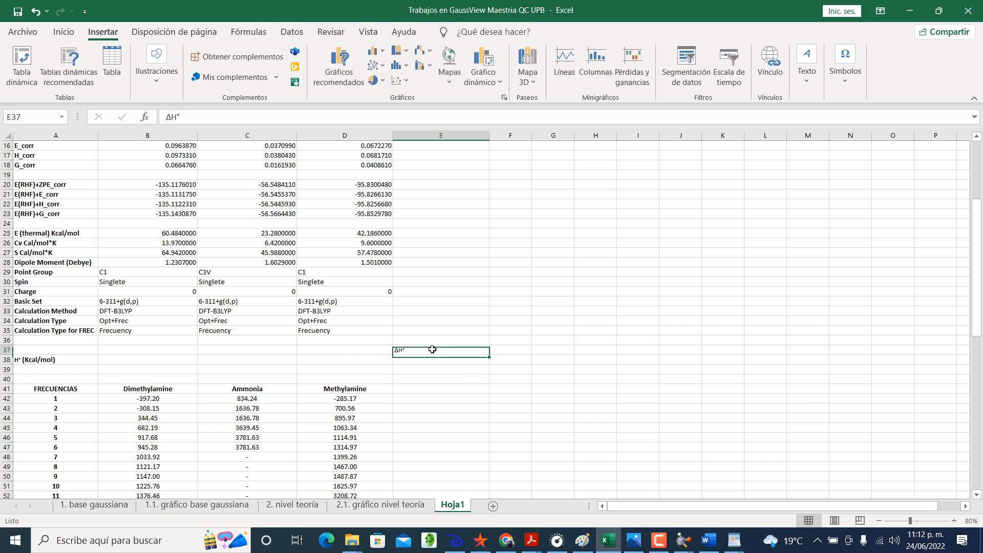
pyautogui.click(64, 32)
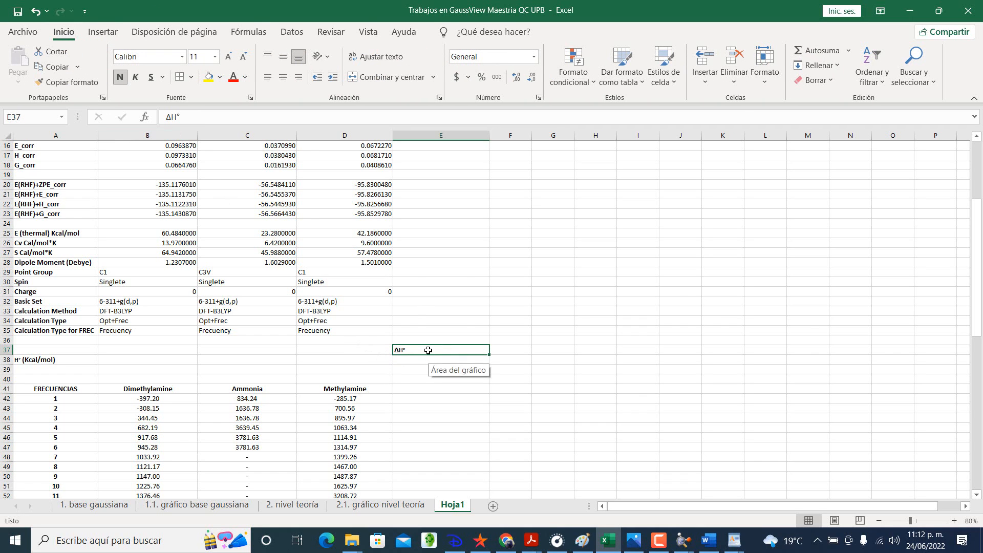
pyautogui.click(283, 77)
pyautogui.click(280, 58)
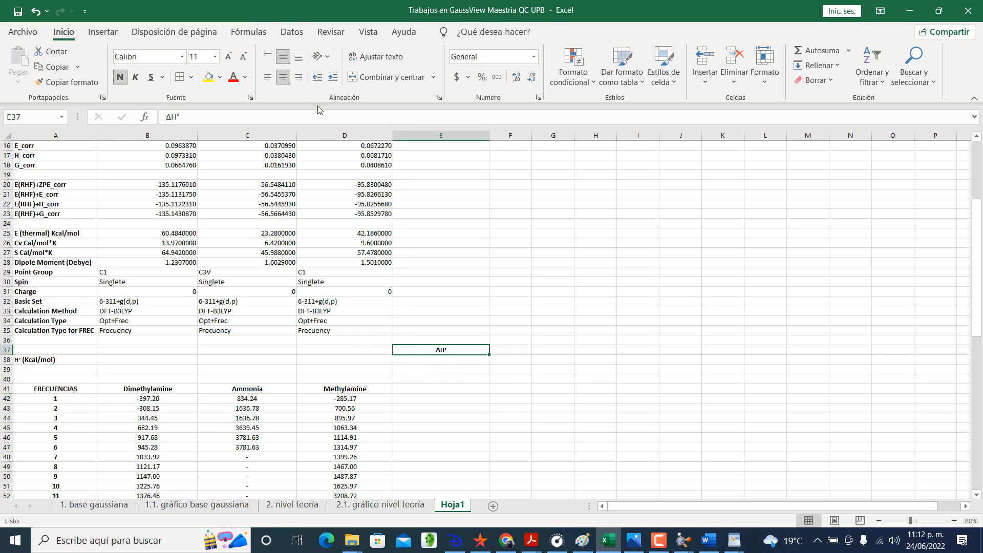
# Step: Copy the H° (Kcal/mol) label to cell A39 and change the copy to H° (KJ/mol)
pyautogui.click(70, 360)
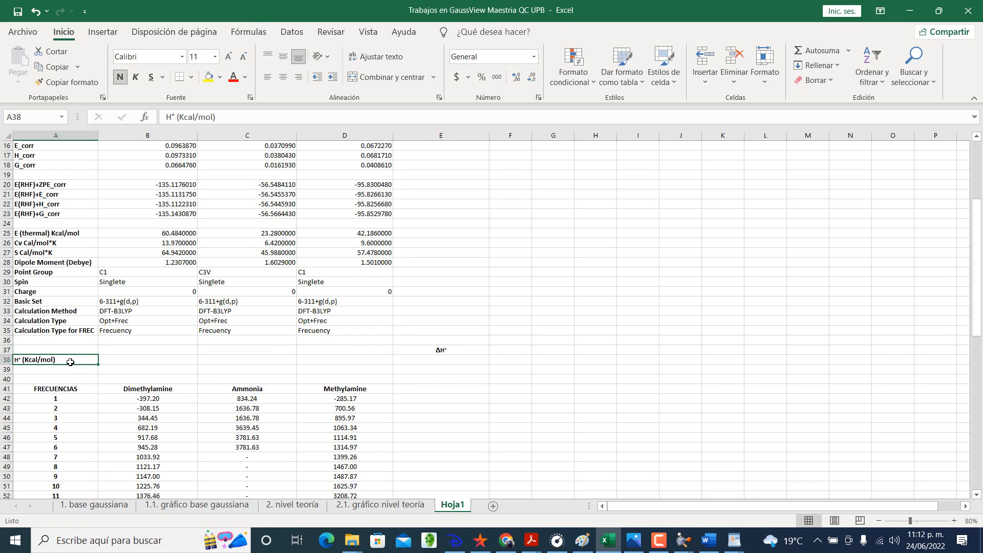
pyautogui.hotkey('ctrl', 'c')
pyautogui.click(63, 368)
pyautogui.hotkey('ctrl', 'v')
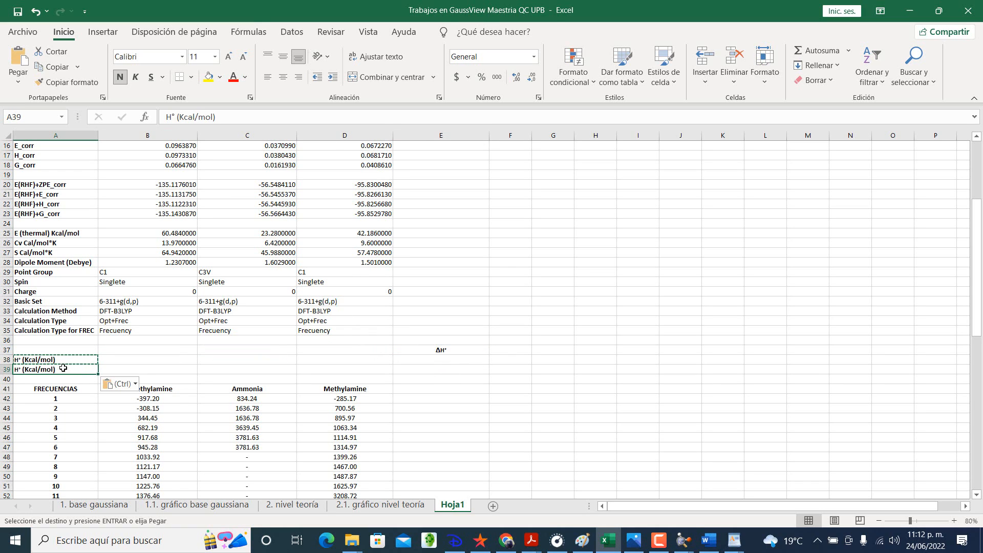
pyautogui.doubleClick(36, 369)
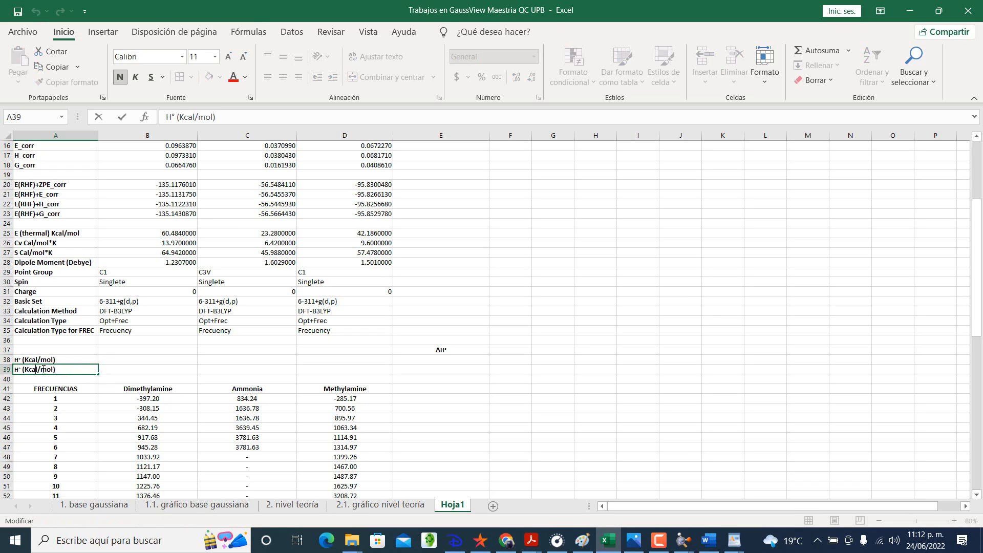
pyautogui.press('BackSpace')
pyautogui.press('BackSpace')
pyautogui.press('BackSpace')
pyautogui.write('J')
pyautogui.press('Return')
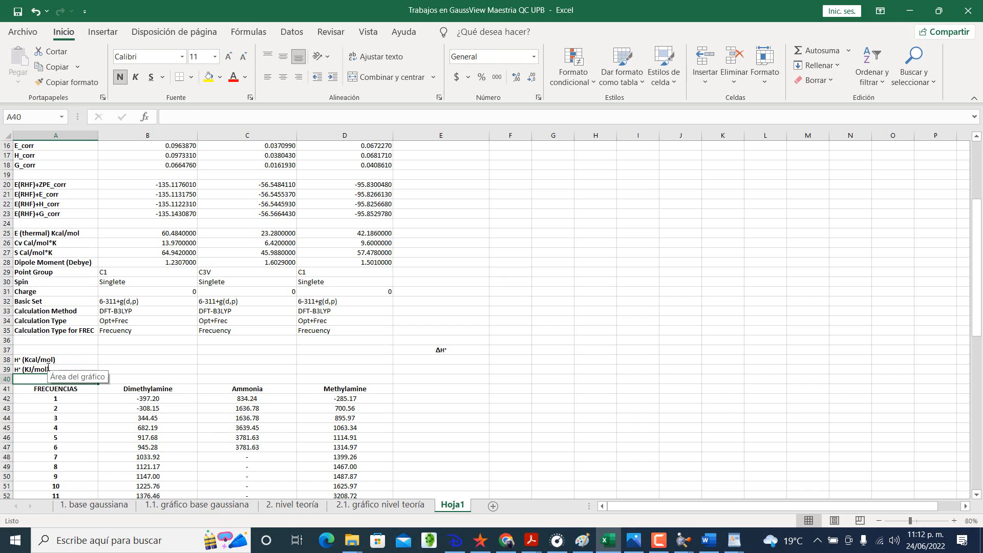
# Step: Insert four blank rows at row 40, between the H° (KJ/mol) row and the FRECUENCIAS table
pyautogui.rightClick(7, 380)
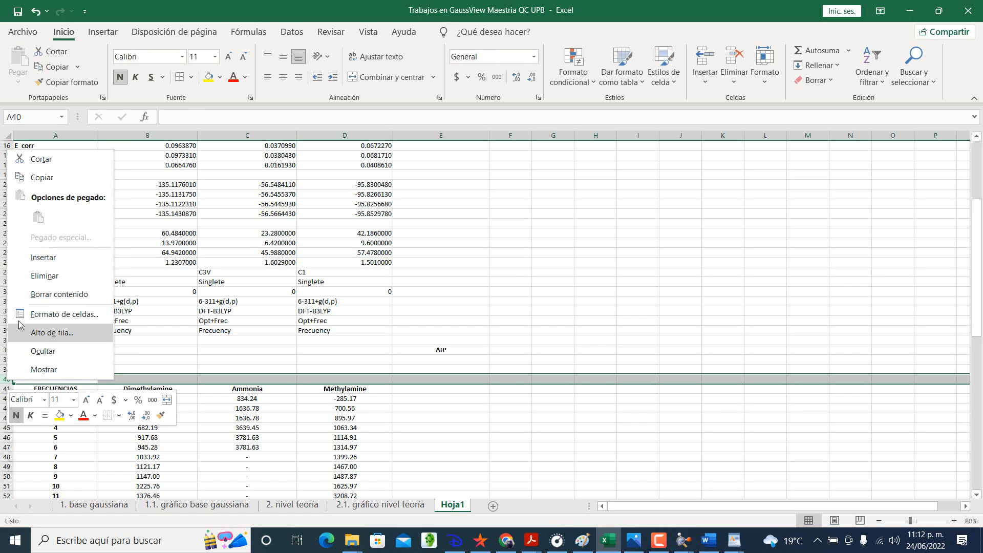
pyautogui.click(43, 257)
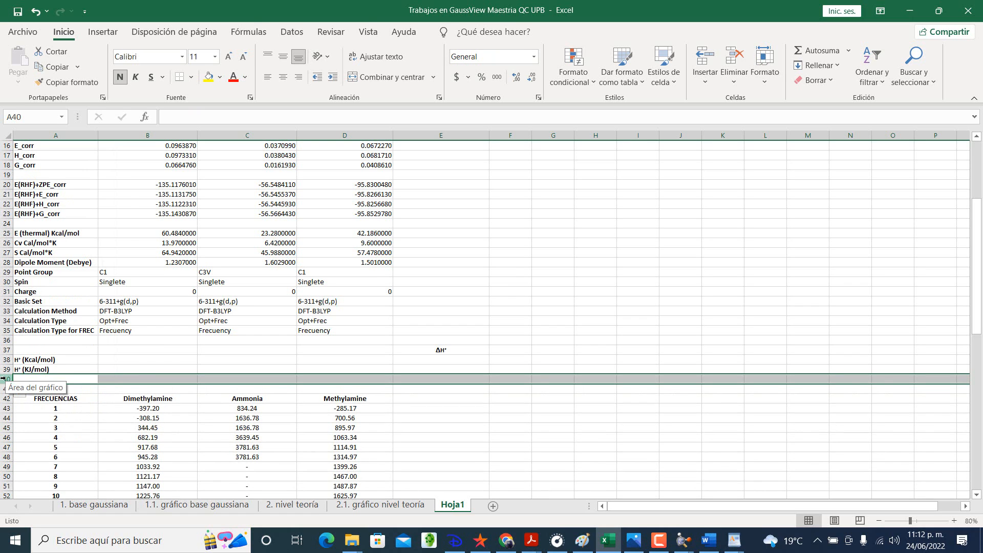
pyautogui.rightClick(7, 379)
pyautogui.click(42, 264)
pyautogui.scroll(-1, 30, 351)
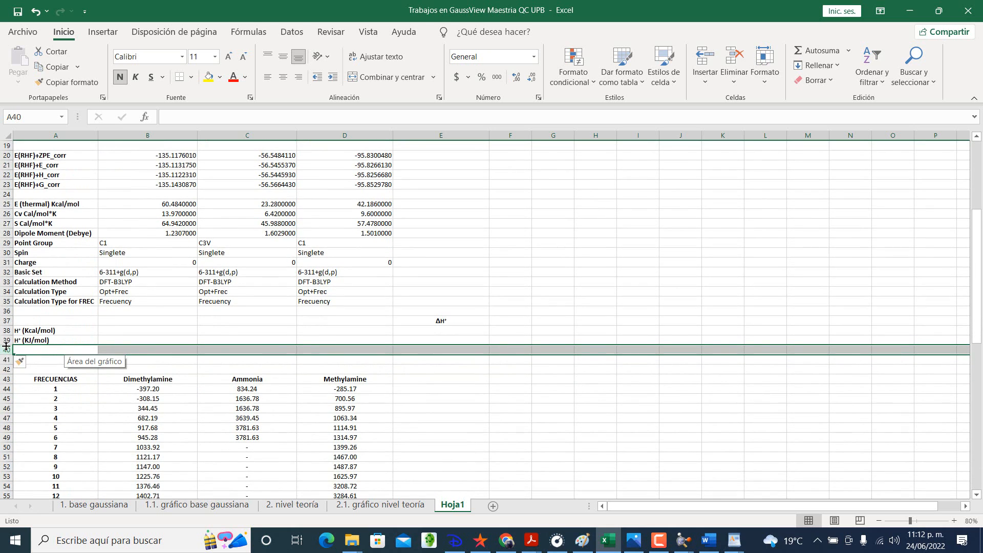
pyautogui.rightClick(3, 349)
pyautogui.click(45, 227)
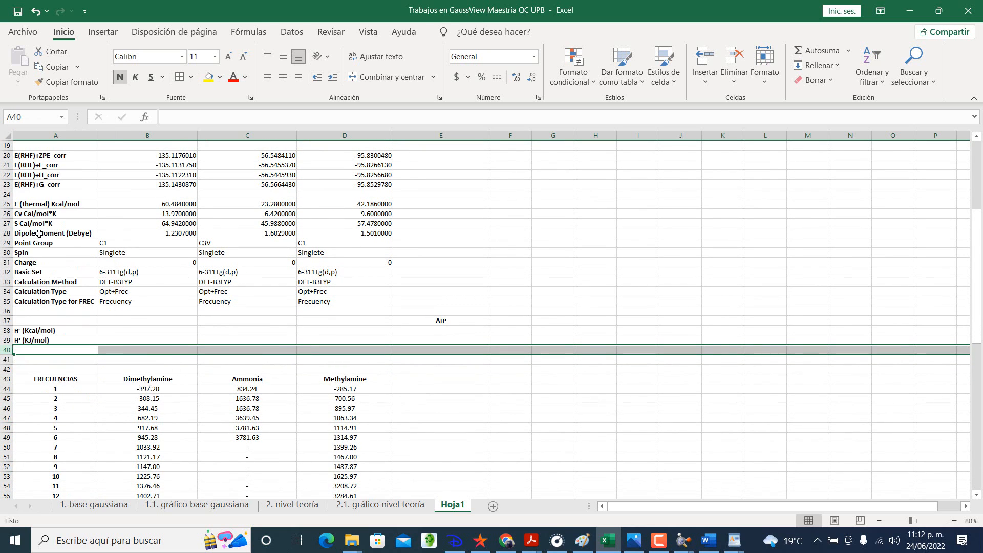
pyautogui.rightClick(9, 351)
pyautogui.click(45, 227)
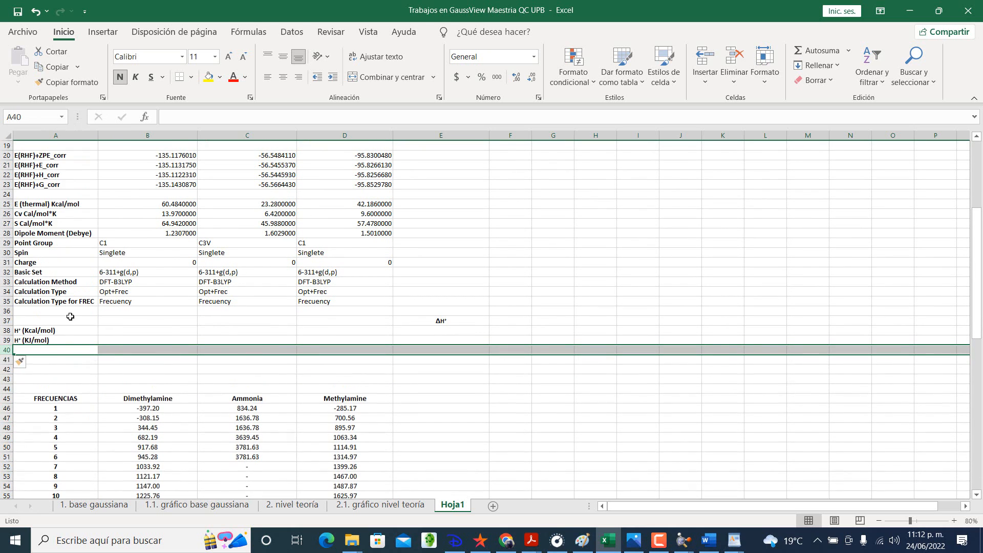
pyautogui.click(53, 348)
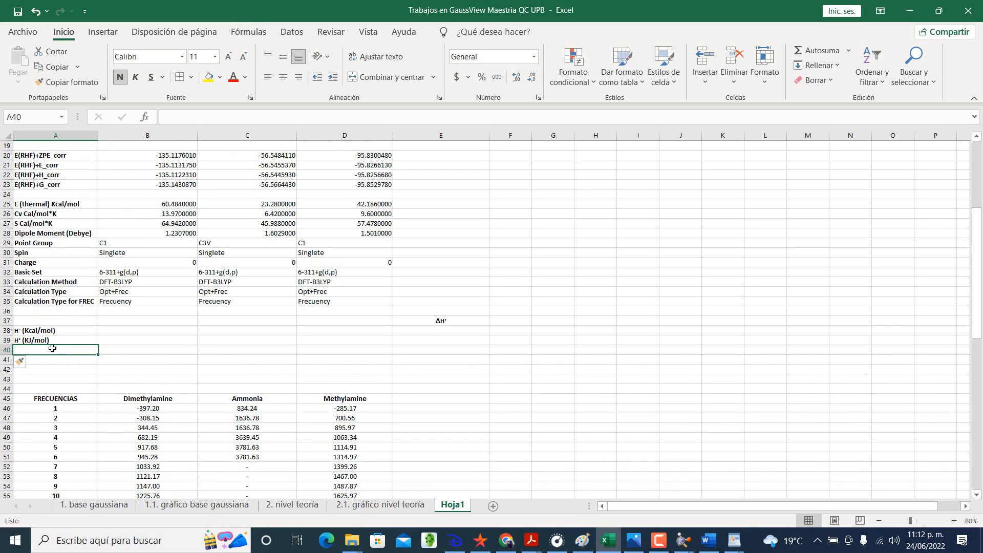
pyautogui.write('G°')
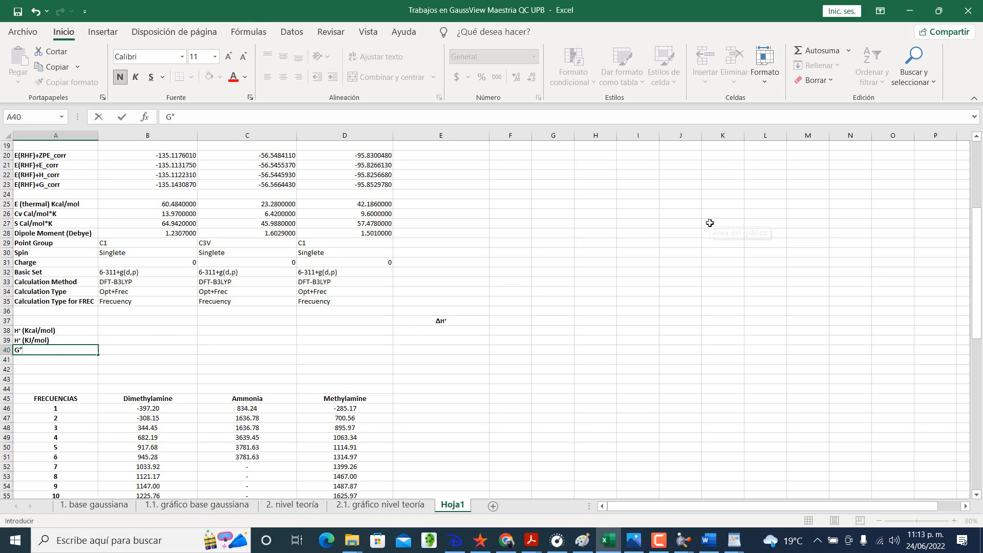
pyautogui.click(856, 194)
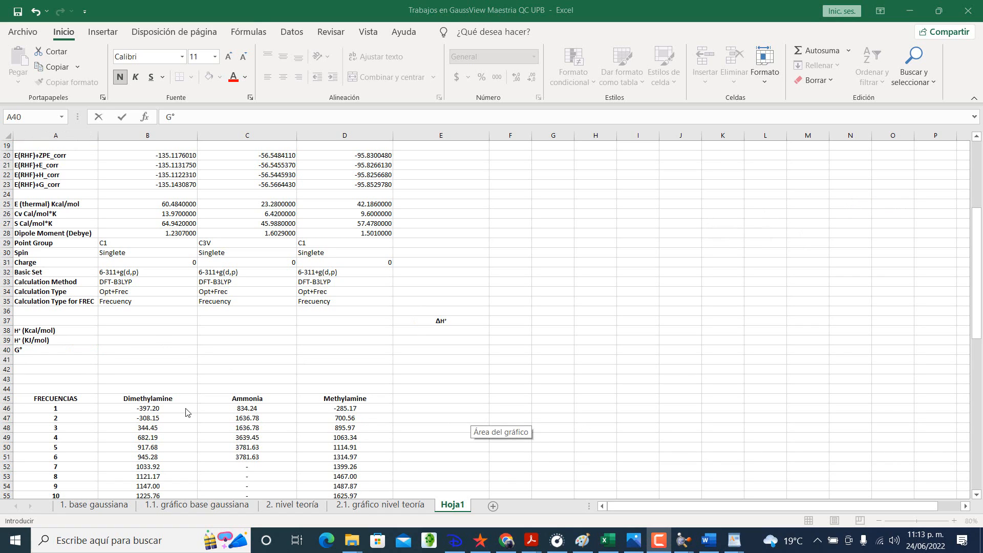
pyautogui.click(44, 349)
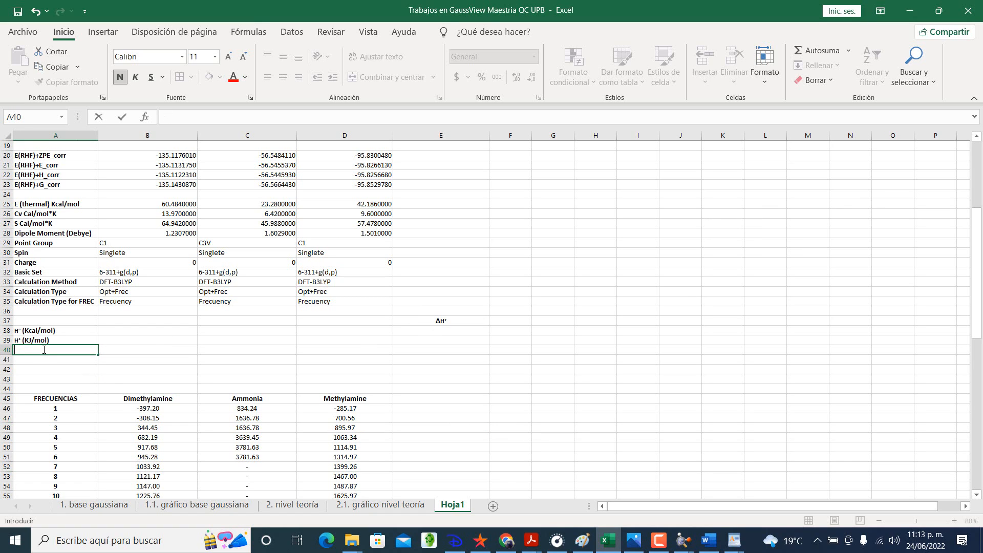
# Step: Copy the H° (Kcal/mol) and H° (KJ/mol) labels into the rows starting at cell A40
pyautogui.moveTo(51, 330); pyautogui.dragTo(56, 350)
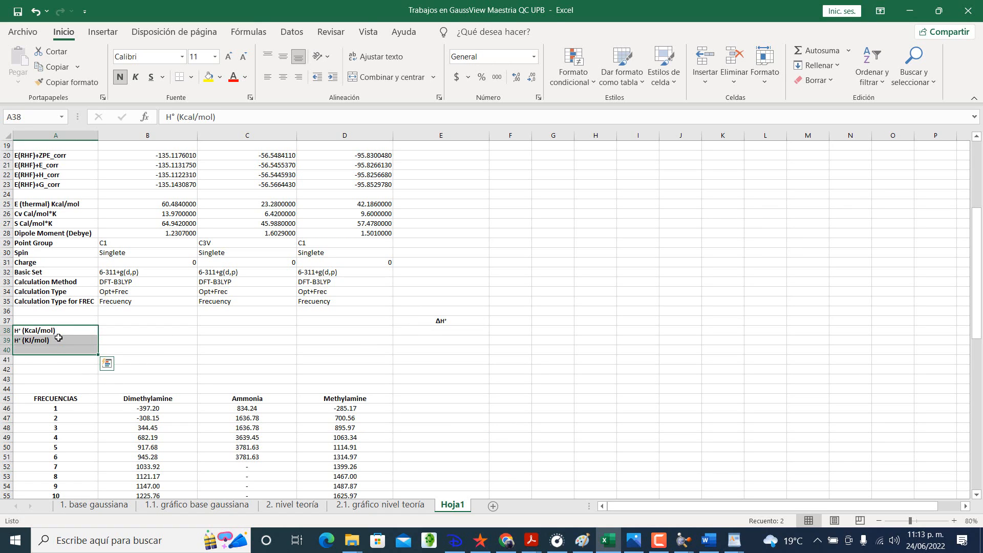
pyautogui.hotkey('ctrl', 'c')
pyautogui.click(47, 348)
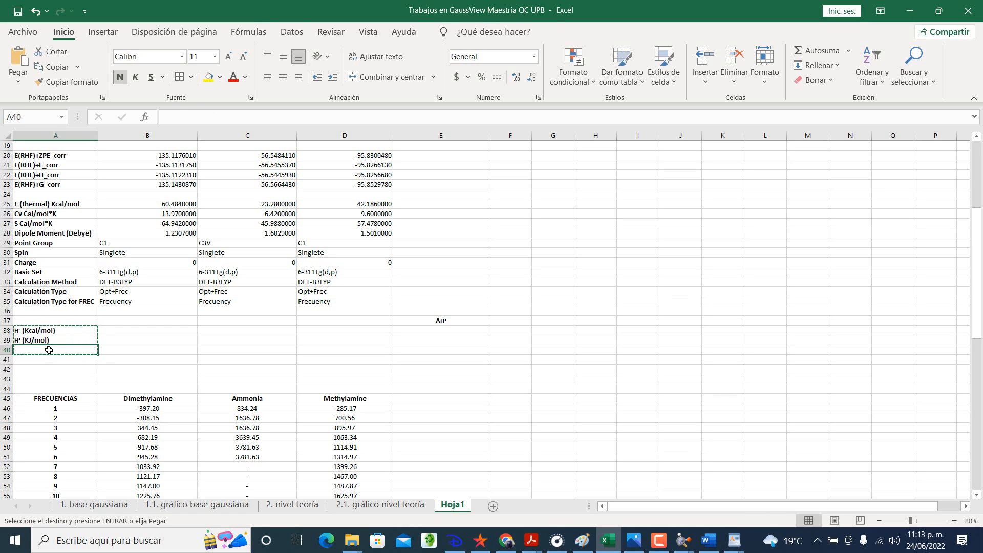
pyautogui.hotkey('ctrl', 'v')
# Step: Change the copied label in cell A40 to G° (Kcal/mol)
pyautogui.click(35, 353)
pyautogui.click(29, 356)
pyautogui.doubleClick(20, 350)
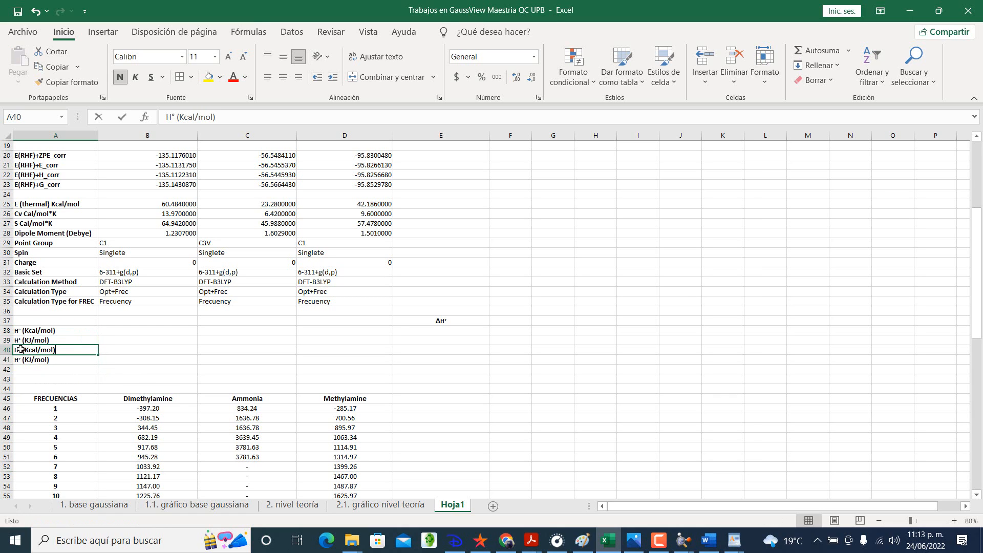
pyautogui.press('BackSpace')
pyautogui.write('G')
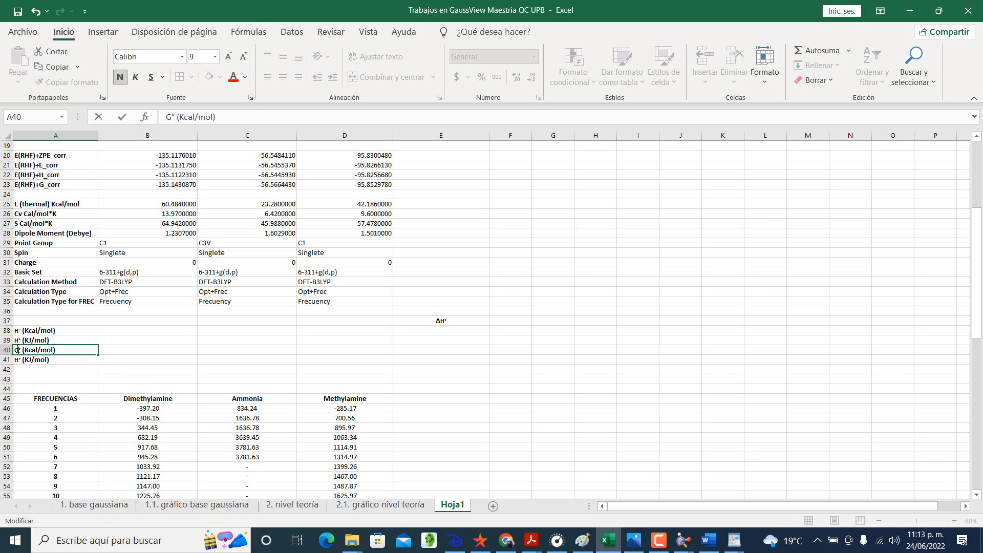
pyautogui.press('Return')
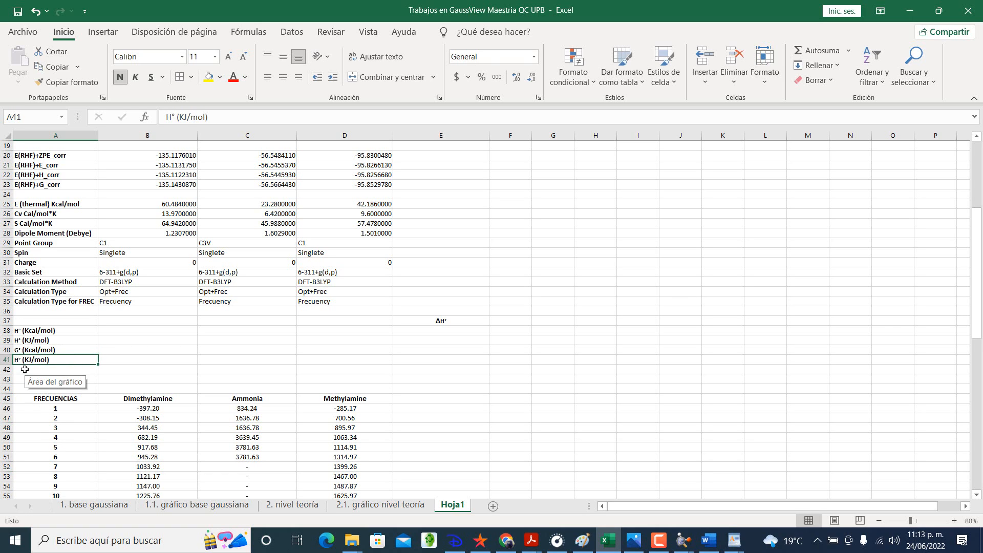
# Step: Change the copied label in cell A41 to G° (KJ/mol)
pyautogui.doubleClick(18, 360)
pyautogui.press('BackSpace')
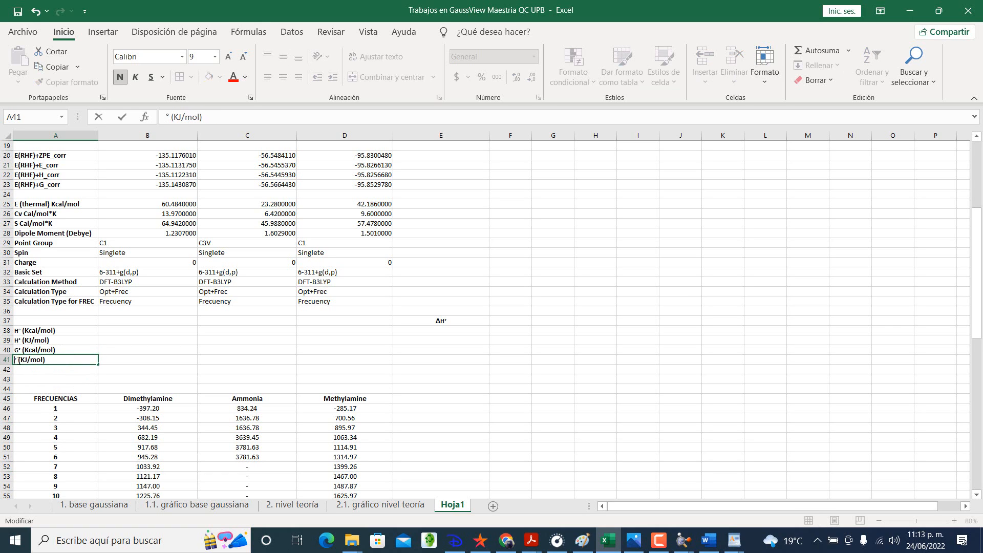
pyautogui.write('G')
pyautogui.press('Return')
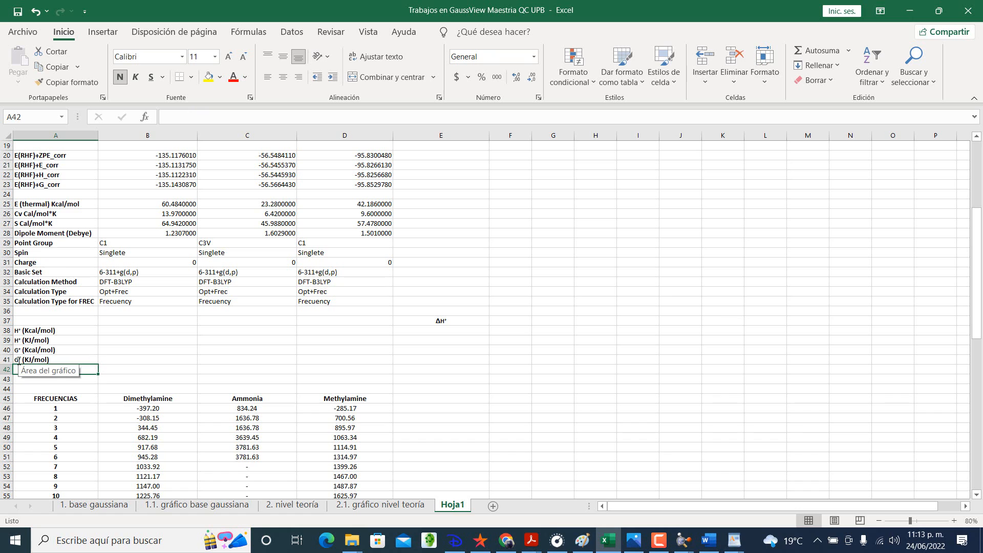
# Step: Insert a blank row at row 42 and copy the G° (Kcal/mol) and G° (KJ/mol) labels into cells A42 and A43
pyautogui.rightClick(6, 369)
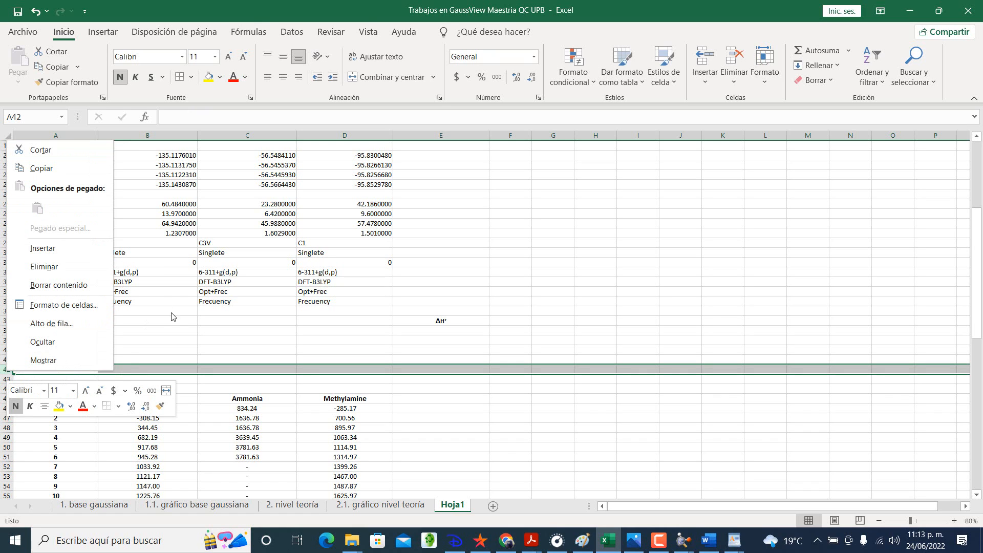
pyautogui.click(46, 248)
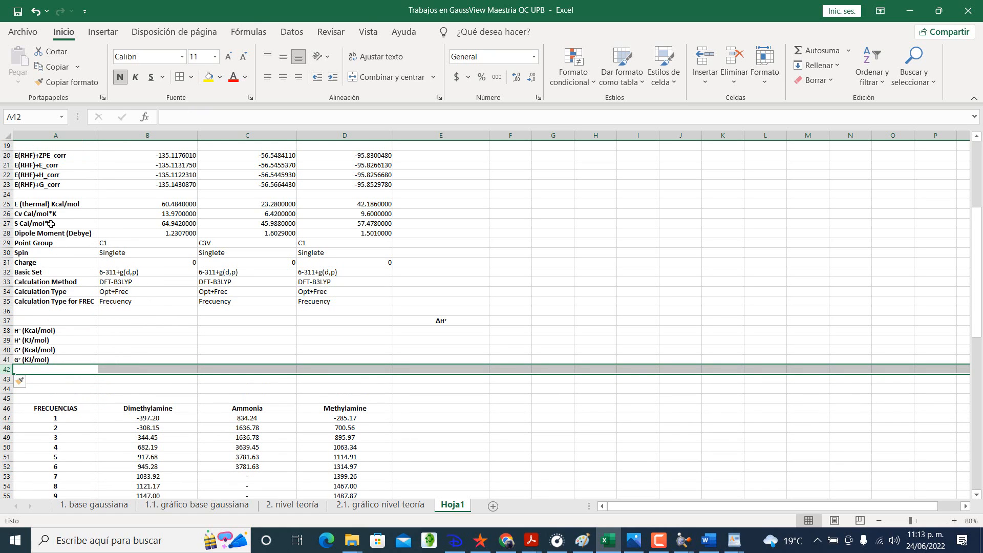
pyautogui.click(55, 371)
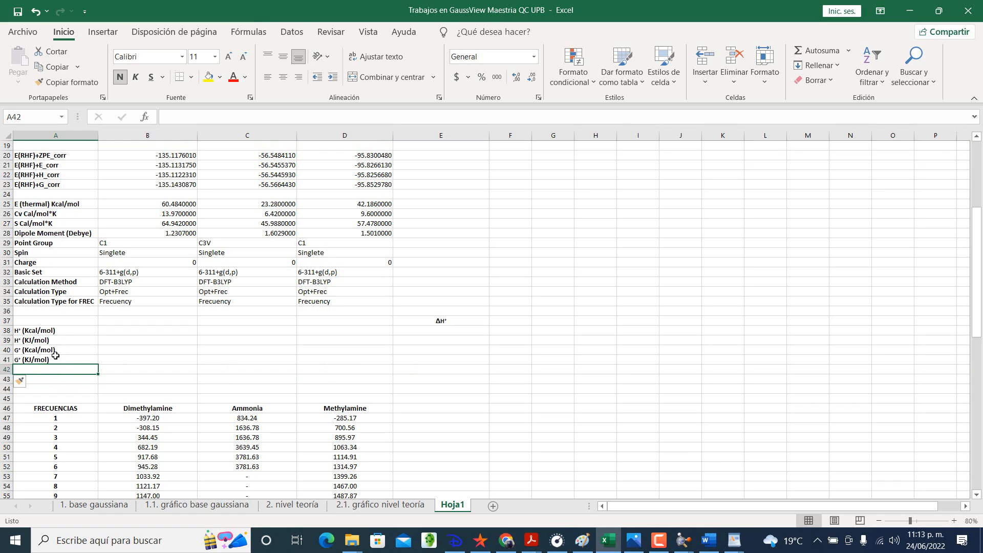
pyautogui.moveTo(56, 355); pyautogui.dragTo(53, 364)
pyautogui.hotkey('ctrl', 'c')
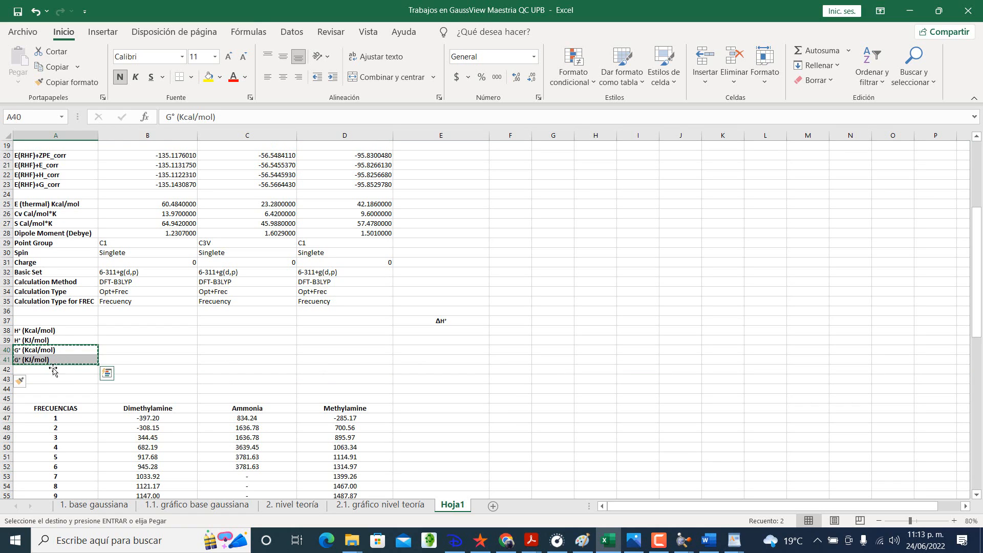
pyautogui.click(53, 370)
pyautogui.hotkey('ctrl', 'v')
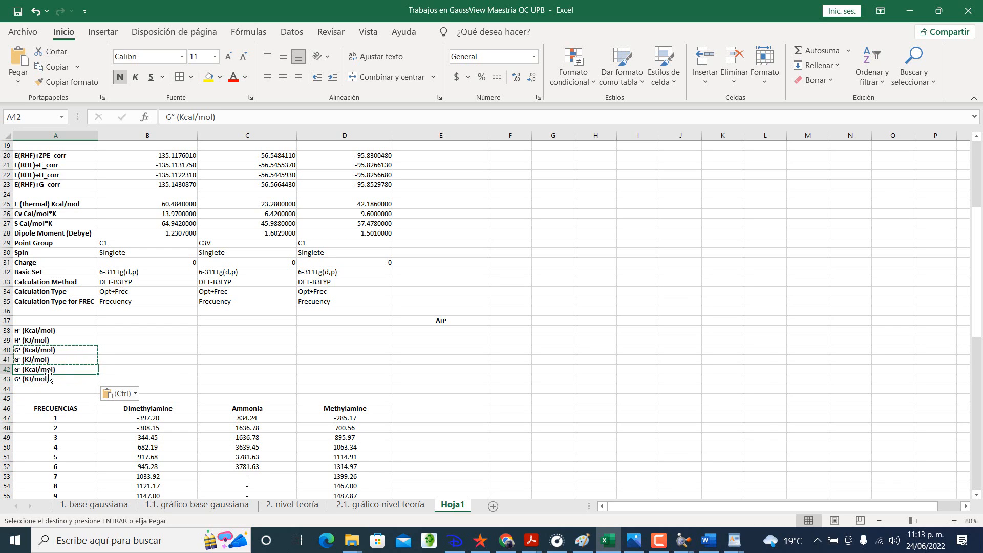
# Step: Change the unit of the copied label in cell A42 so it reads G° (Cal/mol*K)
pyautogui.doubleClick(31, 369)
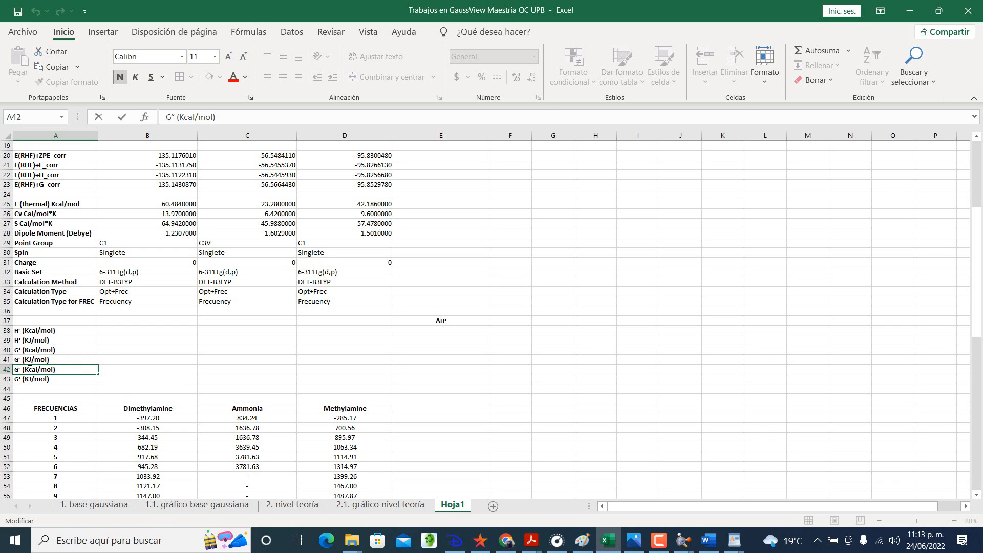
pyautogui.press('BackSpace')
pyautogui.press('BackSpace')
pyautogui.write('C')
pyautogui.write('*K')
pyautogui.press('Return')
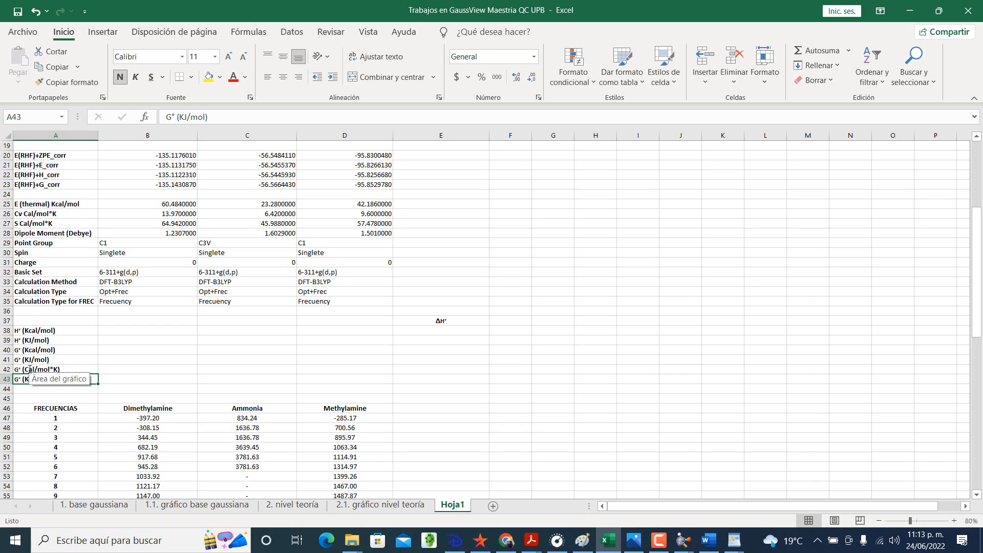
# Step: Change the unit of the copied label in cell A43 so it reads G° (J/mol*K)
pyautogui.hotkey('ctrl', 'Up')
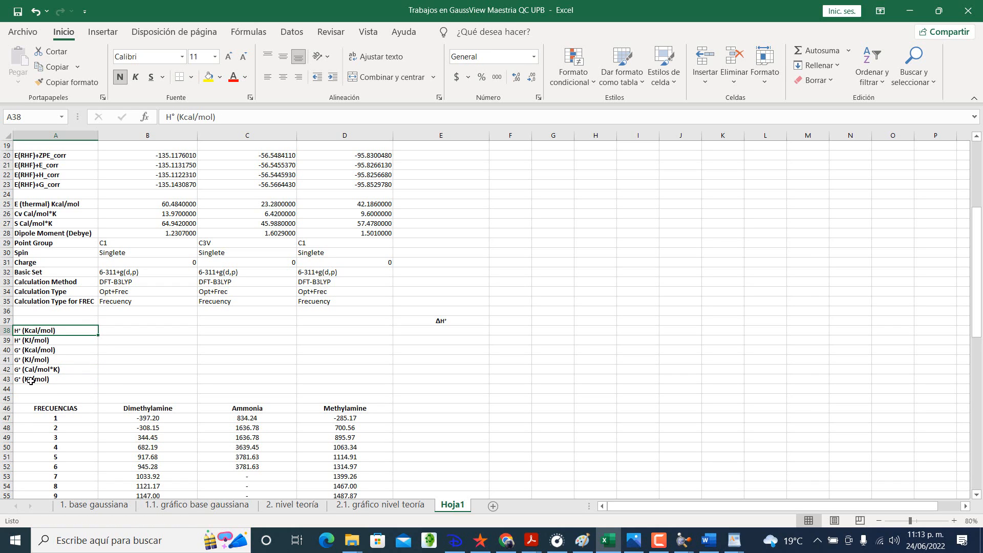
pyautogui.hotkey('ctrl', 'Down')
pyautogui.doubleClick(29, 380)
pyautogui.press('BackSpace')
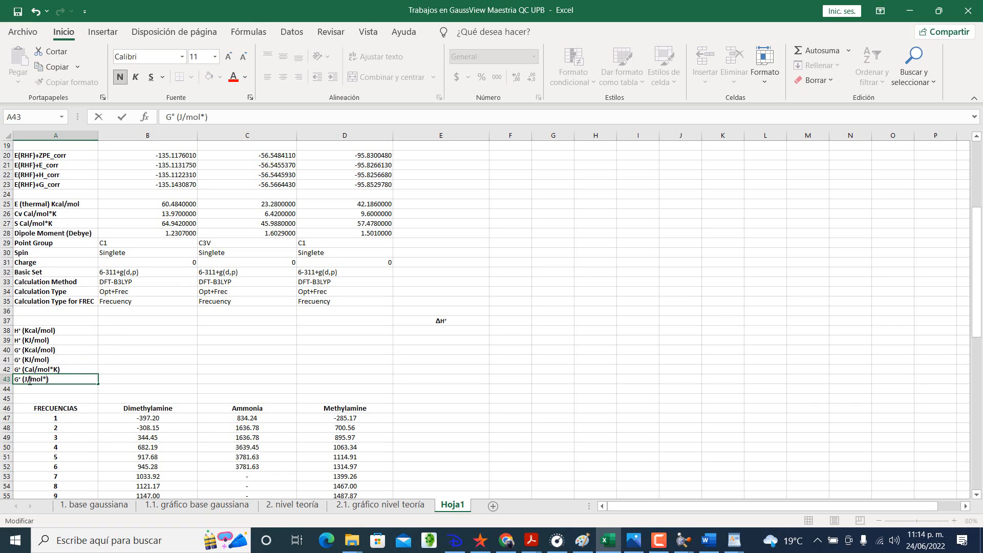
pyautogui.write('*K')
pyautogui.press('Return')
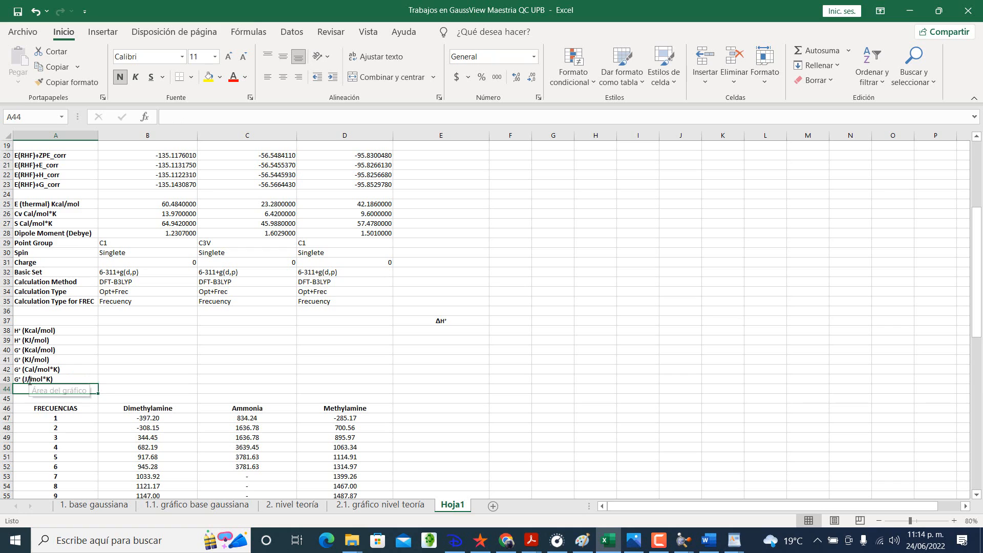
# Step: Insert one blank row above the G° (Kcal/mol) label and another above the G° (Cal/mol*K) label
pyautogui.click(157, 331)
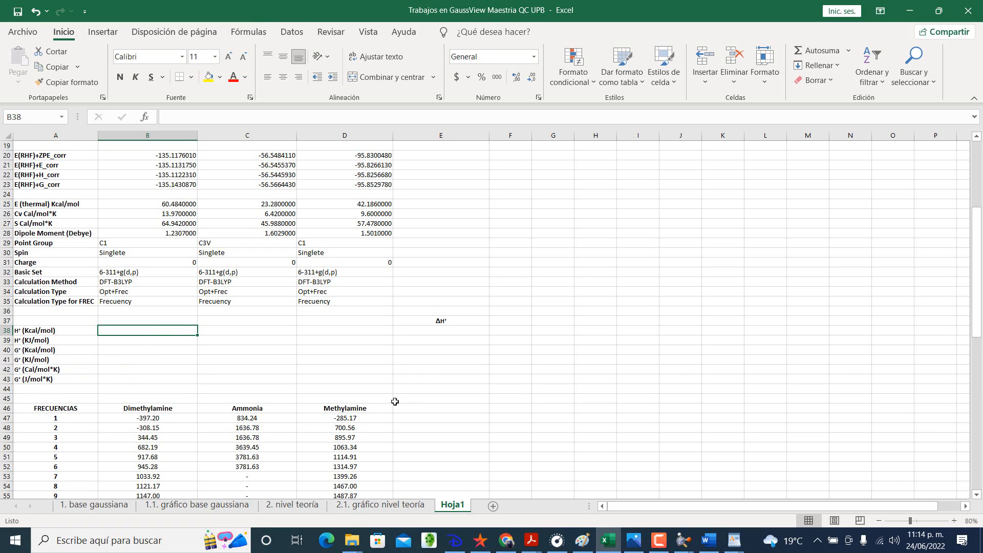
pyautogui.rightClick(8, 350)
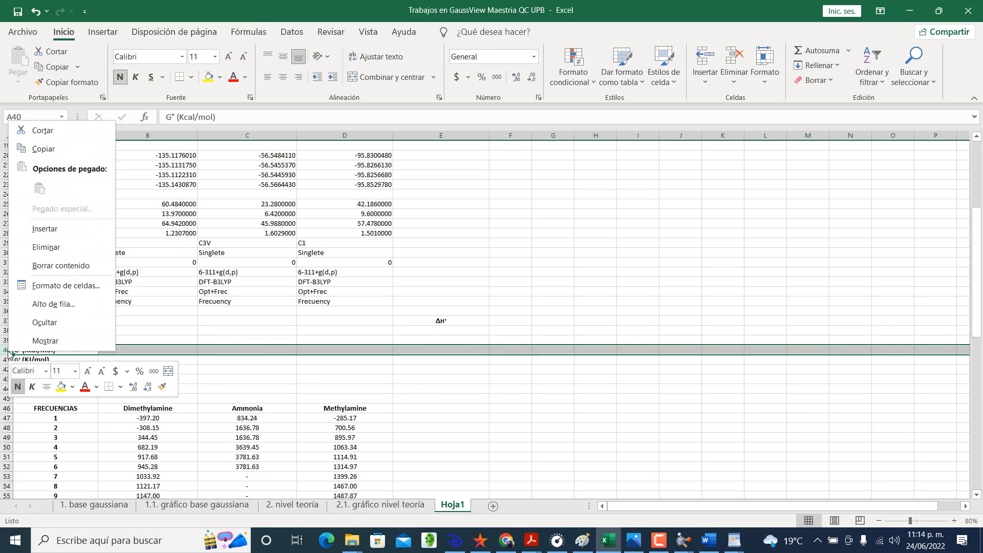
pyautogui.click(49, 229)
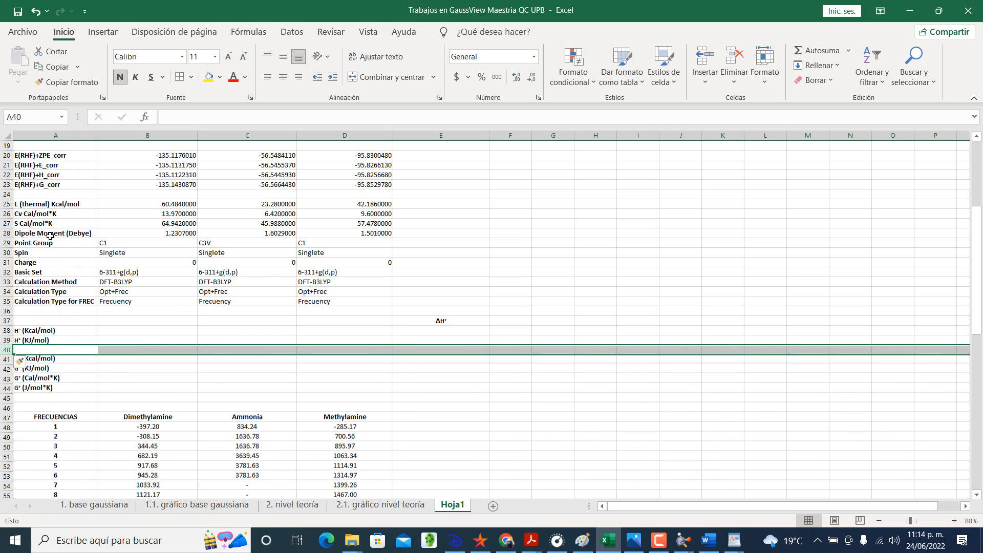
pyautogui.rightClick(7, 379)
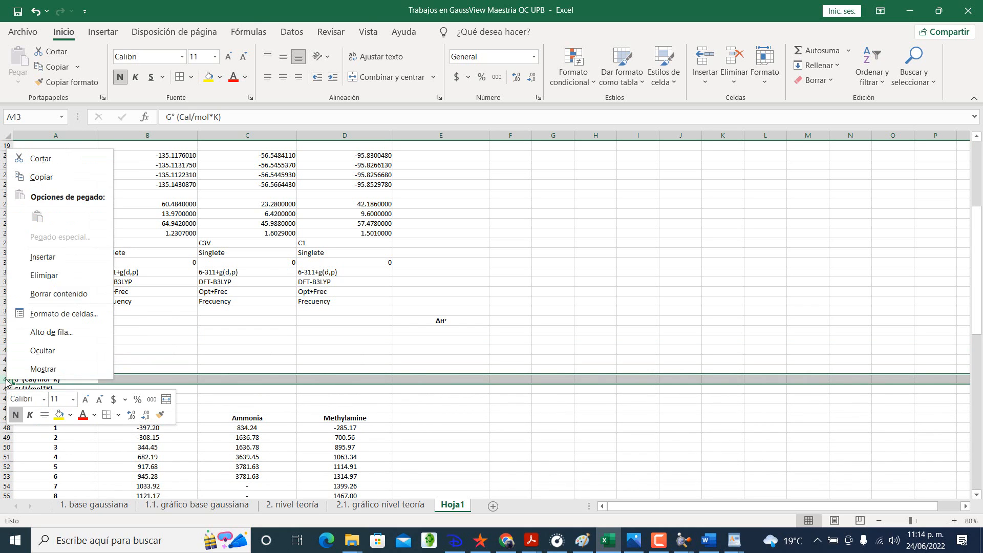
pyautogui.click(41, 255)
pyautogui.click(50, 390)
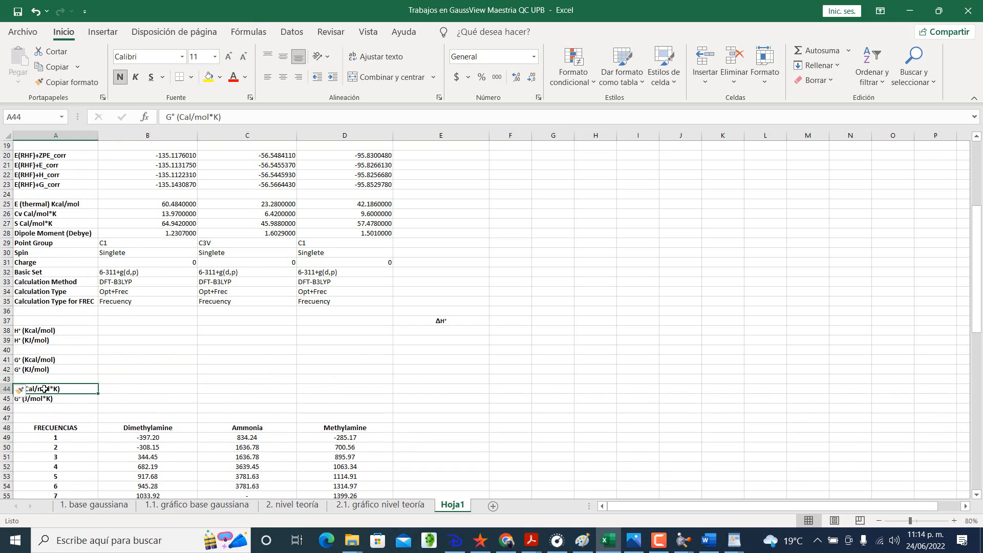
# Step: Change the label in cell A44 to S° (Cal/mol*K)
pyautogui.doubleClick(44, 389)
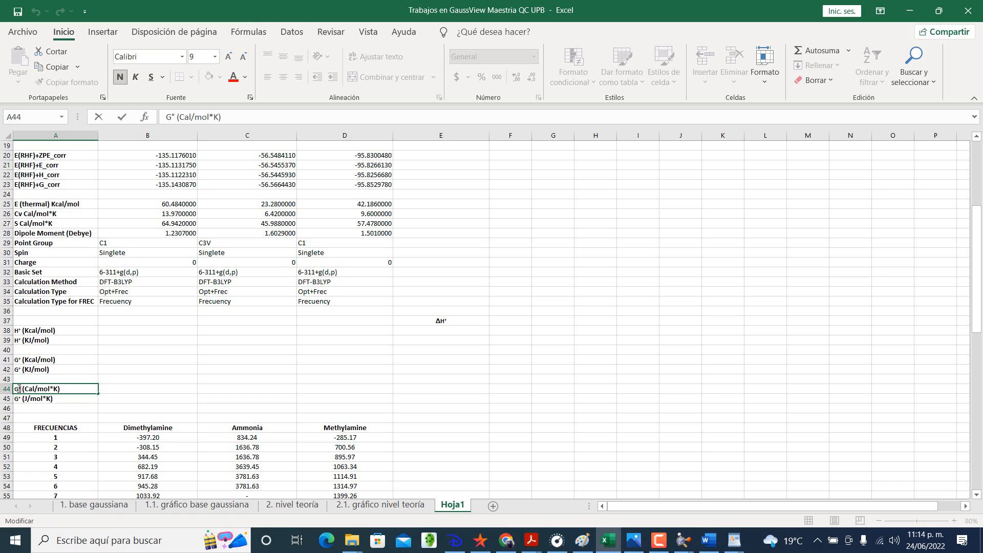
pyautogui.press('BackSpace')
pyautogui.press('BackSpace')
pyautogui.write('S')
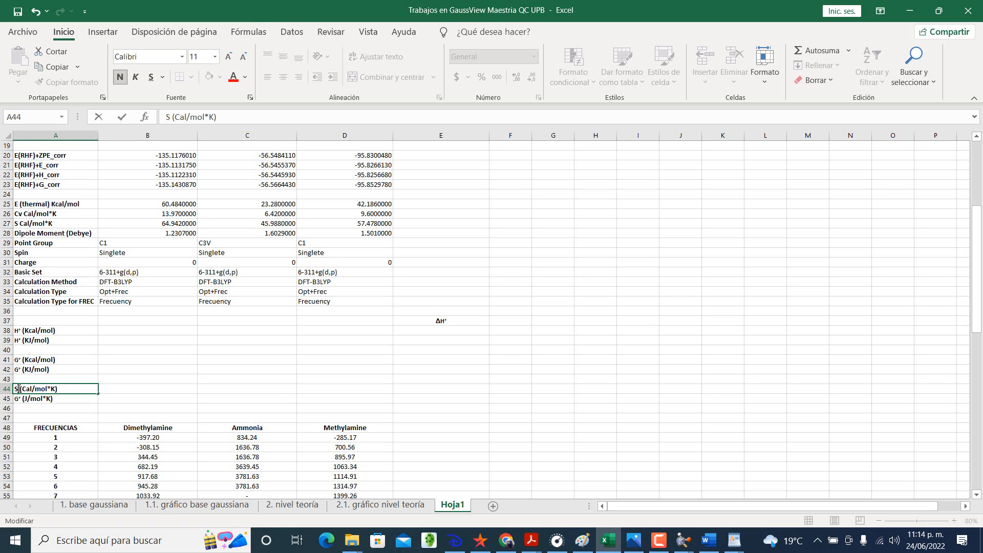
pyautogui.write('°')
pyautogui.press('Return')
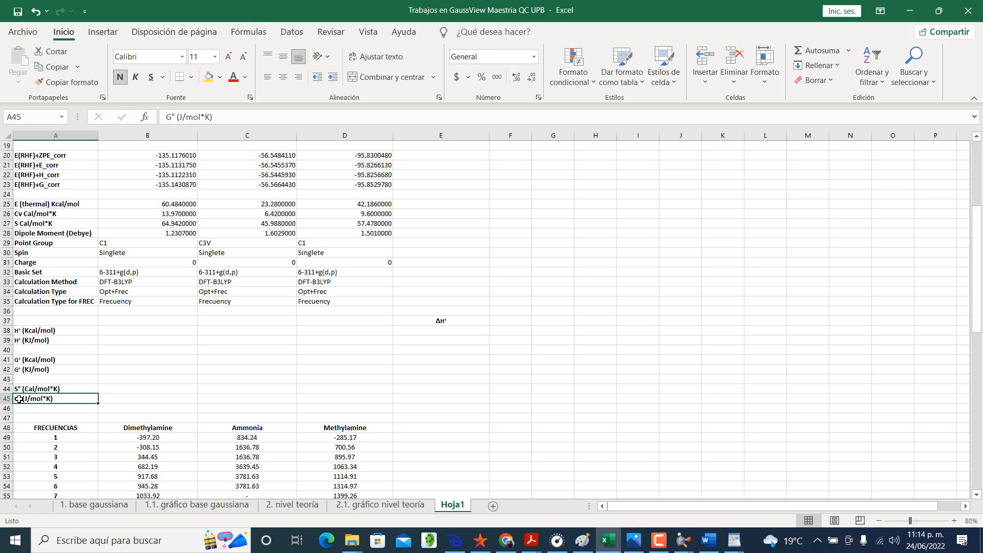
# Step: Change the label in cell A45 to S° (J/mol*K)
pyautogui.doubleClick(19, 399)
pyautogui.press('BackSpace')
pyautogui.write('s')
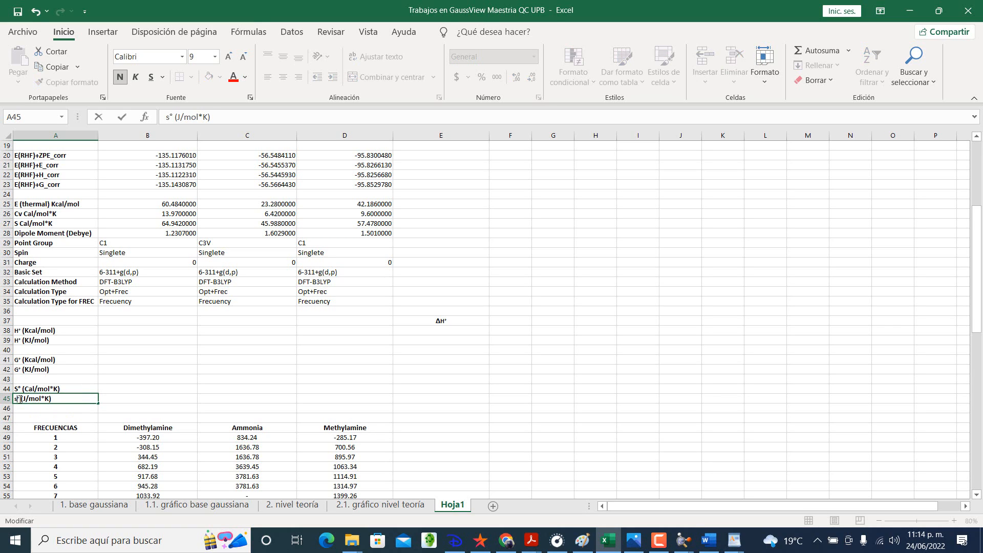
pyautogui.press('BackSpace')
pyautogui.write('S')
pyautogui.press('Return')
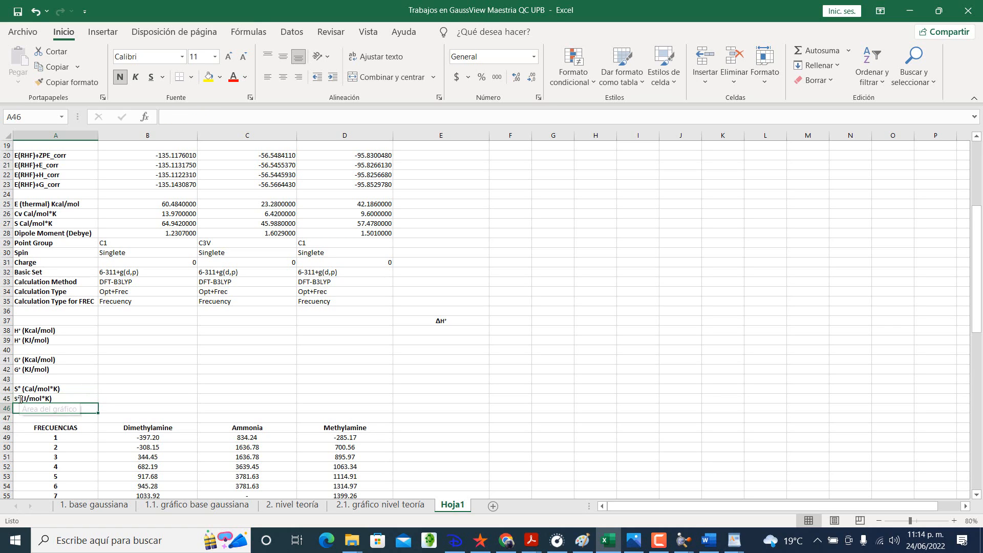
# Step: Copy the ΔH° heading from cell E37 to cells E40 and E43
pyautogui.click(441, 320)
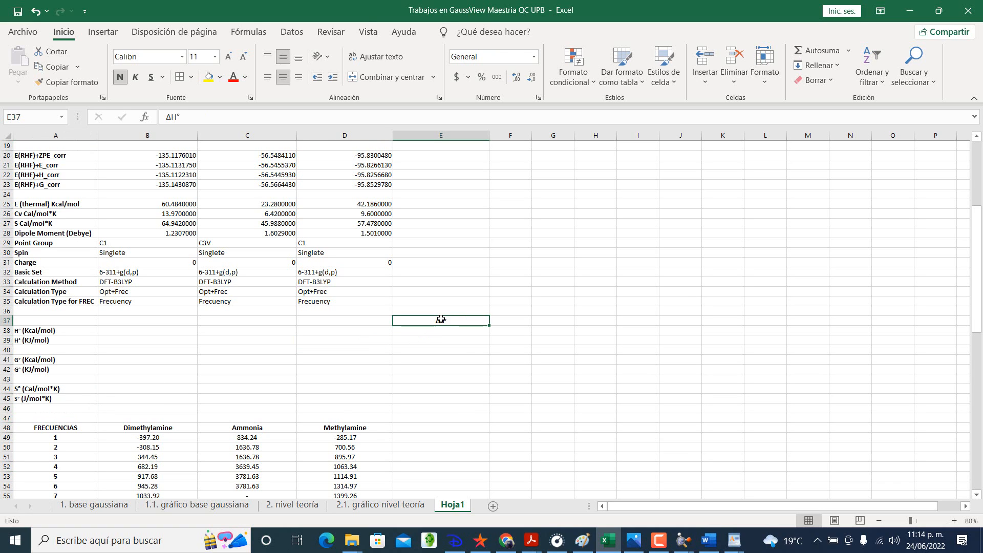
pyautogui.hotkey('ctrl', 'c')
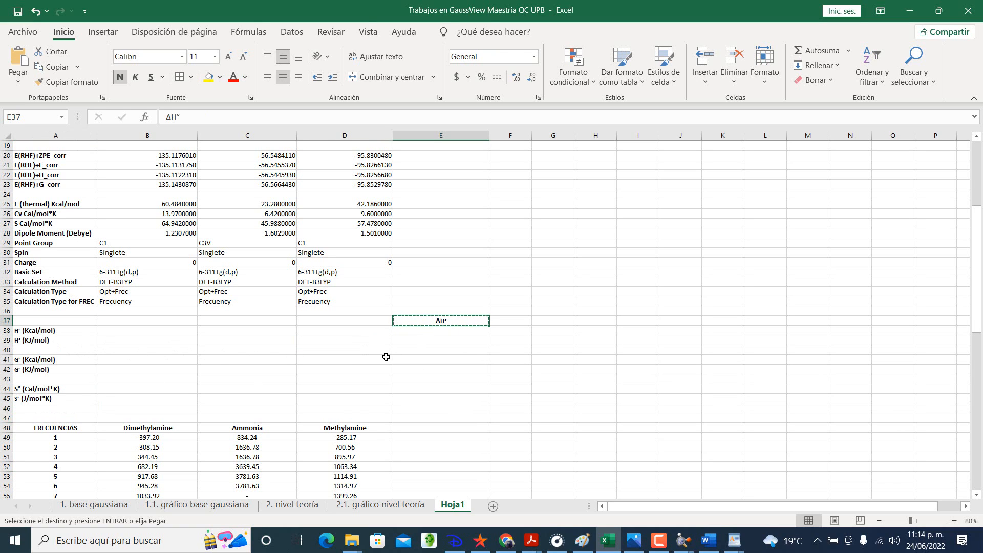
pyautogui.click(416, 350)
pyautogui.hotkey('ctrl', 'v')
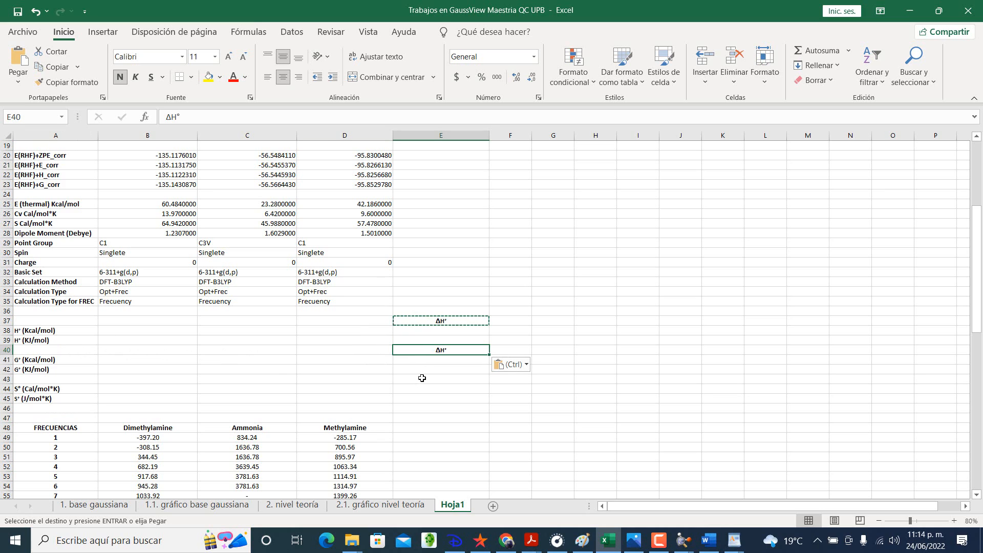
pyautogui.click(421, 378)
pyautogui.hotkey('ctrl', 'v')
# Step: Change the copied heading in cell E40 to ΔG°
pyautogui.doubleClick(442, 350)
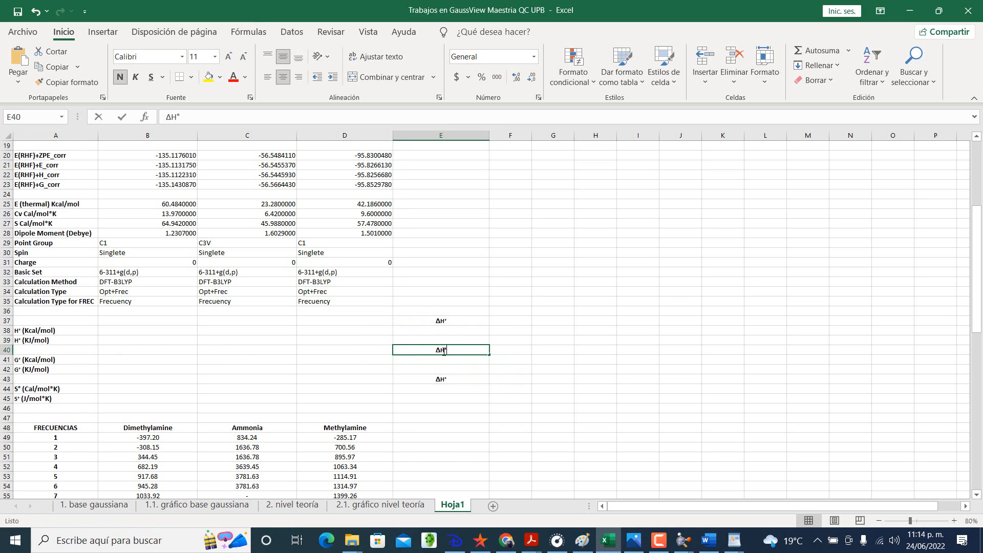
pyautogui.press('BackSpace')
pyautogui.write('G')
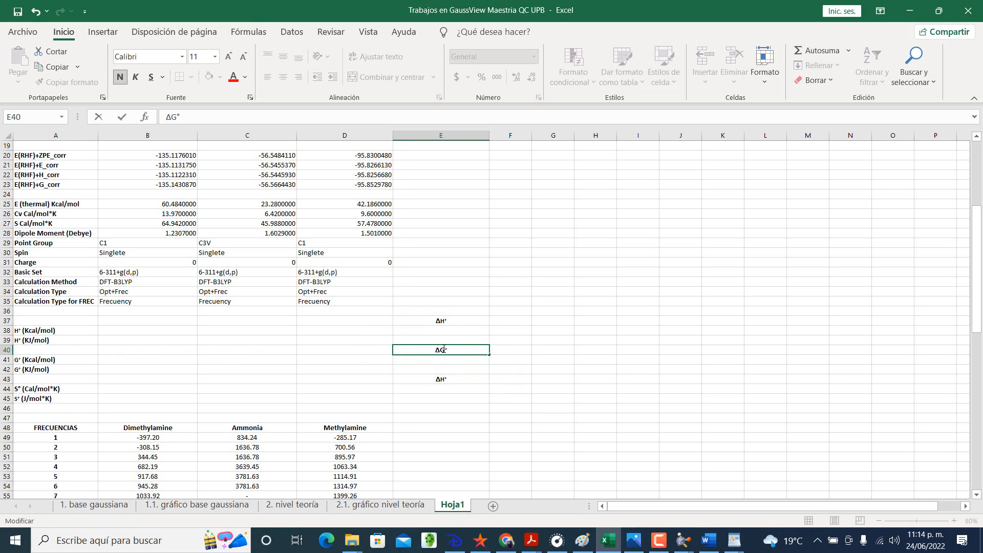
pyautogui.press('Return')
# Step: Change the copied heading in cell E43 to ΔS°
pyautogui.click(444, 379)
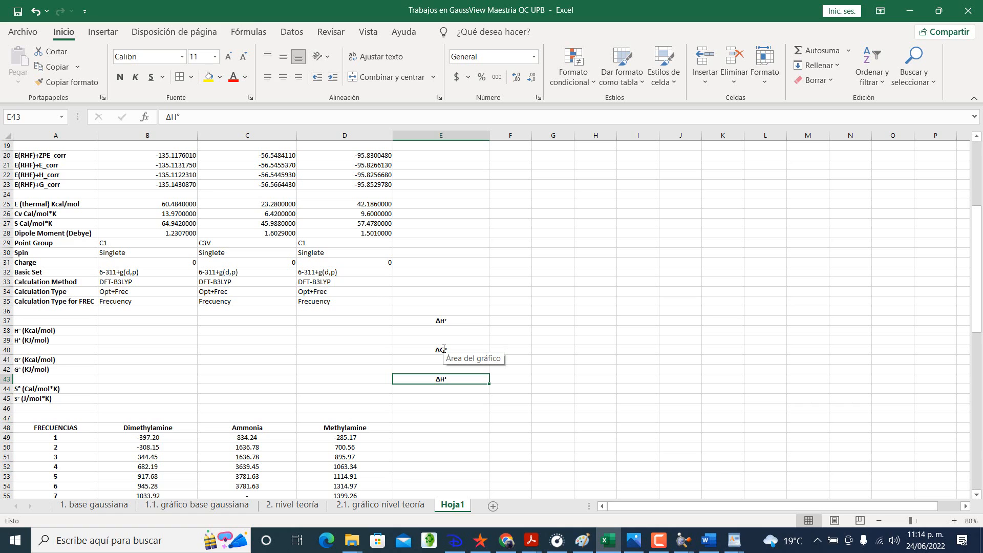
pyautogui.doubleClick(444, 379)
pyautogui.press('BackSpace')
pyautogui.write('s')
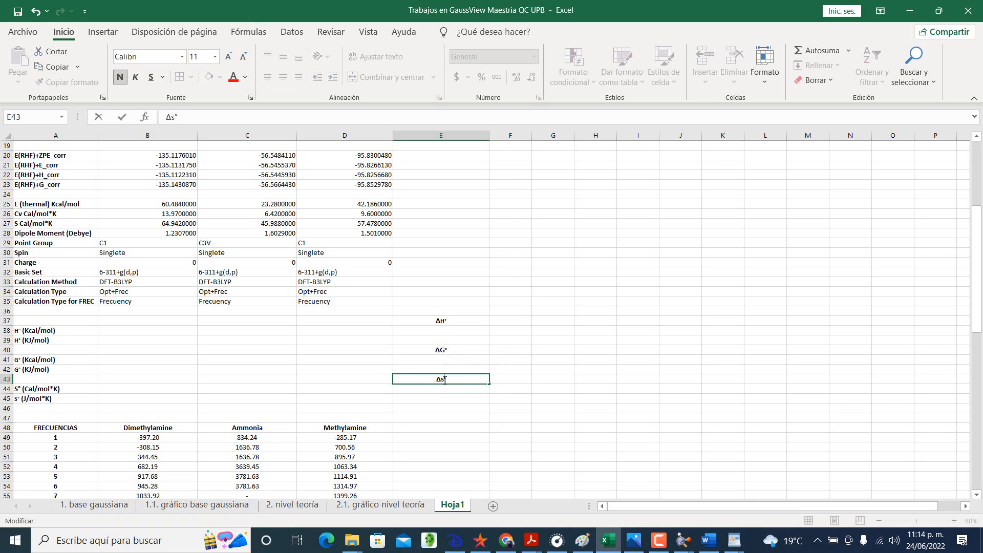
pyautogui.press('BackSpace')
pyautogui.write('S')
pyautogui.press('Return')
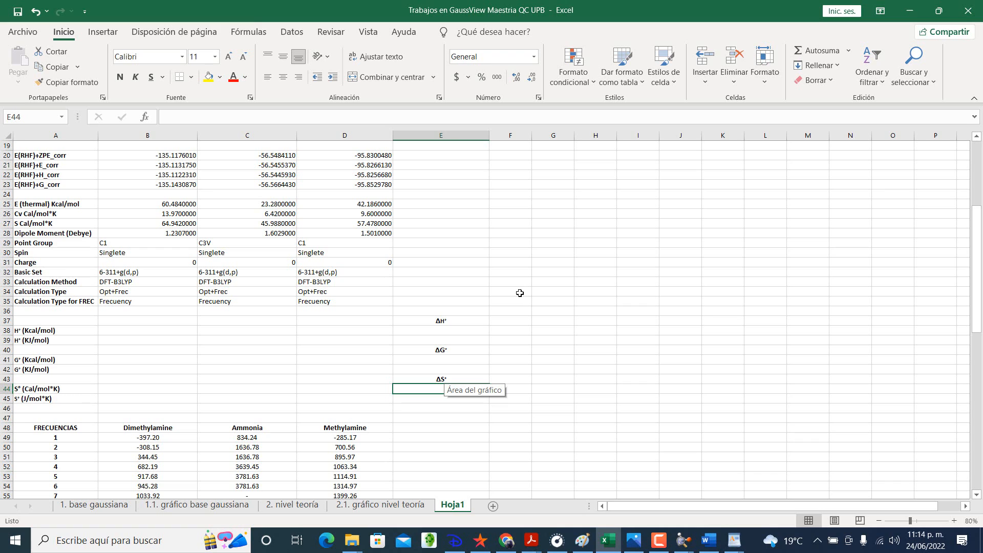
pyautogui.click(448, 300)
pyautogui.click(447, 289)
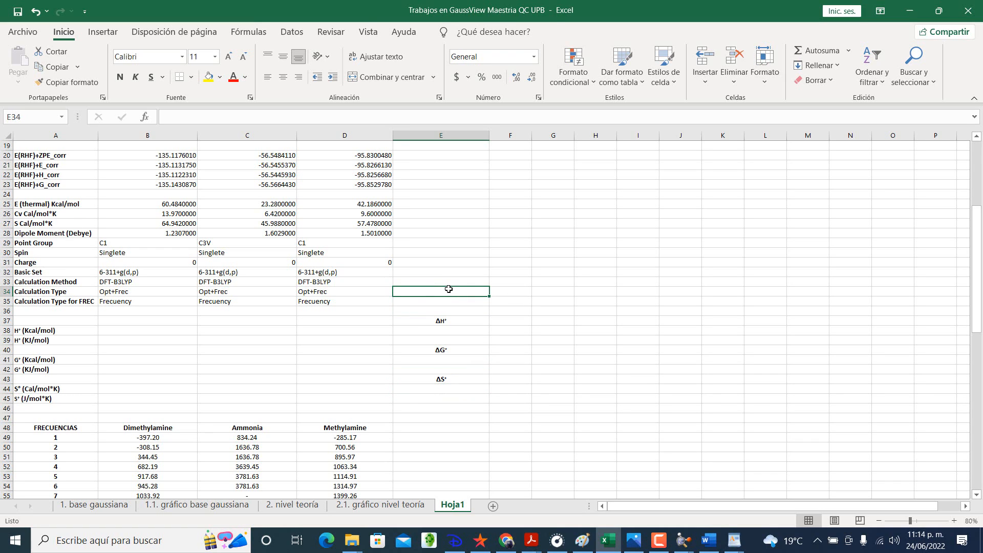
pyautogui.click(458, 283)
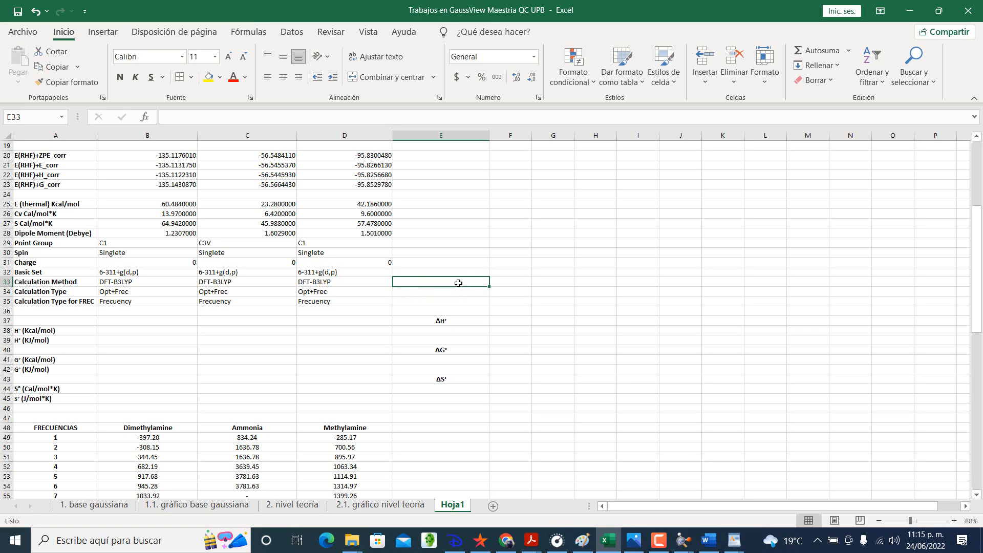
pyautogui.write('1')
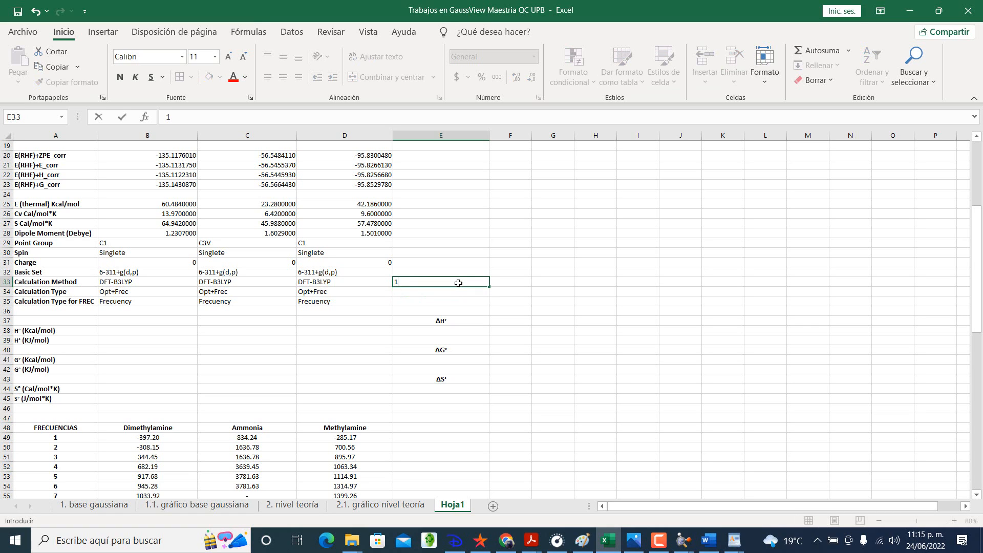
pyautogui.press('BackSpace')
# Step: Enter the label 1 a.u. of energy in cell B37
pyautogui.click(133, 320)
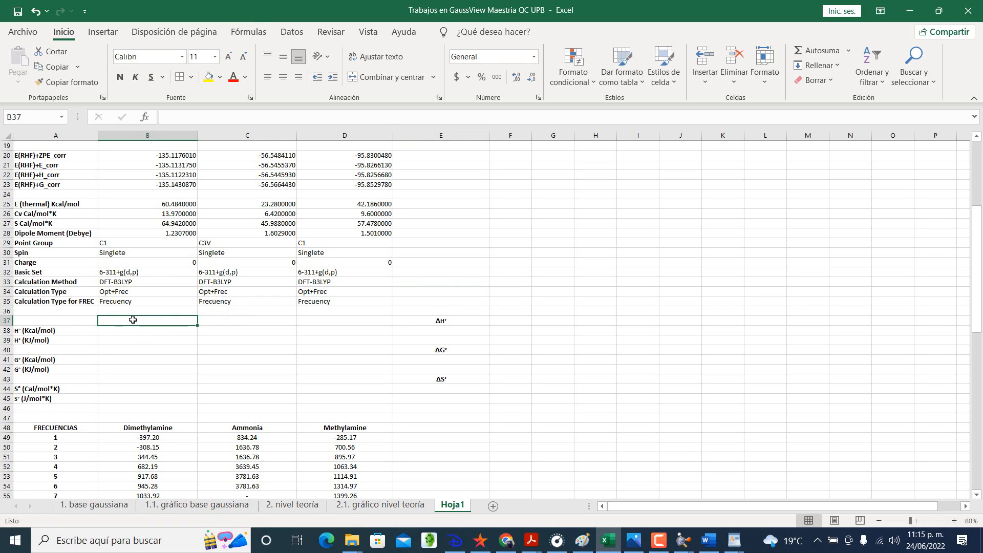
pyautogui.write('1 a')
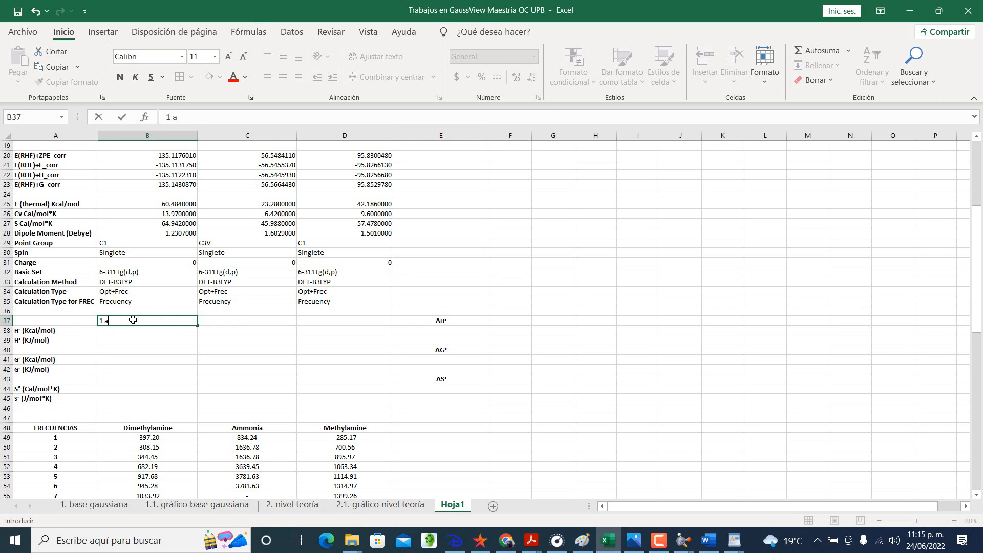
pyautogui.write('.u. of energy')
pyautogui.press('Tab')
# Step: Switch to Acrobat Reader, look up the atomic unit of energy conversions in constants.pdf, and return to the Excel workbook
pyautogui.hotkey('alt', 'Tab')
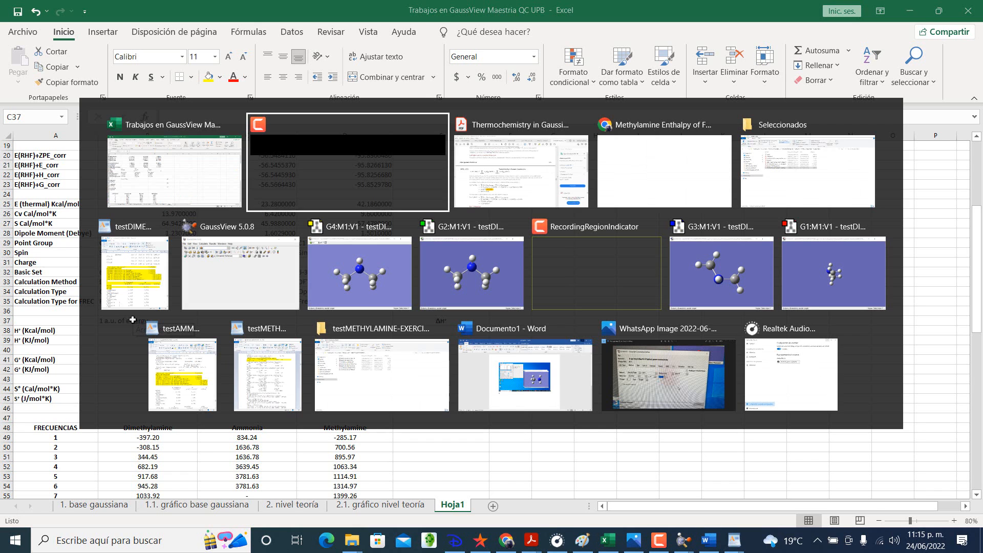
pyautogui.hotkey('alt', 'Tab')
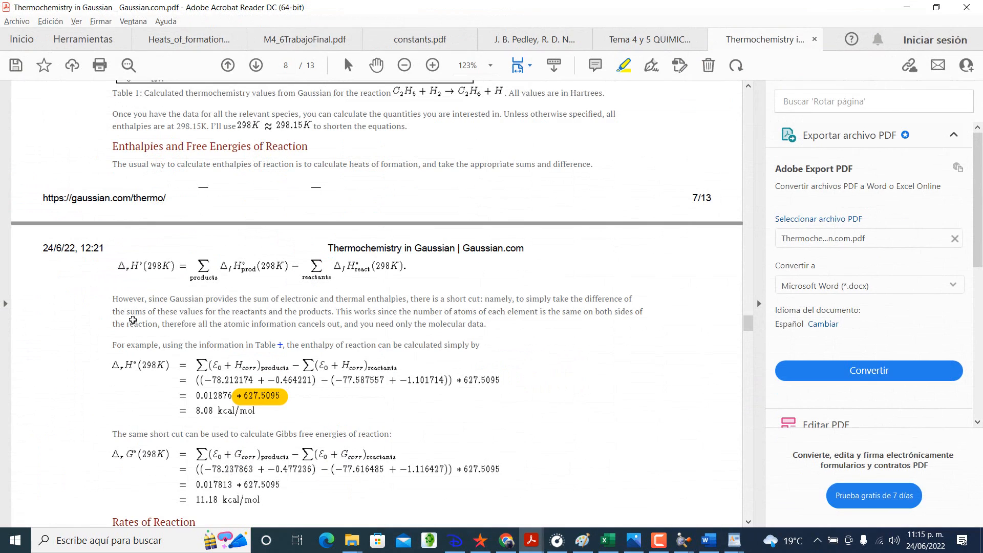
pyautogui.click(637, 40)
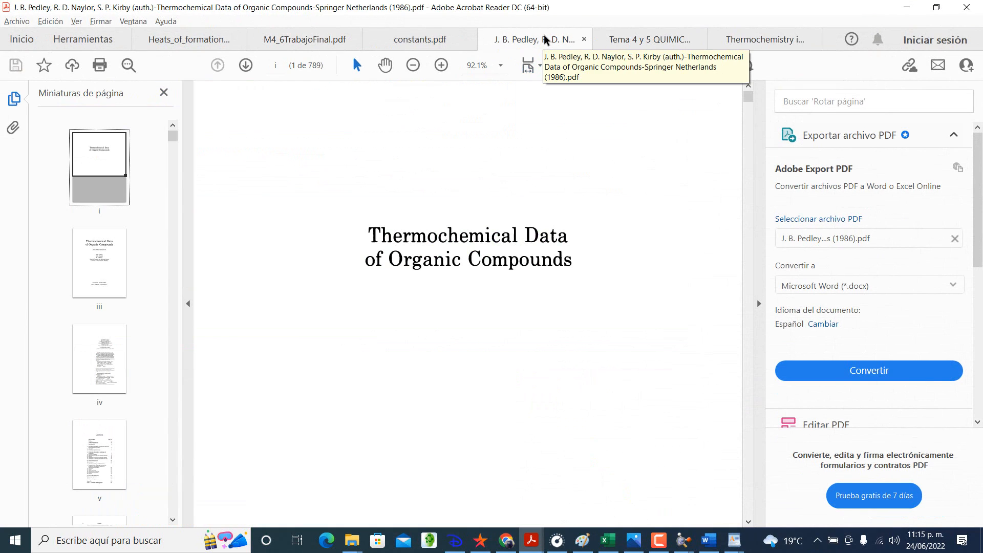
pyautogui.click(438, 39)
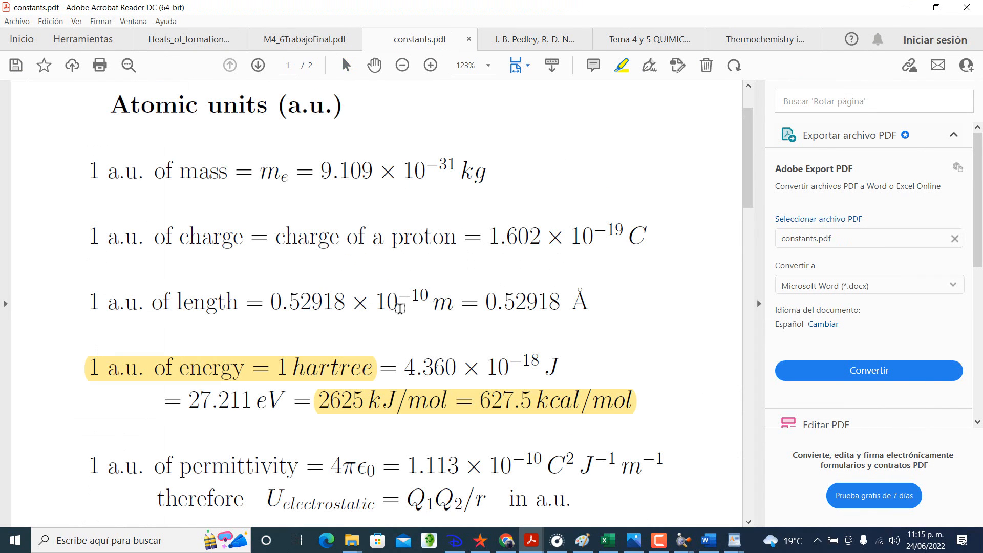
pyautogui.hotkey('alt', 'Tab')
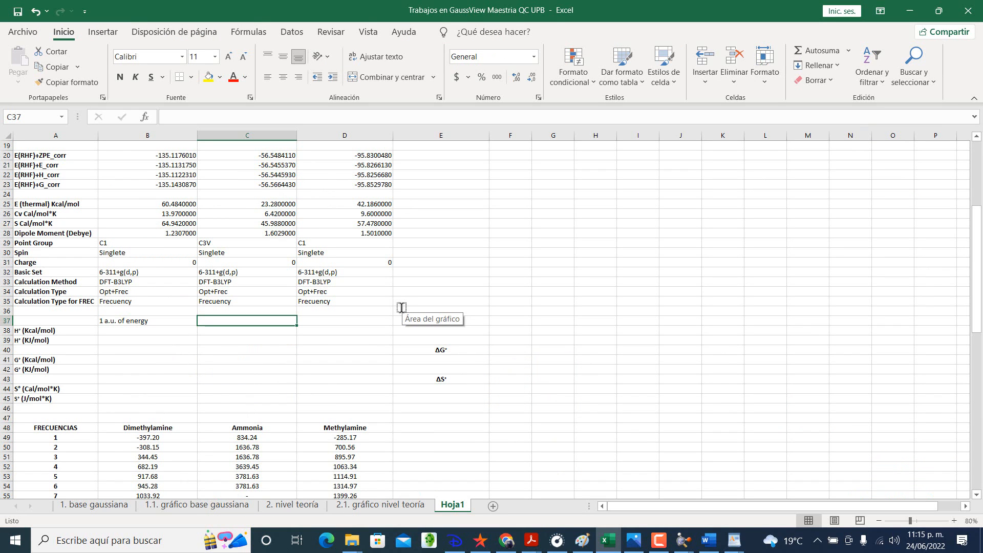
# Step: Insert a blank row above row 36, just below the Calculation Type for FREC row
pyautogui.click(7, 311)
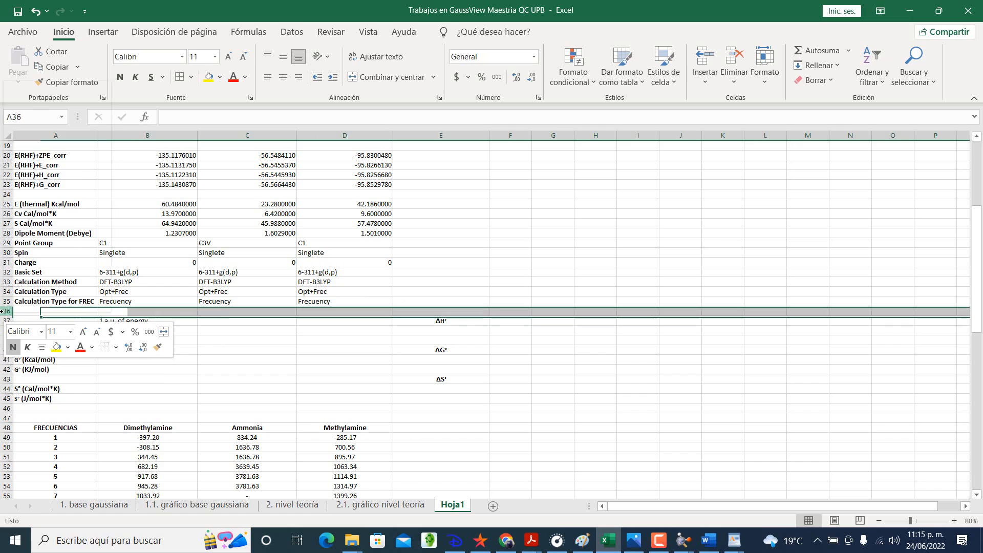
pyautogui.rightClick(8, 311)
pyautogui.click(40, 189)
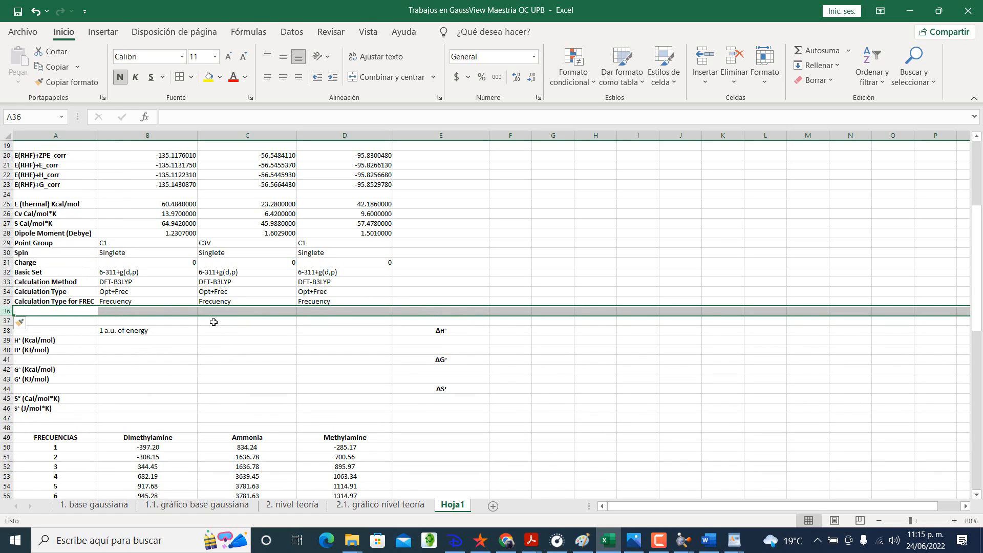
# Step: Enter the unit heading Kcal/mol in cell C37 and its conversion factor 627.5 in cell C38
pyautogui.click(213, 322)
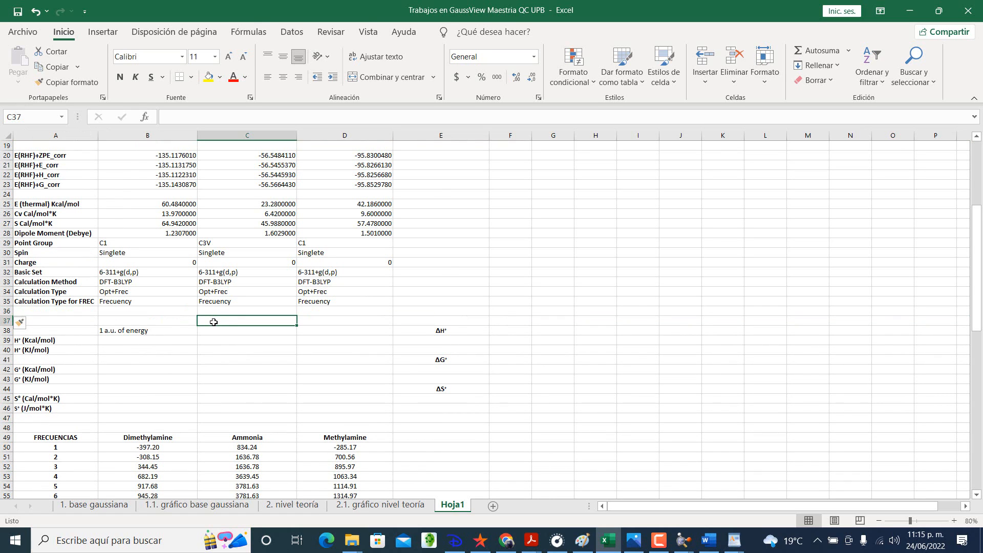
pyautogui.write('Kcal/m')
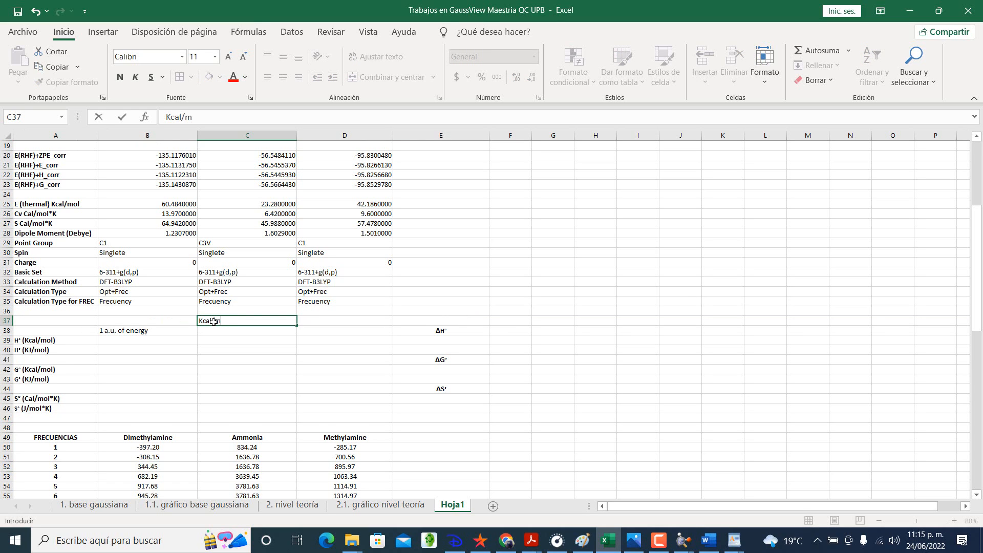
pyautogui.write('ol')
pyautogui.press('Return')
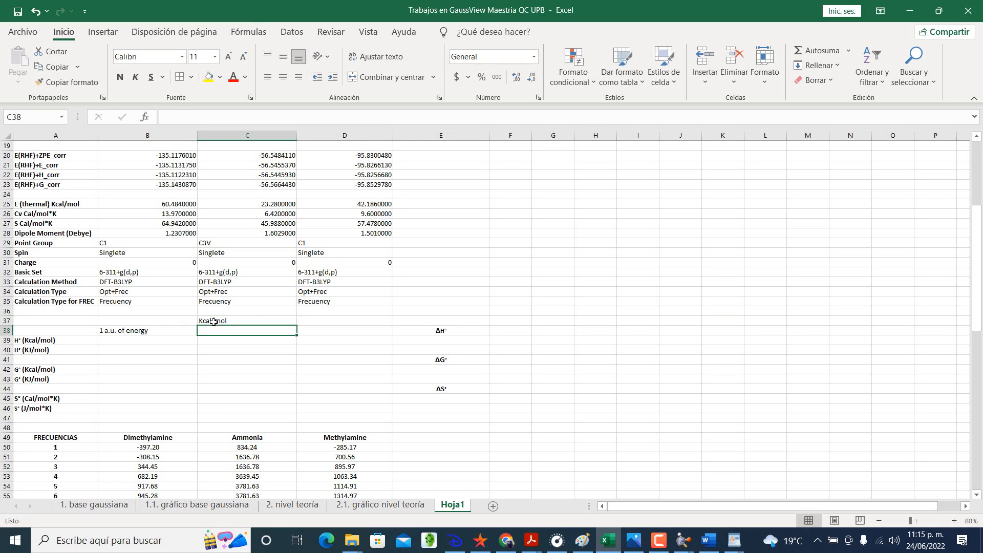
pyautogui.write('6')
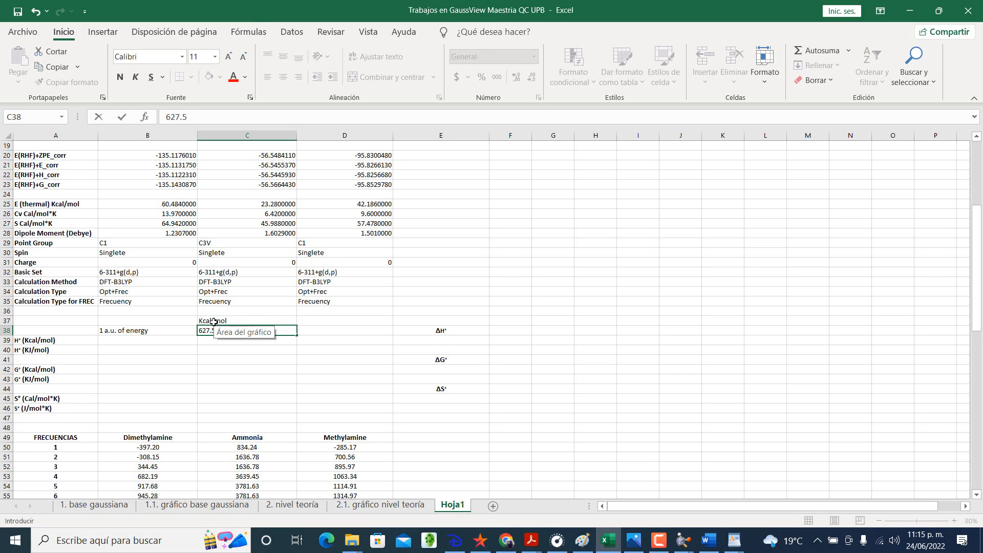
pyautogui.write('27.5')
pyautogui.press('Tab')
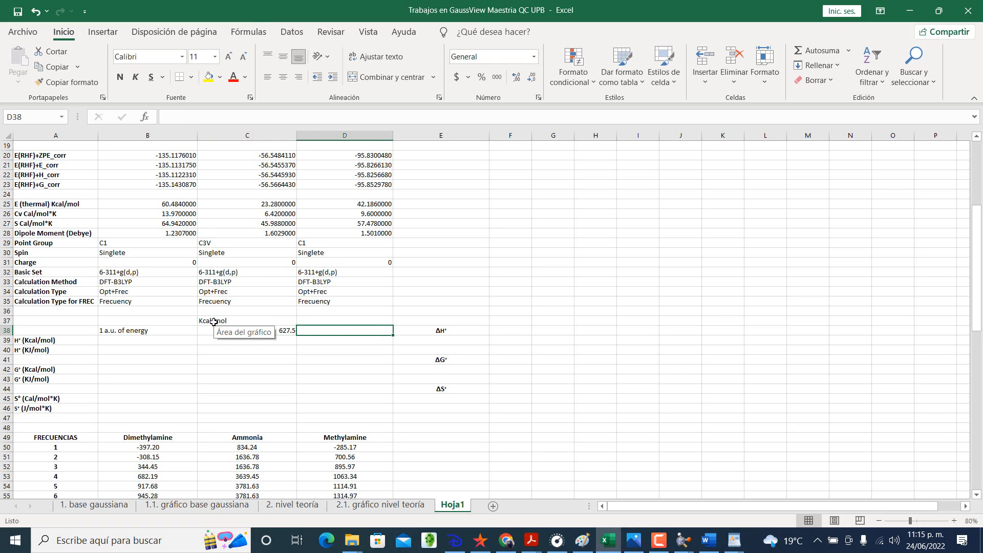
# Step: Enter the unit heading KJ/mol in cell D37 and its conversion factor 2625 in cell D38
pyautogui.click(865, 189)
pyautogui.click(361, 321)
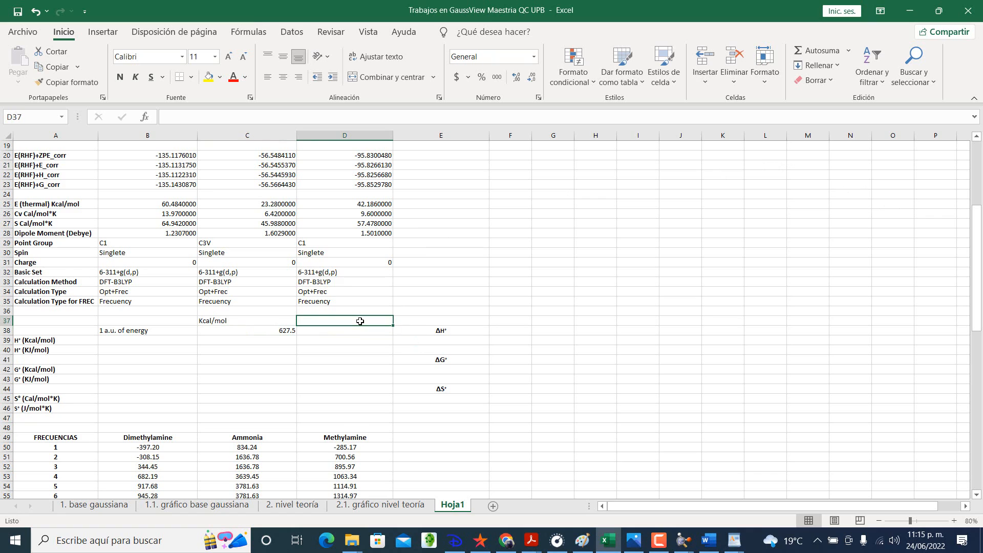
pyautogui.write('KJ/')
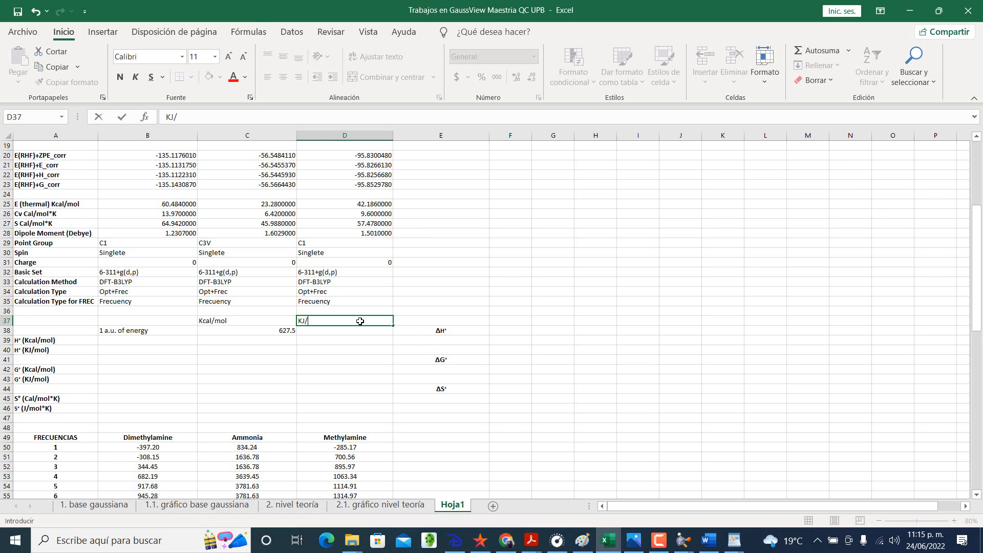
pyautogui.write('mol')
pyautogui.press('Return')
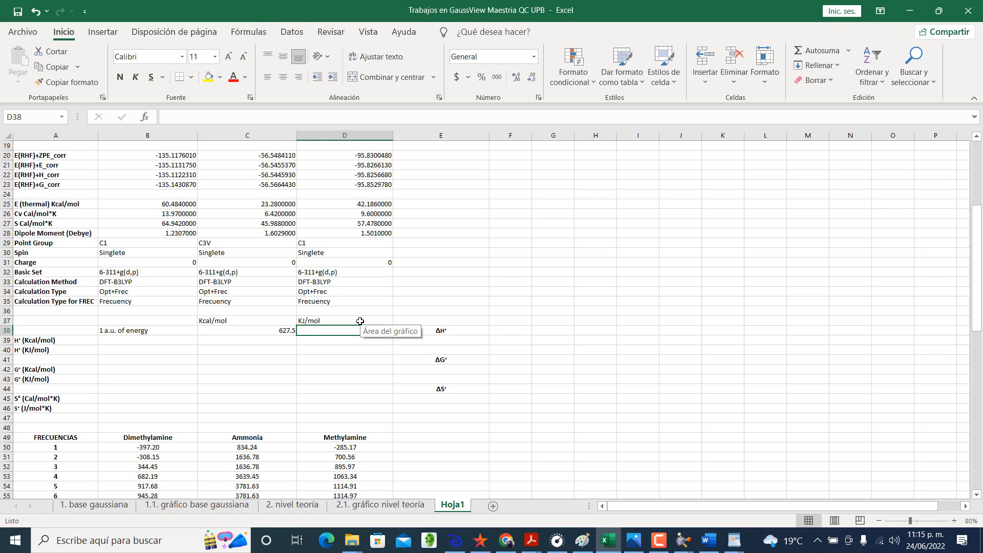
pyautogui.write('2625')
pyautogui.press('Return')
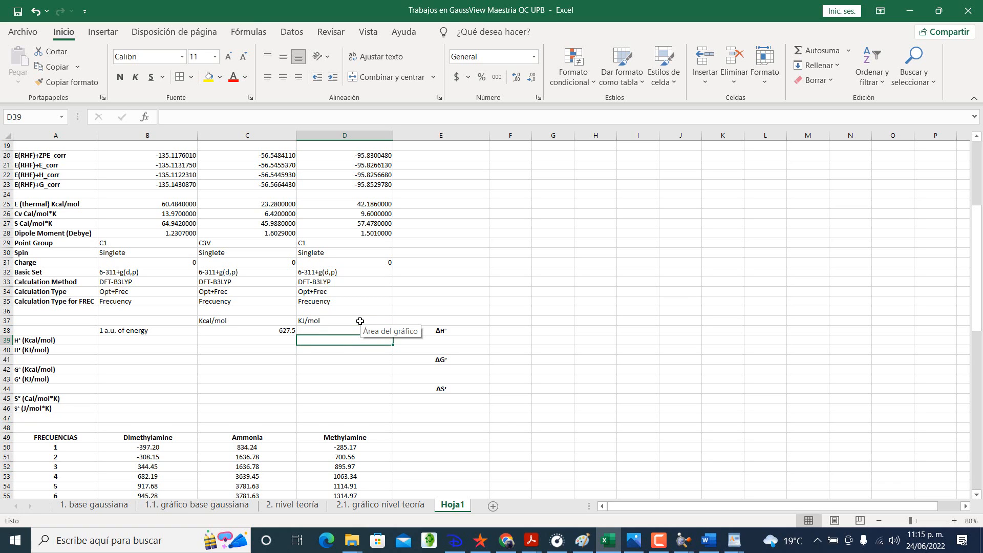
pyautogui.click(499, 420)
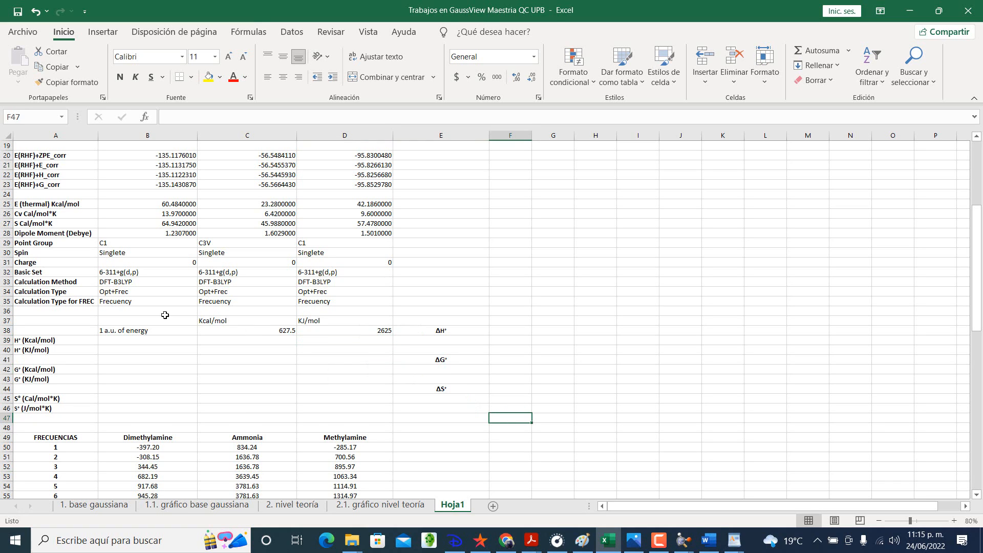
# Step: Format the unit headings in cells B37:D37 as bold italic
pyautogui.moveTo(190, 319); pyautogui.dragTo(328, 322)
pyautogui.click(135, 77)
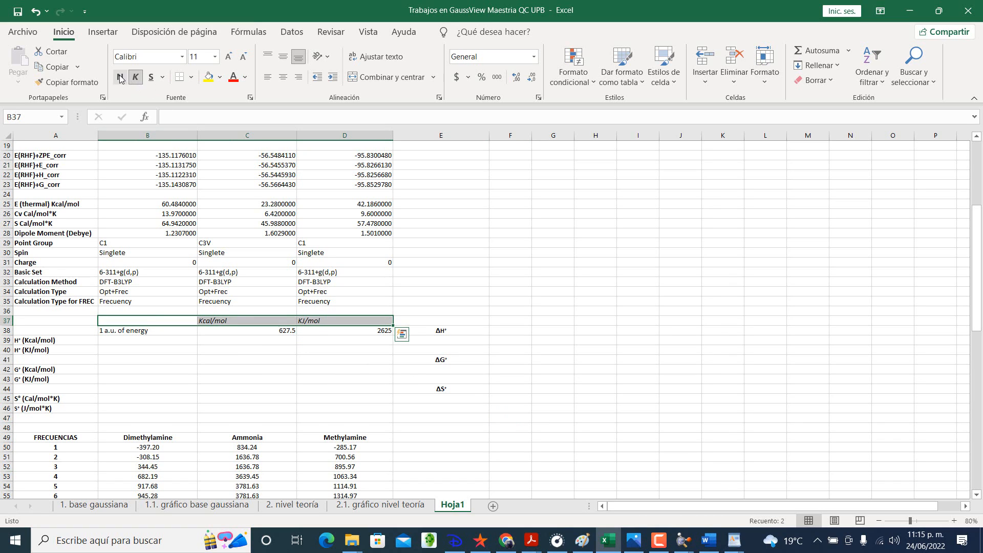
pyautogui.click(120, 77)
pyautogui.click(241, 341)
pyautogui.click(189, 333)
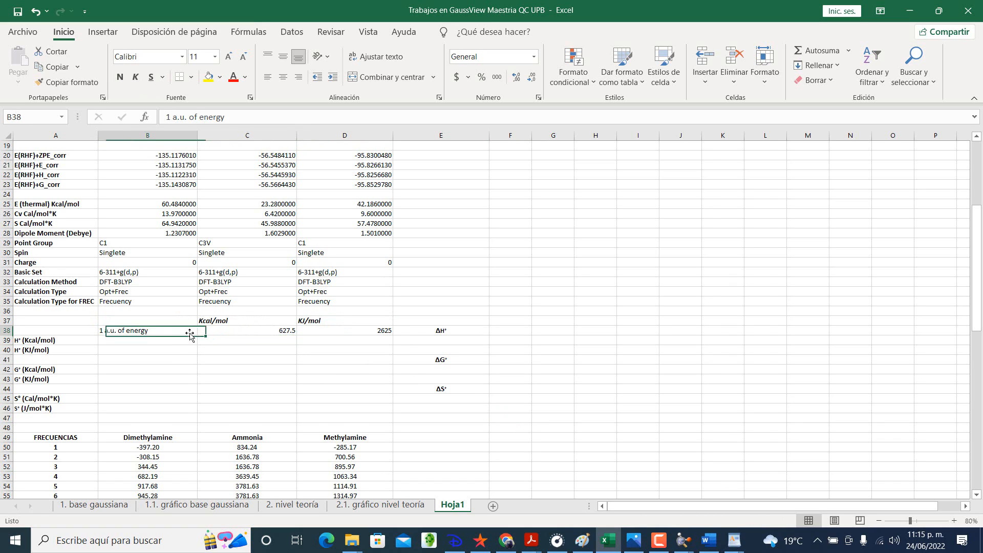
pyautogui.click(274, 331)
pyautogui.click(340, 331)
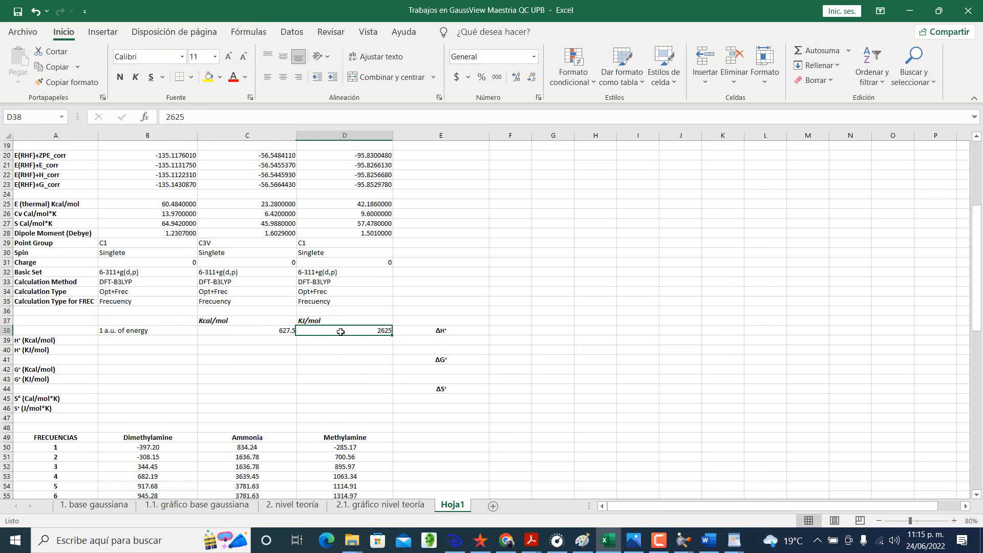
pyautogui.click(184, 341)
pyautogui.scroll(5, 184, 341)
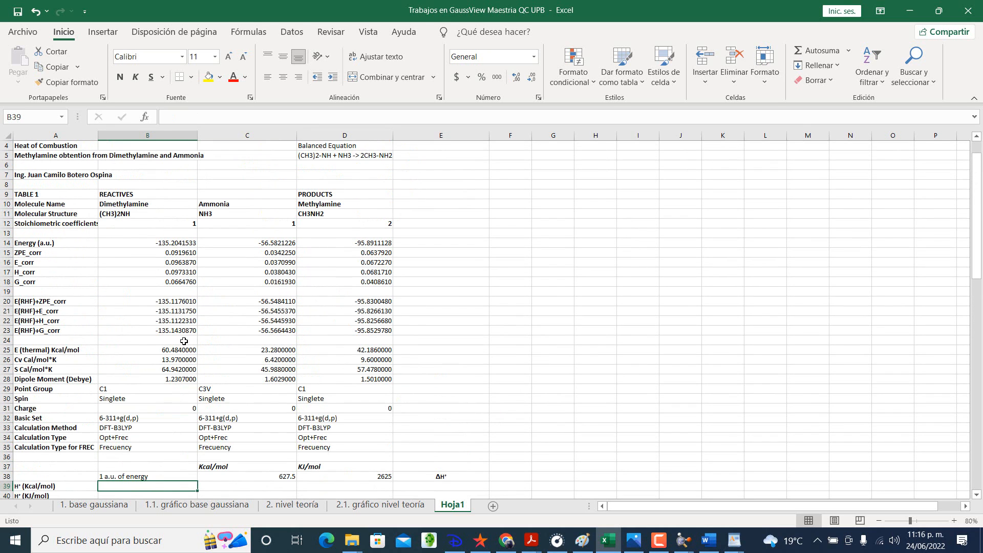
pyautogui.scroll(-3, 184, 341)
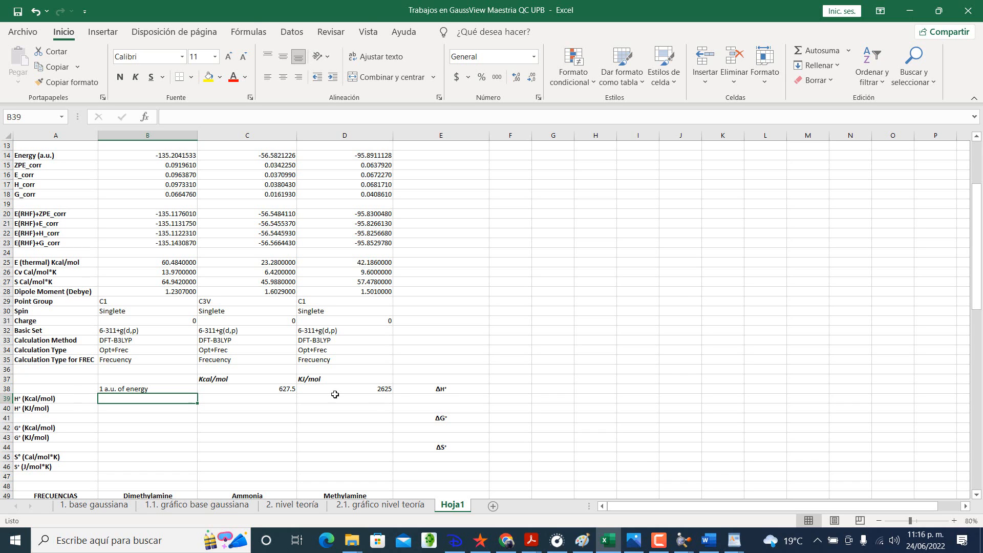
# Step: Insert a blank row above the H° (Kcal/mol) row, at row 39
pyautogui.click(16, 398)
pyautogui.rightClick(15, 399)
pyautogui.click(46, 277)
pyautogui.scroll(-2, 320, 384)
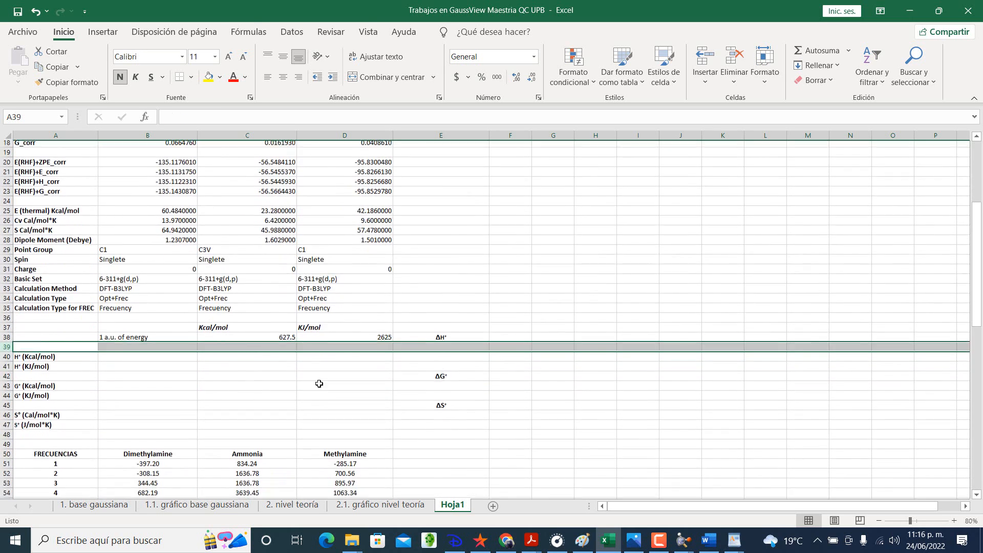
# Step: Move the ΔH° heading from cell E38 down to cell E39
pyautogui.click(468, 330)
pyautogui.hotkey('ctrl', 'c')
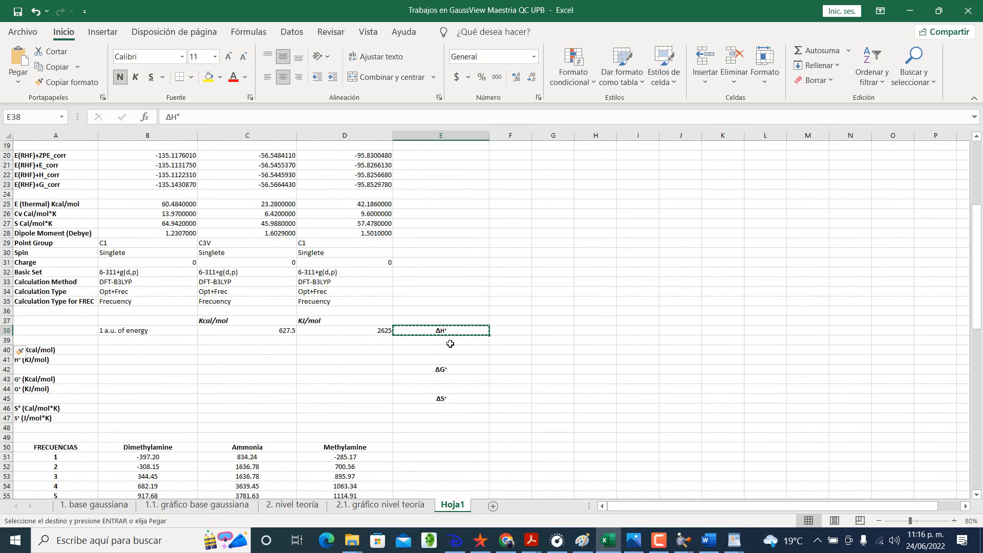
pyautogui.click(448, 340)
pyautogui.press('Return')
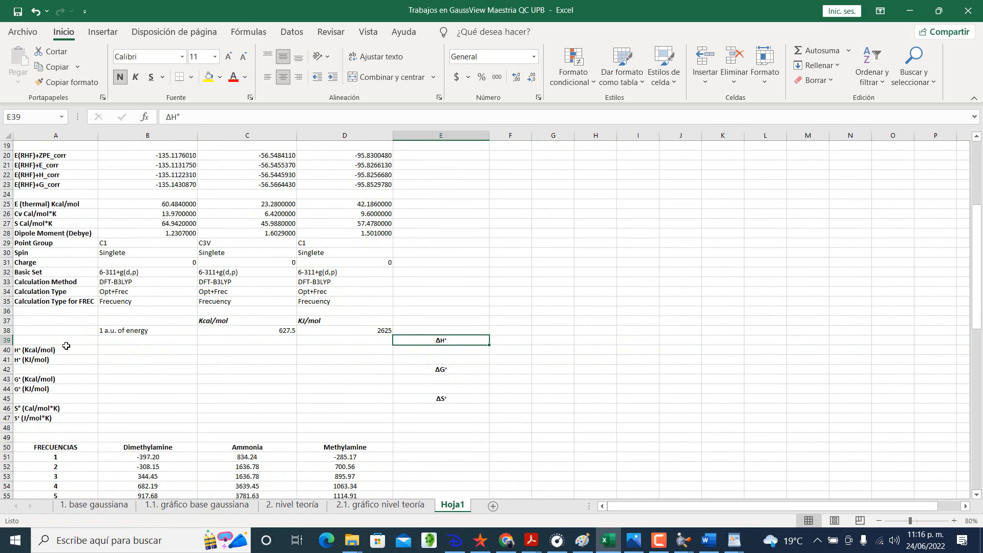
# Step: Insert another blank row at row 39 to separate the energy conversion row from the ΔH° heading row
pyautogui.rightClick(7, 339)
pyautogui.click(51, 225)
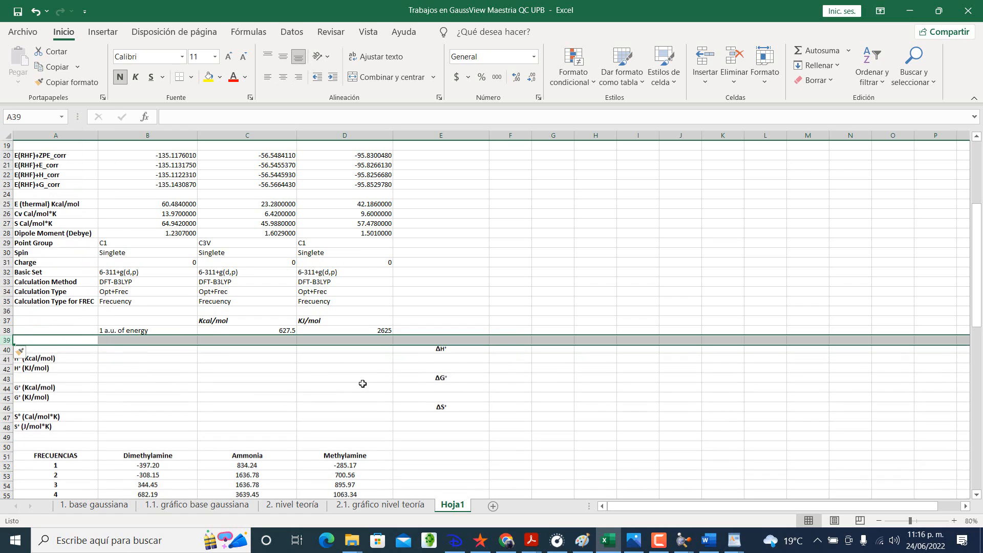
pyautogui.click(386, 387)
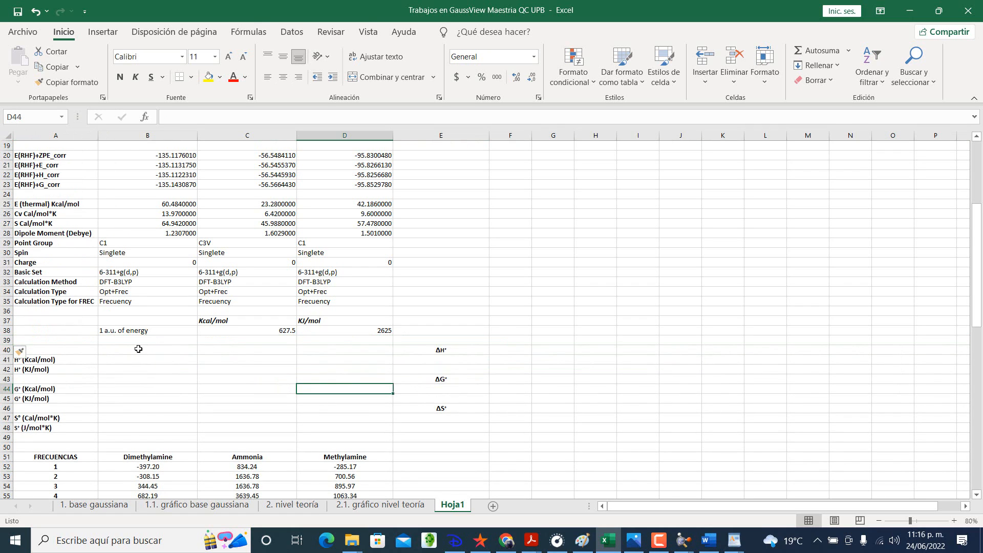
# Step: Copy the molecule names Dimethylamine, Ammonia and Methylamine from cells B10:D10 to cells B40:D40
pyautogui.click(135, 349)
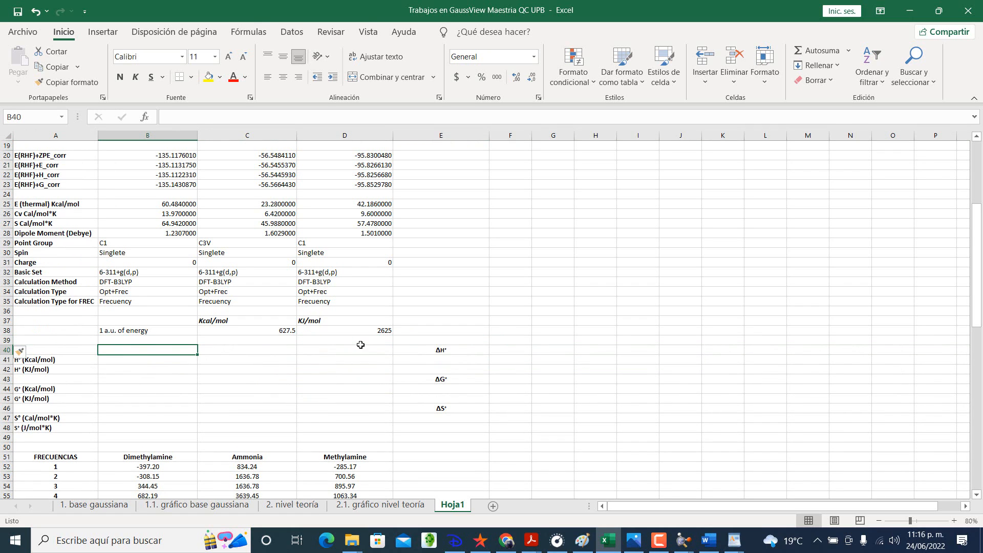
pyautogui.scroll(5, 360, 344)
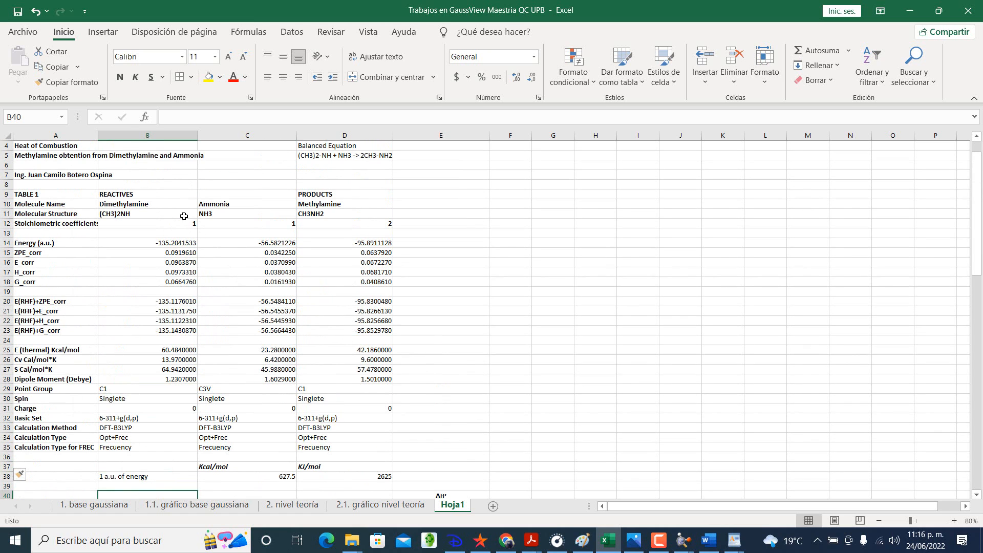
pyautogui.moveTo(185, 204); pyautogui.dragTo(306, 205)
pyautogui.hotkey('ctrl', 'c')
pyautogui.scroll(-4, 286, 255)
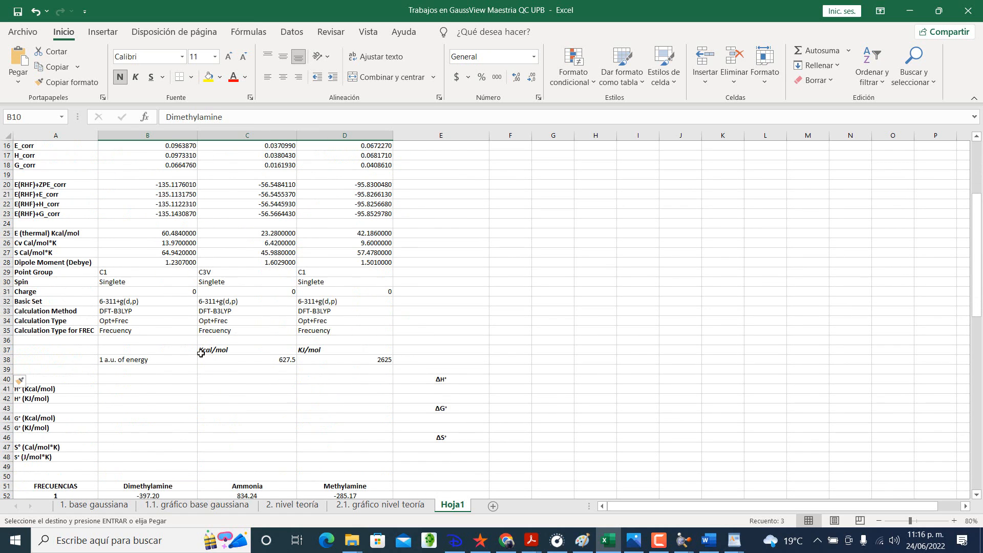
pyautogui.click(165, 383)
pyautogui.hotkey('ctrl', 'v')
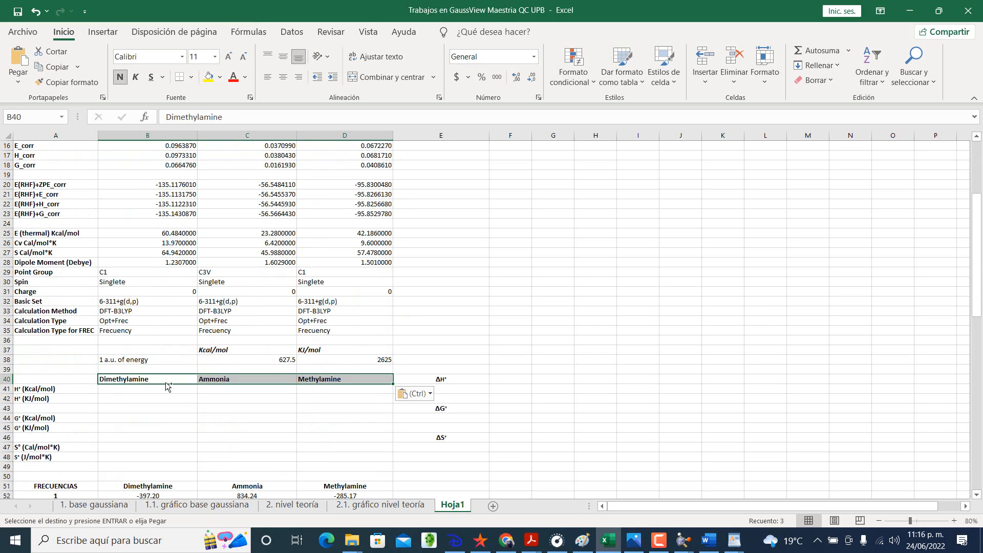
# Step: Enter the formula =B22*C38 in cell B41 to convert Dimethylamine's E(RHF)+H_corr enthalpy to Kcal/mol
pyautogui.click(161, 389)
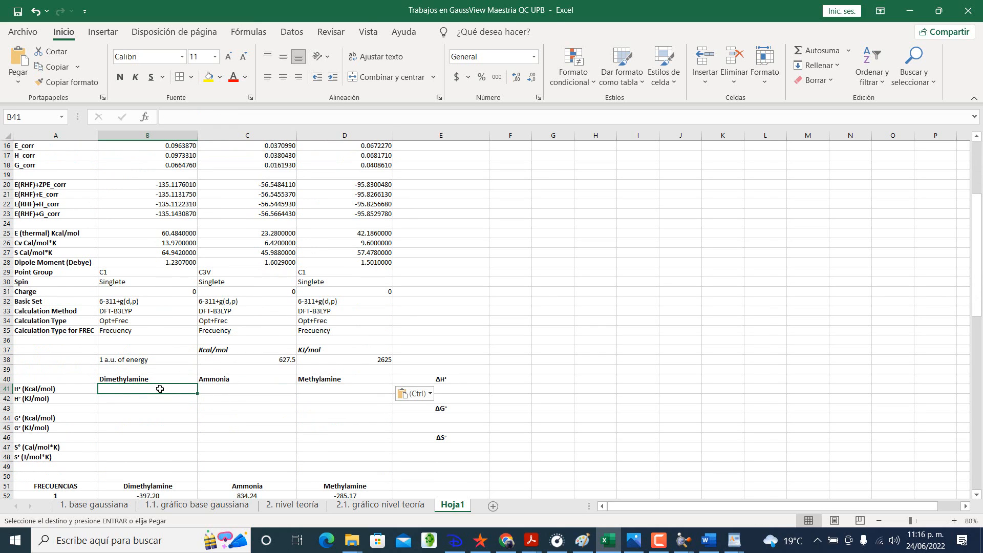
pyautogui.doubleClick(160, 389)
pyautogui.write('=')
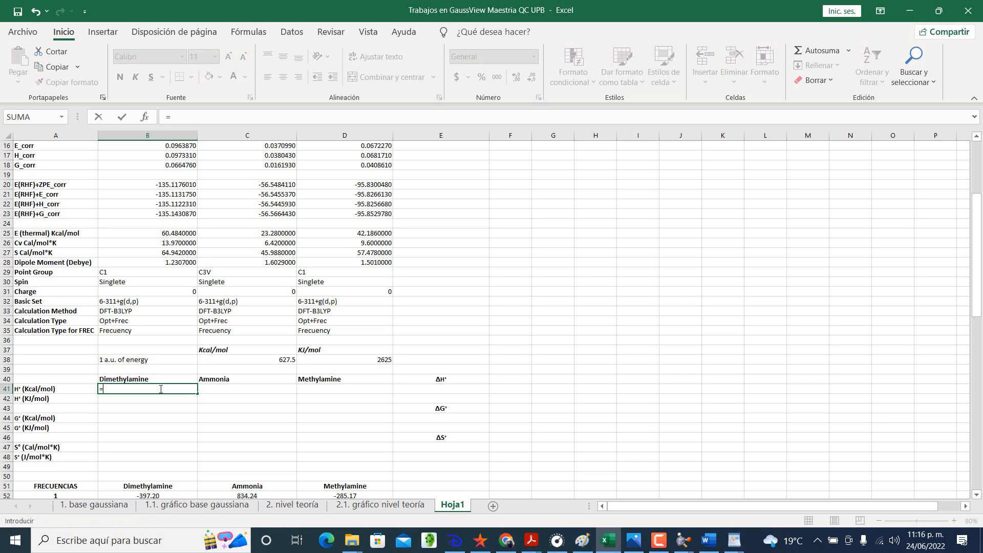
pyautogui.scroll(1, 160, 389)
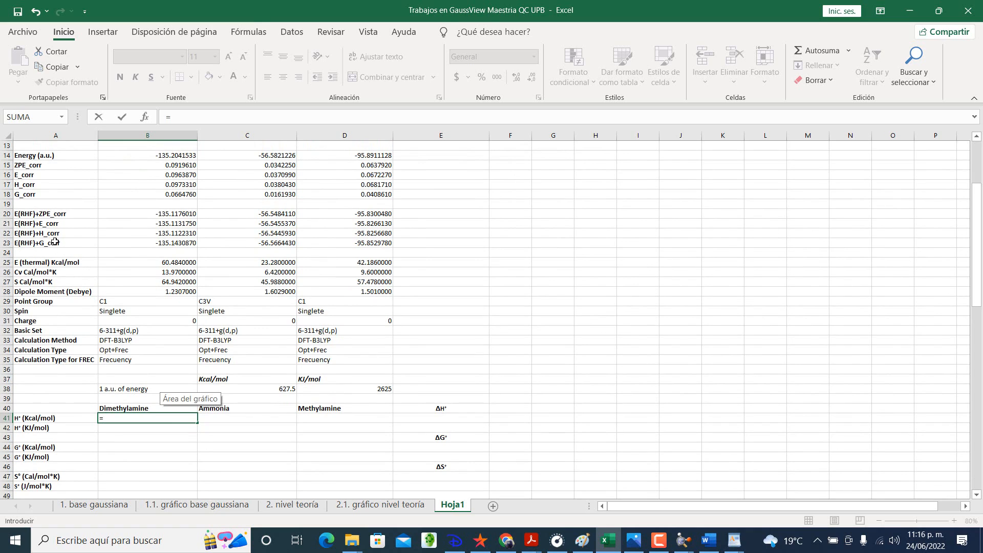
pyautogui.click(148, 232)
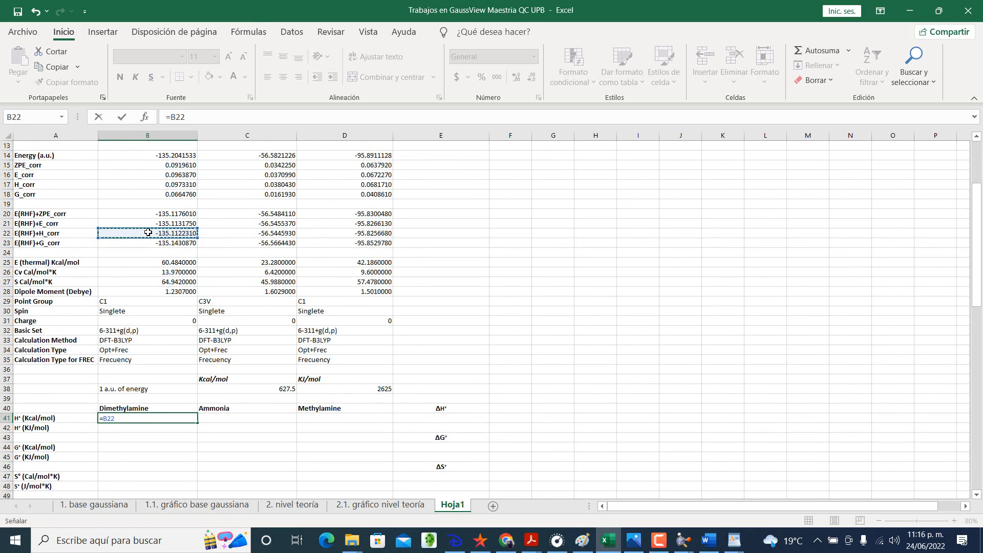
pyautogui.write('*')
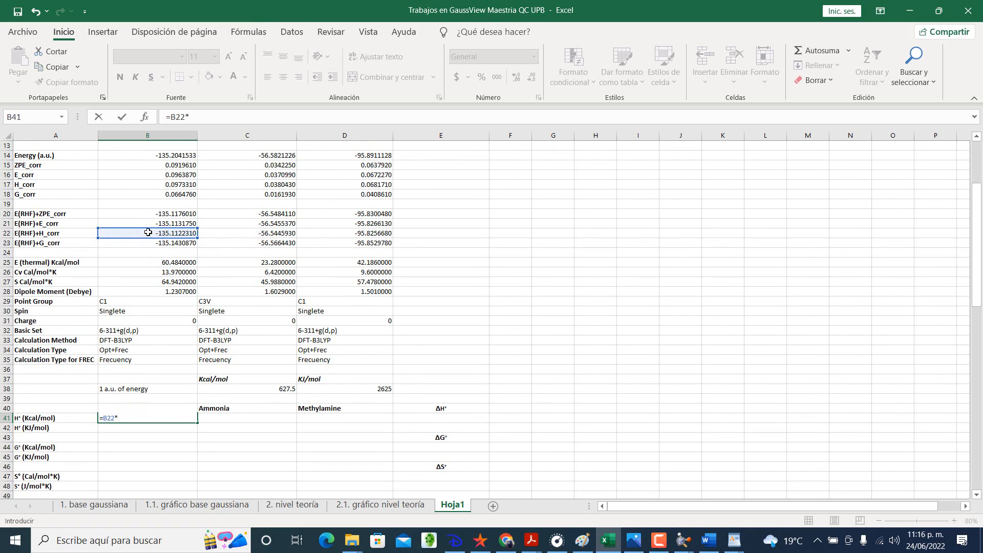
pyautogui.click(269, 388)
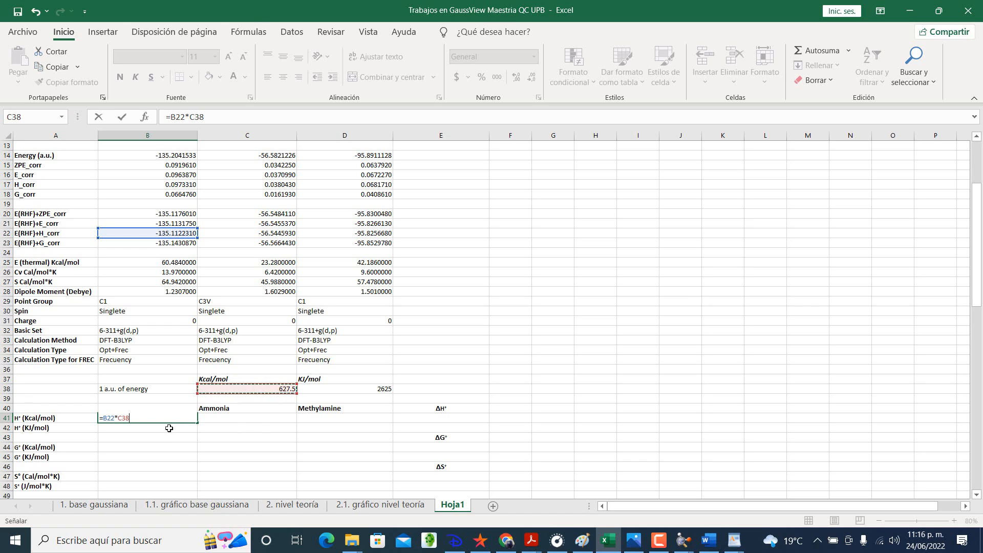
pyautogui.press('Return')
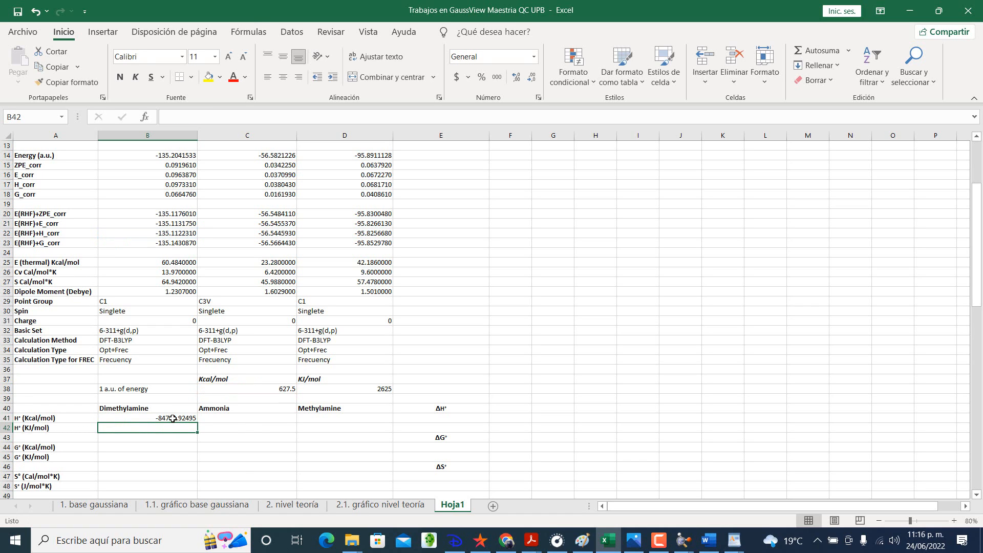
# Step: Make the conversion factor reference in cell B41 absolute, so the formula reads =B22*$C$38
pyautogui.doubleClick(173, 418)
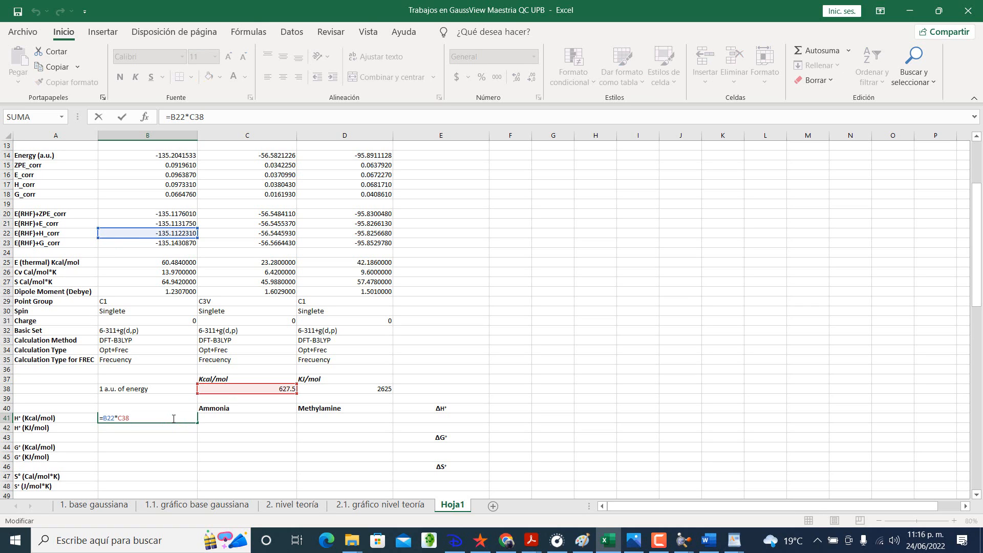
pyautogui.press('Escape')
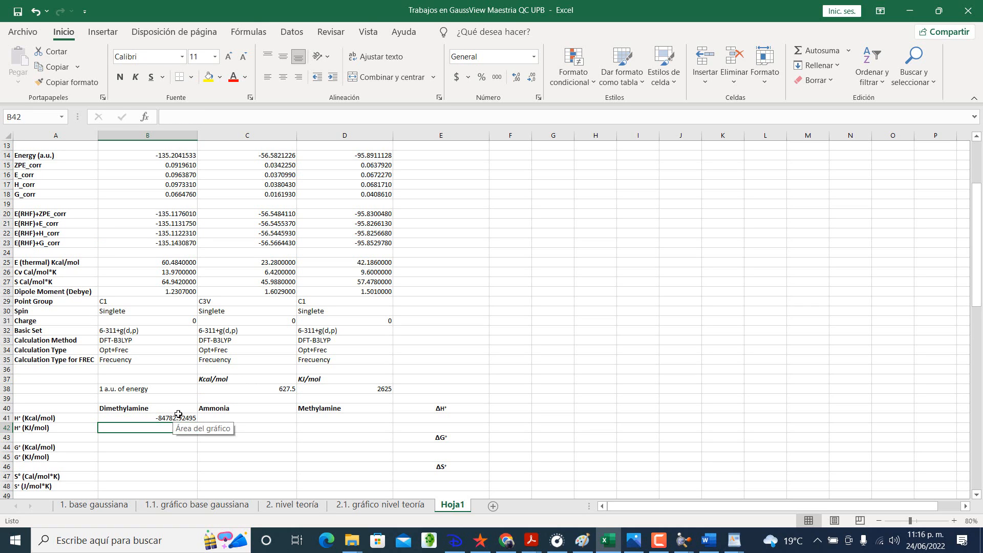
pyautogui.doubleClick(176, 417)
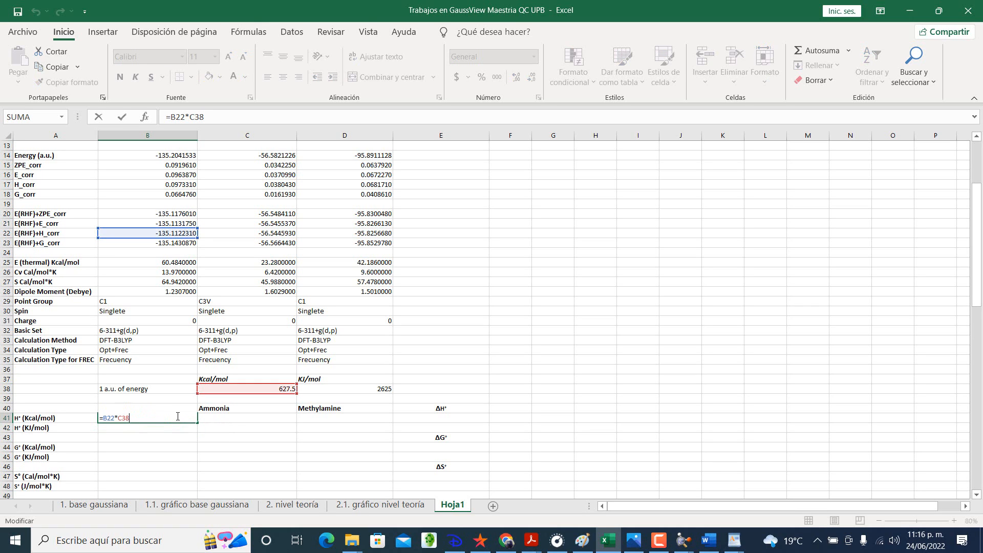
pyautogui.click(120, 418)
pyautogui.write('$C$')
pyautogui.press('Return')
# Step: Fill the H° (Kcal/mol) formula from B41 across to C41:D41 and check the references in both copies
pyautogui.click(152, 416)
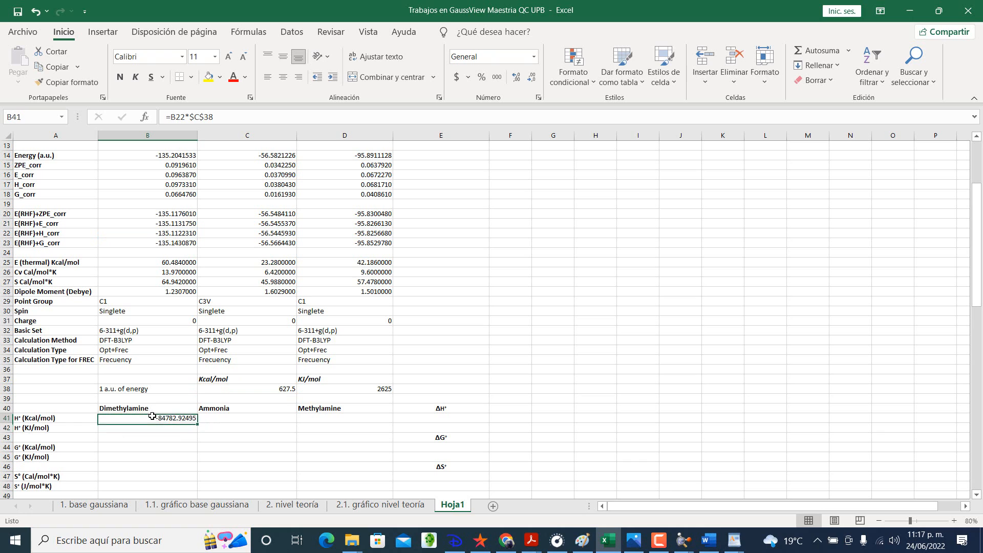
pyautogui.moveTo(198, 423); pyautogui.dragTo(357, 419)
pyautogui.doubleClick(279, 419)
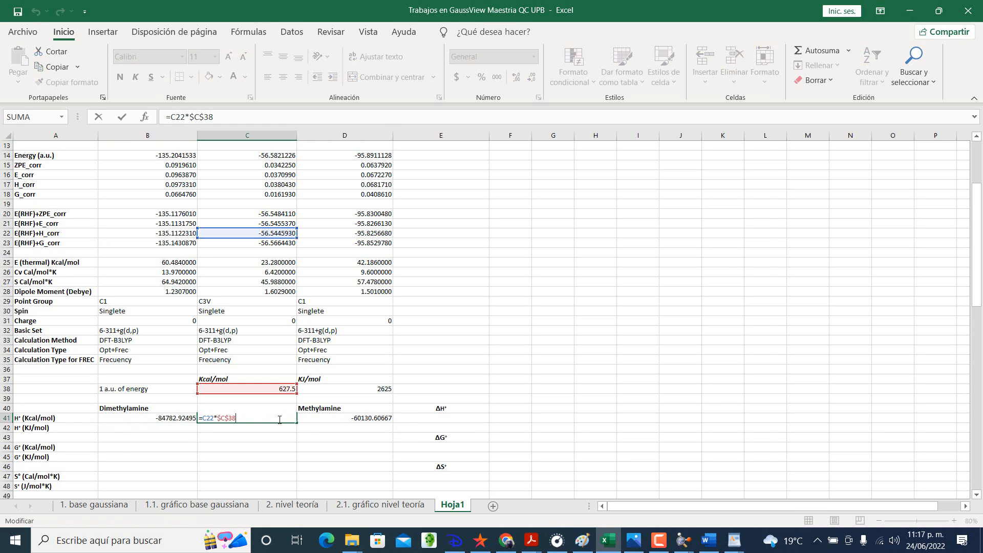
pyautogui.press('Escape')
pyautogui.doubleClick(330, 418)
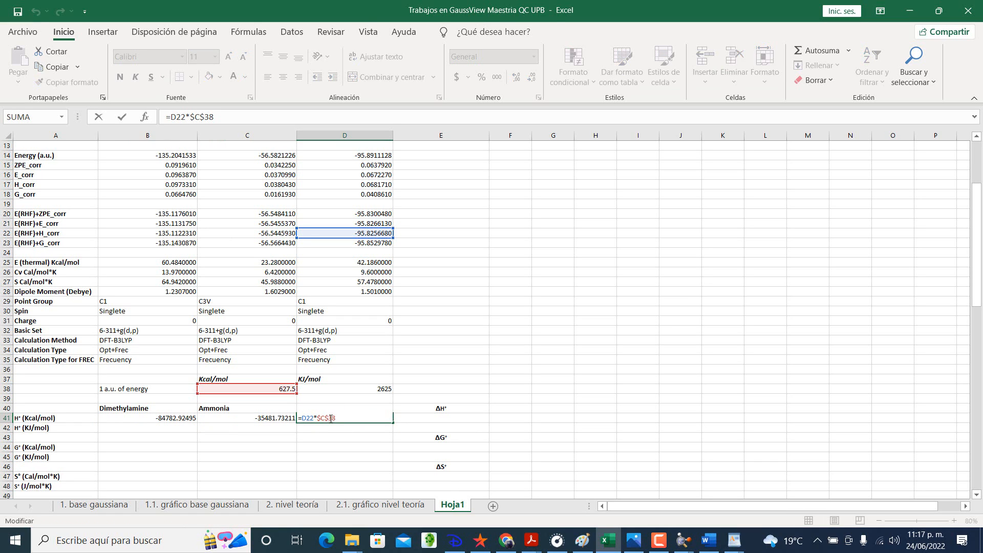
pyautogui.press('Return')
pyautogui.scroll(-1, 154, 437)
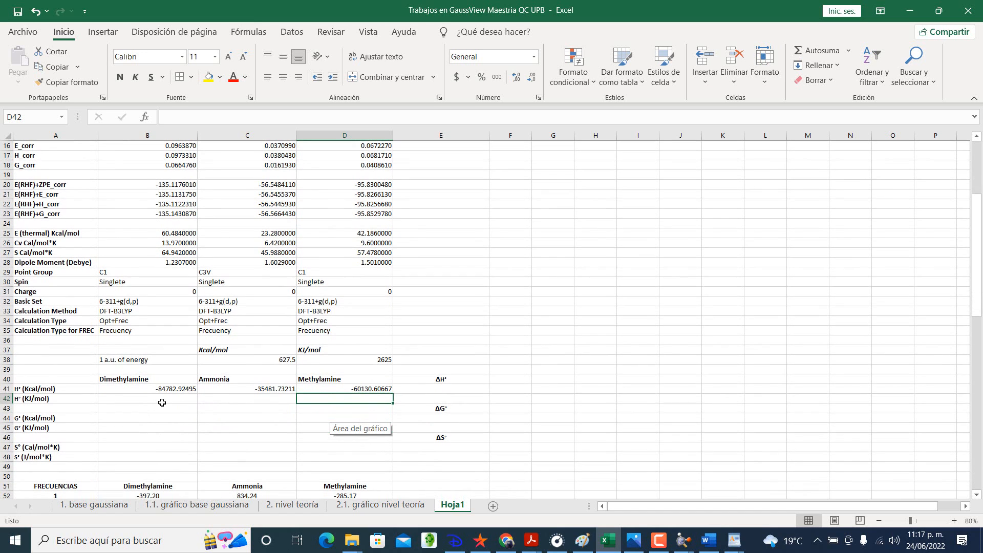
# Step: Copy the formula text =B22*$C$38 from cell B41 into cell B44 in the G° (Kcal/mol) row
pyautogui.click(171, 389)
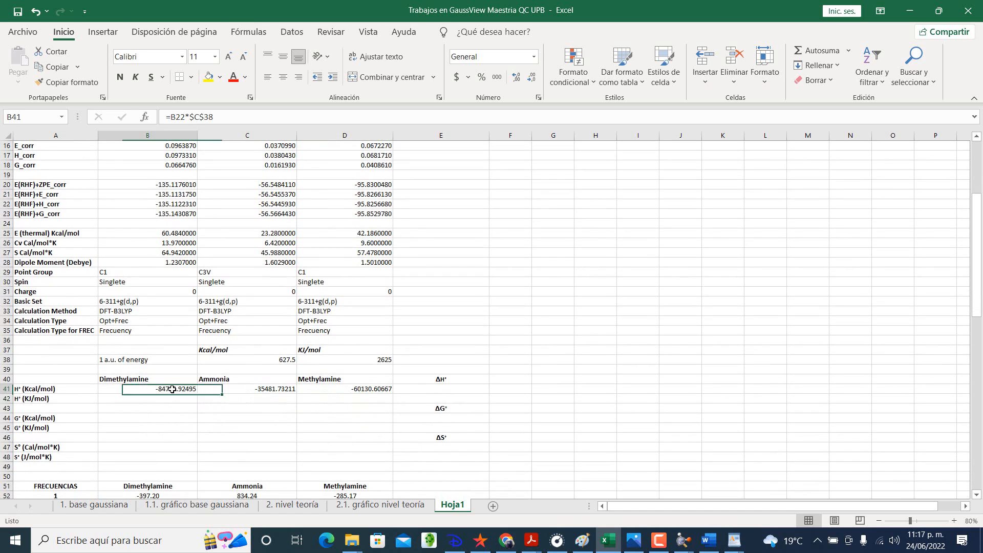
pyautogui.tripleClick(250, 117)
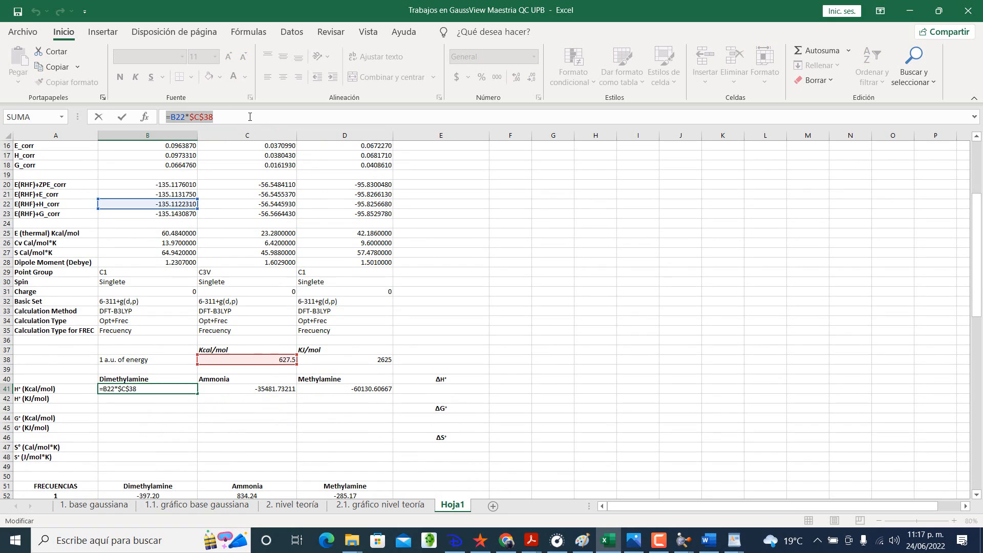
pyautogui.hotkey('ctrl', 'c')
pyautogui.click(250, 116)
pyautogui.press('Return')
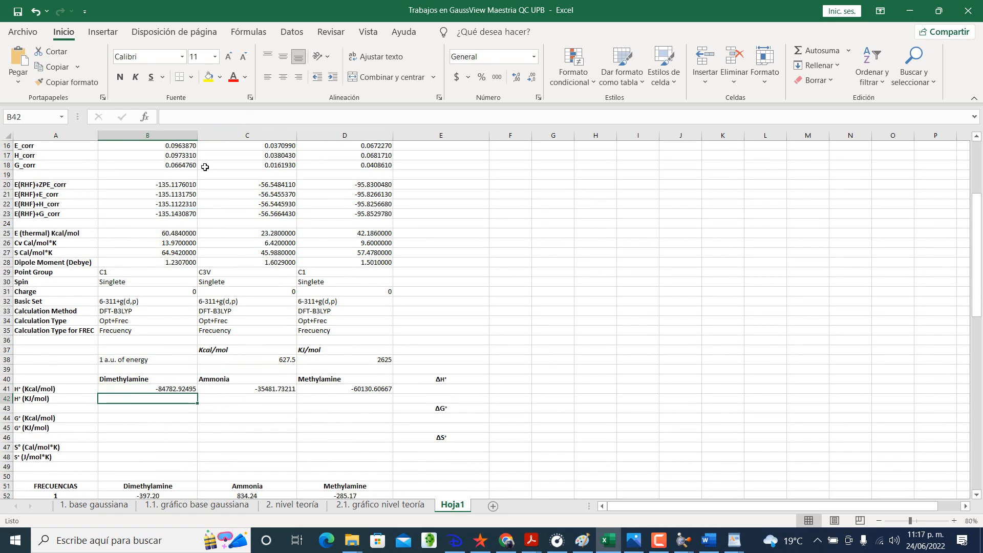
pyautogui.click(137, 416)
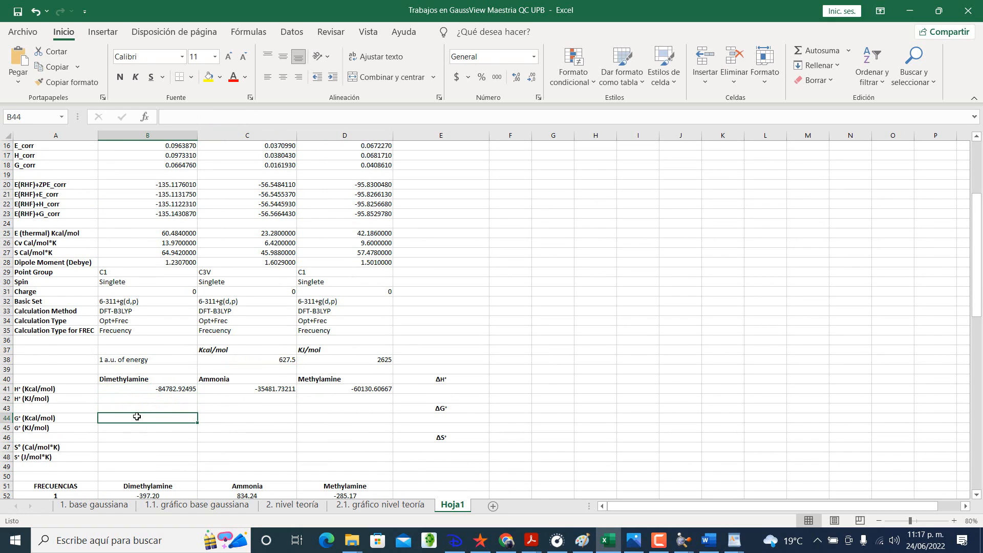
pyautogui.hotkey('ctrl', 'v')
pyautogui.press('Return')
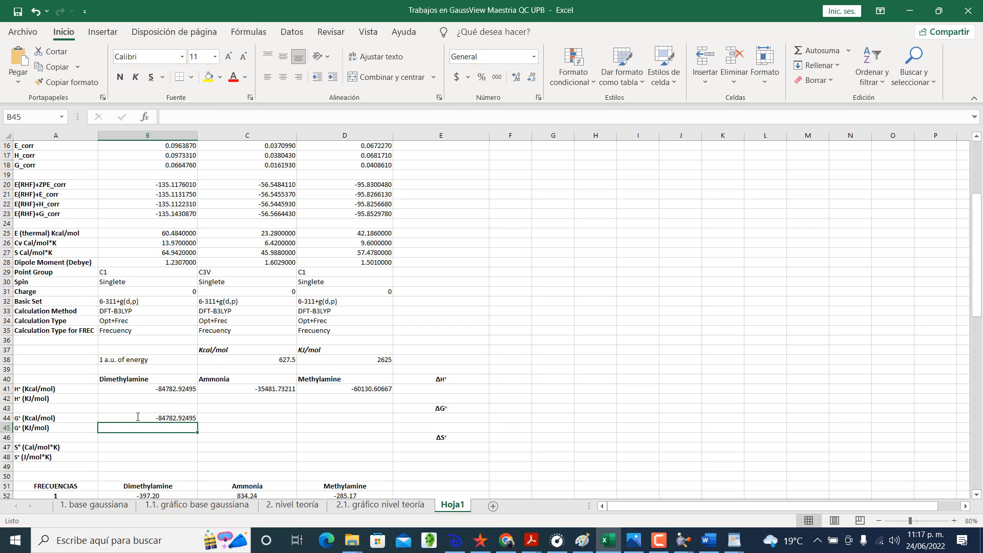
# Step: Replace the B22 reference in cell B44 with the E(RHF)+G_corr cell B23, giving =B23*$C$38
pyautogui.doubleClick(149, 447)
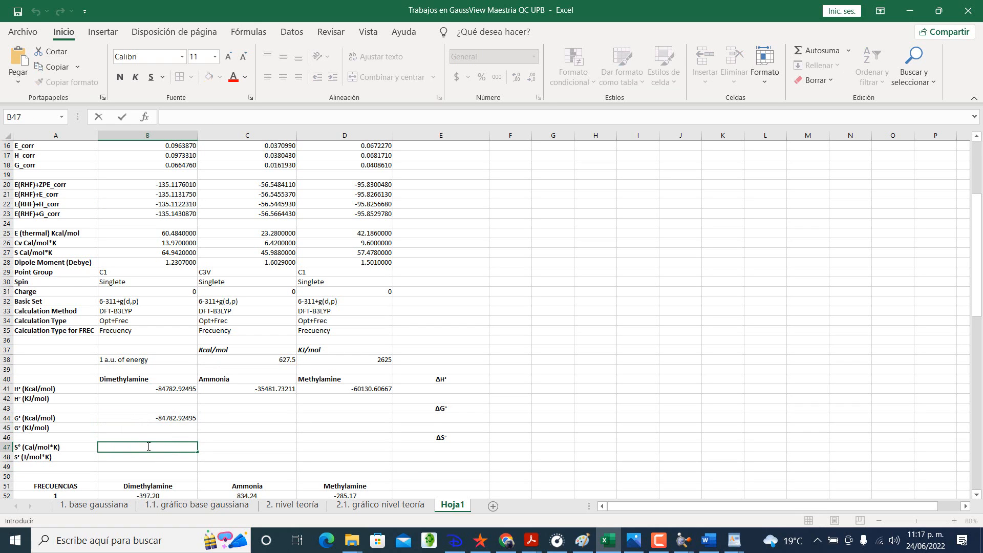
pyautogui.click(183, 417)
pyautogui.doubleClick(182, 416)
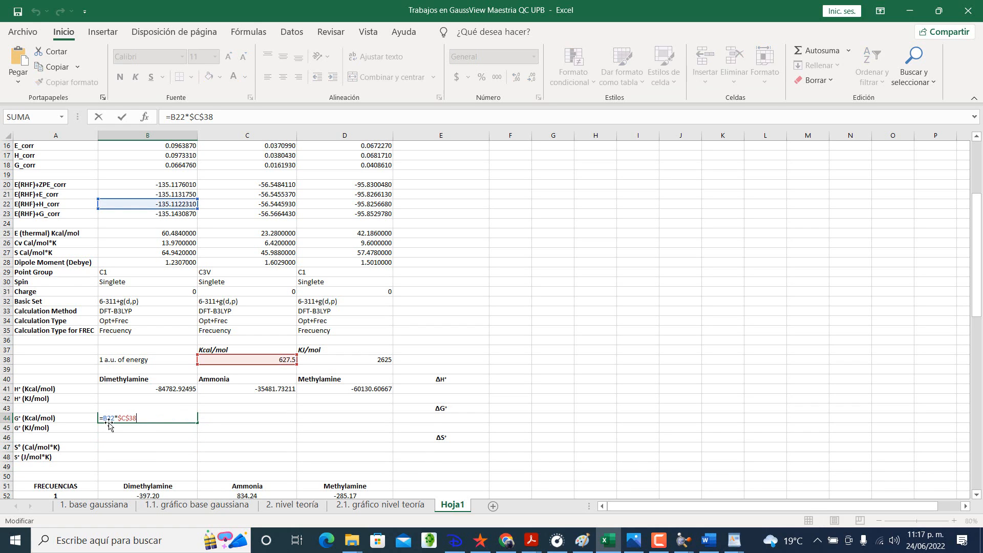
pyautogui.press('BackSpace')
pyautogui.press('BackSpace')
pyautogui.press('BackSpace')
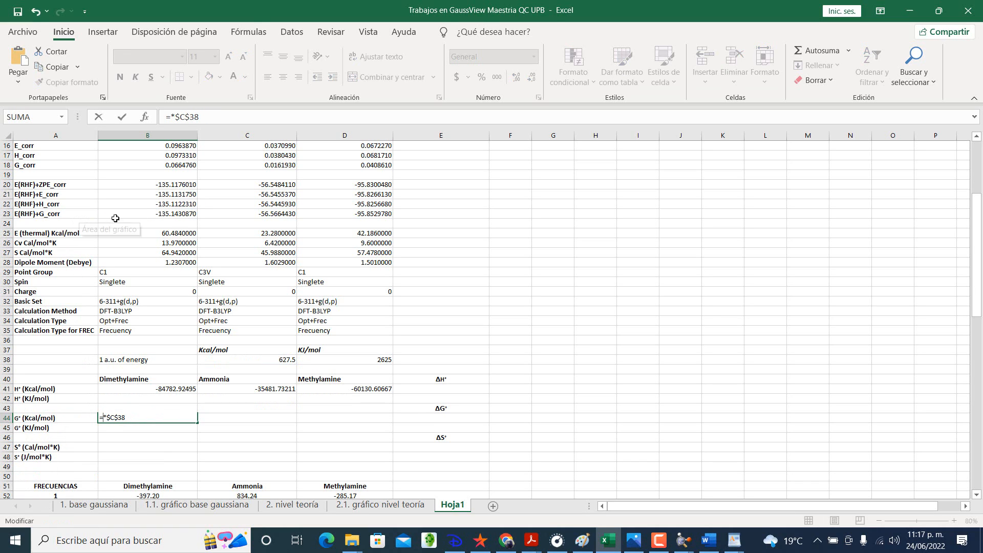
pyautogui.click(166, 213)
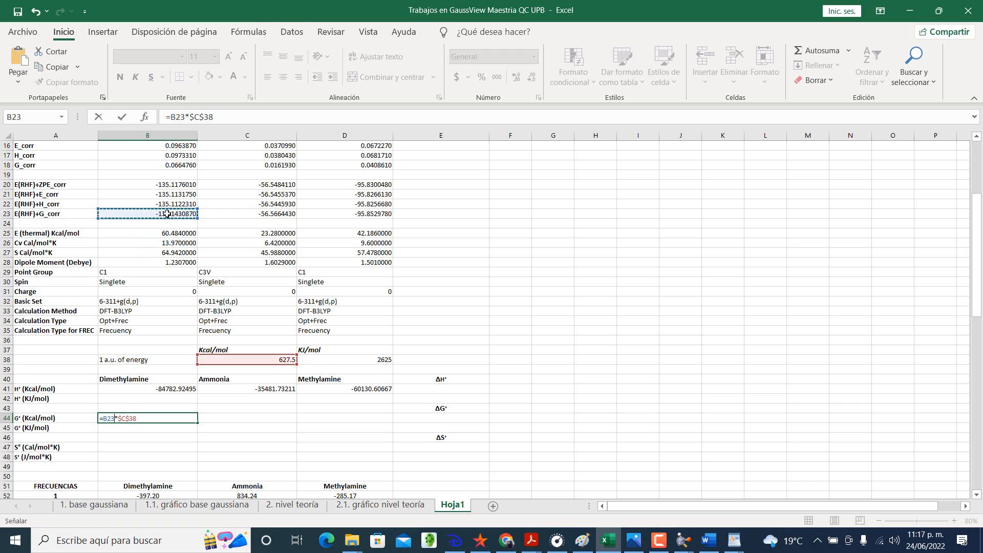
pyautogui.press('Tab')
# Step: Fill the G° (Kcal/mol) formula from B44 across to C44:D44 and check the formula in D44
pyautogui.click(185, 418)
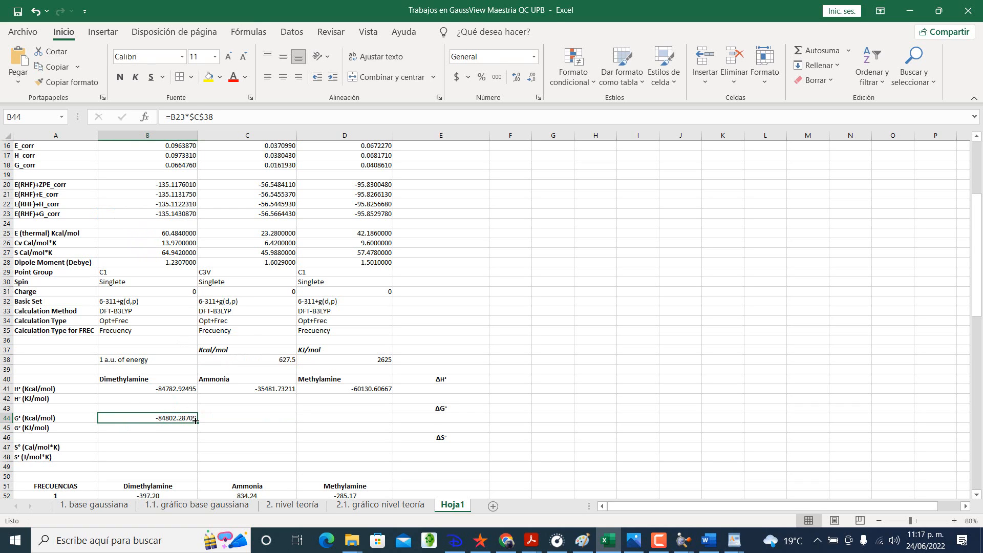
pyautogui.moveTo(196, 422); pyautogui.dragTo(361, 423)
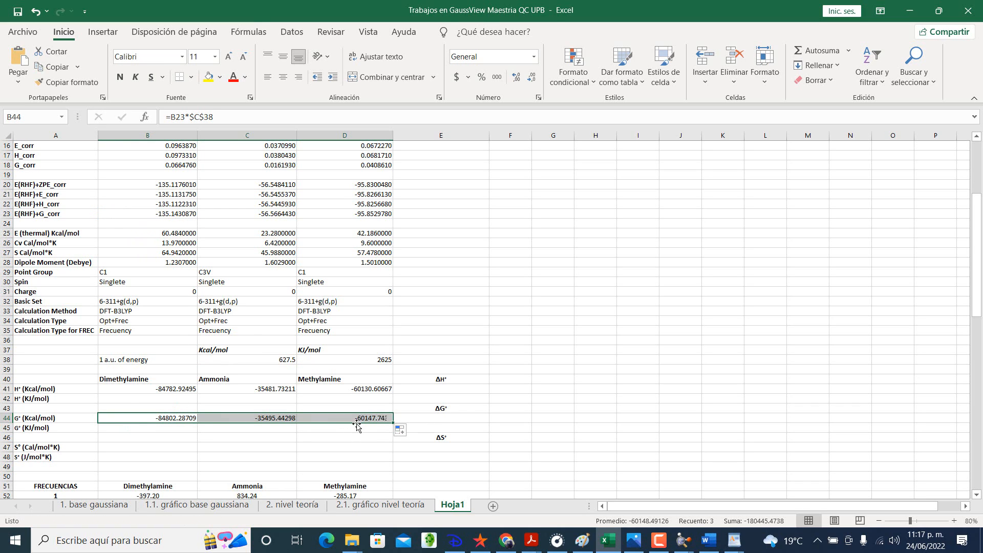
pyautogui.doubleClick(341, 418)
pyautogui.press('Return')
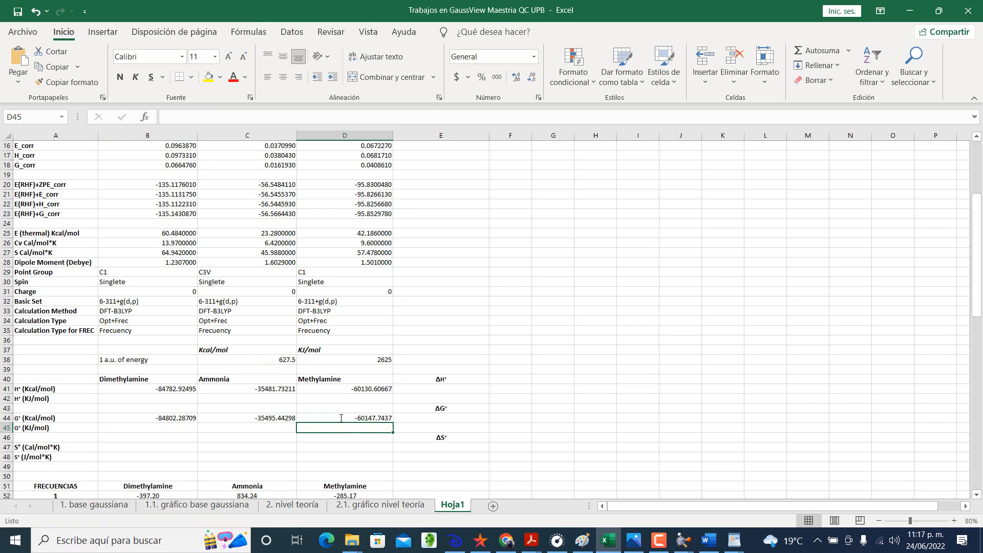
# Step: Examine the S Cal/mol*K data in row 27 as the source for the S° rows 47 and 48 and ΔS°
pyautogui.click(63, 437)
pyautogui.click(75, 457)
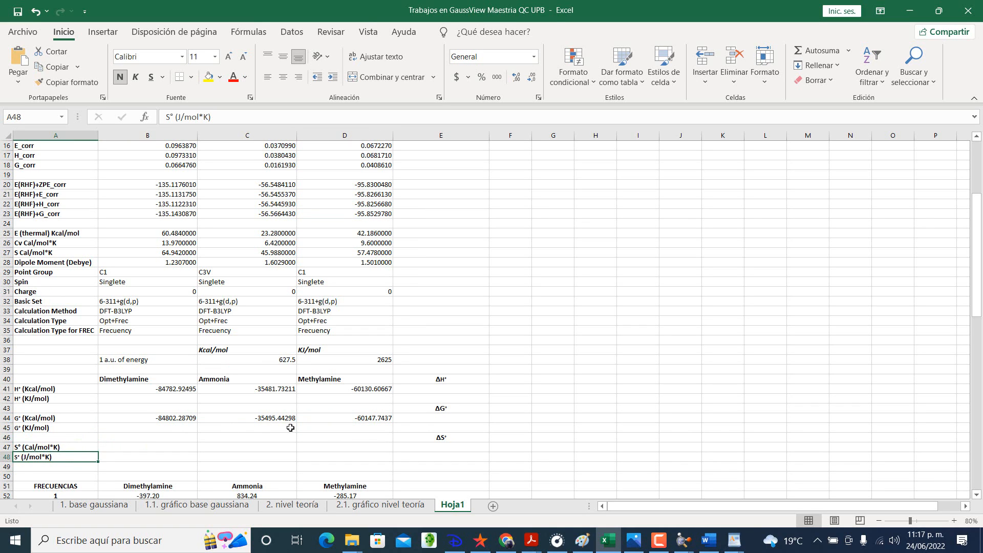
pyautogui.click(147, 449)
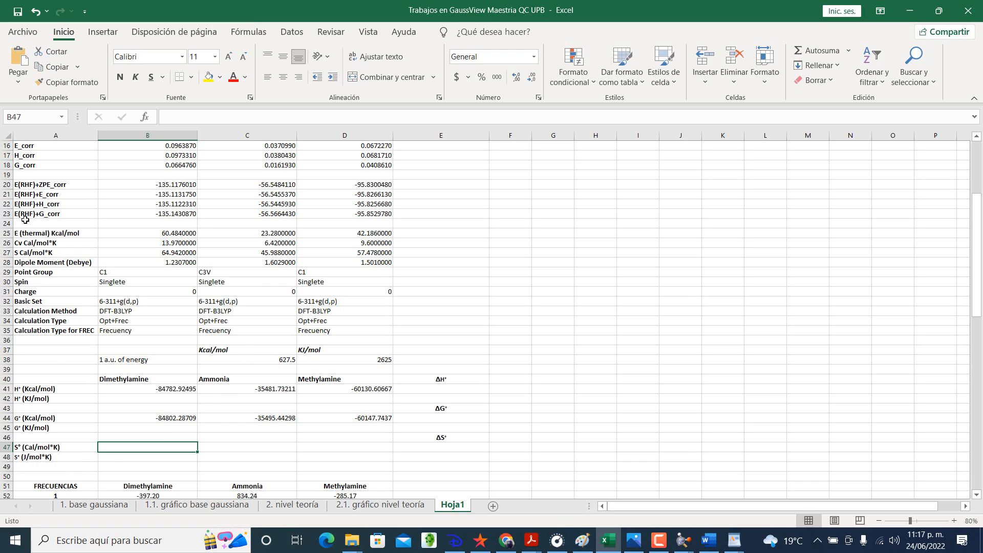
pyautogui.click(52, 246)
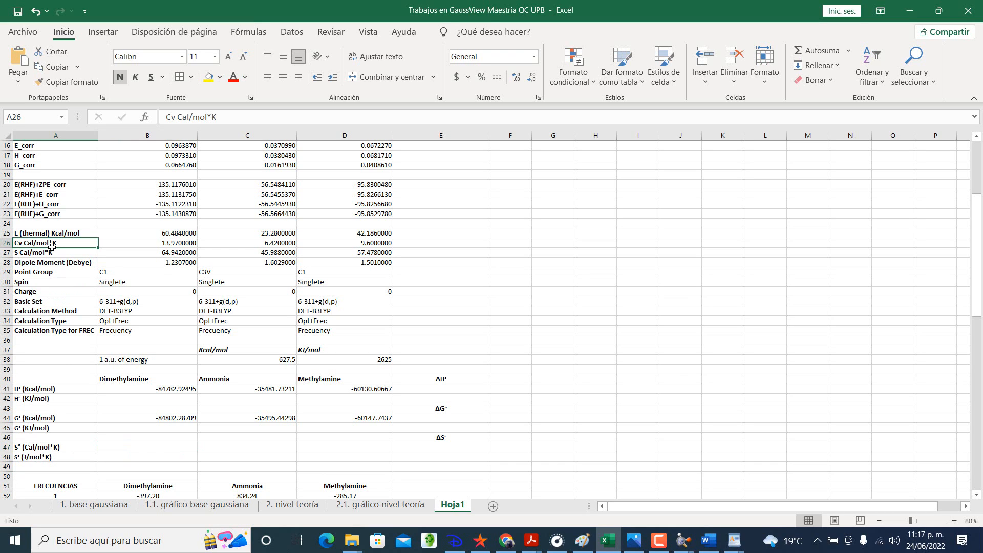
pyautogui.click(52, 251)
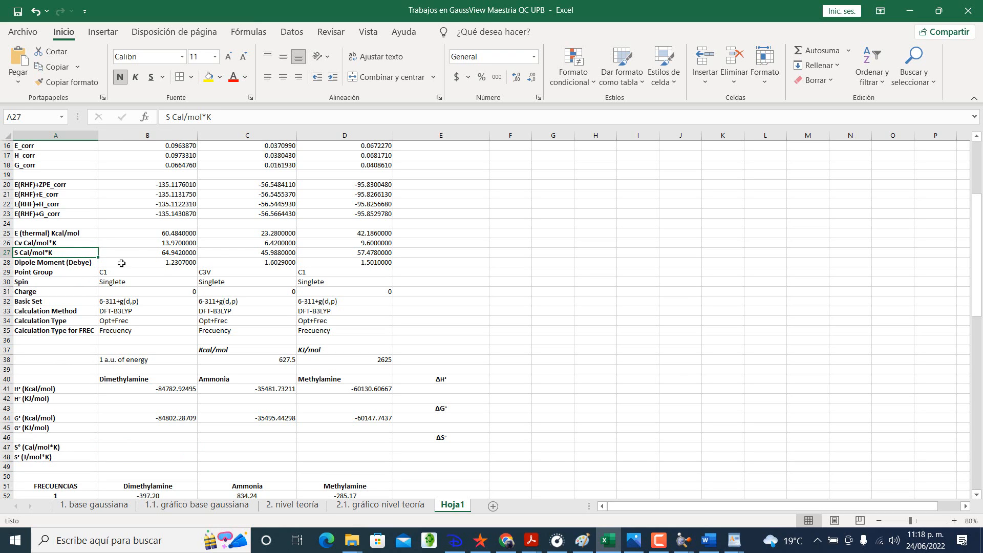
pyautogui.click(860, 192)
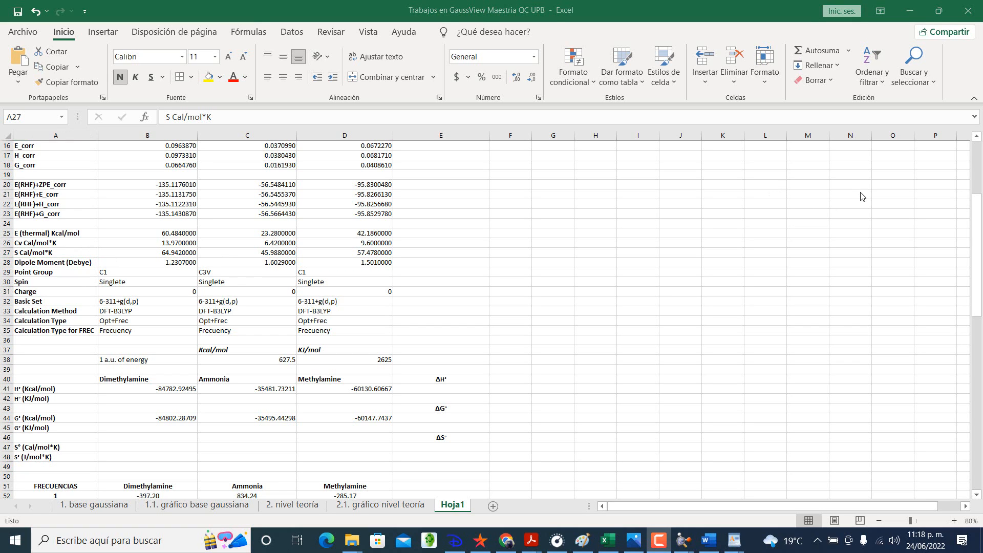
pyautogui.click(129, 450)
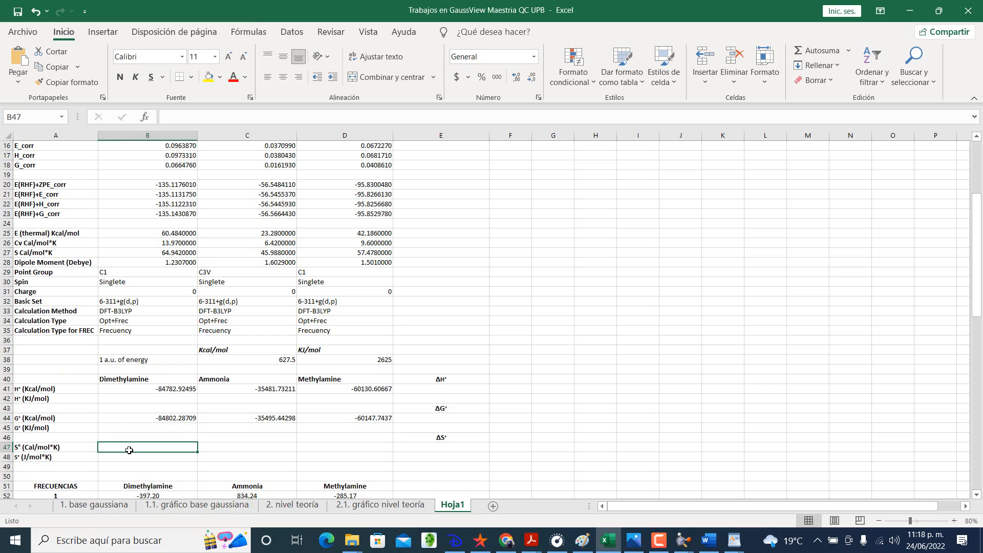
pyautogui.click(443, 440)
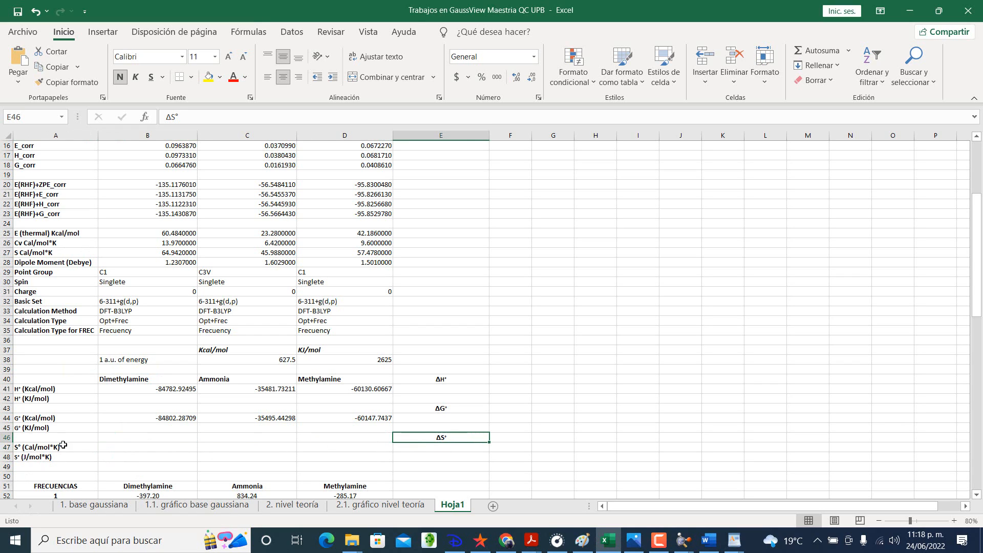
pyautogui.click(122, 447)
pyautogui.click(162, 254)
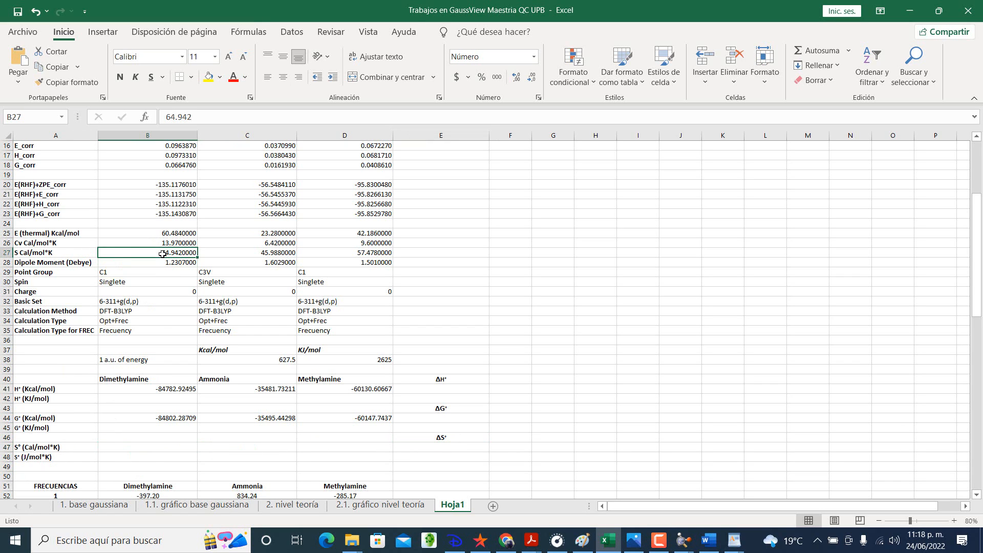
pyautogui.click(151, 445)
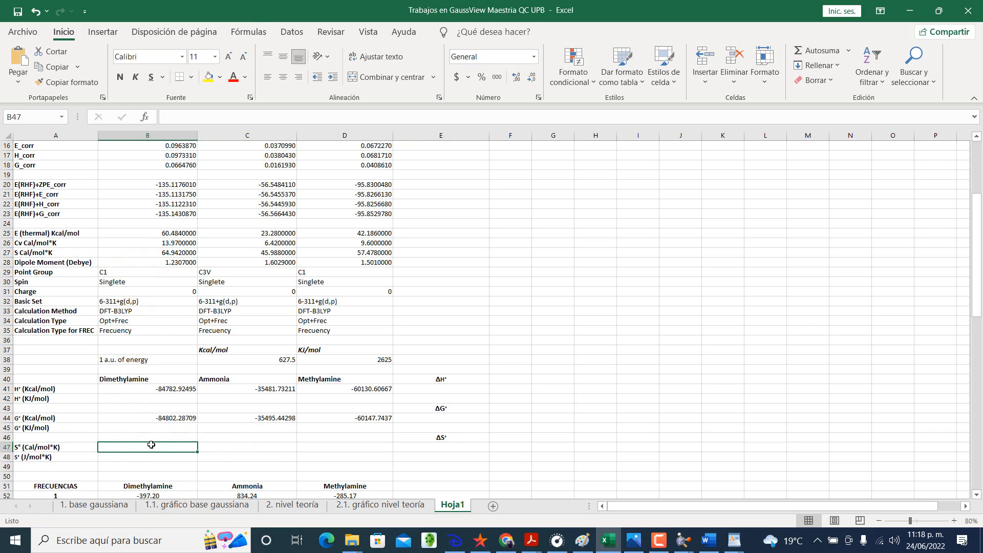
# Step: Enter =B27 in cell B47 for the S° (Cal/mol*K) row and fill it across to C47:D47
pyautogui.write('=')
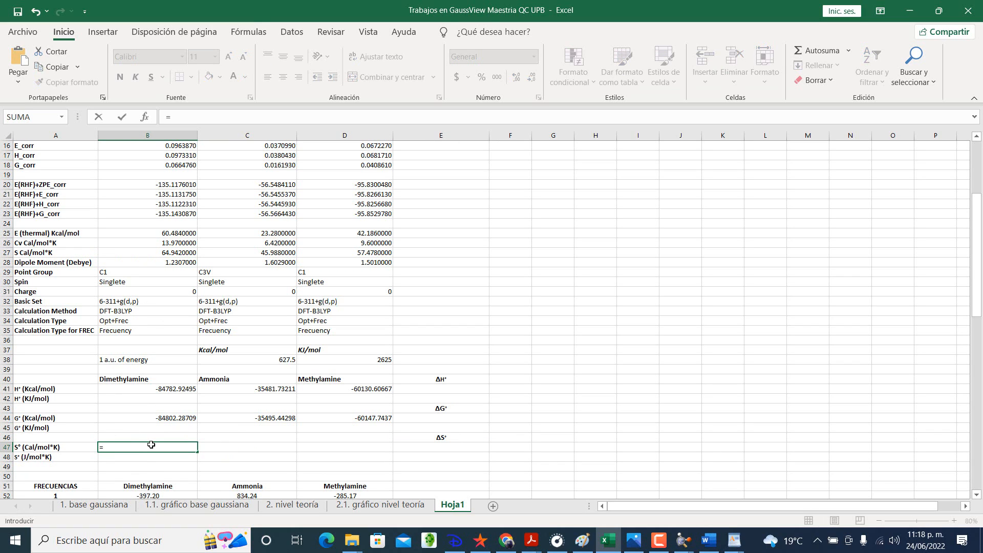
pyautogui.click(182, 252)
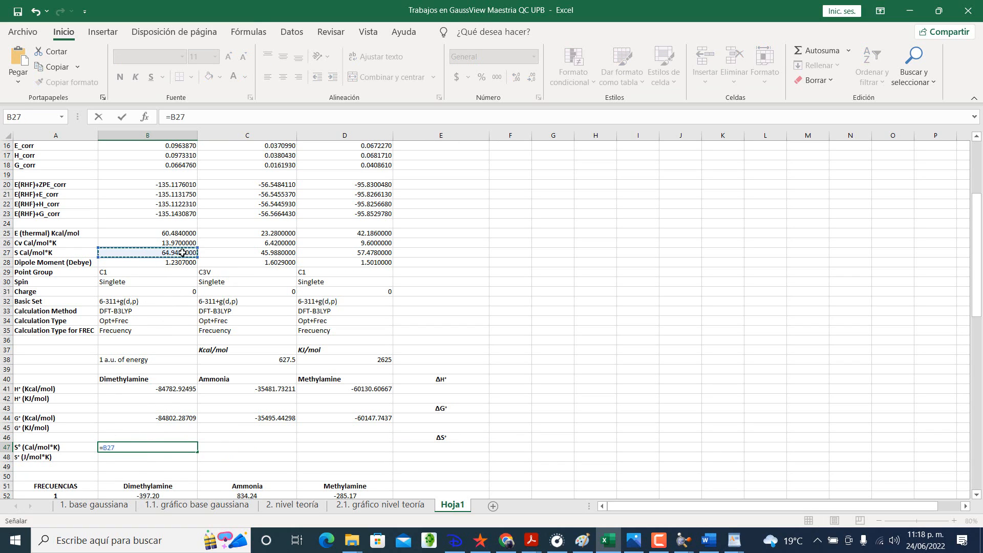
pyautogui.press('Return')
pyautogui.click(174, 447)
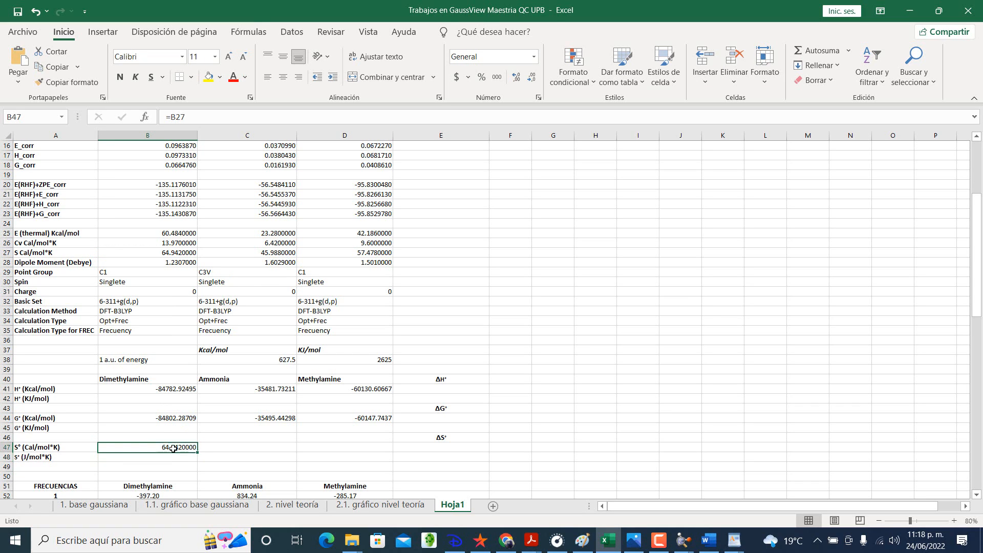
pyautogui.moveTo(196, 451); pyautogui.dragTo(343, 452)
pyautogui.click(342, 465)
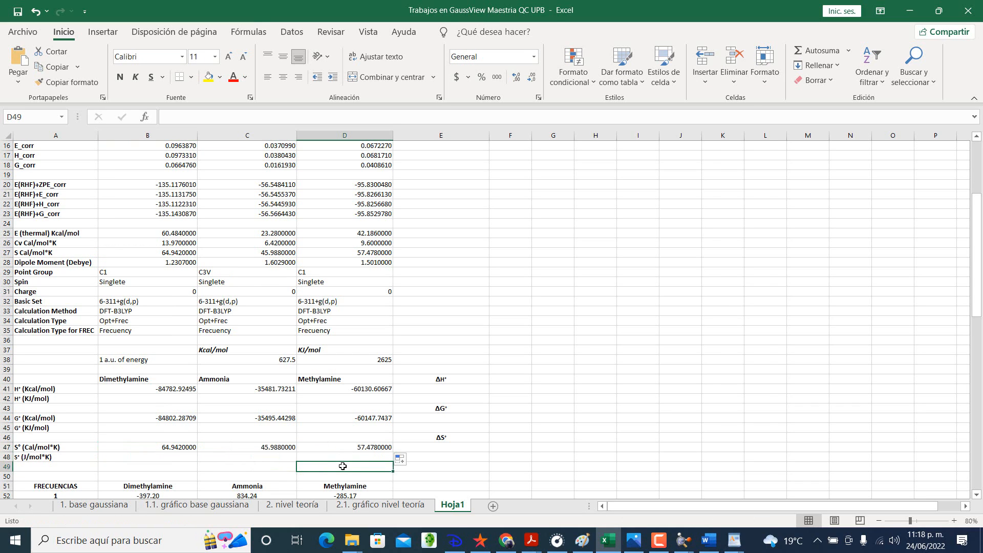
# Step: Enter the ΔH° formula =(2*D41)-(C41+B41) in cell E41, using the stoichiometric coefficient 2 for methylamine
pyautogui.click(433, 395)
pyautogui.click(433, 388)
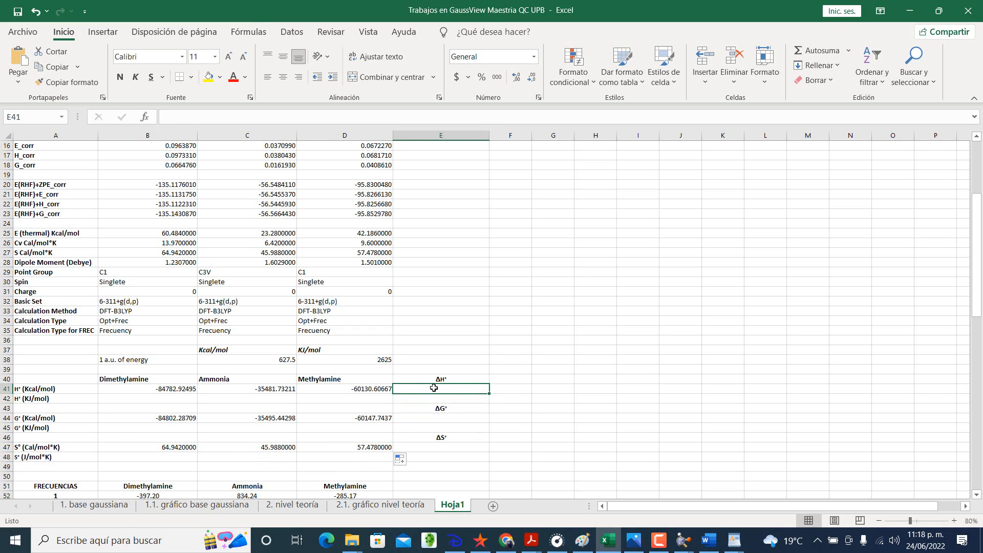
pyautogui.write('=')
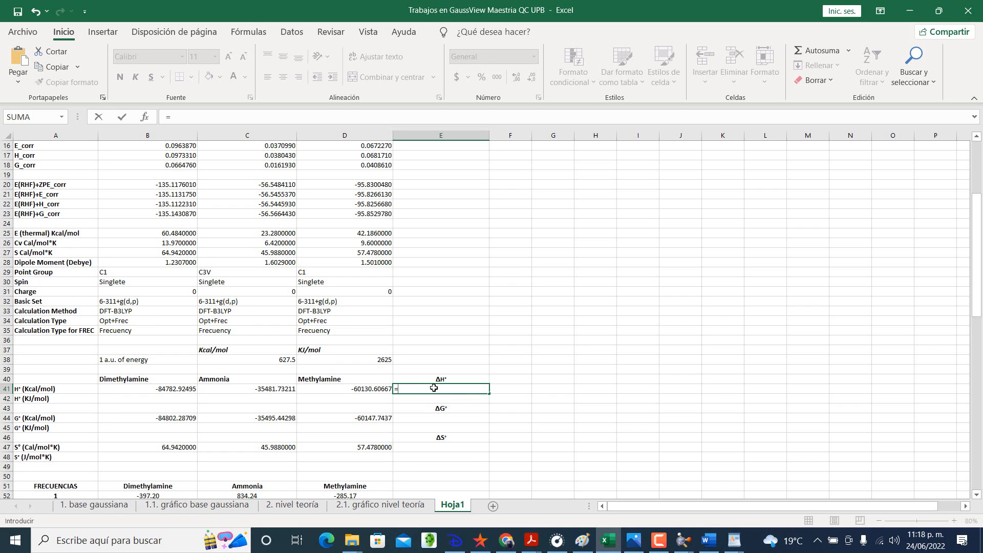
pyautogui.scroll(5, 433, 387)
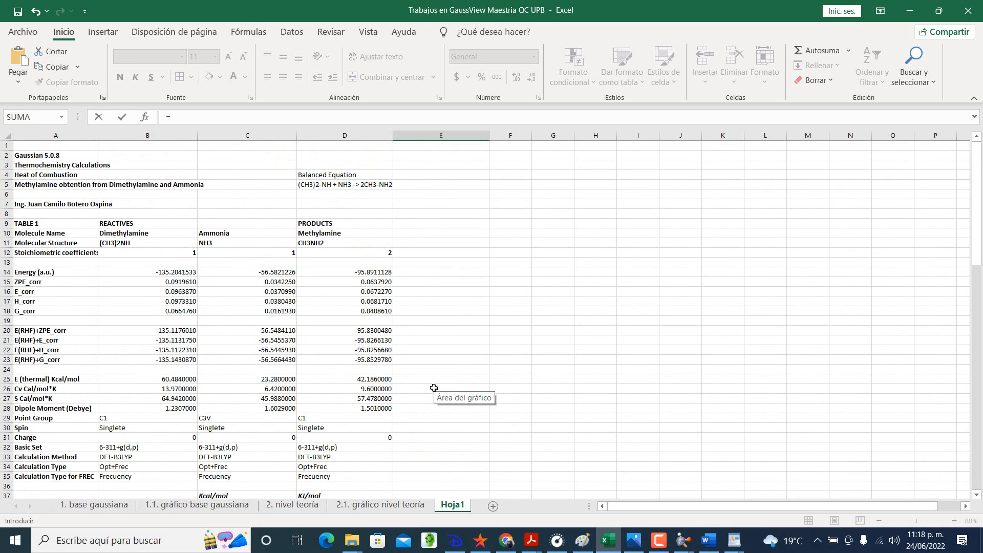
pyautogui.scroll(-4, 434, 387)
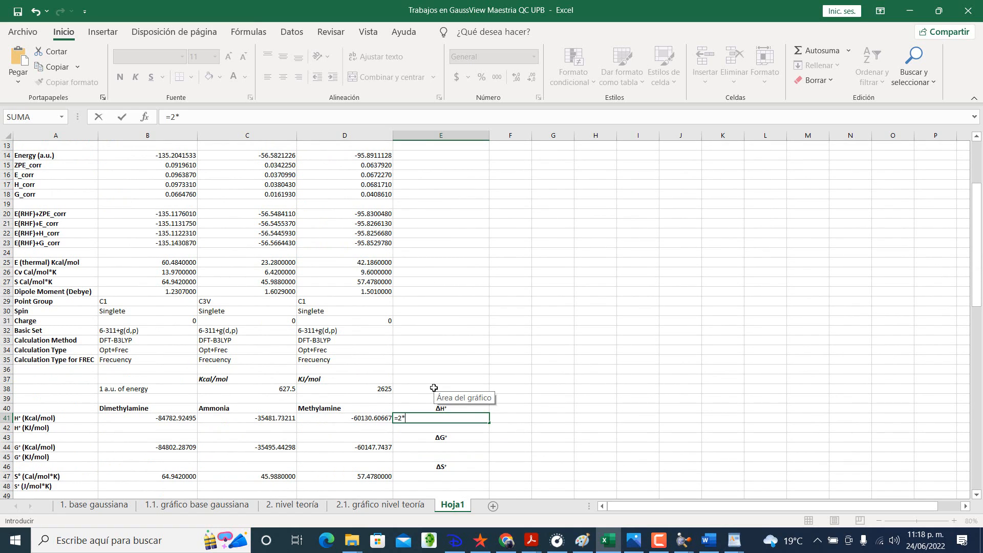
pyautogui.click(354, 419)
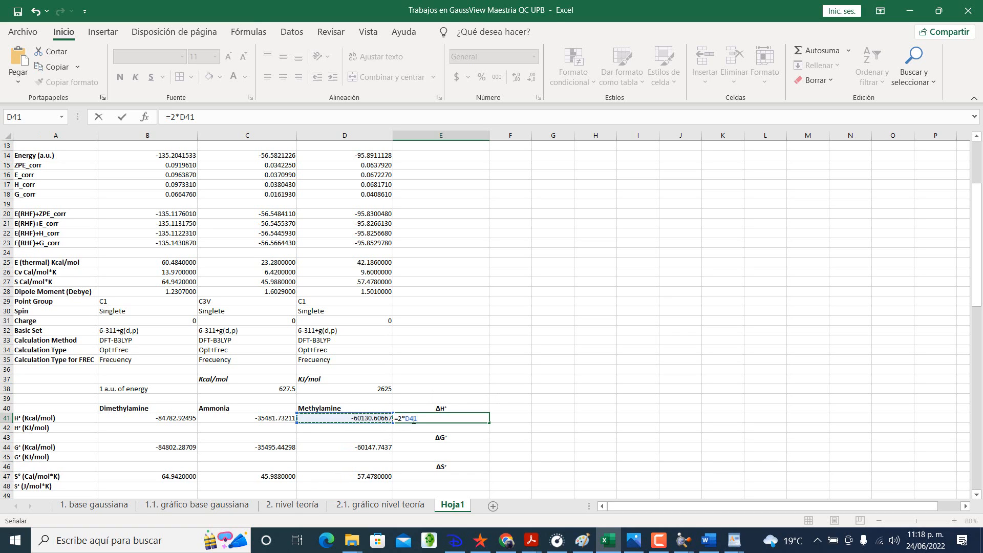
pyautogui.click(399, 420)
pyautogui.write('(')
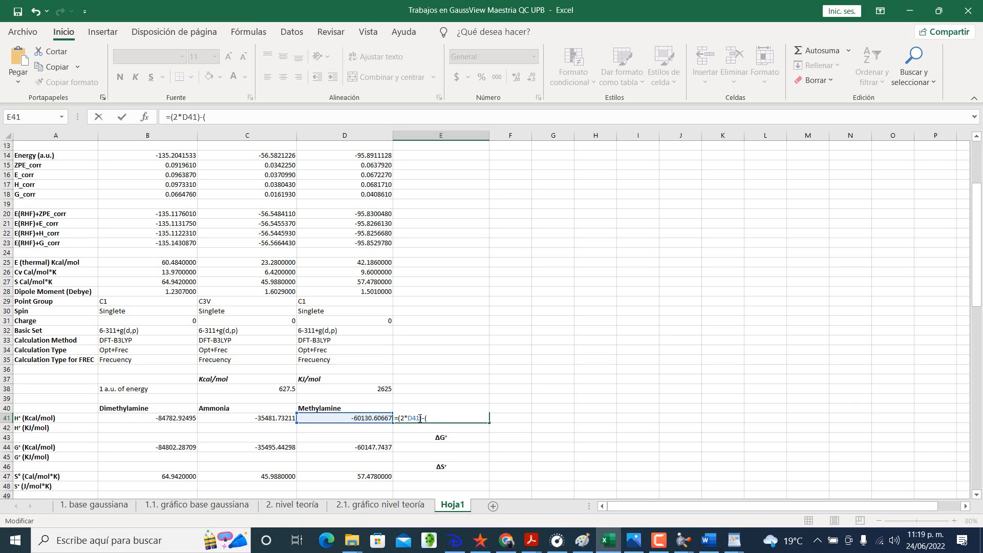
pyautogui.click(281, 419)
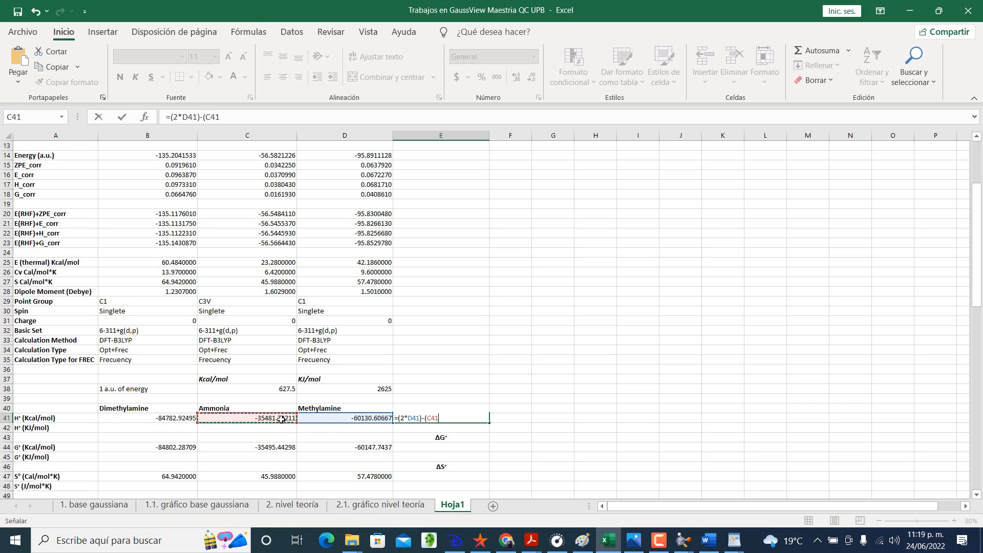
pyautogui.write('+')
pyautogui.click(166, 418)
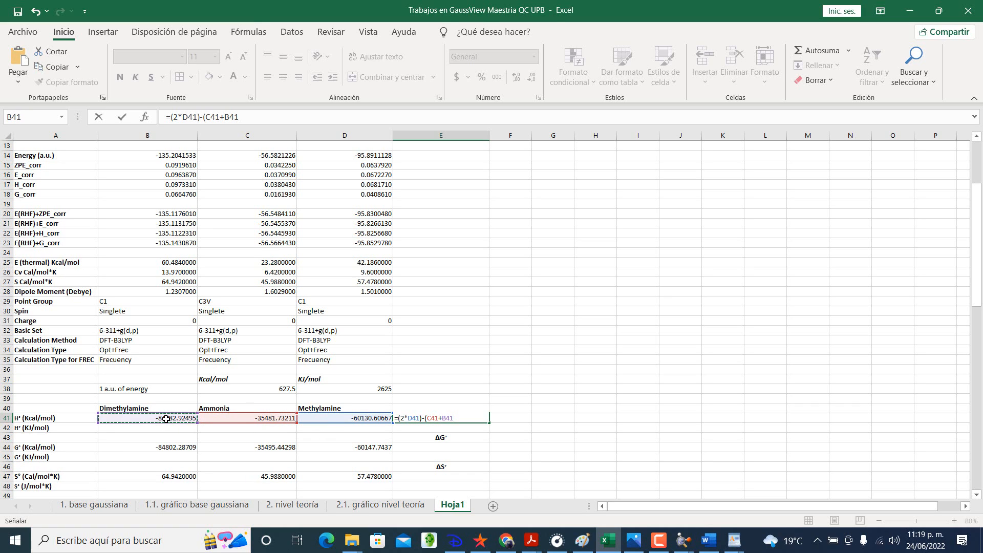
pyautogui.write(')')
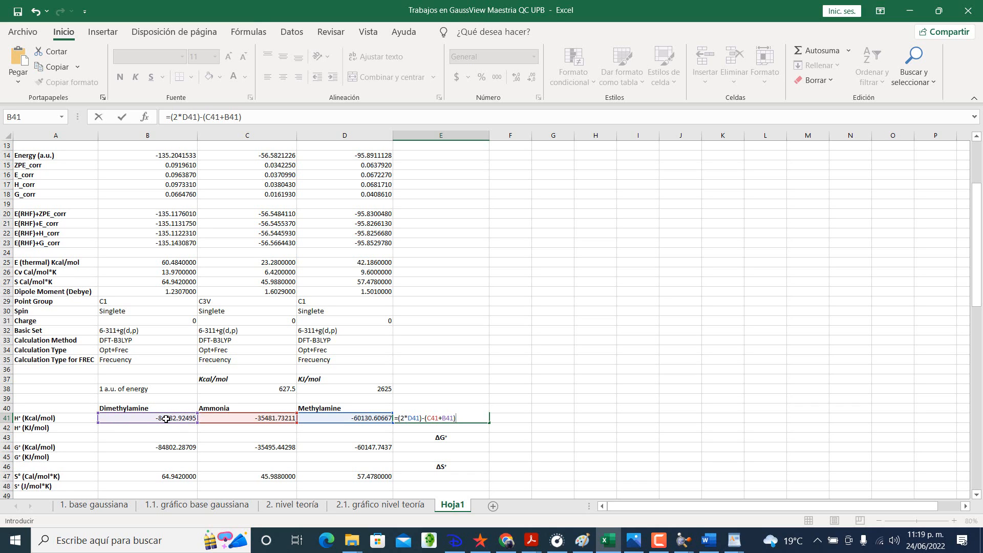
pyautogui.press('Return')
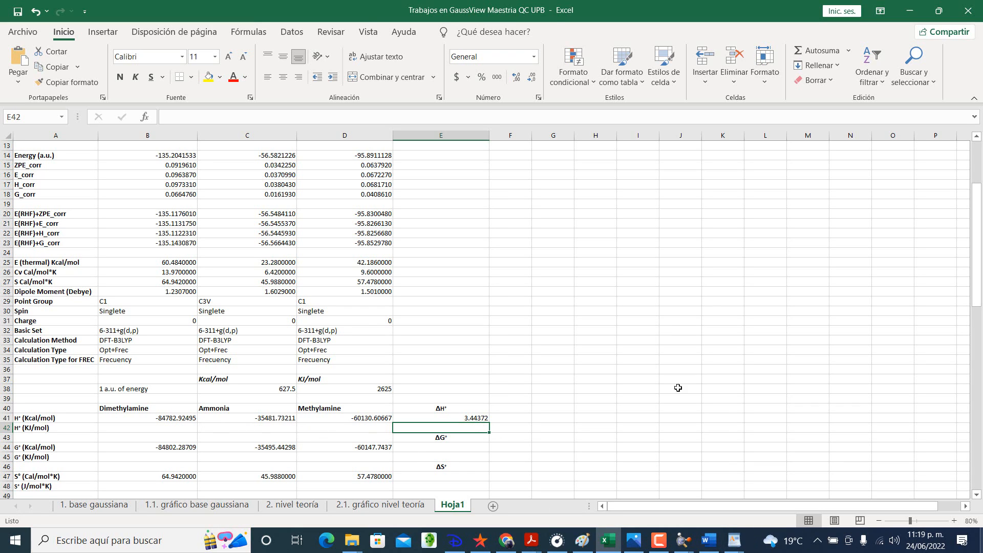
# Step: Fill the H° formula from B41 down to B42 and point its conversion factor to the KJ/mol cell $D$38
pyautogui.scroll(-1, 401, 333)
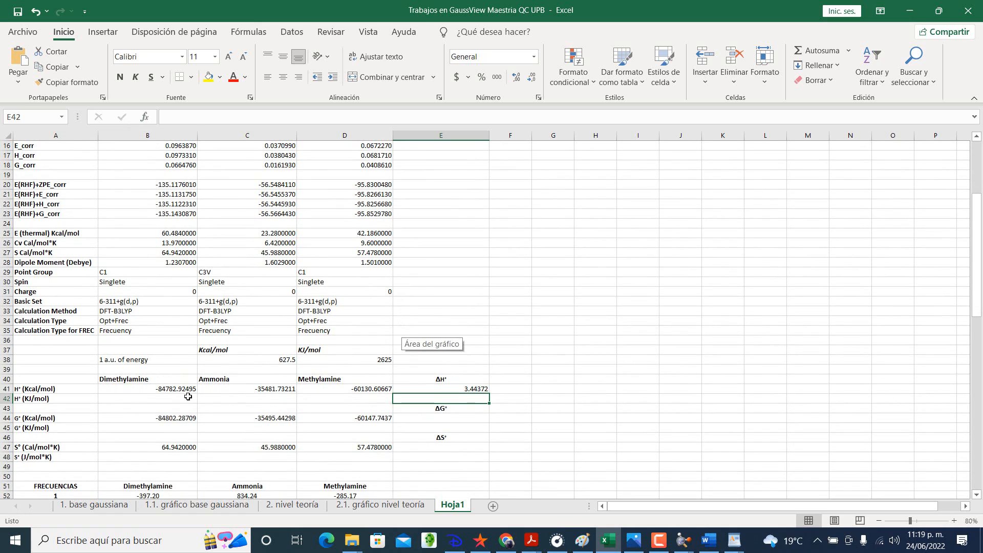
pyautogui.click(187, 397)
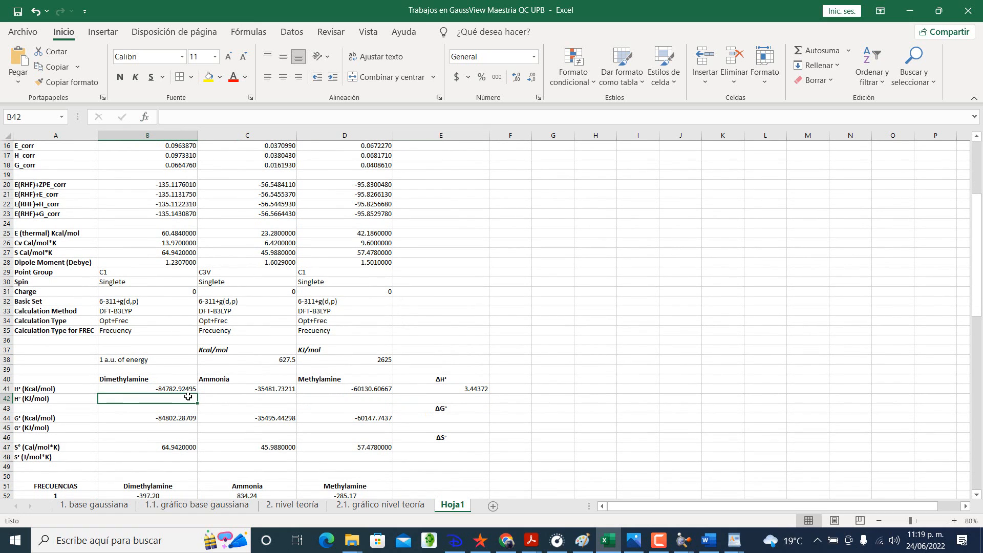
pyautogui.click(189, 390)
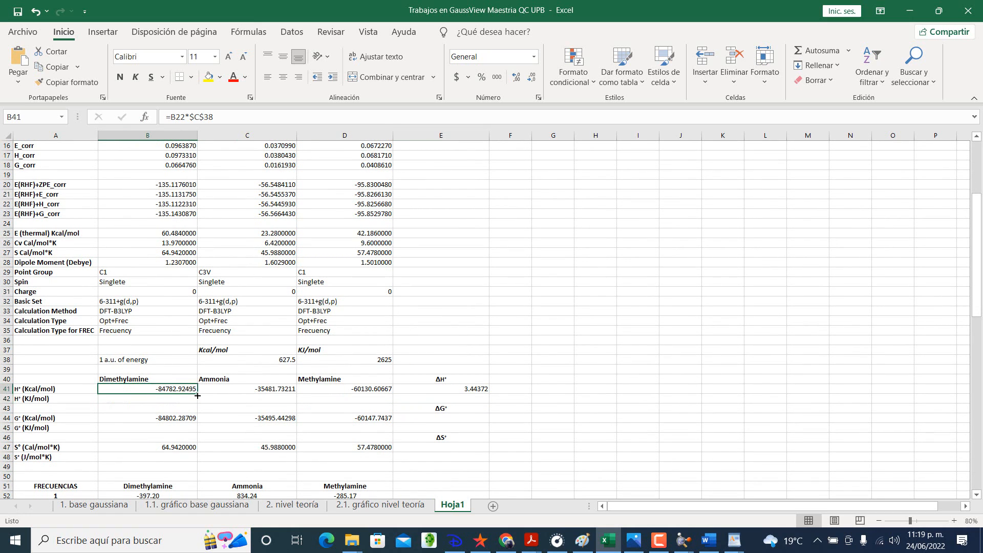
pyautogui.moveTo(197, 394); pyautogui.dragTo(184, 400)
pyautogui.doubleClick(184, 400)
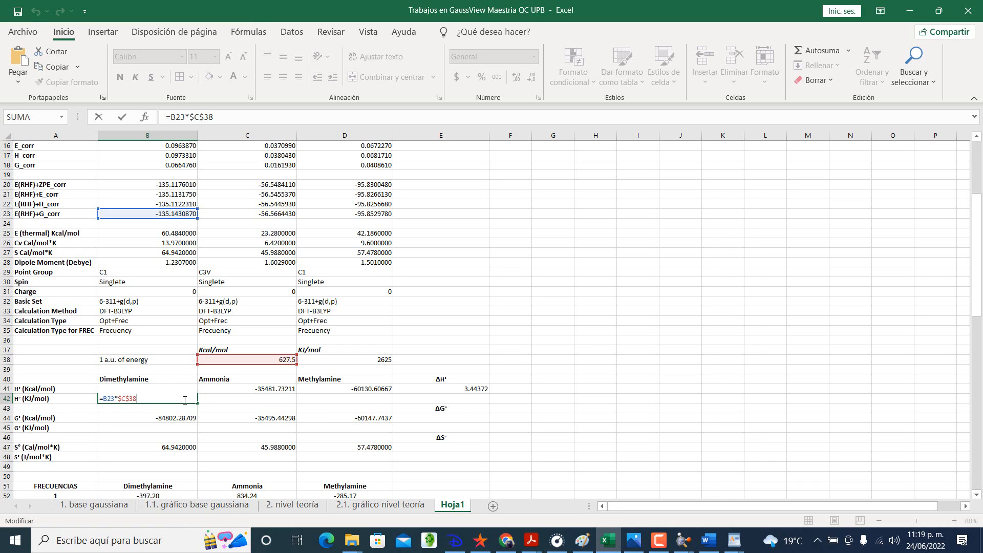
pyautogui.click(126, 398)
pyautogui.press('BackSpace')
pyautogui.write('D')
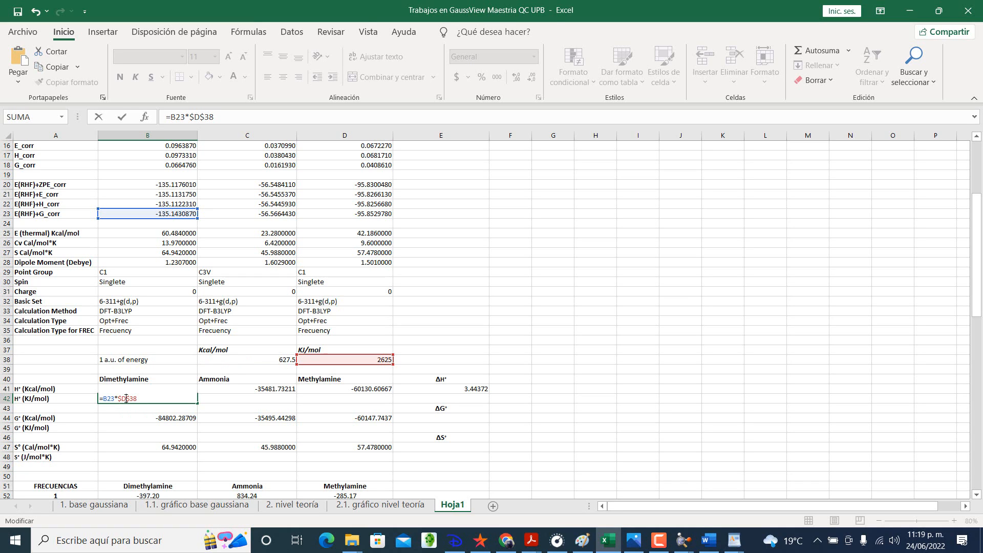
pyautogui.press('Return')
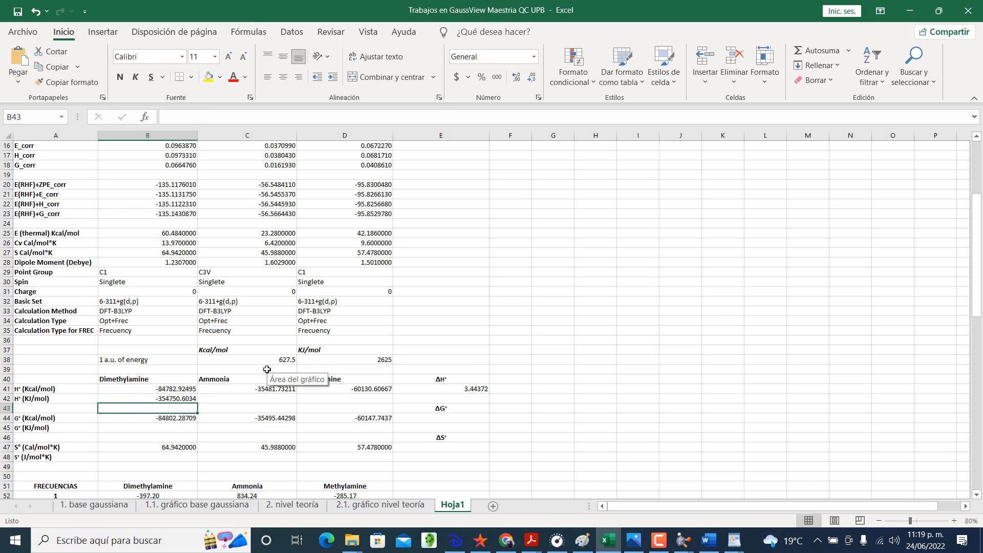
# Step: Fill the H° (KJ/mol) formula =B23*$D$38 from B42 across to C42:D42 and check the formula in D42
pyautogui.click(189, 398)
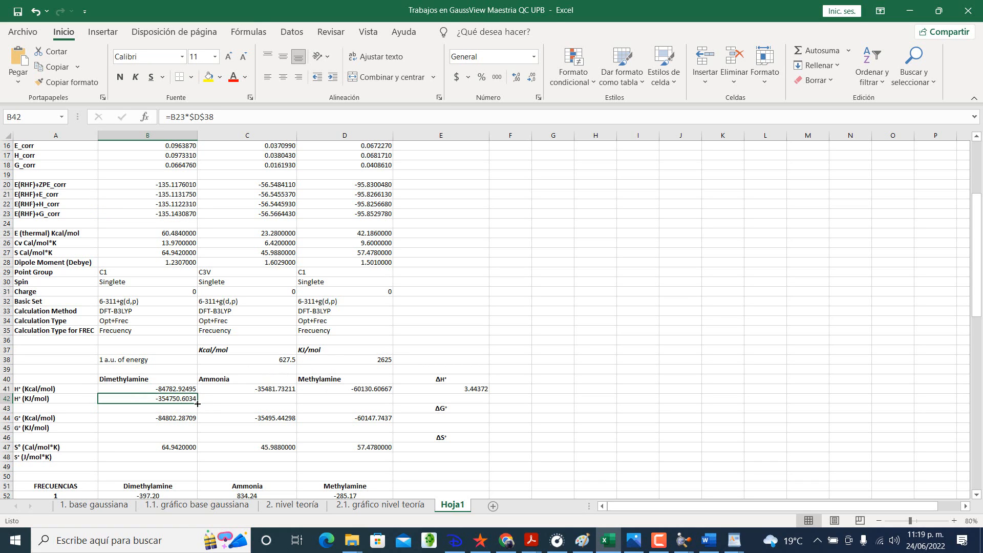
pyautogui.moveTo(195, 402); pyautogui.dragTo(361, 399)
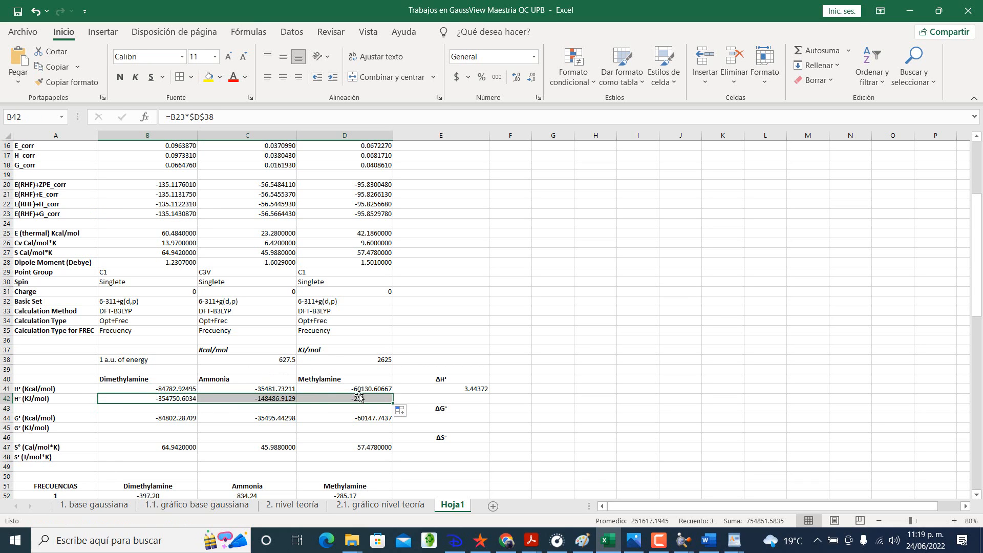
pyautogui.doubleClick(359, 394)
pyautogui.doubleClick(359, 399)
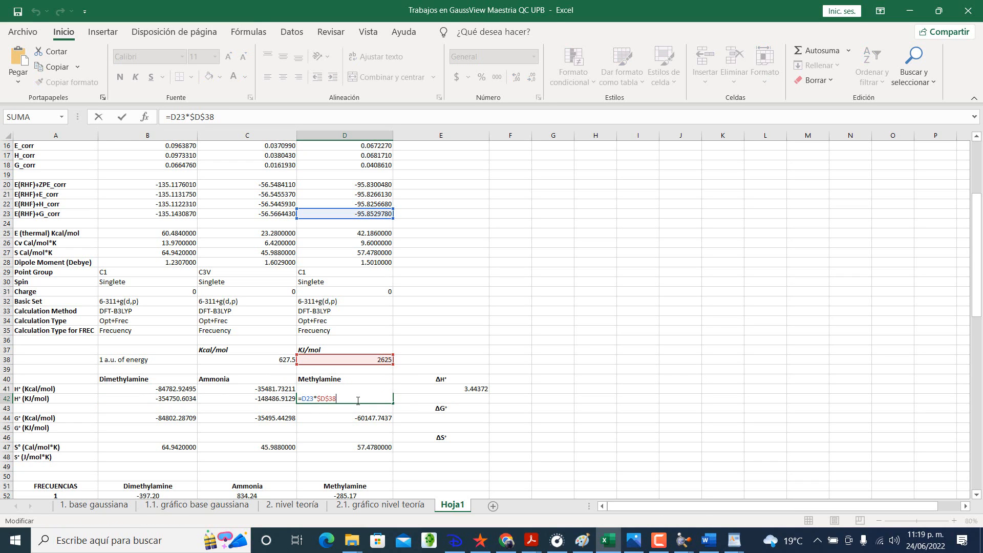
pyautogui.press('Return')
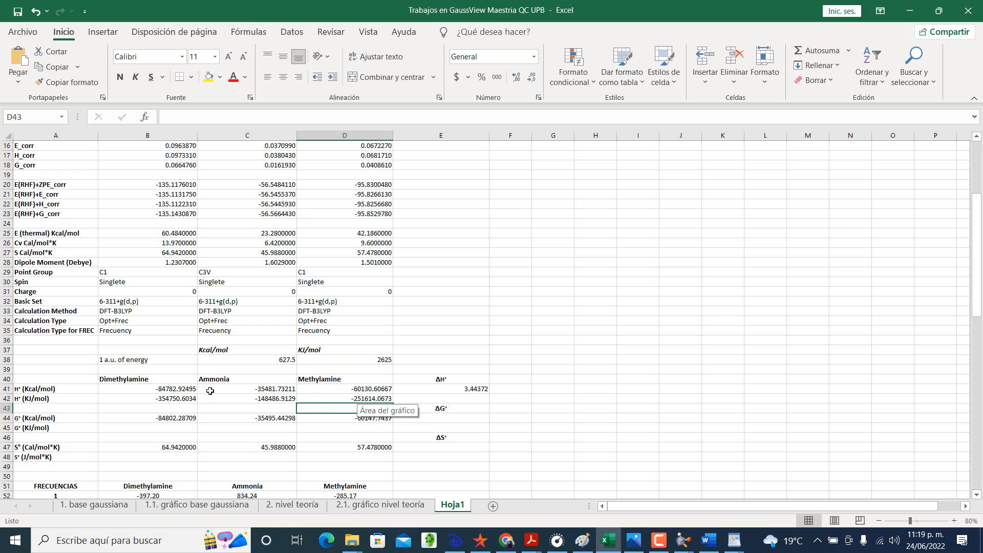
# Step: Correct the energy reference in cell B42 to the E(RHF)+H_corr cell B22, giving =B22*$D$38
pyautogui.doubleClick(172, 399)
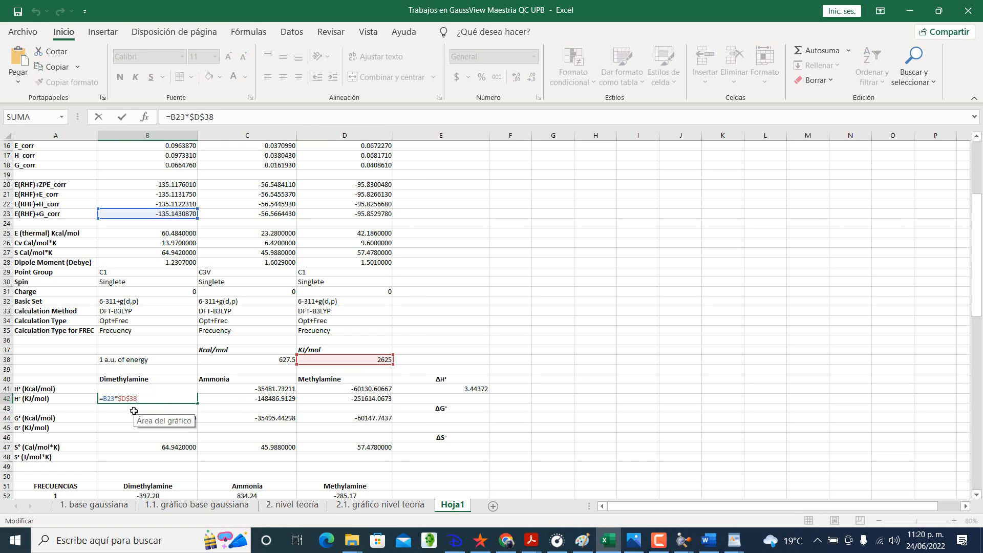
pyautogui.click(114, 398)
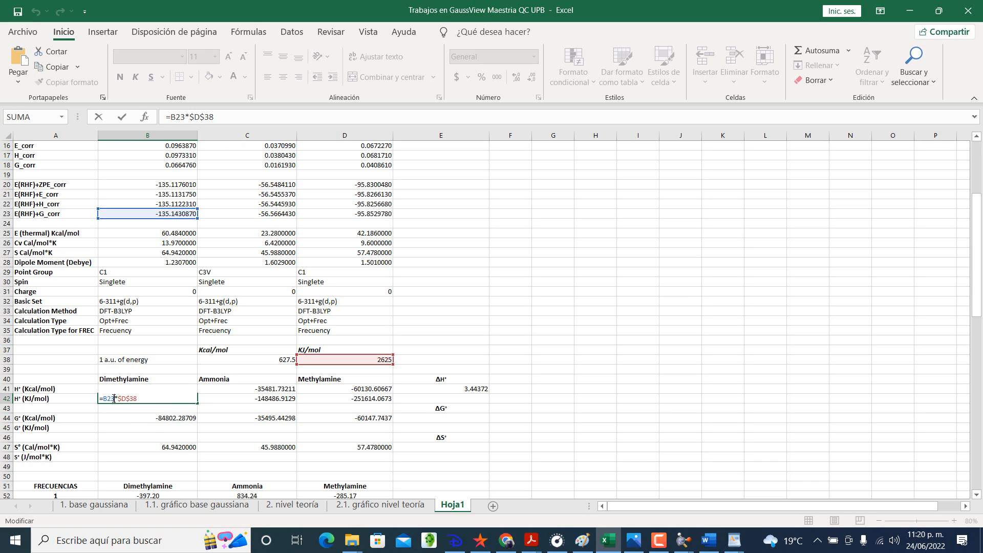
pyautogui.press('BackSpace')
pyautogui.press('Return')
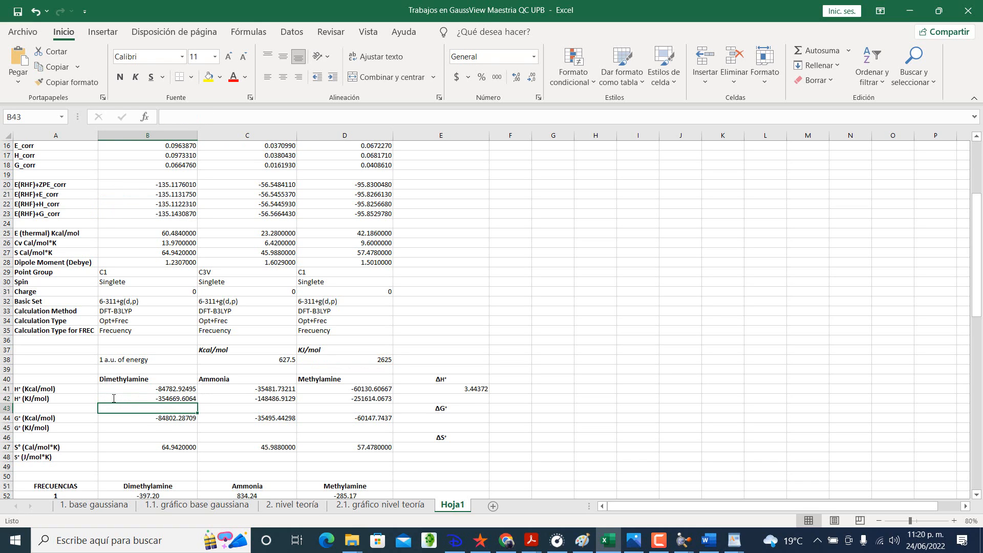
# Step: Refill C42:D42 with the corrected H° (KJ/mol) formula from B42 and check the formula in D42
pyautogui.click(161, 396)
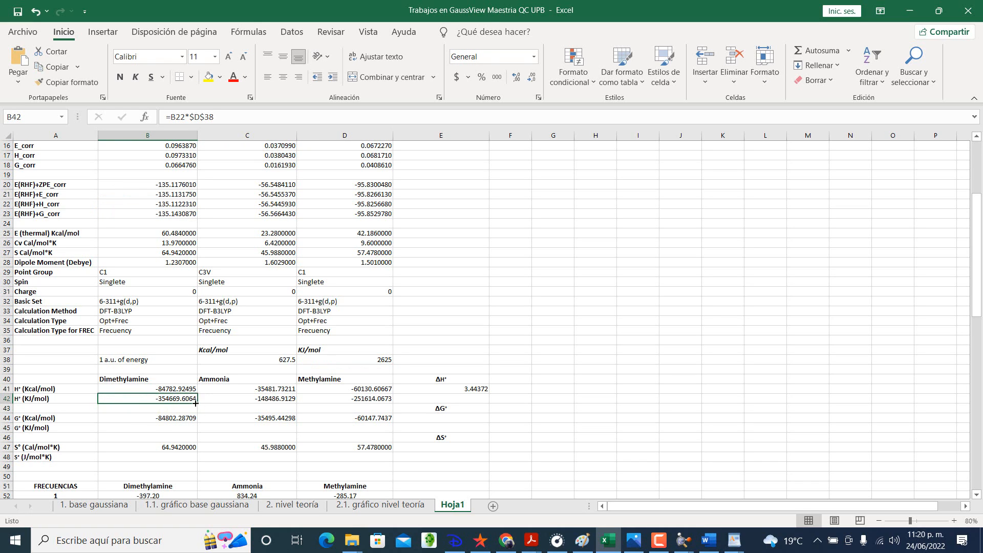
pyautogui.moveTo(197, 403); pyautogui.dragTo(371, 400)
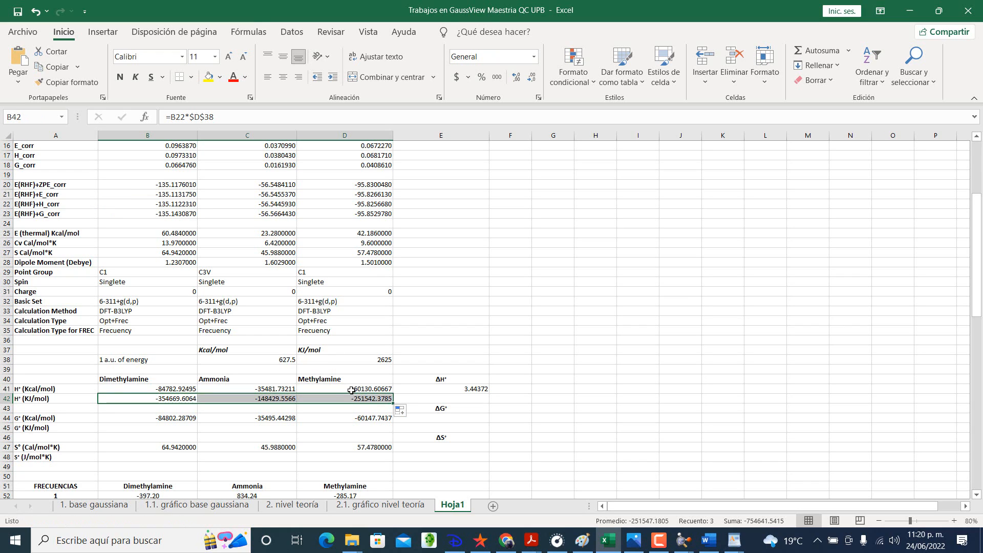
pyautogui.click(351, 389)
pyautogui.click(353, 400)
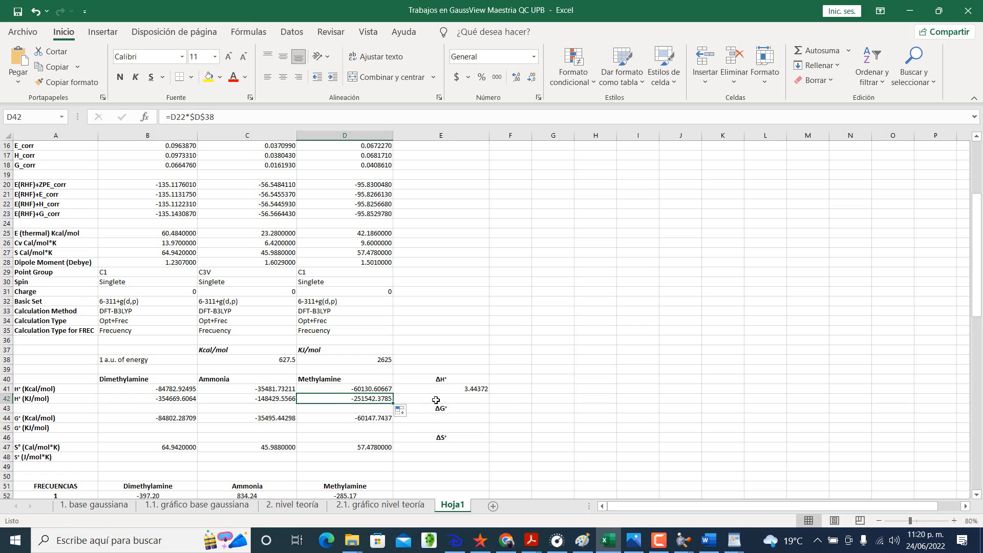
# Step: Check the ΔH° formula in E41, fill it down to E42 for the KJ/mol value, and check the references there
pyautogui.click(452, 386)
pyautogui.doubleClick(474, 387)
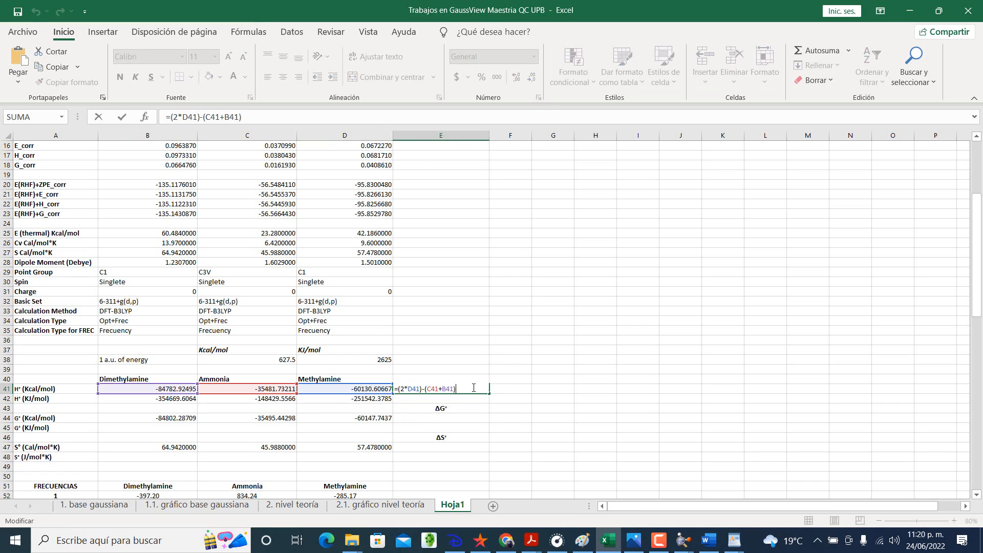
pyautogui.press('Return')
pyautogui.click(479, 389)
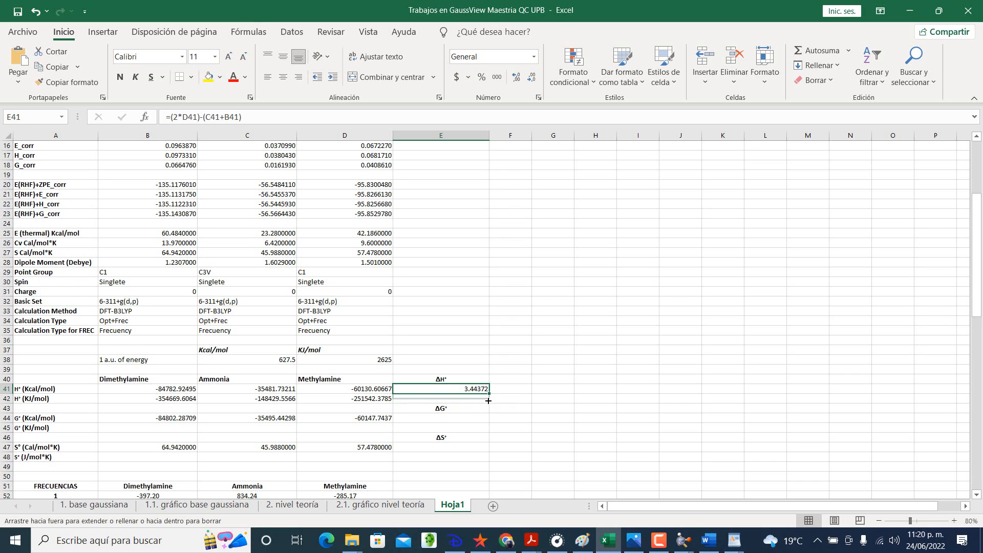
pyautogui.moveTo(488, 401); pyautogui.dragTo(481, 399)
pyautogui.doubleClick(480, 398)
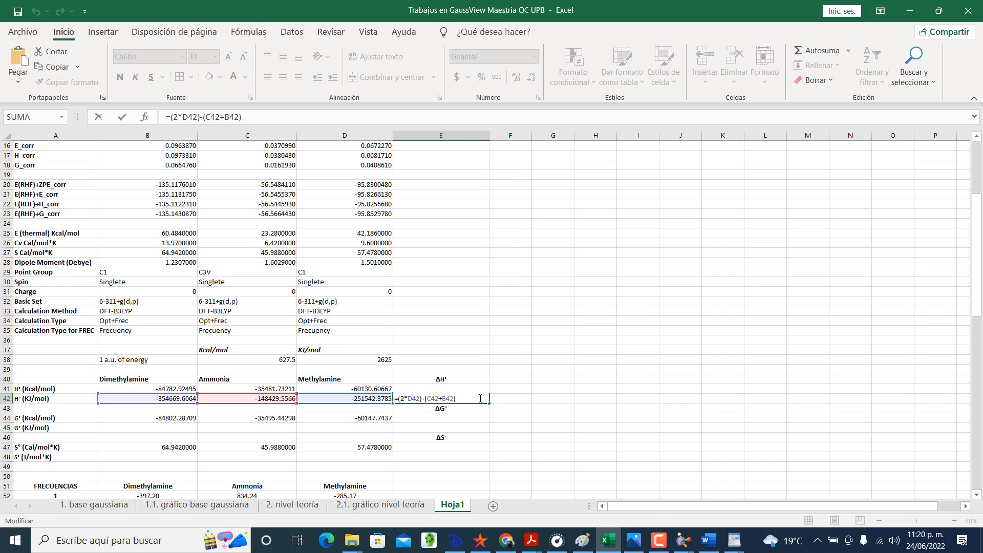
pyautogui.press('Return')
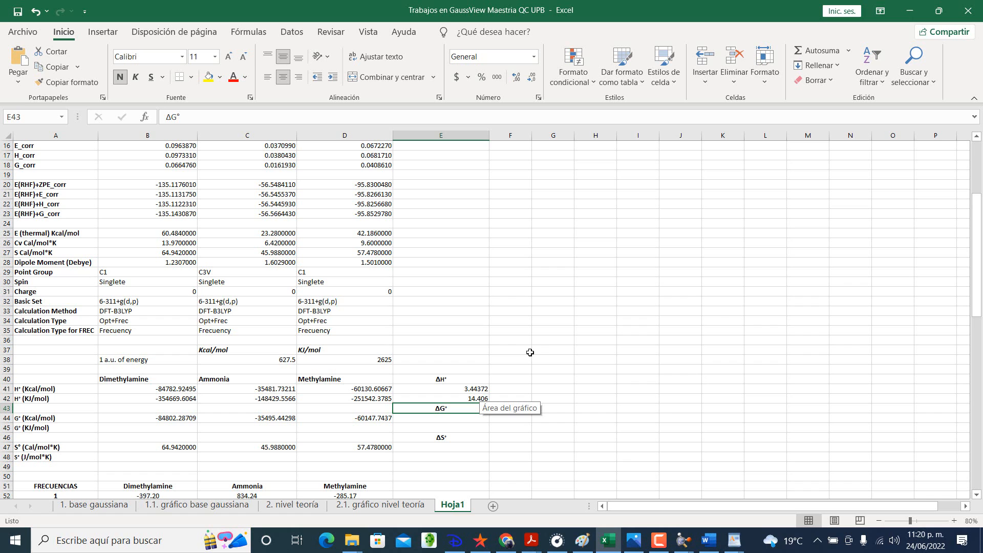
# Step: Format the ΔH° results in E41:E42 as numbers with 5 decimal places
pyautogui.moveTo(475, 391); pyautogui.dragTo(475, 398)
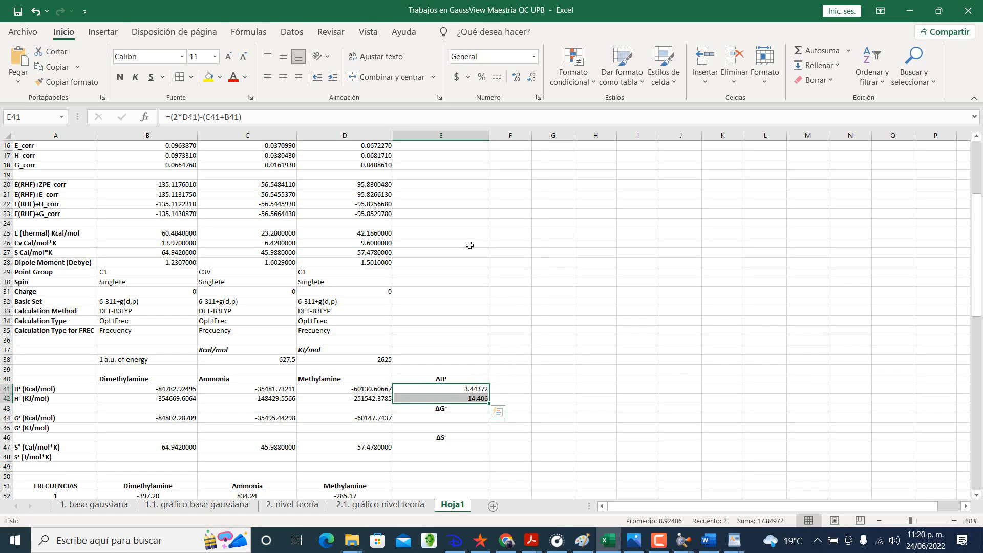
pyautogui.click(539, 97)
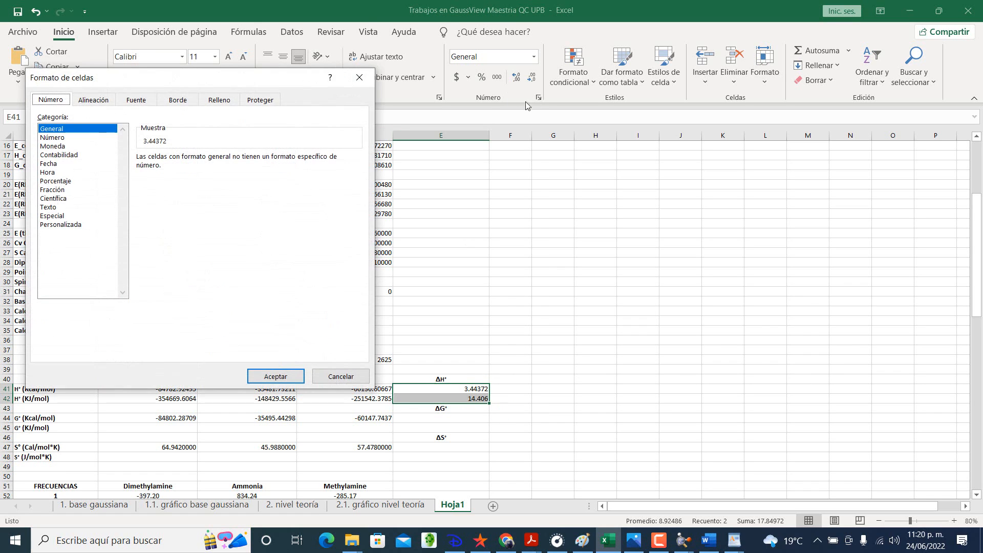
pyautogui.click(95, 138)
pyautogui.click(245, 155)
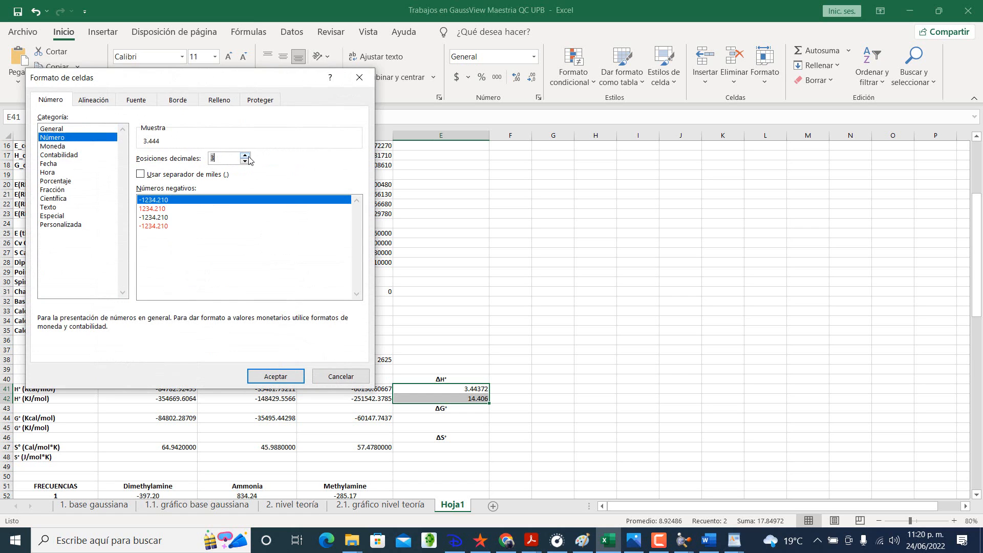
pyautogui.click(245, 156)
pyautogui.click(246, 155)
pyautogui.click(276, 376)
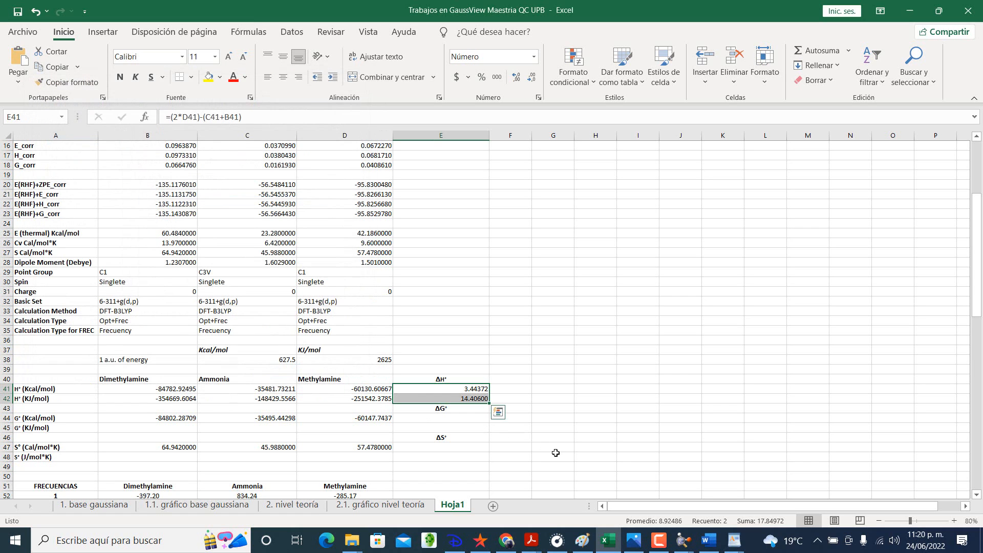
pyautogui.click(554, 447)
# Step: Format the empty ΔG° cells E44:E45 as numbers with 5 decimal places
pyautogui.click(474, 420)
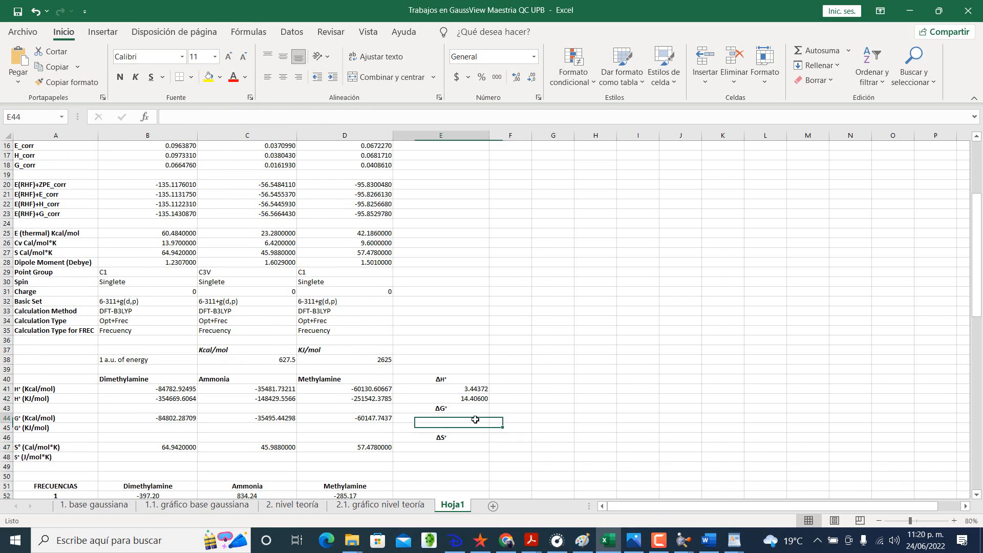
pyautogui.moveTo(474, 420); pyautogui.dragTo(469, 428)
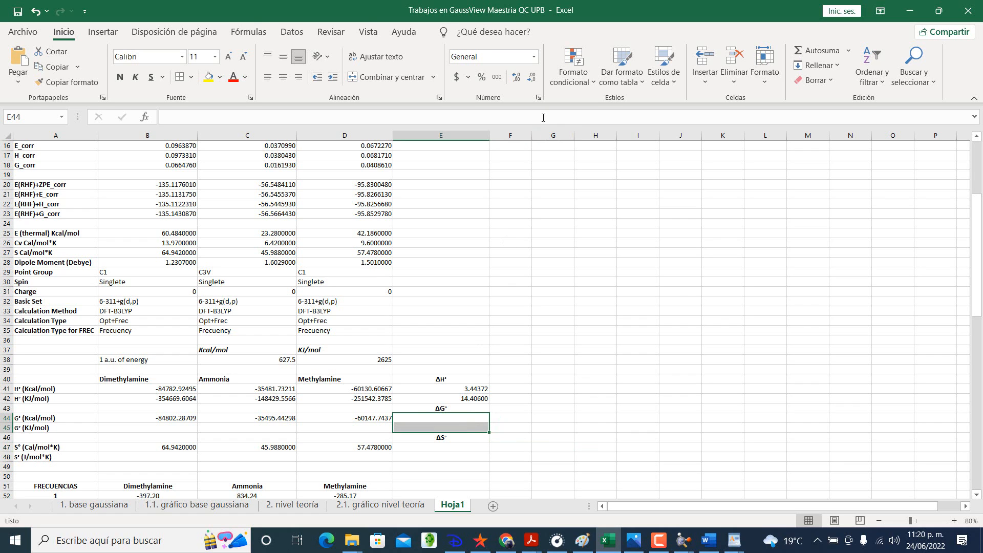
pyautogui.click(538, 97)
pyautogui.click(52, 137)
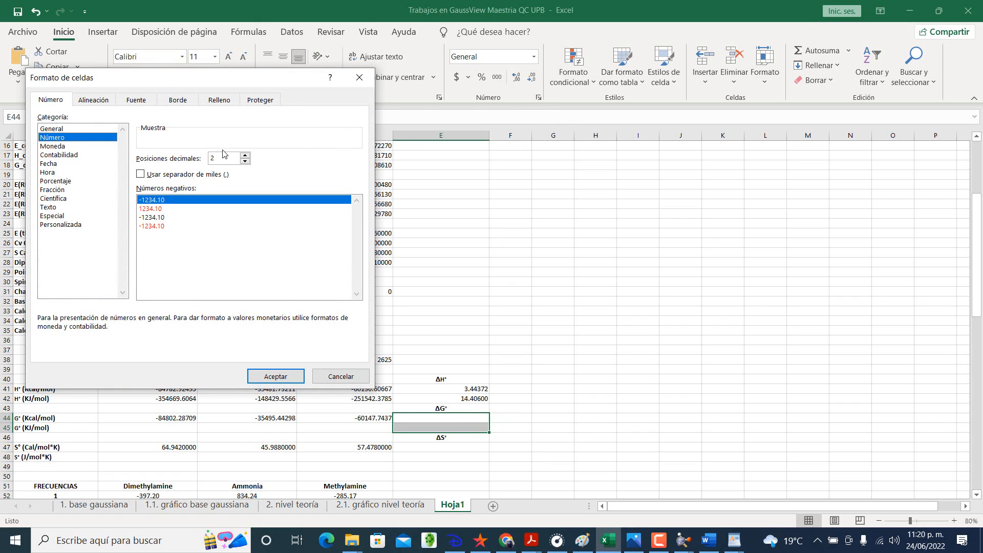
pyautogui.click(214, 158)
pyautogui.write('5')
pyautogui.click(275, 376)
# Step: Format the ΔS° cells E47:E48 as numbers and increase their decimal places
pyautogui.moveTo(425, 446); pyautogui.dragTo(426, 457)
pyautogui.click(538, 98)
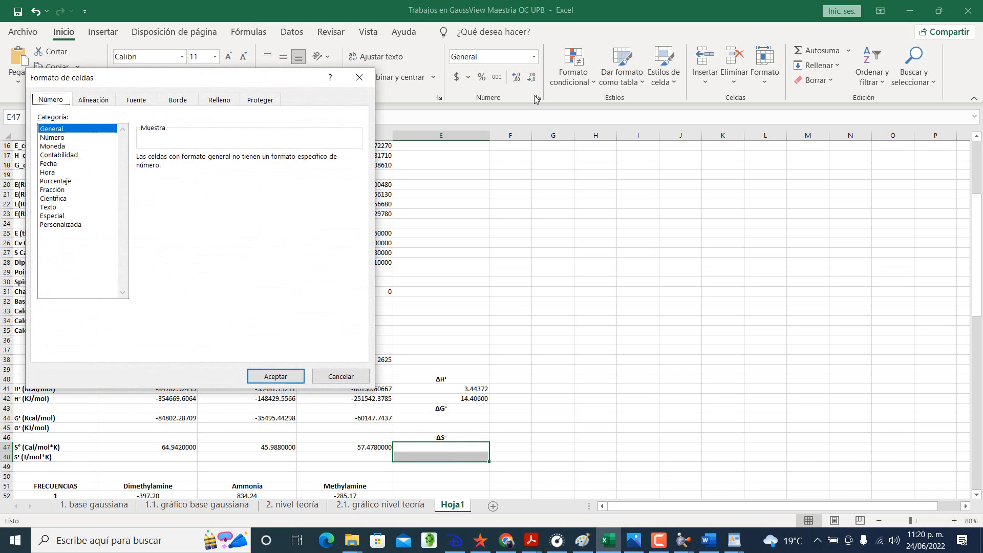
pyautogui.click(92, 137)
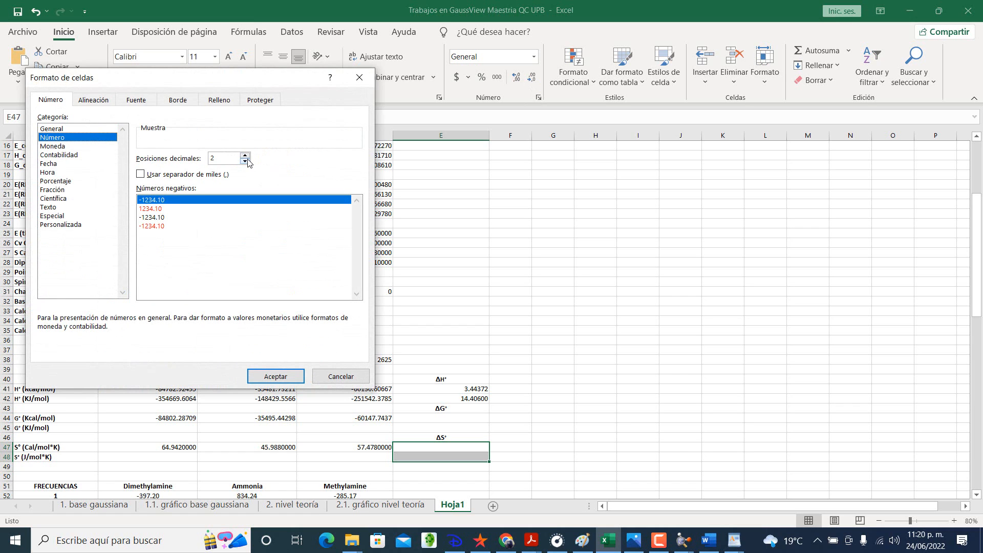
pyautogui.click(246, 155)
pyautogui.click(246, 155)
pyautogui.click(246, 155)
pyautogui.click(275, 376)
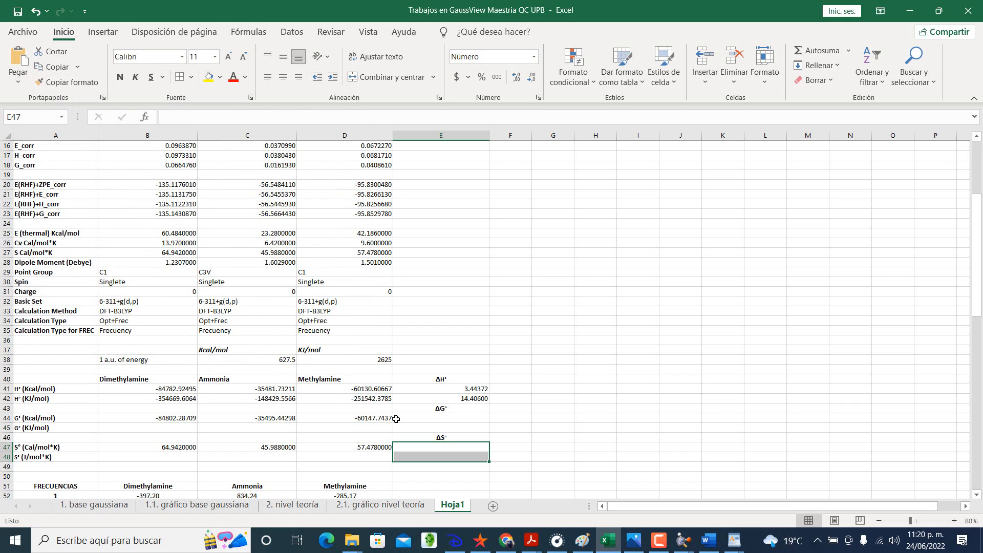
# Step: Copy the G° formula from B44 down to B45 and correct it to =B23*$D$38 for KJ/mol
pyautogui.click(397, 419)
pyautogui.click(193, 418)
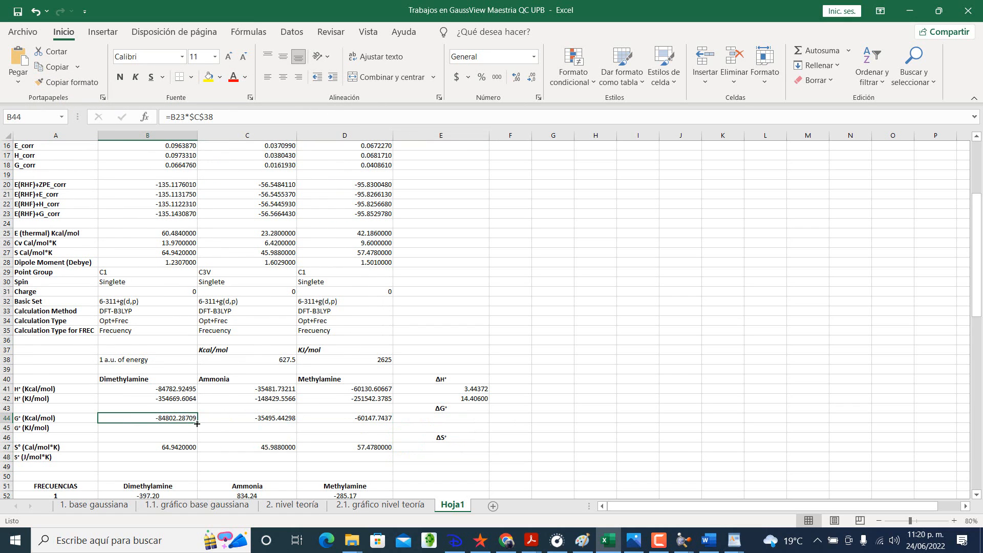
pyautogui.moveTo(198, 424); pyautogui.dragTo(195, 431)
pyautogui.doubleClick(178, 427)
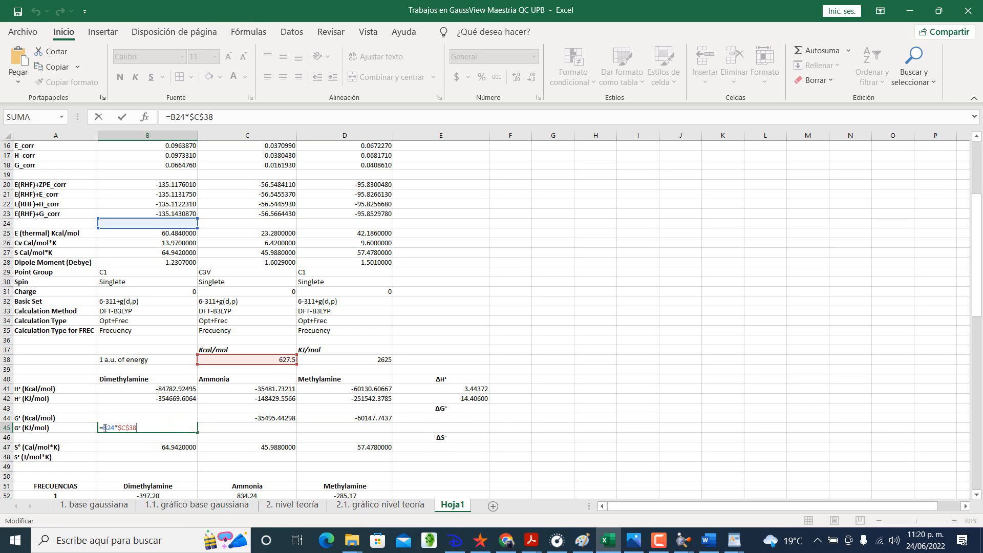
pyautogui.press('BackSpace')
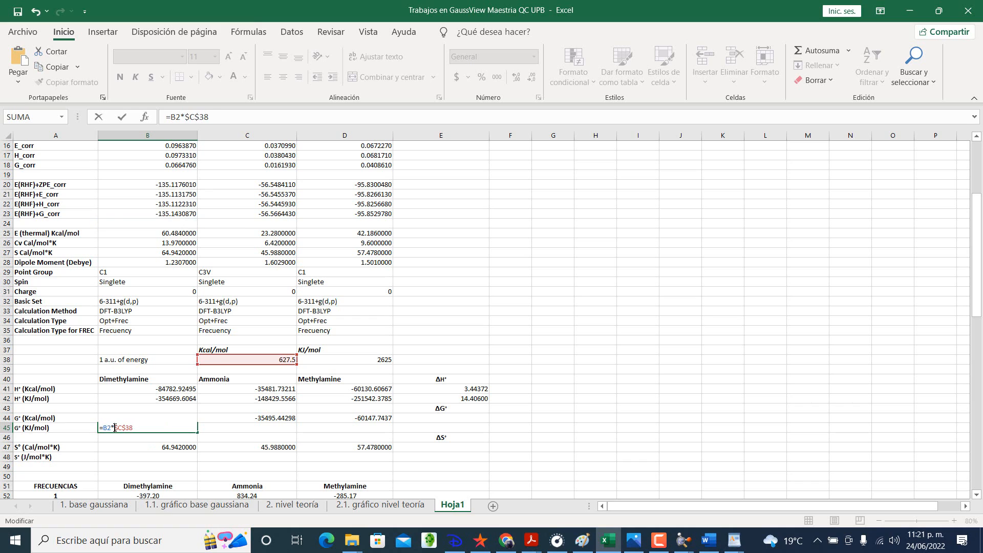
pyautogui.write('3')
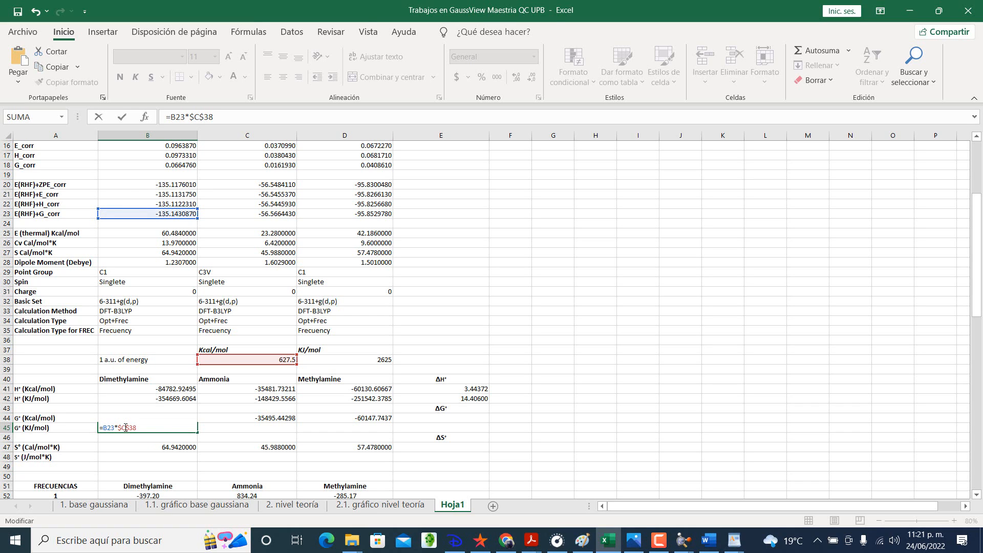
pyautogui.press('BackSpace')
pyautogui.write('D')
pyautogui.press('Return')
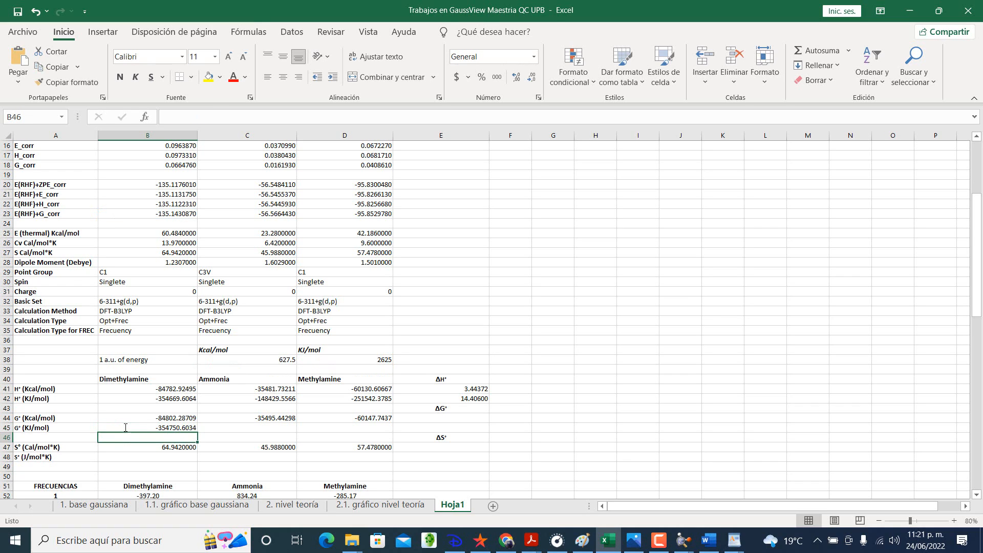
# Step: Fill the G° (KJ/mol) formula from B45 across to C45:D45
pyautogui.click(172, 429)
pyautogui.moveTo(196, 433); pyautogui.dragTo(369, 432)
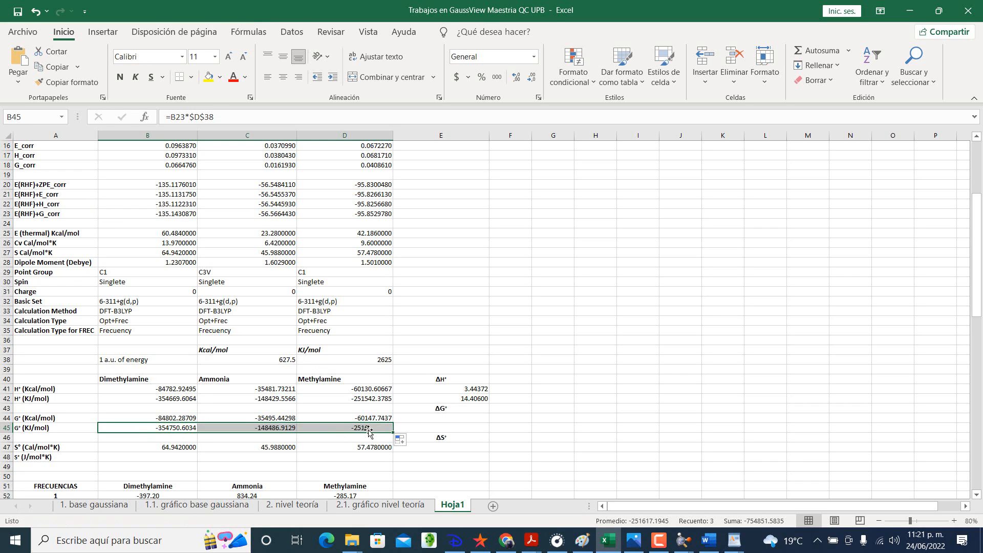
pyautogui.click(417, 417)
# Step: Review the ΔH° formulas in E42 and E41 and the cells they reference
pyautogui.click(467, 399)
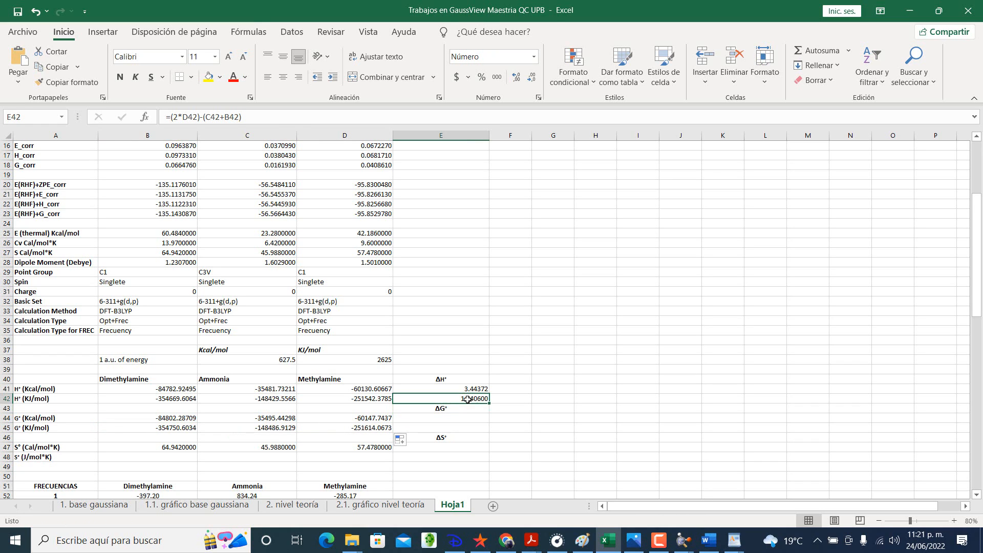
pyautogui.click(471, 389)
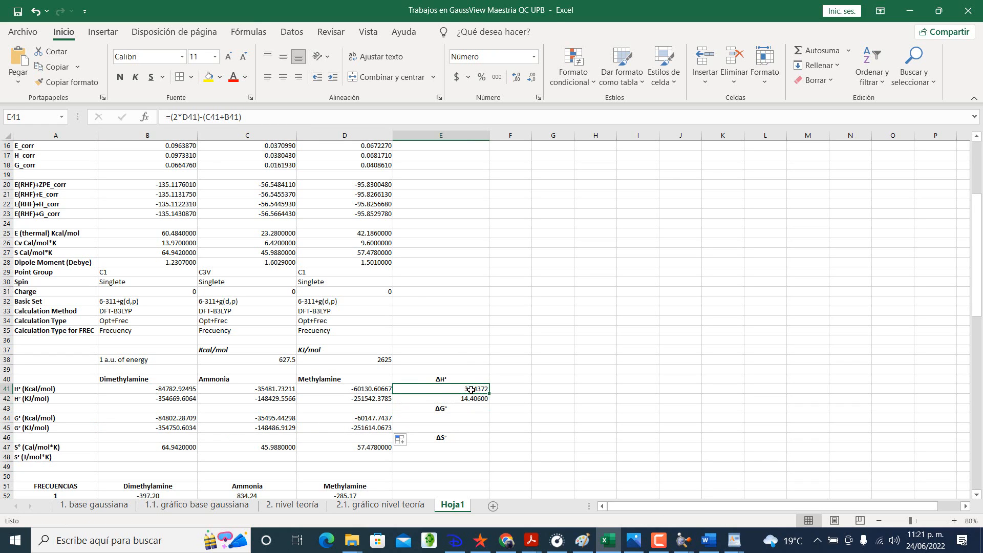
pyautogui.click(260, 118)
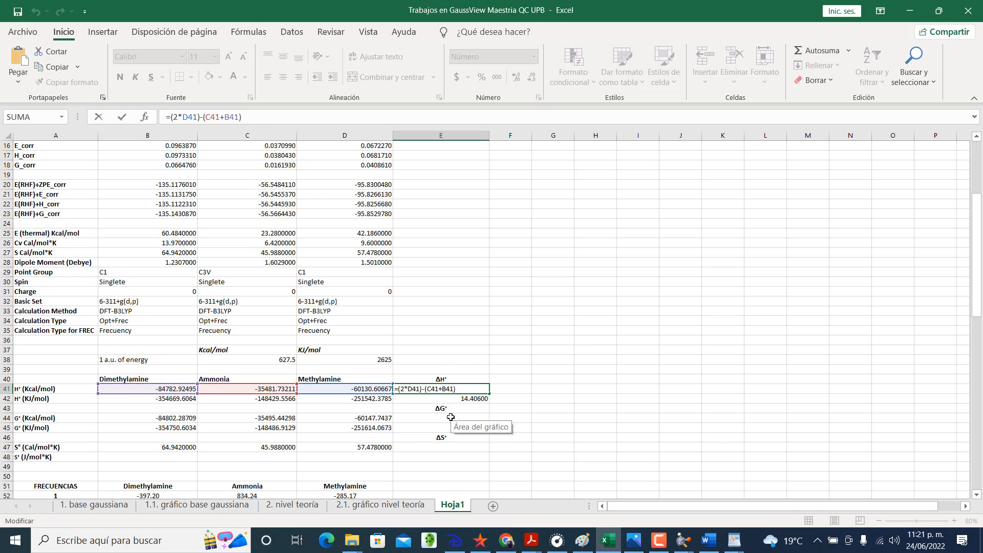
pyautogui.press('Return')
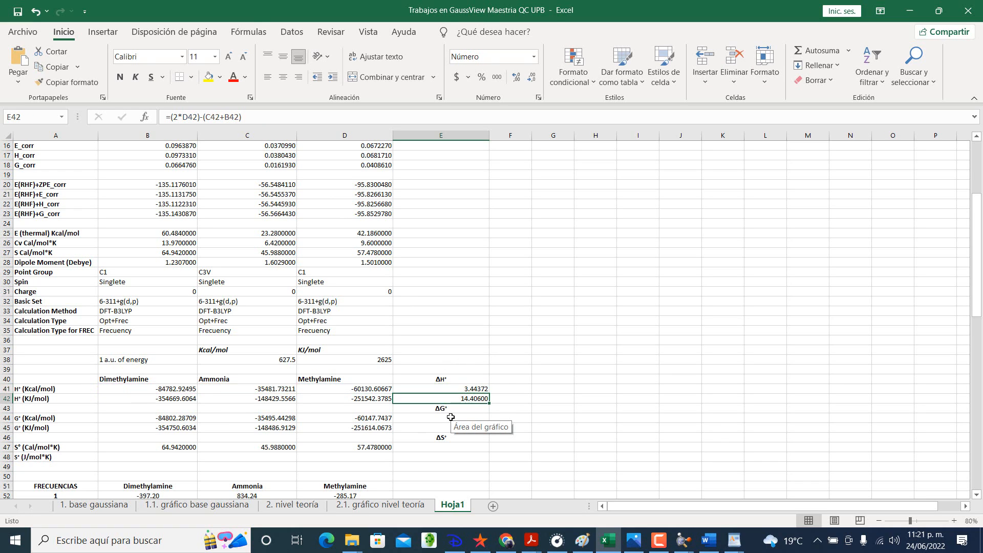
pyautogui.click(450, 417)
pyautogui.write('=')
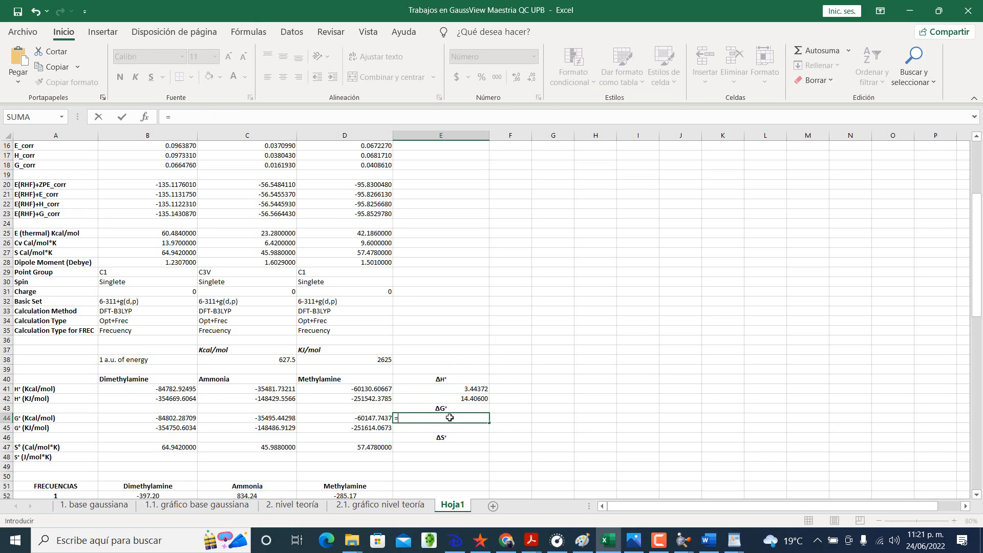
pyautogui.press('F9')
pyautogui.press('Return')
# Step: Switch to the Thermochemistry in Gaussian PDF in Adobe Acrobat Reader and highlight the factor * 627.5095 in the ΔG° equation
pyautogui.hotkey('alt', 'Tab')
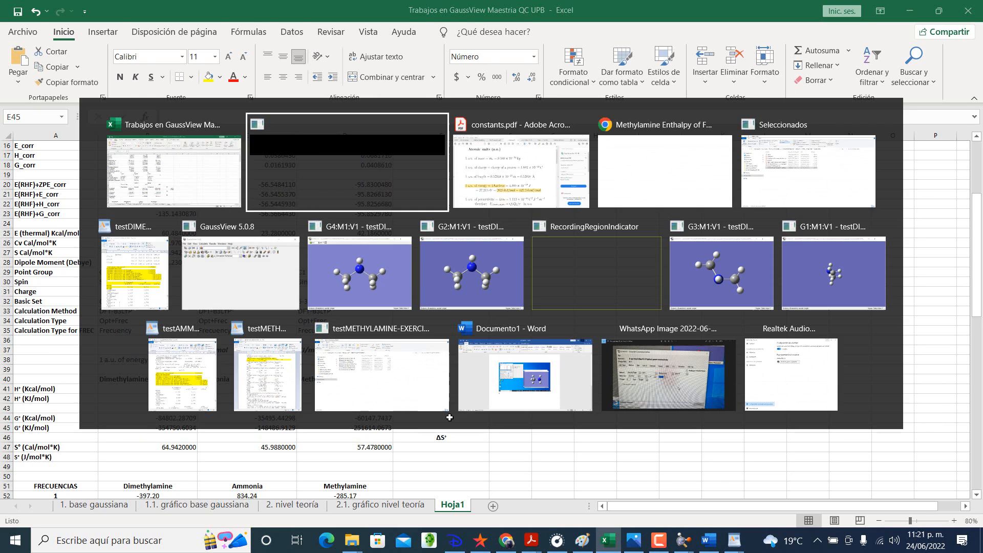
pyautogui.hotkey('alt', 'Tab')
pyautogui.click(758, 40)
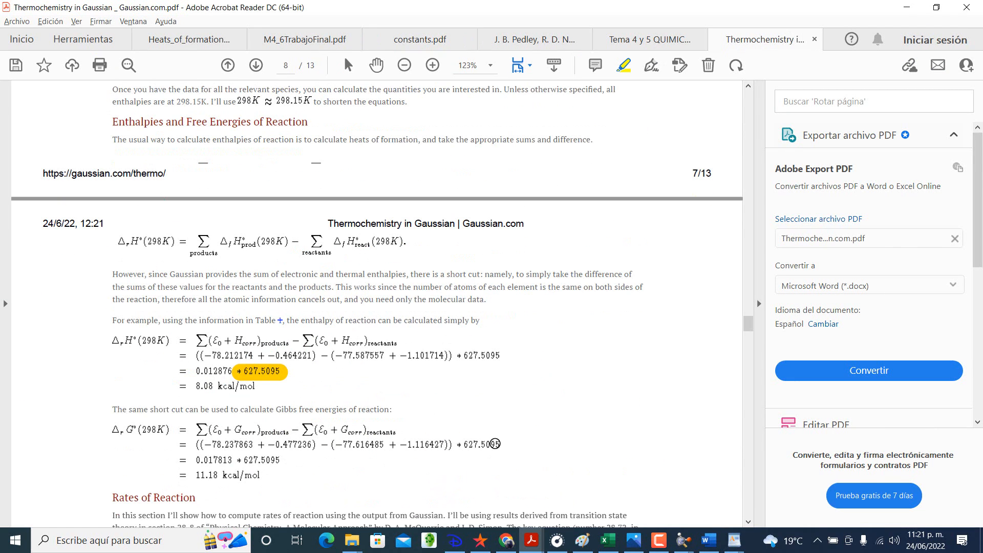
pyautogui.moveTo(504, 443); pyautogui.dragTo(468, 445)
# Step: Highlight the ε0 + Gcorr row in Table 1 and return to the ΔG° reaction equation
pyautogui.scroll(2, 401, 411)
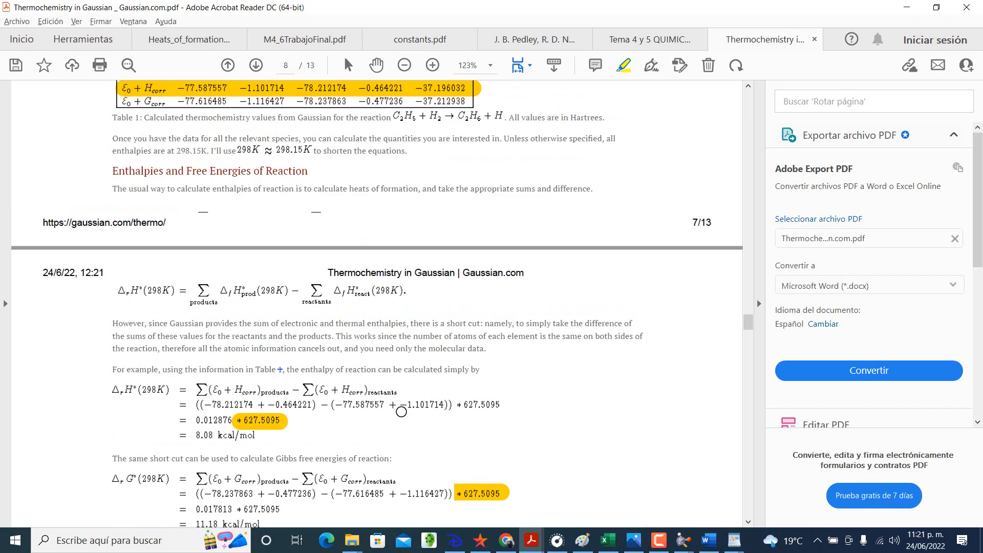
pyautogui.scroll(1, 401, 412)
pyautogui.moveTo(122, 125); pyautogui.dragTo(471, 126)
pyautogui.scroll(1, 452, 164)
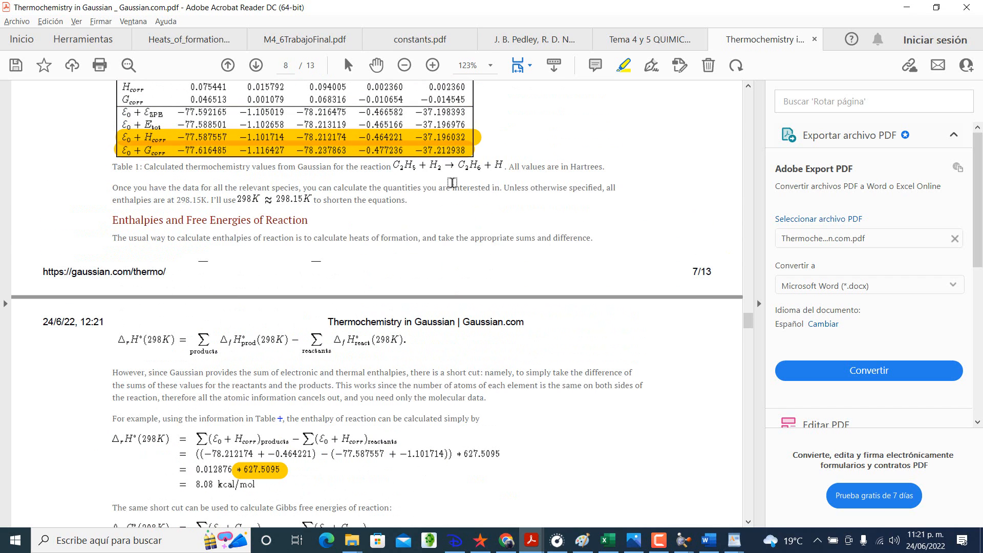
pyautogui.scroll(1, 283, 162)
pyautogui.scroll(-7, 283, 161)
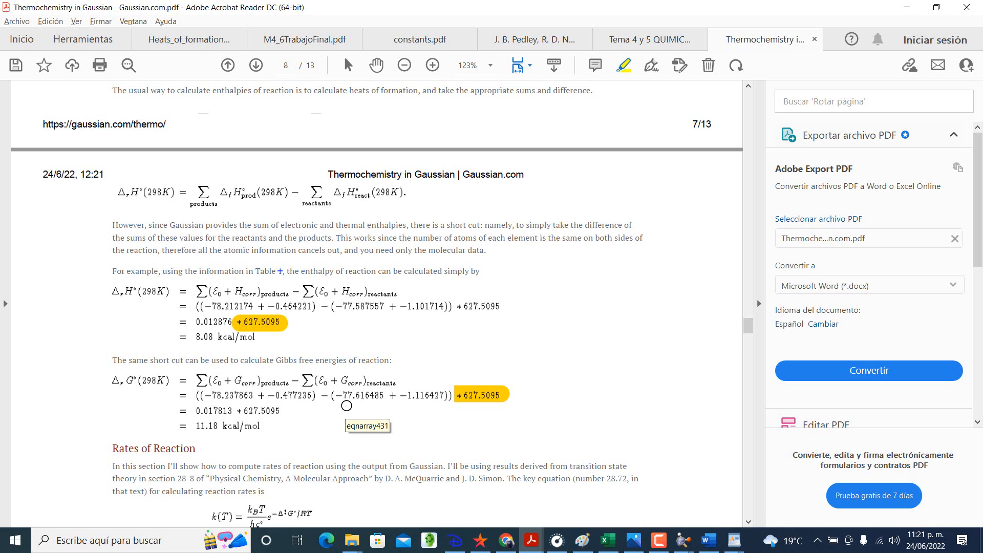
# Step: Switch back to the Excel workbook and enter the ΔG° (Kcal/mol) formula =(2*D44)-(C44+B44) in E44
pyautogui.hotkey('alt', 'Tab')
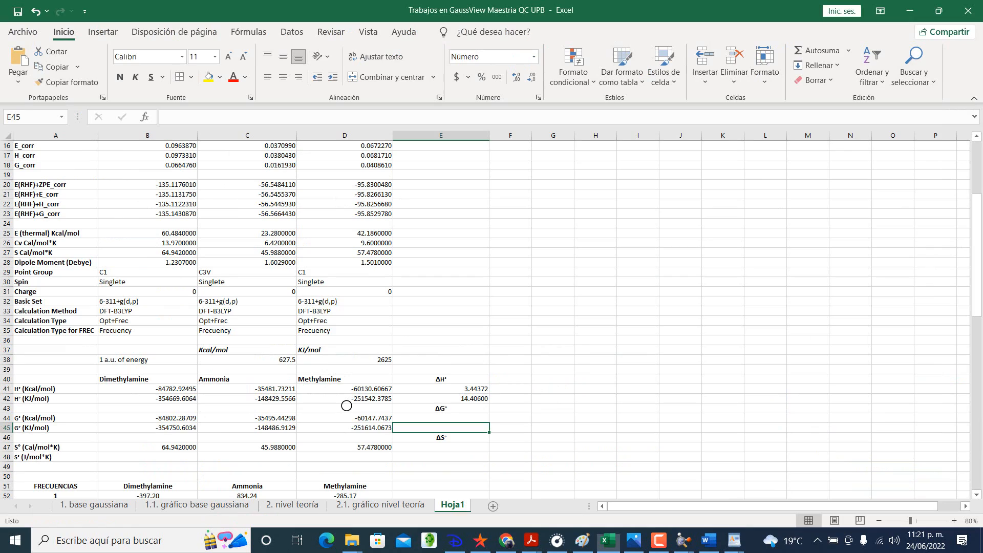
pyautogui.doubleClick(460, 419)
pyautogui.write('=')
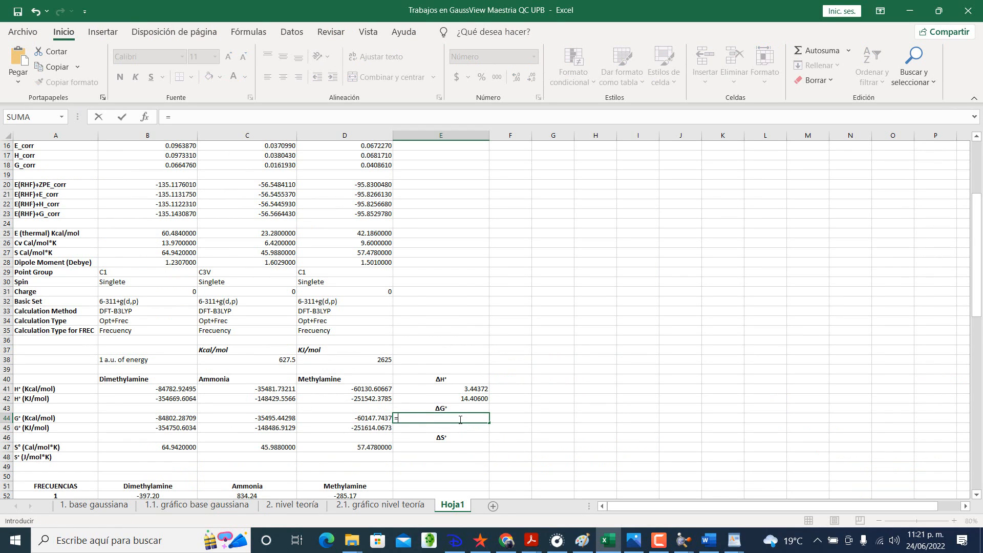
pyautogui.write('2*')
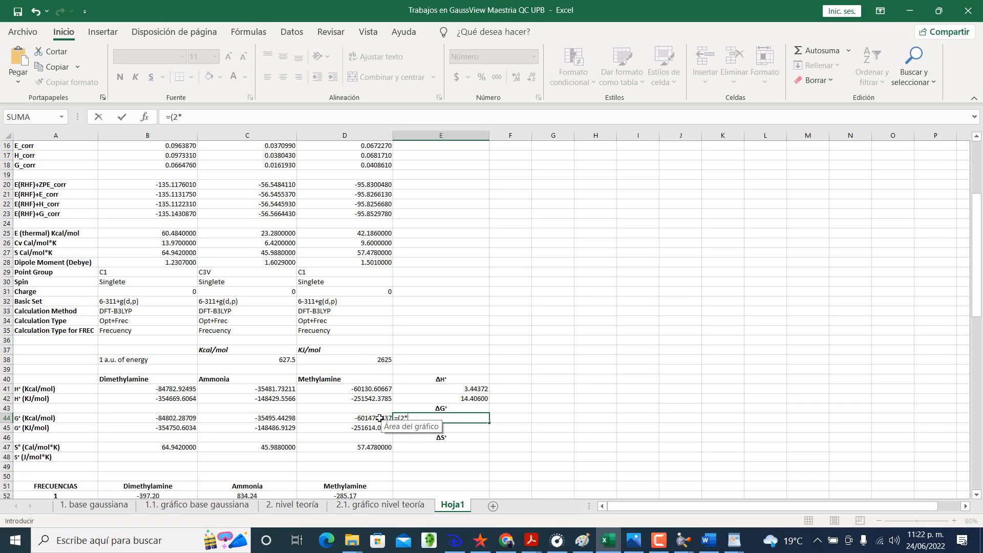
pyautogui.click(379, 419)
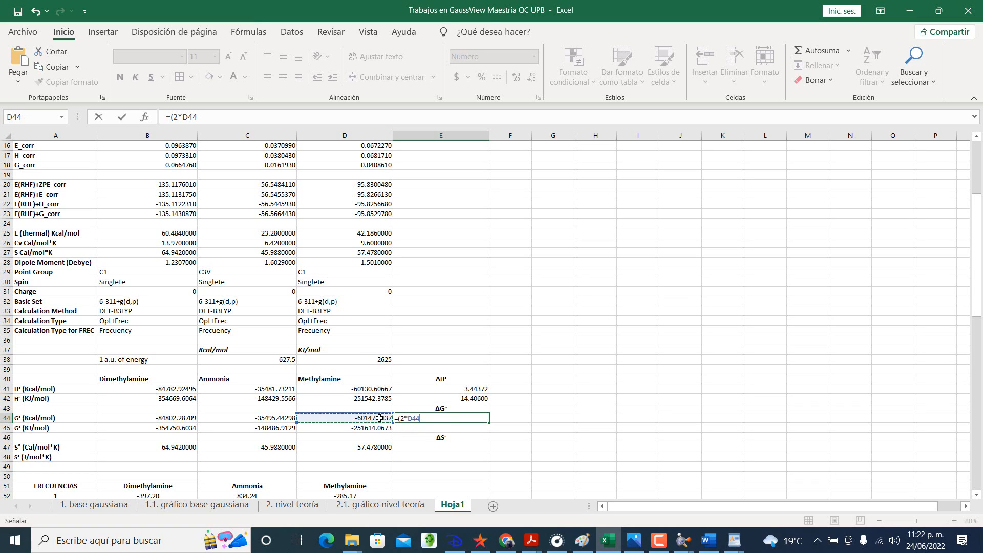
pyautogui.write(')-(')
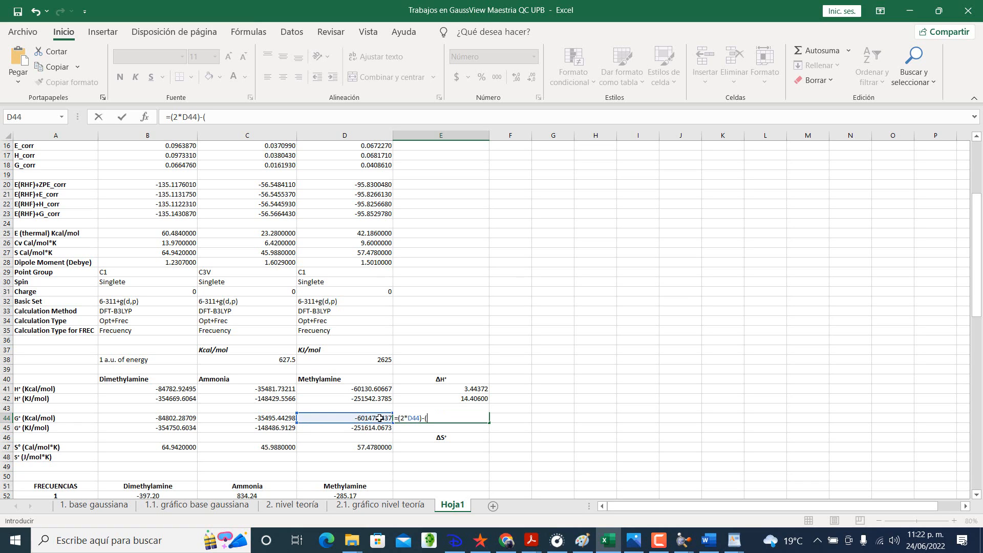
pyautogui.click(258, 419)
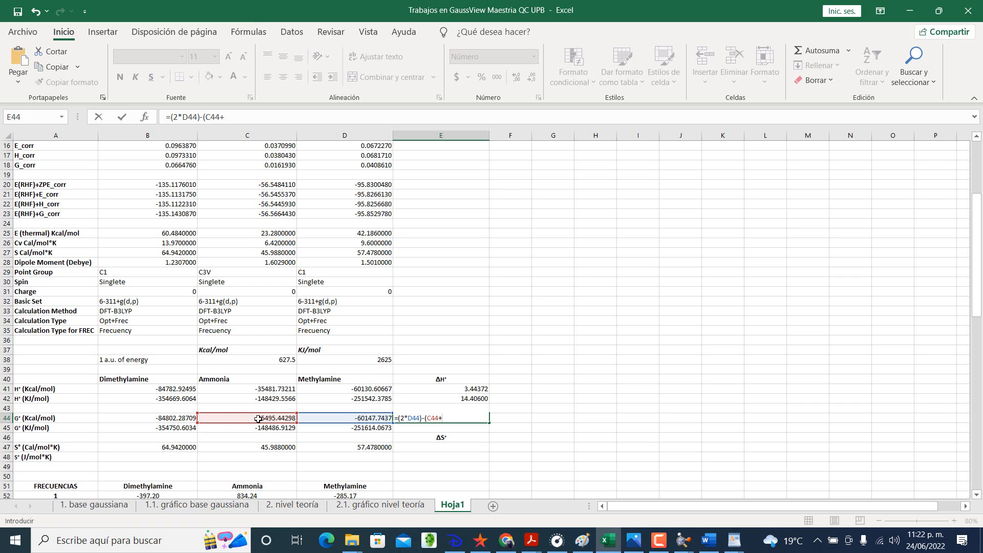
pyautogui.write('+')
pyautogui.click(189, 418)
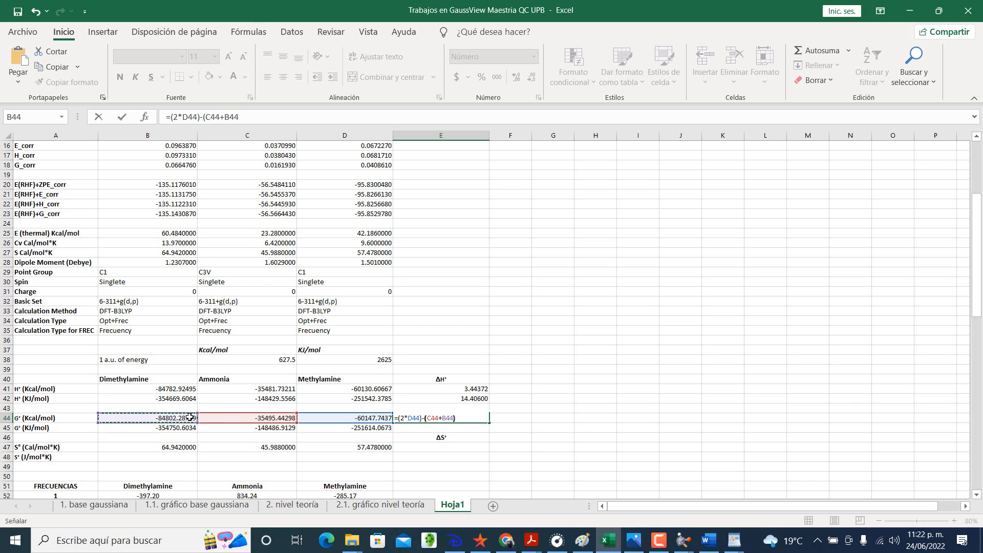
pyautogui.write(')')
pyautogui.press('Return')
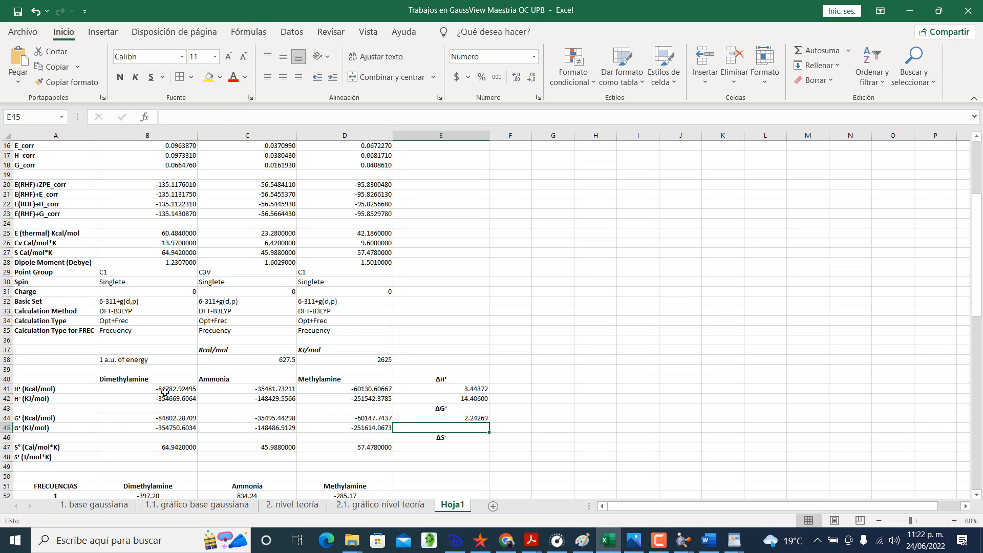
# Step: Copy the ΔG° formula from E44 down to E45 for KJ/mol and check its cell references
pyautogui.click(447, 417)
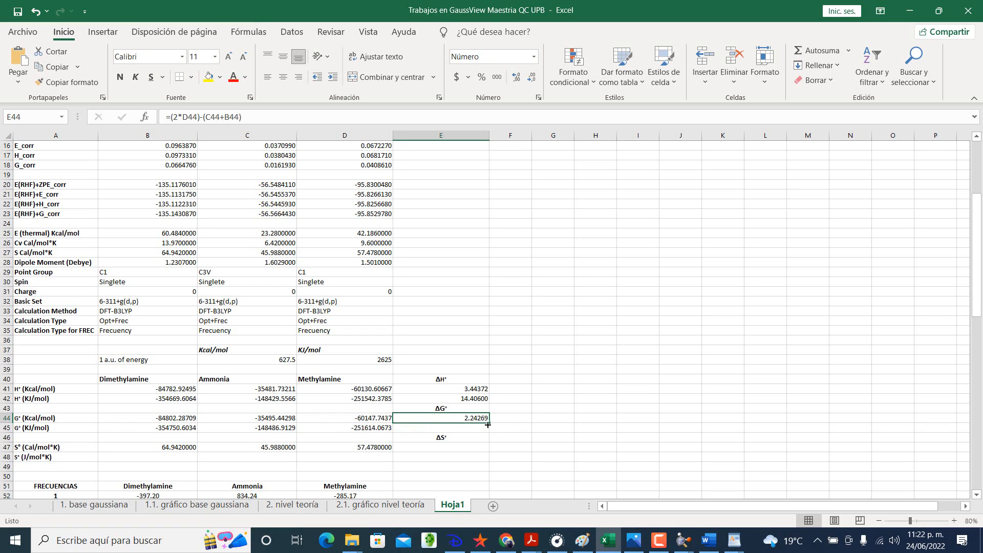
pyautogui.moveTo(487, 425); pyautogui.dragTo(483, 434)
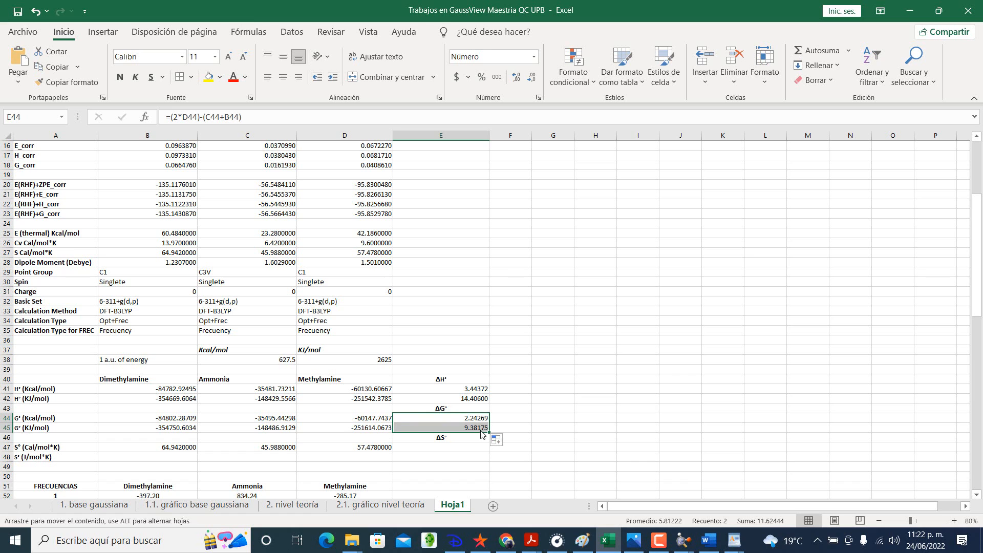
pyautogui.click(480, 430)
pyautogui.doubleClick(481, 429)
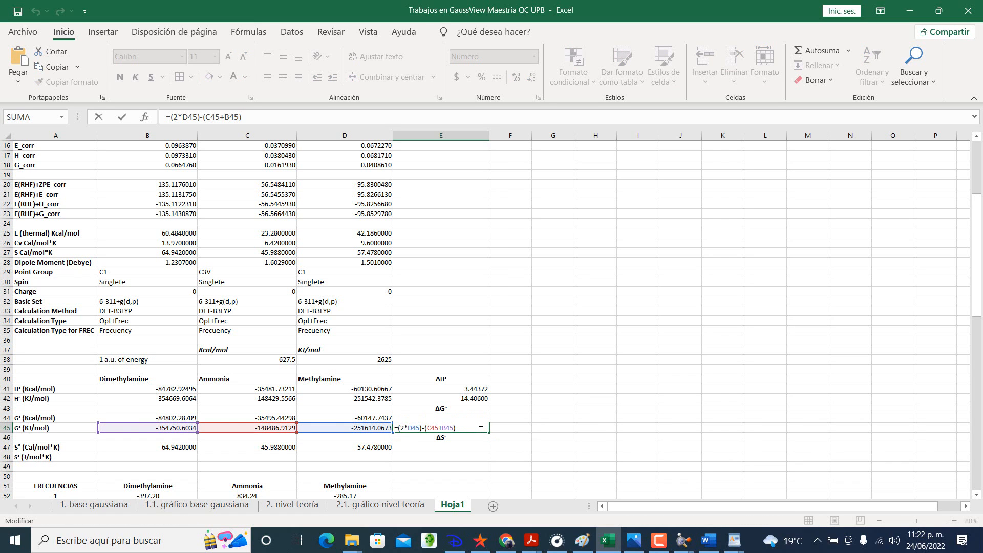
pyautogui.press('Return')
# Step: Enter the method label DFT-B3LYP in E39 above the ΔH° heading and center it
pyautogui.scroll(-1, 478, 432)
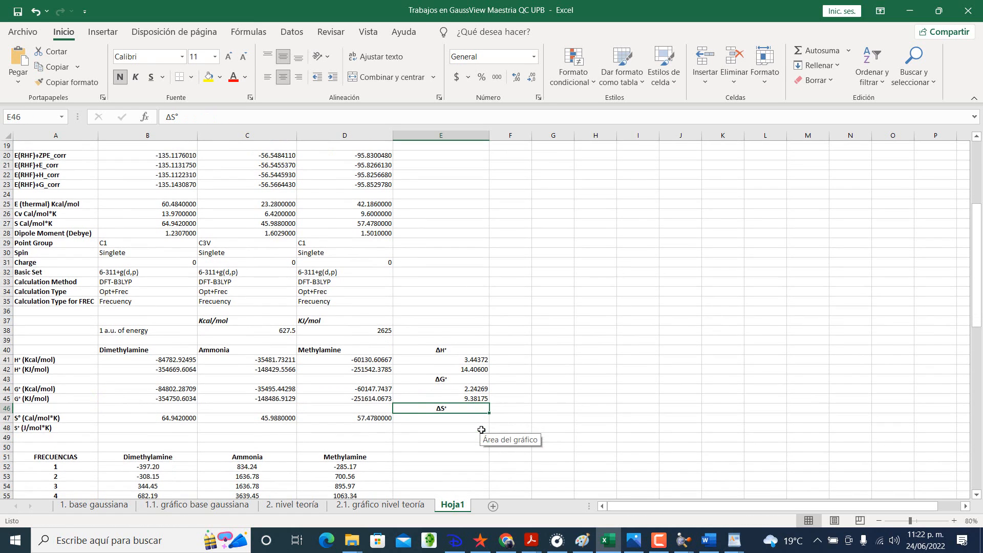
pyautogui.click(455, 341)
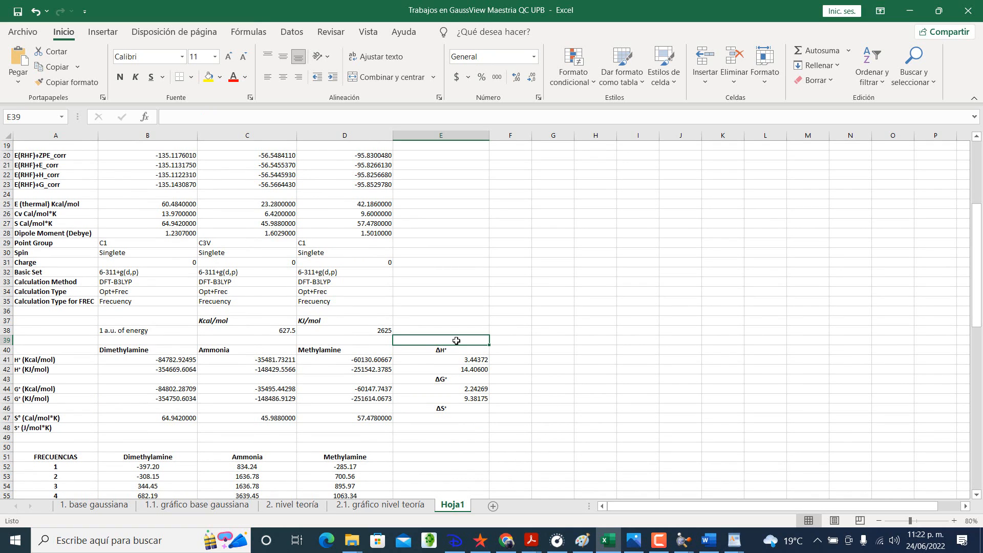
pyautogui.write('DFT-B3LYP')
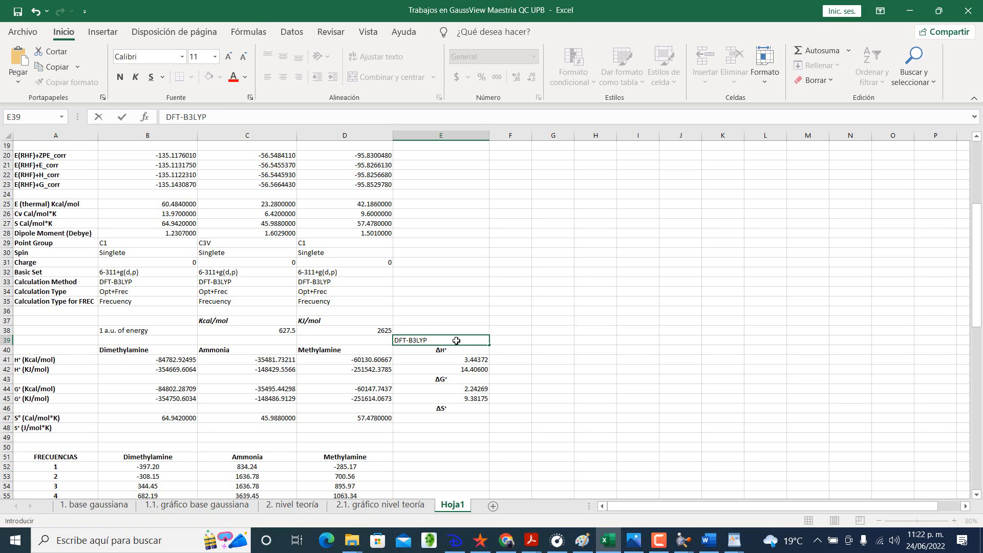
pyautogui.press('Return')
pyautogui.click(449, 340)
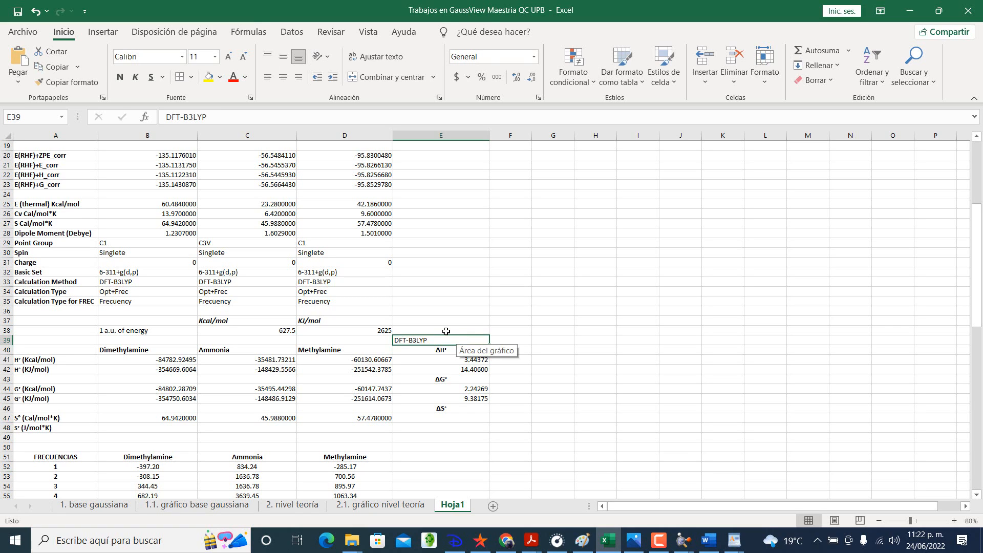
pyautogui.click(446, 331)
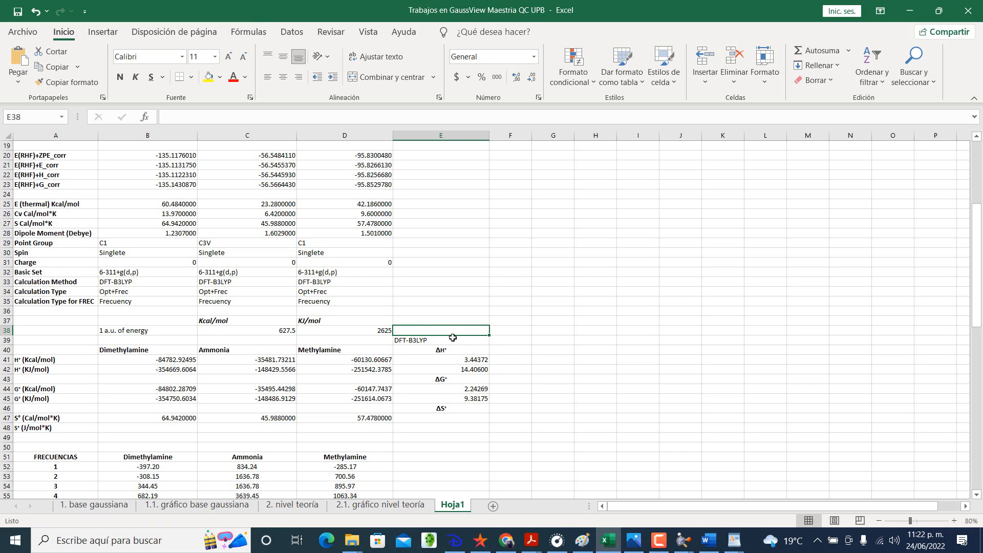
pyautogui.doubleClick(453, 339)
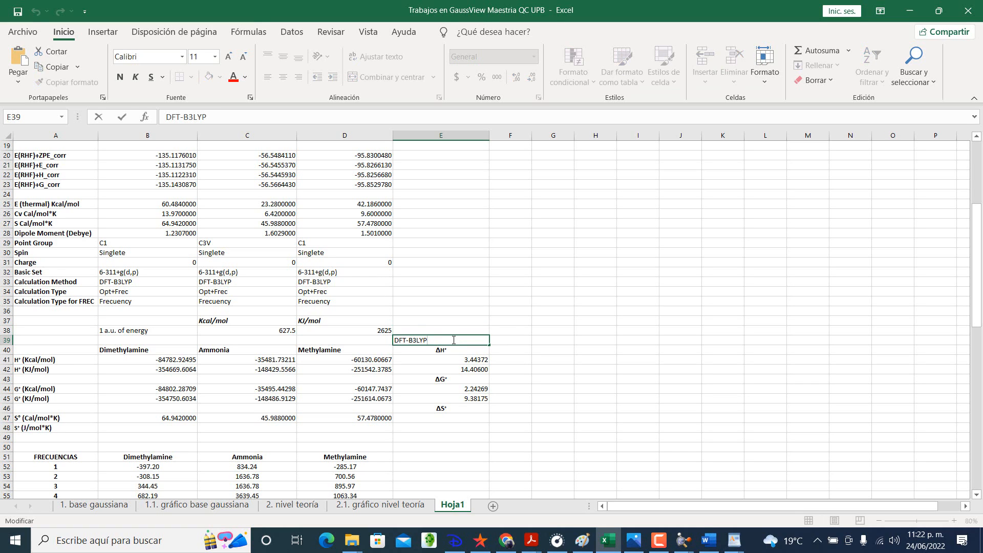
pyautogui.press('Escape')
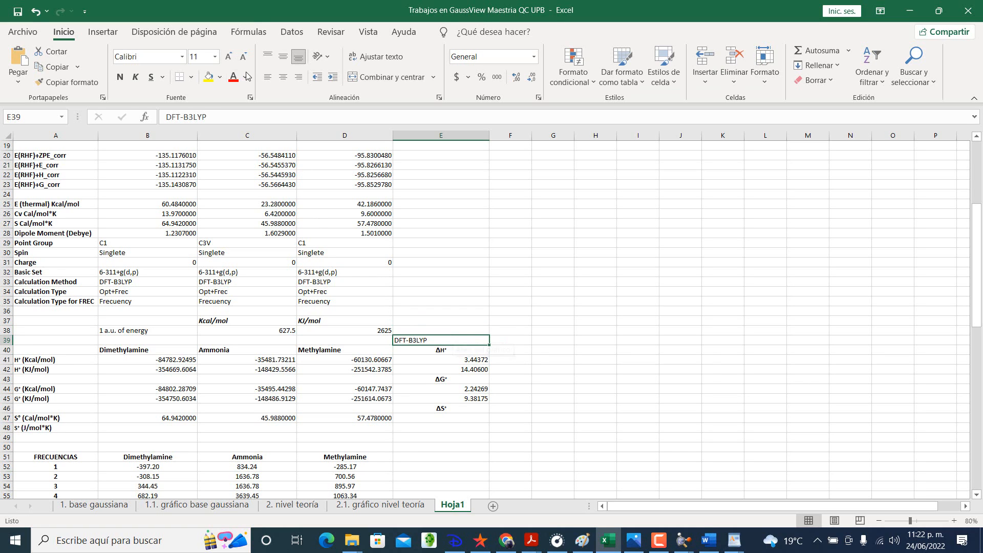
pyautogui.click(283, 77)
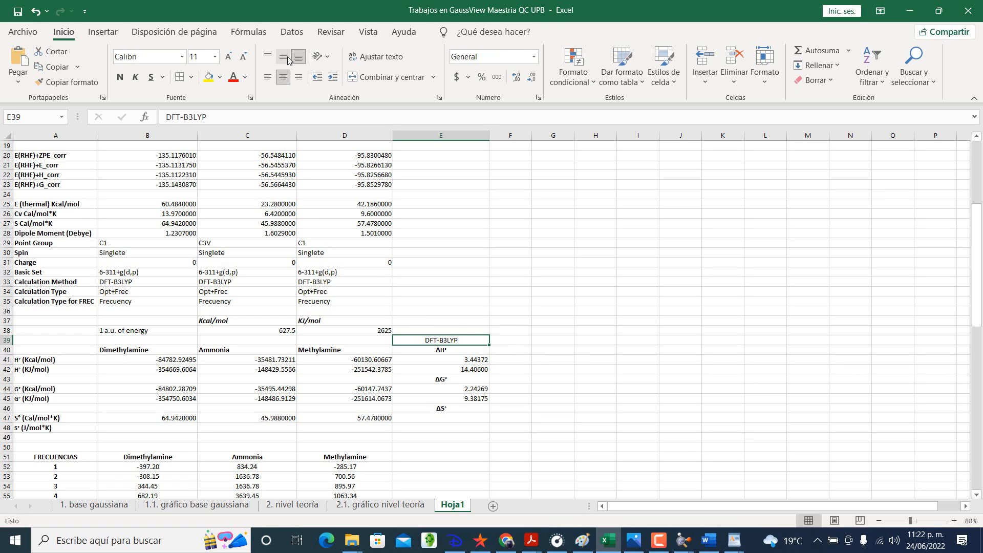
# Step: Enter the software label GaussView 5.0.8 in E38 and center it
pyautogui.click(457, 328)
pyautogui.write('GaussView 5.0.')
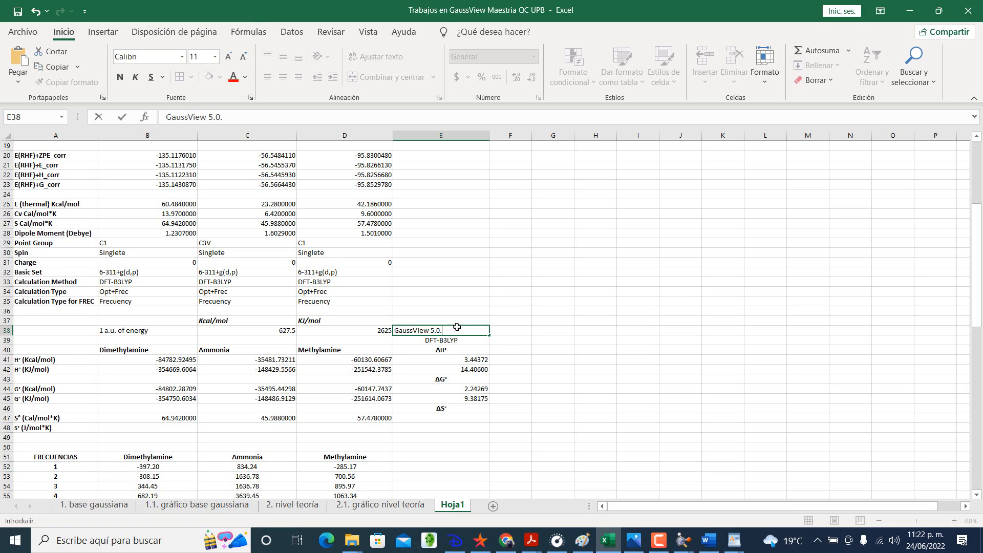
pyautogui.write('8')
pyautogui.press('Return')
pyautogui.click(456, 331)
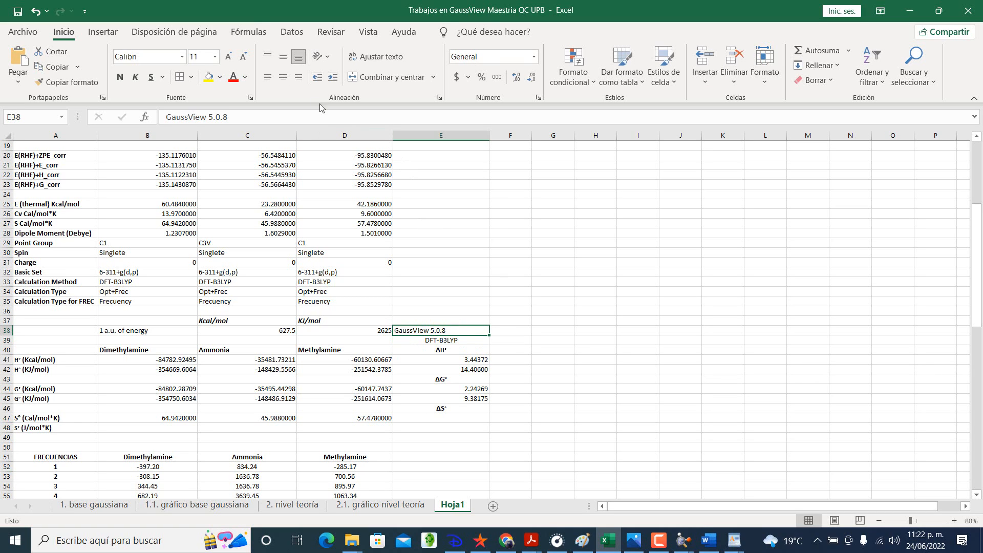
pyautogui.click(285, 81)
pyautogui.click(543, 435)
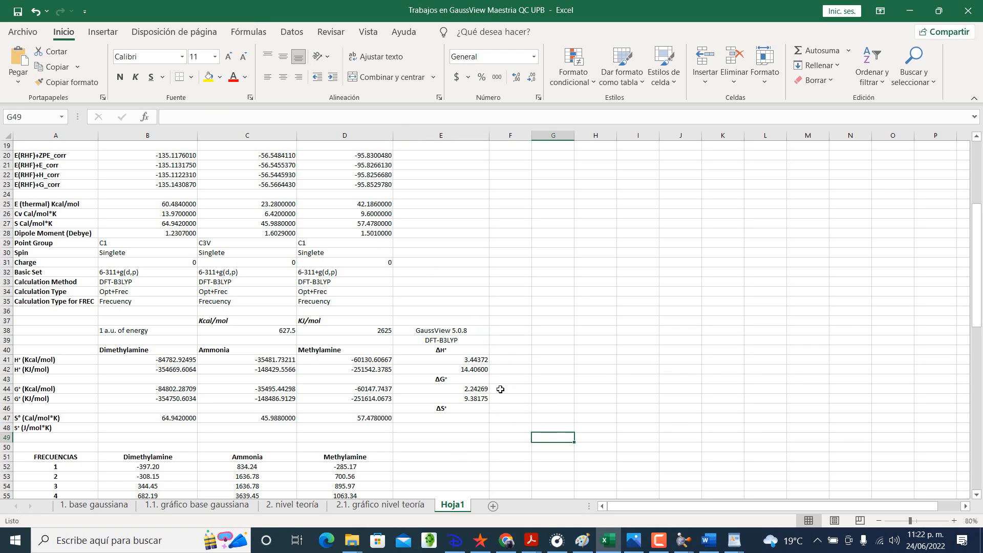
# Step: Check the S° reference in B47 and enter the ΔS° (Cal/mol*K) formula =(2*D47)-(C47+B47) in E47
pyautogui.click(459, 421)
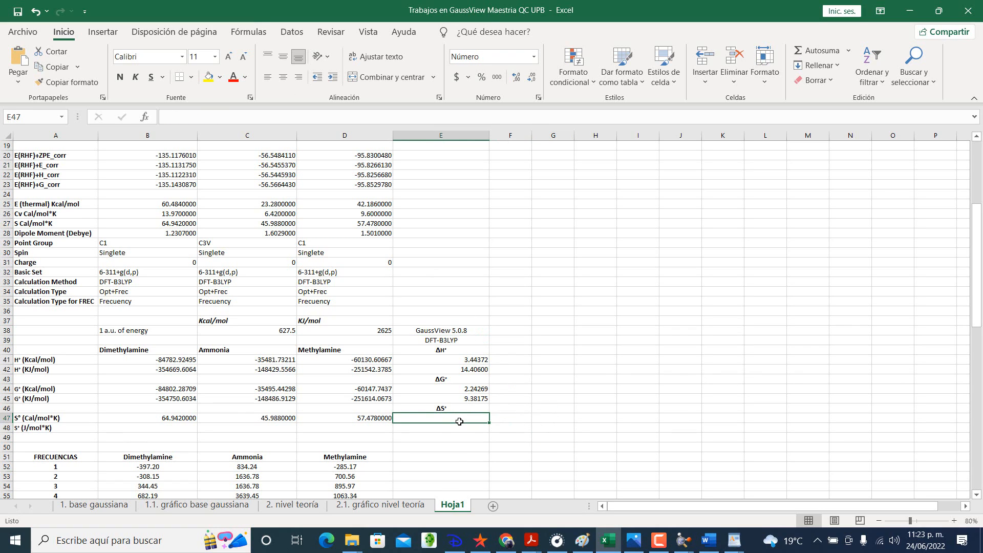
pyautogui.click(180, 419)
pyautogui.write('=B27')
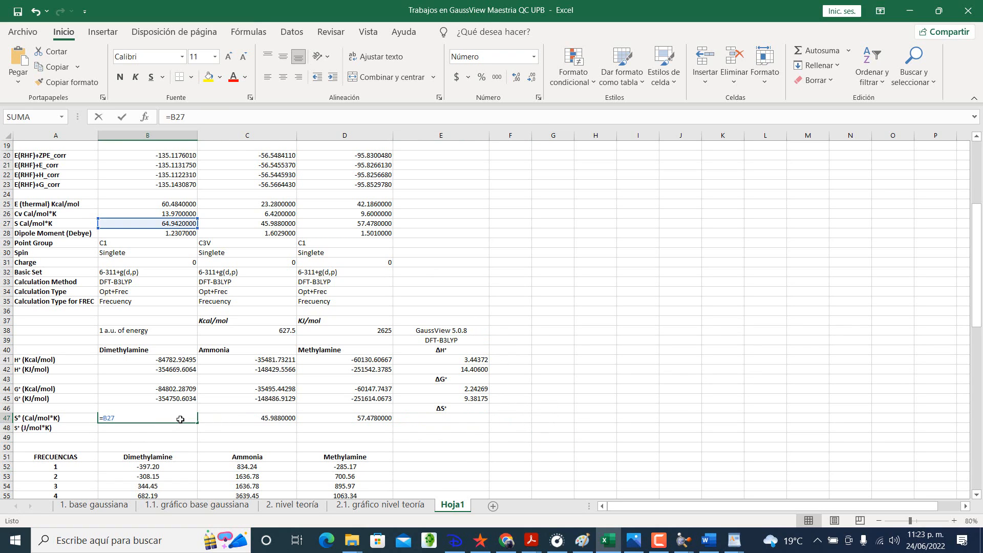
pyautogui.press('Return')
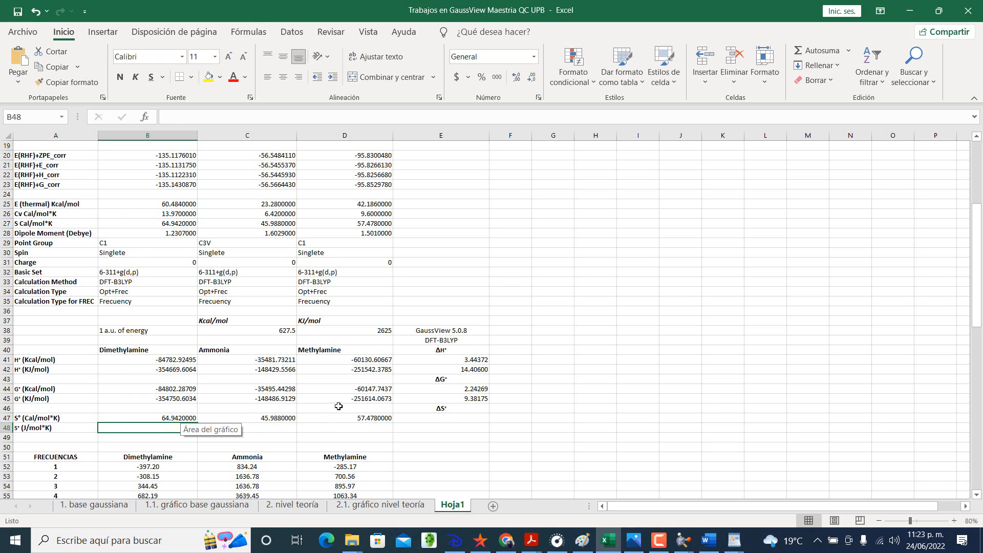
pyautogui.click(439, 417)
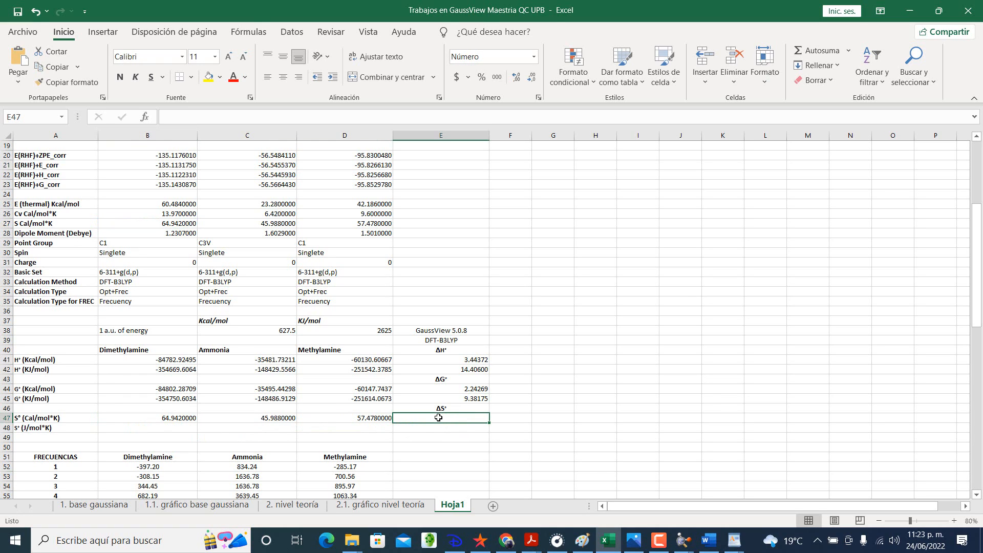
pyautogui.write('=')
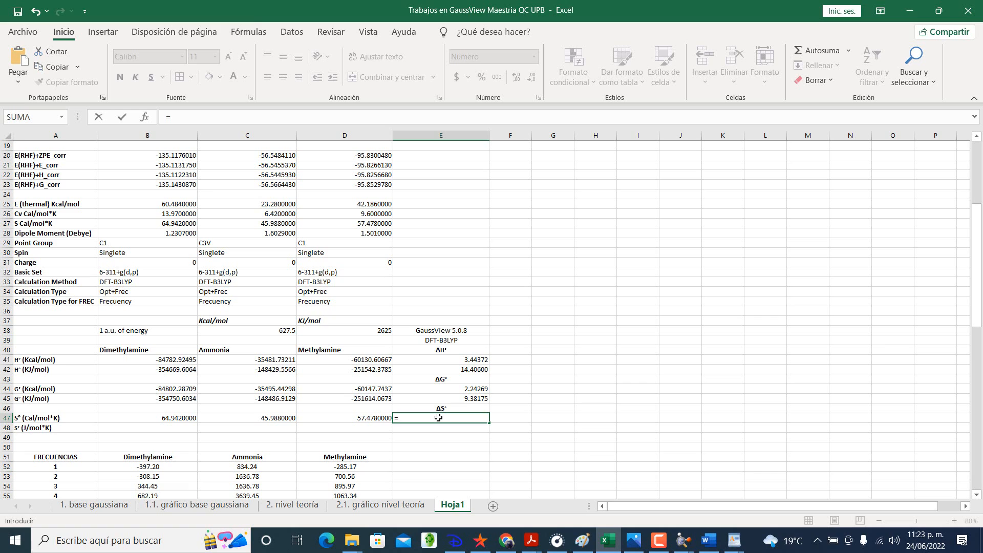
pyautogui.write('(2*')
pyautogui.click(373, 419)
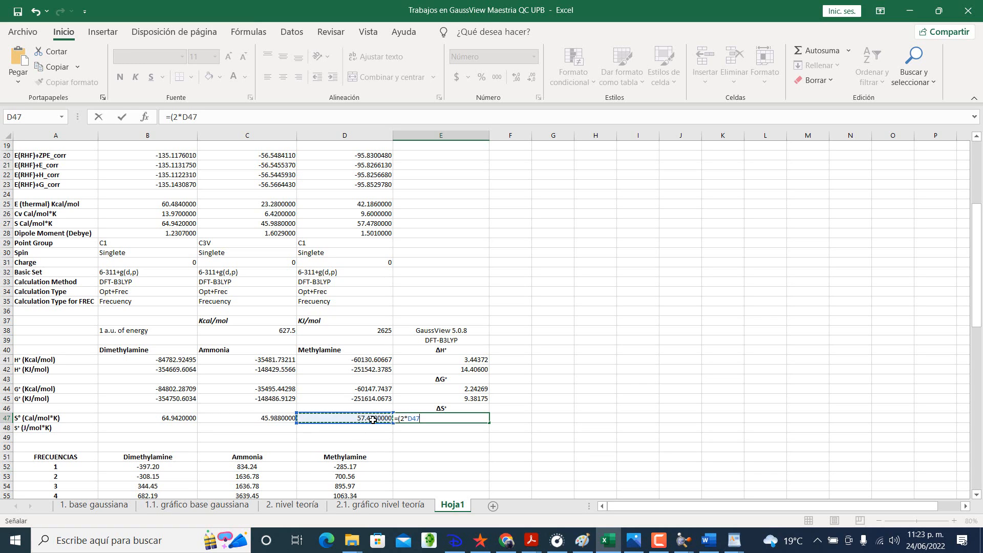
pyautogui.write(')')
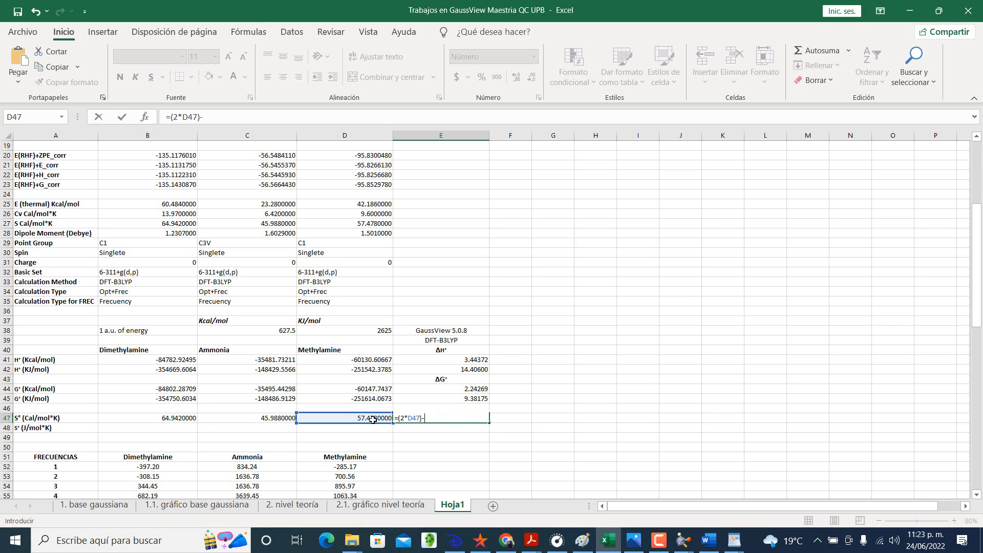
pyautogui.write('-(')
pyautogui.click(283, 418)
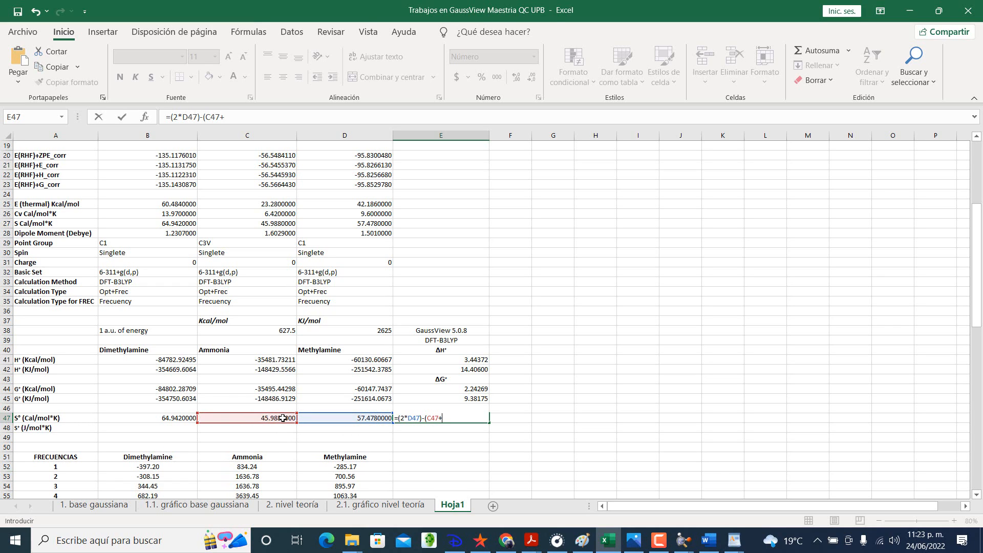
pyautogui.write('+')
pyautogui.click(178, 419)
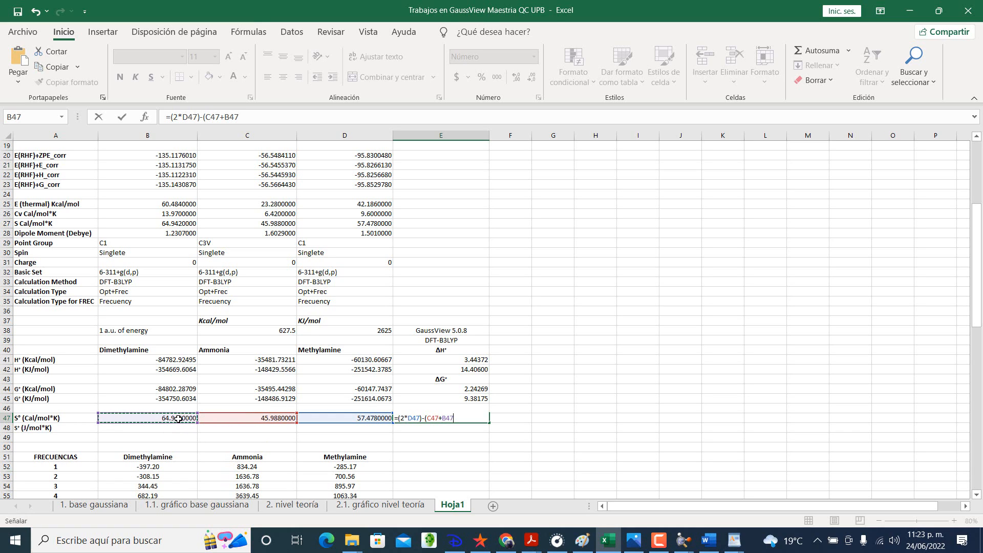
pyautogui.write(')')
pyautogui.press('Return')
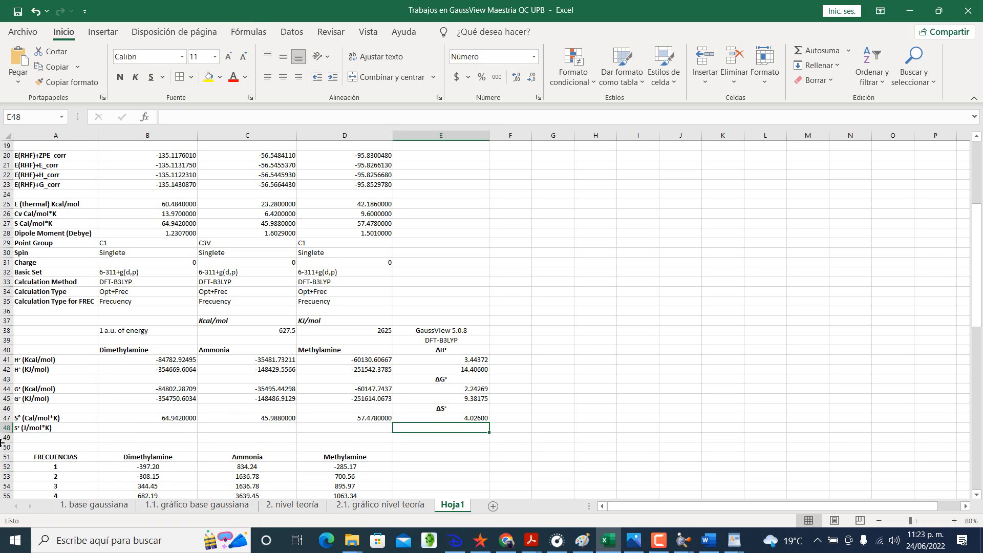
# Step: Switch to constants.pdf in Adobe Acrobat Reader, examine its unit conversions for the S° (J/mol*K) row, and return to the Excel workbook
pyautogui.click(184, 425)
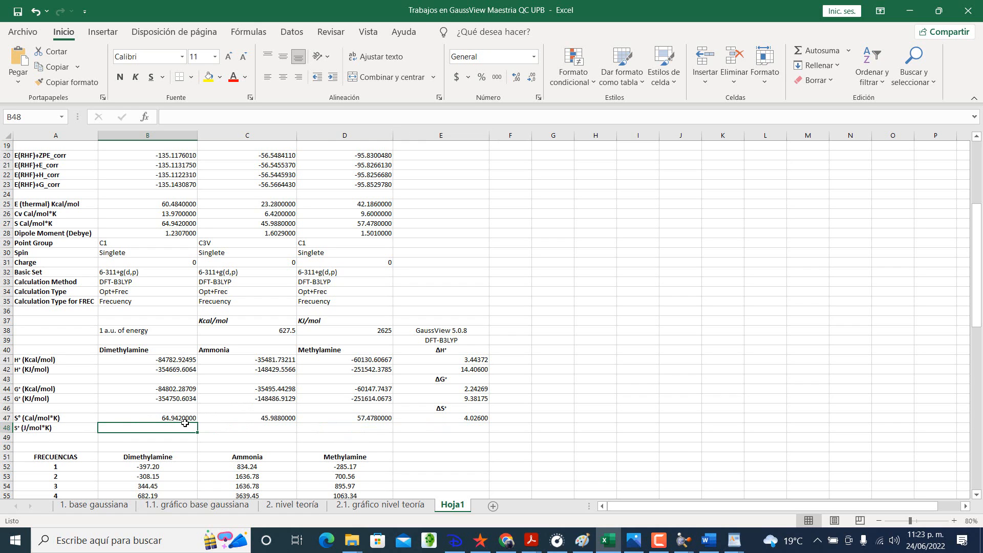
pyautogui.hotkey('alt', 'Tab')
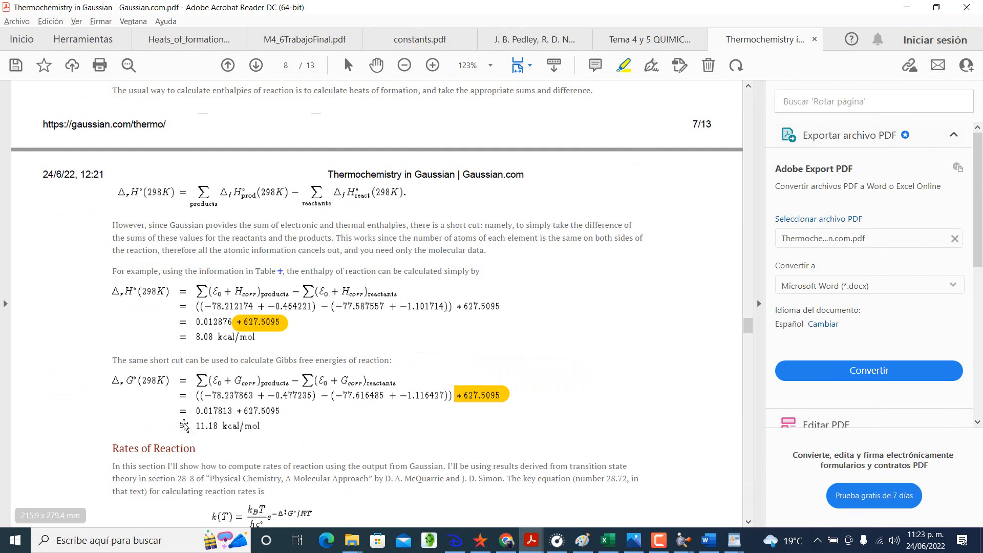
pyautogui.click(420, 39)
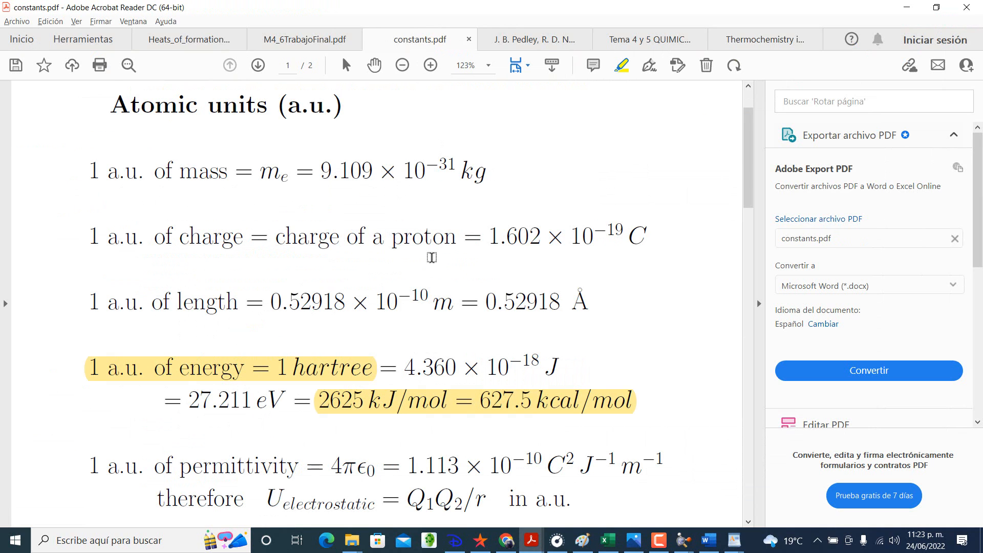
pyautogui.scroll(-1, 431, 258)
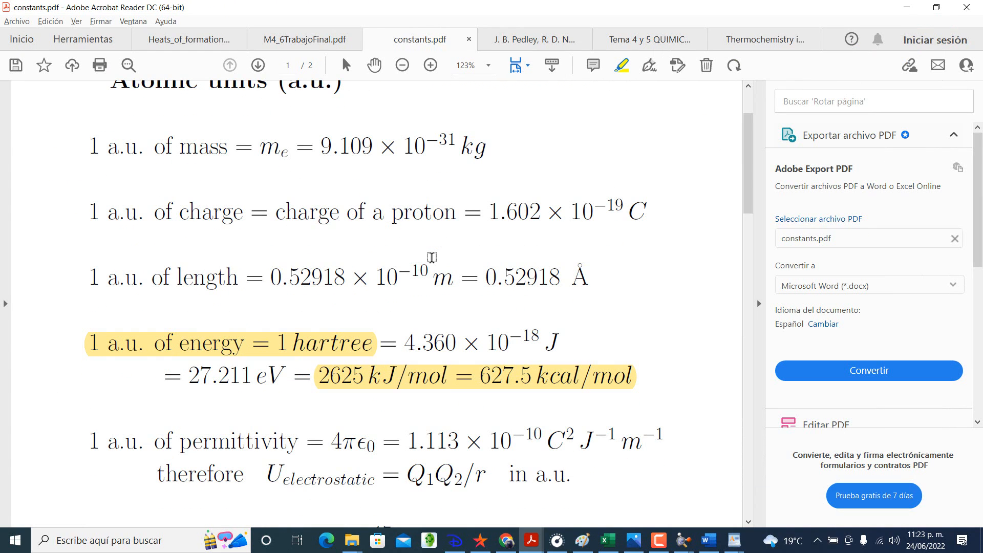
pyautogui.scroll(-12, 431, 257)
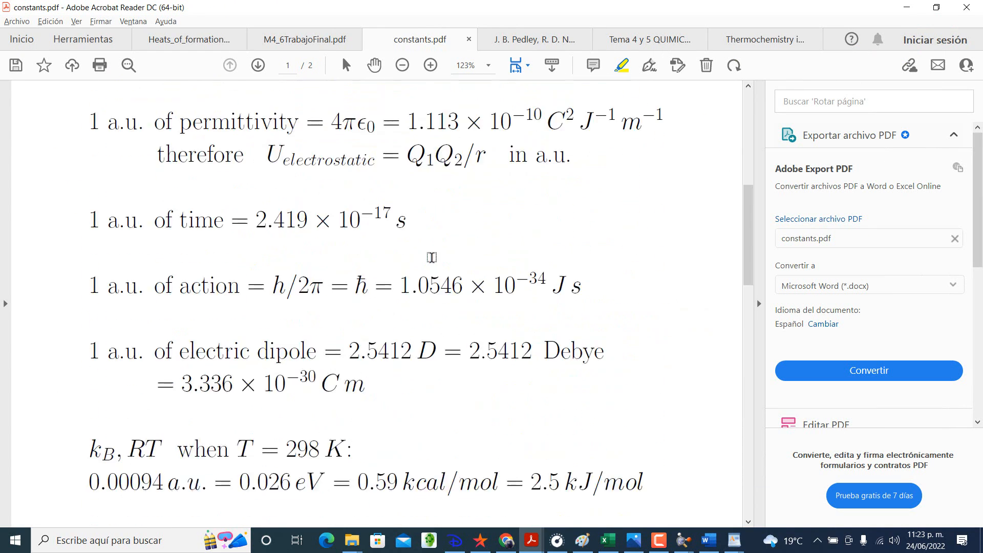
pyautogui.scroll(-20, 431, 257)
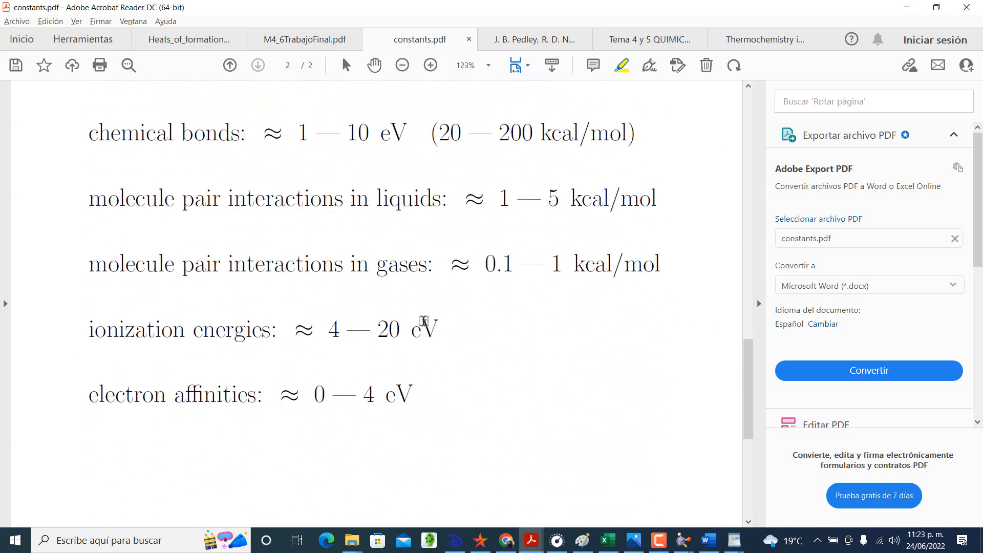
pyautogui.scroll(-5, 423, 321)
pyautogui.scroll(14, 424, 321)
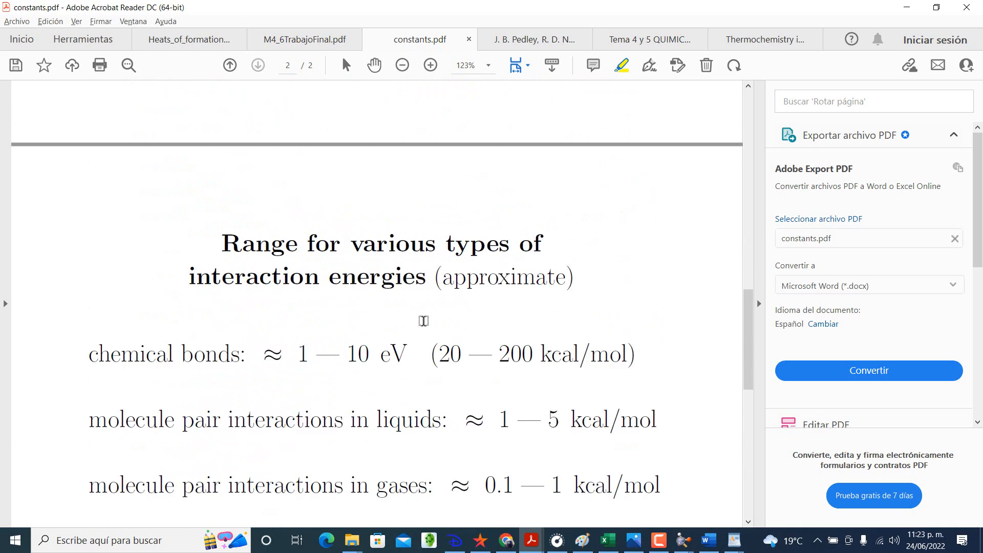
pyautogui.scroll(20, 424, 321)
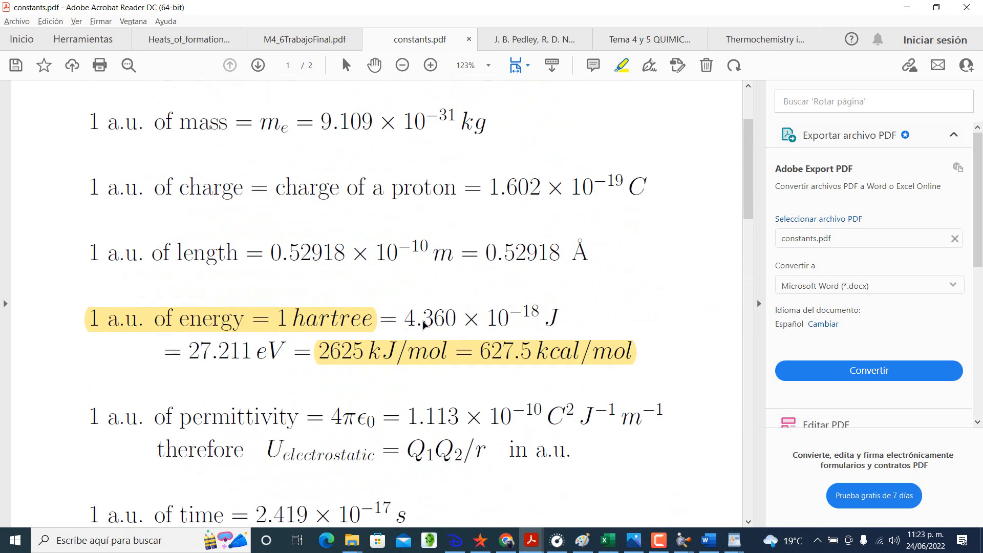
pyautogui.scroll(3, 424, 323)
pyautogui.scroll(-4, 424, 323)
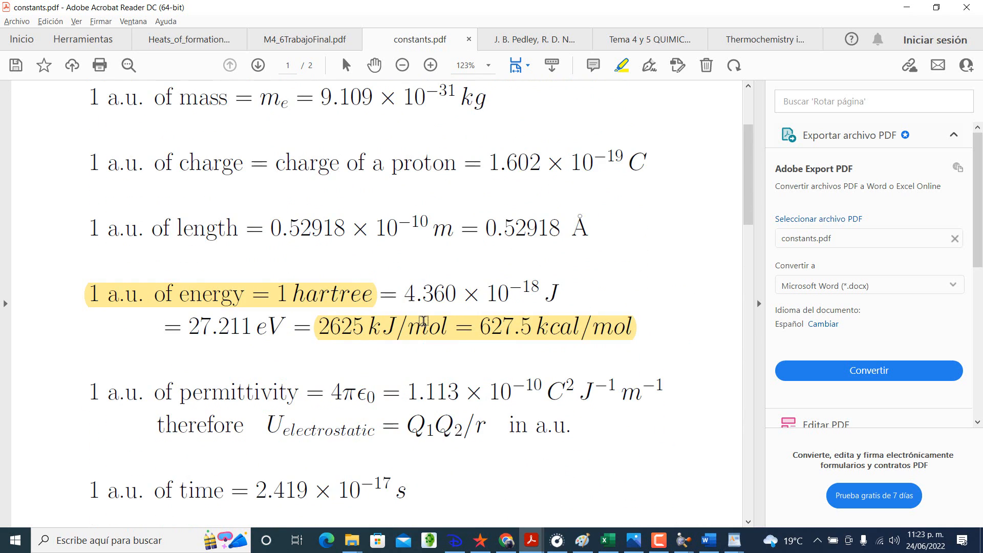
pyautogui.scroll(-2, 423, 321)
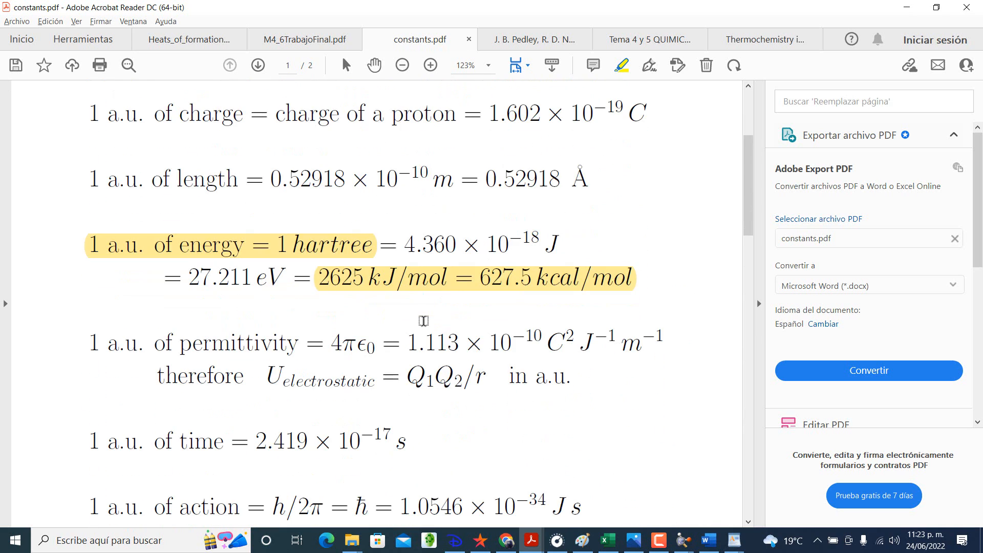
pyautogui.hotkey('alt', 'Tab')
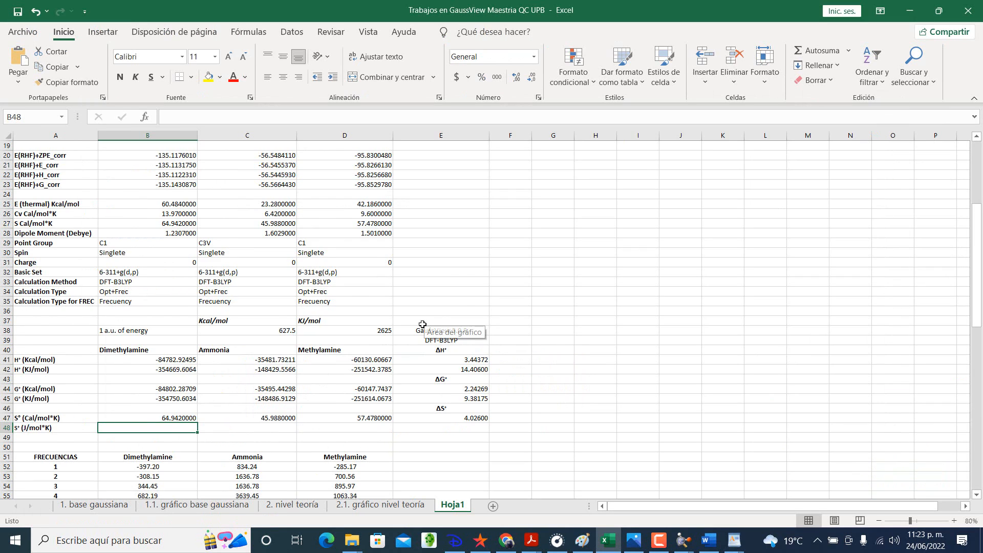
# Step: Enter a calorie-to-joule conversion note in E33:E36 with cal, 1, J and 4.184 in successive cells
pyautogui.scroll(1, 414, 353)
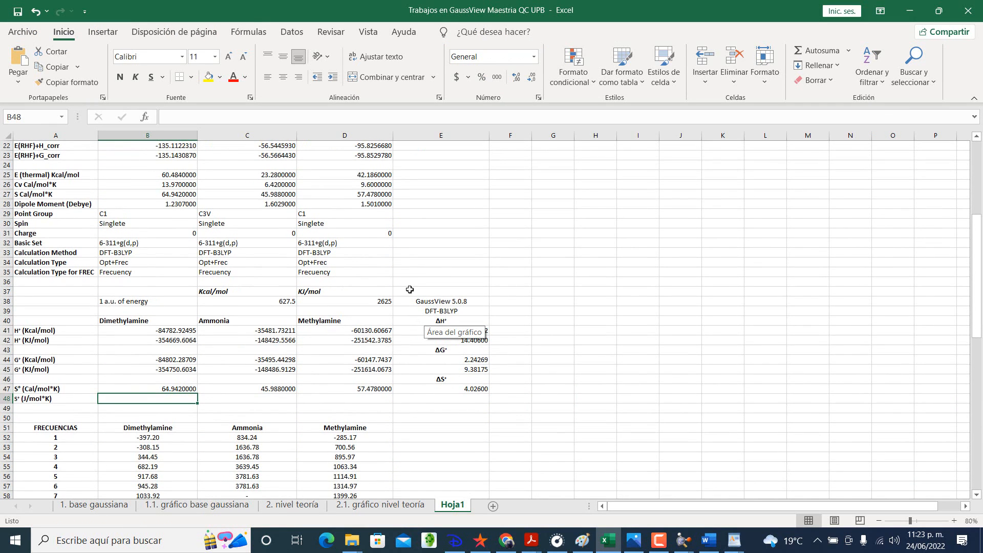
pyautogui.click(428, 271)
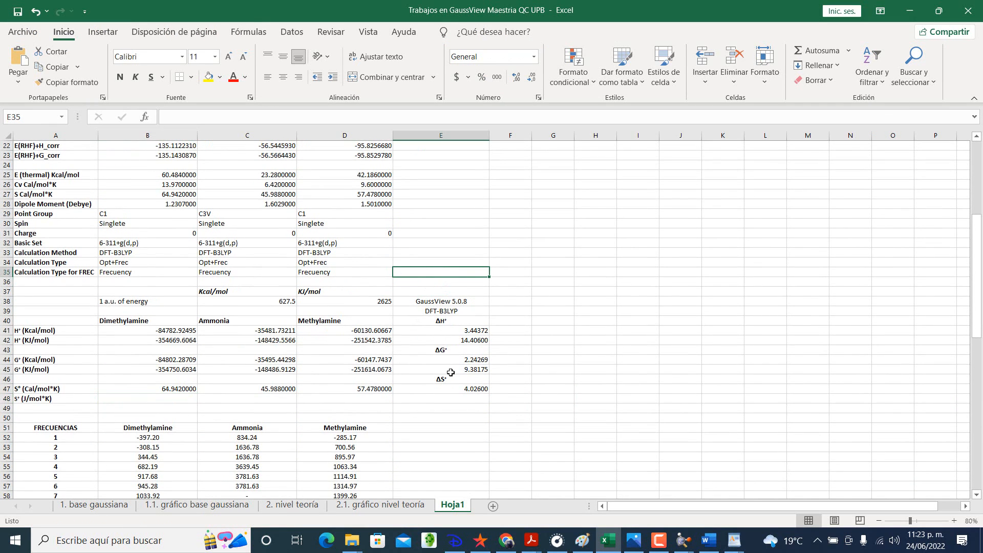
pyautogui.click(461, 260)
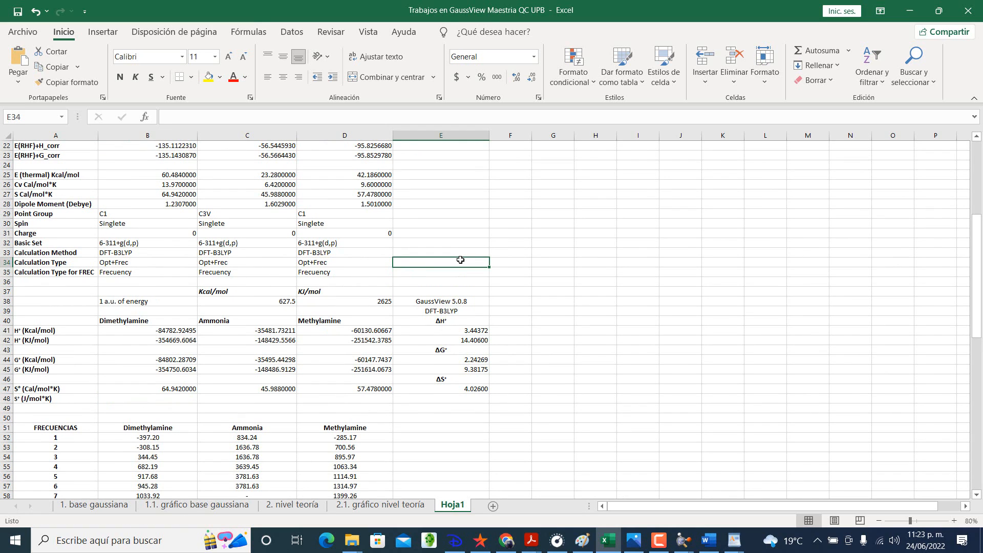
pyautogui.write('1')
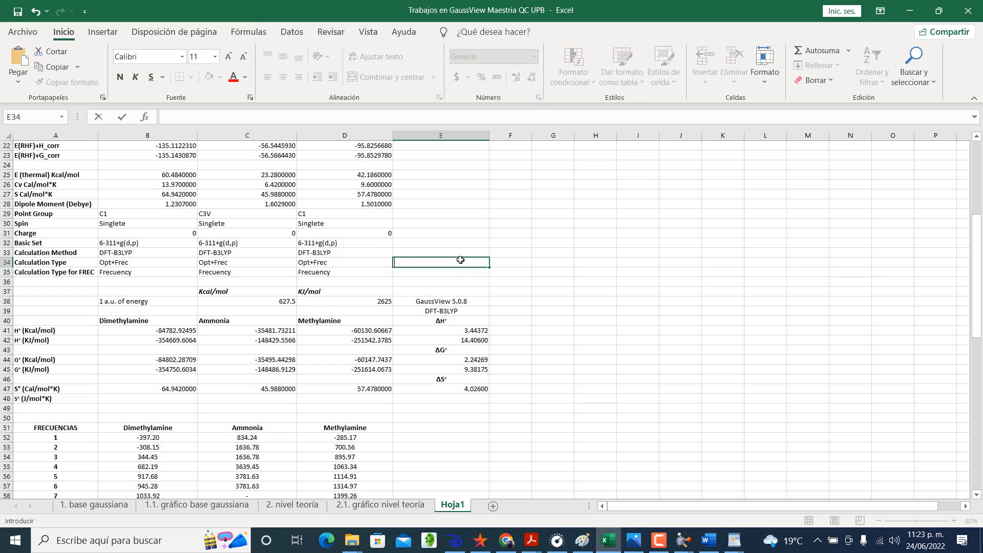
pyautogui.click(870, 190)
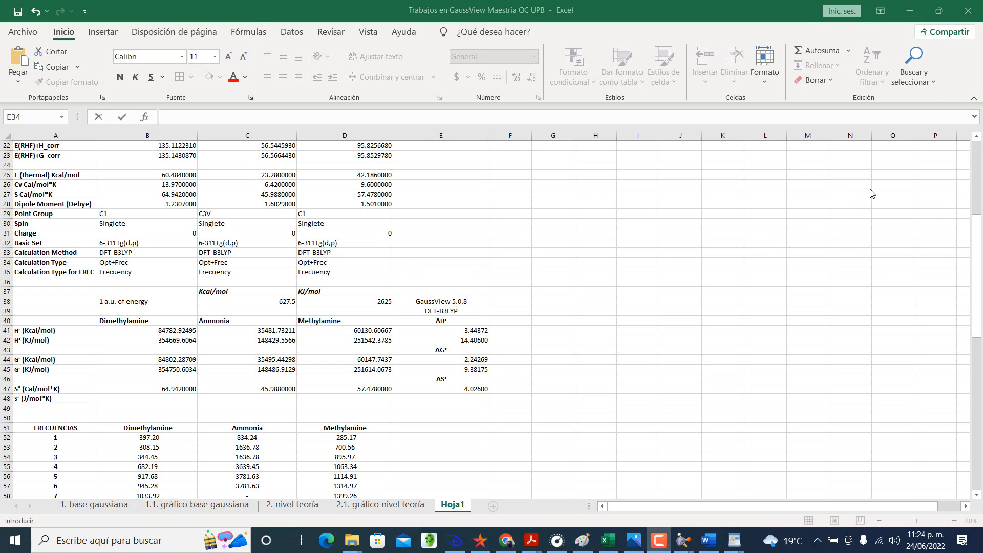
pyautogui.click(428, 249)
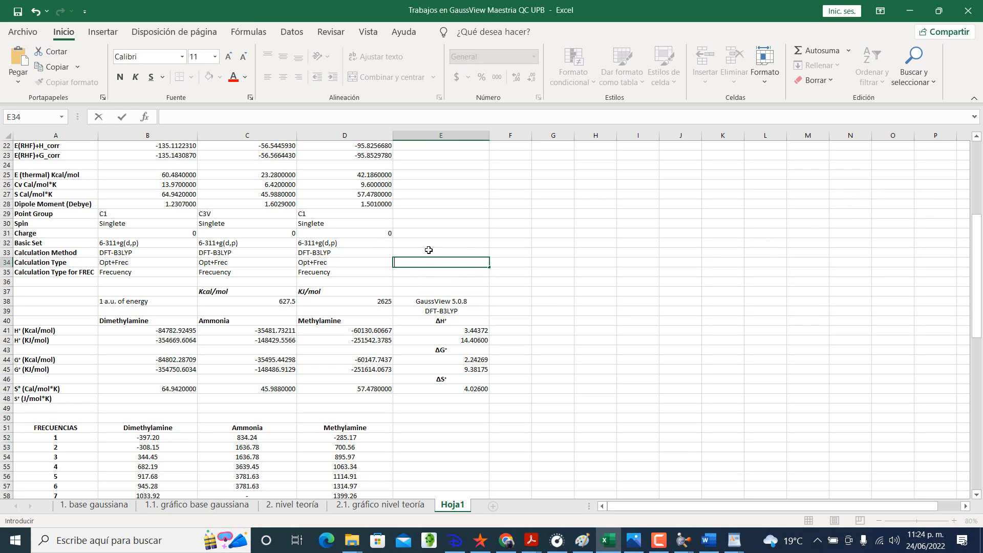
pyautogui.click(464, 250)
pyautogui.write('c')
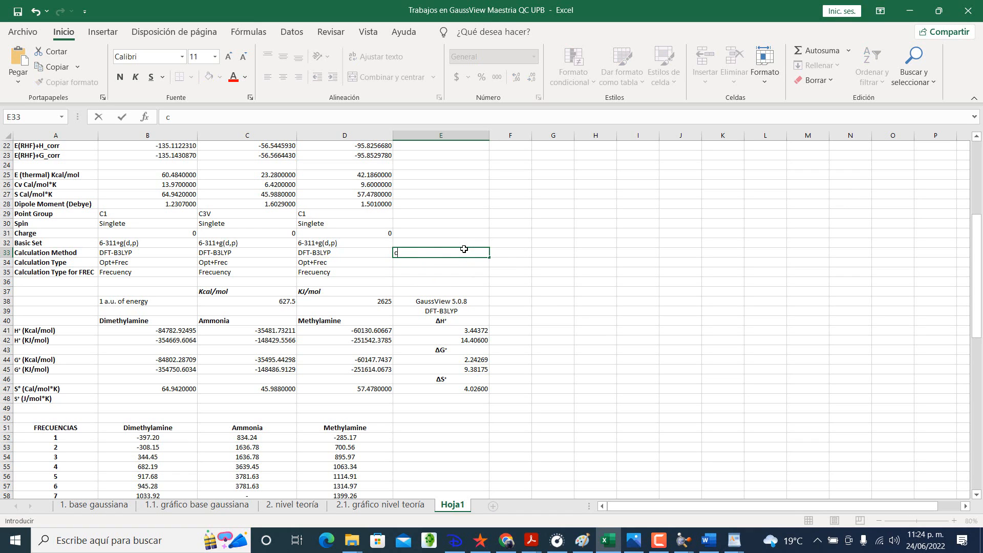
pyautogui.write('al')
pyautogui.press('Return')
pyautogui.press('Return')
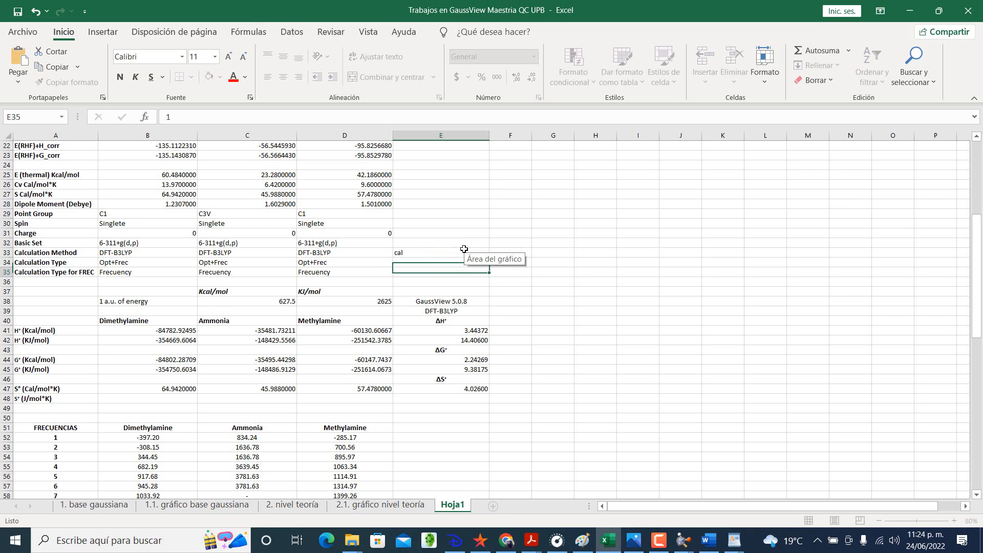
pyautogui.write('J')
pyautogui.press('Return')
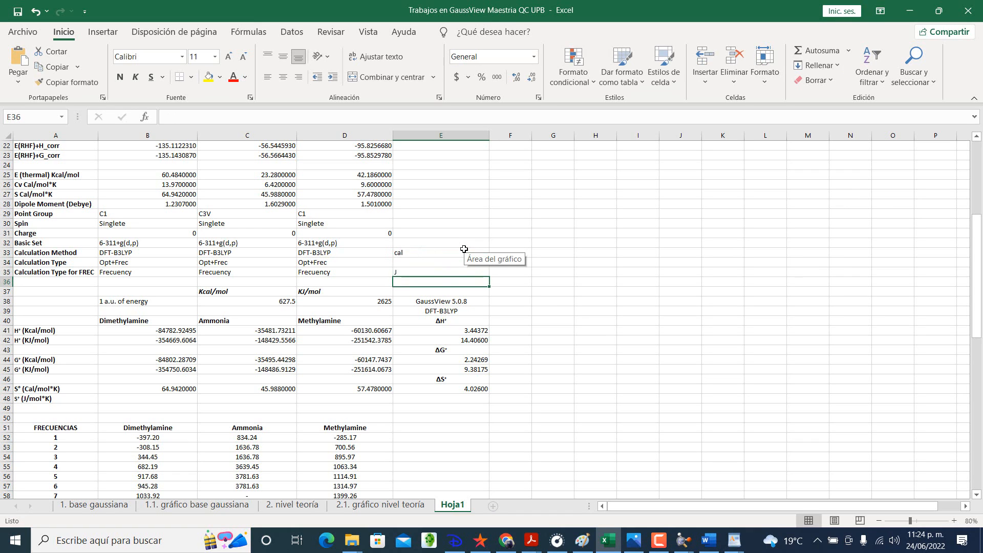
pyautogui.write('4.184')
pyautogui.press('Return')
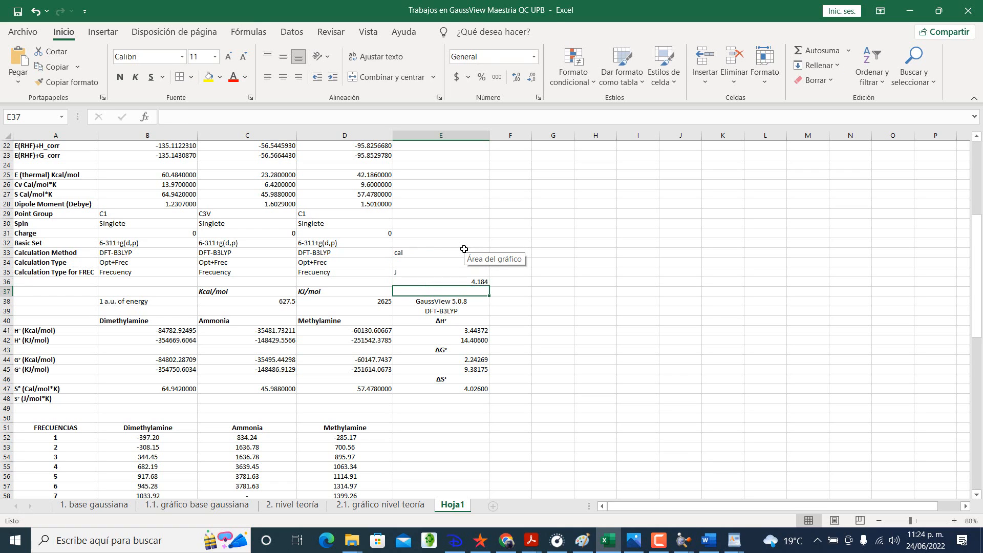
# Step: Fill the conversion note in E33:E36 with yellow and undo that fill
pyautogui.moveTo(445, 253); pyautogui.dragTo(454, 283)
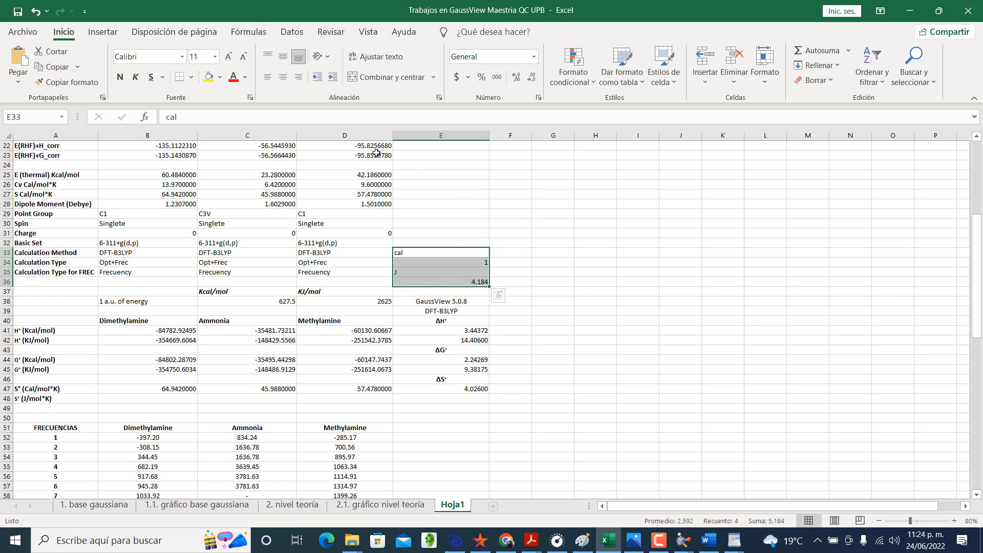
pyautogui.click(208, 76)
pyautogui.click(291, 180)
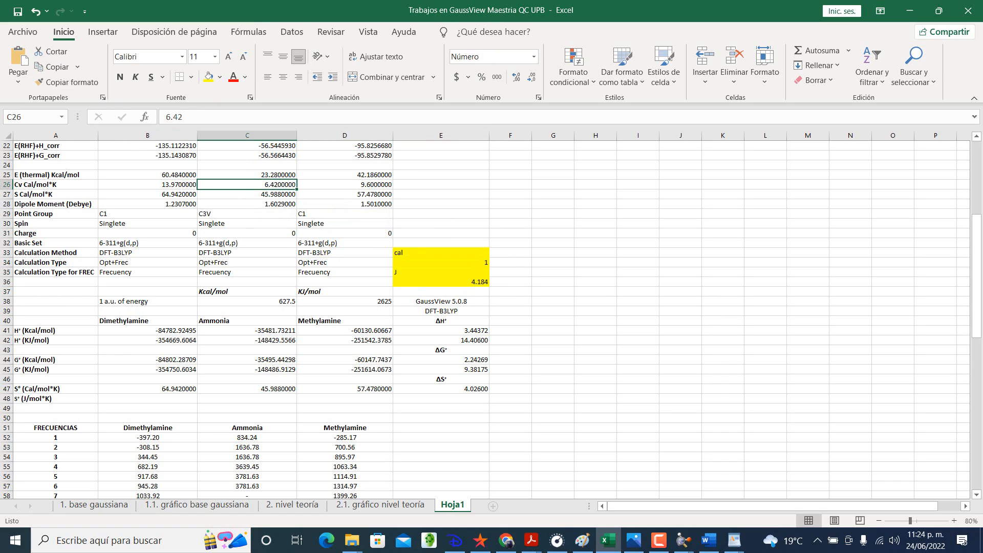
pyautogui.click(34, 10)
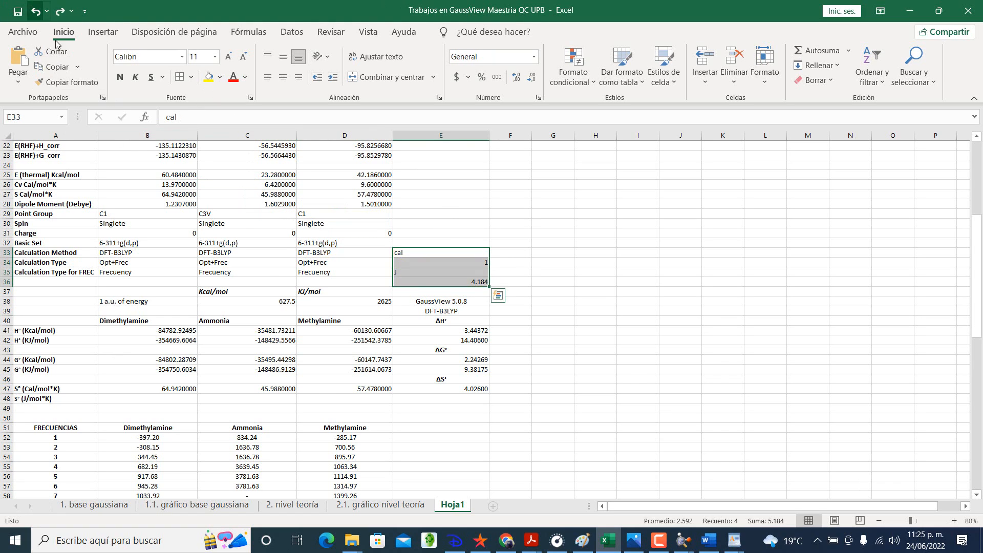
# Step: Enter the dimethylamine S° (J/mol*K) formula =B47*4.184 in B48 and check its reference
pyautogui.click(193, 399)
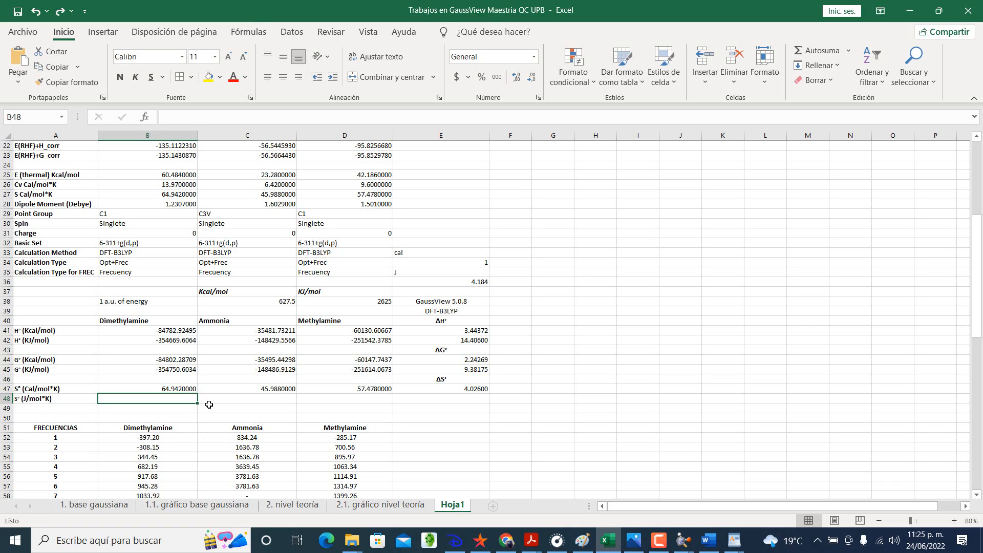
pyautogui.write('=')
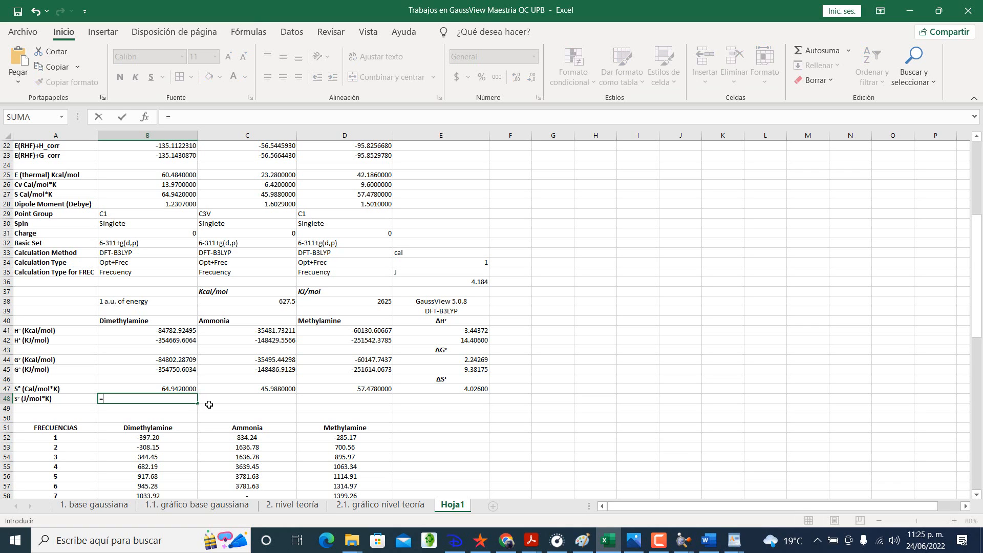
pyautogui.click(176, 389)
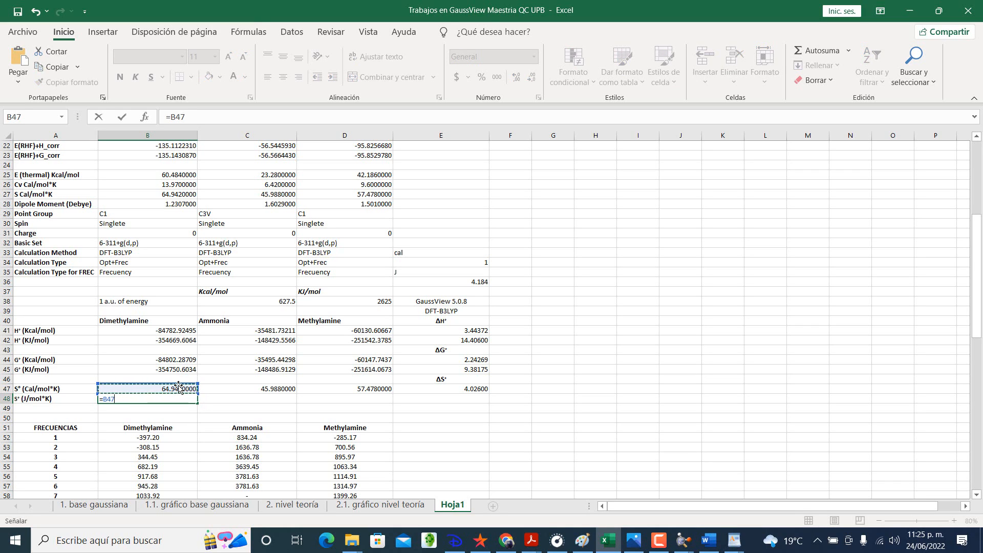
pyautogui.write('*')
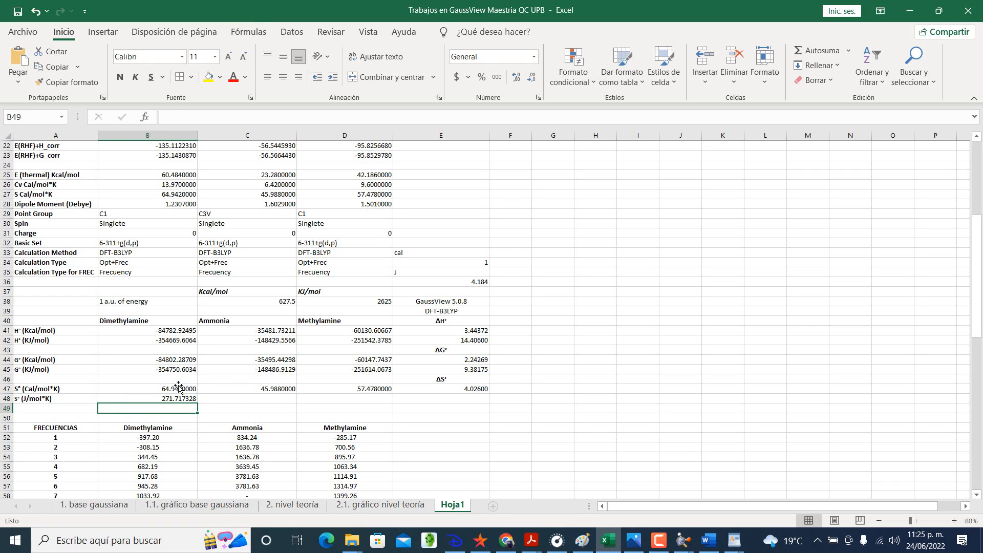
pyautogui.click(182, 396)
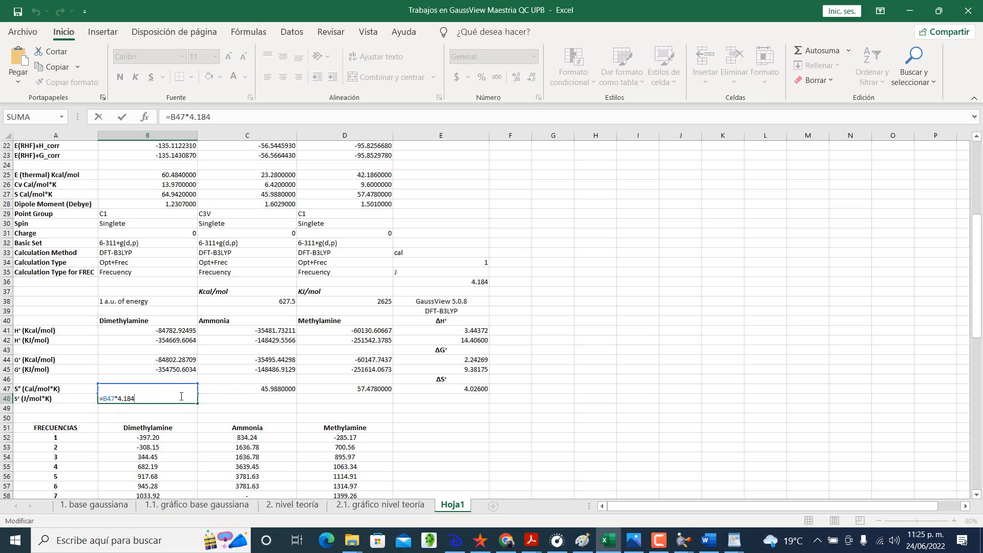
pyautogui.press('Return')
# Step: Copy the S° (J/mol*K) formula from B48 across to C48:D48 and check the reference in D48
pyautogui.click(186, 399)
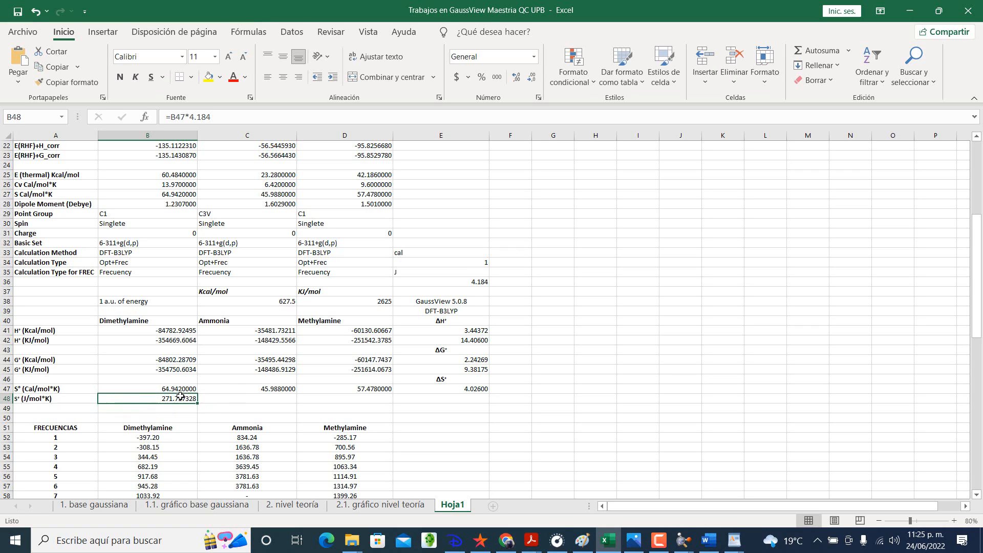
pyautogui.moveTo(198, 403); pyautogui.dragTo(368, 399)
pyautogui.doubleClick(368, 400)
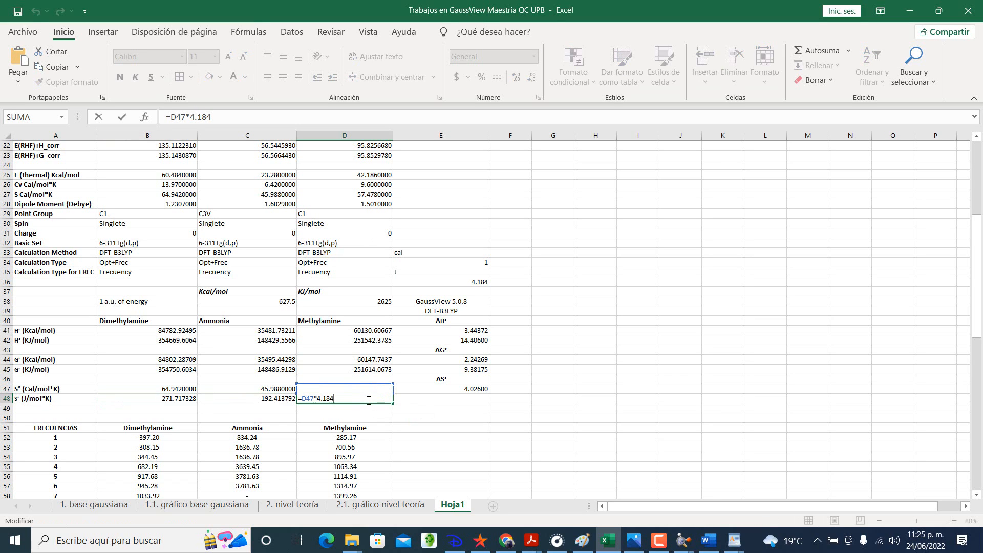
pyautogui.press('Return')
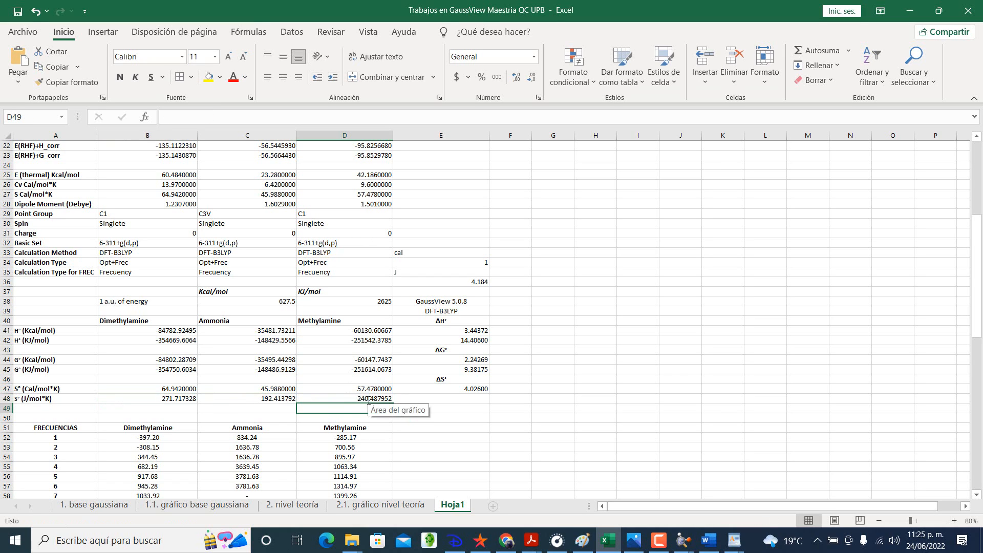
# Step: Copy the ΔS° formula from E47 down to E48 so it reads =(2*D48)-(C48+B48)
pyautogui.click(446, 389)
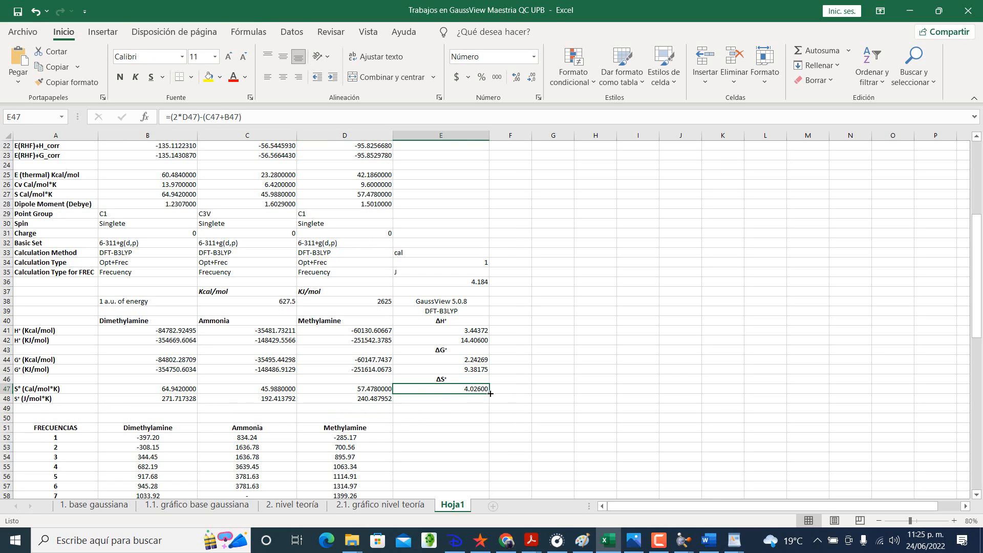
pyautogui.moveTo(490, 393); pyautogui.dragTo(490, 403)
pyautogui.doubleClick(481, 399)
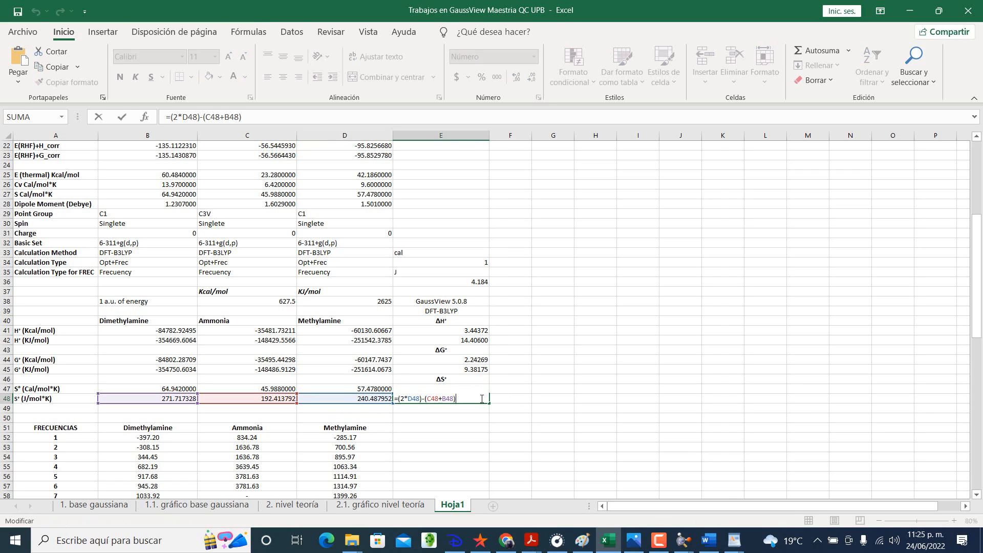
pyautogui.press('Return')
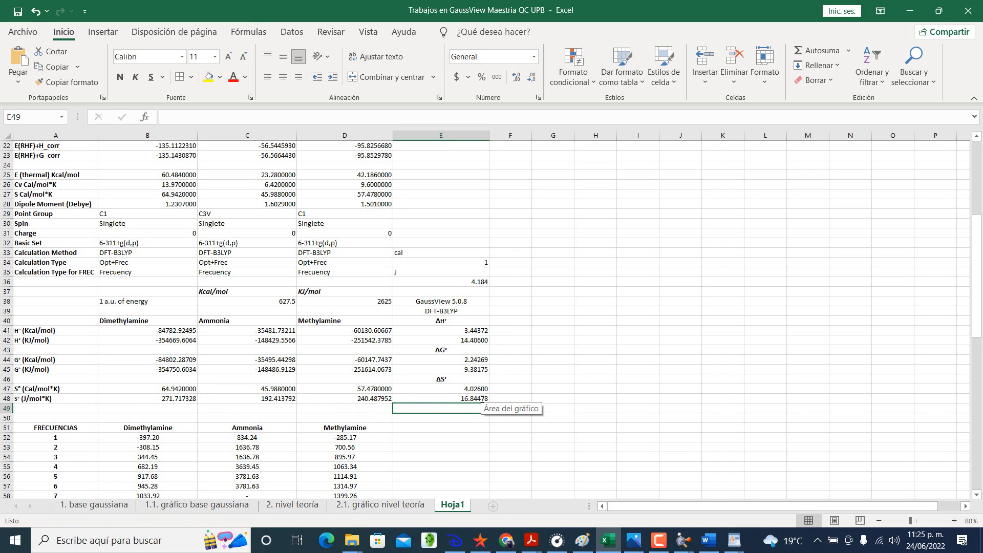
# Step: Look over the reaction results in E40:E48 and clear the calorie-to-joule conversion note from E33:E36
pyautogui.click(475, 390)
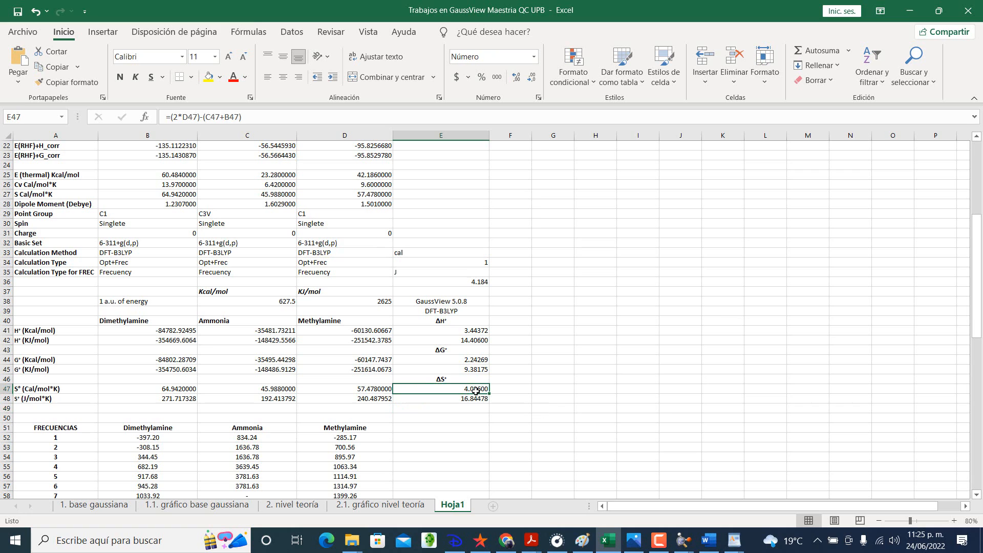
pyautogui.moveTo(464, 318); pyautogui.dragTo(468, 400)
pyautogui.click(432, 438)
pyautogui.moveTo(450, 252); pyautogui.dragTo(457, 283)
pyautogui.click(459, 292)
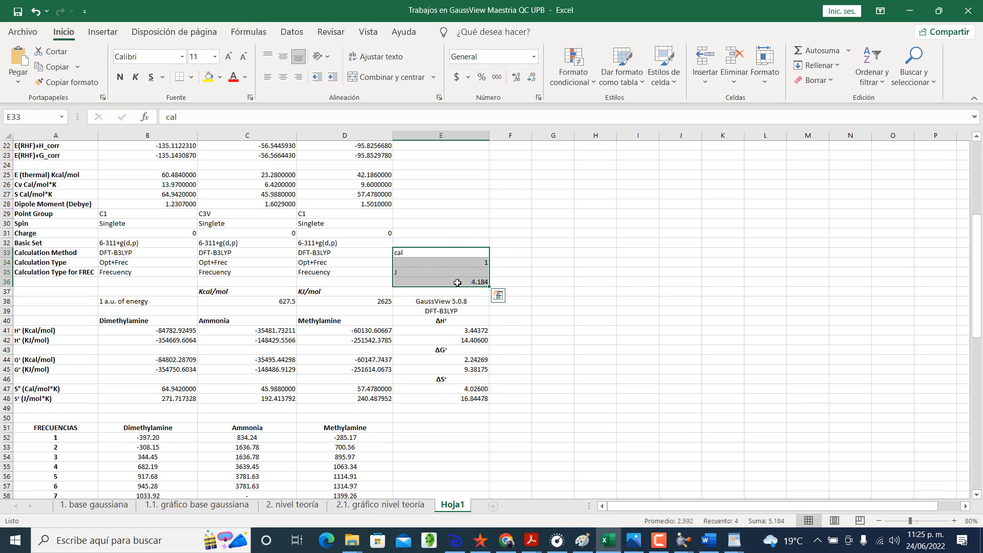
pyautogui.press('Delete')
pyautogui.click(480, 369)
# Step: Make the centered GaussView 5.0.8 and DFT-B3LYP labels in E38:E39 bold
pyautogui.moveTo(462, 301); pyautogui.dragTo(462, 310)
pyautogui.click(283, 77)
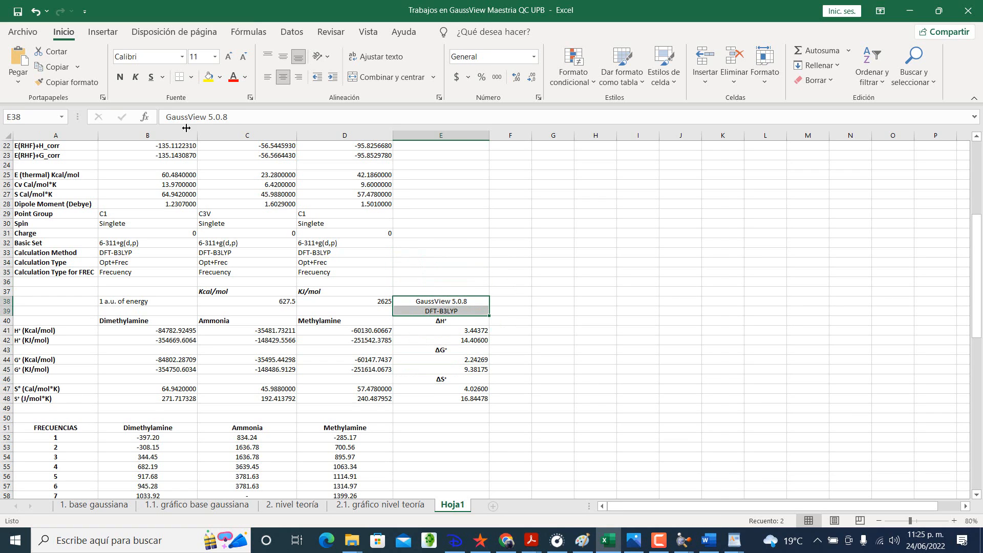
pyautogui.click(120, 77)
pyautogui.click(413, 375)
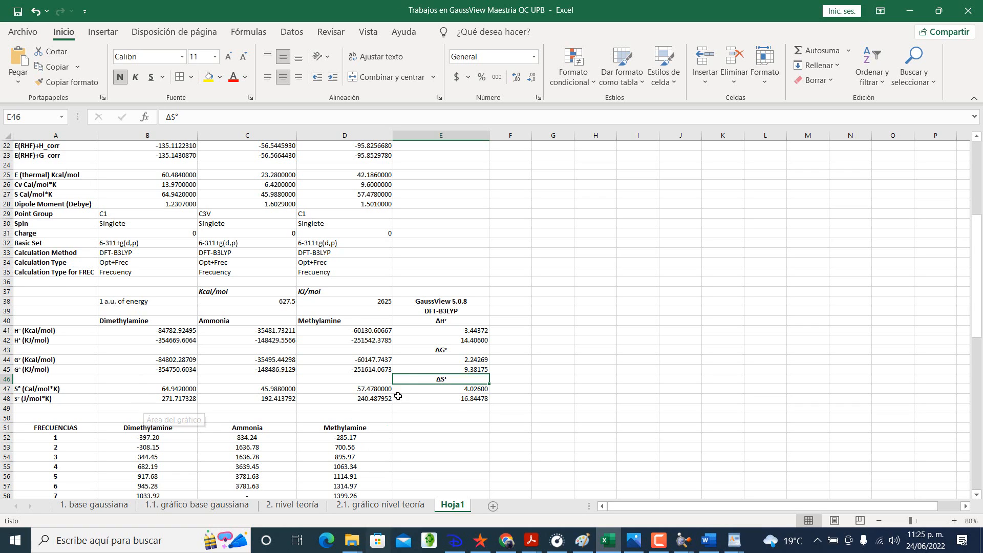
# Step: Fill the ΔH° block E40:E42 with yellow and the ΔG° block E43:E45 with light green
pyautogui.moveTo(444, 319); pyautogui.dragTo(450, 340)
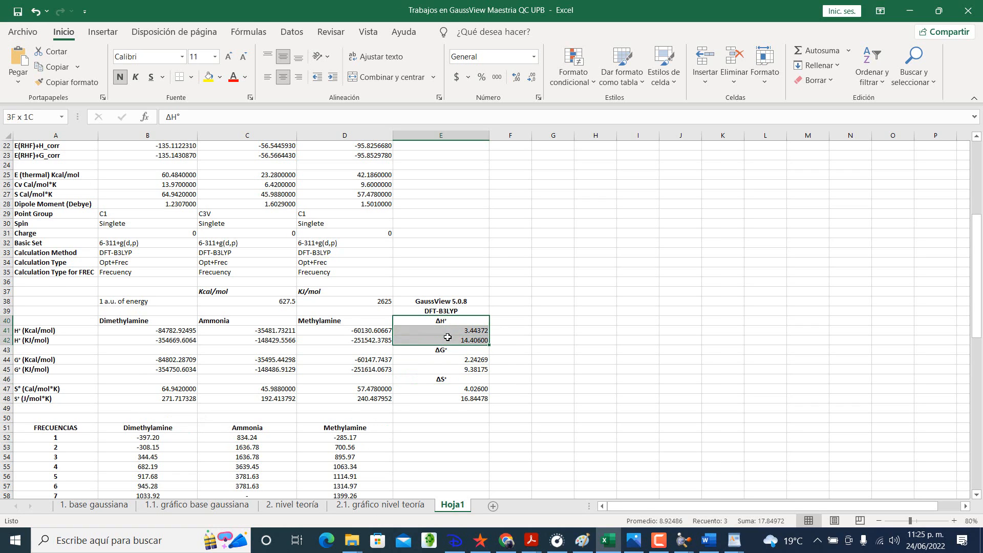
pyautogui.click(208, 77)
pyautogui.moveTo(459, 351); pyautogui.dragTo(459, 368)
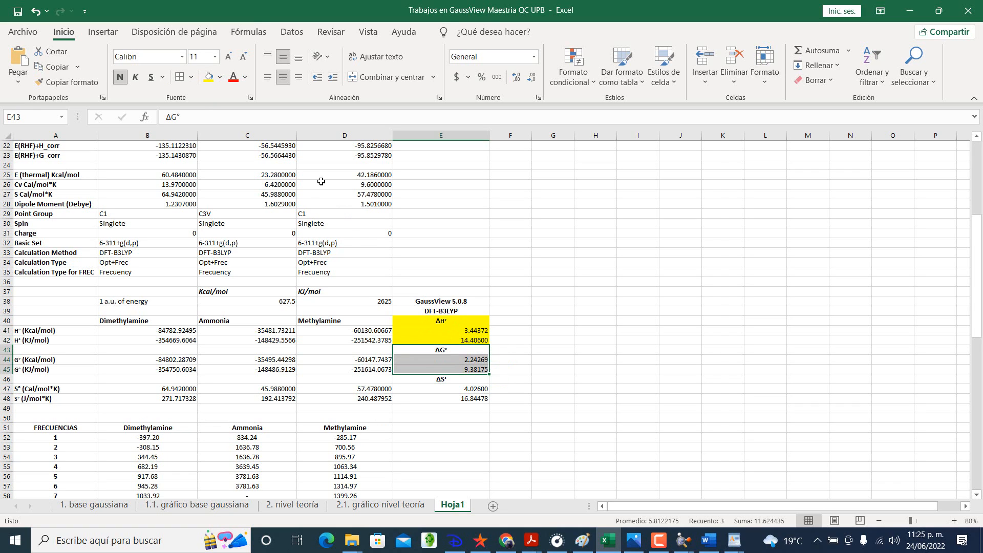
pyautogui.click(220, 76)
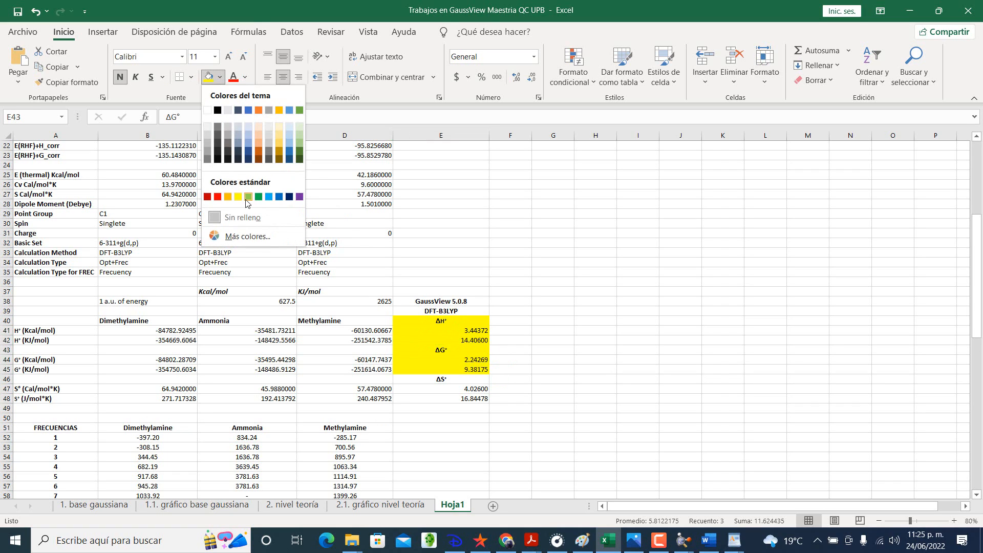
pyautogui.click(248, 197)
# Step: Fill the ΔS° block E46:E48 with the standard light blue
pyautogui.moveTo(455, 380); pyautogui.dragTo(452, 399)
pyautogui.click(452, 401)
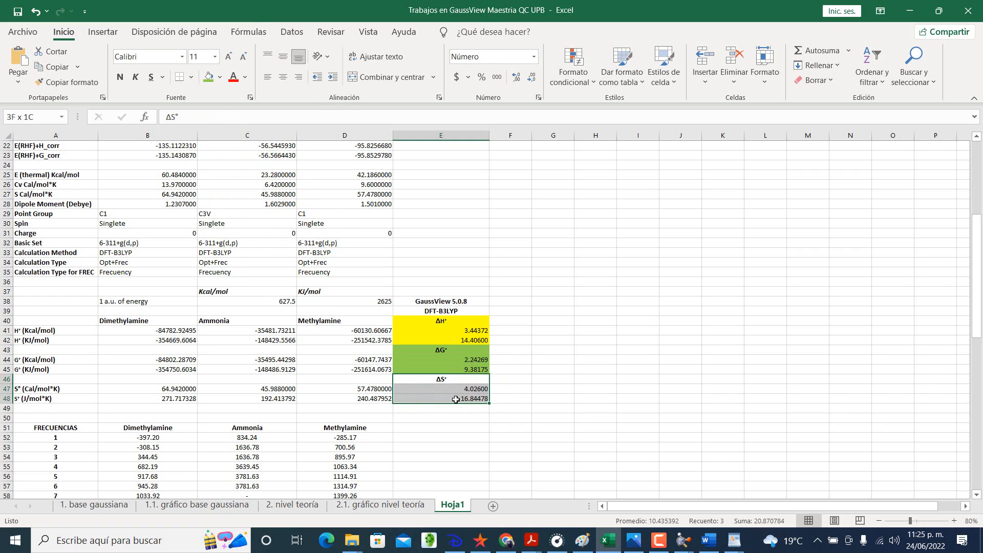
pyautogui.click(208, 77)
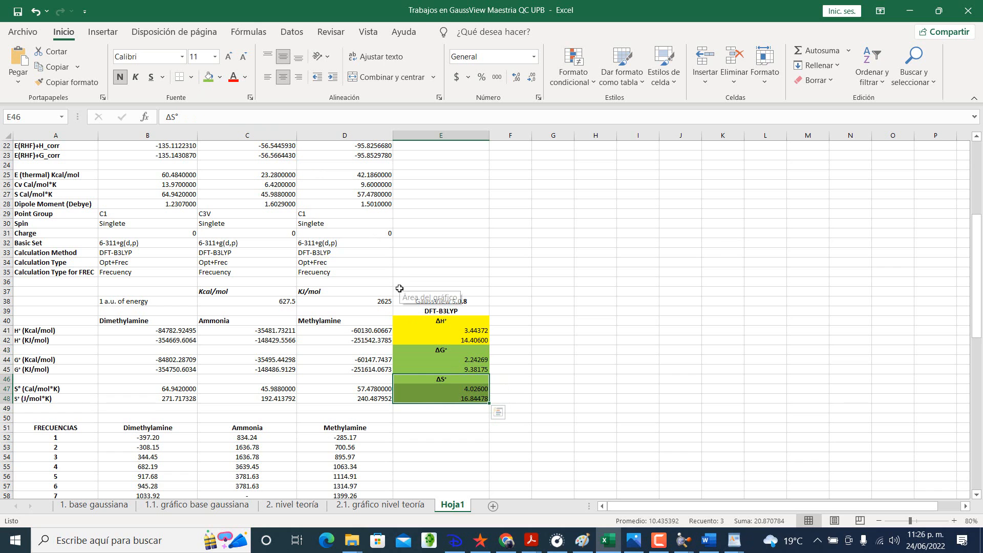
pyautogui.click(219, 76)
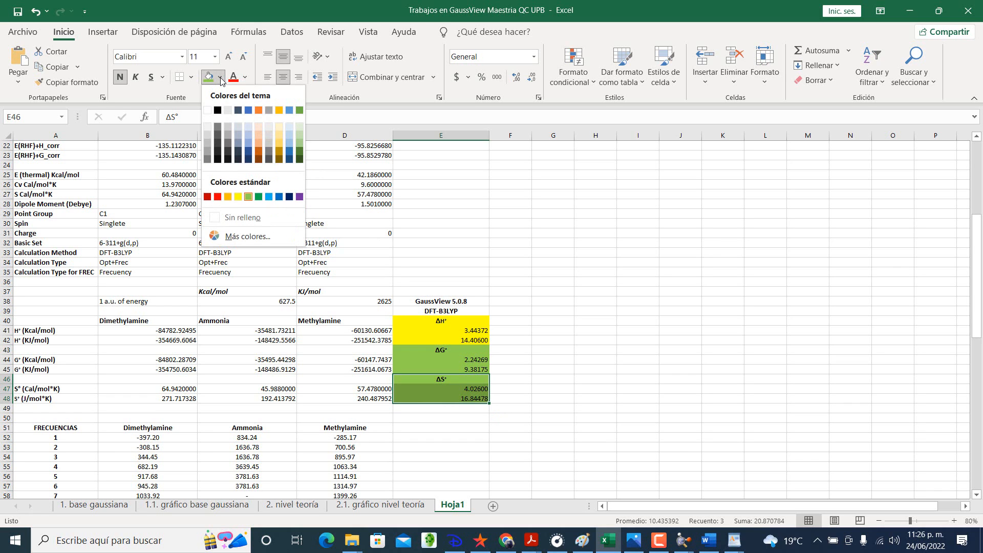
pyautogui.click(269, 197)
pyautogui.click(364, 327)
# Step: Fill the software and method labels in E38:E39 with light gray
pyautogui.scroll(-1, 364, 328)
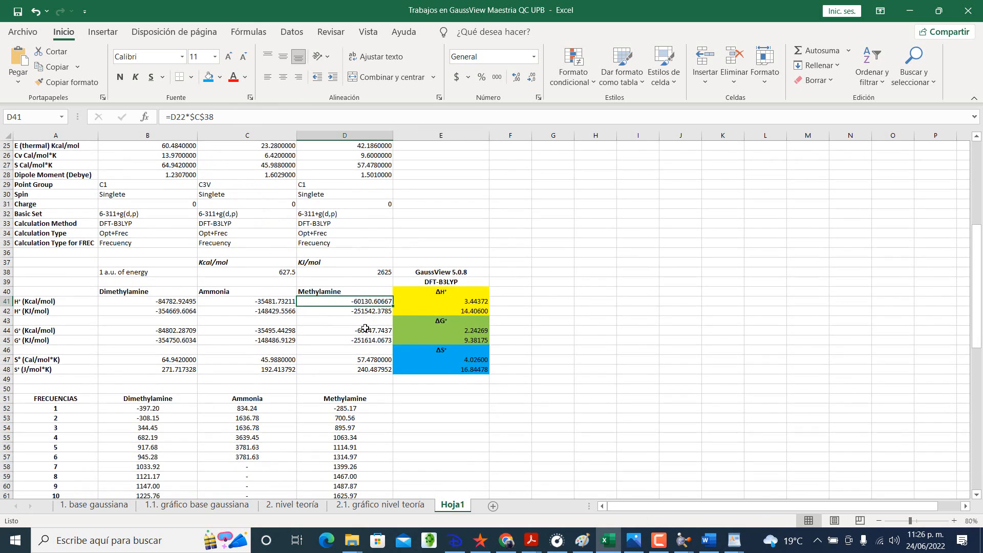
pyautogui.scroll(1, 365, 328)
pyautogui.moveTo(428, 302); pyautogui.dragTo(430, 310)
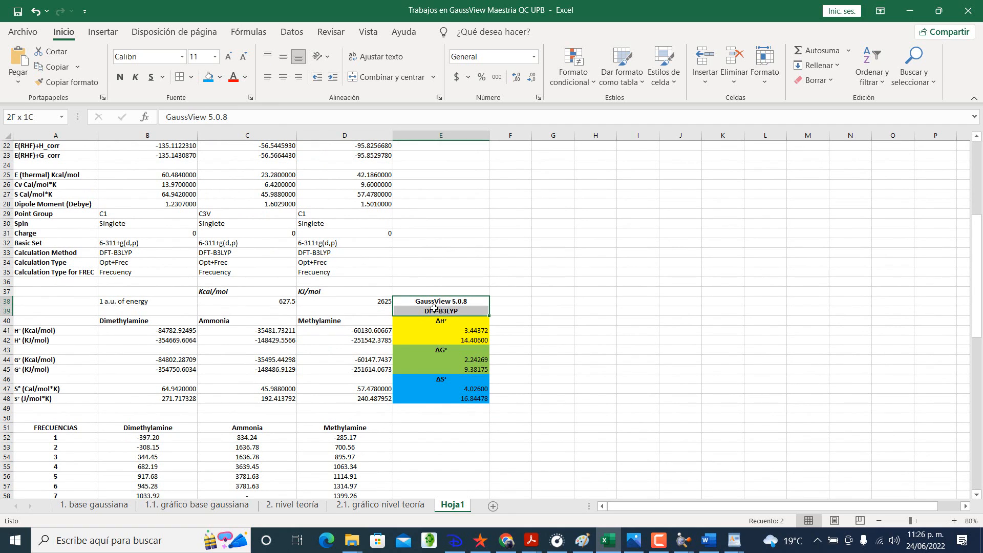
pyautogui.click(219, 77)
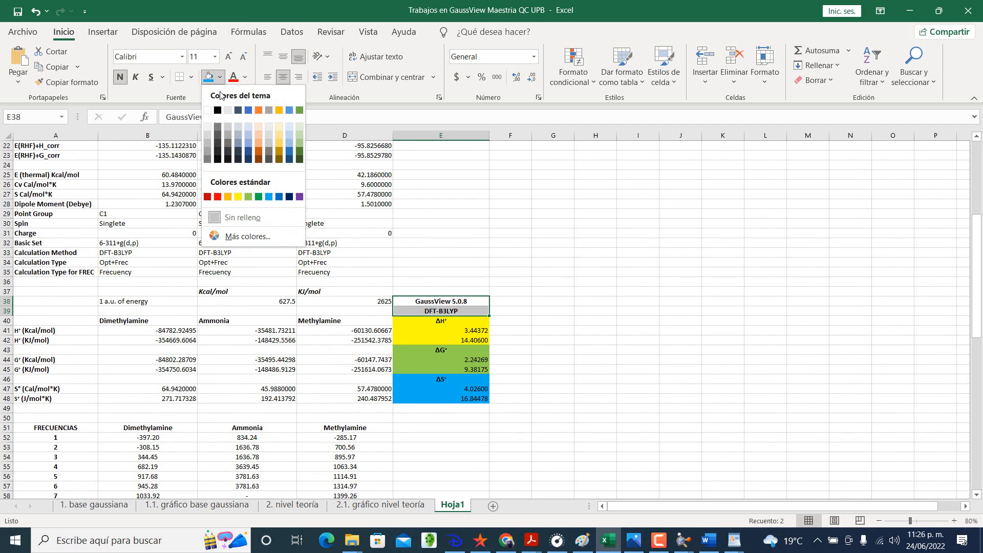
pyautogui.click(228, 110)
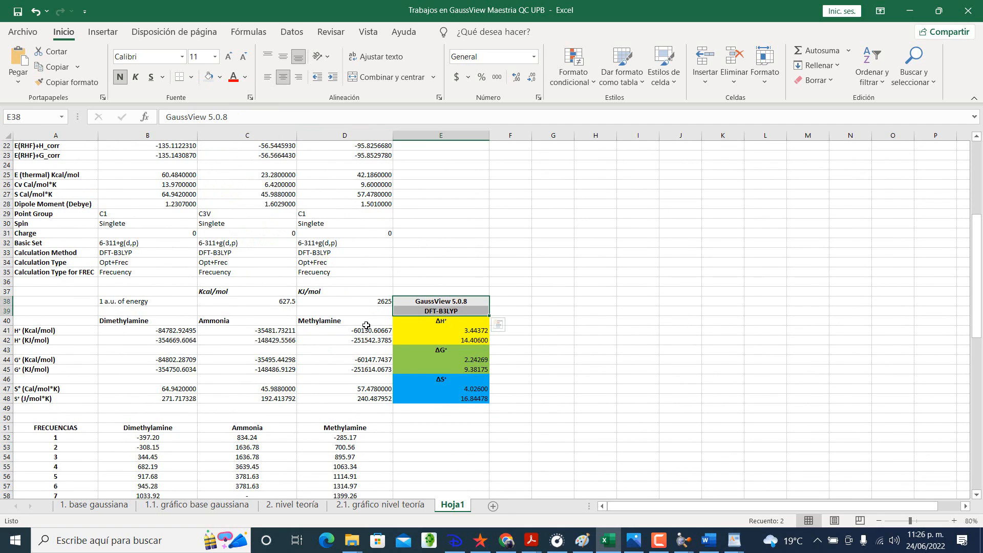
pyautogui.click(317, 320)
pyautogui.click(439, 311)
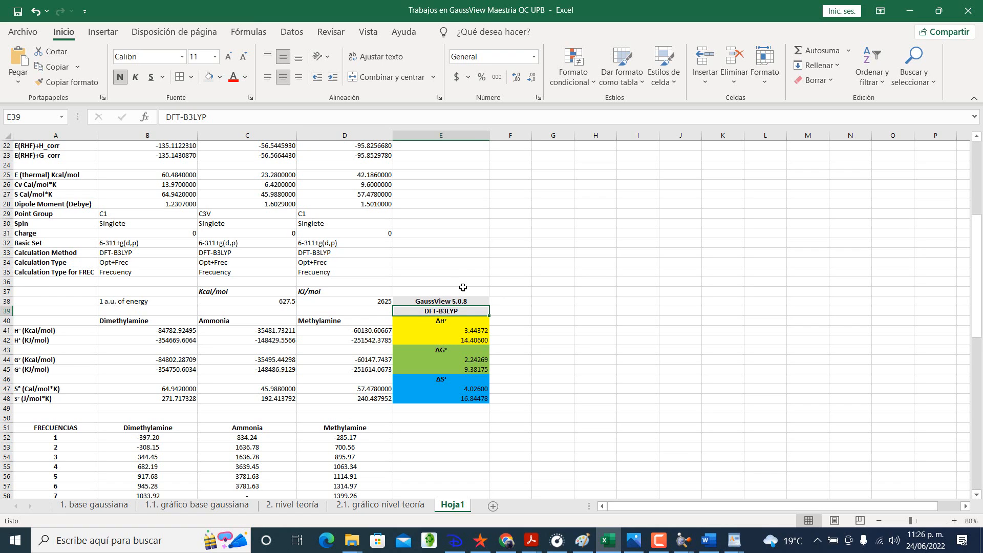
pyautogui.click(472, 340)
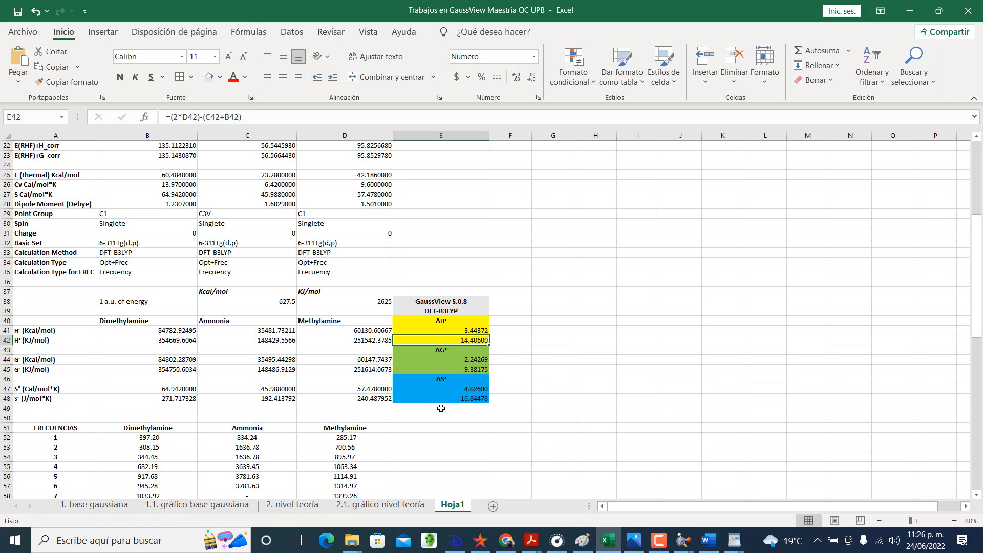
pyautogui.click(429, 409)
pyautogui.click(421, 440)
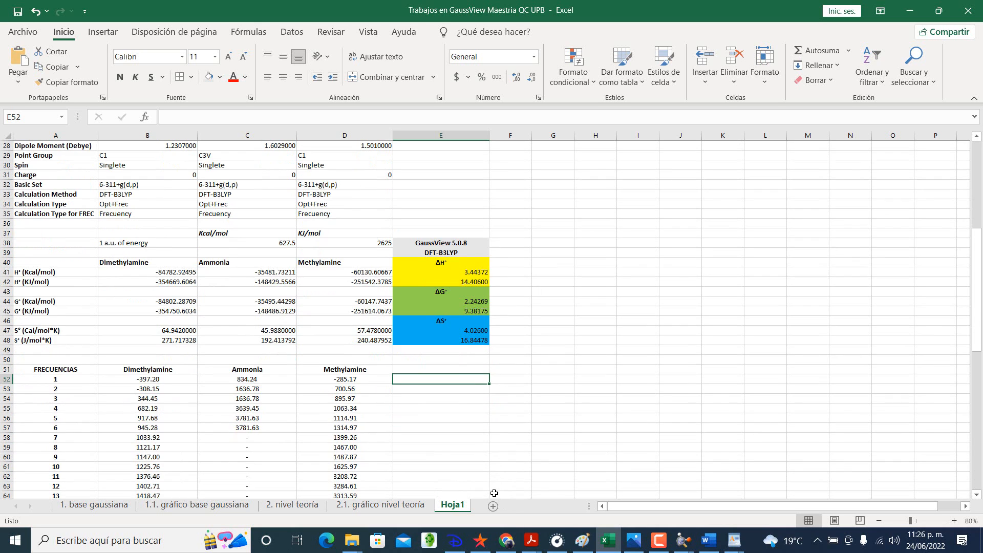
# Step: Switch to Adobe Acrobat Reader and show the assignment document M4_6TrabajoFinal.pdf
pyautogui.moveTo(533, 548)
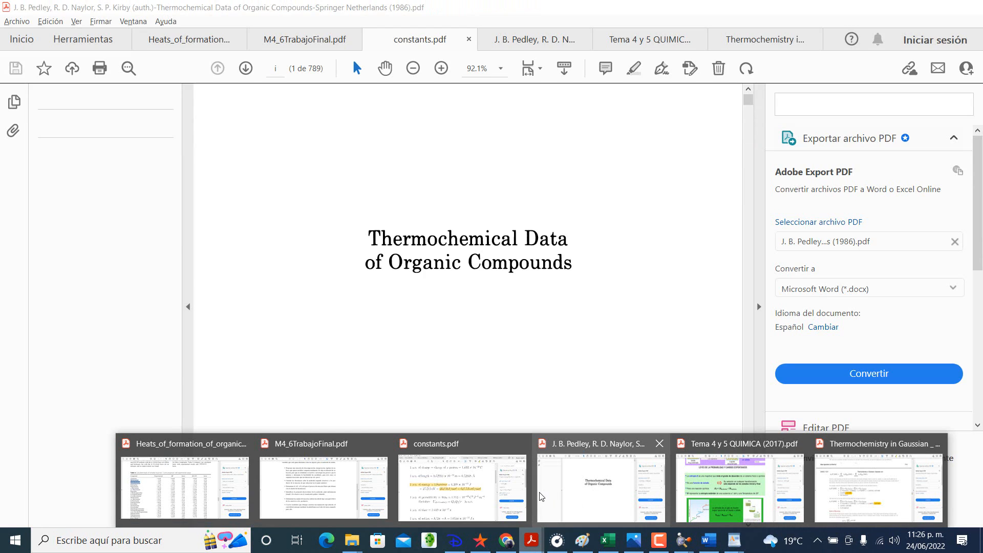
pyautogui.moveTo(351, 497)
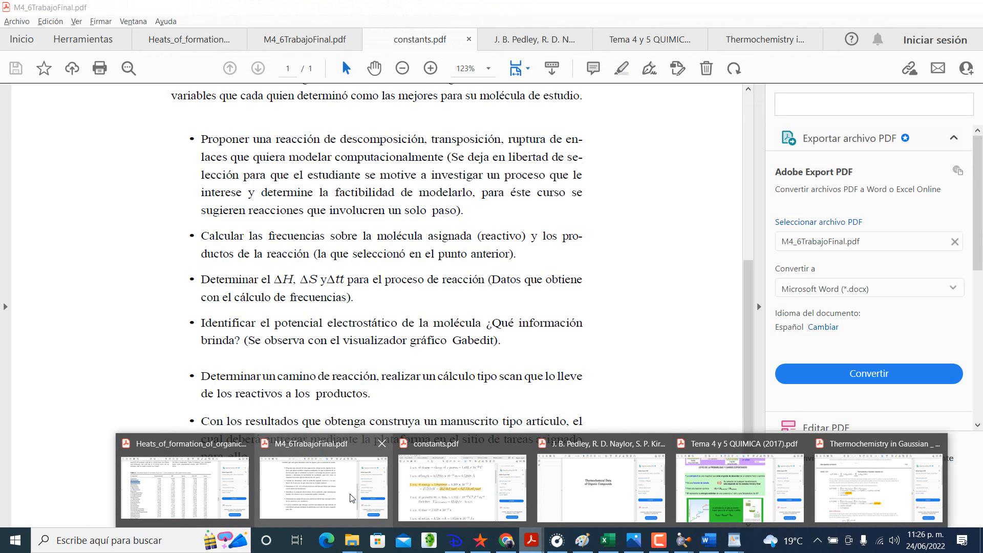
pyautogui.moveTo(635, 503)
pyautogui.click(328, 489)
# Step: Open the A_Method_for_Calculating_the_Heats_of_Formation_of PDF from the Seleccionados folder and look through its computational method up to Table 1
pyautogui.moveTo(352, 540)
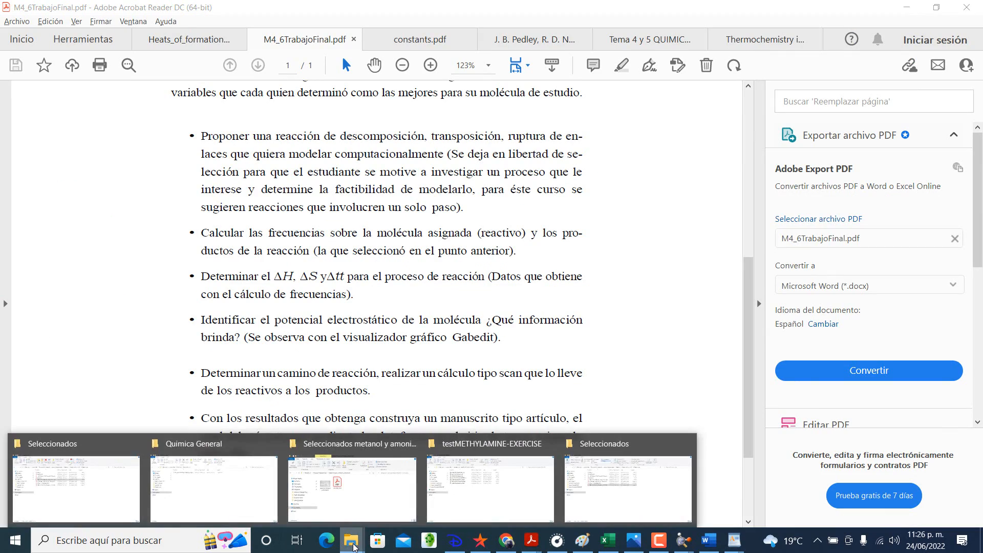
pyautogui.click(586, 519)
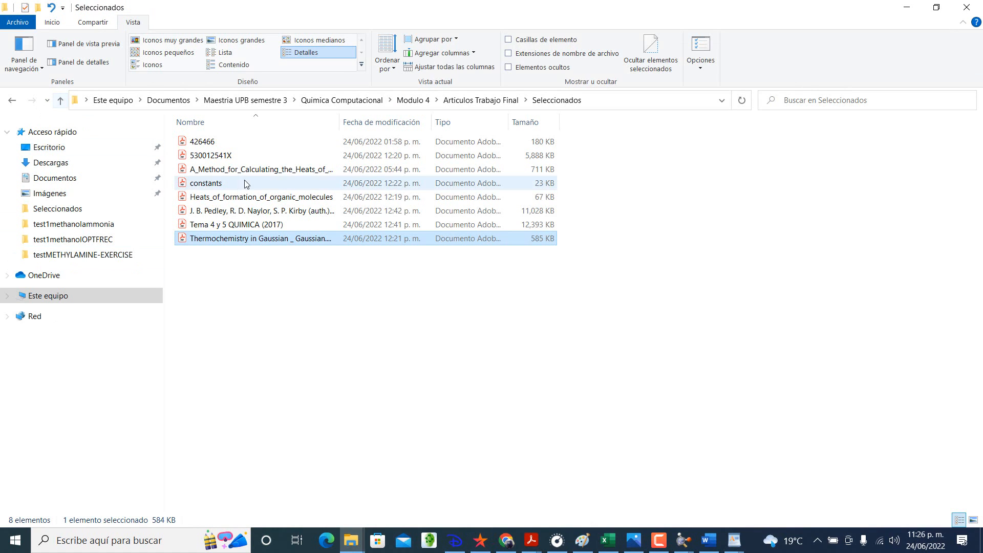
pyautogui.click(250, 172)
pyautogui.doubleClick(249, 172)
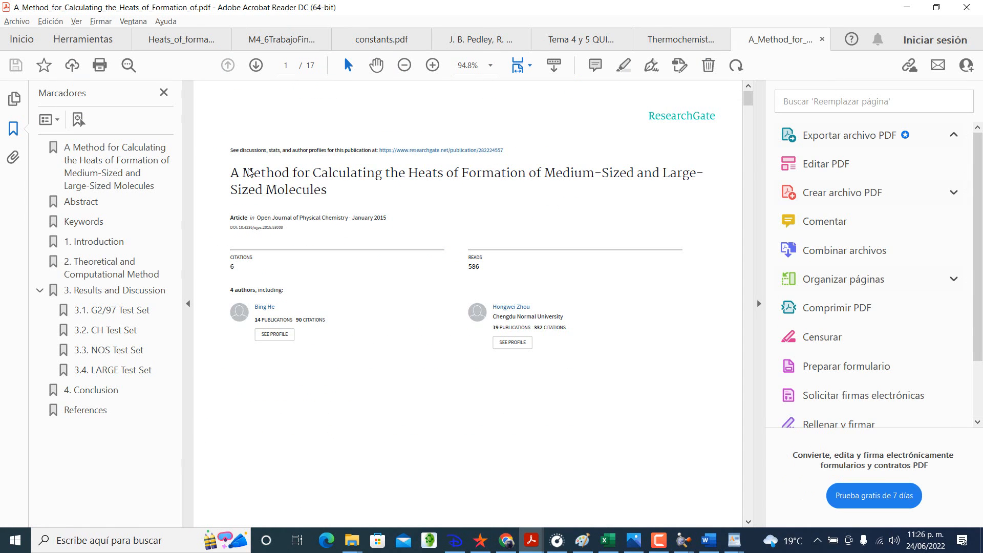
pyautogui.scroll(-5, 249, 171)
pyautogui.scroll(-15, 247, 171)
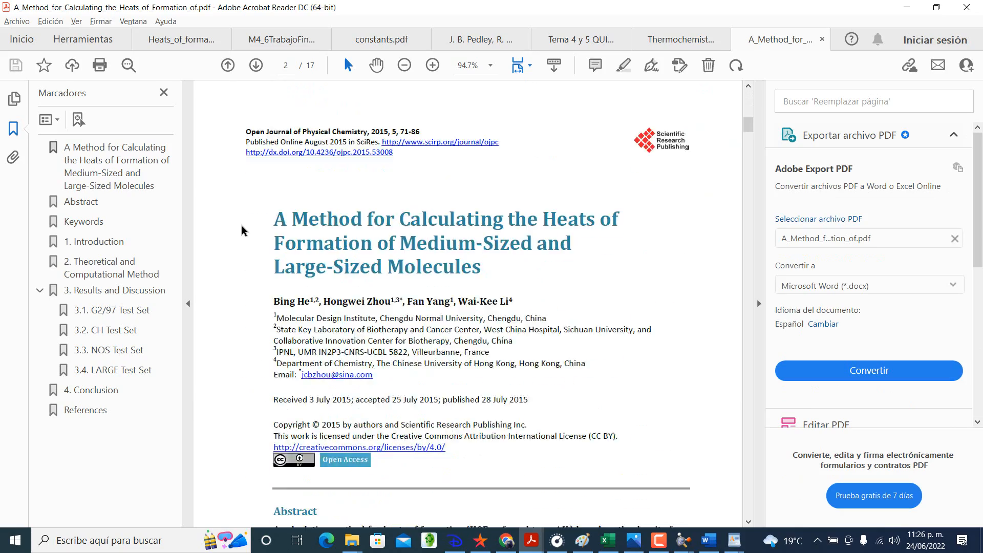
pyautogui.scroll(-20, 245, 229)
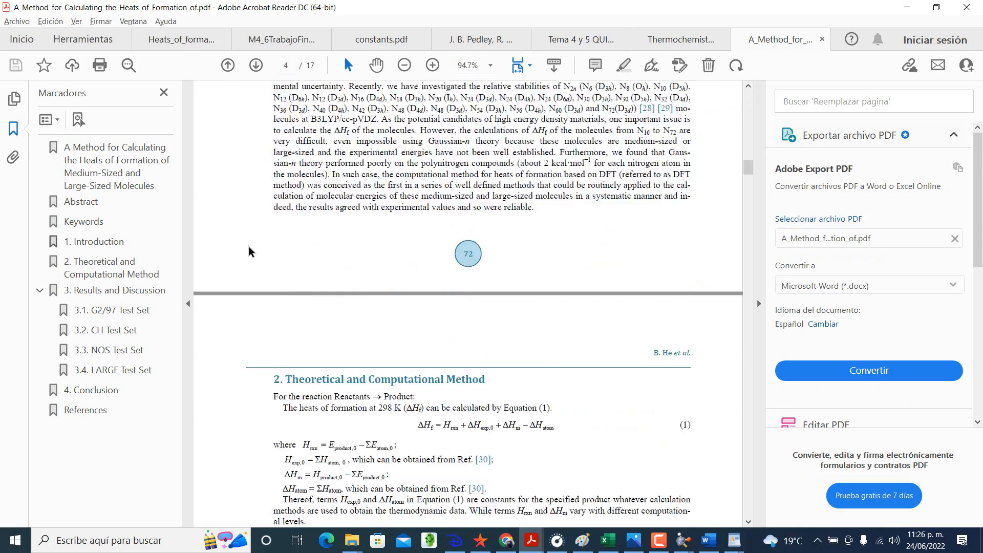
pyautogui.scroll(-3, 259, 252)
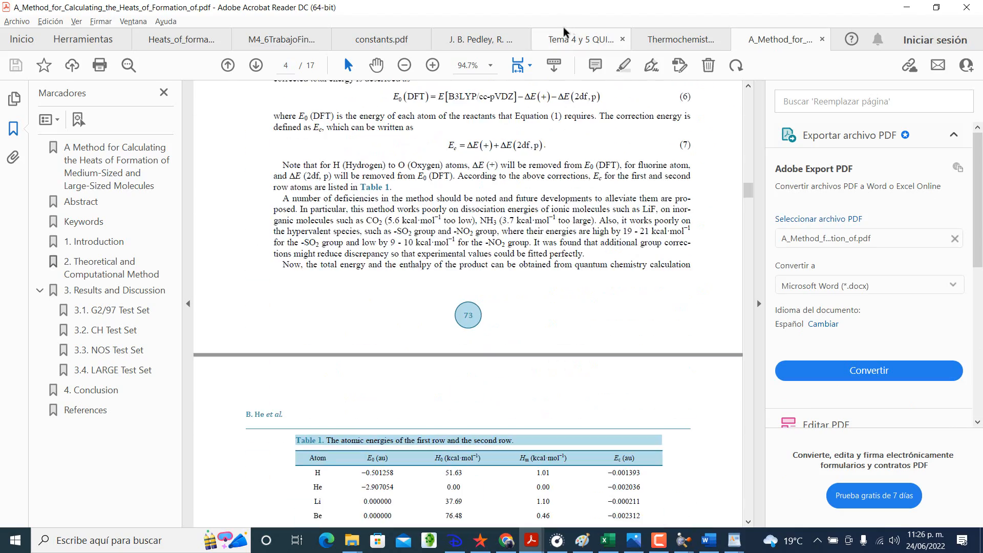
# Step: Show Heats_of_formation_of_organic_molecules.pdf, close its search box and view the title and abstract on page 1
pyautogui.click(196, 33)
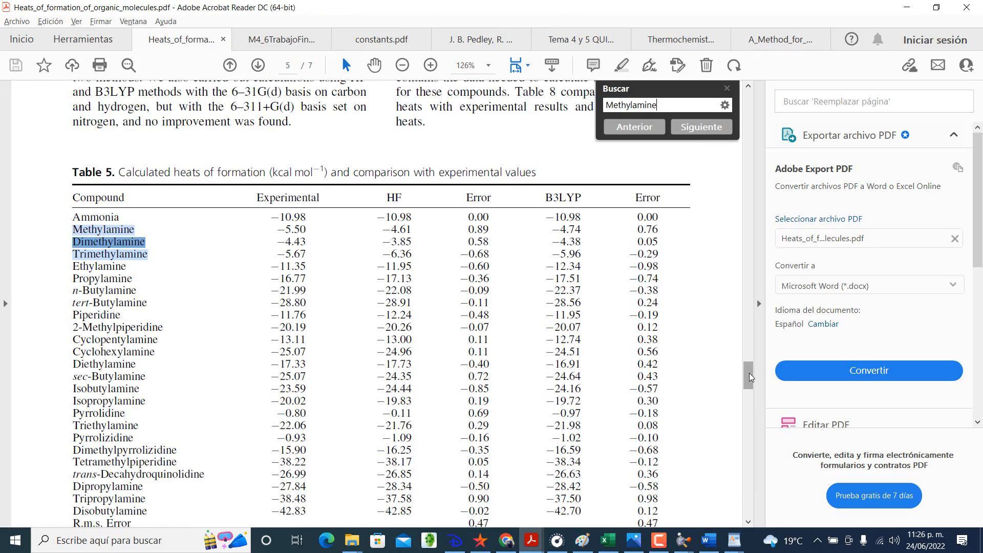
pyautogui.moveTo(748, 376); pyautogui.dragTo(750, 98)
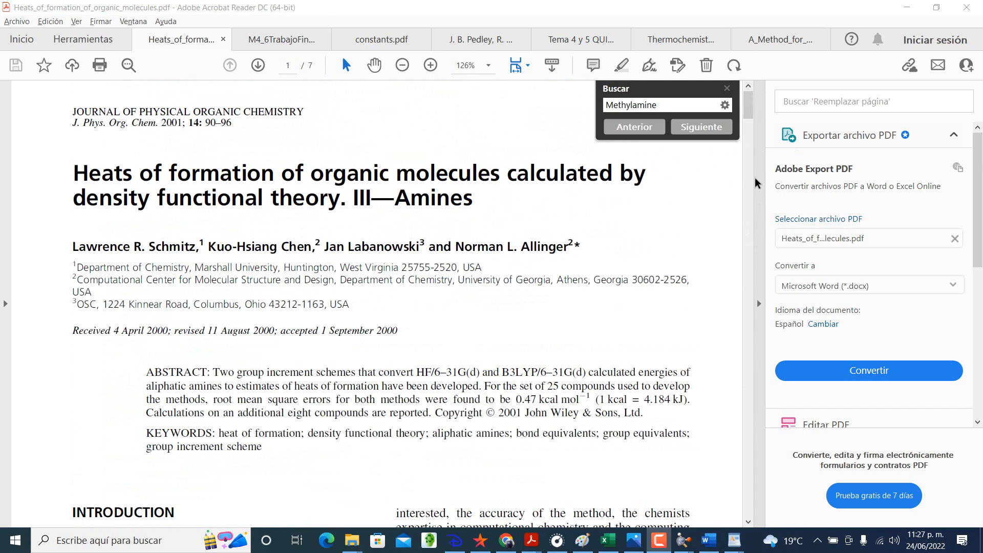
pyautogui.click(727, 88)
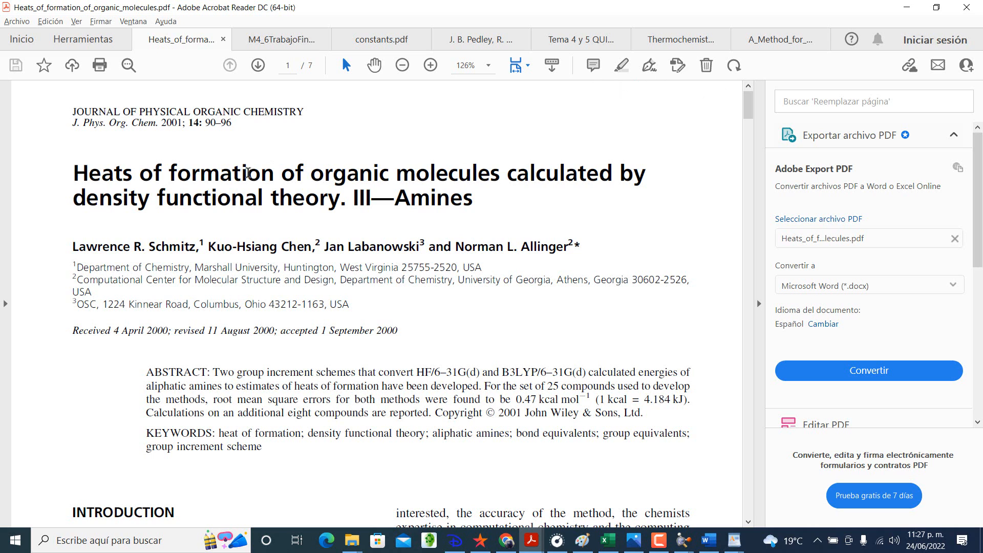
pyautogui.scroll(-3, 264, 212)
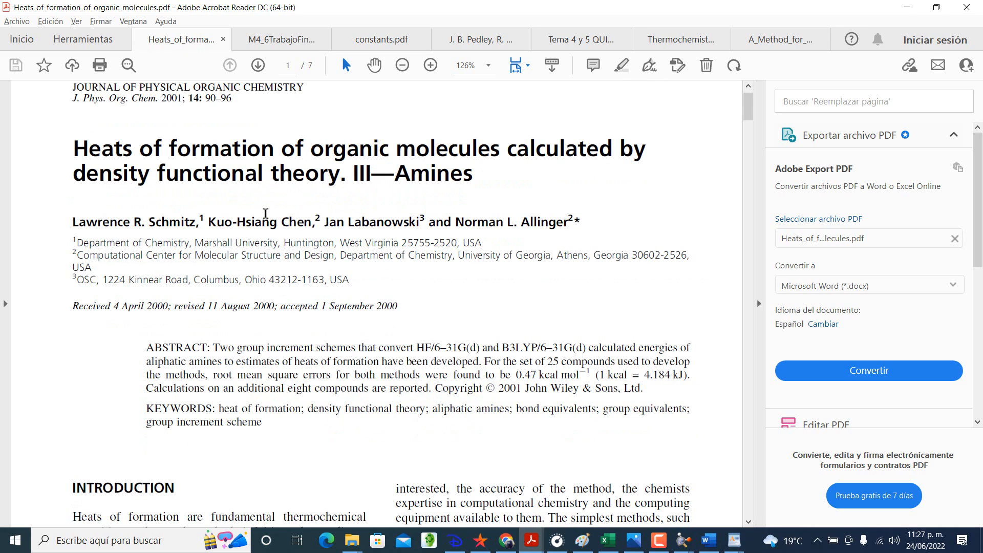
pyautogui.scroll(2, 265, 214)
# Step: Find the first occurrence of "Methylamine" in the amines article and view the table containing it
pyautogui.hotkey('ctrl', 'f')
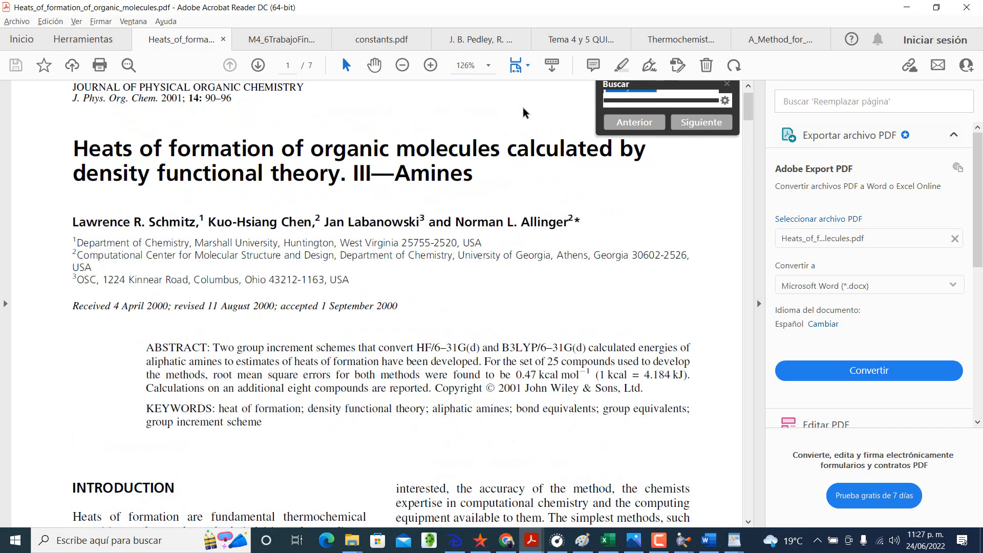
pyautogui.click(696, 126)
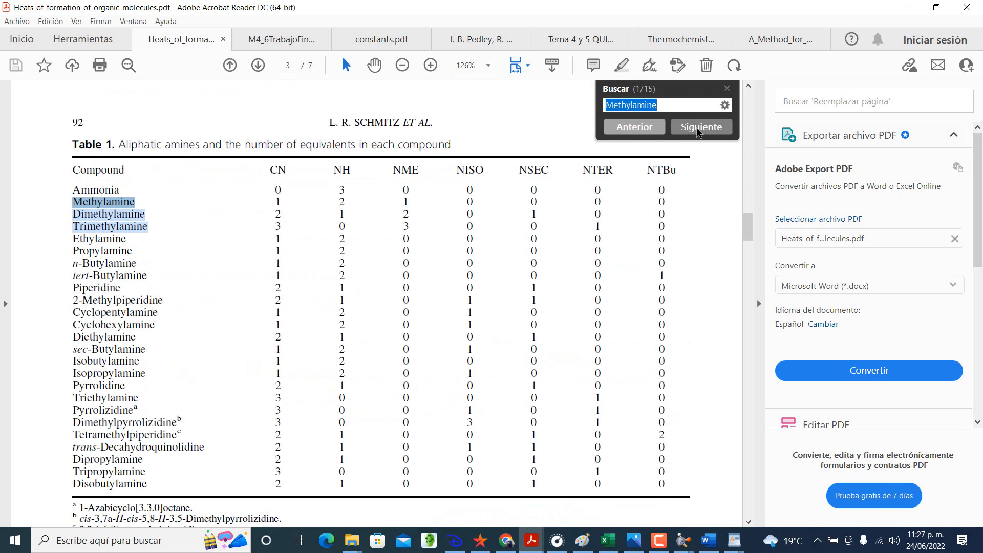
pyautogui.scroll(5, 428, 241)
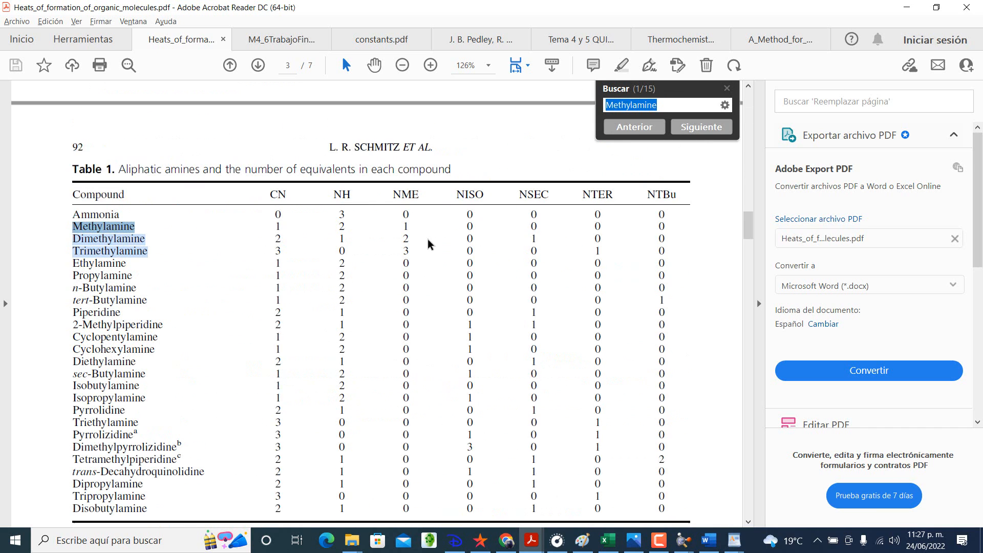
# Step: Examine the B3LYP/6-31G(d) method statements at the end of the article's second page
pyautogui.scroll(5, 428, 239)
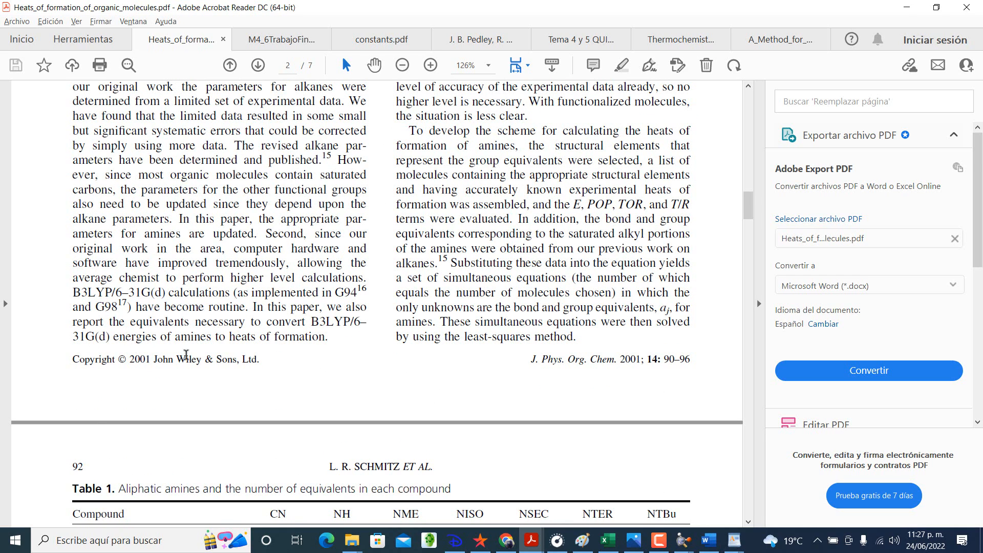
pyautogui.moveTo(352, 321); pyautogui.dragTo(330, 339)
pyautogui.click(241, 338)
pyautogui.moveTo(75, 289); pyautogui.dragTo(155, 293)
pyautogui.click(175, 291)
# Step: Switch to the Excel workbook and change the method label in cell E39 to DFT-B3LYP+g(d,p)
pyautogui.hotkey('alt', 'Tab')
pyautogui.hotkey('alt', 'Tab')
pyautogui.hotkey('alt', 'Tab')
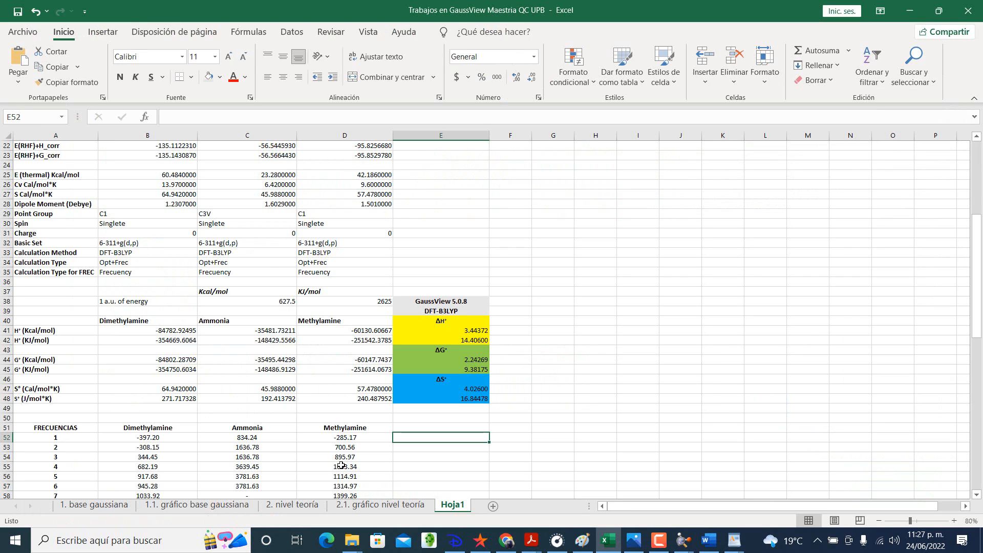
pyautogui.click(466, 311)
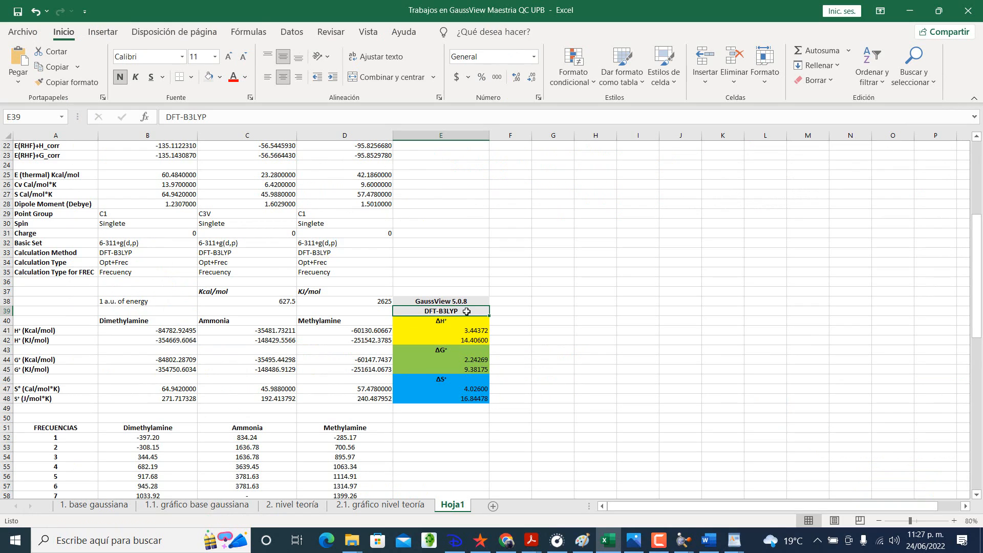
pyautogui.doubleClick(467, 312)
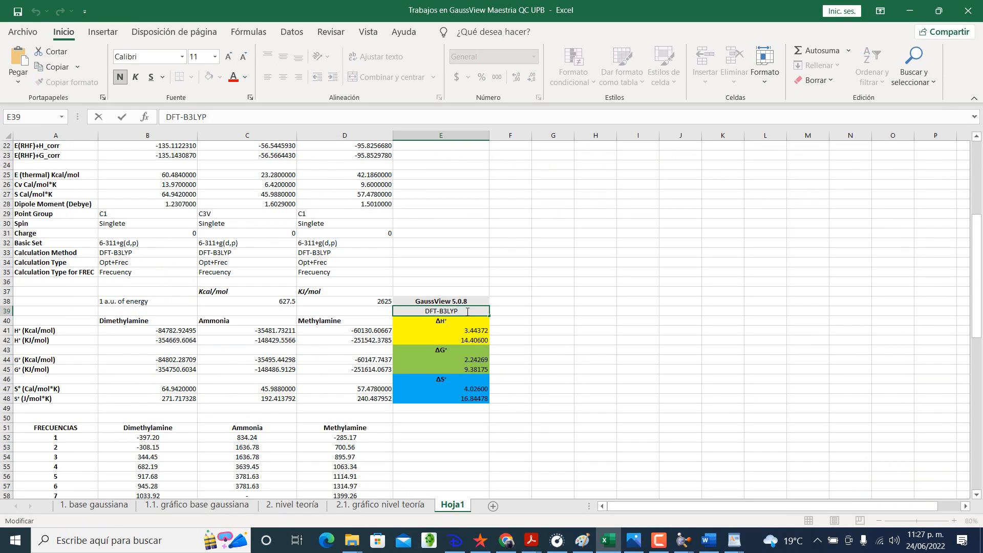
pyautogui.write('+g(d,p)')
pyautogui.press('Return')
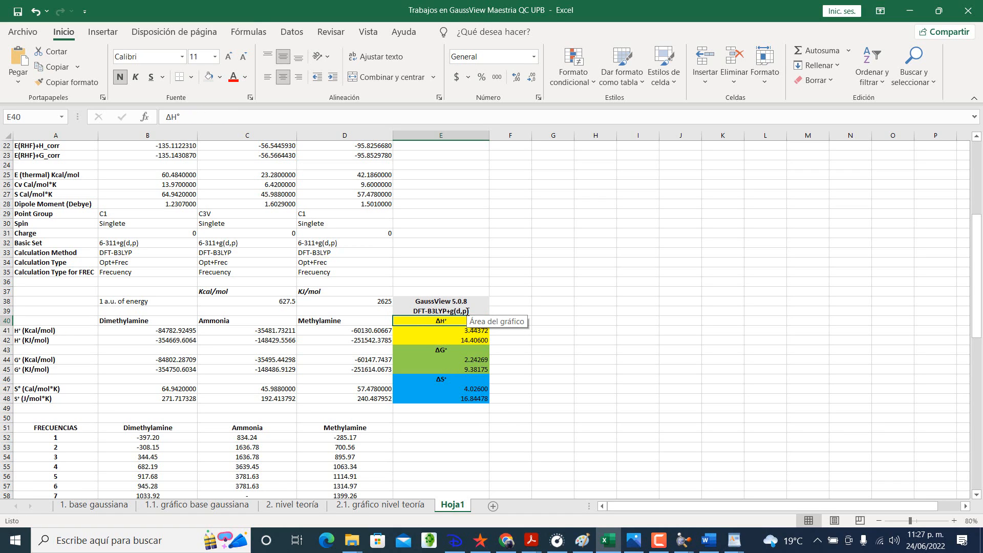
# Step: Return to the amines article in Acrobat Reader and step through the "Methylamine" matches to the Table 2 heats of formation
pyautogui.hotkey('alt', 'Tab')
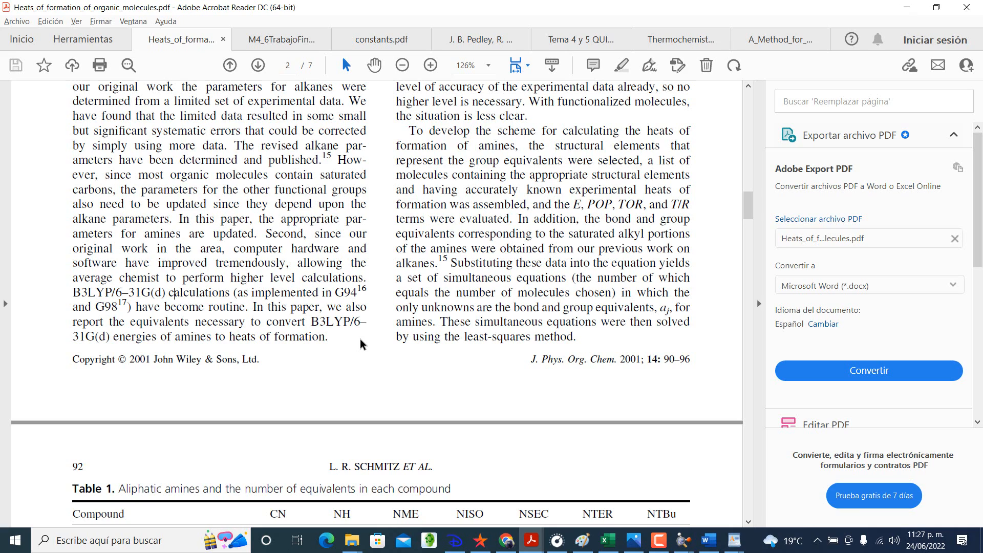
pyautogui.scroll(-9, 360, 339)
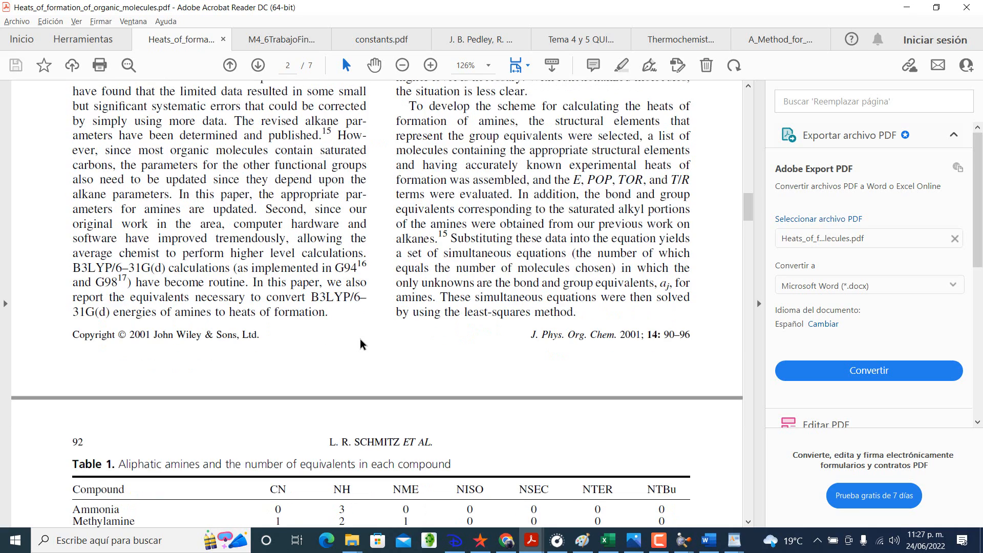
pyautogui.scroll(5, 360, 339)
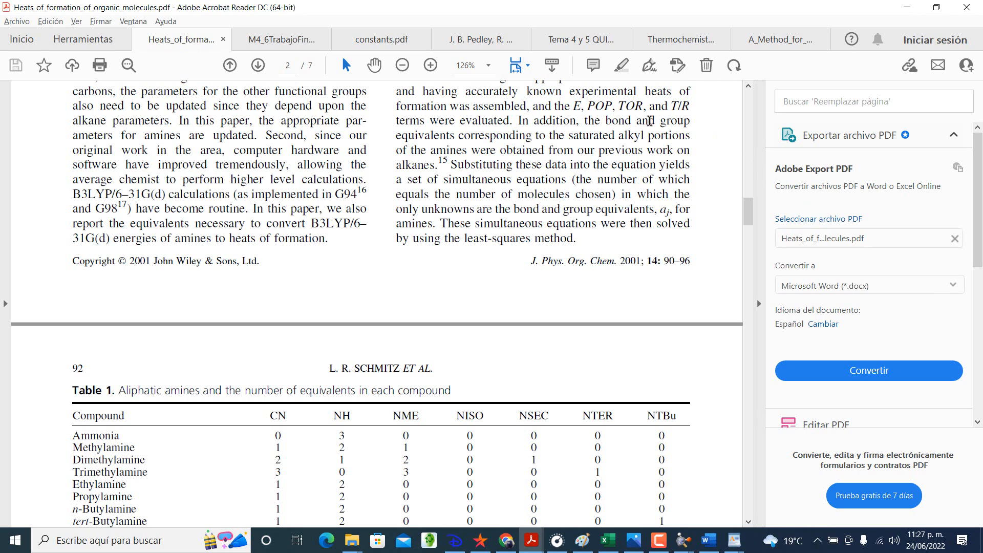
pyautogui.hotkey('ctrl', 'f')
pyautogui.click(701, 127)
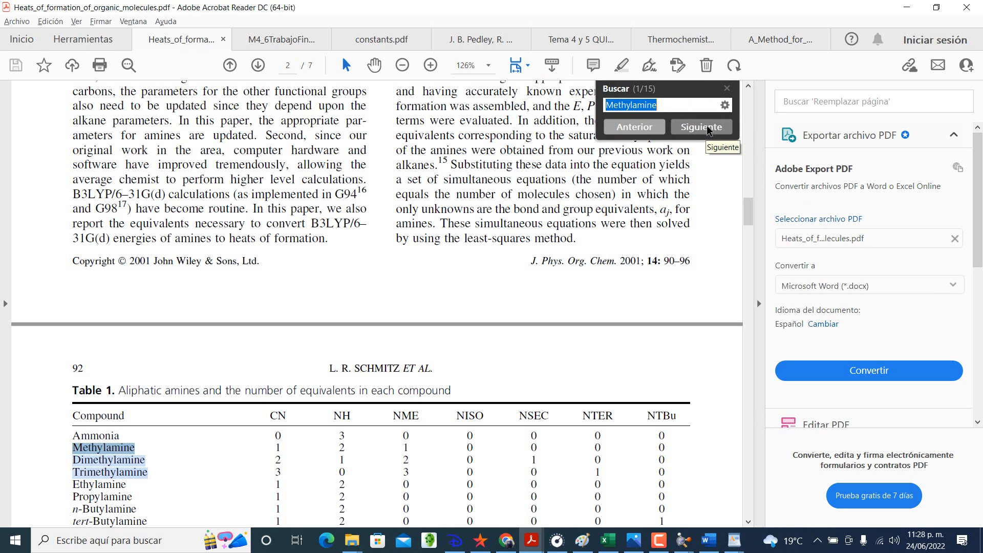
pyautogui.click(707, 128)
pyautogui.click(708, 128)
pyautogui.click(708, 129)
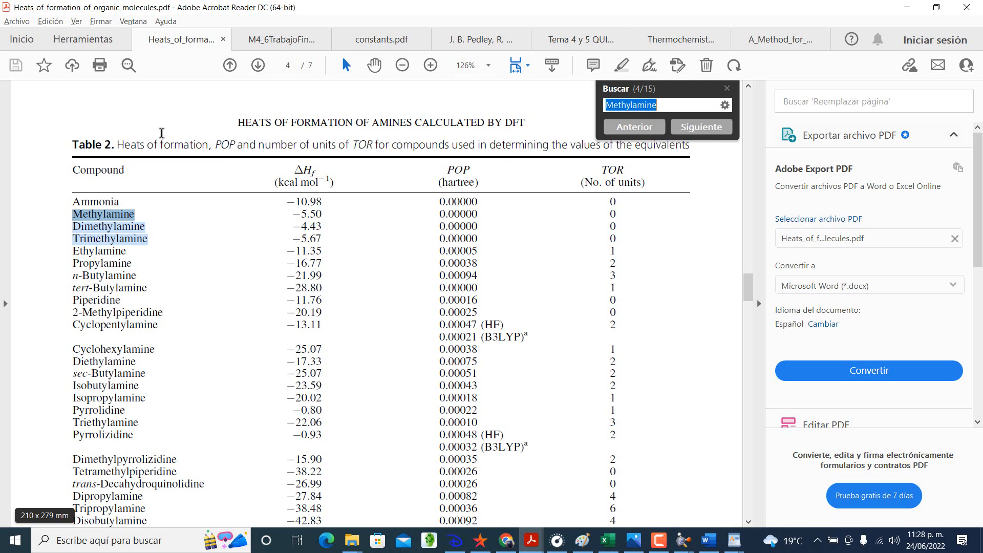
# Step: Show the Thermochemical Data of Organic Compounds book and look through its title and publication pages
pyautogui.click(468, 42)
pyautogui.scroll(-3, 447, 202)
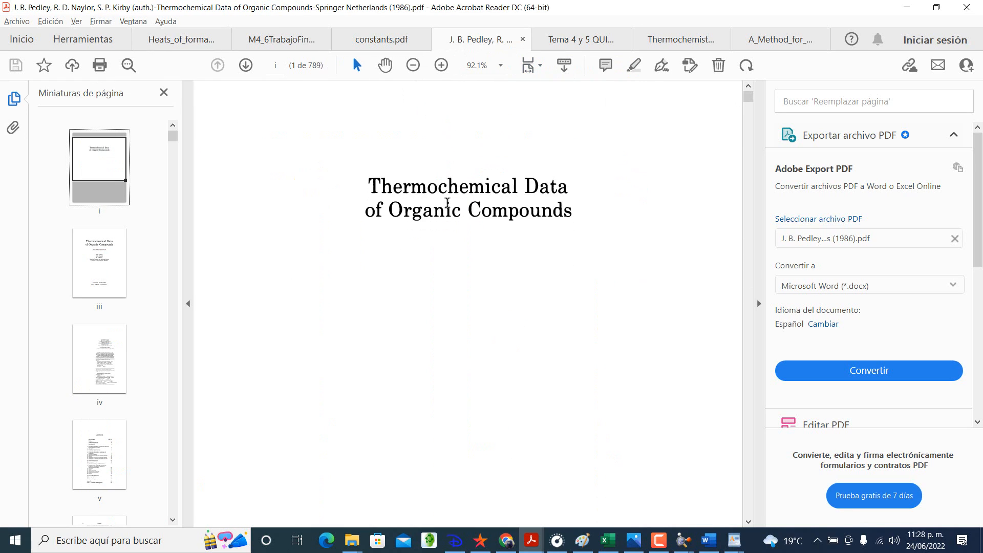
pyautogui.scroll(1, 447, 207)
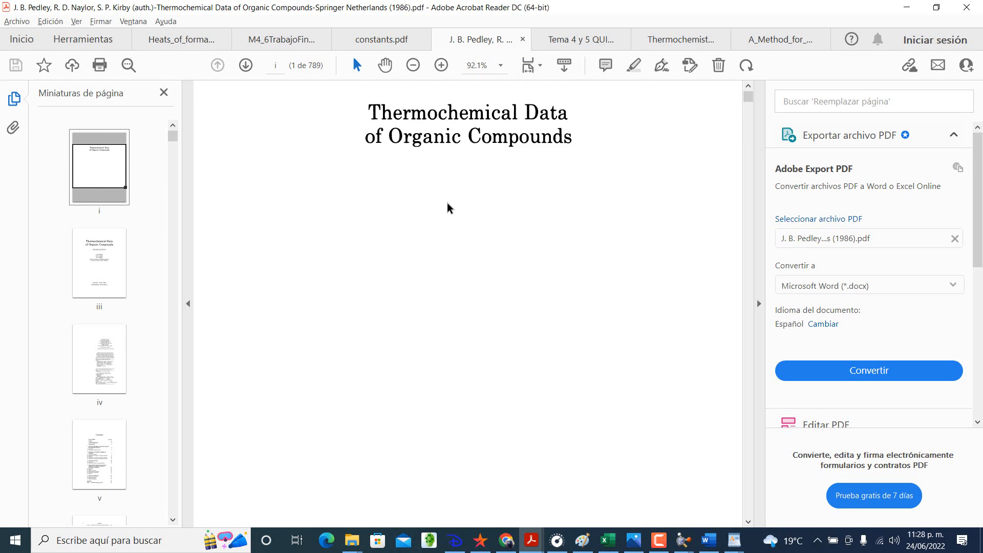
pyautogui.scroll(-8, 445, 212)
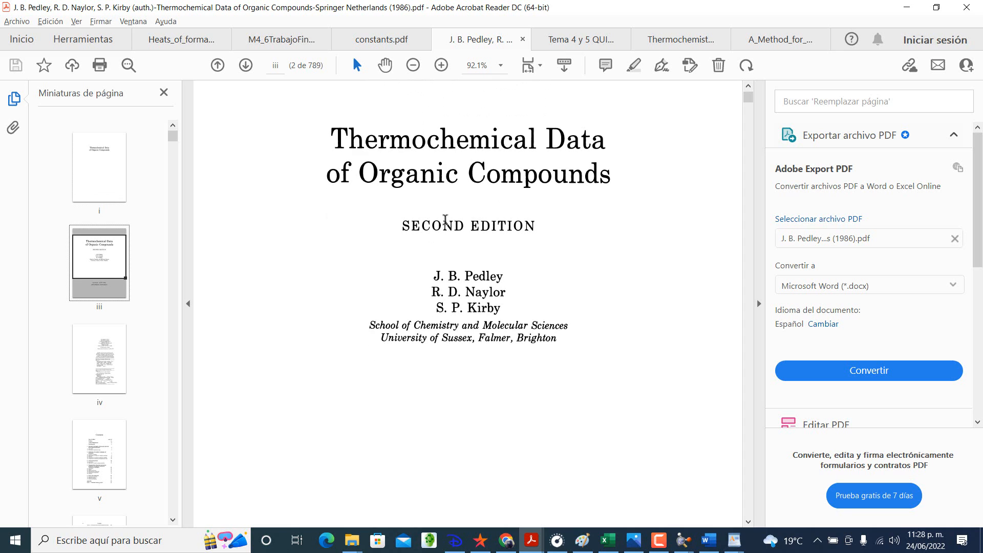
pyautogui.scroll(-3, 547, 165)
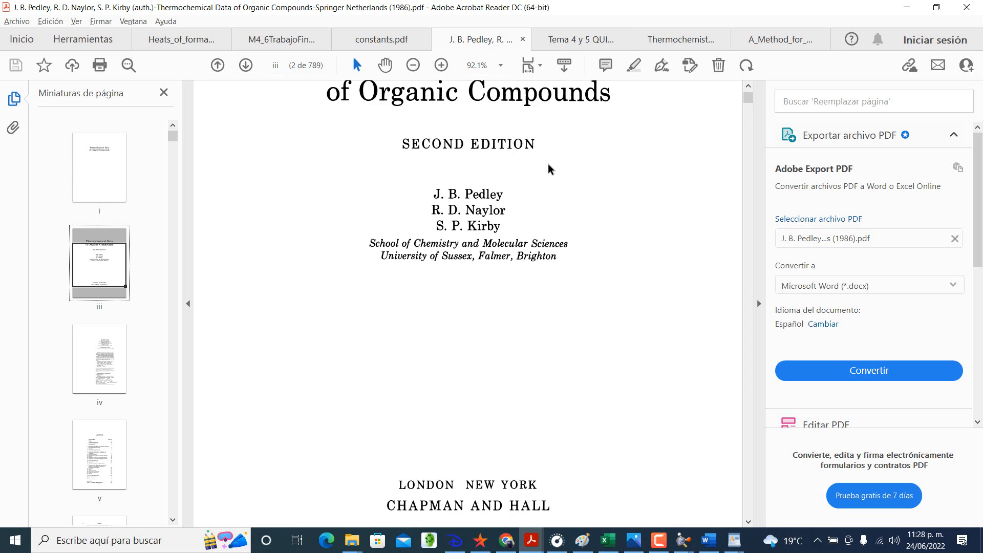
pyautogui.scroll(-8, 548, 165)
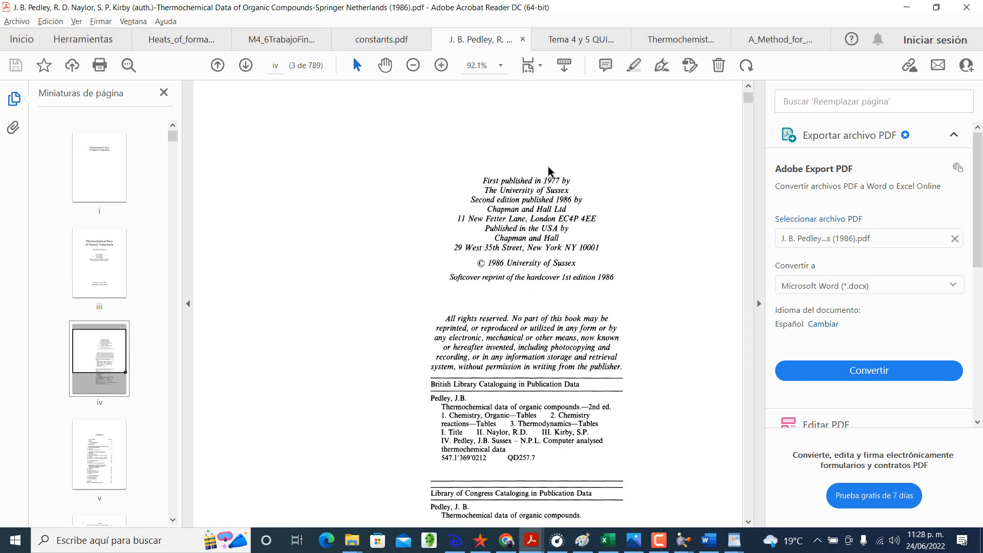
pyautogui.scroll(-1, 547, 170)
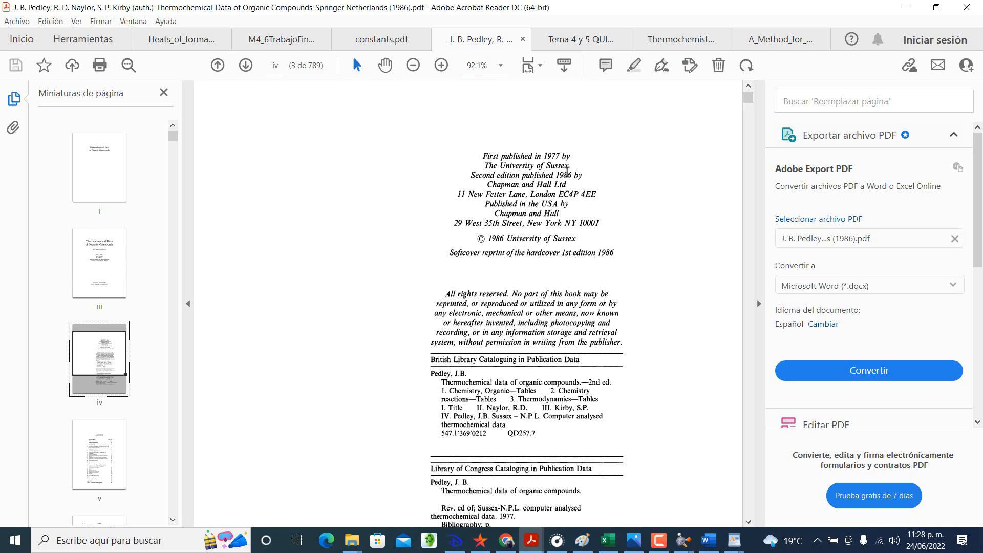
# Step: Search the Thermochemical Data of Organic Compounds book for "methylamine"
pyautogui.hotkey('ctrl', 'f')
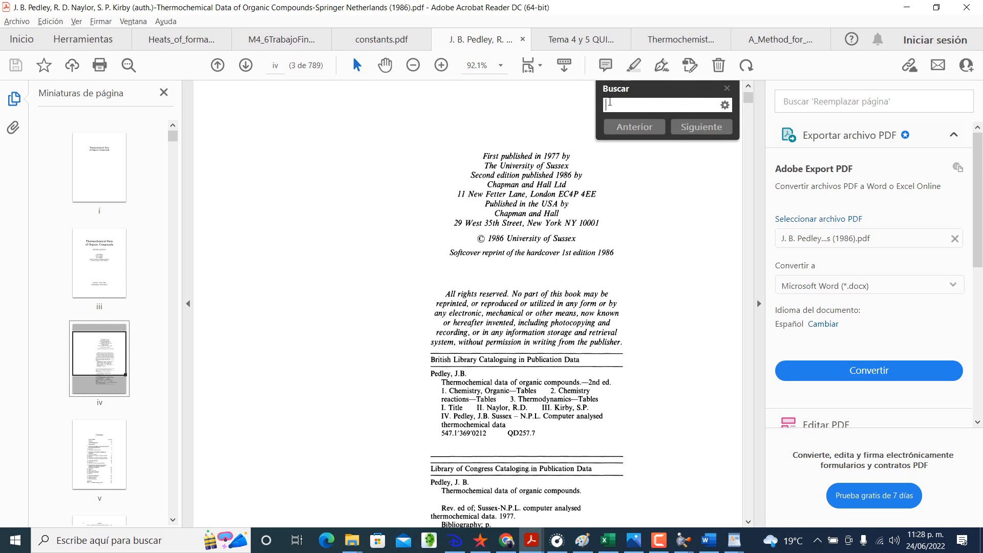
pyautogui.write('methyl')
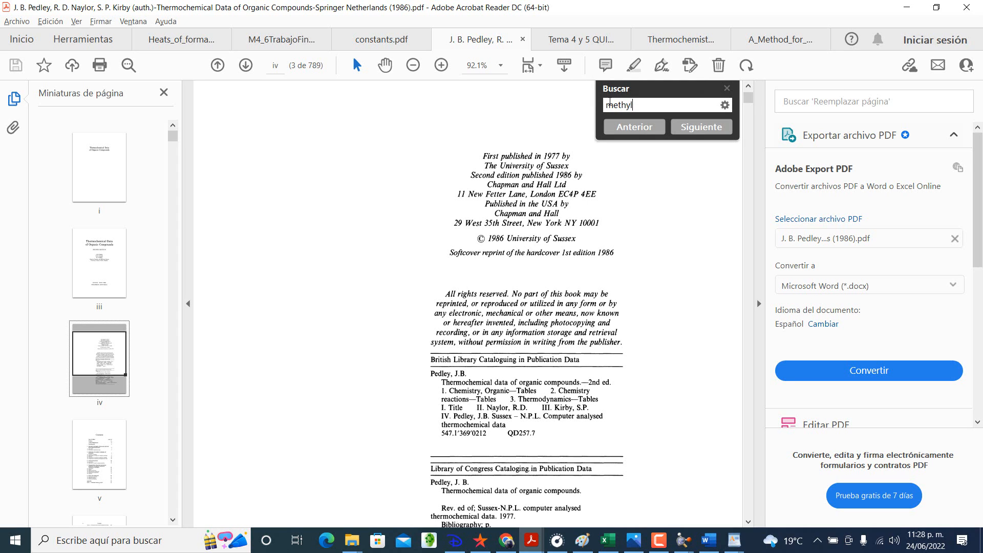
pyautogui.write('amine')
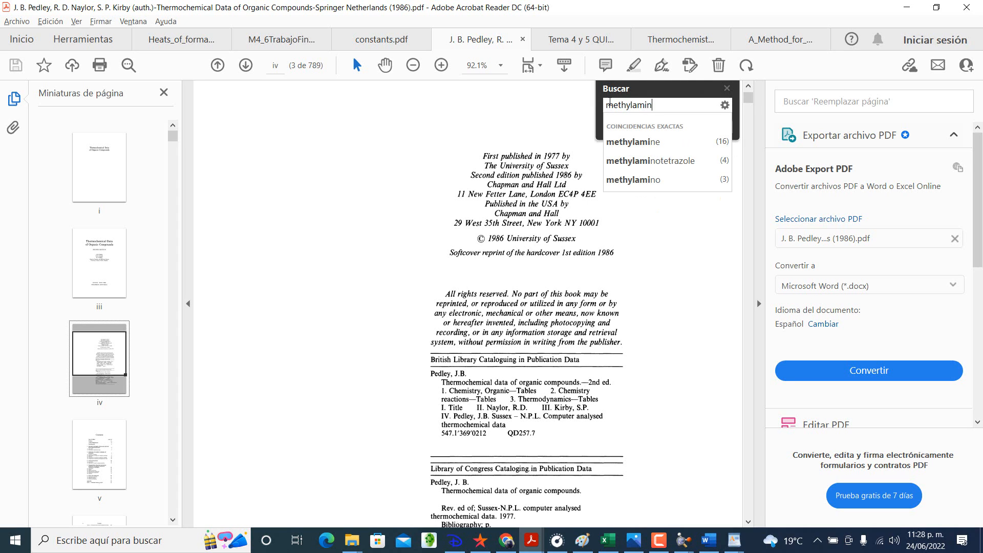
pyautogui.press('Return')
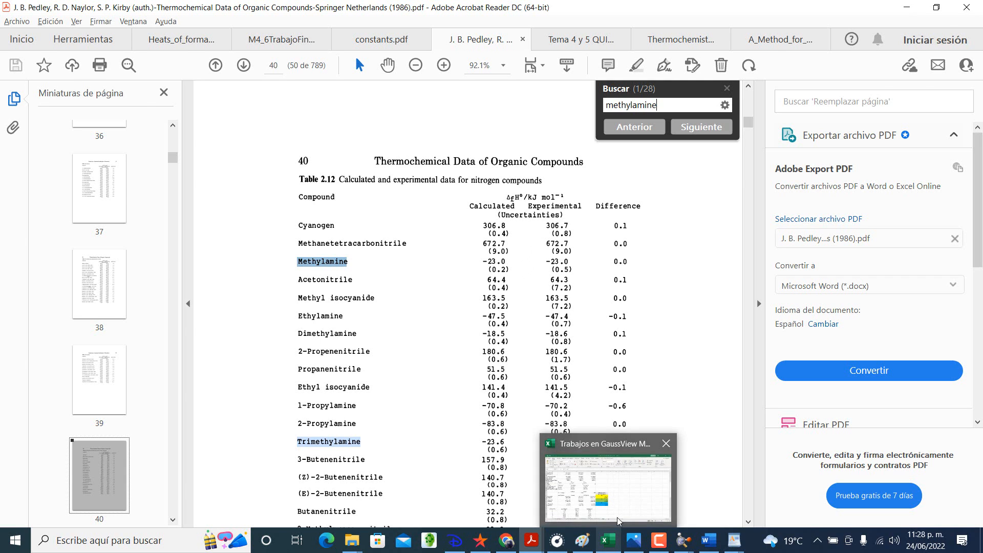
# Step: Switch to the Excel workbook, check the ΔH° results in cells E41 and E42, and return to the book in Acrobat Reader
pyautogui.click(616, 547)
pyautogui.click(473, 340)
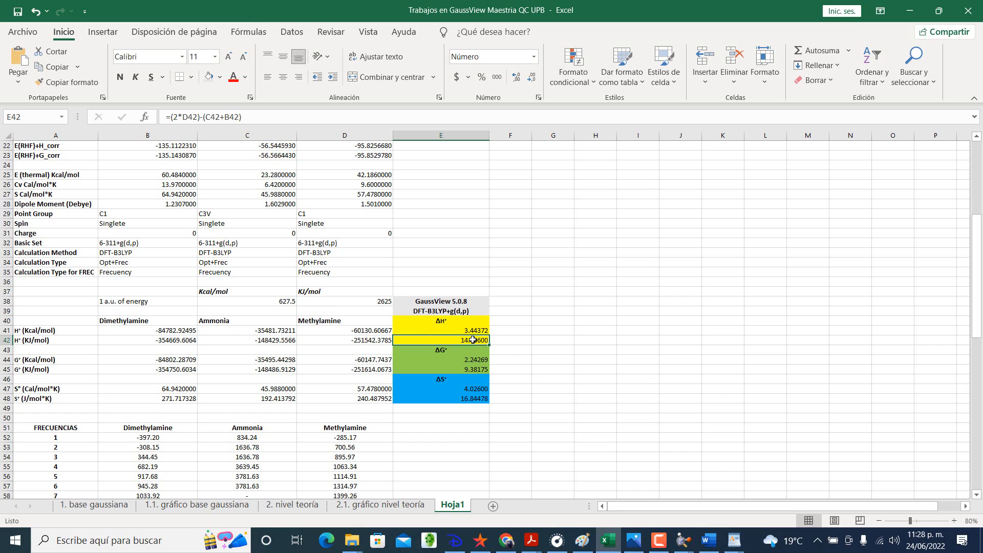
pyautogui.click(449, 331)
pyautogui.click(450, 341)
pyautogui.click(613, 545)
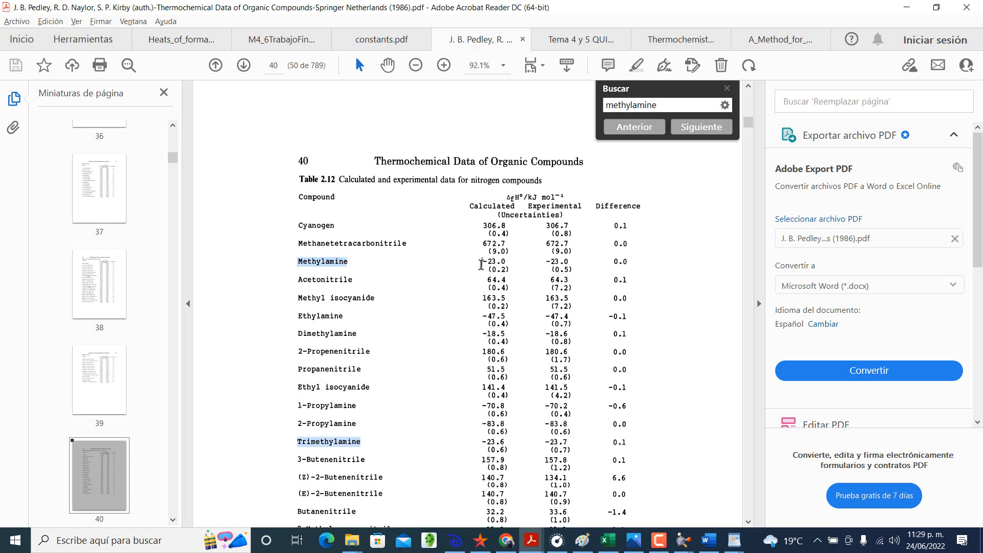
# Step: Step through the "methylamine" matches in the book to examine the tabulated enthalpies of formation for the amines and their hydrohalides
pyautogui.click(701, 127)
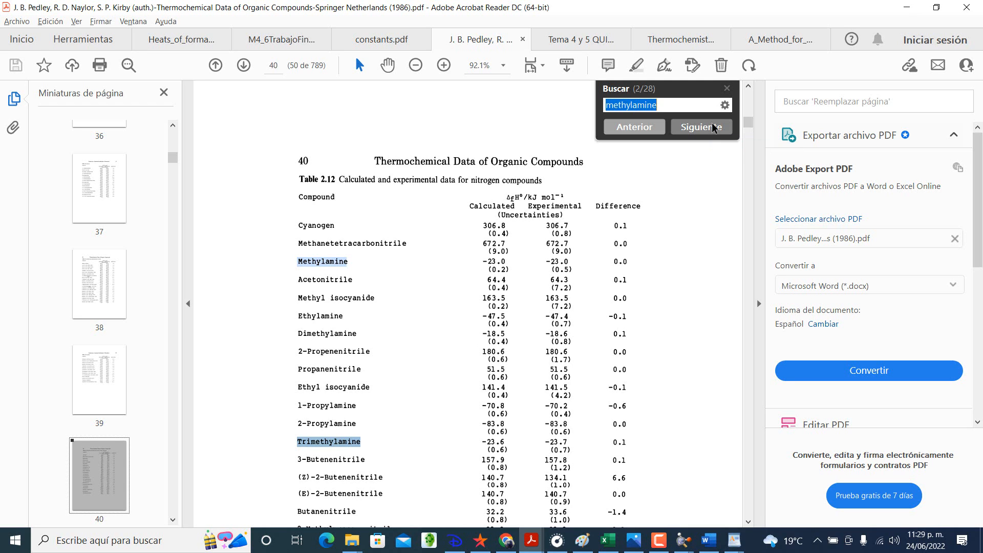
pyautogui.click(702, 127)
pyautogui.click(701, 127)
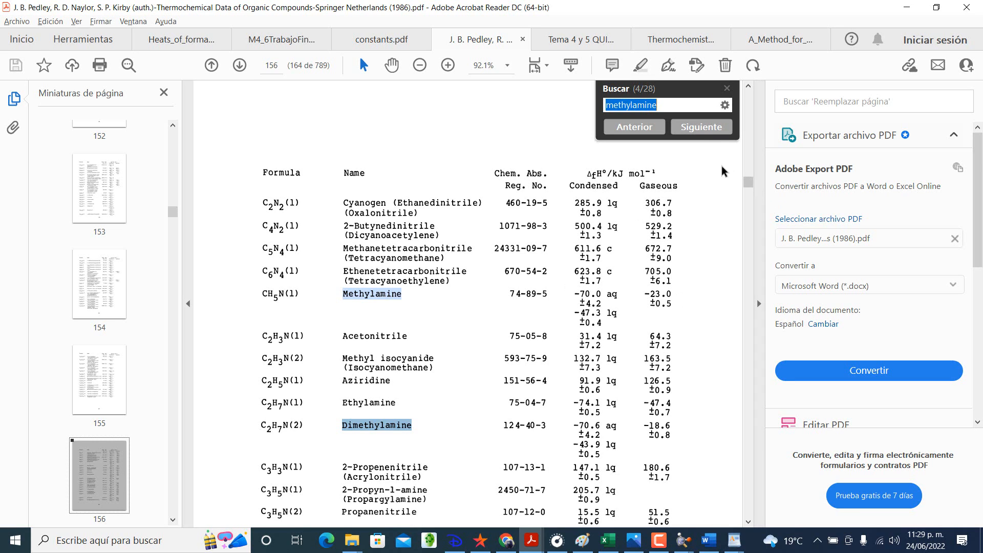
pyautogui.click(696, 127)
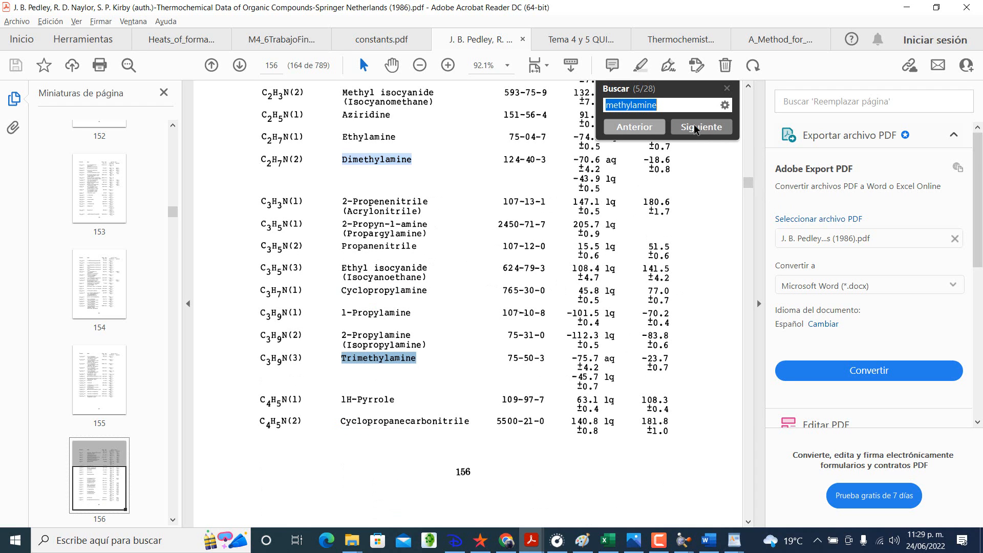
pyautogui.click(696, 127)
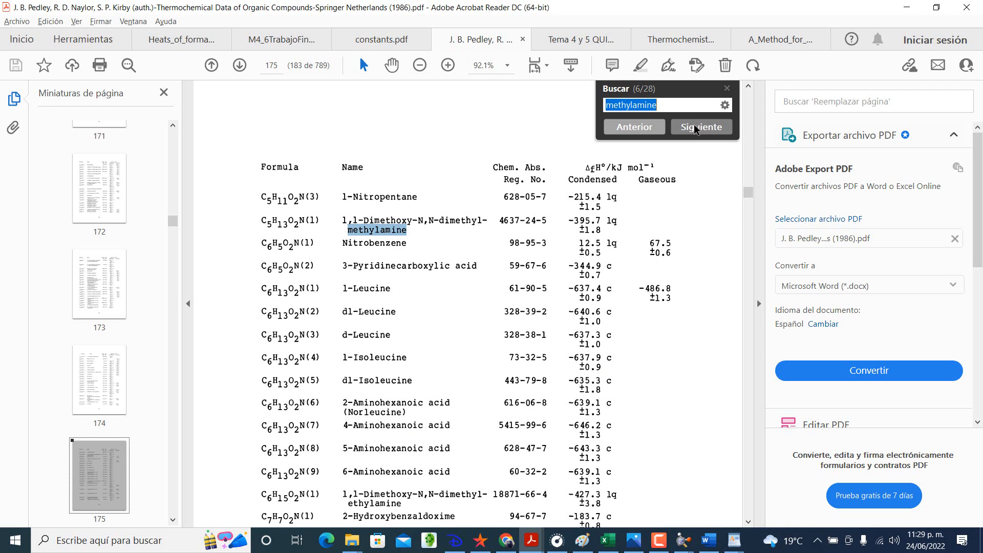
pyautogui.click(696, 127)
pyautogui.click(696, 127)
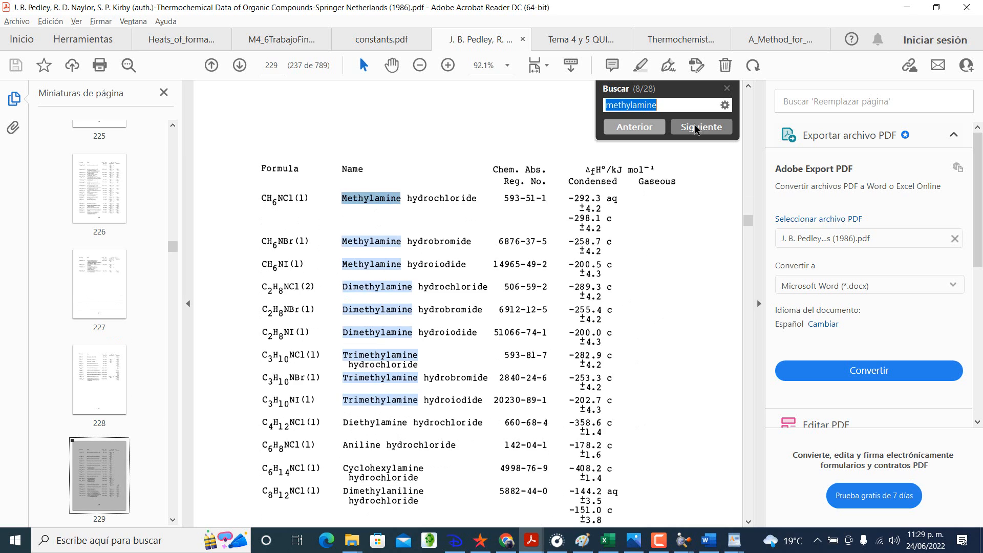
pyautogui.click(696, 127)
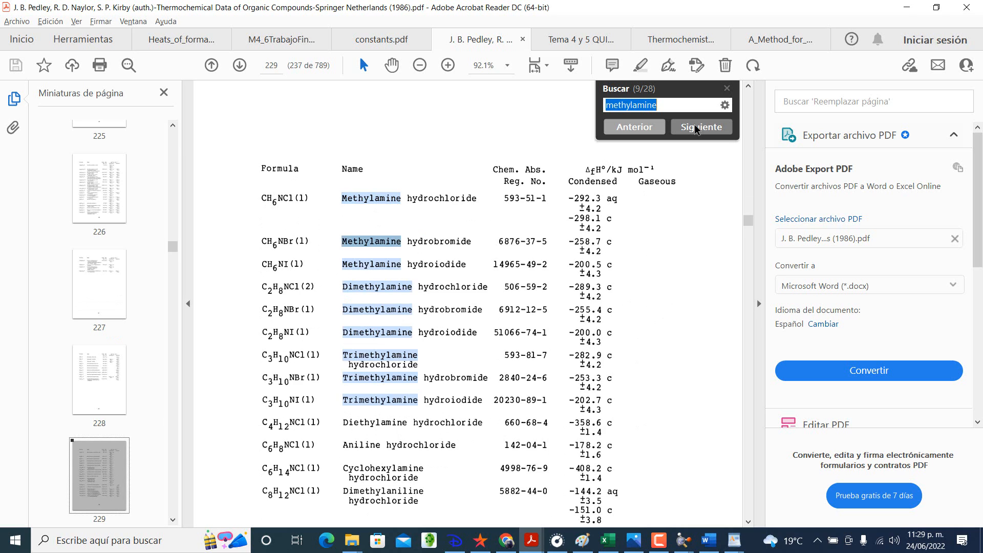
# Step: Return to the heats of formation article and highlight the Methylamine row of Table 2 in yellow
pyautogui.click(260, 41)
pyautogui.click(198, 38)
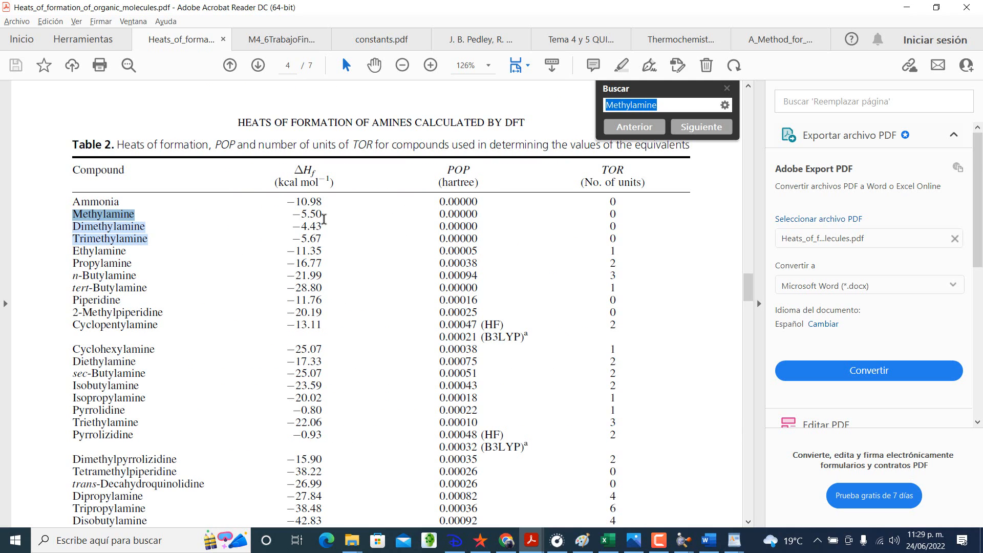
pyautogui.moveTo(322, 217); pyautogui.dragTo(300, 216)
pyautogui.click(135, 218)
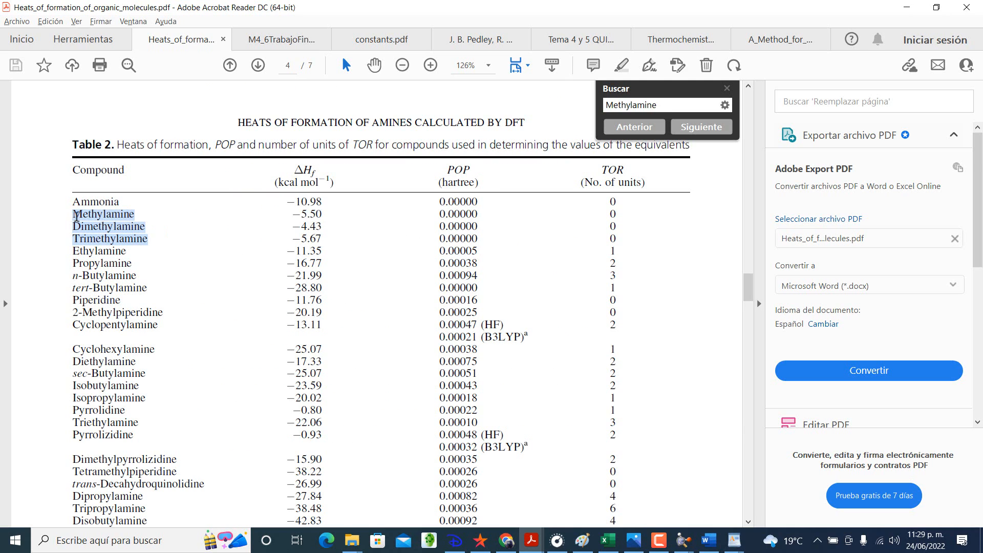
pyautogui.moveTo(70, 214); pyautogui.dragTo(360, 215)
pyautogui.click(375, 195)
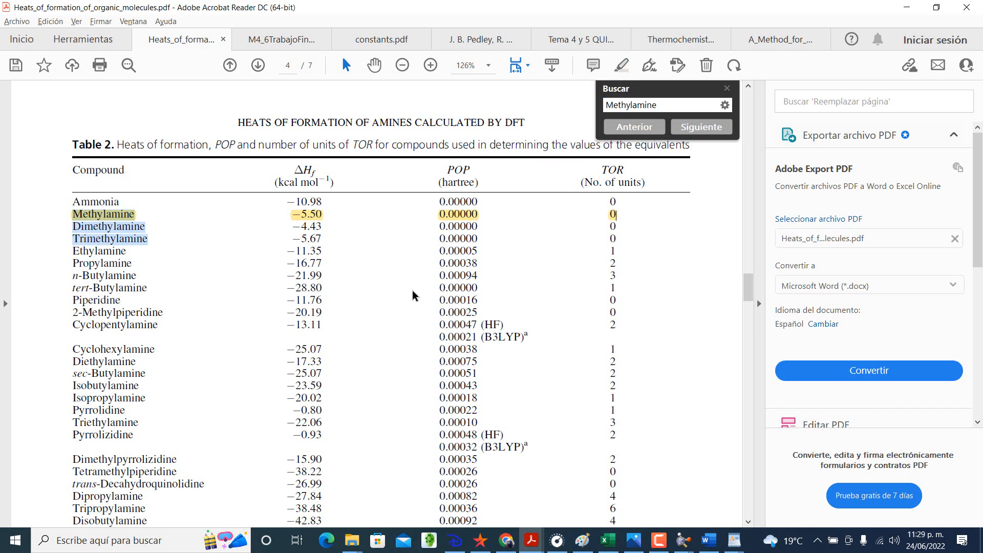
# Step: Switch to the Excel workbook and check the ΔH° result in Kcal/mol in cell E41
pyautogui.click(611, 540)
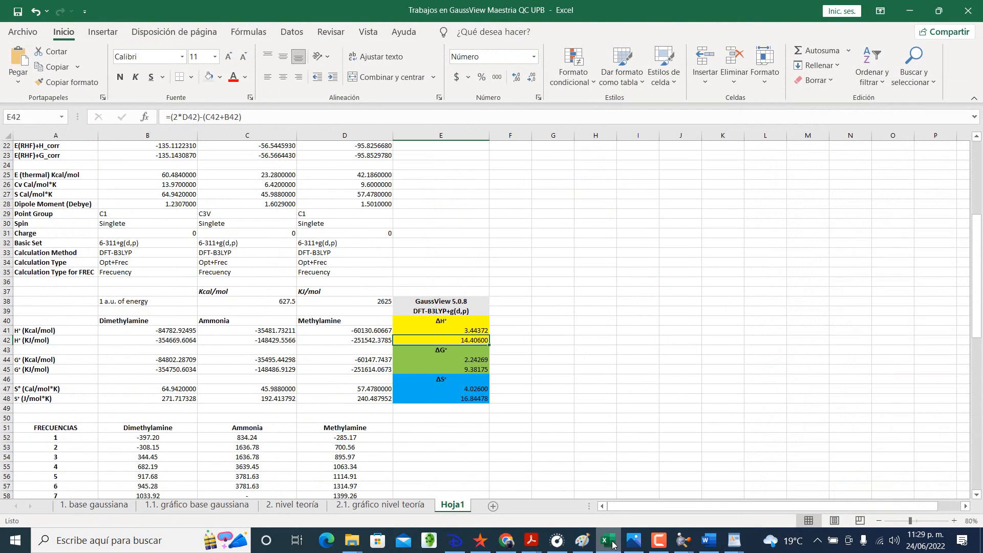
pyautogui.click(469, 331)
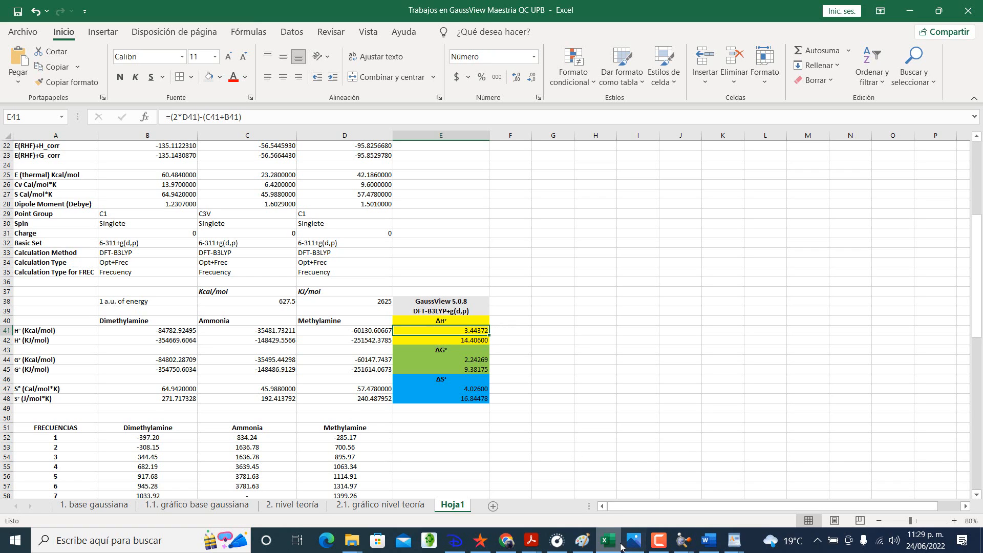
pyautogui.click(514, 312)
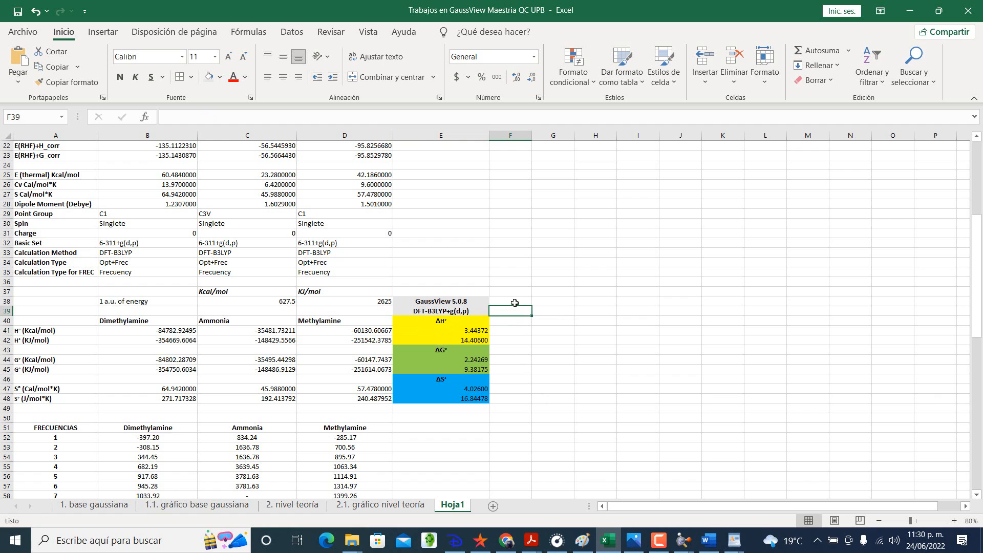
pyautogui.click(514, 302)
# Step: Copy the GaussView 5.0.8 results block E38:E48 and paste it below the frequency tables, starting at A105
pyautogui.scroll(-3, 510, 344)
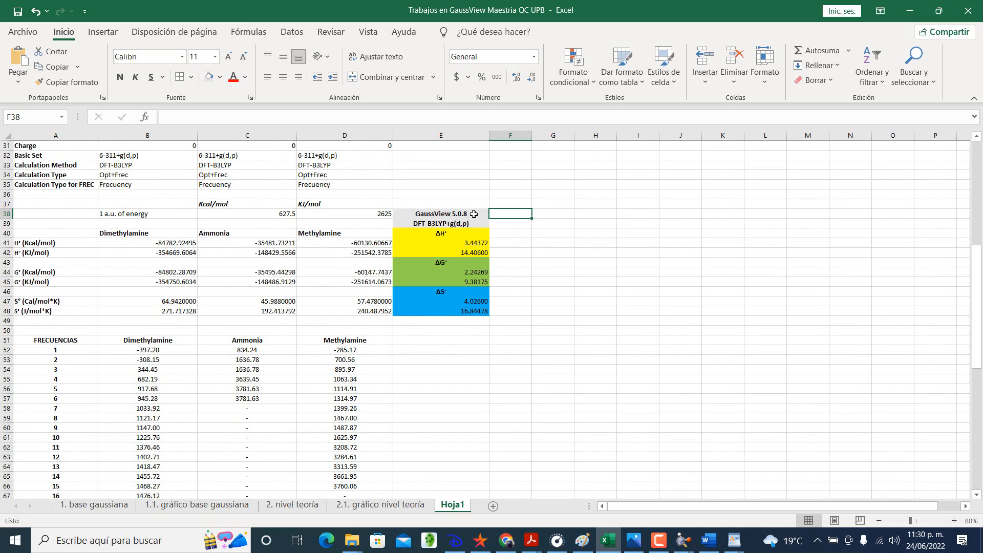
pyautogui.moveTo(473, 214); pyautogui.dragTo(477, 311)
pyautogui.hotkey('ctrl', 'c')
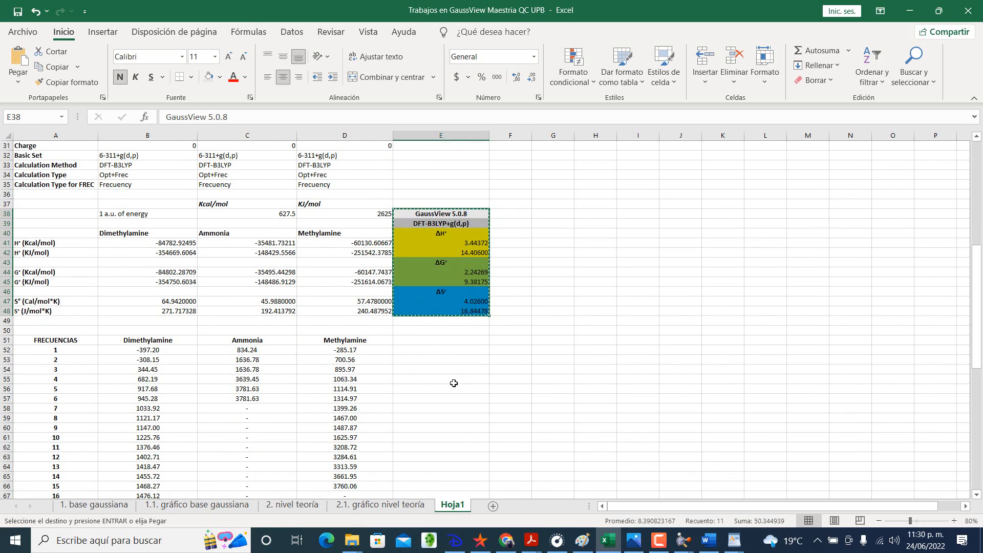
pyautogui.scroll(-17, 454, 383)
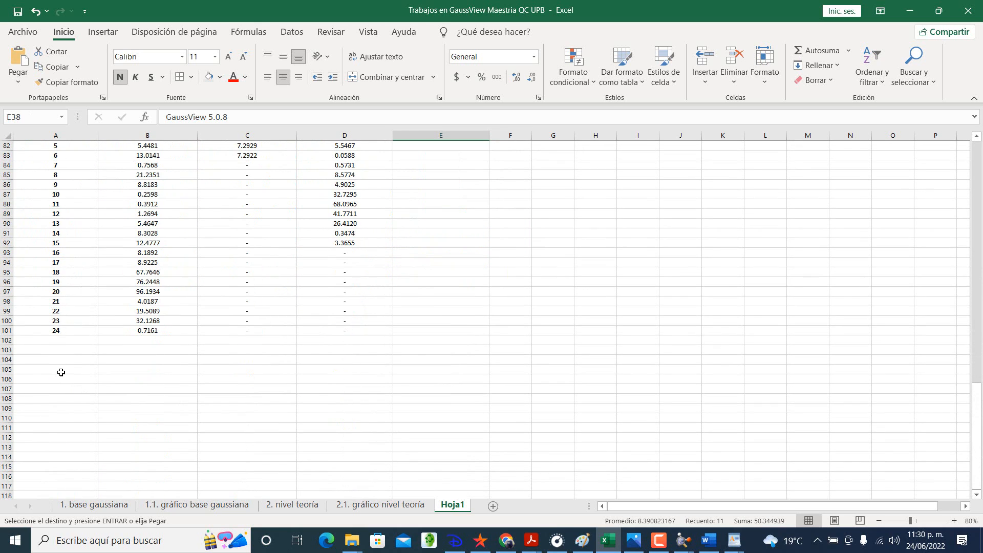
pyautogui.click(61, 372)
pyautogui.hotkey('ctrl', 'v')
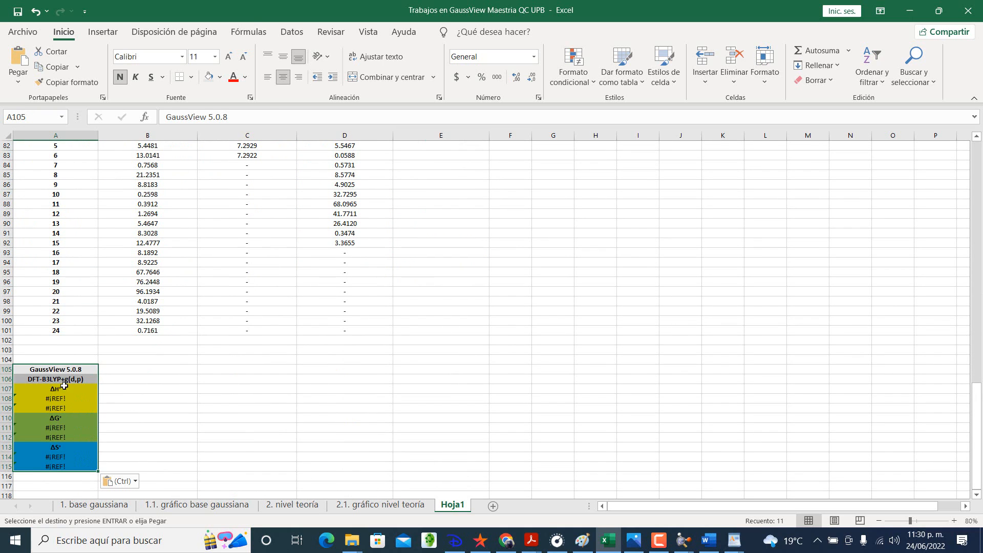
# Step: Replace the broken ΔH° formula in A108 of the pasted block with the reference =E41
pyautogui.click(66, 399)
pyautogui.write('=')
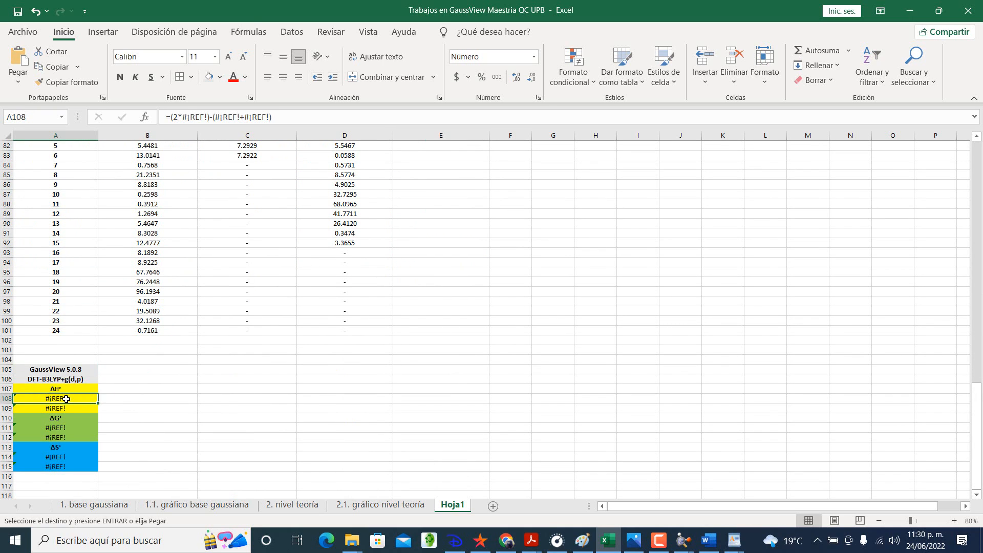
pyautogui.scroll(4, 445, 378)
pyautogui.scroll(13, 446, 369)
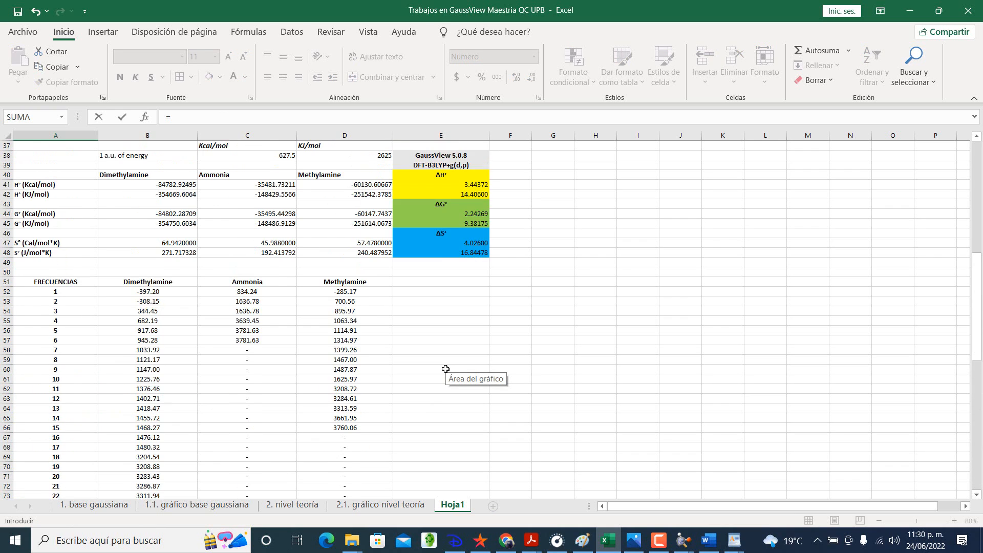
pyautogui.click(478, 244)
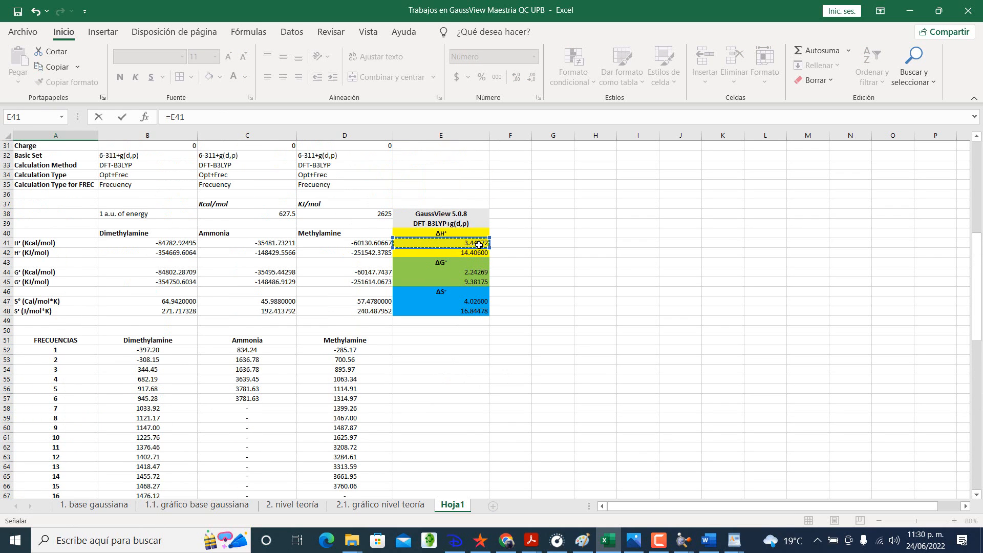
pyautogui.press('Return')
# Step: Try to fill the A108 formula down through A115, and undo the fill
pyautogui.scroll(-4, 478, 246)
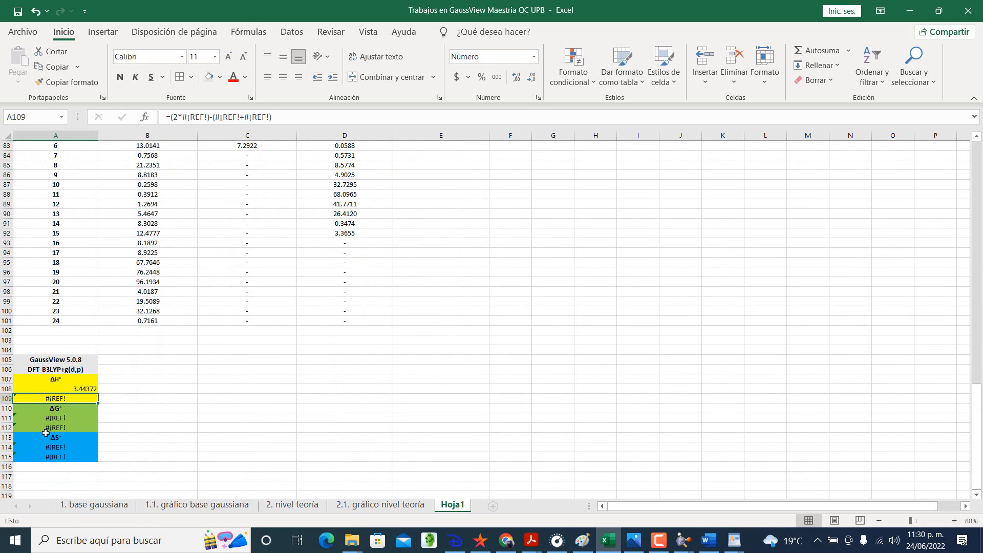
pyautogui.click(81, 389)
pyautogui.moveTo(98, 393); pyautogui.dragTo(95, 459)
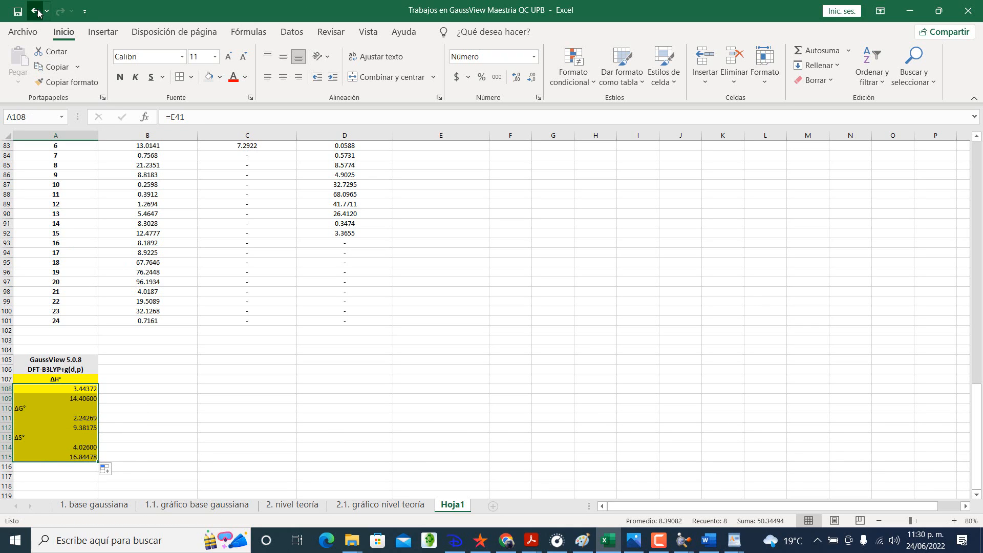
pyautogui.click(36, 11)
# Step: Fill the ΔH° reference from A108 down into A109 only
pyautogui.click(132, 392)
pyautogui.click(89, 389)
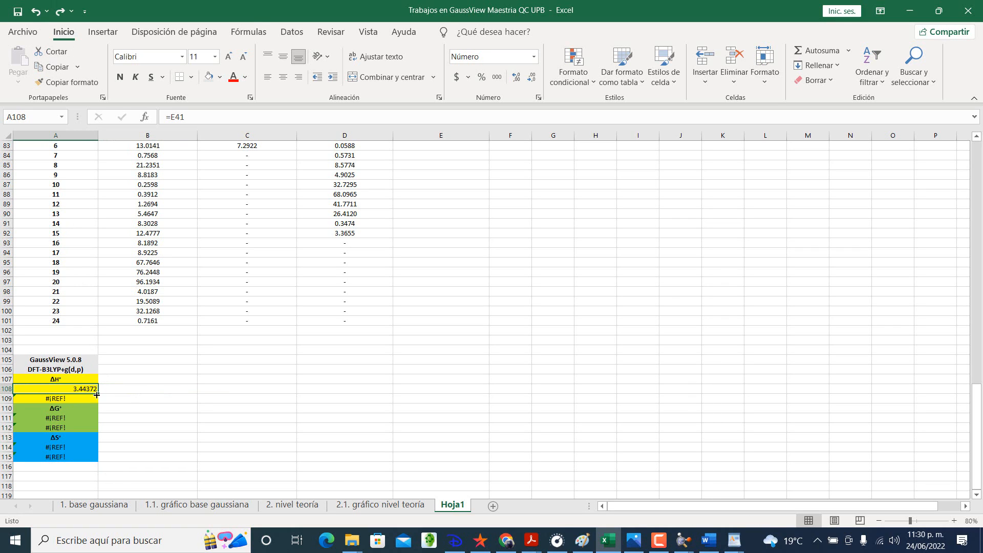
pyautogui.moveTo(98, 394); pyautogui.dragTo(97, 400)
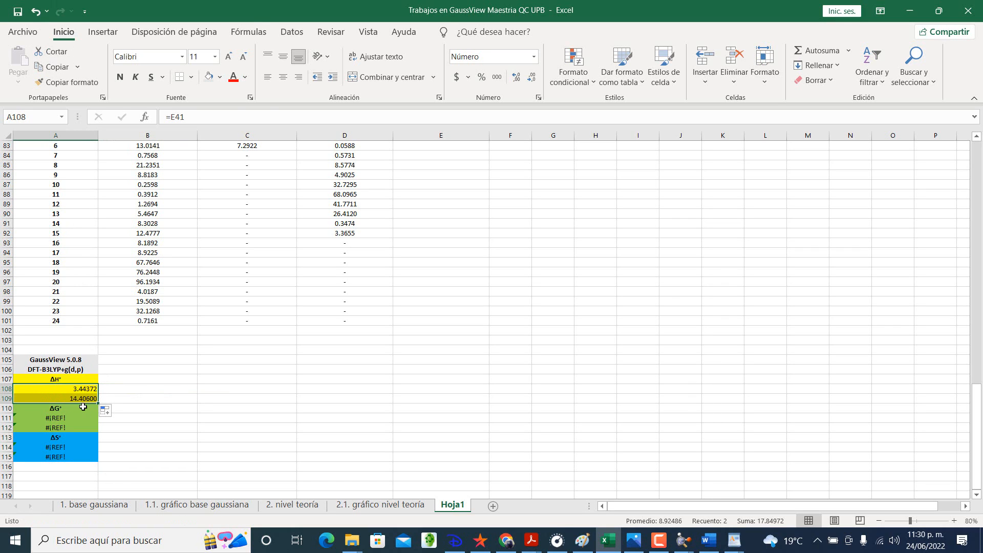
# Step: Set the ΔG° cell A111 to =E44 and fill the reference down into A112
pyautogui.click(76, 418)
pyautogui.write('=')
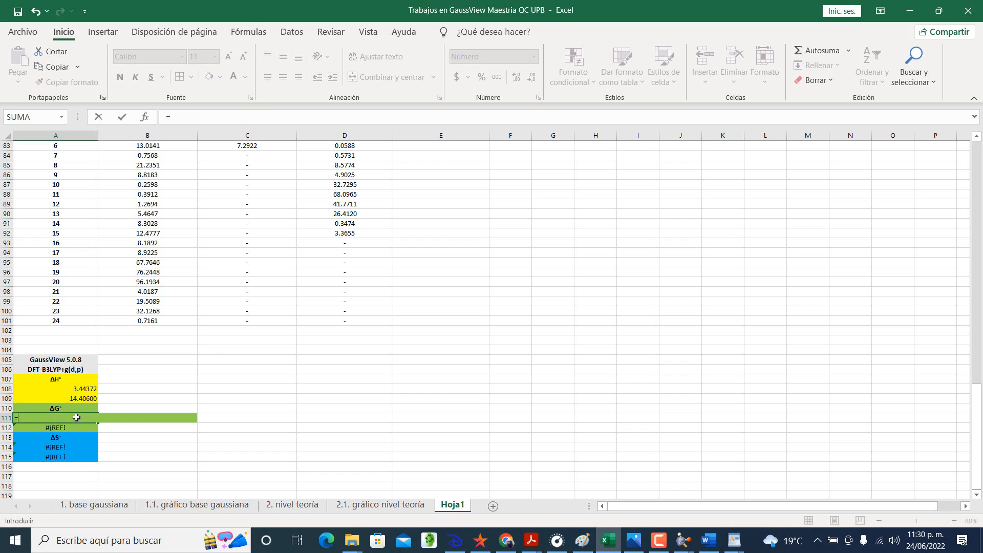
pyautogui.scroll(16, 154, 358)
pyautogui.scroll(2, 178, 354)
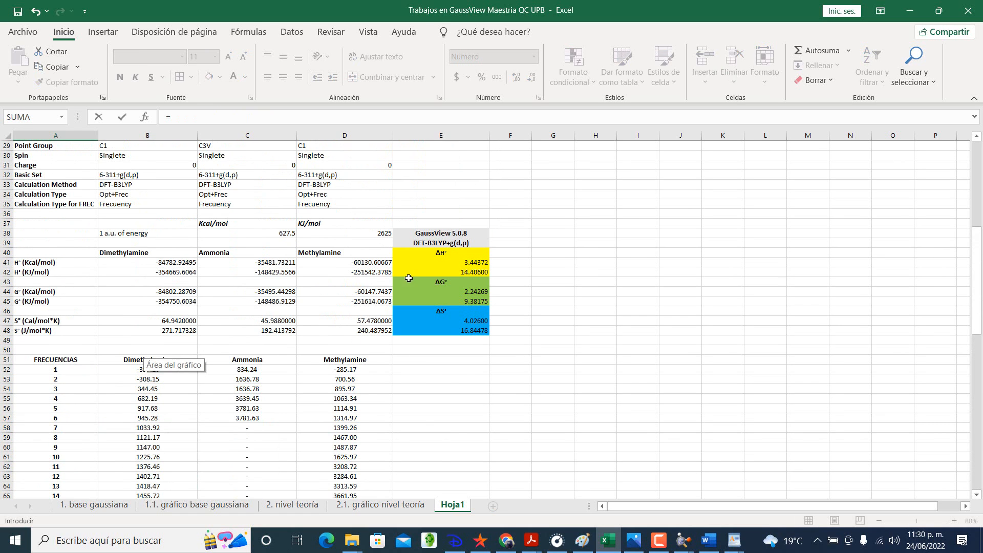
pyautogui.click(453, 293)
pyautogui.press('Return')
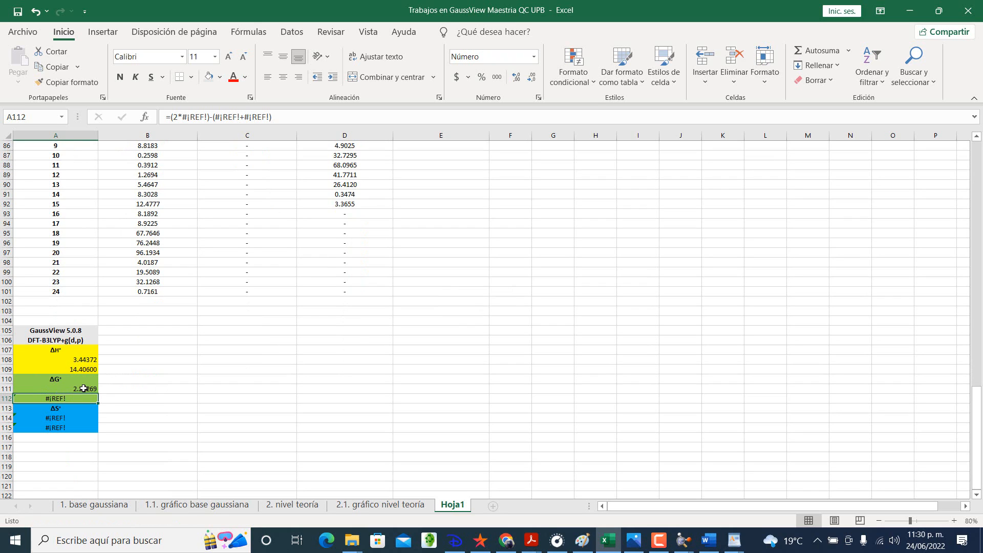
pyautogui.click(79, 389)
pyautogui.moveTo(97, 393); pyautogui.dragTo(95, 400)
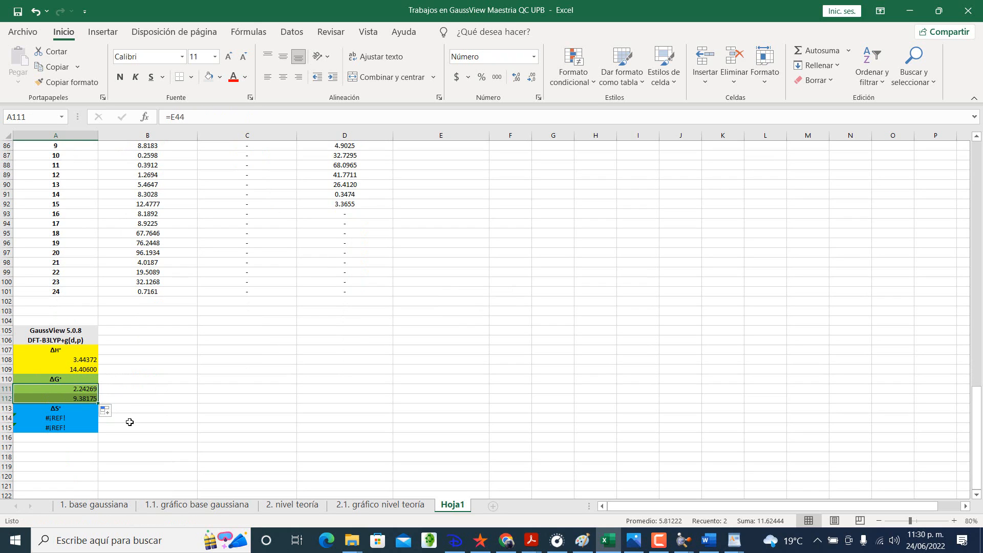
pyautogui.click(153, 440)
# Step: Set the ΔS° cell A114 to =E47 and fill the reference down into A115
pyautogui.click(82, 418)
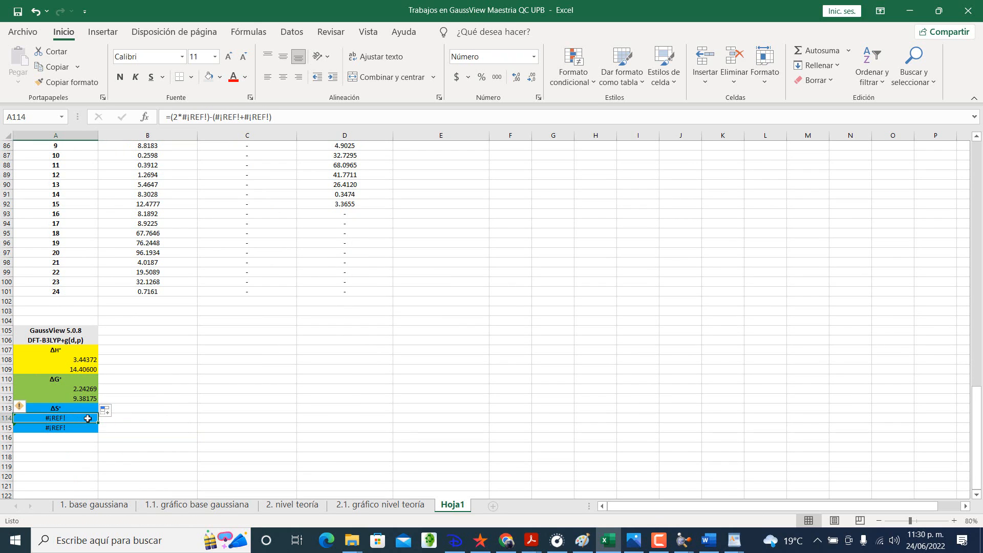
pyautogui.write('=')
pyautogui.scroll(16, 87, 419)
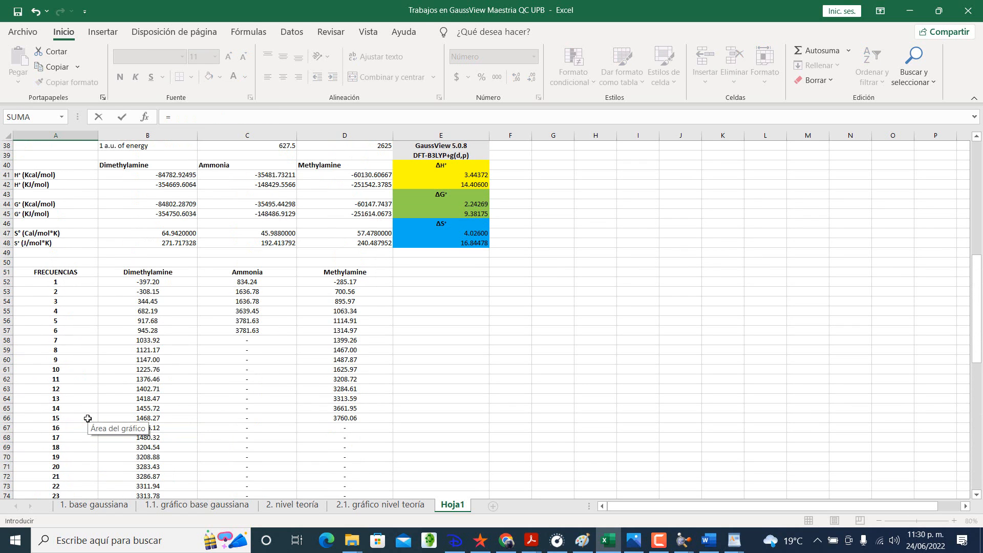
pyautogui.click(453, 234)
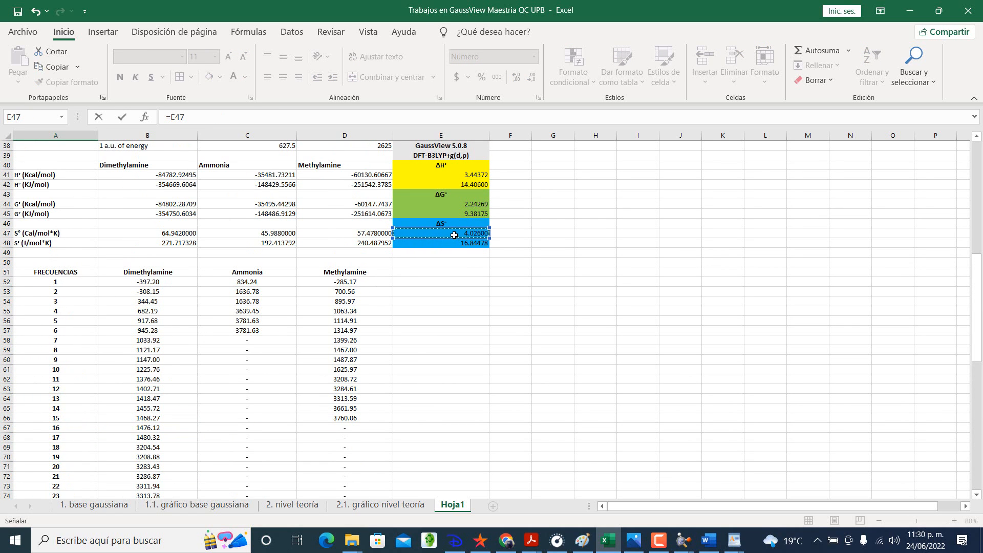
pyautogui.press('Return')
pyautogui.scroll(-5, 446, 241)
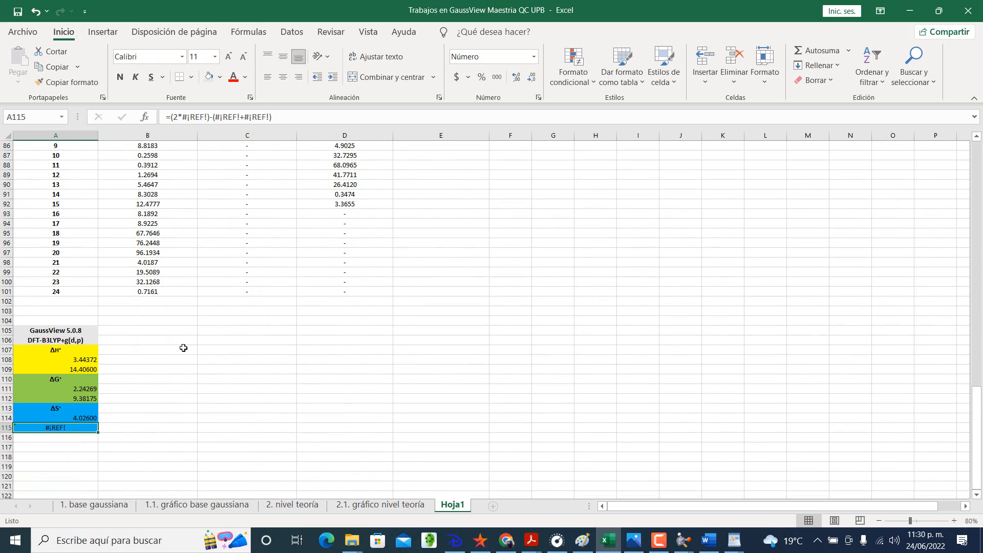
pyautogui.click(91, 419)
pyautogui.moveTo(98, 422); pyautogui.dragTo(96, 432)
pyautogui.click(148, 418)
pyautogui.click(155, 329)
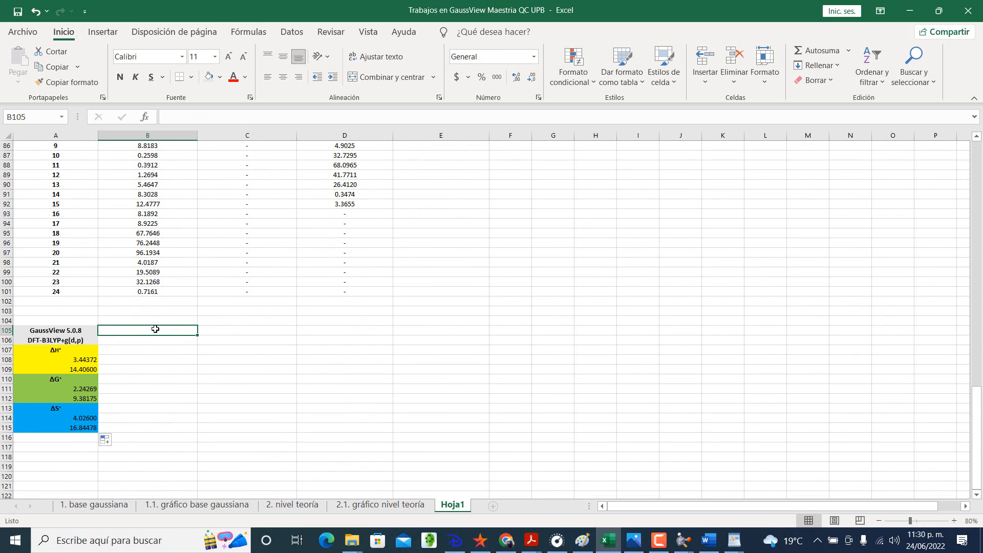
# Step: Switch to the Heats_of_formation PDF in Acrobat Reader and go through the Methylamine matches up to the electronic energies in Table 3
pyautogui.hotkey('alt', 'Tab')
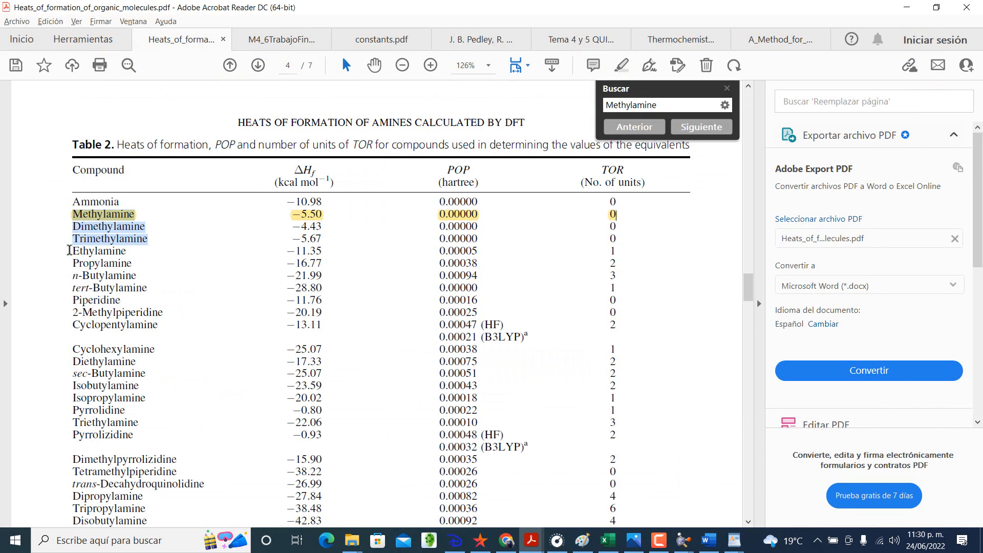
pyautogui.click(702, 127)
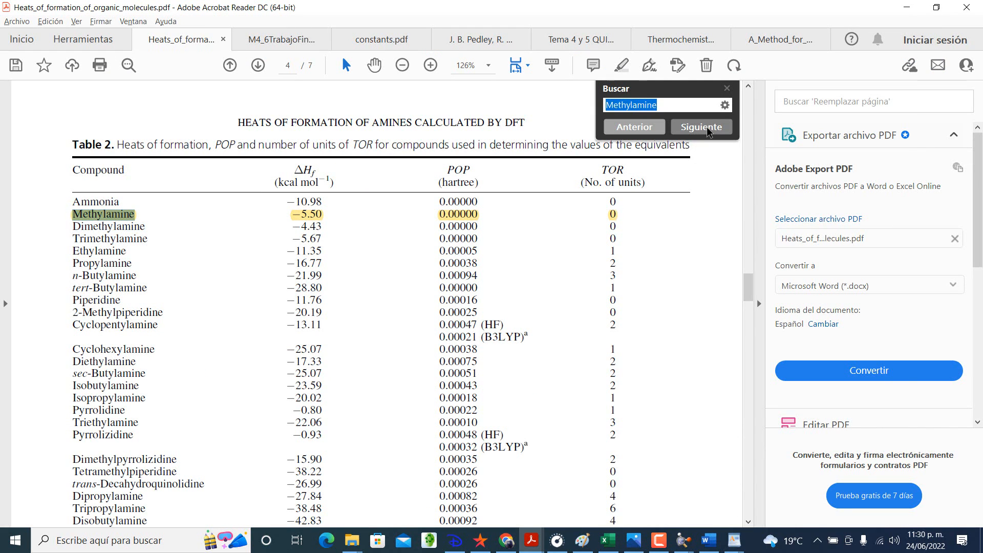
pyautogui.click(707, 132)
pyautogui.click(708, 132)
pyautogui.click(708, 132)
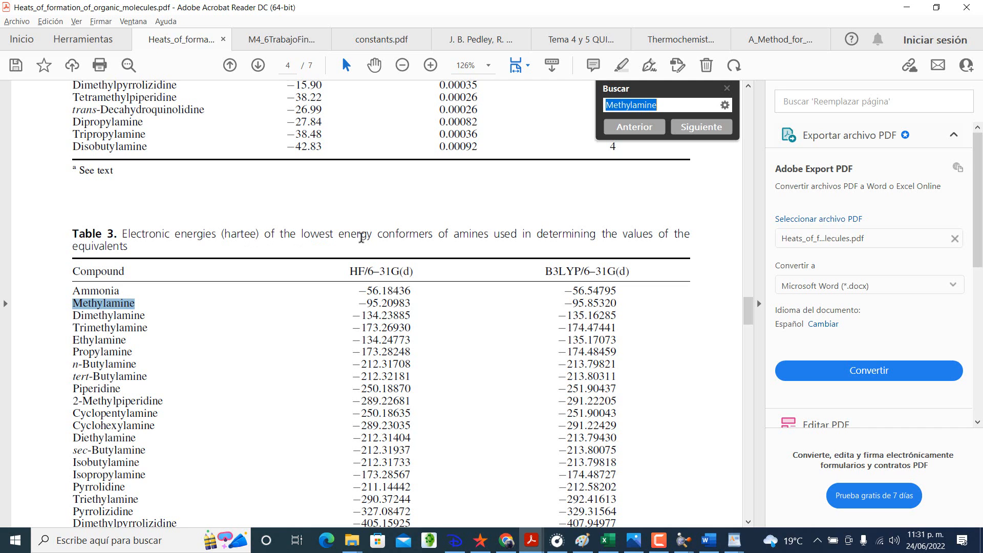
pyautogui.scroll(-2, 361, 238)
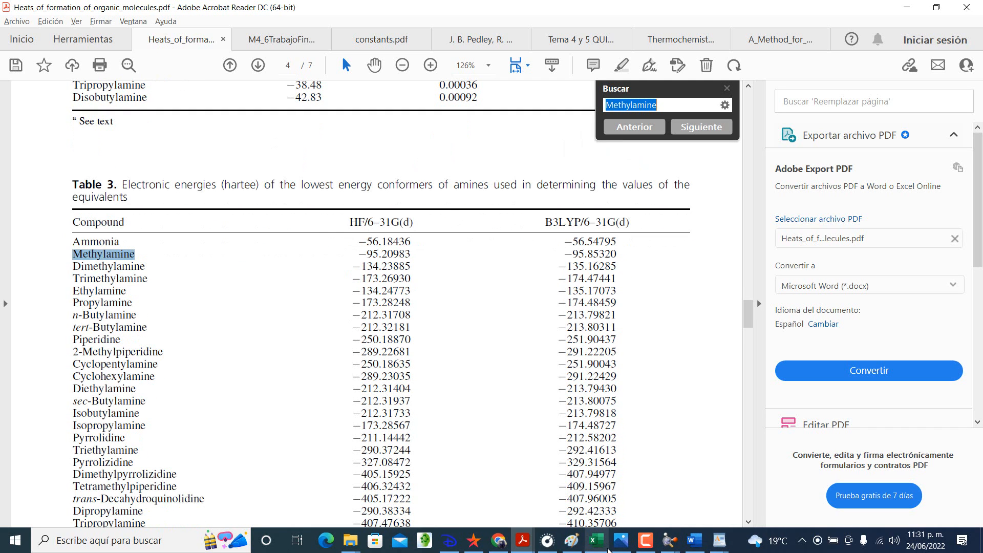
# Step: Switch to Excel to check methylamine's energy in D14 against the PDF's B3LYP/6-31G(d) value, and return to the PDF
pyautogui.click(607, 547)
pyautogui.scroll(15, 402, 342)
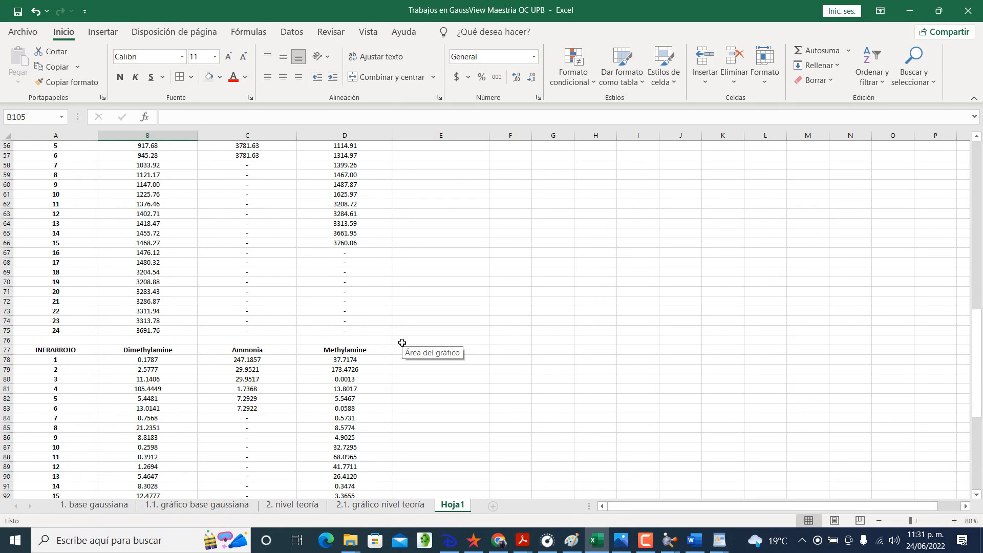
pyautogui.scroll(6, 401, 343)
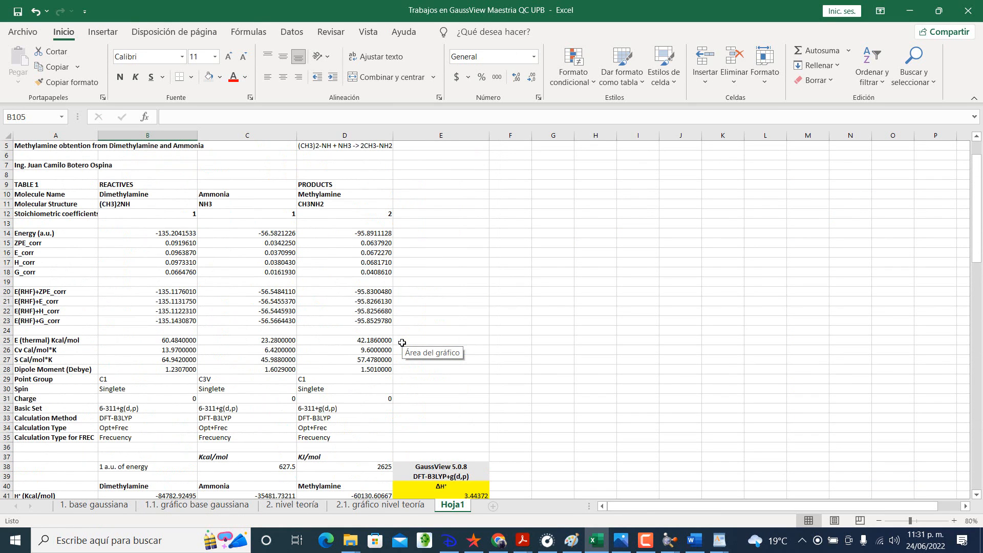
pyautogui.click(374, 232)
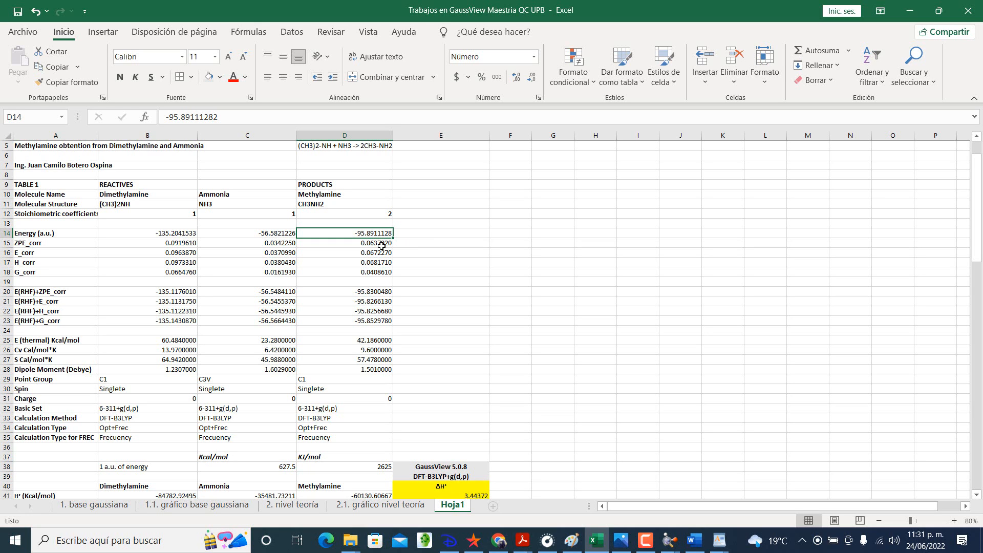
pyautogui.hotkey('alt', 'Tab')
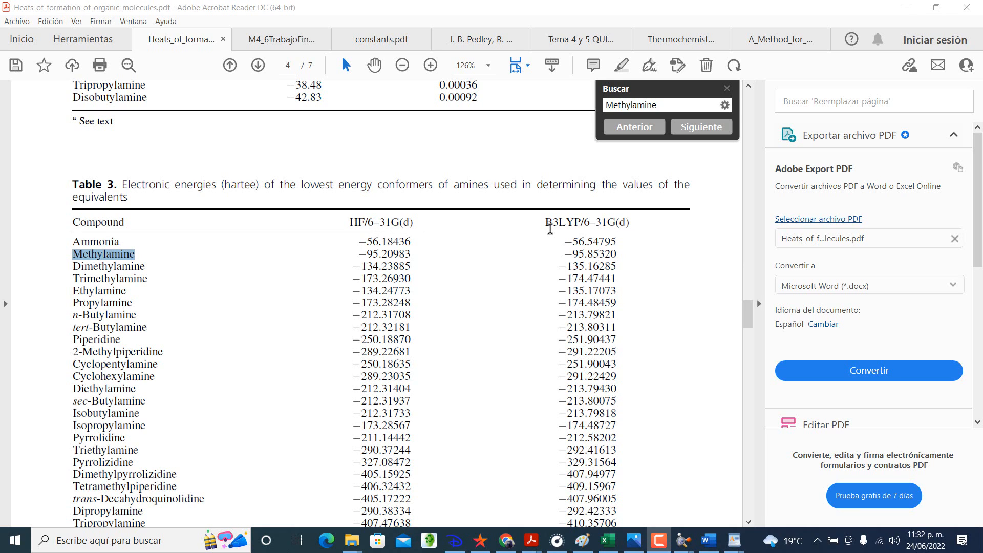
# Step: Find the next Methylamine matches in the PDF and examine the experimental and B3LYP heats of formation in Table 5
pyautogui.scroll(-1, 579, 229)
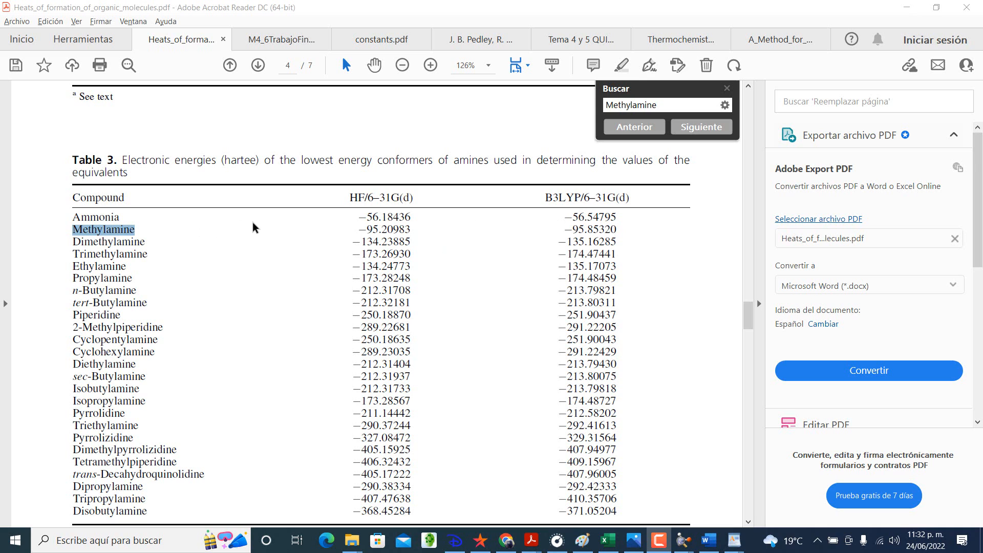
pyautogui.scroll(-1, 255, 228)
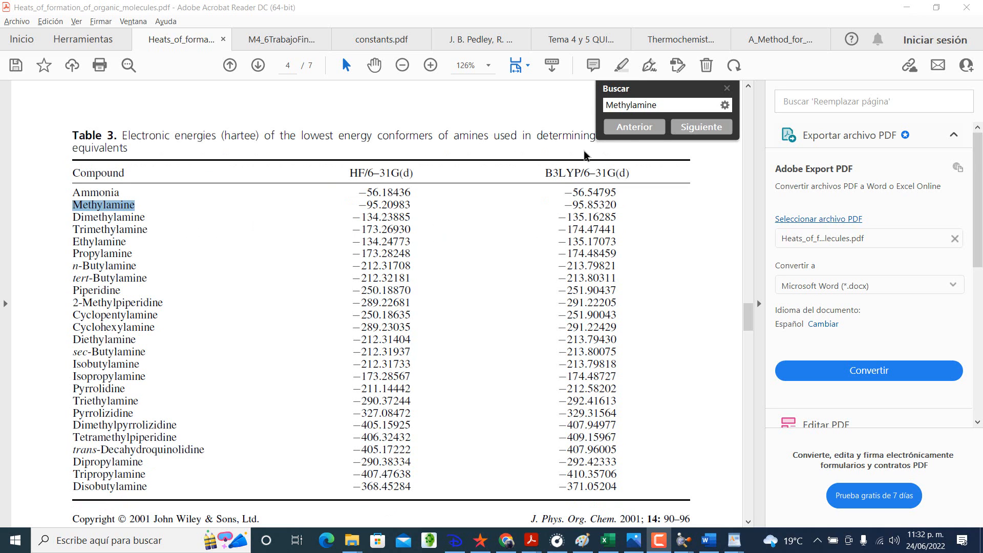
pyautogui.click(691, 128)
pyautogui.click(691, 127)
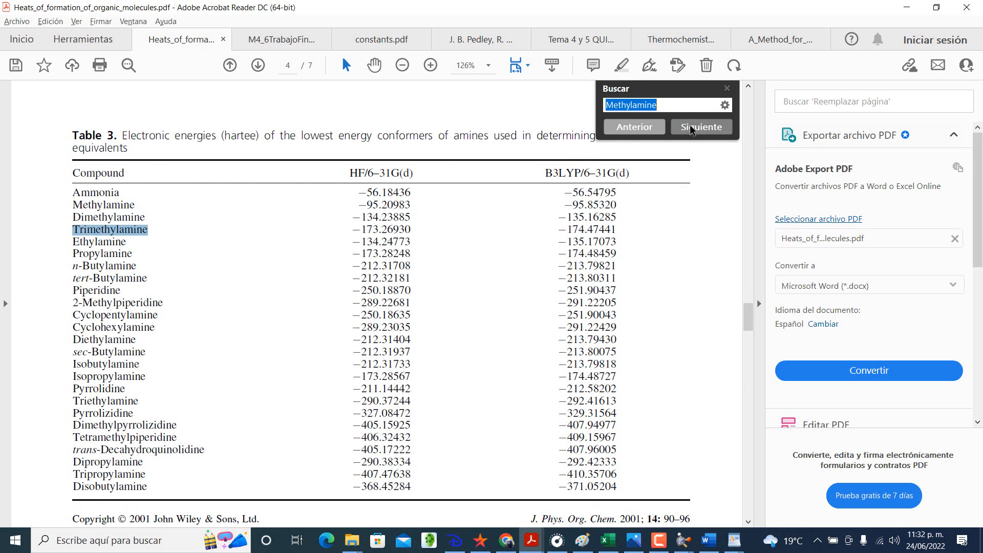
pyautogui.click(691, 127)
pyautogui.scroll(-1, 431, 239)
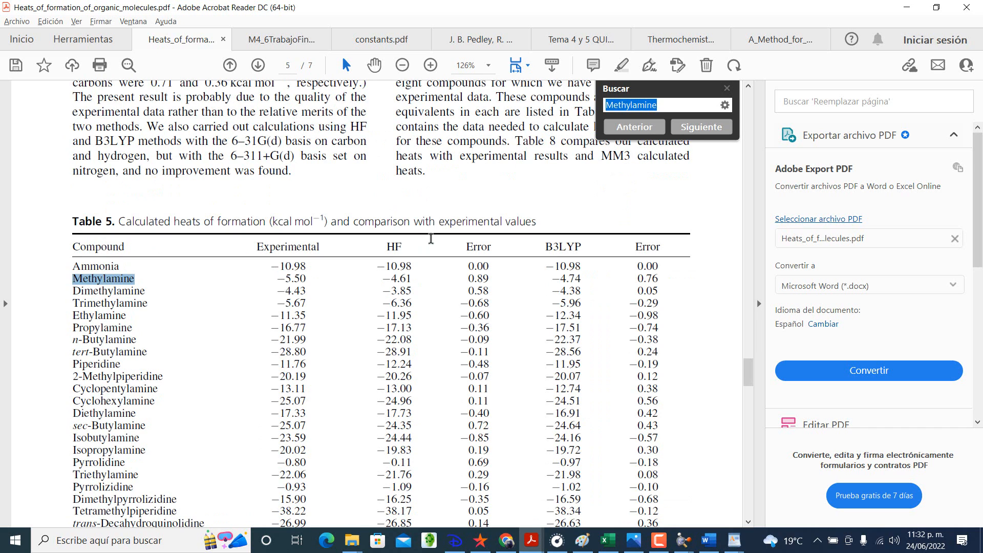
pyautogui.scroll(-1, 431, 239)
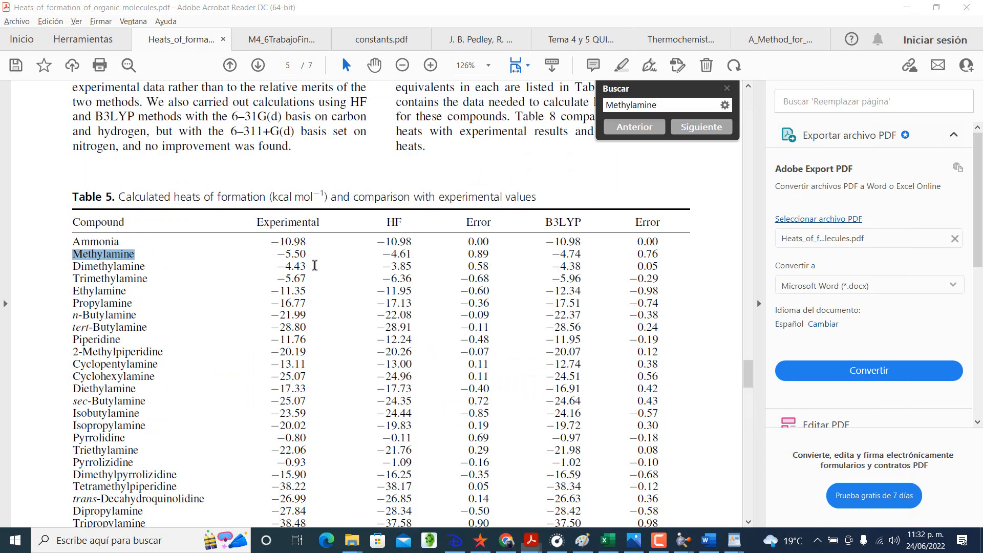
# Step: Switch to Excel and enter the heading Experimental in B105 and the ΔH° value 5.5 in B108
pyautogui.hotkey('alt', 'Tab')
pyautogui.hotkey('alt', 'Tab')
pyautogui.hotkey('alt', 'Tab')
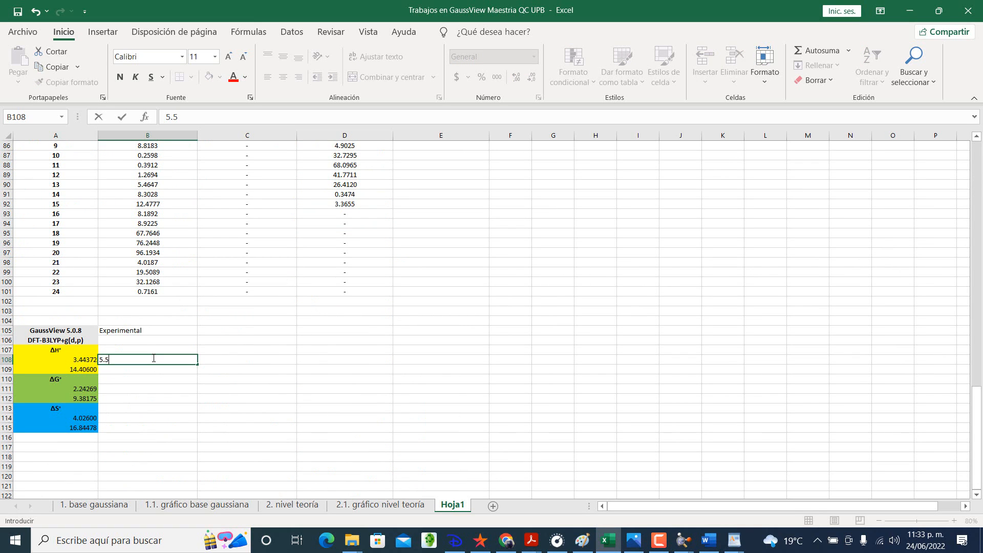
pyautogui.press('Return')
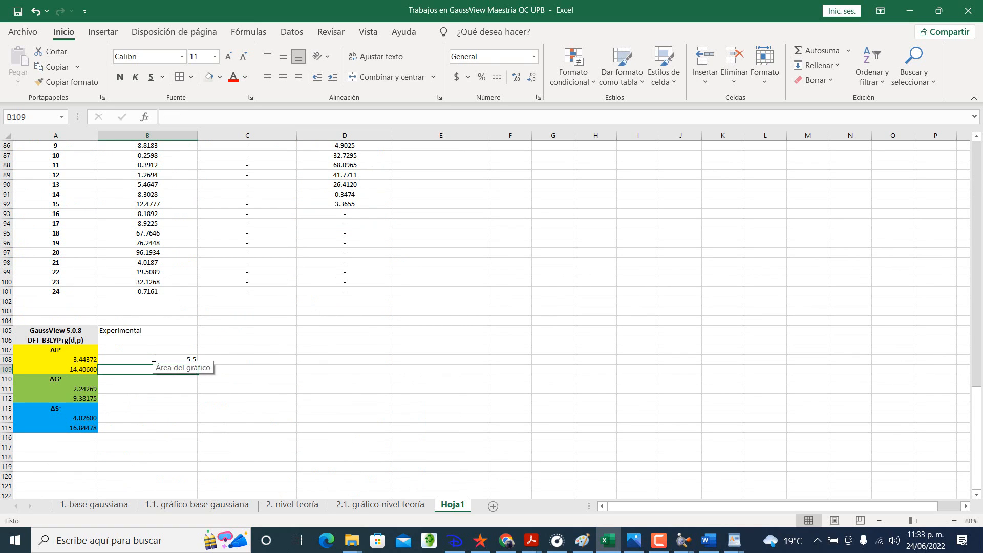
# Step: Convert the experimental ΔH° to kJ/mol in B109 with the formula =B108*4.184
pyautogui.click(165, 360)
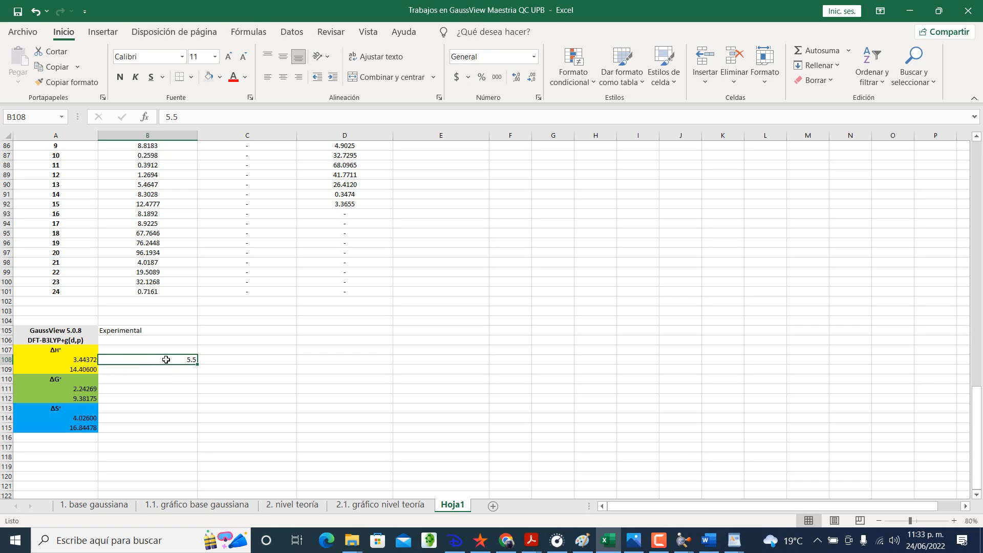
pyautogui.click(183, 371)
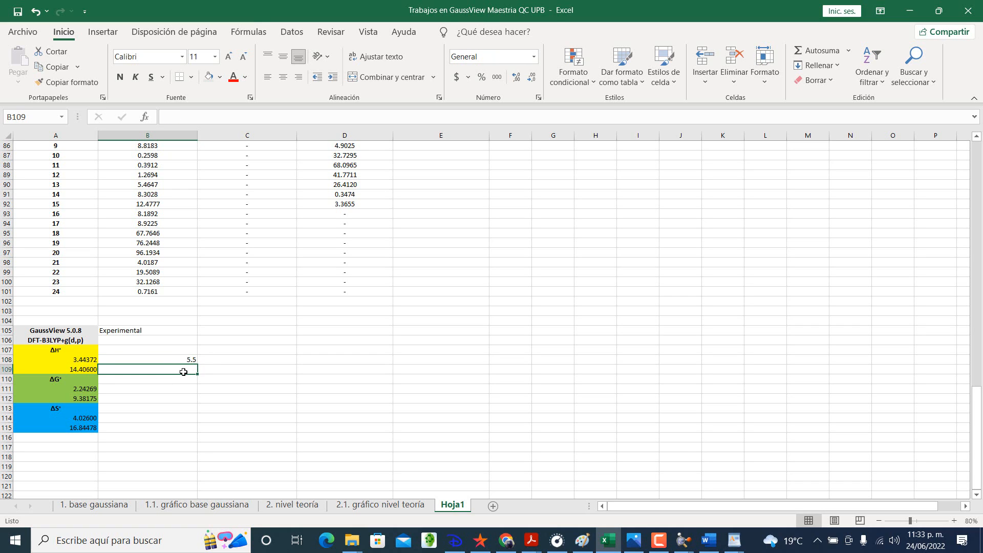
pyautogui.write('=')
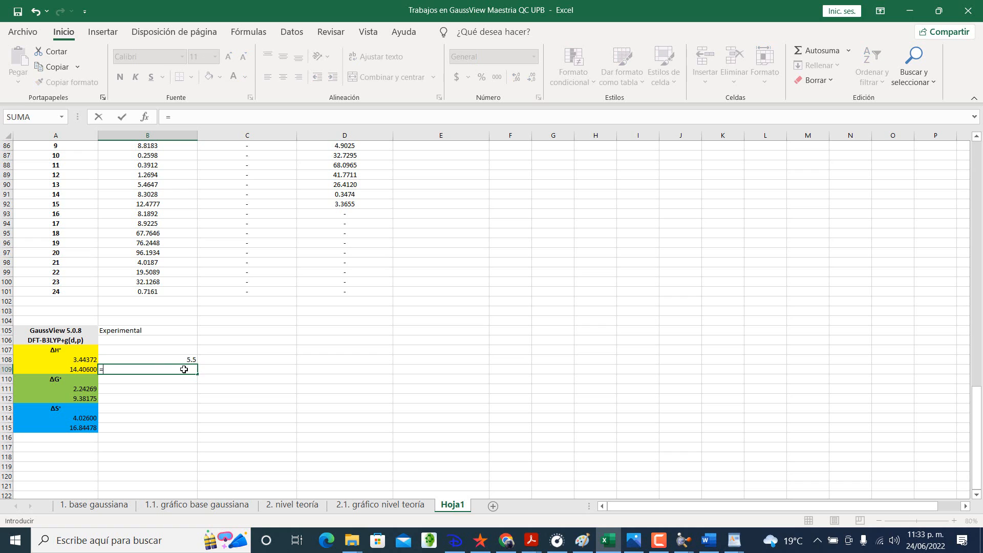
pyautogui.click(182, 360)
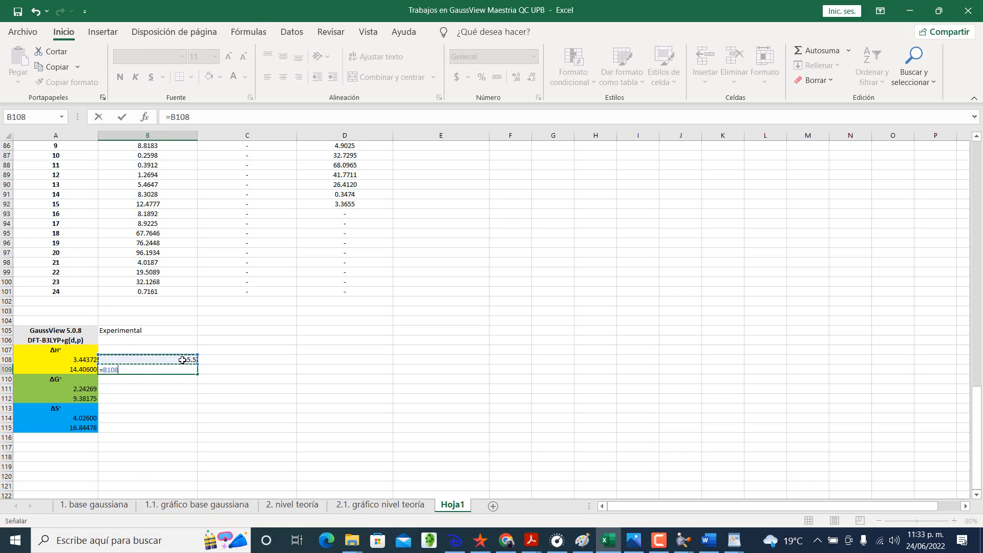
pyautogui.write('*')
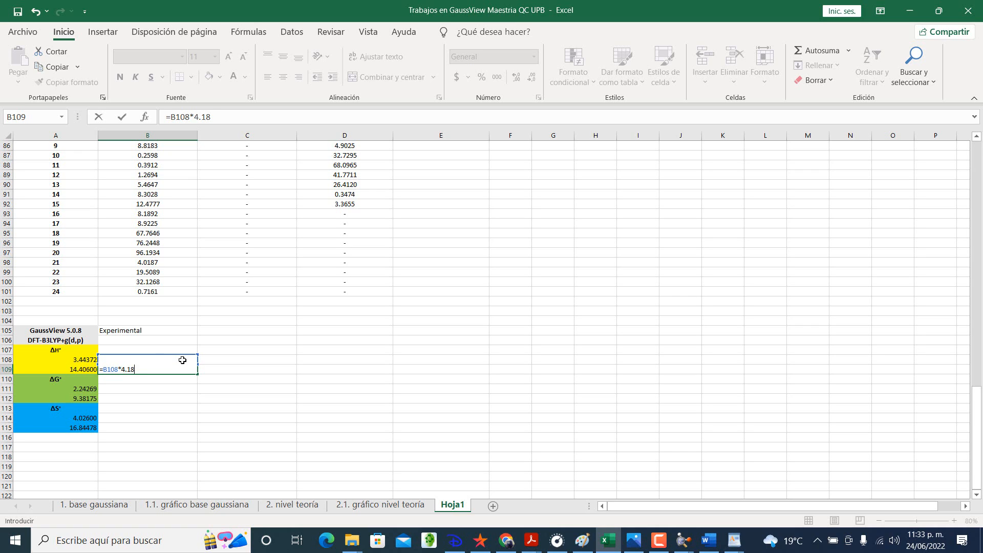
pyautogui.write('4.184')
pyautogui.press('Return')
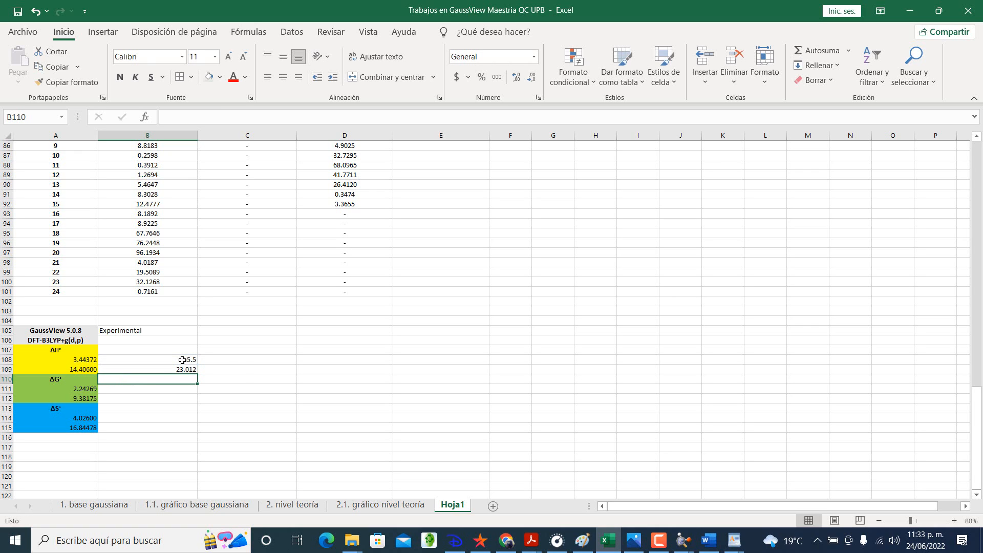
# Step: Apply middle vertical alignment and text wrapping to A105:E115, and toggle the range's horizontal centering
pyautogui.click(235, 360)
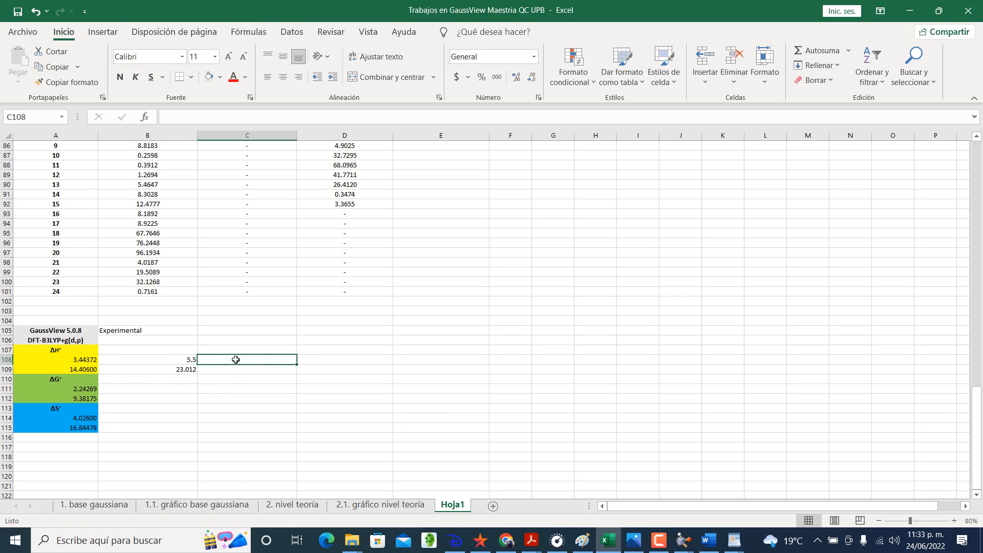
pyautogui.moveTo(180, 330); pyautogui.dragTo(362, 435)
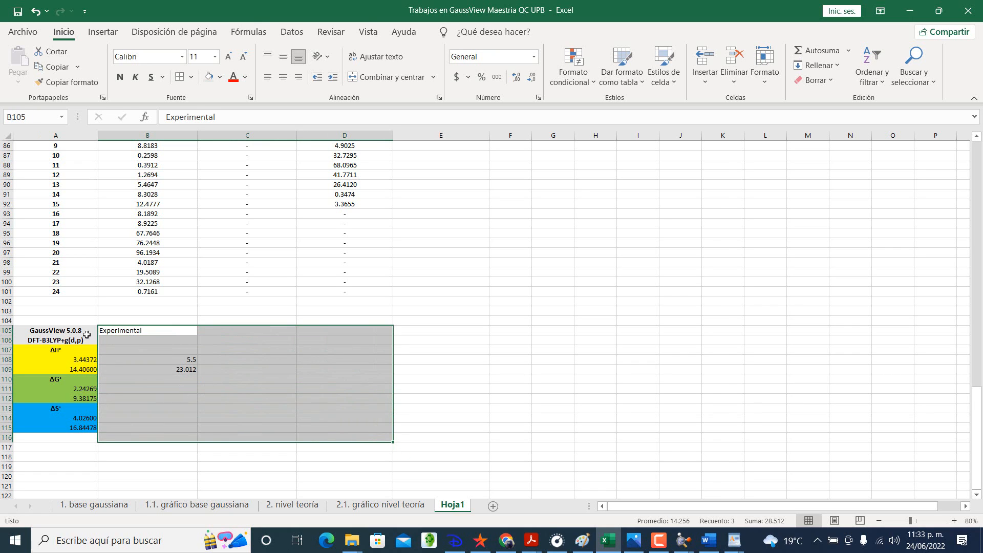
pyautogui.moveTo(82, 332); pyautogui.dragTo(348, 421)
pyautogui.moveTo(410, 428); pyautogui.dragTo(410, 428)
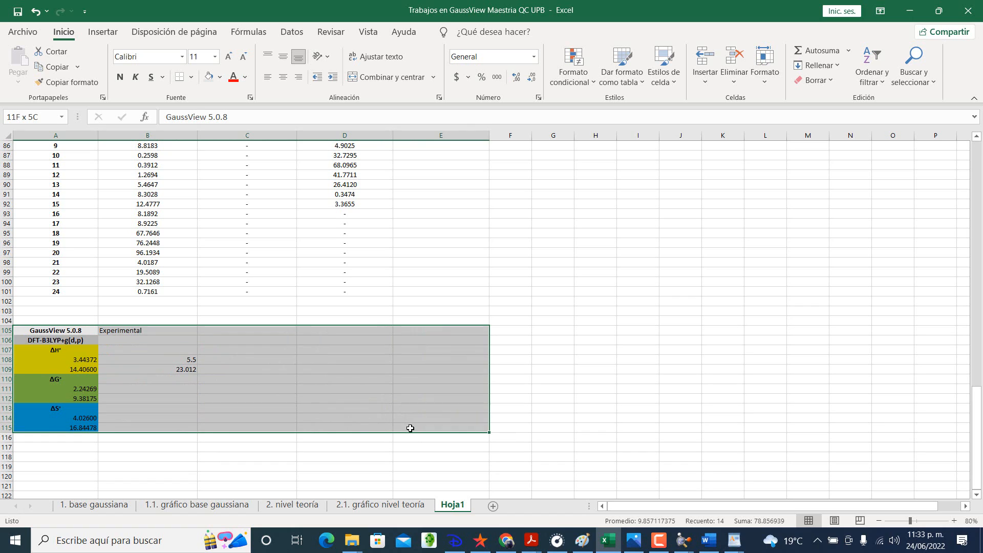
pyautogui.click(282, 56)
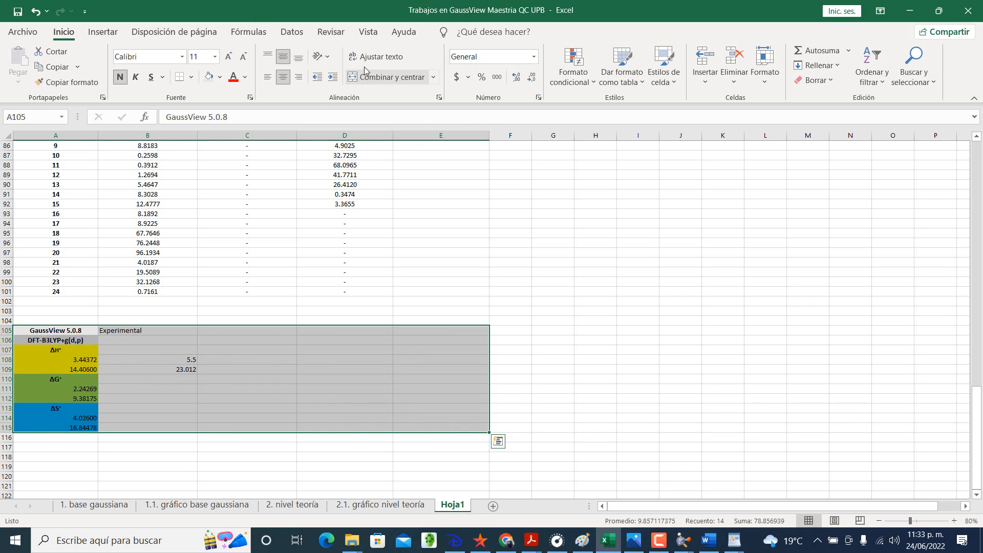
pyautogui.click(377, 56)
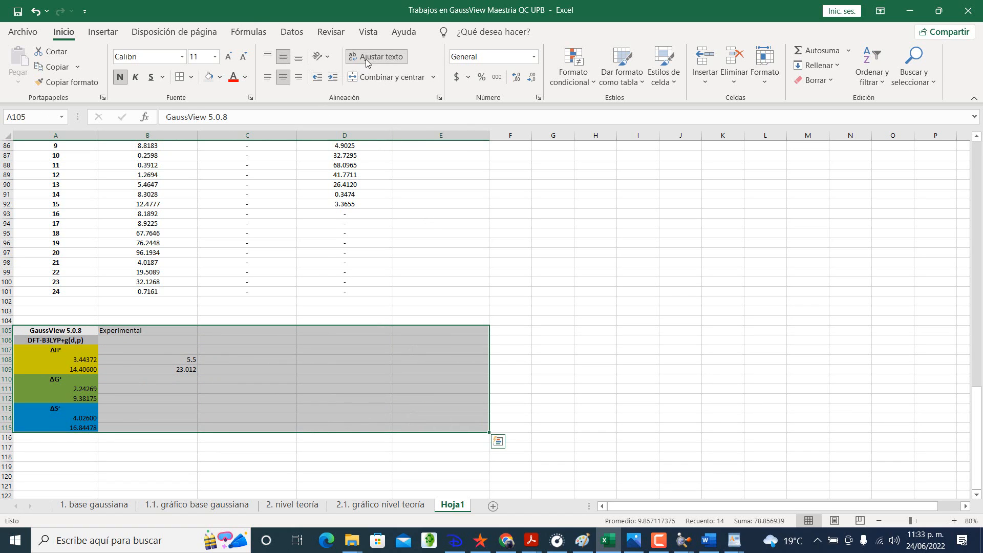
pyautogui.click(282, 77)
# Step: Center the cells B105:E115 horizontally, leaving out the coloured GaussView column
pyautogui.click(213, 366)
pyautogui.moveTo(163, 343); pyautogui.dragTo(171, 379)
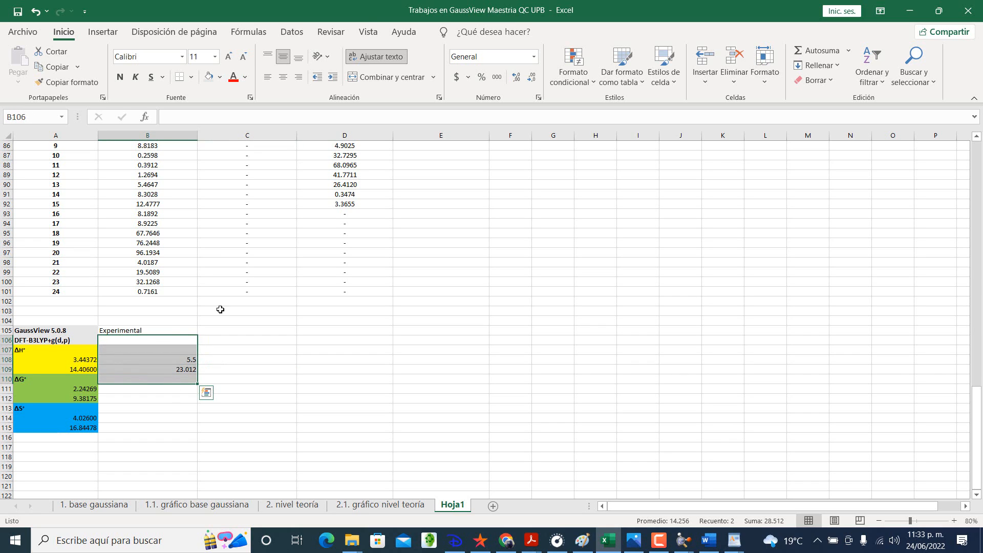
pyautogui.moveTo(171, 330); pyautogui.dragTo(434, 428)
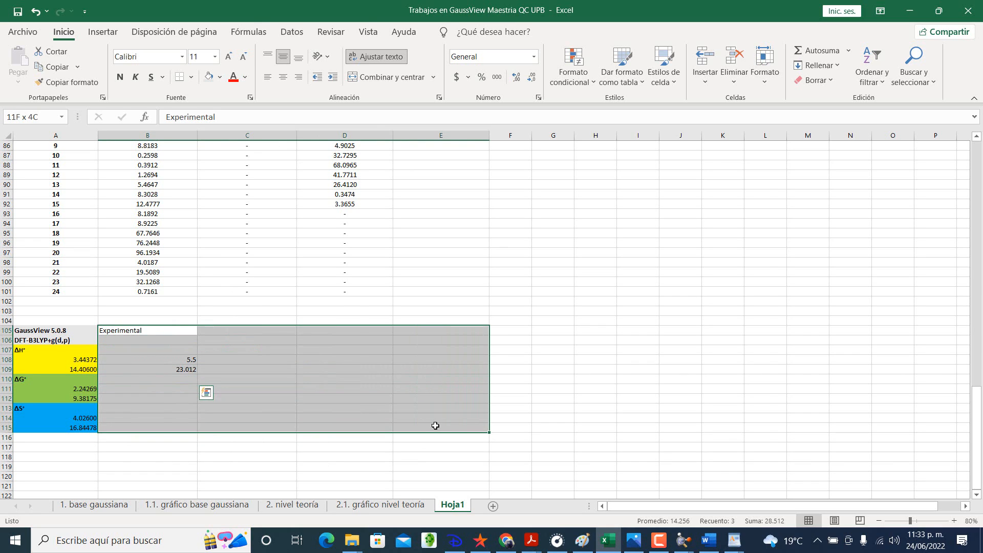
pyautogui.click(282, 77)
pyautogui.click(313, 264)
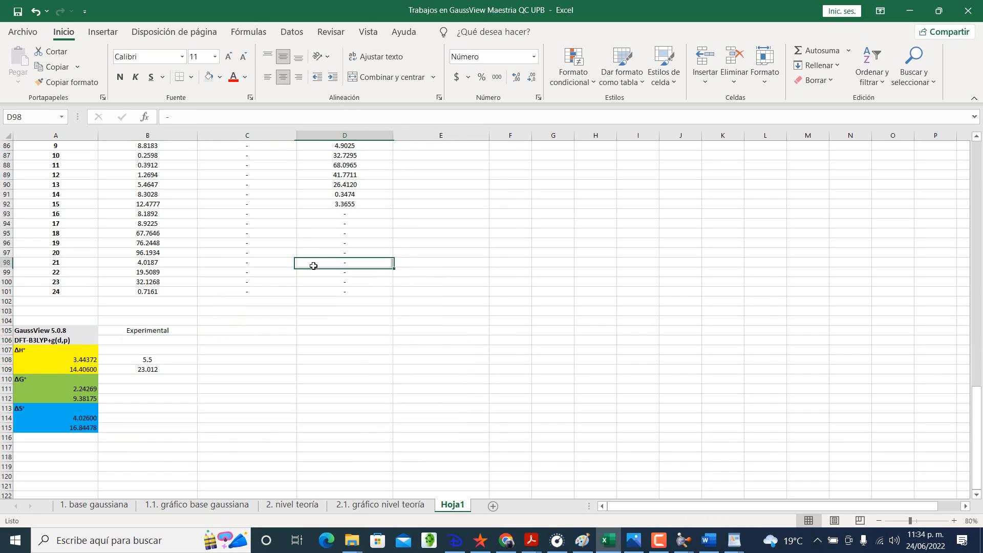
pyautogui.click(238, 331)
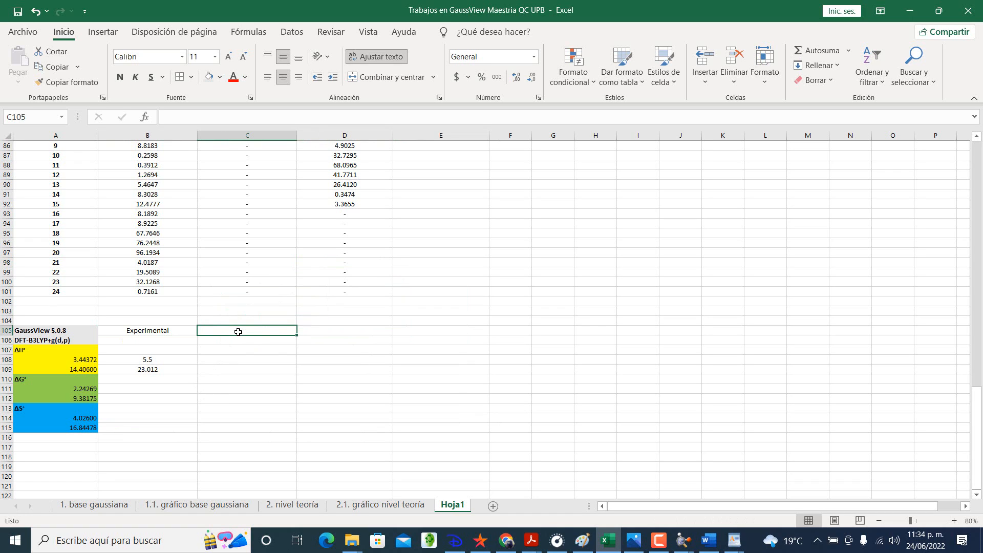
# Step: Enter the heading %Error in C105, beside the Experimental column
pyautogui.write('% Error')
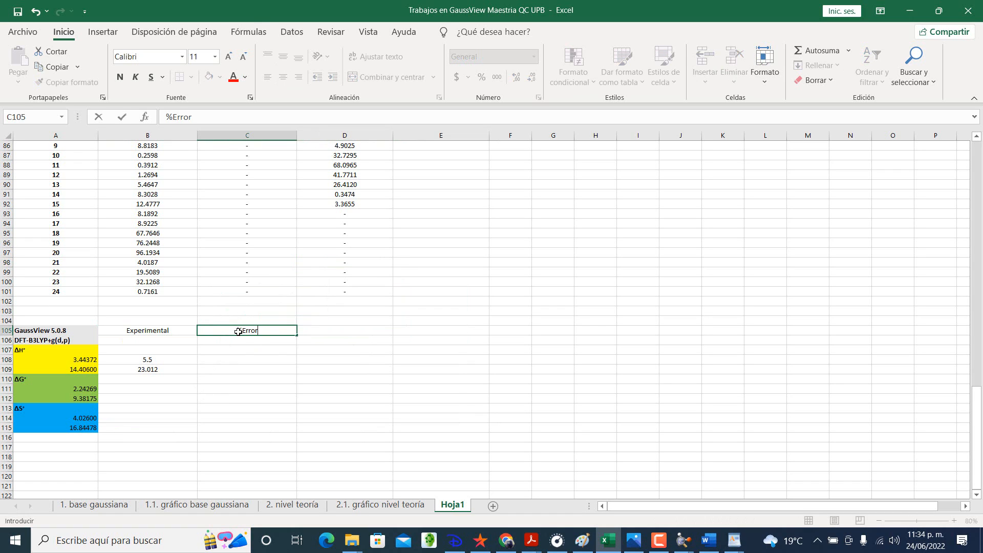
pyautogui.press('Return')
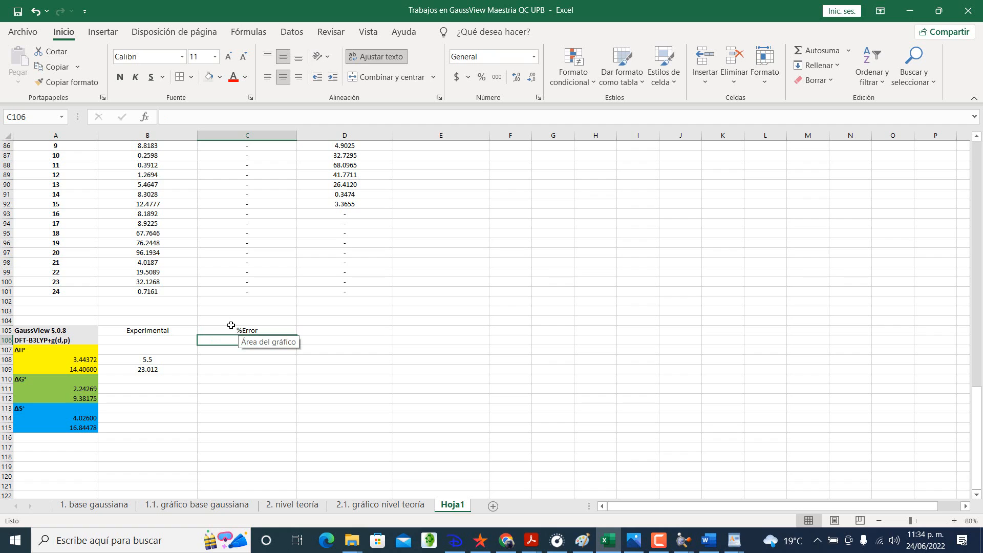
# Step: Paste the copied percent-error formula image into the sheet, placed above the summary block over columns C to E
pyautogui.click(221, 362)
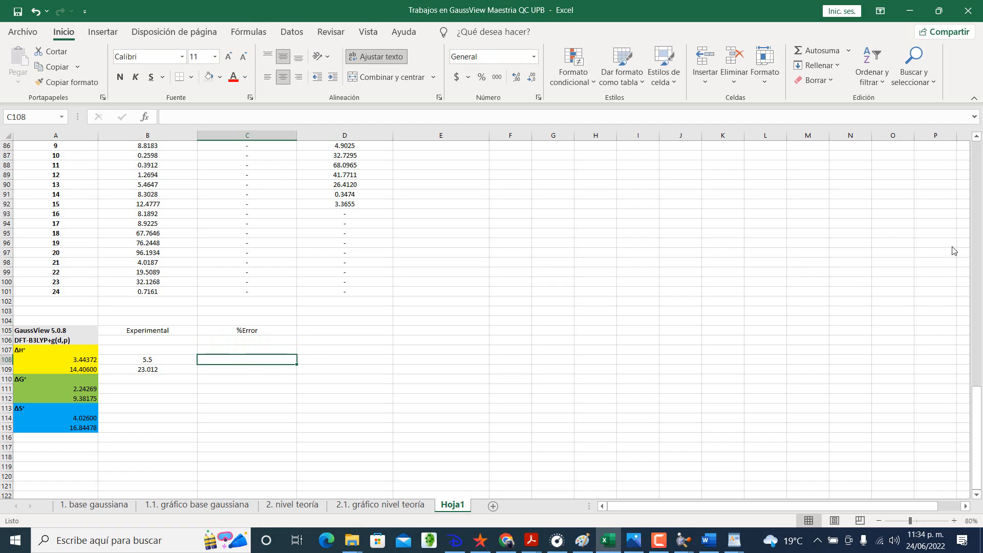
pyautogui.hotkey('ctrl', 'v')
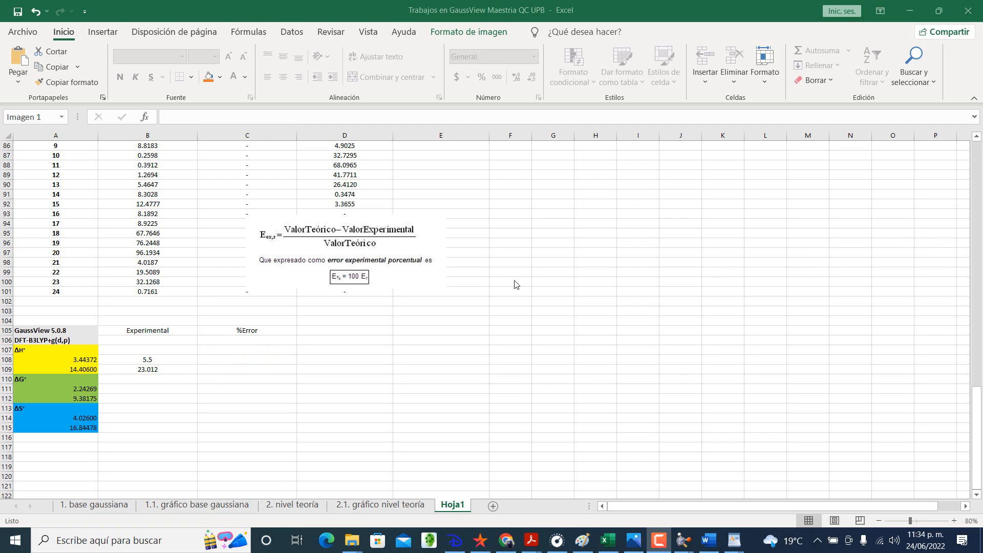
pyautogui.click(362, 246)
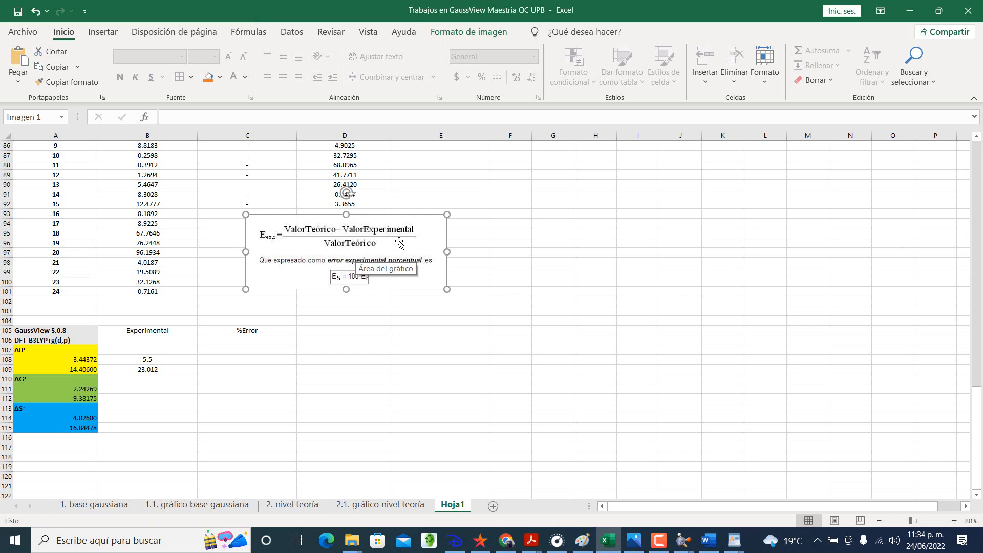
pyautogui.moveTo(412, 248)
pyautogui.mouseDown()
pyautogui.moveTo(415, 239)
pyautogui.moveTo(411, 247)
pyautogui.mouseUp()
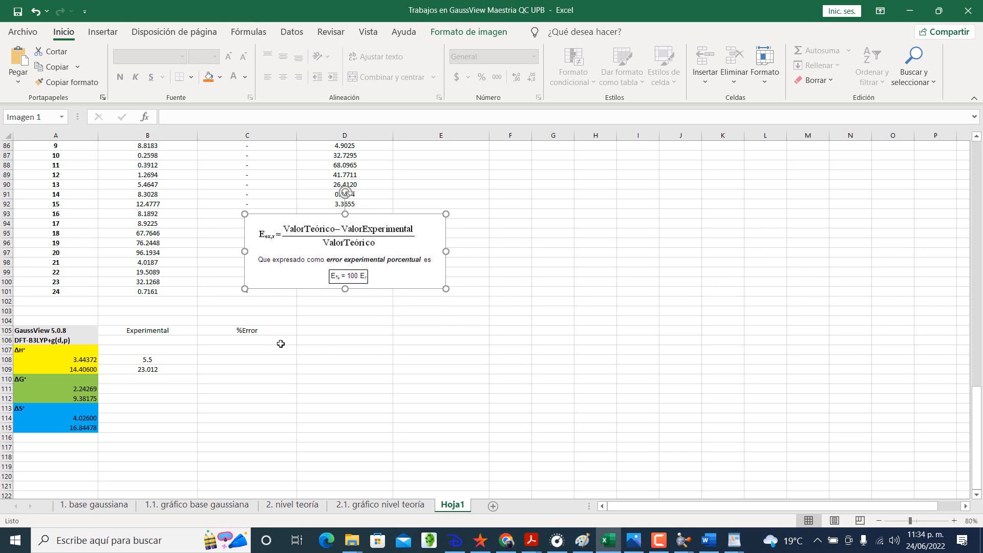
pyautogui.click(259, 358)
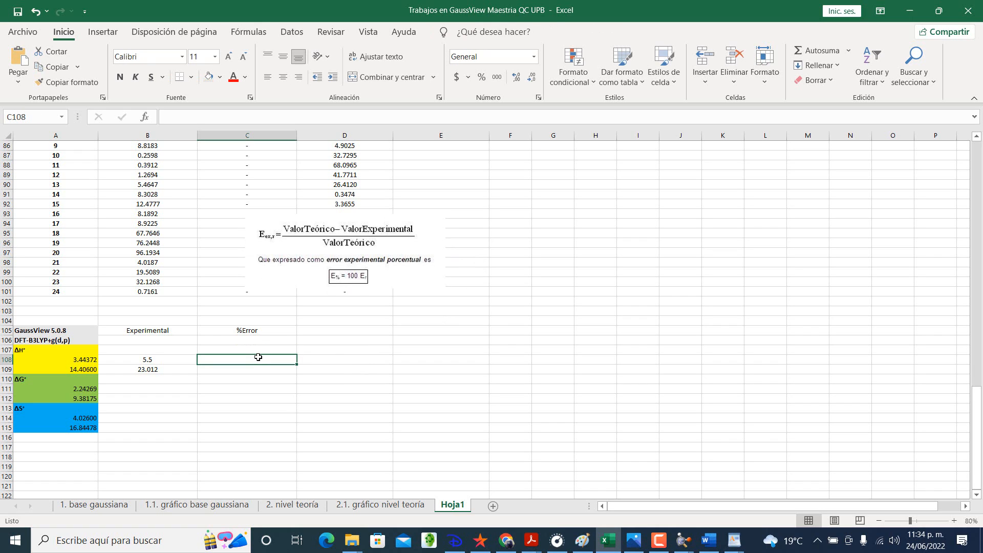
pyautogui.write('=(')
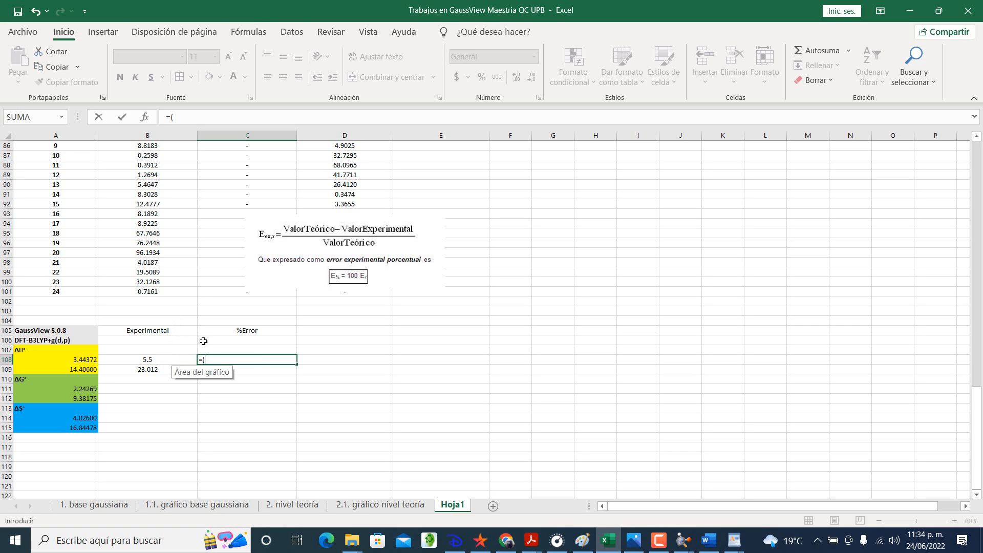
pyautogui.press('Escape')
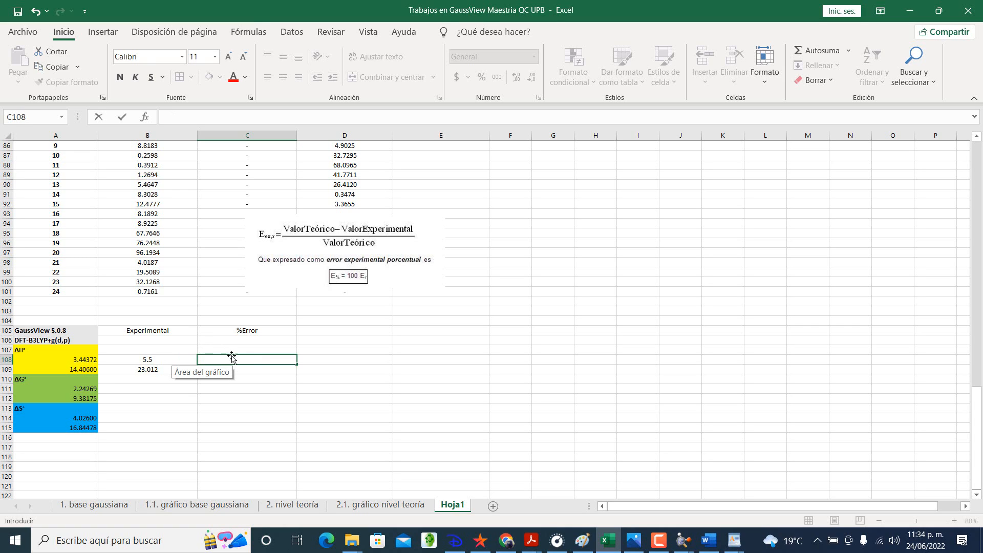
pyautogui.click(257, 438)
pyautogui.press('Up')
pyautogui.press('Up')
pyautogui.press('Up')
pyautogui.press('Up')
pyautogui.press('Up')
pyautogui.press('Up')
pyautogui.press('Up')
pyautogui.press('Up')
pyautogui.press('Up')
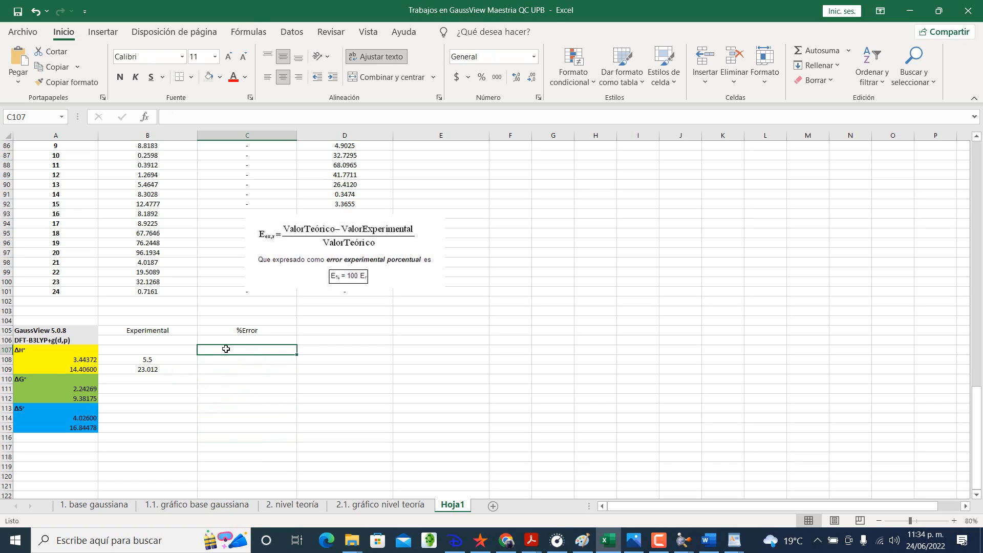
# Step: Replace the heading in B105 with Teórico-experimental
pyautogui.click(183, 330)
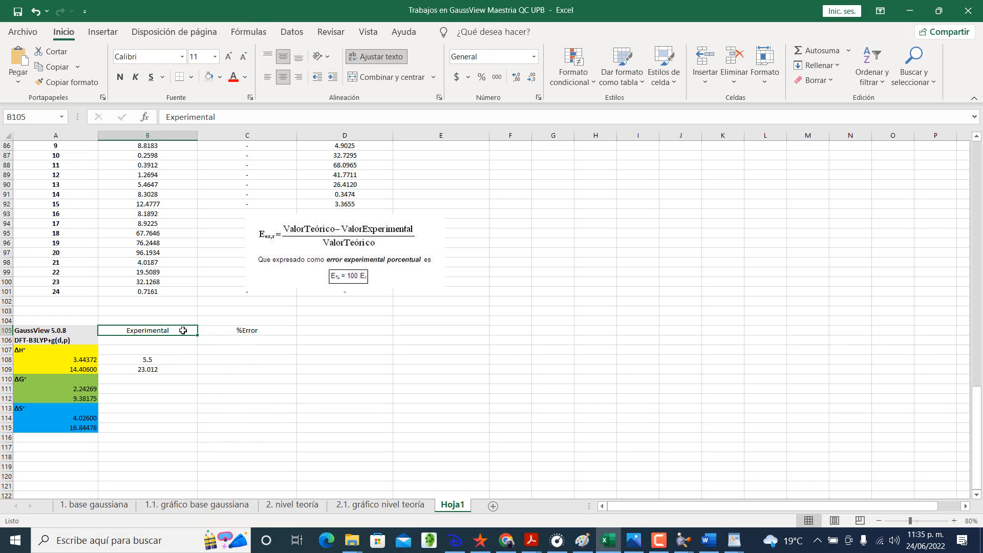
pyautogui.write('Teórico')
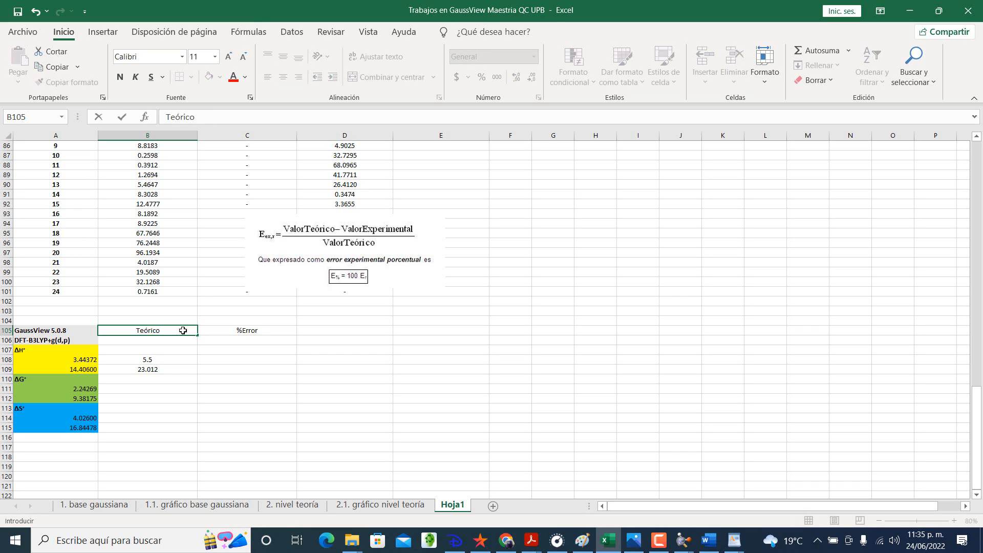
pyautogui.write('-experimental')
pyautogui.press('Return')
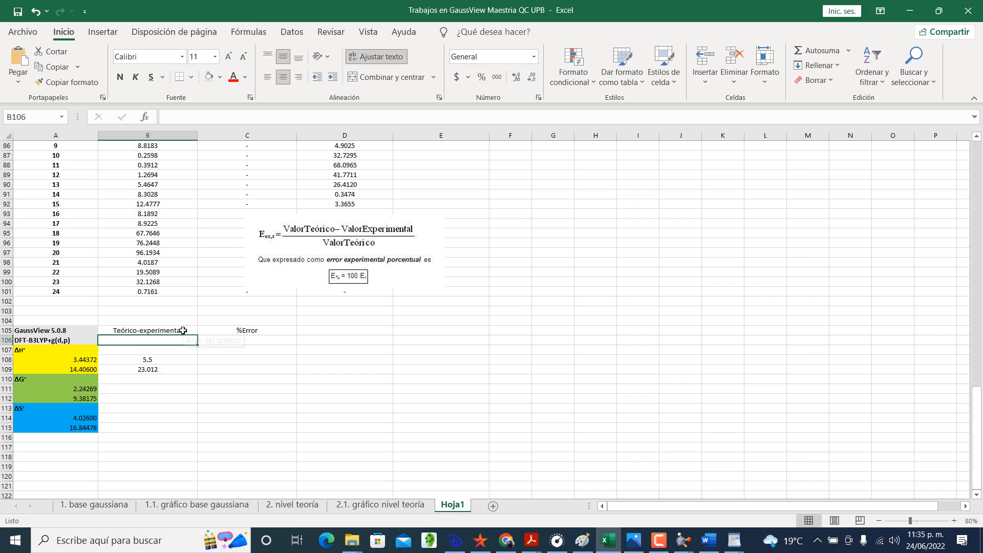
# Step: Calculate the ΔH° percent error in C108 with the formula =((B108-A108)/B108)*100
pyautogui.click(178, 362)
pyautogui.click(231, 360)
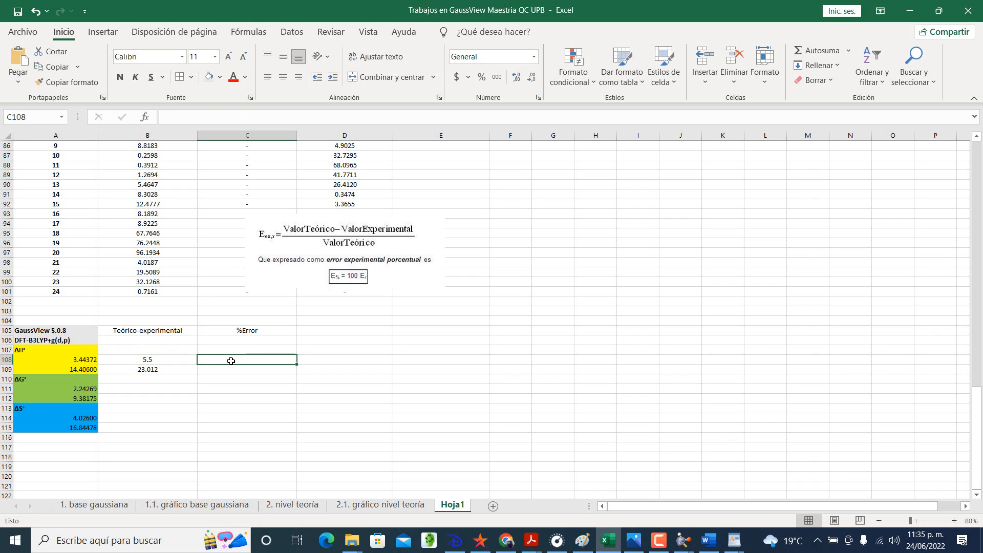
pyautogui.write('=')
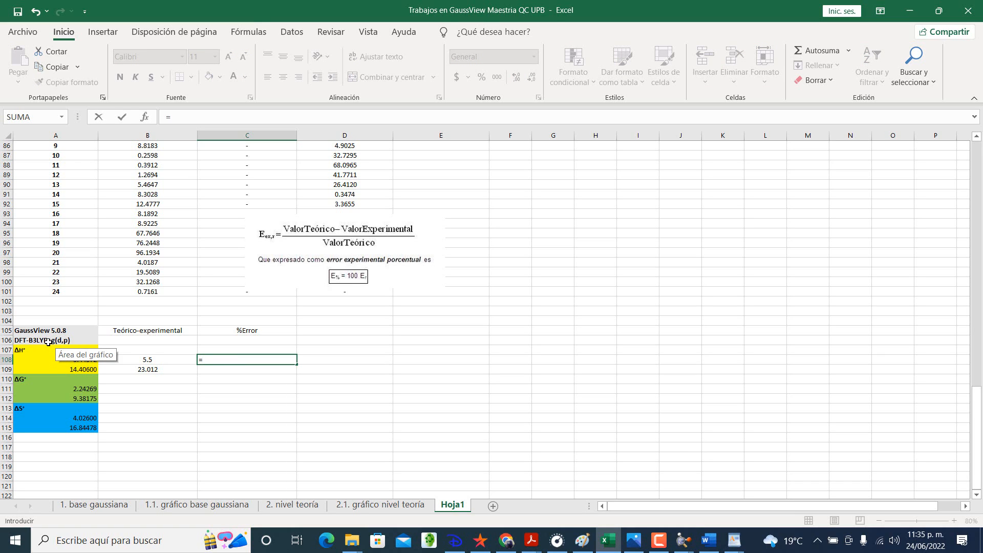
pyautogui.write('((')
pyautogui.click(153, 360)
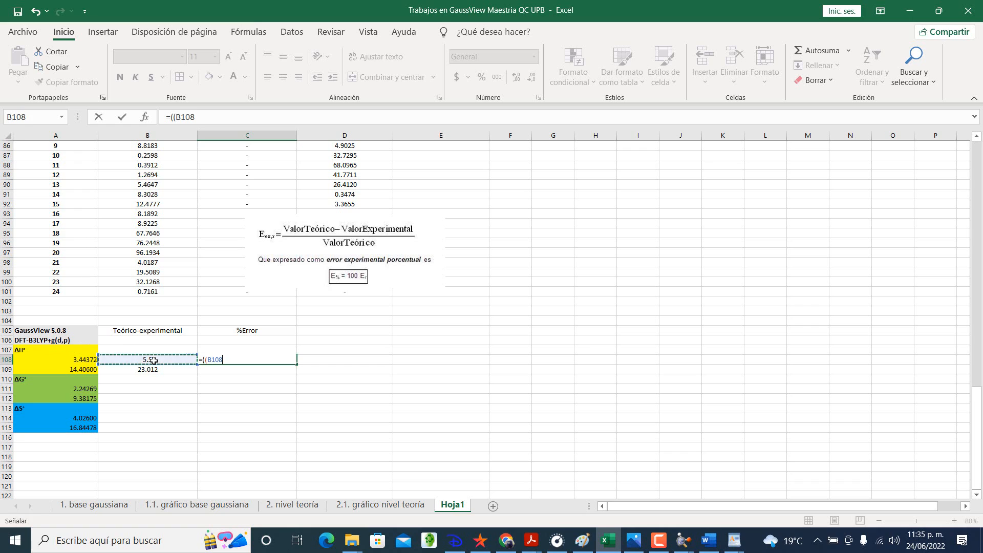
pyautogui.write('-')
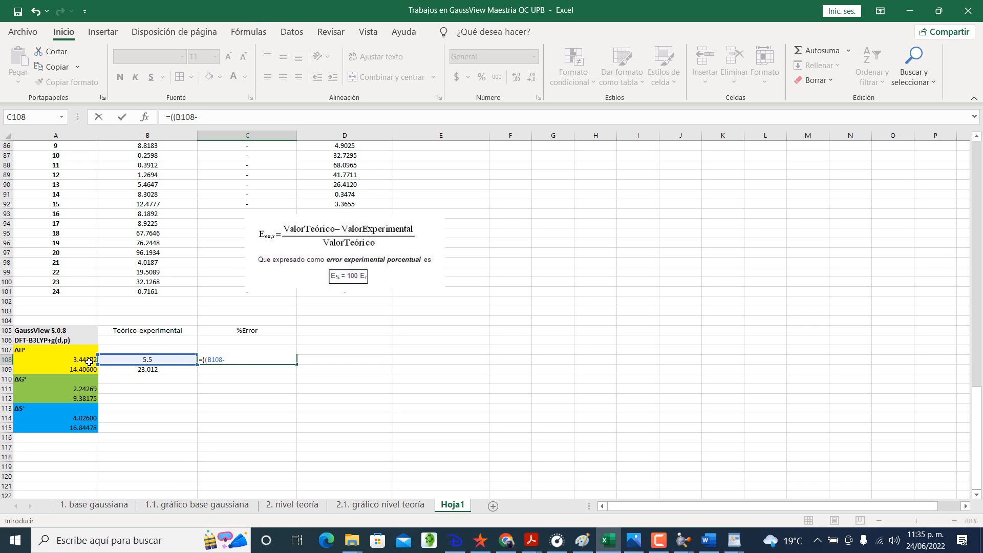
pyautogui.click(85, 359)
pyautogui.write(')')
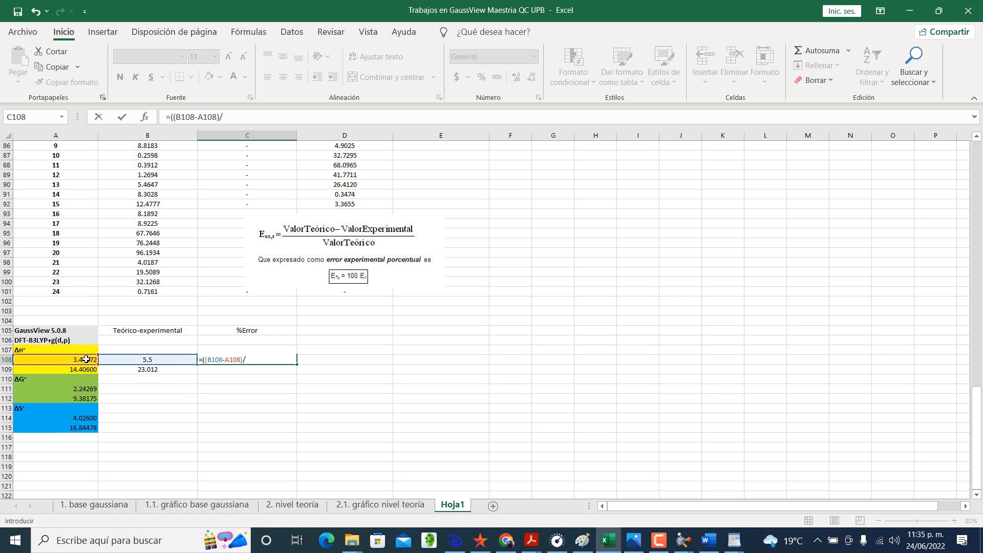
pyautogui.write('/')
pyautogui.click(147, 360)
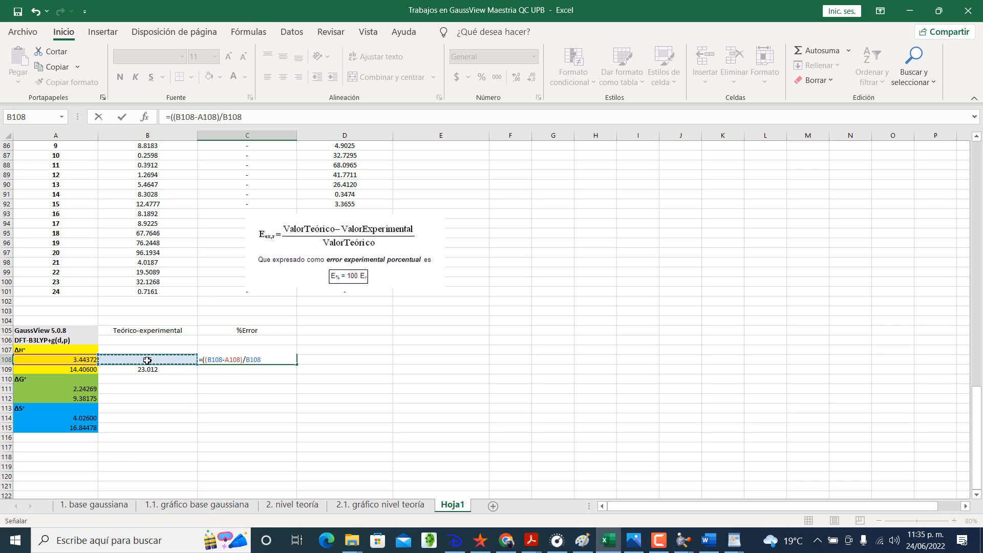
pyautogui.write(')*4')
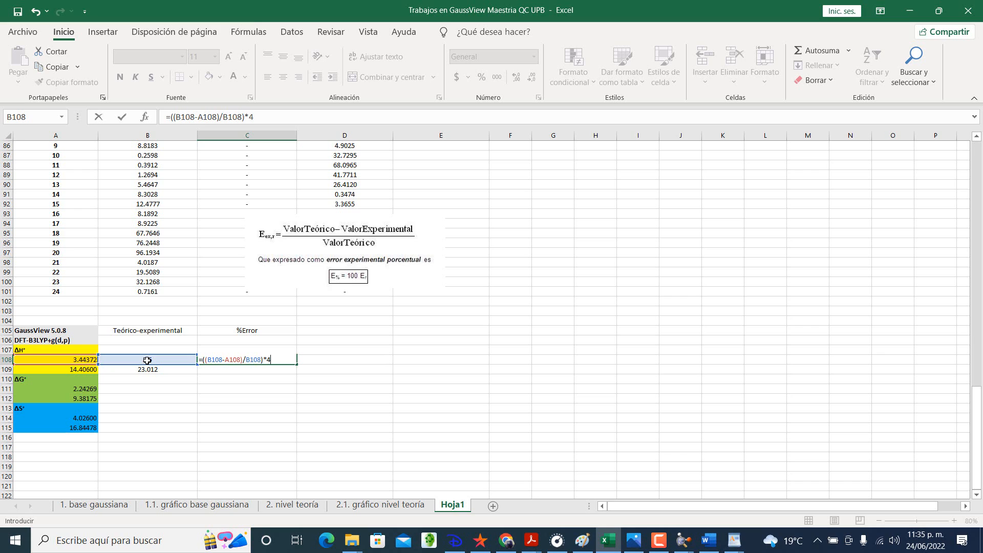
pyautogui.write('100')
pyautogui.press('Return')
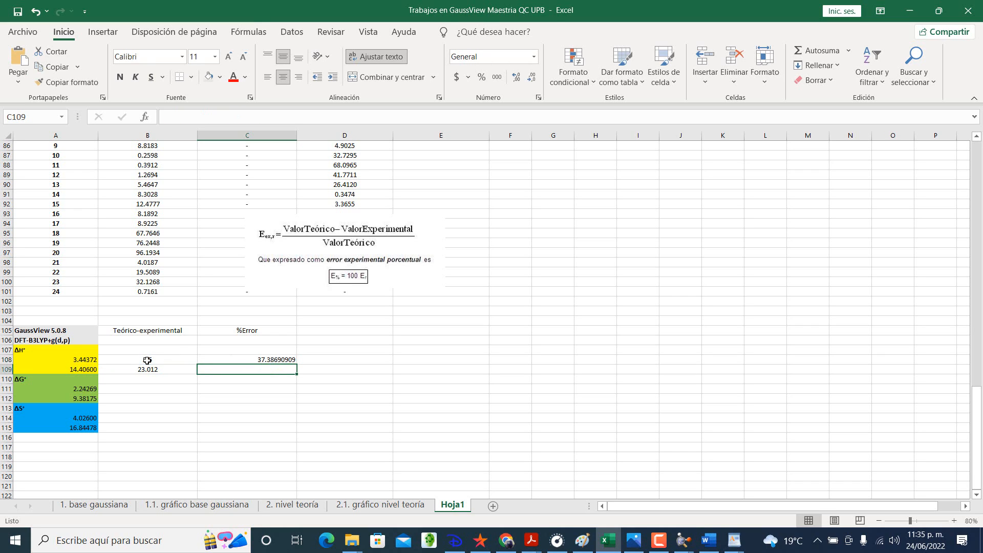
# Step: Remove the multiplication by 100 from the C108 formula, leaving =((B108-A108)/B108)
pyautogui.doubleClick(287, 359)
pyautogui.press('BackSpace')
pyautogui.press('BackSpace')
pyautogui.press('BackSpace')
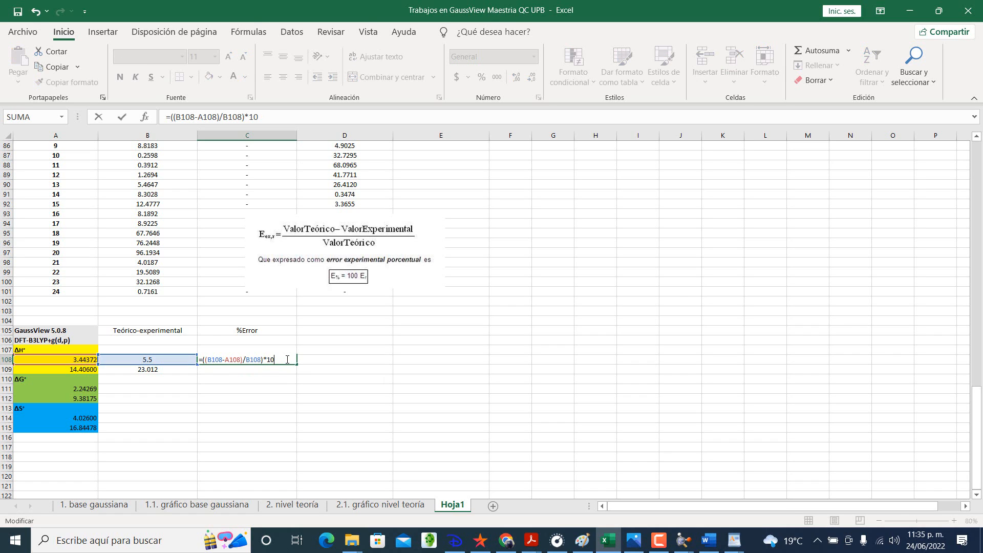
pyautogui.hotkey('ctrl', 'Return')
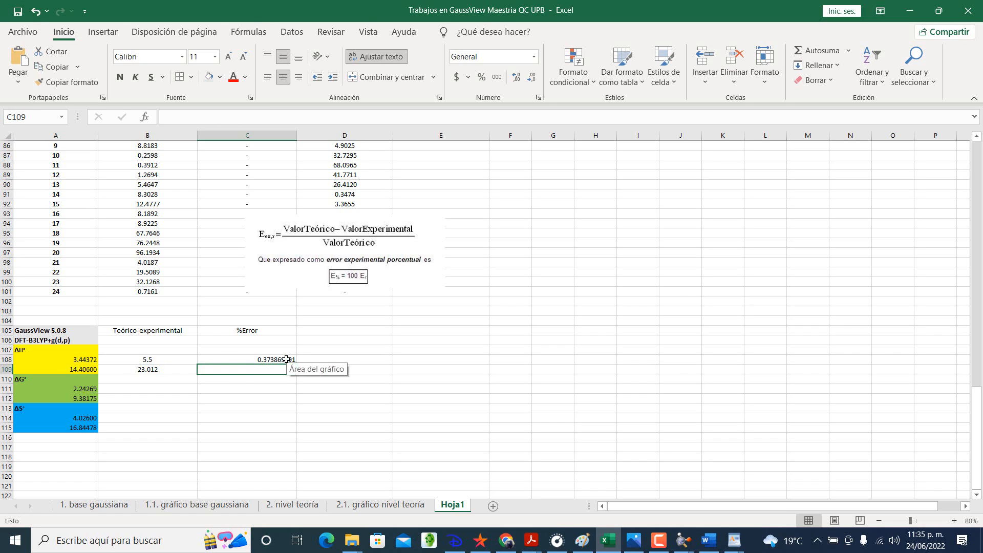
# Step: Format the ΔH° error in C108 as a percentage with four decimal places
pyautogui.click(481, 77)
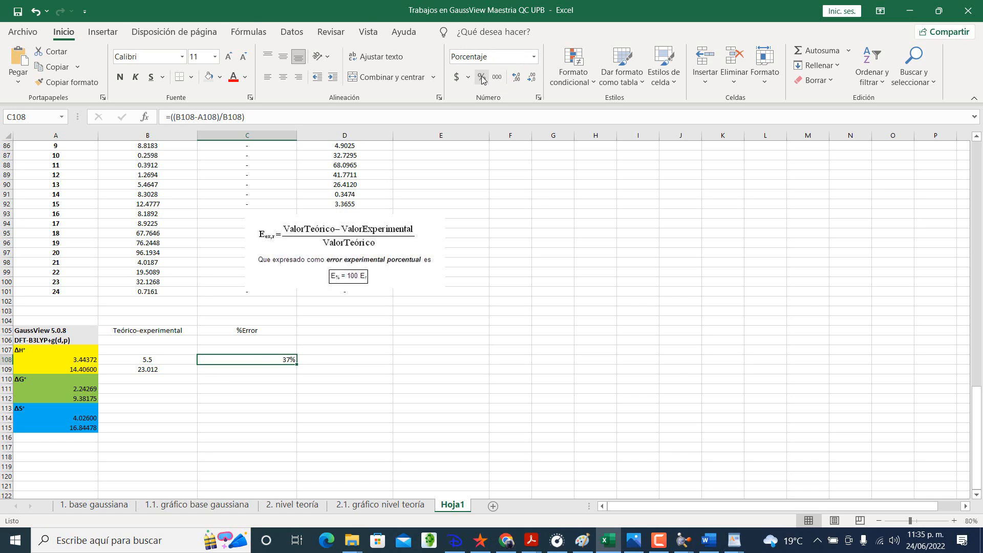
pyautogui.click(538, 97)
pyautogui.click(246, 155)
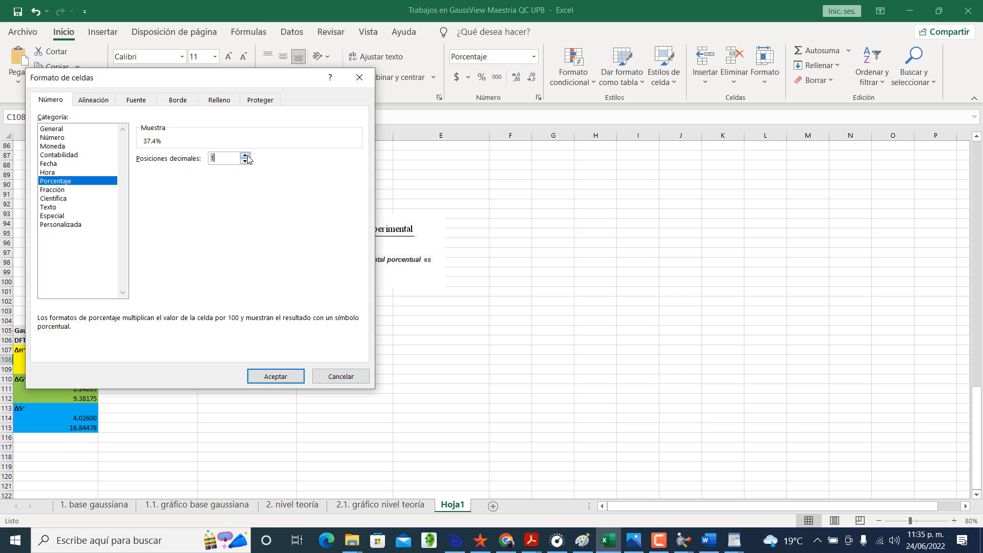
pyautogui.click(246, 155)
pyautogui.click(246, 155)
pyautogui.click(246, 156)
pyautogui.click(271, 379)
pyautogui.click(332, 437)
pyautogui.moveTo(276, 358); pyautogui.dragTo(320, 364)
pyautogui.click(265, 374)
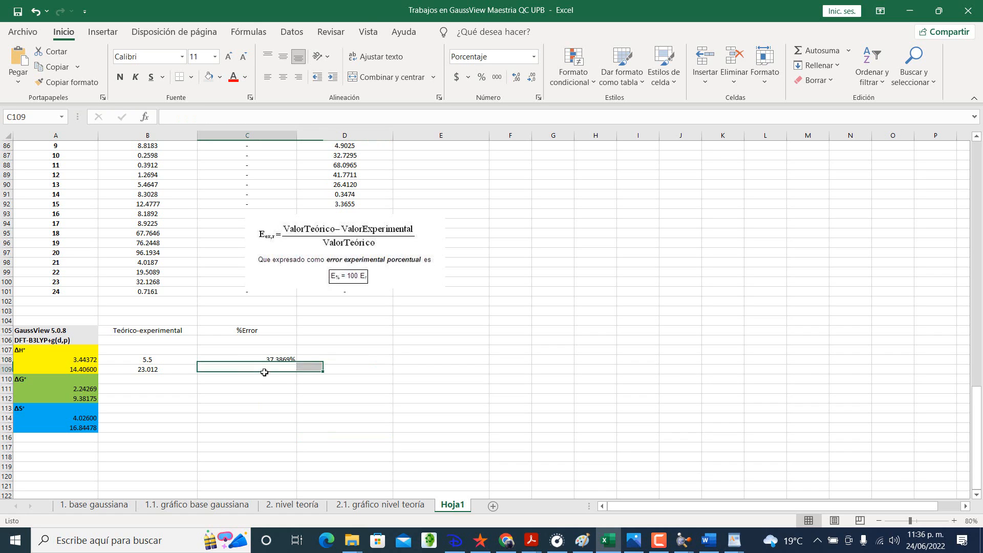
# Step: Fill the percent-error formula from C108 down to C109 and check its cell references
pyautogui.doubleClick(269, 360)
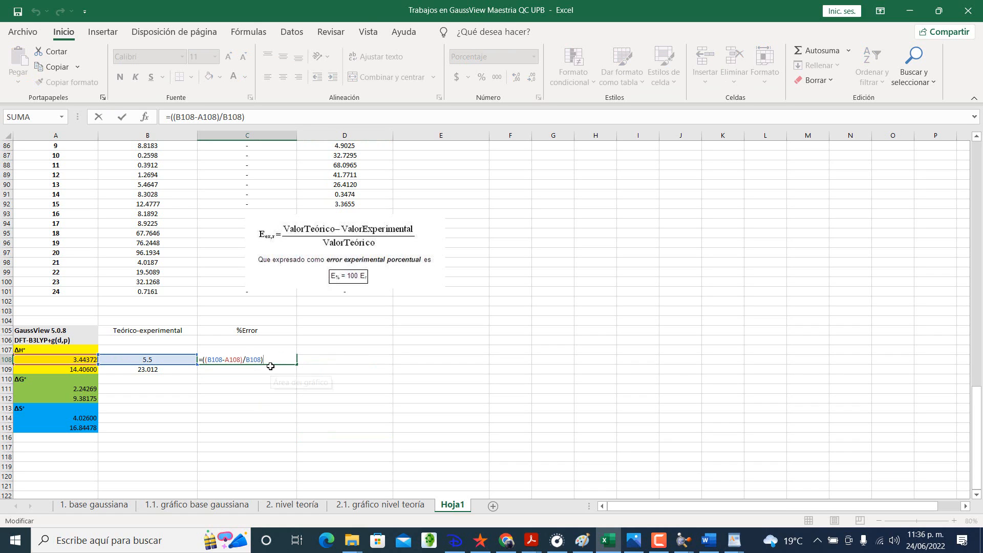
pyautogui.press('Return')
pyautogui.click(282, 359)
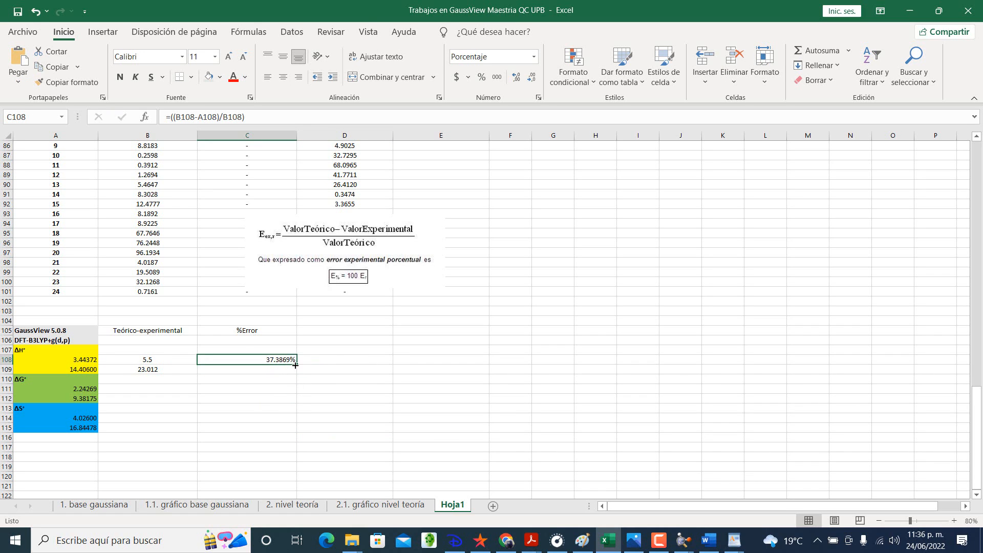
pyautogui.moveTo(296, 364); pyautogui.dragTo(296, 373)
pyautogui.doubleClick(287, 370)
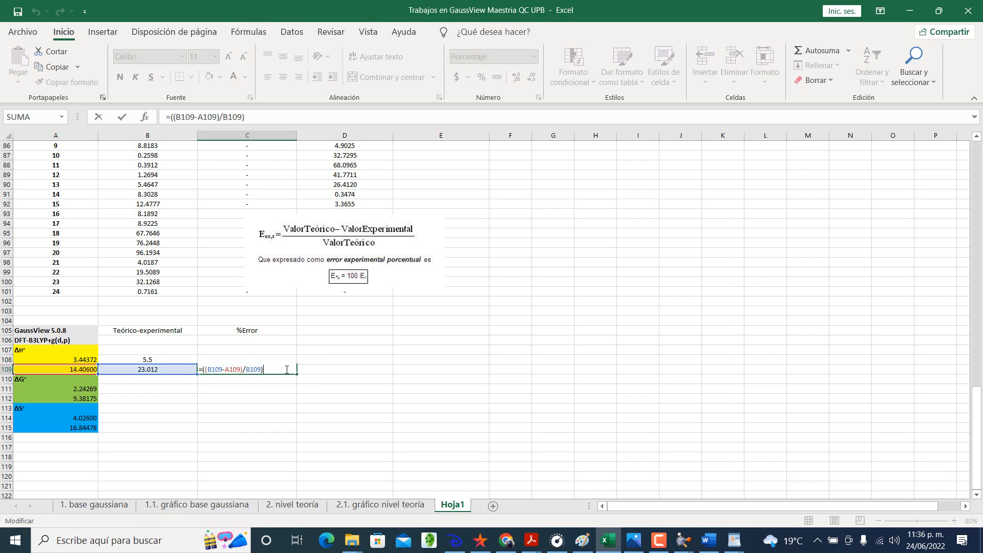
pyautogui.press('Return')
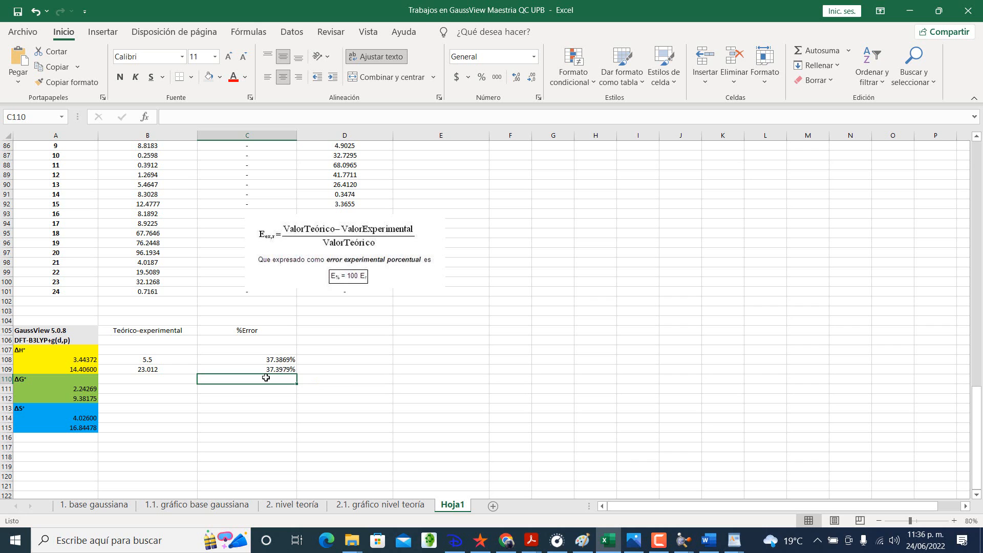
pyautogui.click(272, 360)
pyautogui.click(274, 371)
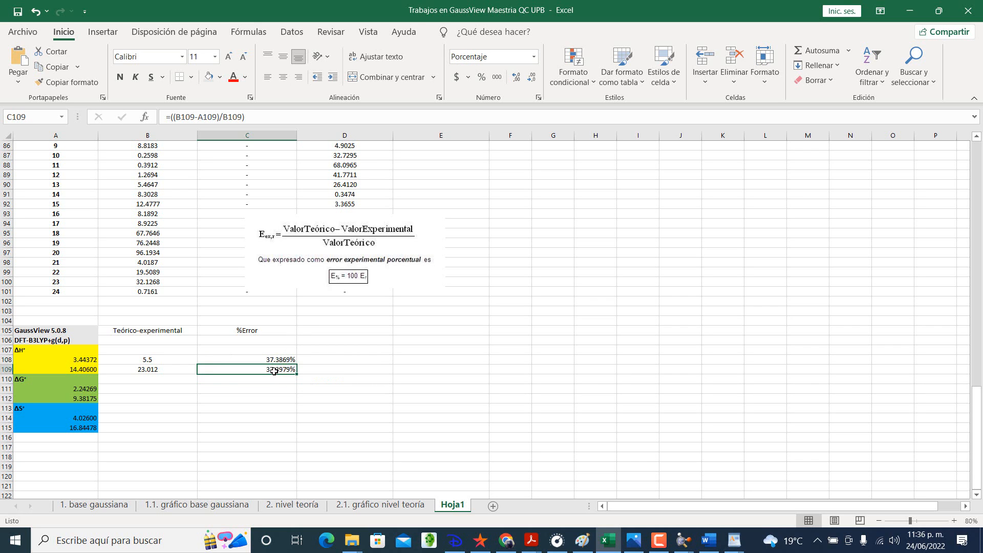
# Step: Switch to the heats-of-formation PDF in Acrobat Reader, highlight the Methylamine row of Table 5 in yellow, and return to Excel
pyautogui.click(334, 329)
pyautogui.hotkey('alt', 'Tab')
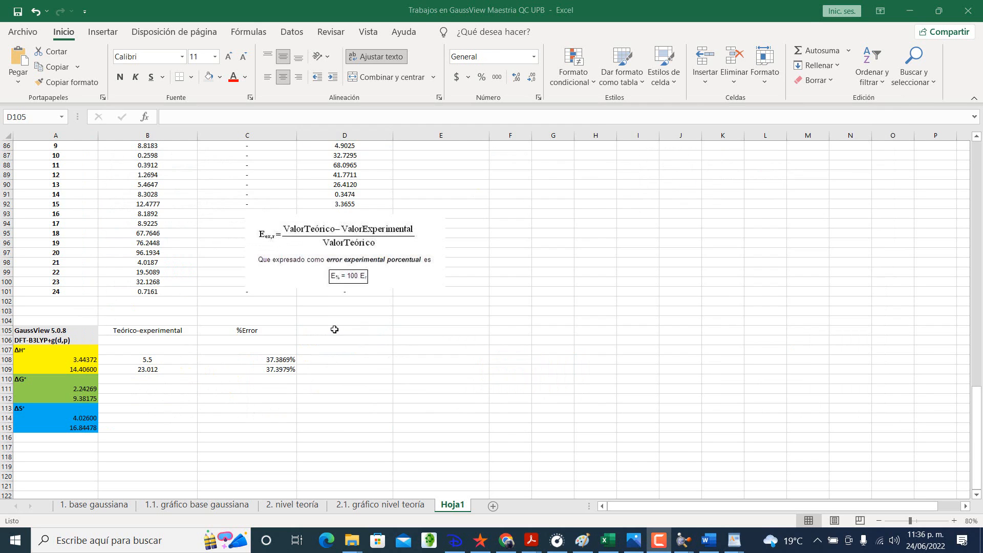
pyautogui.hotkey('alt', 'Tab')
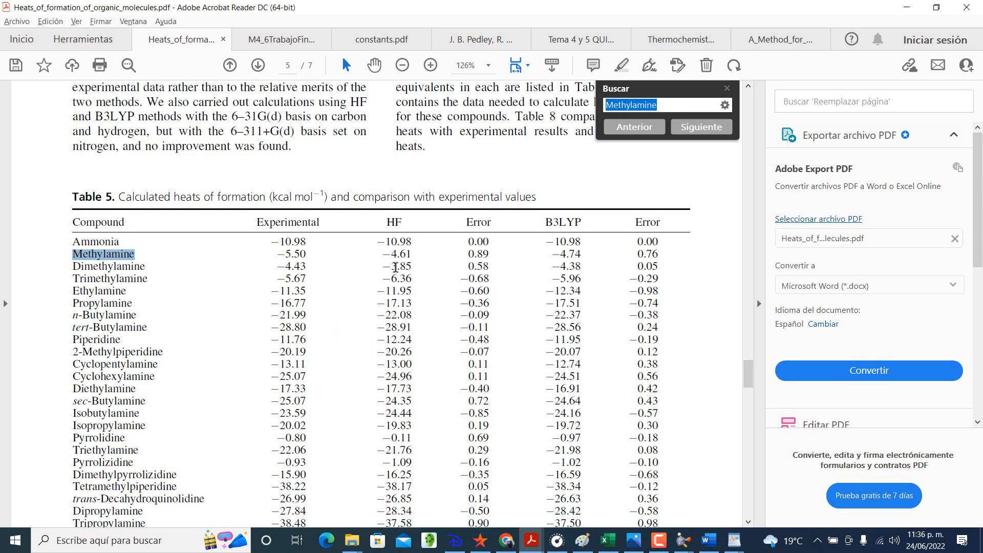
pyautogui.click(396, 266)
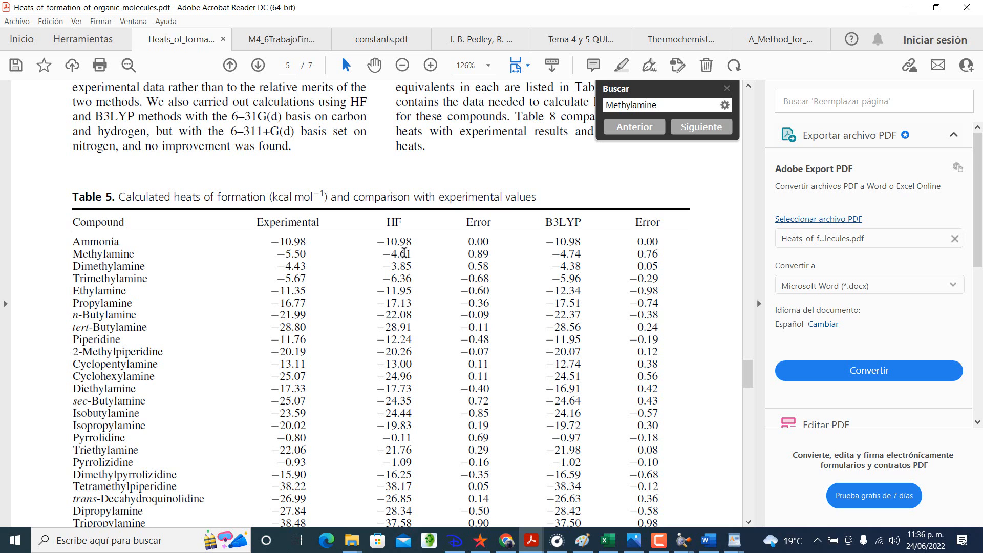
pyautogui.click(399, 253)
pyautogui.scroll(-1, 241, 263)
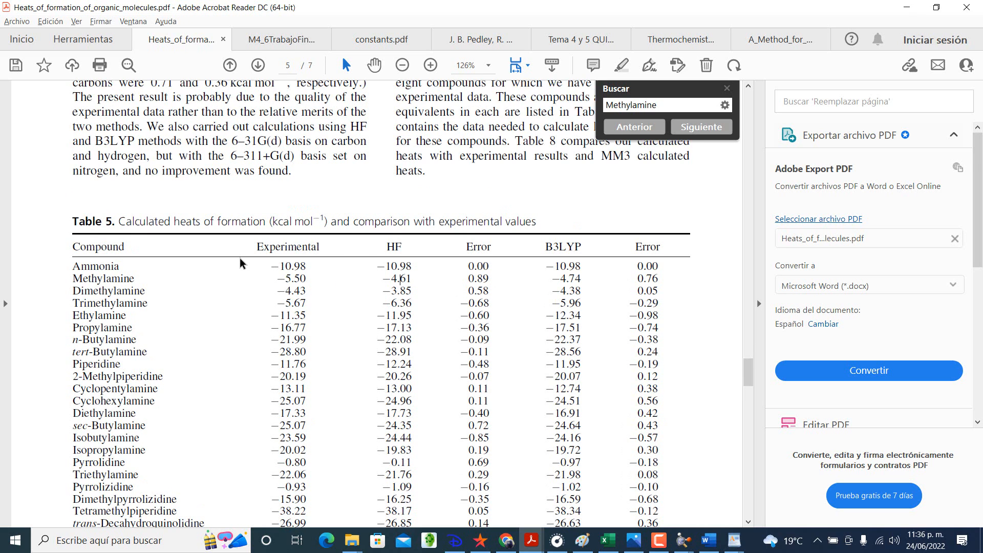
pyautogui.scroll(-1, 240, 264)
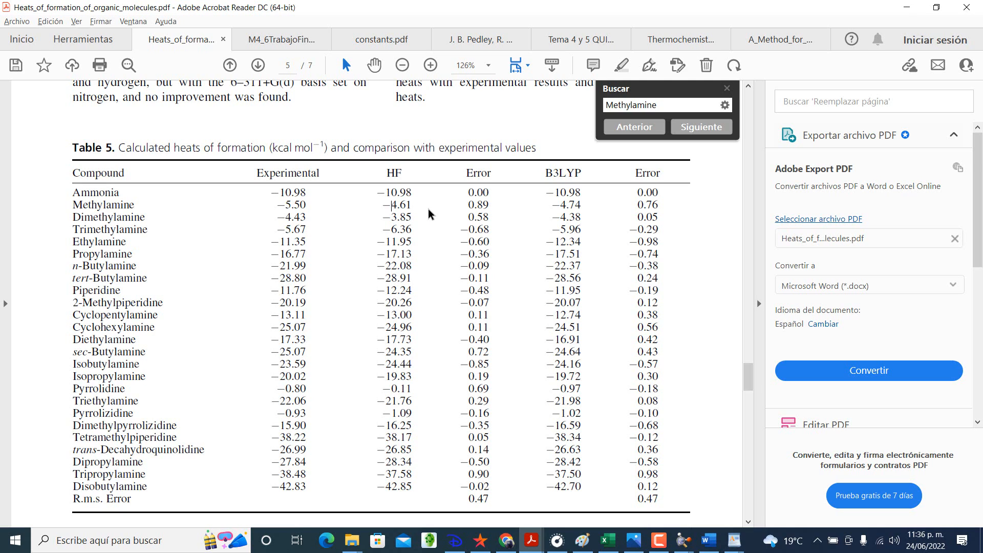
pyautogui.moveTo(74, 204); pyautogui.dragTo(659, 204)
pyautogui.click(621, 67)
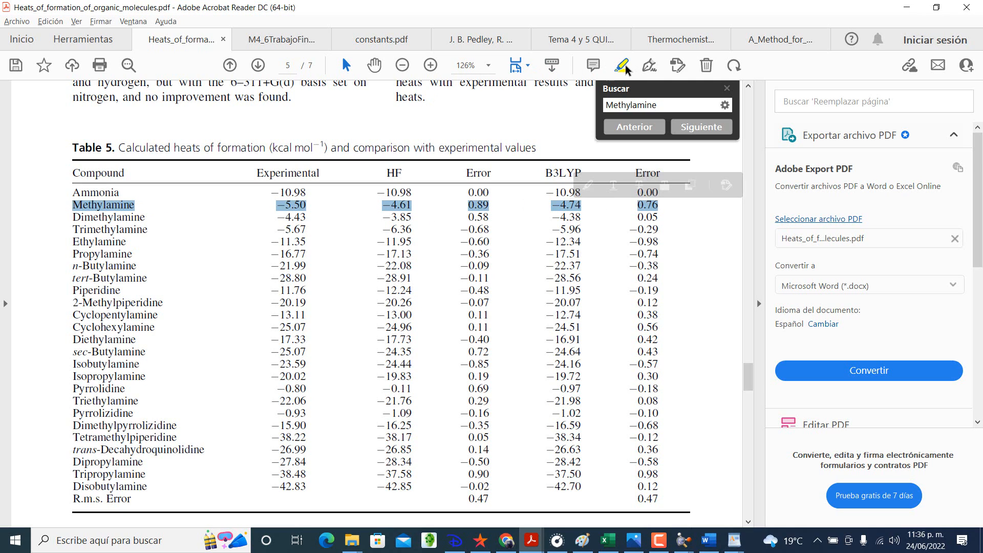
pyautogui.click(488, 205)
pyautogui.click(433, 257)
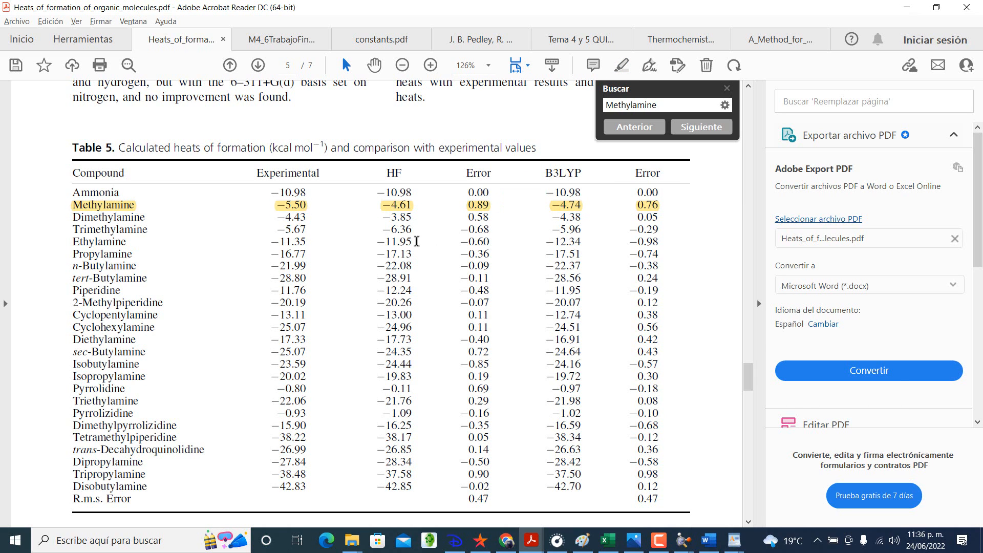
pyautogui.press('F10')
pyautogui.hotkey('alt', 'Tab')
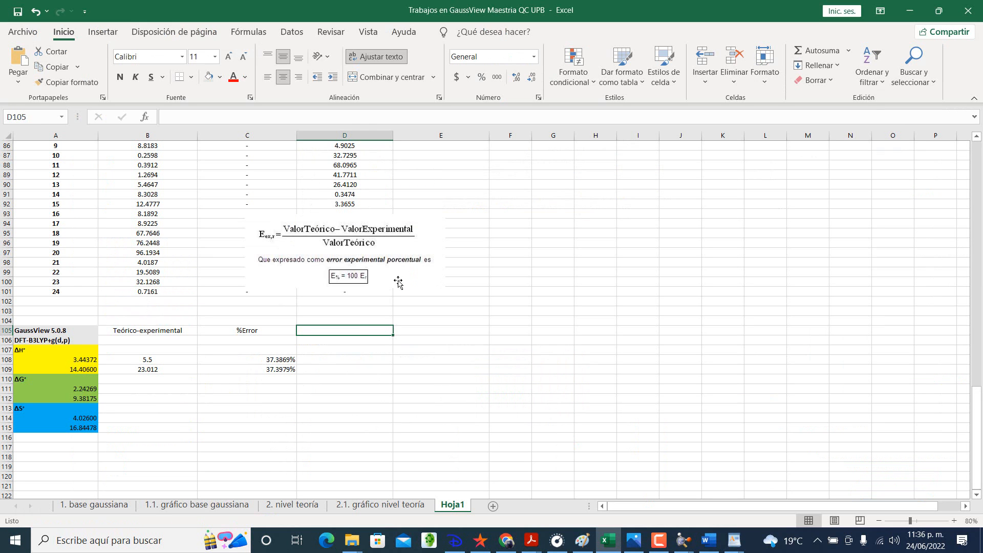
pyautogui.click(330, 360)
pyautogui.click(340, 334)
pyautogui.write('HF')
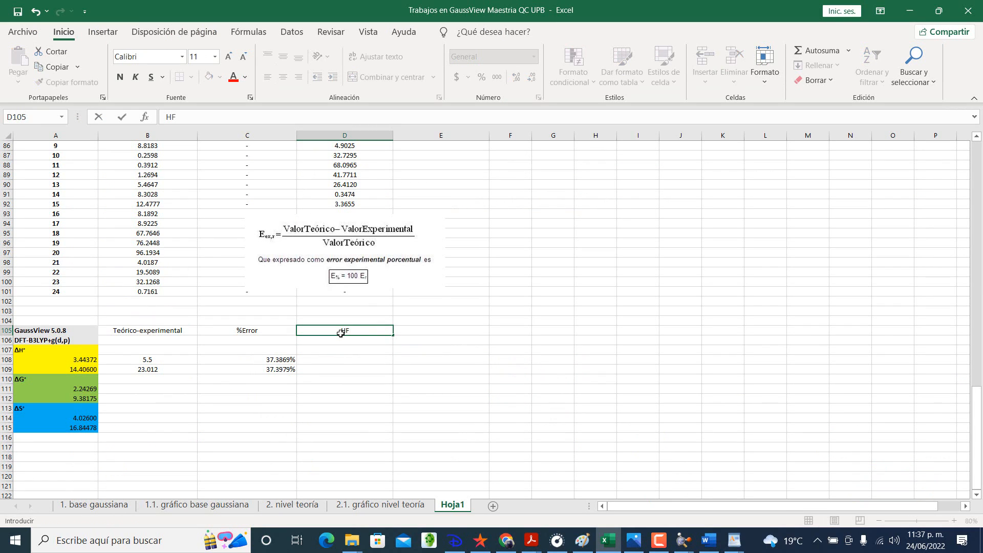
pyautogui.write('/')
pyautogui.press('BackSpace')
pyautogui.press('BackSpace')
pyautogui.press('Return')
# Step: Enter the column header HF/6-31g(d) in D106, checking the method and basis set in the PDF's text above Table 5
pyautogui.write('HF')
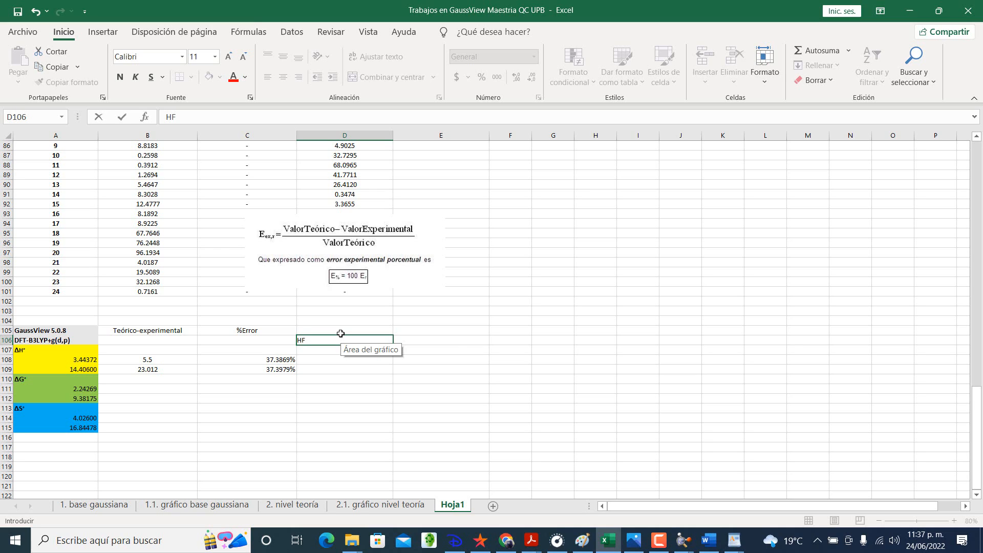
pyautogui.hotkey('alt', 'Tab')
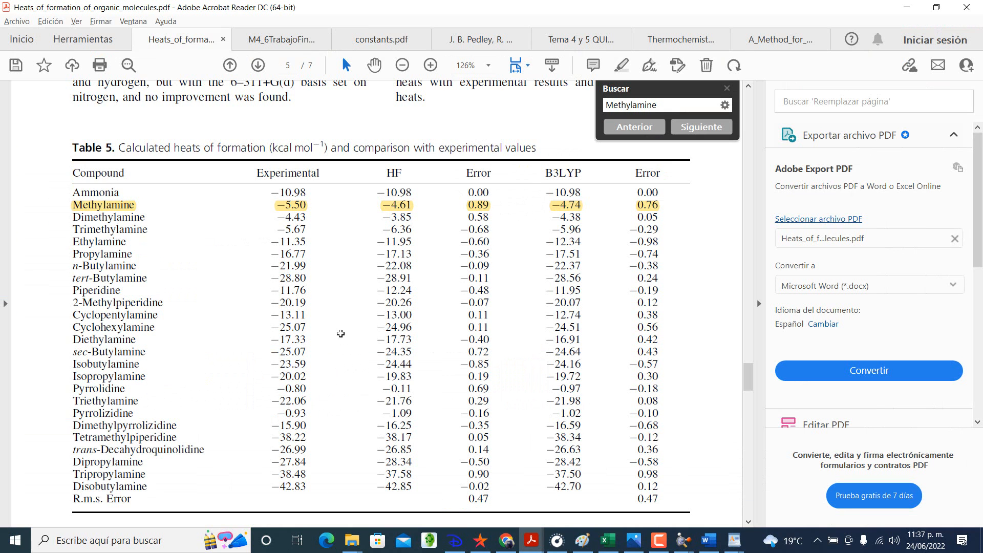
pyautogui.scroll(5, 341, 334)
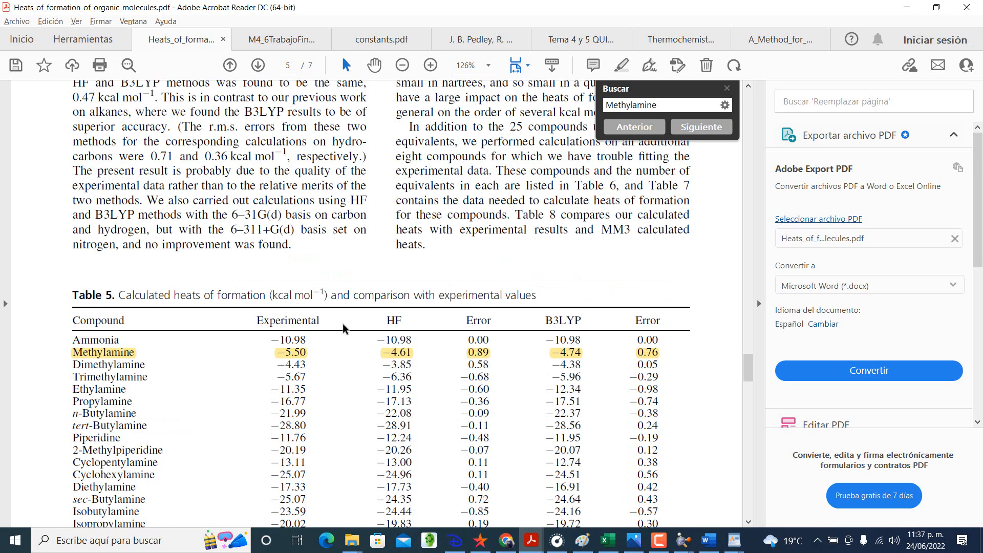
pyautogui.scroll(-1, 342, 328)
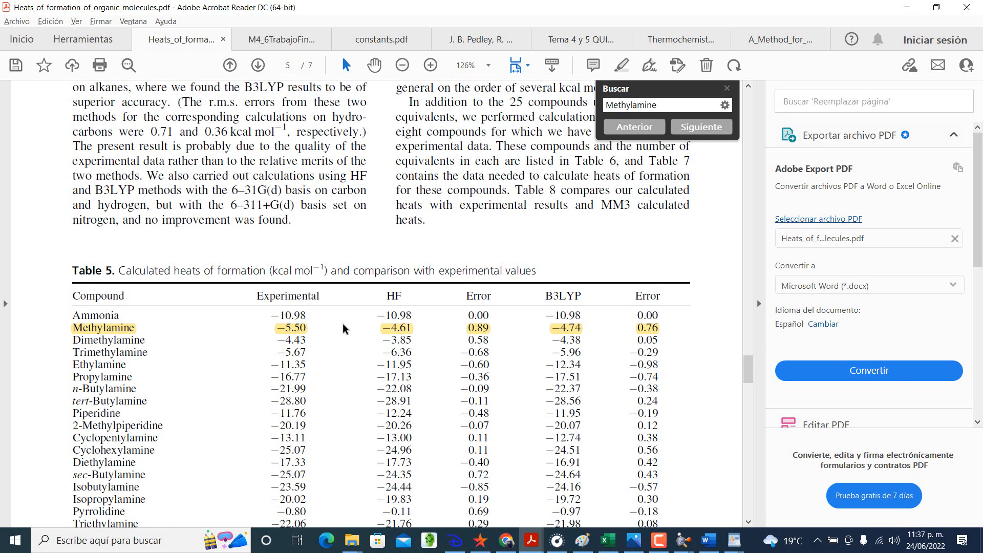
pyautogui.hotkey('alt', 'Tab')
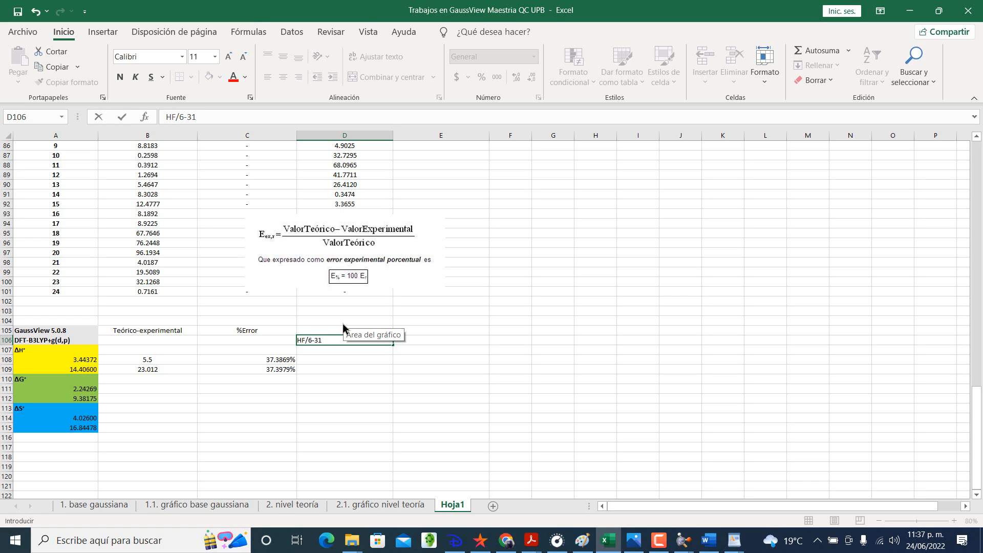
pyautogui.write('g(d')
pyautogui.press('Tab')
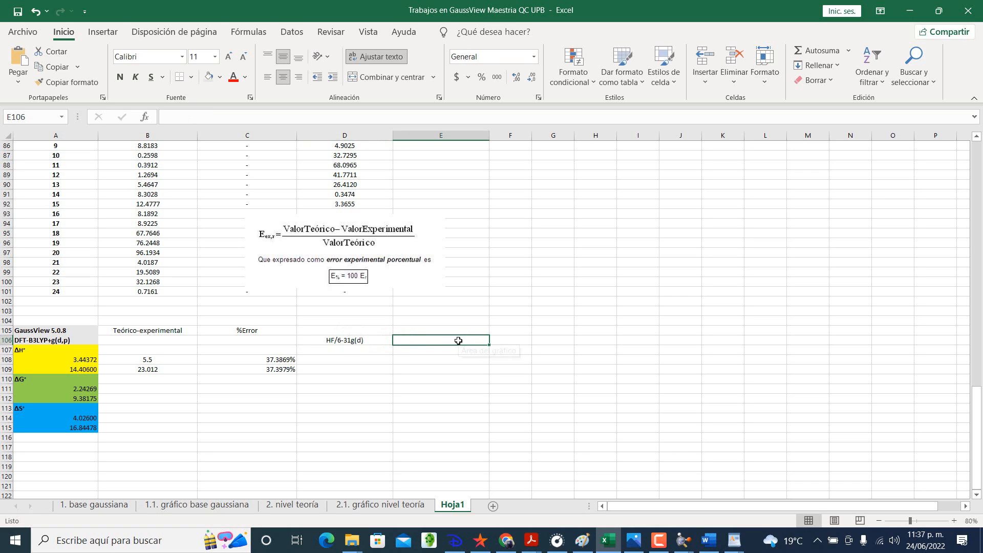
# Step: Rename the %Error header in C105 to %Error1 and move it down to C106
pyautogui.doubleClick(280, 332)
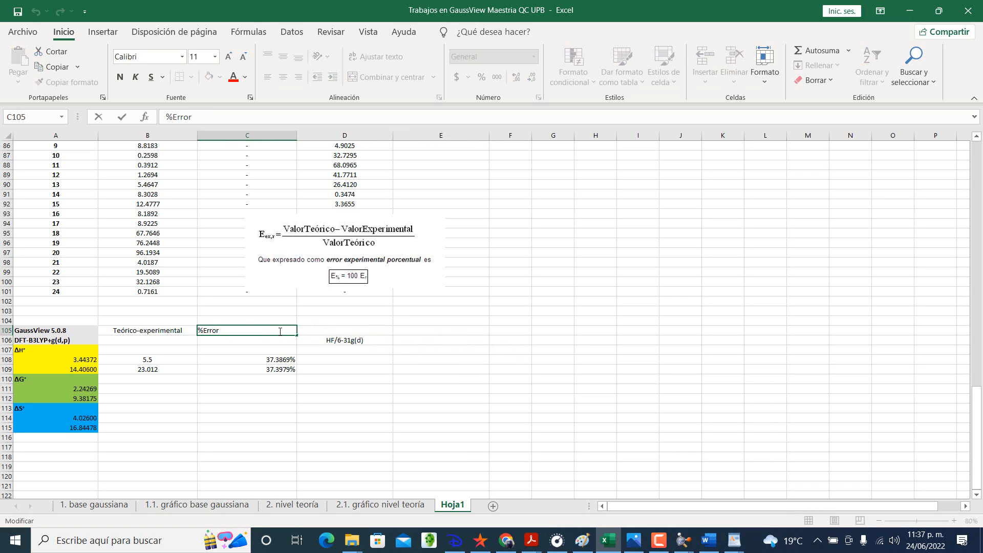
pyautogui.write('1')
pyautogui.press('Tab')
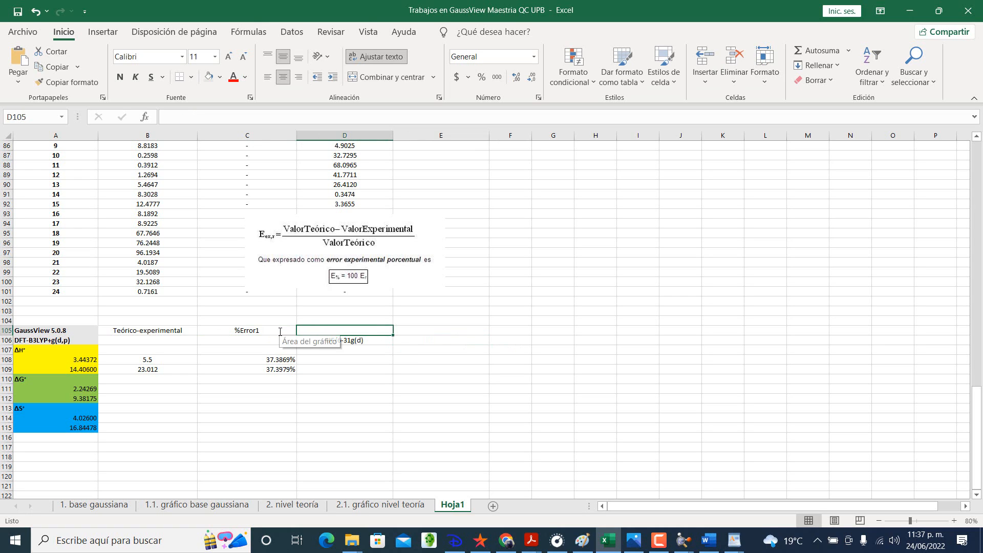
pyautogui.click(414, 330)
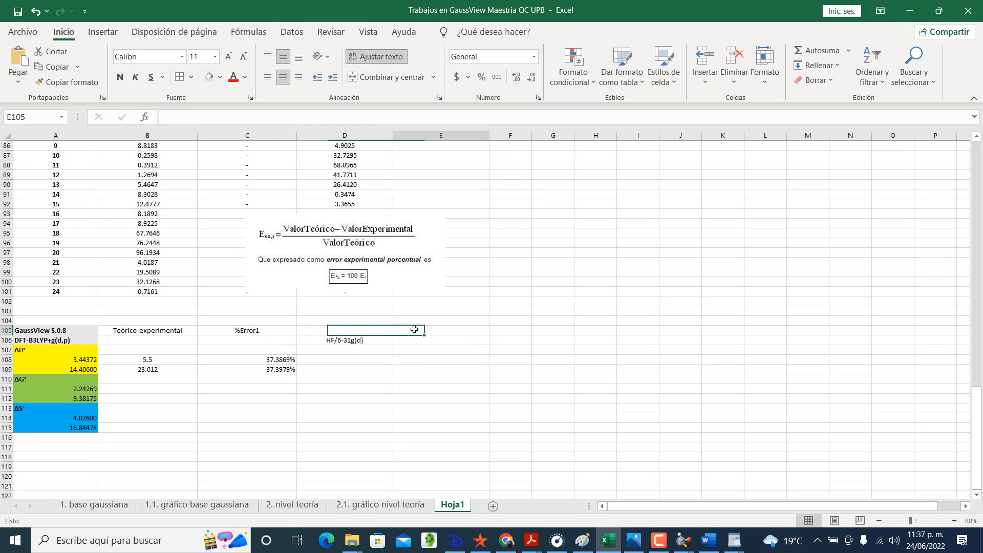
pyautogui.click(257, 331)
pyautogui.hotkey('ctrl', 'x')
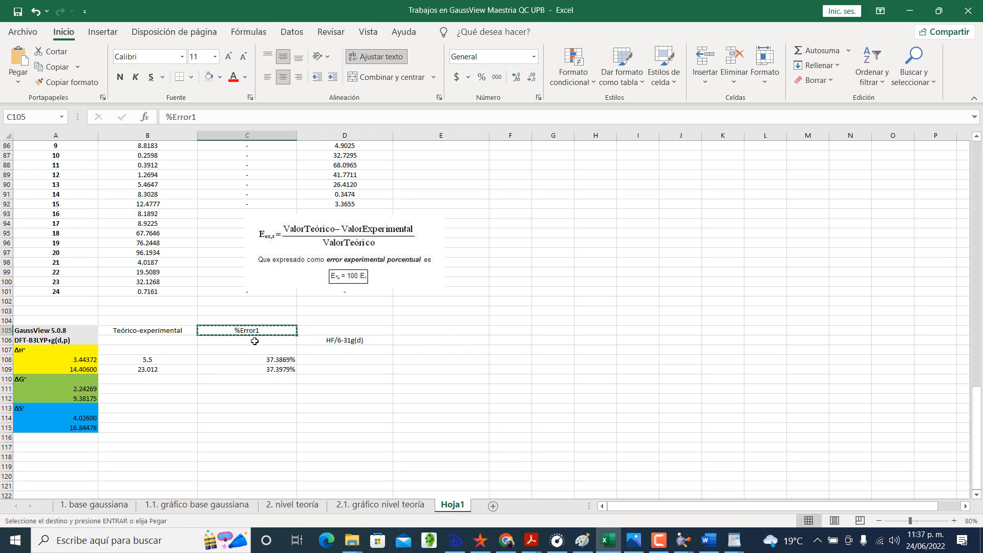
pyautogui.click(252, 340)
pyautogui.hotkey('ctrl', 'v')
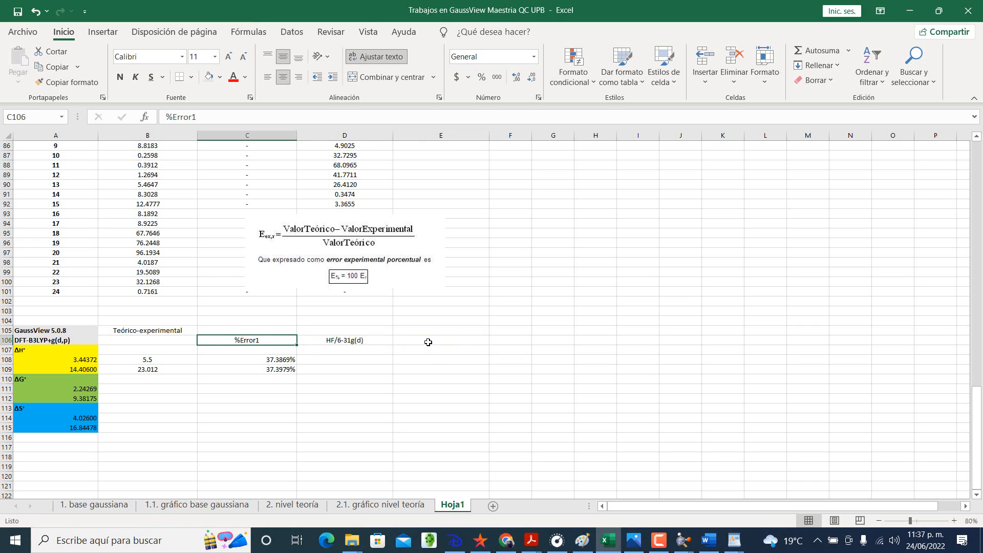
# Step: Enter the column header %Error2 in E106
pyautogui.click(428, 341)
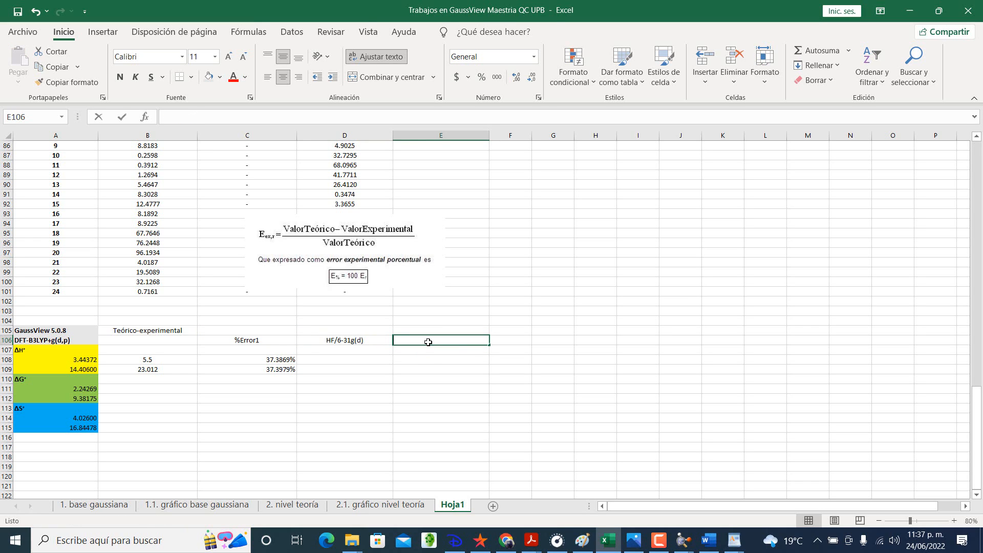
pyautogui.write('%Error2')
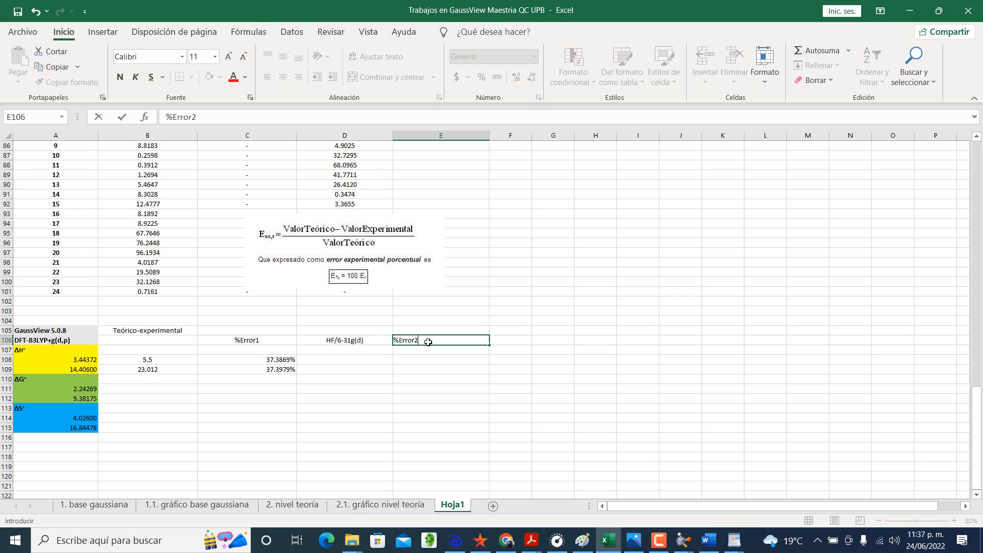
pyautogui.press('Return')
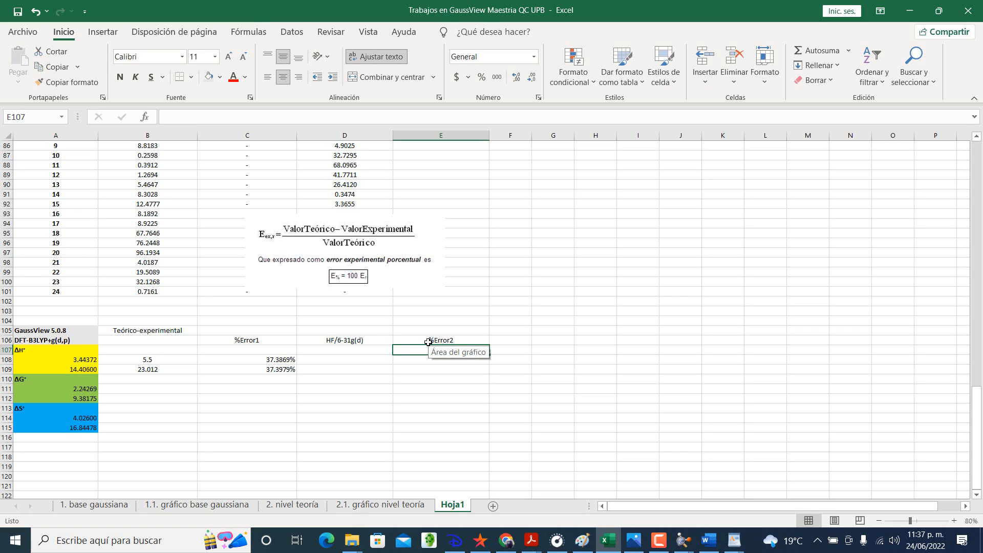
pyautogui.scroll(5, 428, 342)
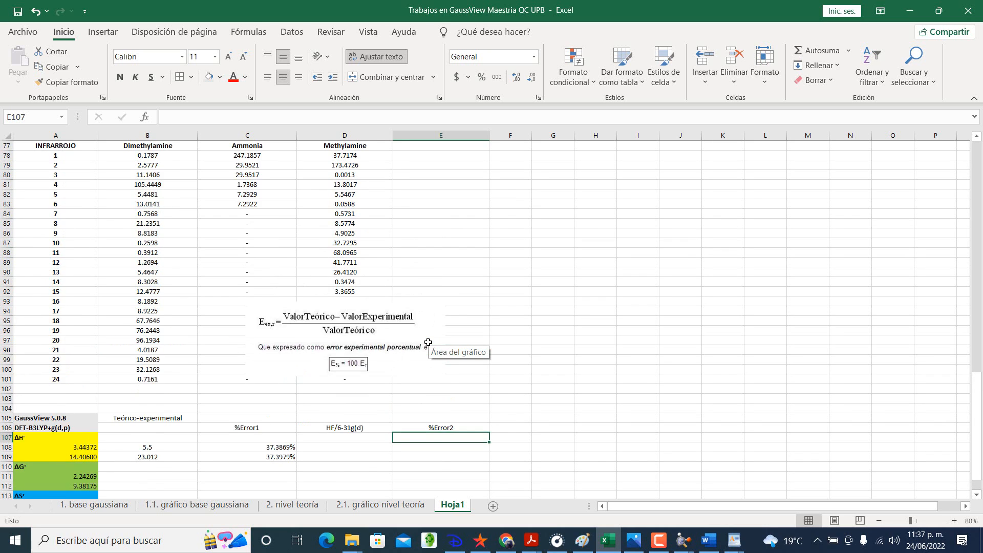
pyautogui.scroll(-6, 389, 348)
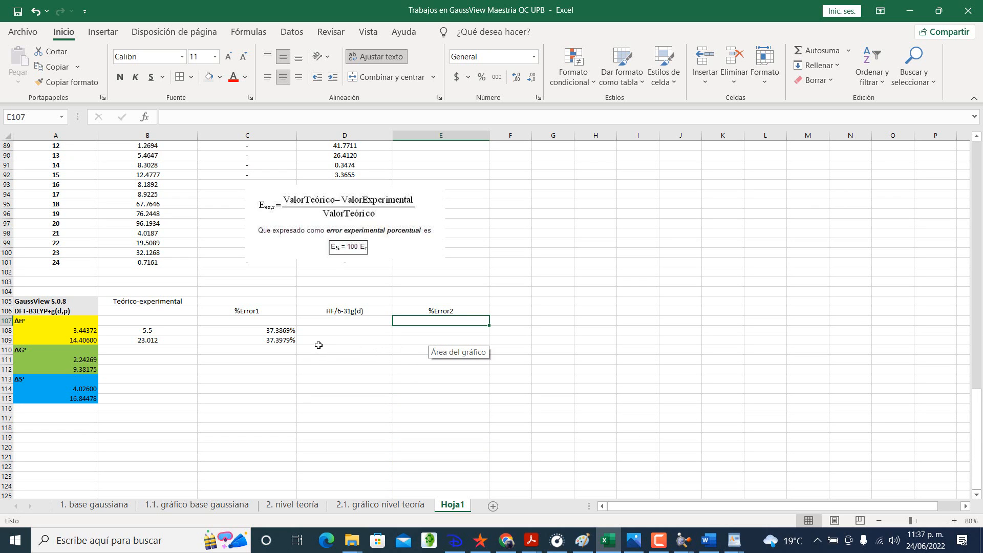
pyautogui.click(317, 324)
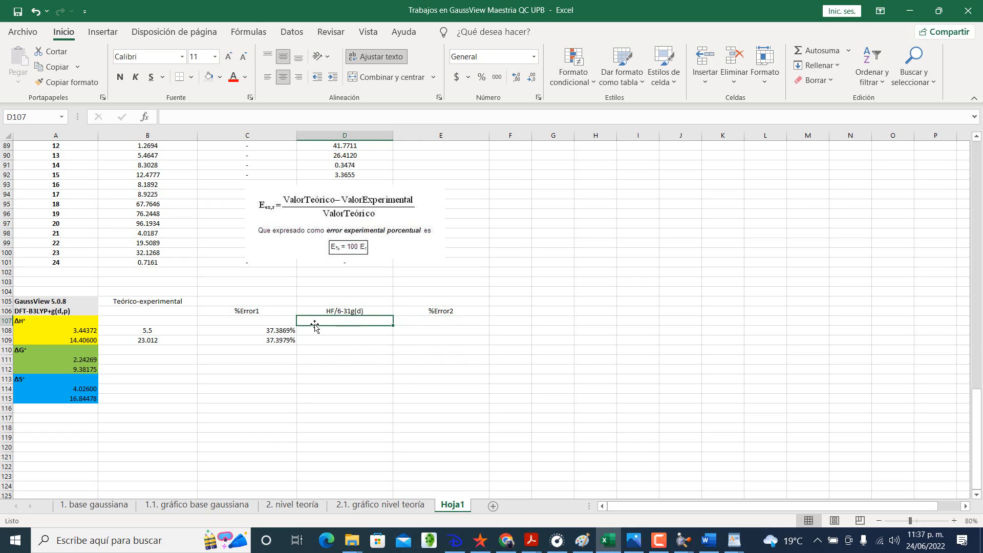
pyautogui.click(272, 310)
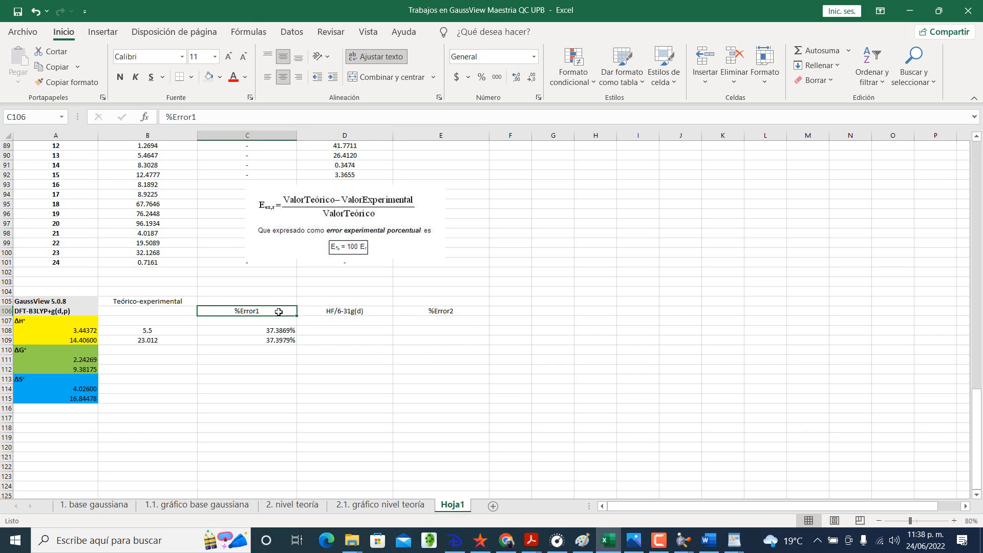
pyautogui.moveTo(278, 316); pyautogui.dragTo(280, 341)
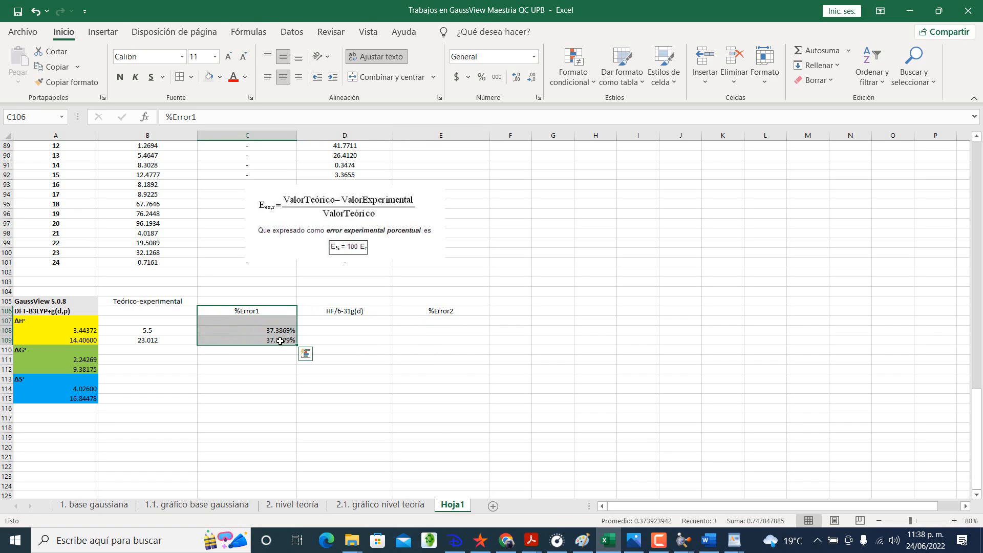
pyautogui.hotkey('ctrl', 'q')
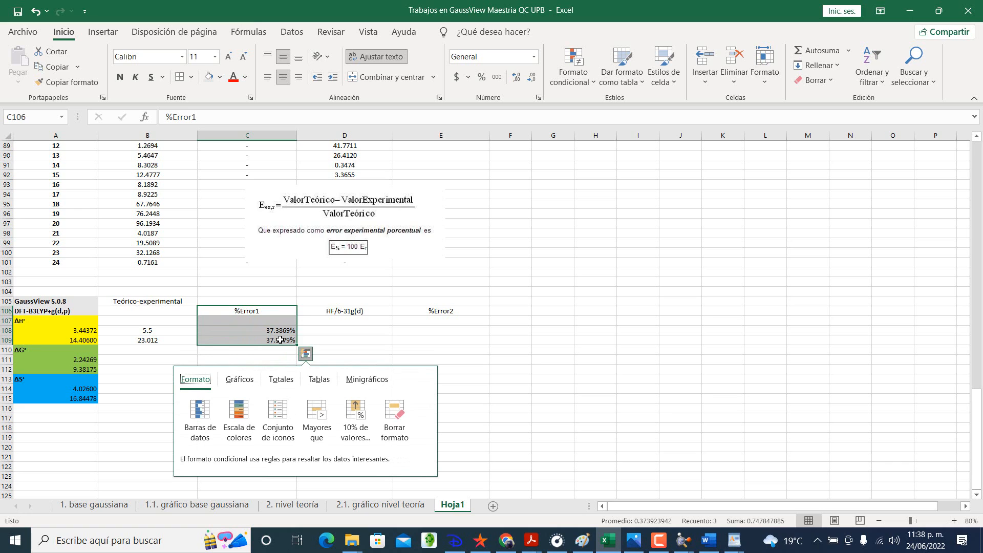
pyautogui.click(329, 332)
# Step: Copy the %Error1 block C106:C109 and paste it below the summary table starting at B118
pyautogui.moveTo(276, 313); pyautogui.dragTo(278, 342)
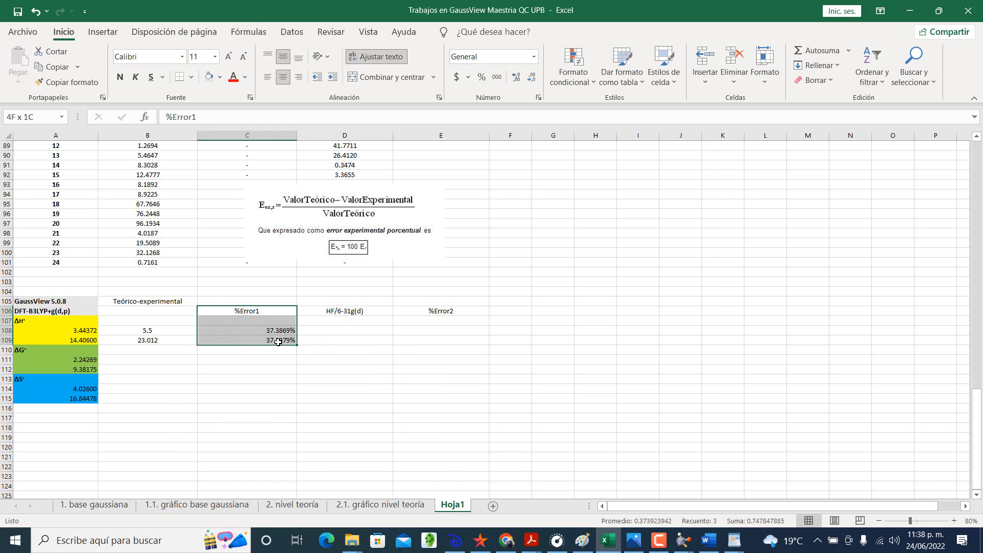
pyautogui.hotkey('ctrl', 'c')
pyautogui.click(150, 419)
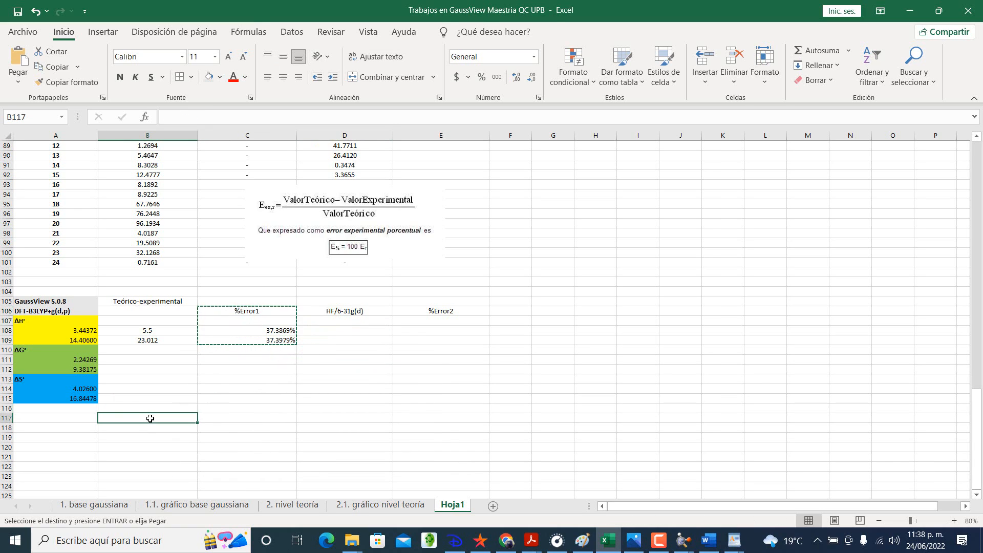
pyautogui.click(151, 428)
pyautogui.hotkey('ctrl', 'v')
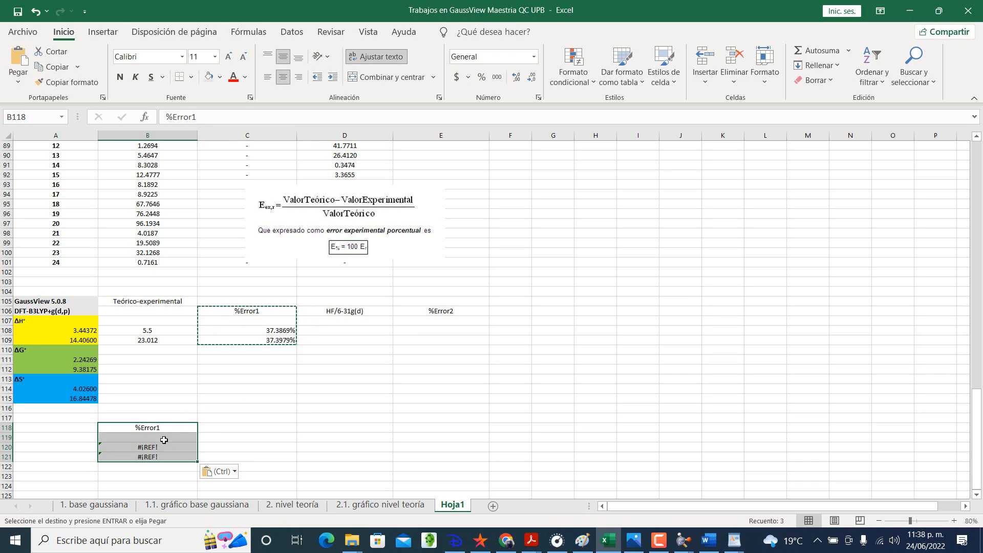
# Step: Inspect the cell references of the pasted formula in B120 without changing it
pyautogui.click(163, 447)
pyautogui.doubleClick(162, 447)
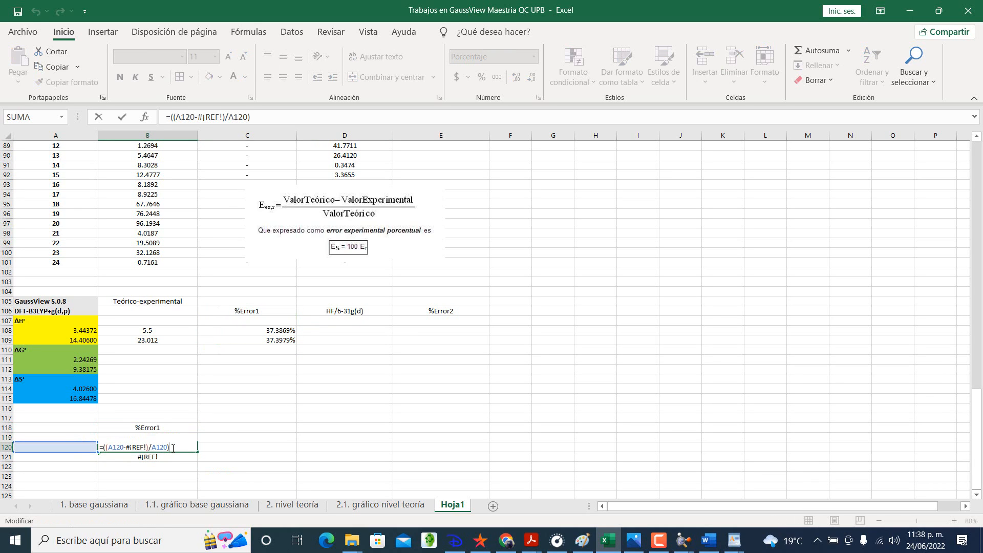
pyautogui.press('Return')
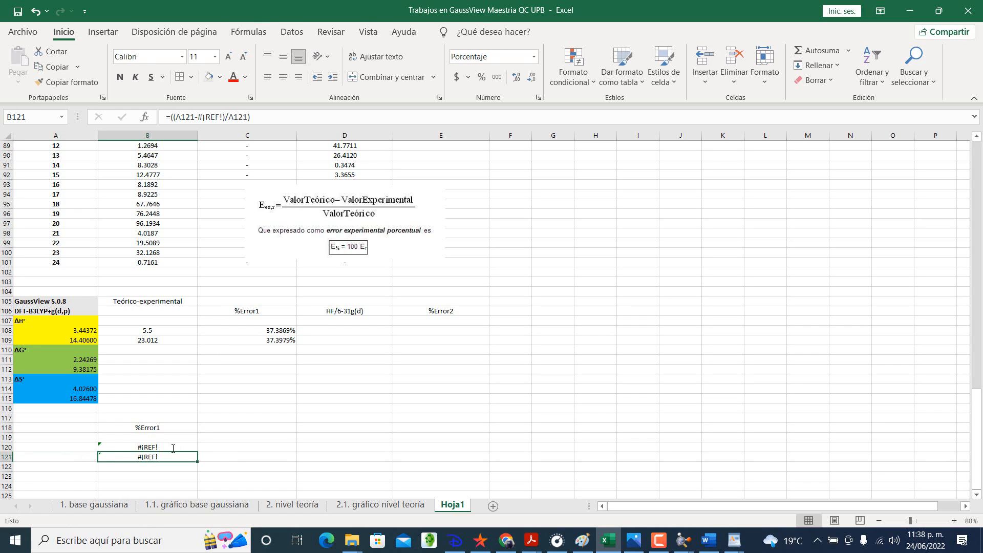
# Step: Copy the C108 error formula text =((B108-A108)/B108) unchanged into B120, replacing the broken-reference formula
pyautogui.click(277, 330)
pyautogui.moveTo(244, 116); pyautogui.dragTo(165, 117)
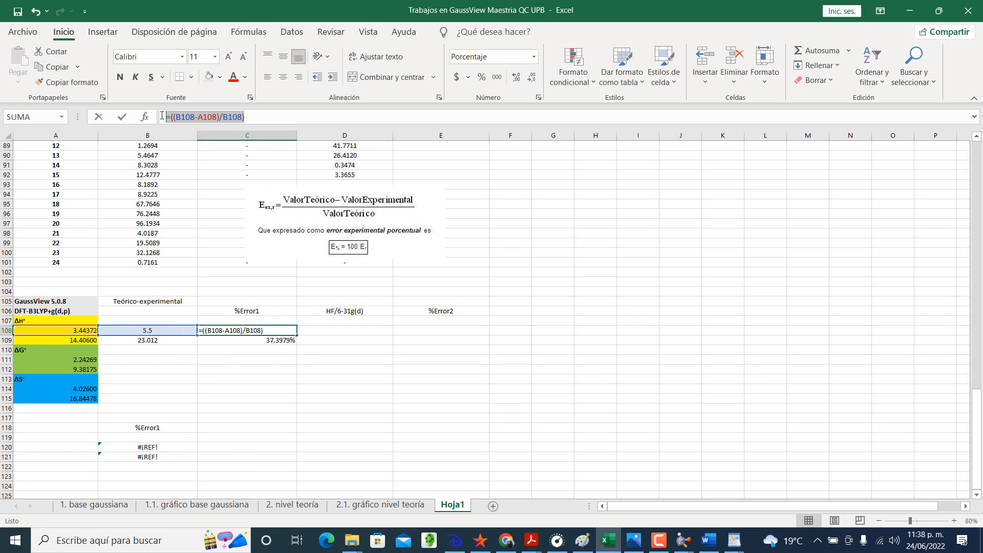
pyautogui.press('Return')
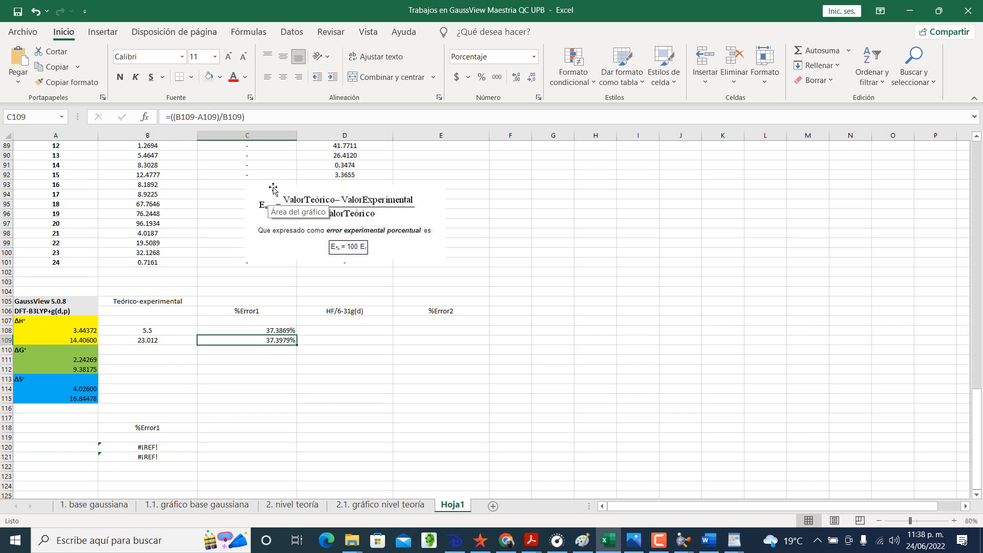
pyautogui.click(165, 447)
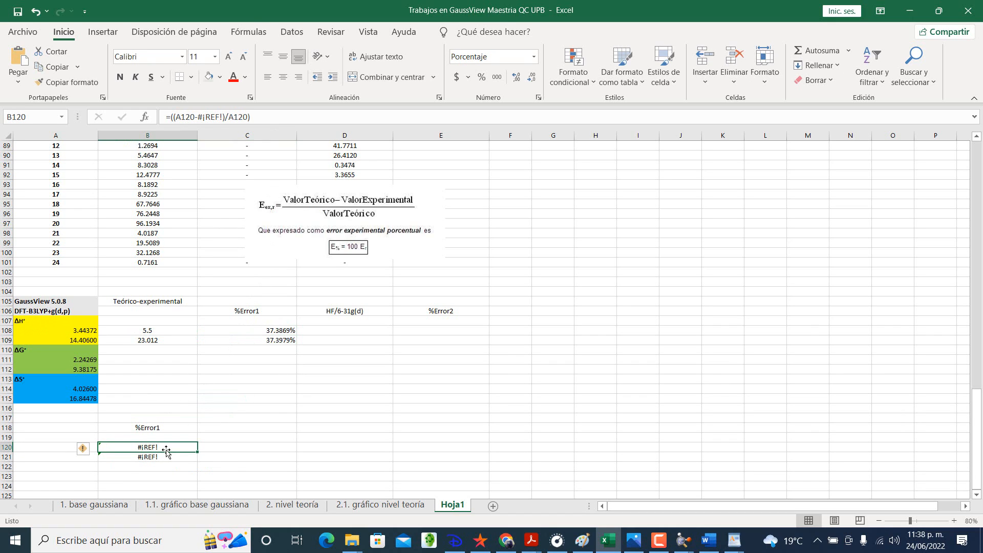
pyautogui.hotkey('ctrl', 'v')
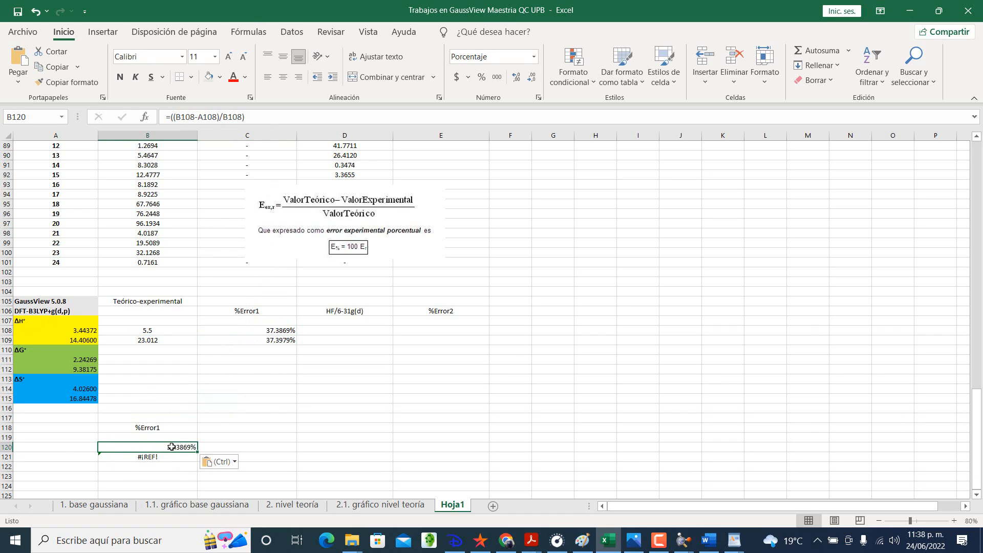
pyautogui.click(281, 338)
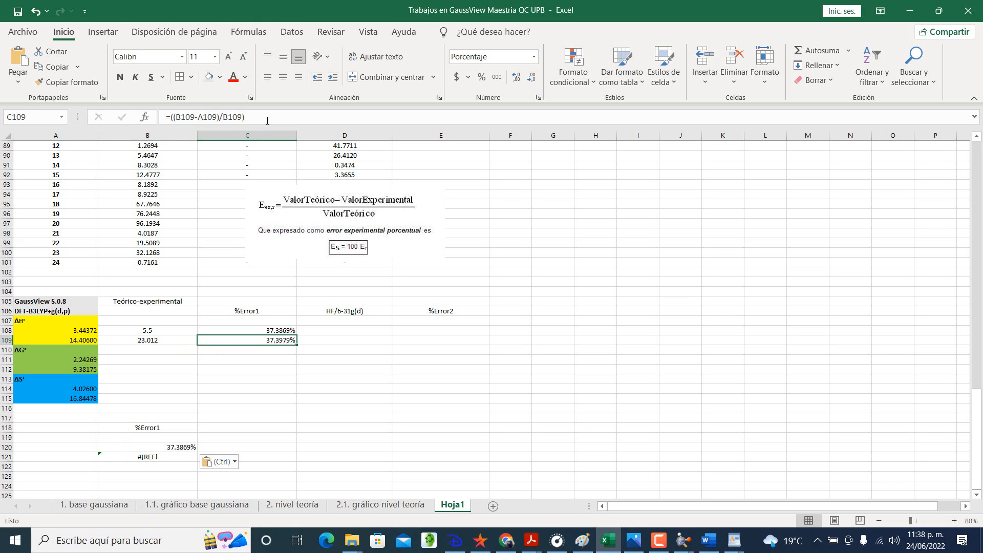
pyautogui.moveTo(267, 121); pyautogui.dragTo(139, 123)
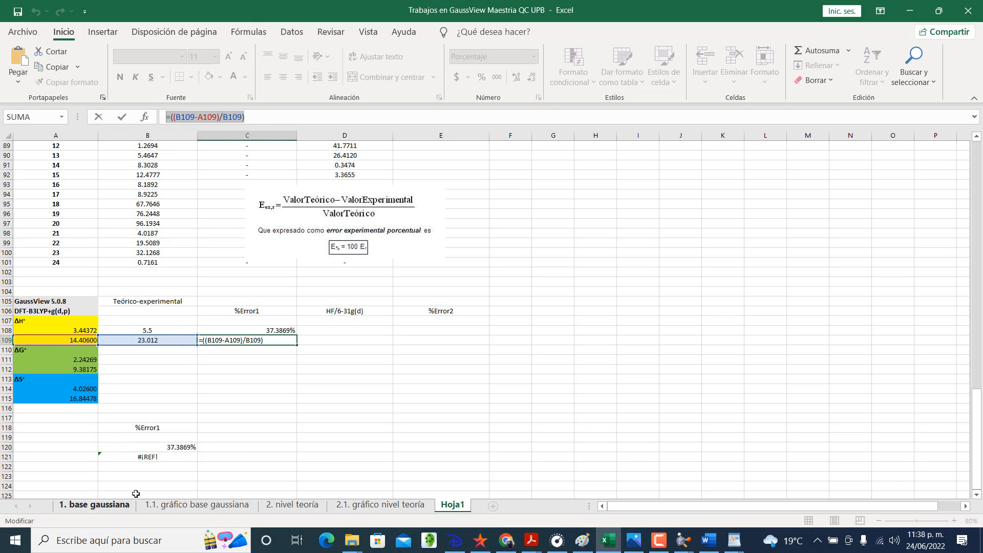
pyautogui.write('=')
pyautogui.click(165, 457)
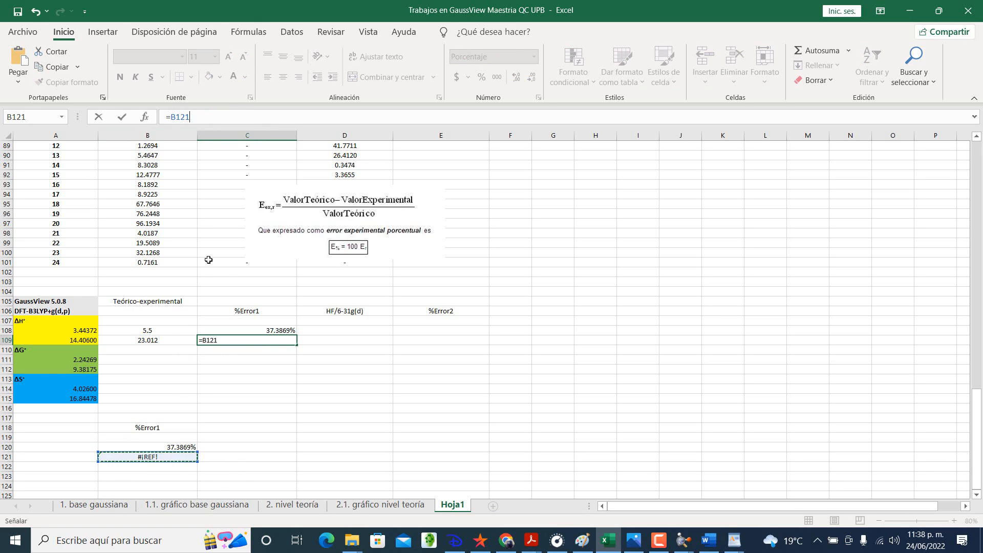
pyautogui.press('Return')
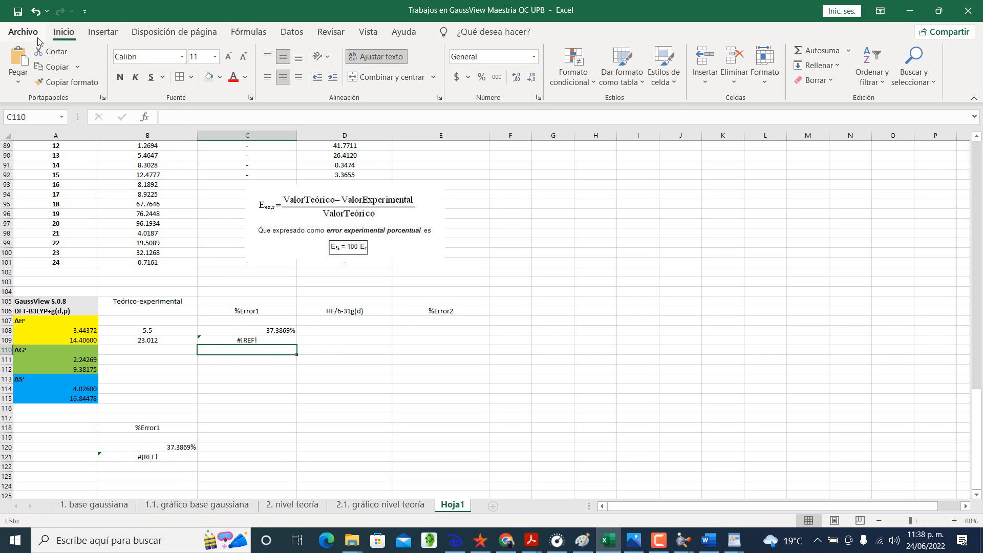
pyautogui.click(35, 11)
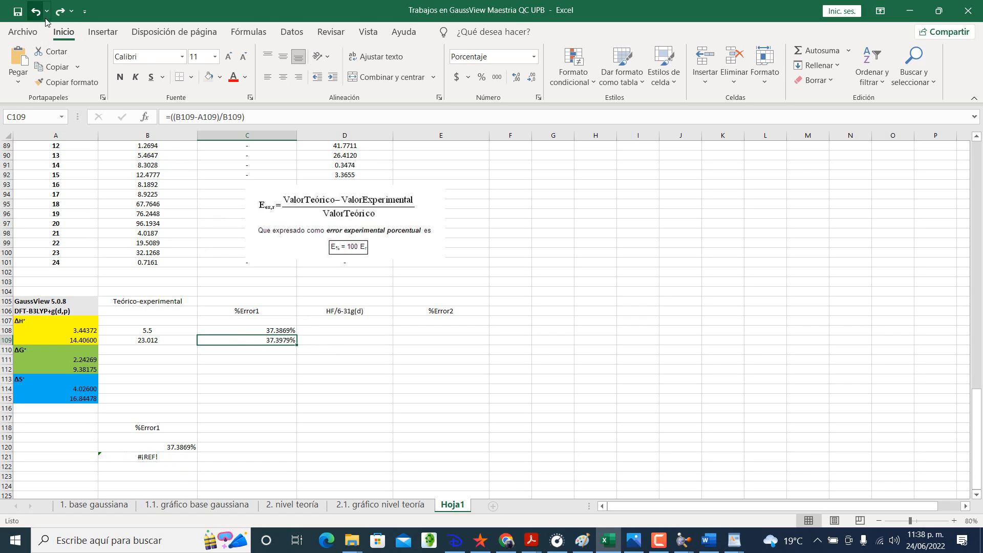
# Step: Copy the C109 error formula text =((B109-A109)/B109) unchanged into B121
pyautogui.tripleClick(273, 118)
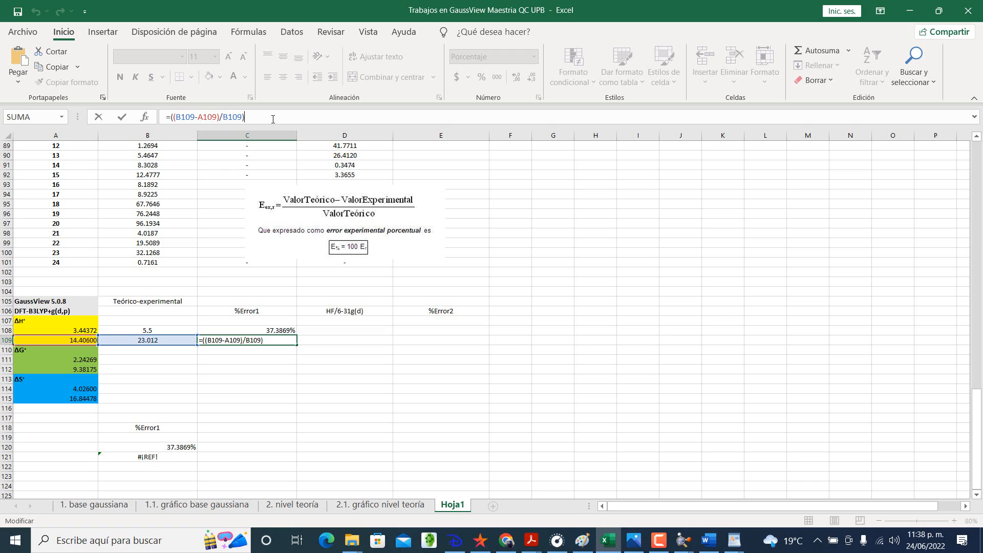
pyautogui.press('Return')
pyautogui.click(185, 457)
pyautogui.hotkey('ctrl', 'v')
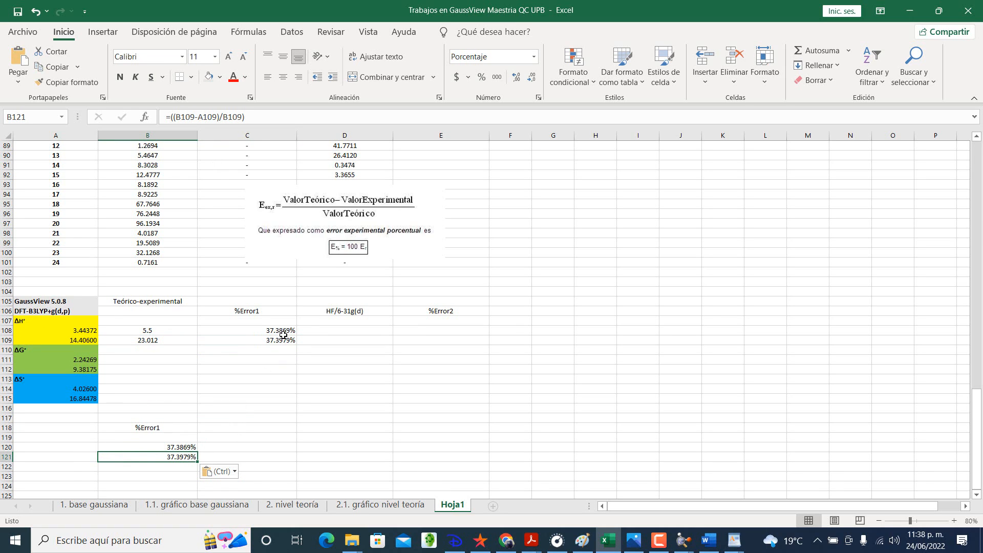
# Step: Copy the HF/6-31g(d) header from D106 over the %Error1 header in C106
pyautogui.click(328, 310)
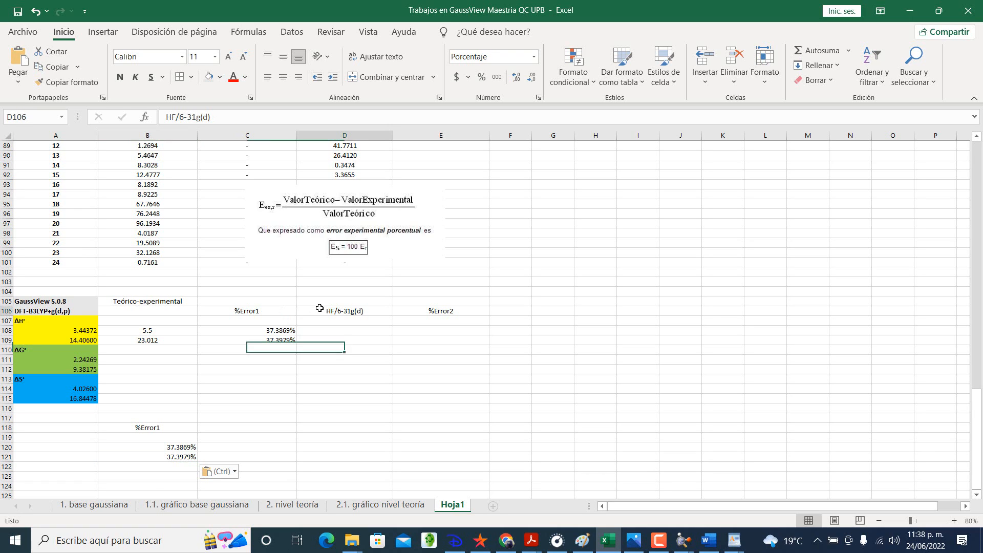
pyautogui.hotkey('ctrl', 'c')
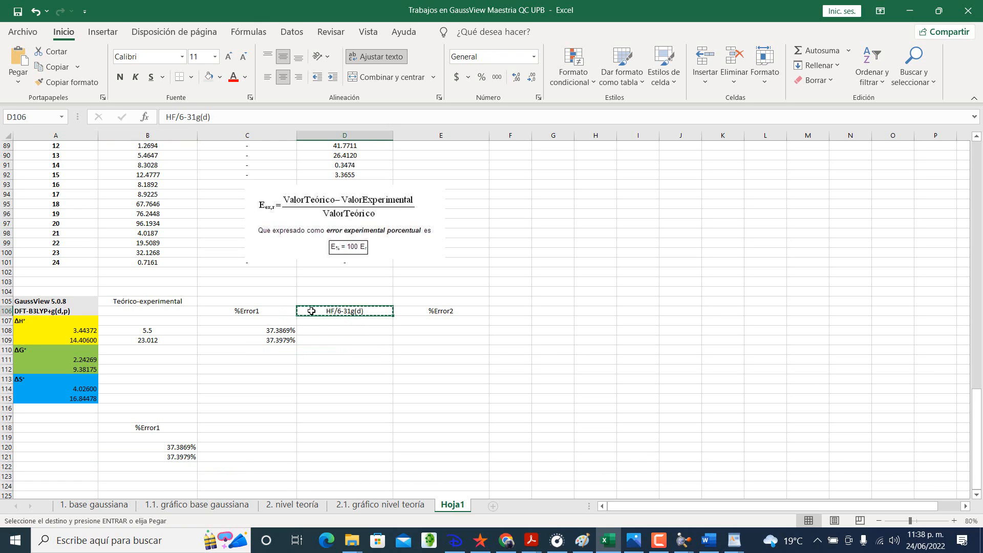
pyautogui.click(272, 308)
pyautogui.hotkey('ctrl', 'v')
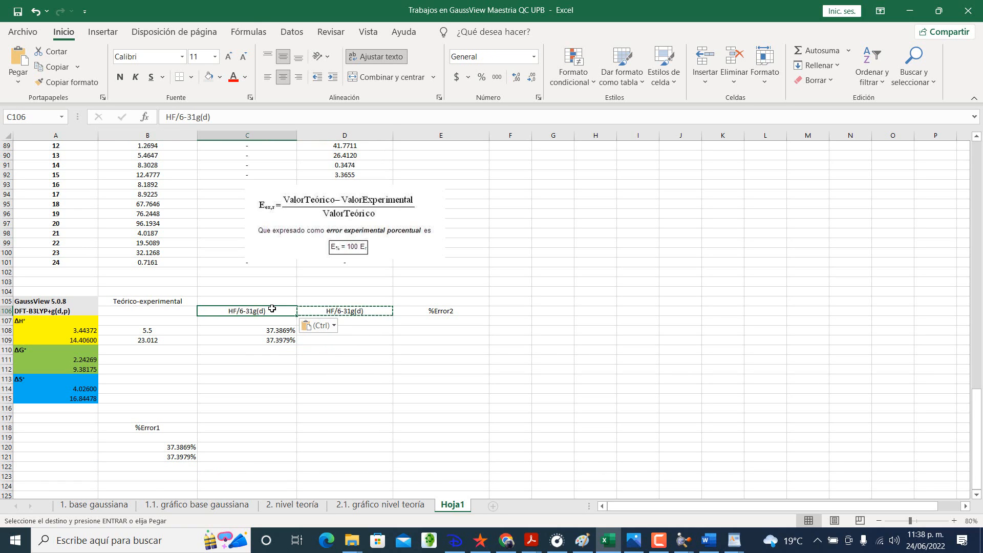
pyautogui.click(430, 310)
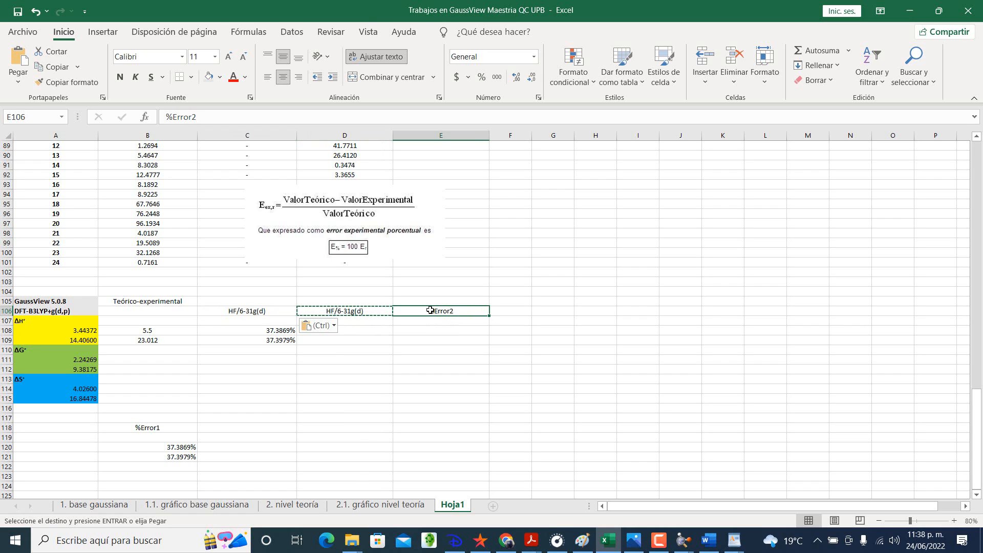
# Step: Clear the old error formulas in C108:C109 and the leftover headers in D106:E107
pyautogui.moveTo(274, 331); pyautogui.dragTo(279, 338)
pyautogui.press('Delete')
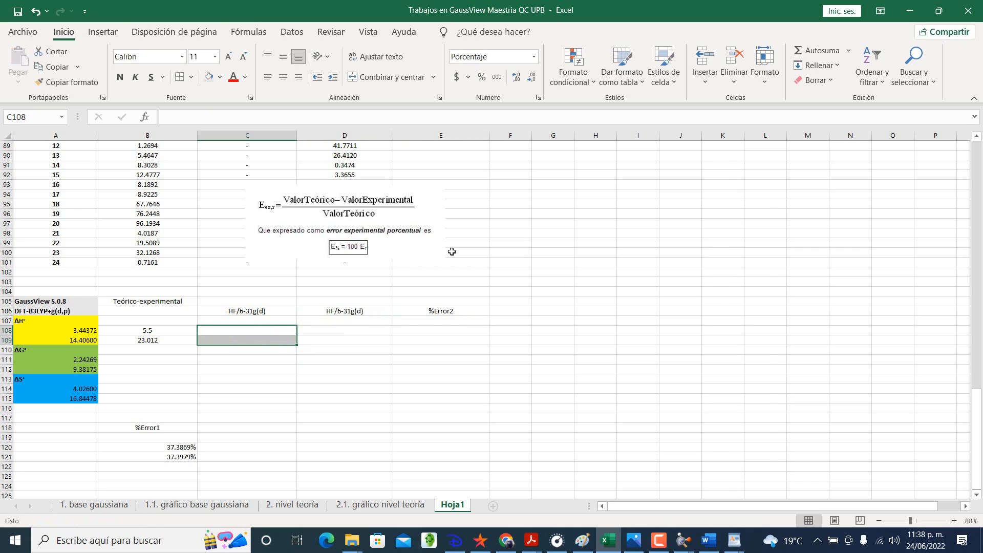
pyautogui.moveTo(308, 310); pyautogui.dragTo(402, 318)
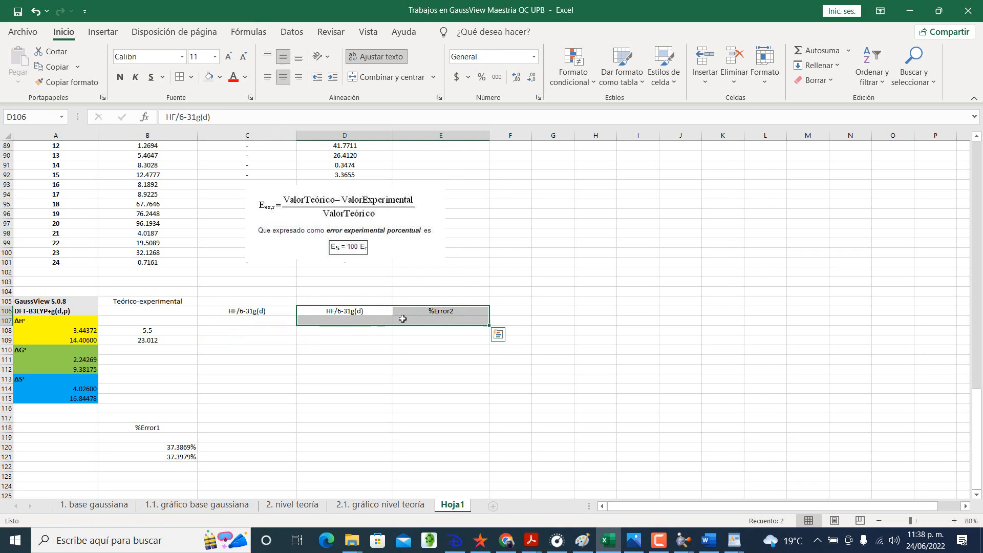
pyautogui.press('Delete')
# Step: Format the ΔH° cells B108:E109 as Number with five decimal places
pyautogui.click(185, 327)
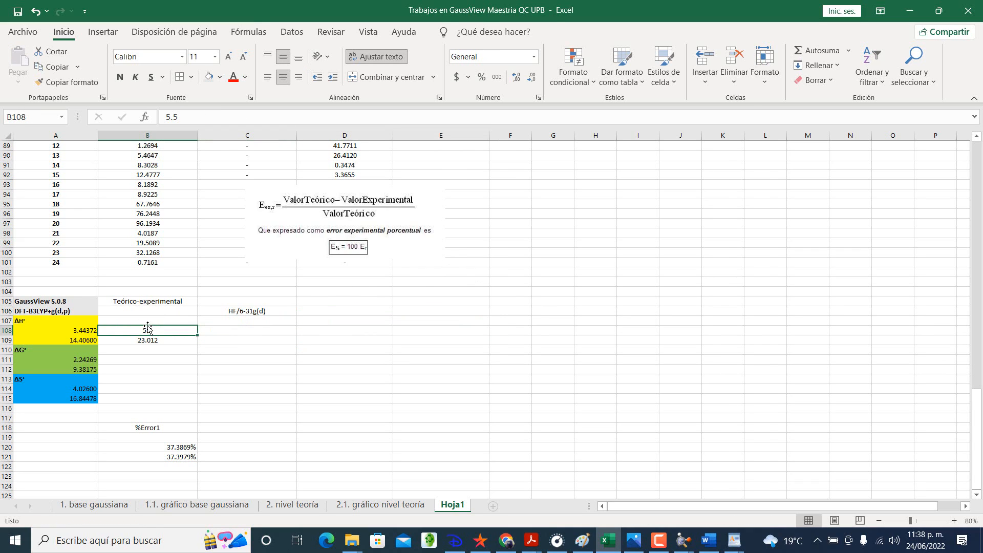
pyautogui.moveTo(121, 330); pyautogui.dragTo(425, 336)
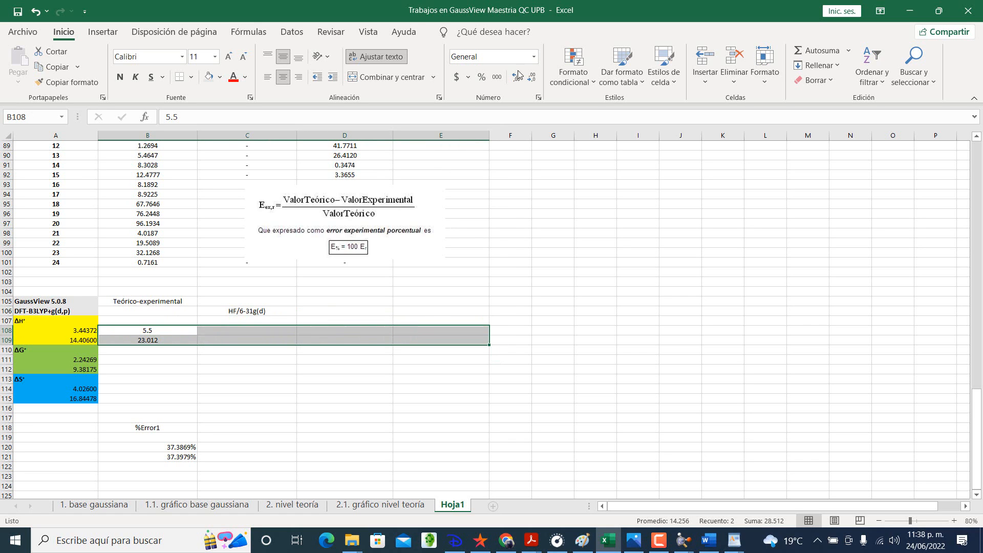
pyautogui.click(538, 97)
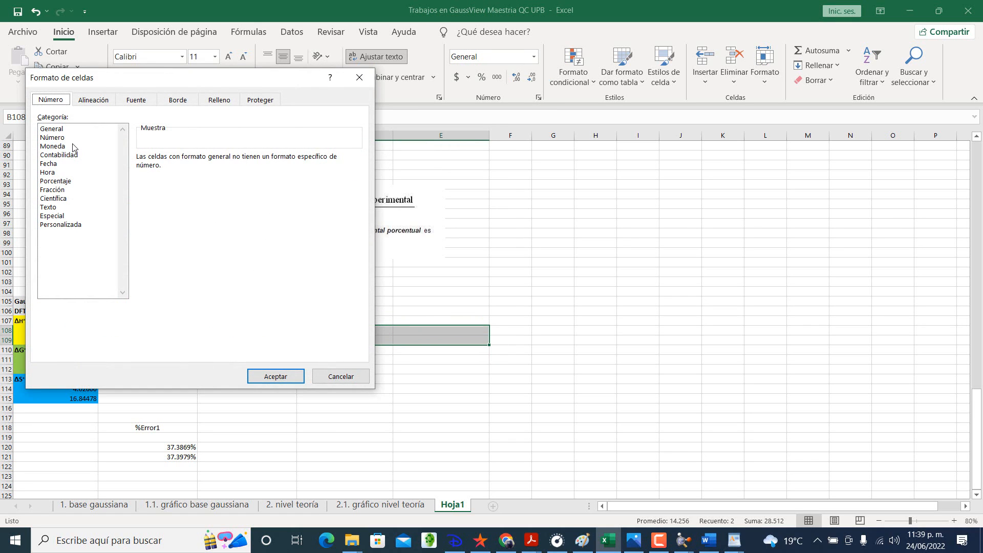
pyautogui.moveTo(131, 76); pyautogui.dragTo(344, 87)
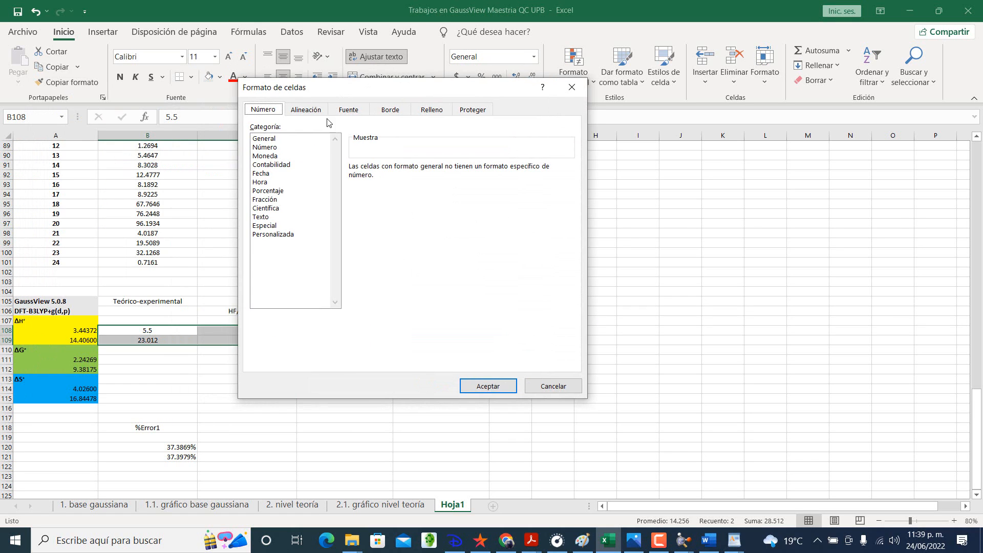
pyautogui.click(292, 148)
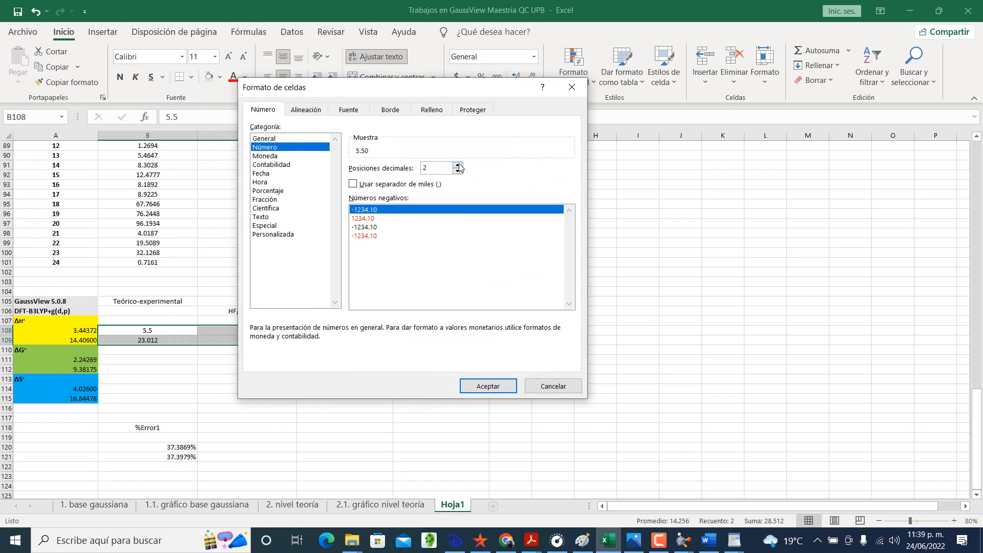
pyautogui.click(458, 164)
pyautogui.click(457, 165)
pyautogui.click(458, 164)
pyautogui.click(474, 386)
pyautogui.click(455, 390)
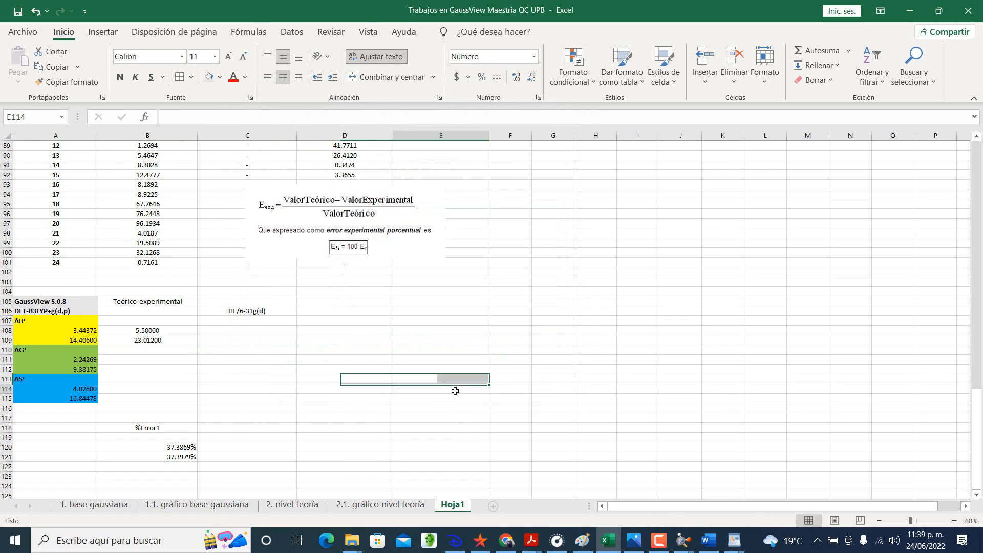
# Step: Enter the HF ΔH° value 4.61 in C108 and check it against the methylamine row of Table 5 in the PDF
pyautogui.click(249, 330)
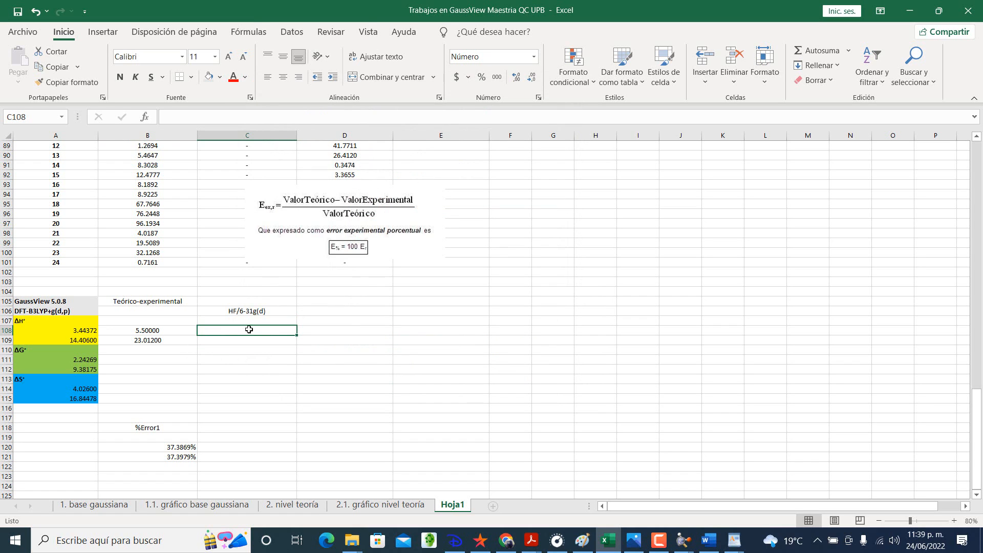
pyautogui.write('4.61')
pyautogui.press('Return')
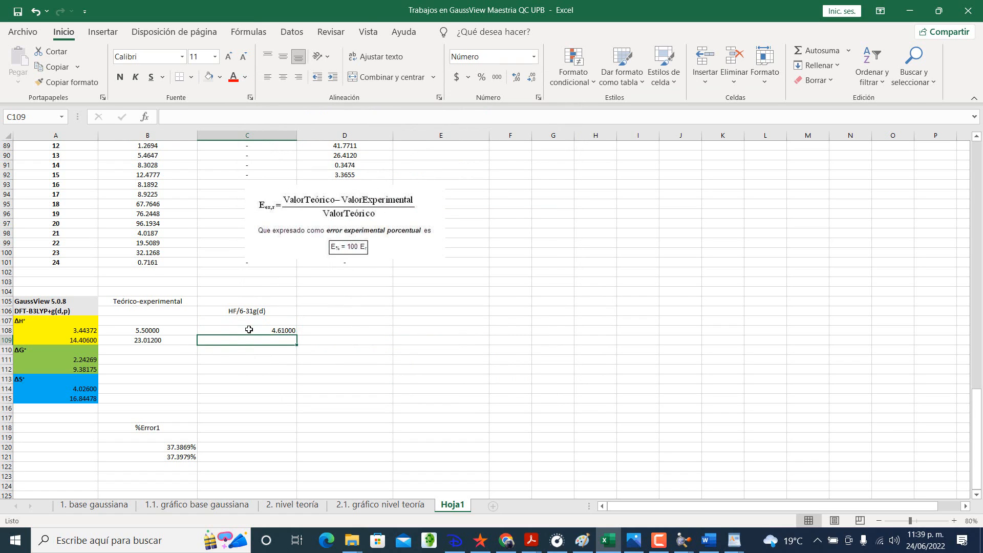
pyautogui.hotkey('alt', 'Tab')
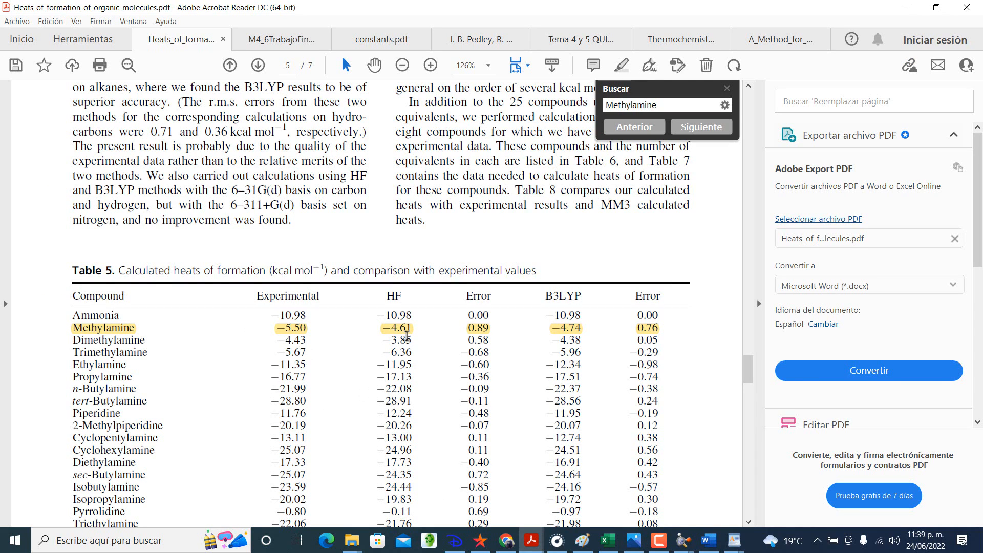
pyautogui.hotkey('alt', 'Tab')
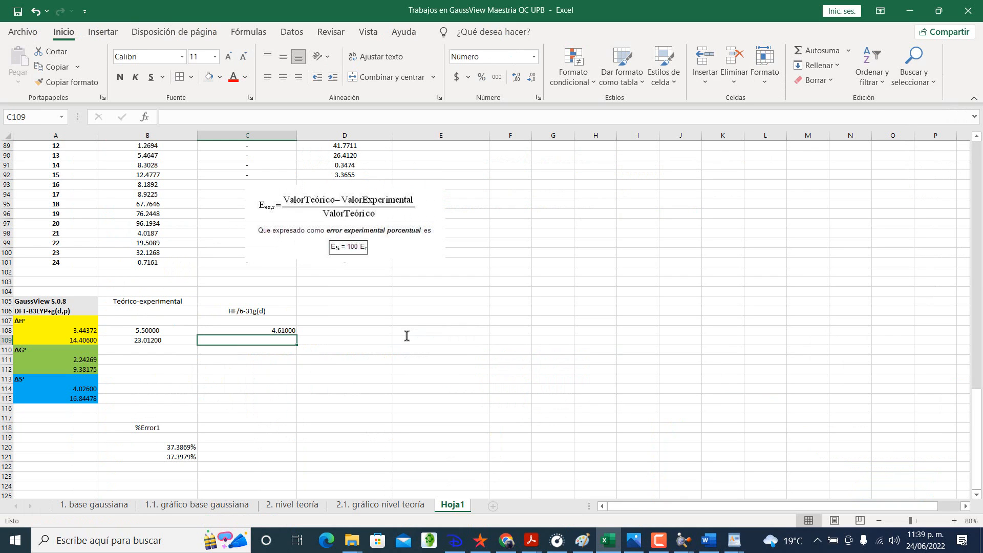
# Step: Enter the column header B3LYP/6-311+g(d) in D106, checking the basis set in the heats-of-formation PDF
pyautogui.click(358, 322)
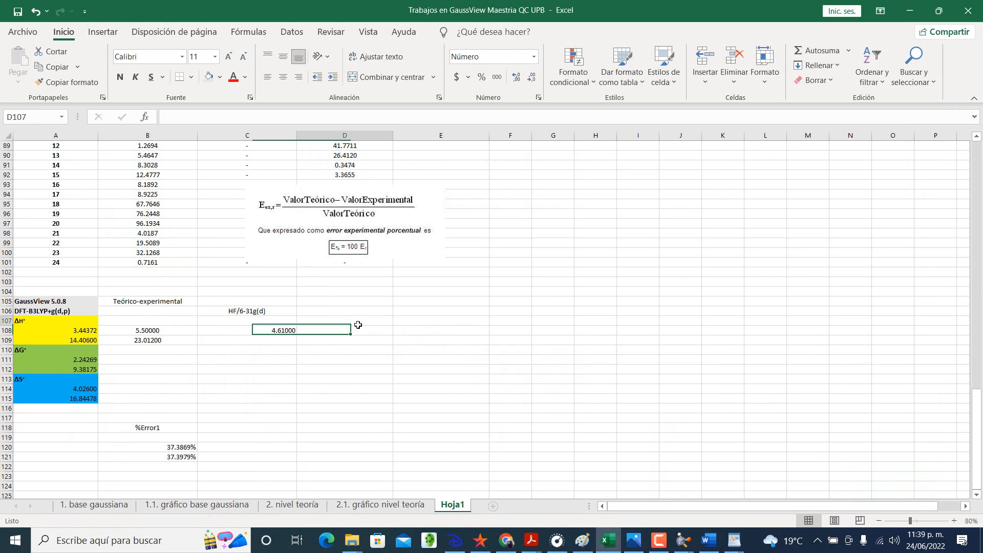
pyautogui.click(364, 310)
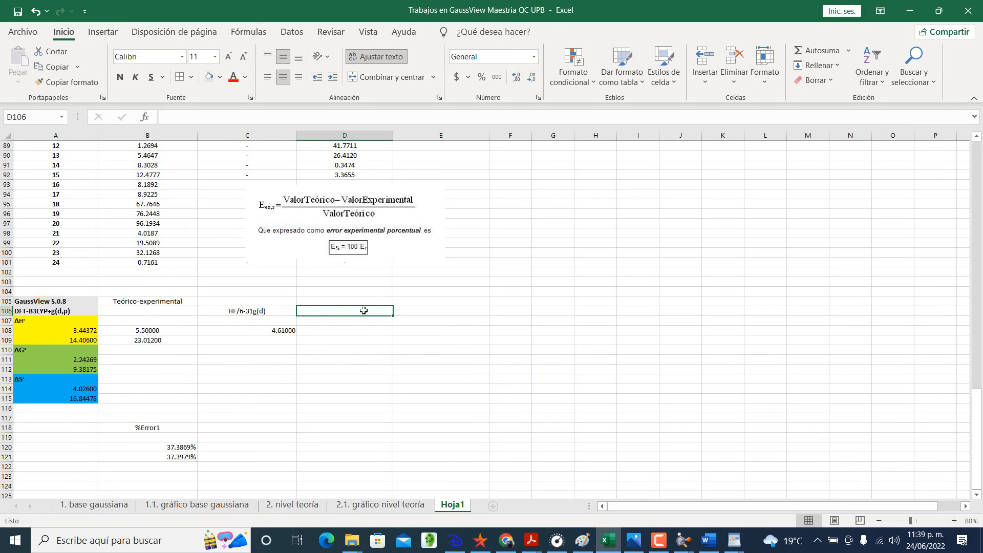
pyautogui.write('B3L')
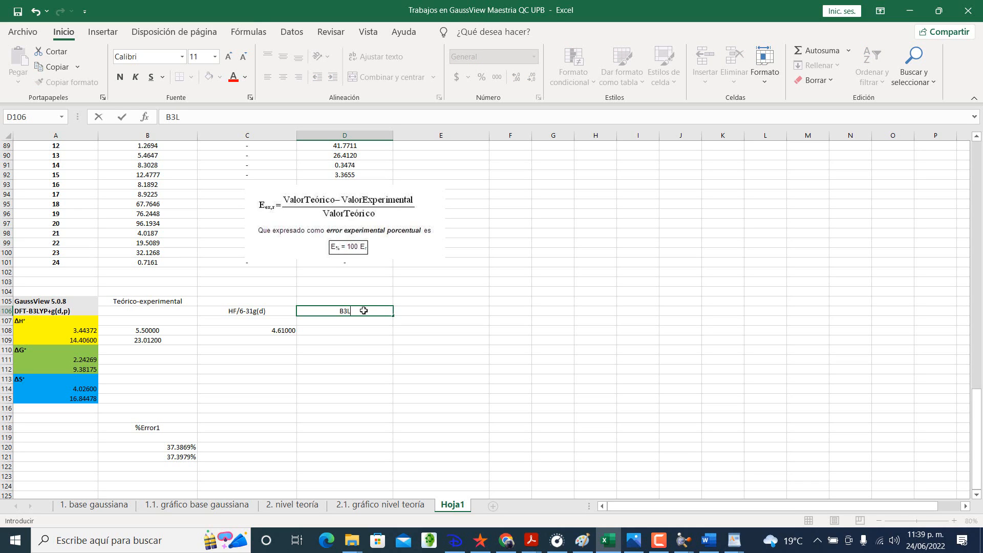
pyautogui.write('YP/6-31')
pyautogui.hotkey('alt', 'Tab')
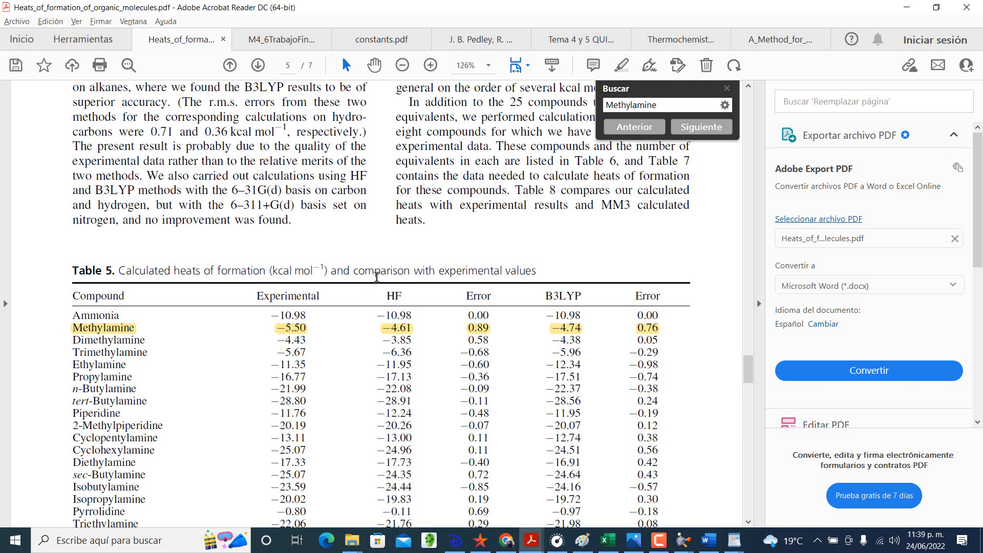
pyautogui.hotkey('alt', 'Tab')
pyautogui.write('1')
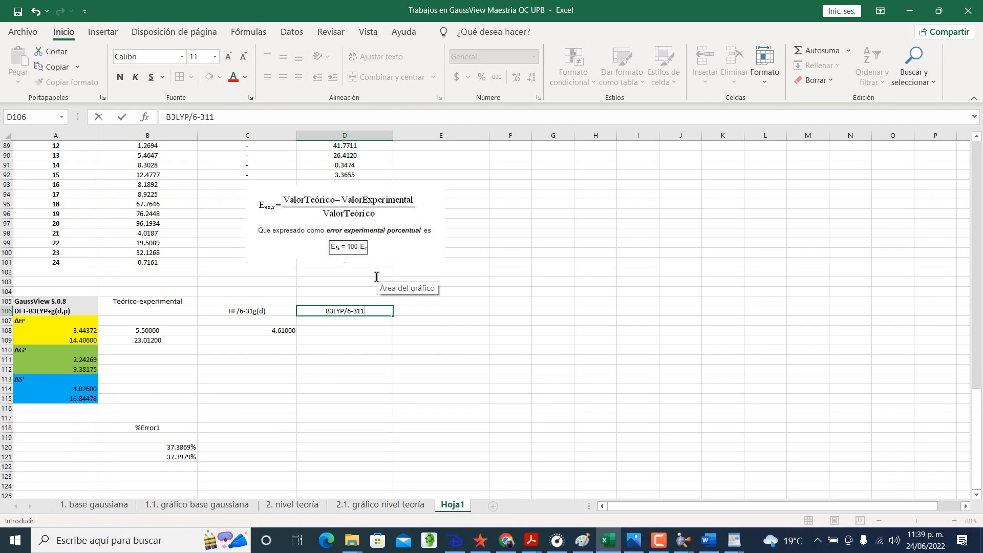
pyautogui.write('´+')
pyautogui.press('BackSpace')
pyautogui.press('BackSpace')
pyautogui.write('+g(d)')
pyautogui.hotkey('alt', 'Tab')
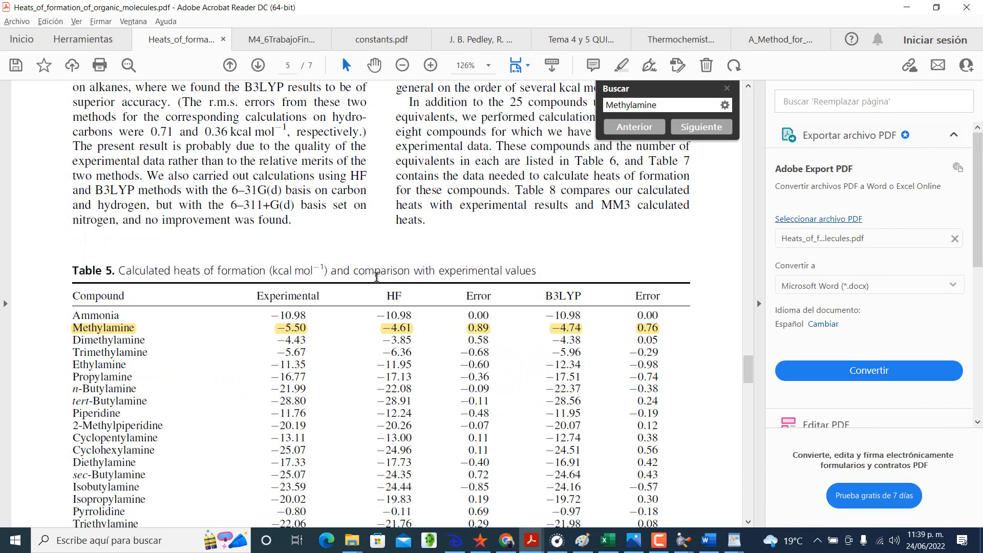
pyautogui.hotkey('alt', 'Tab')
pyautogui.press('Return')
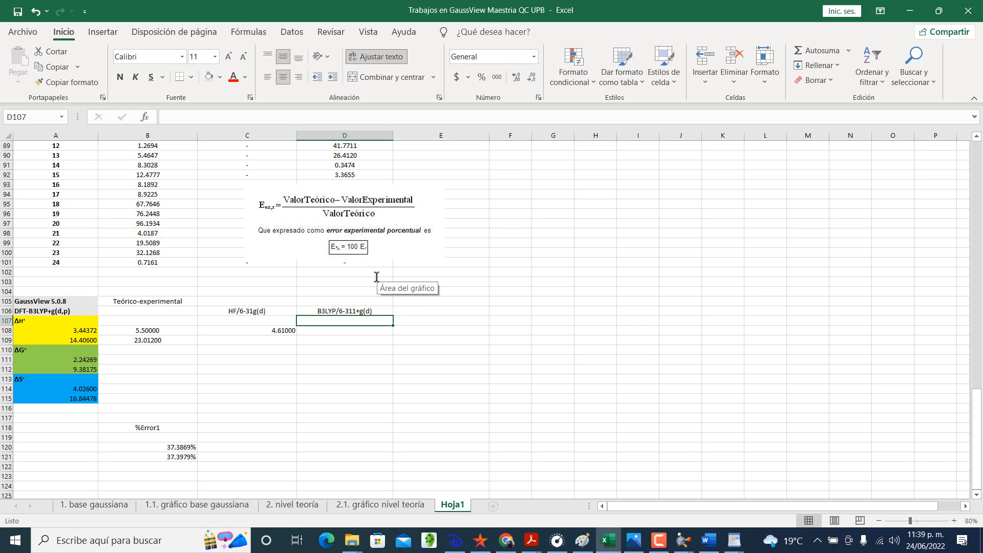
# Step: Make the header cells A105:D106 of the summary table bold
pyautogui.click(259, 311)
pyautogui.click(88, 300)
pyautogui.moveTo(106, 299); pyautogui.dragTo(335, 312)
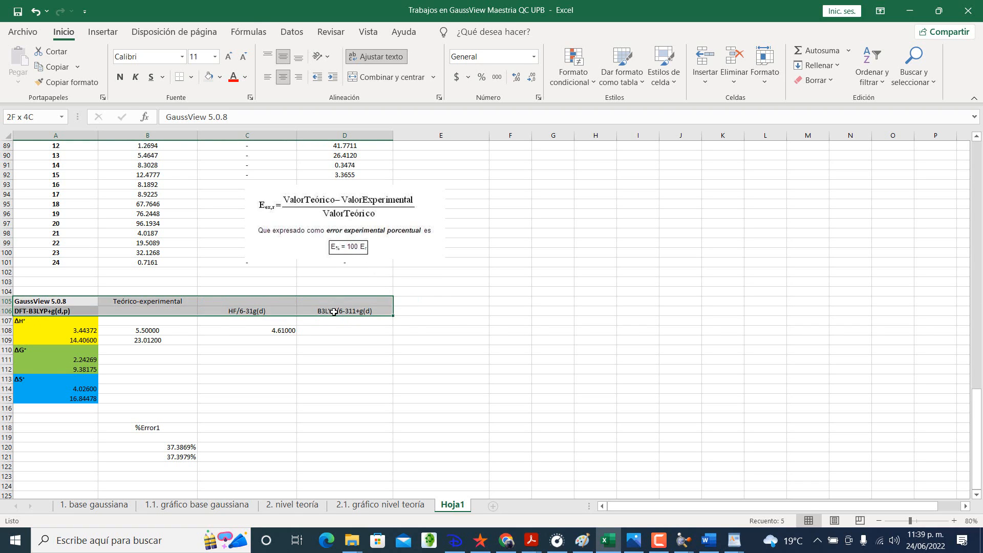
pyautogui.click(121, 77)
pyautogui.click(121, 76)
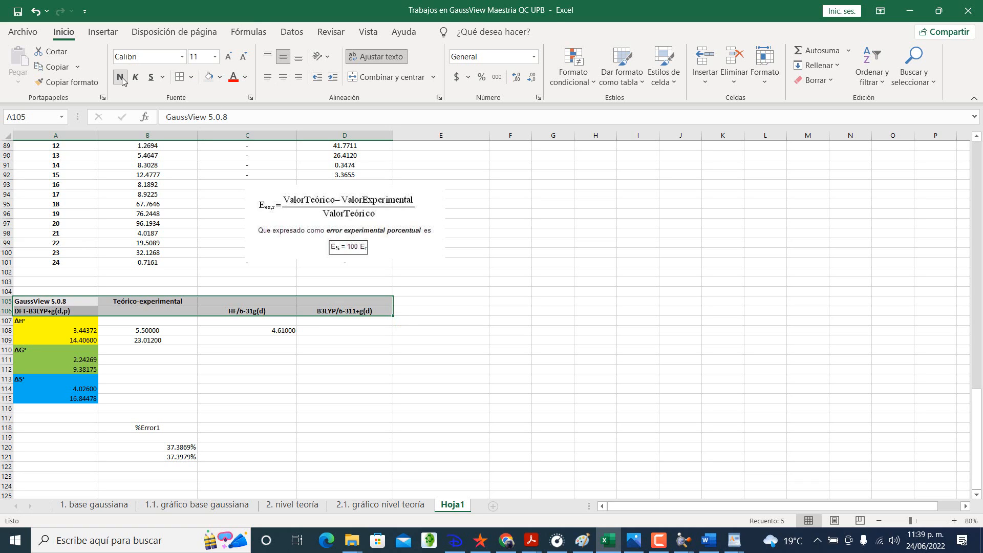
# Step: Enter the B3LYP ΔH° value 4.74 in D108, taken as positive from the methylamine row of Table 5 in the PDF
pyautogui.click(351, 331)
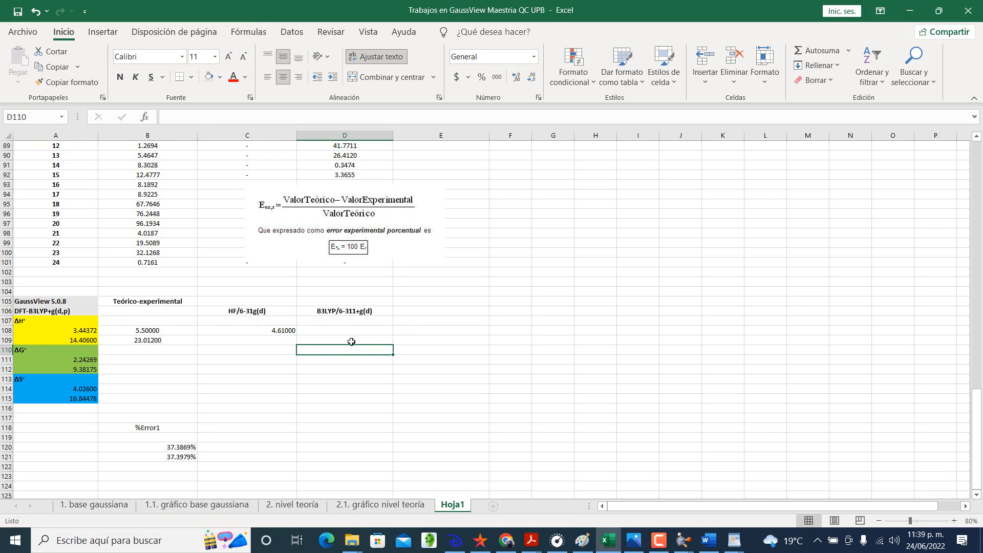
pyautogui.click(287, 329)
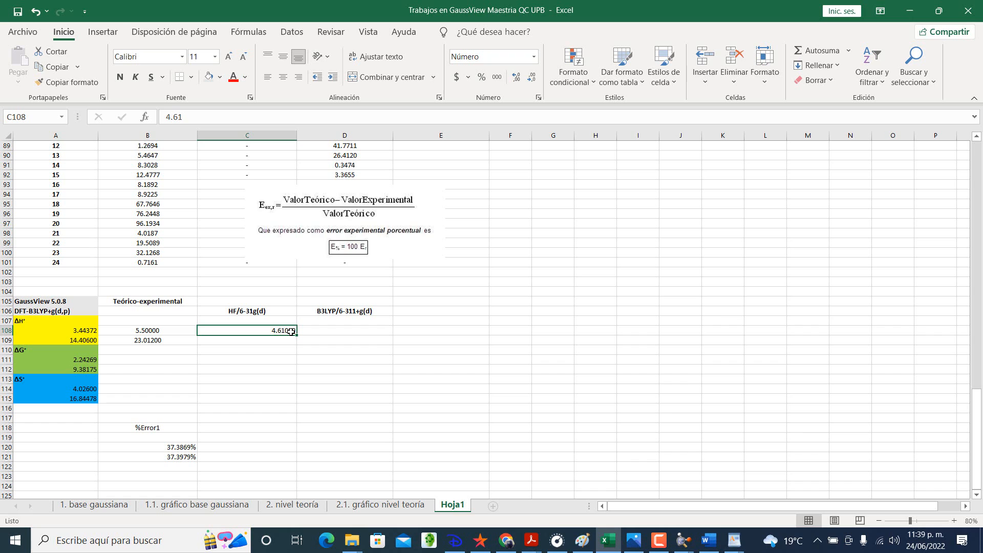
pyautogui.doubleClick(191, 340)
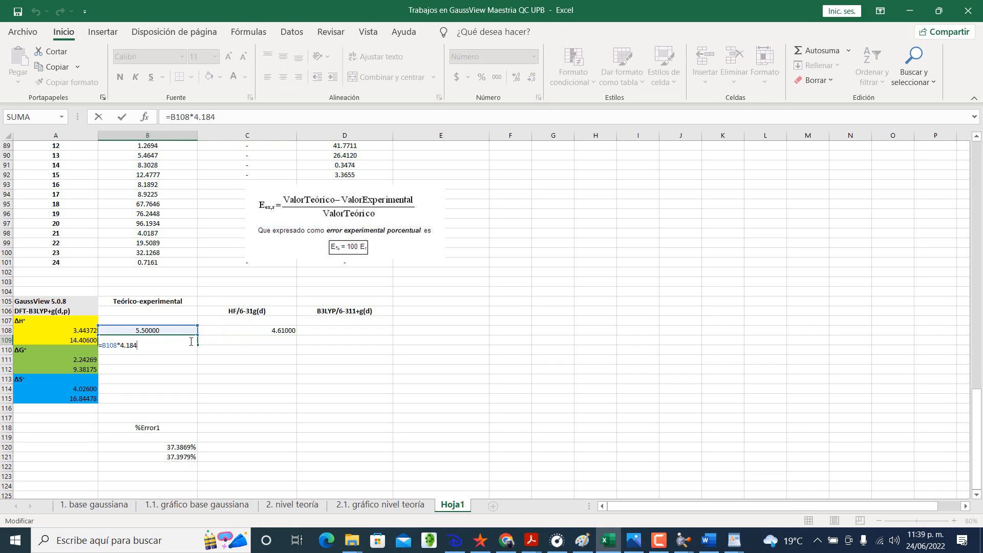
pyautogui.press('Return')
pyautogui.click(335, 331)
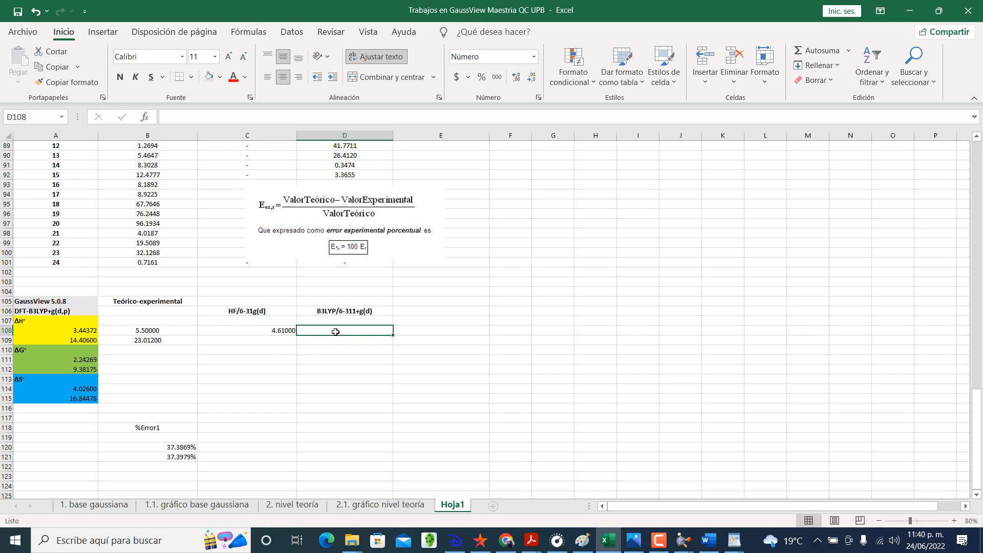
pyautogui.hotkey('alt', 'Tab')
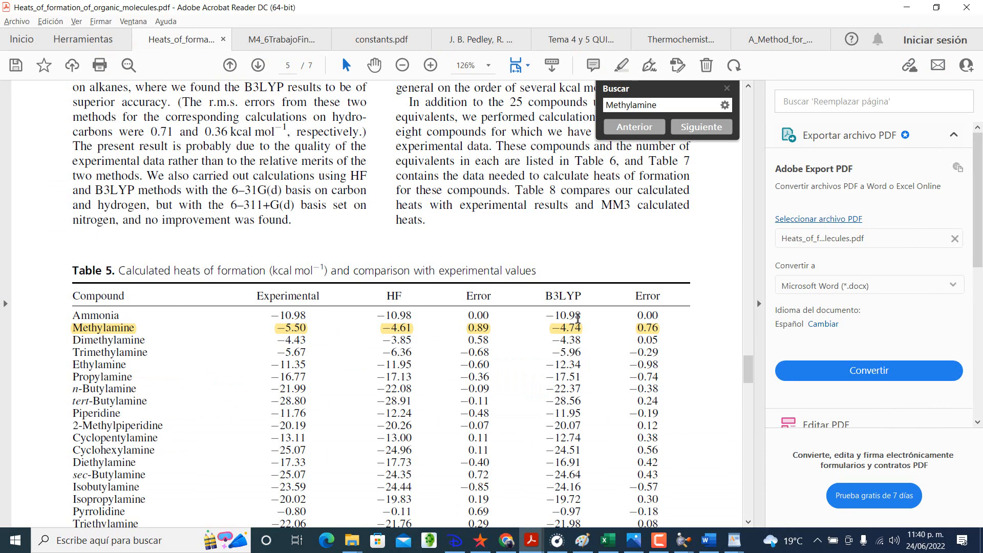
pyautogui.hotkey('alt', 'Tab')
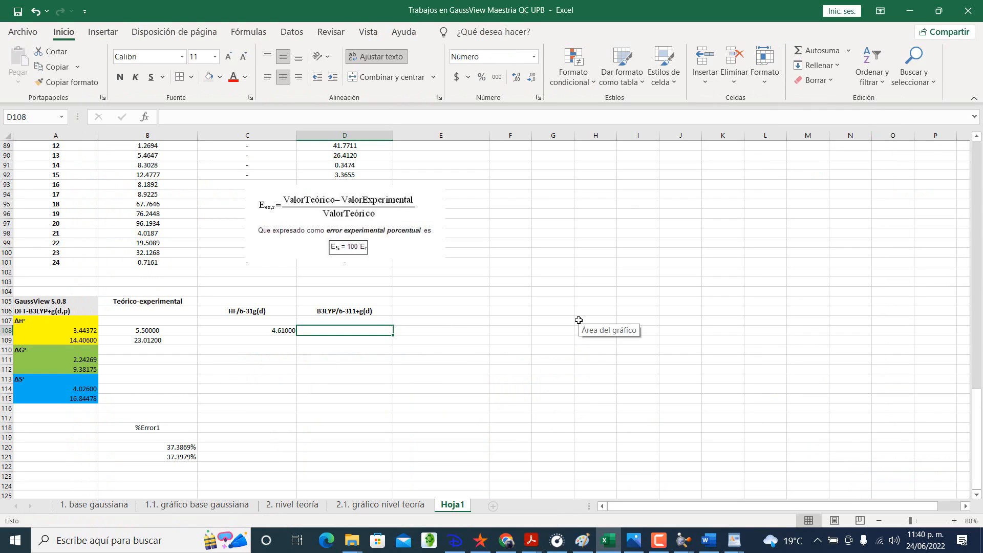
pyautogui.write('4.74')
pyautogui.press('Return')
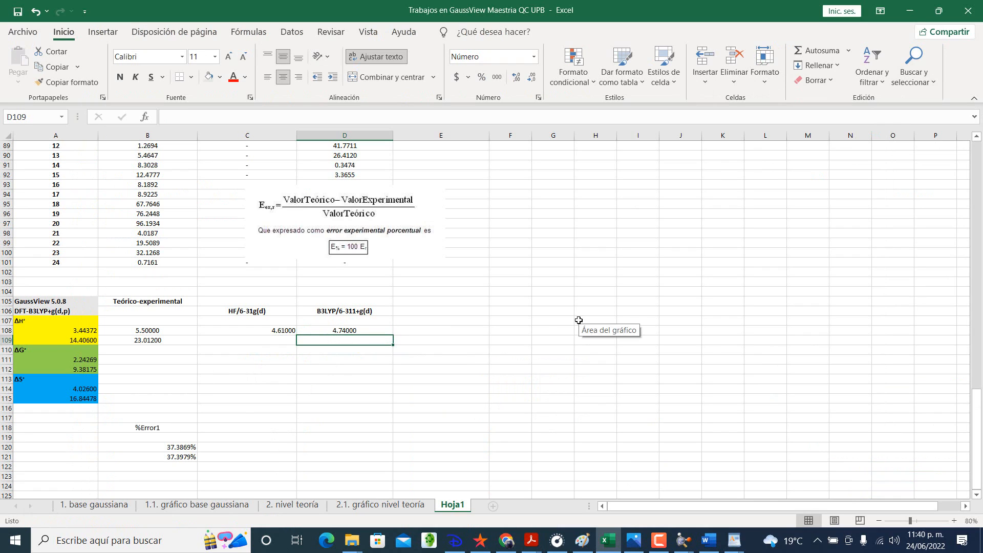
# Step: Extend the unit-conversion formula =B108*4.184 from B109 across to D109 and check the copied formula in C109
pyautogui.click(276, 330)
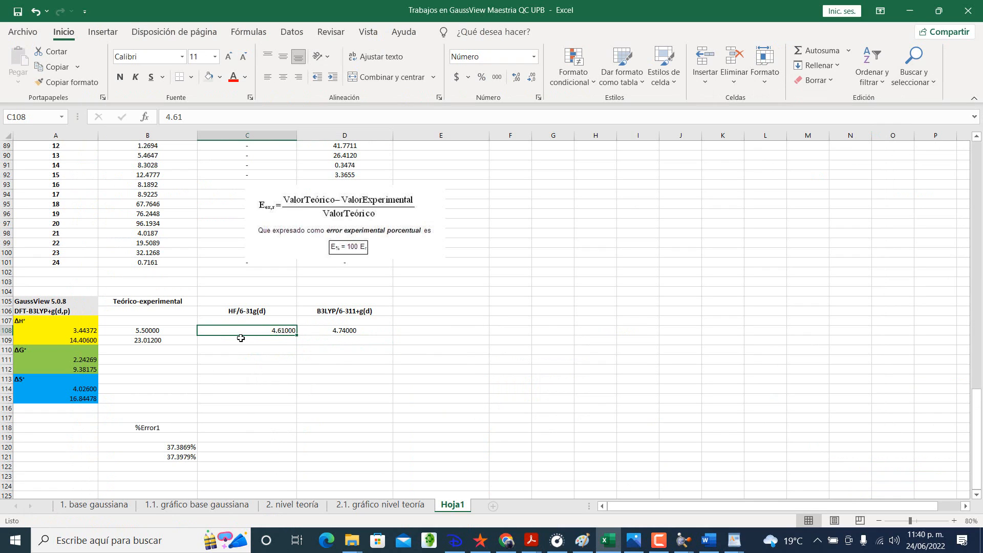
pyautogui.click(189, 340)
pyautogui.moveTo(197, 344); pyautogui.dragTo(317, 342)
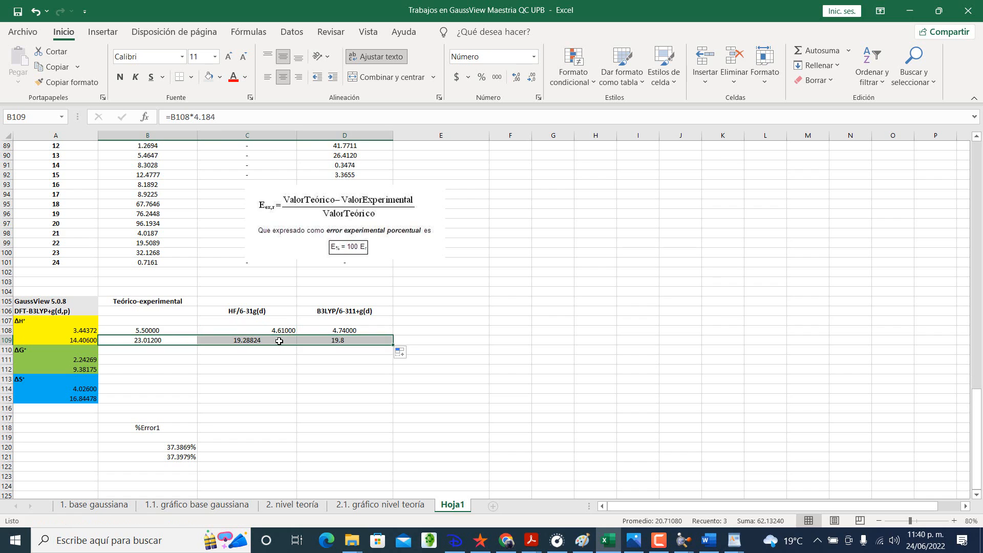
pyautogui.doubleClick(278, 341)
pyautogui.press('Return')
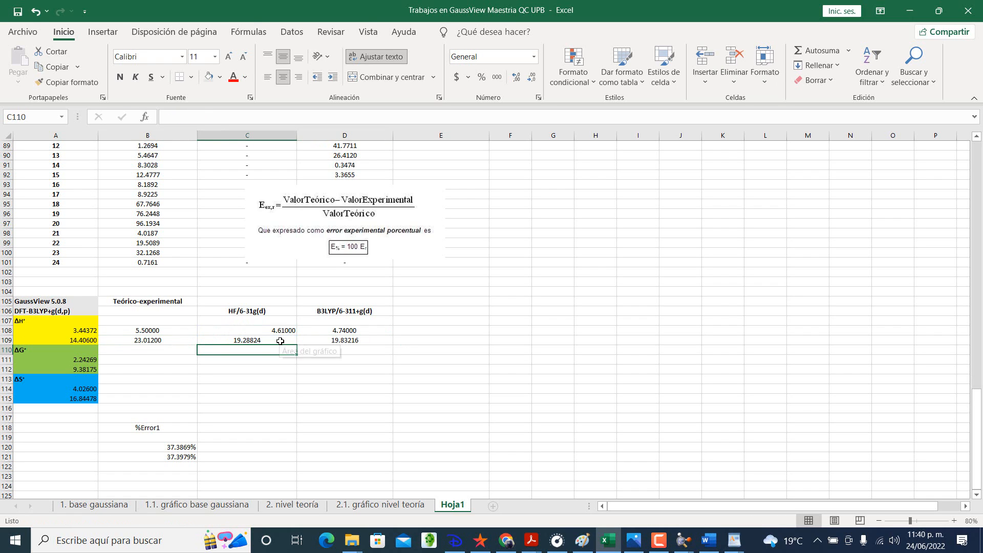
# Step: Center the ΔH° values in B108:D109 horizontally
pyautogui.moveTo(192, 330); pyautogui.dragTo(318, 338)
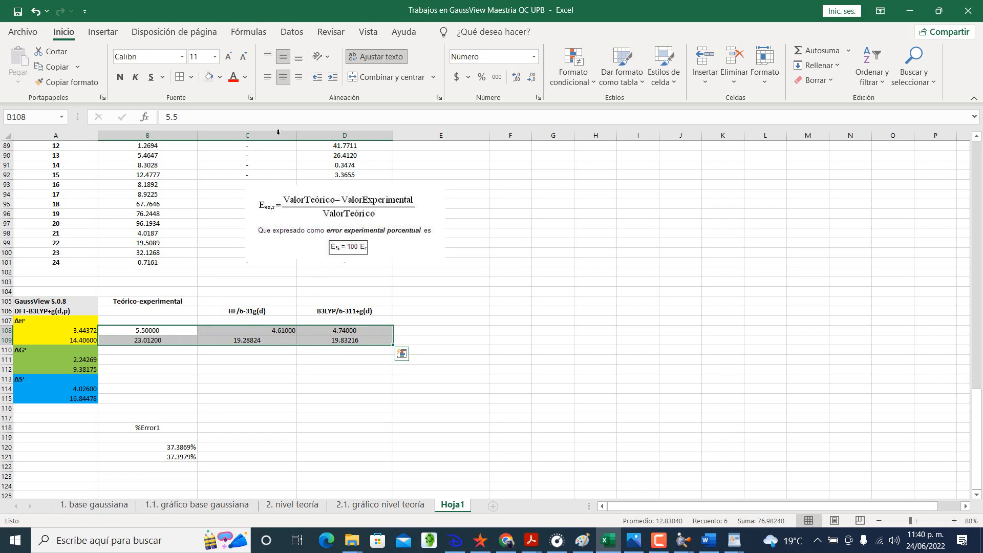
pyautogui.click(287, 82)
pyautogui.click(287, 82)
pyautogui.click(343, 369)
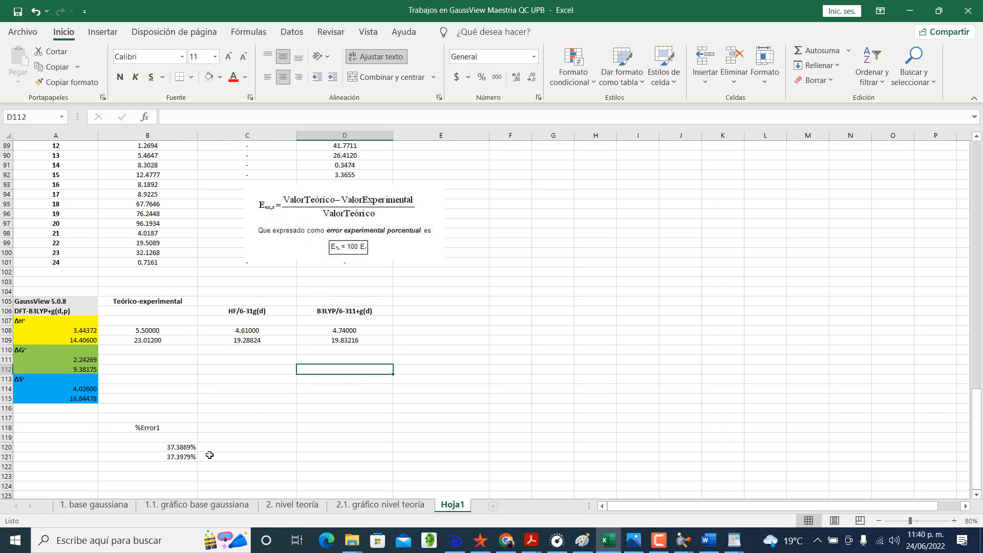
# Step: Enter the HF percent-error formula =((C108-A108)/C108) in C120, following the pattern of the formula in B120
pyautogui.click(192, 447)
pyautogui.doubleClick(191, 448)
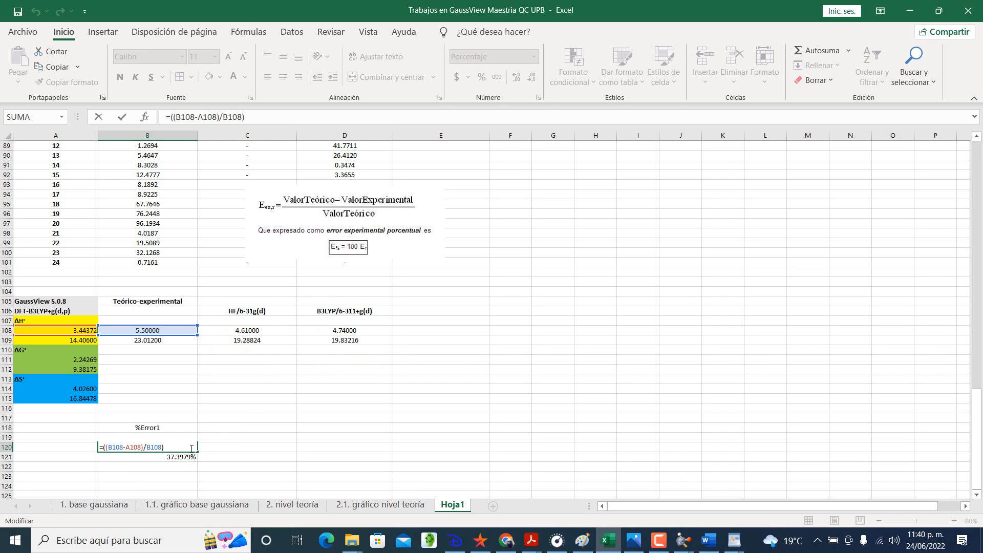
pyautogui.press('Return')
pyautogui.click(185, 446)
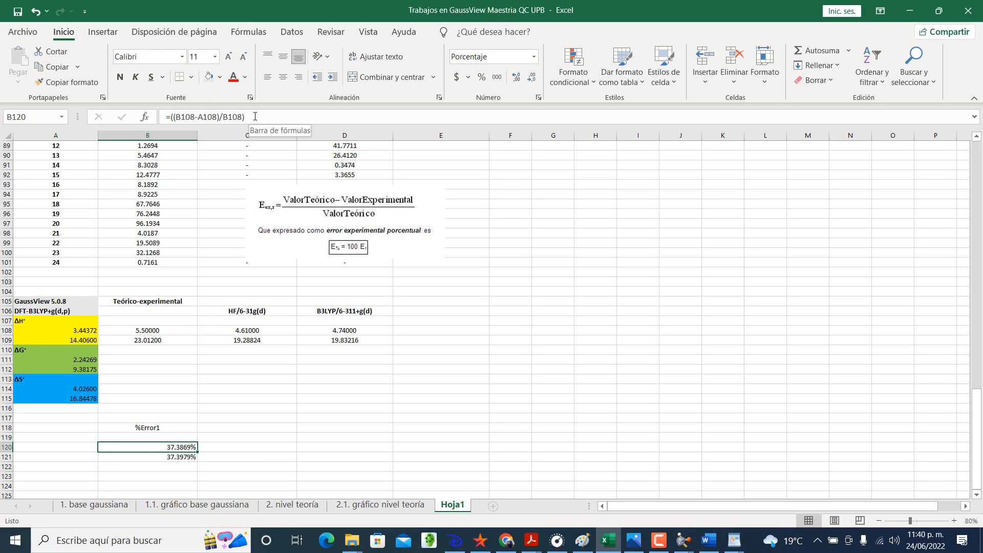
pyautogui.click(244, 445)
pyautogui.write('=')
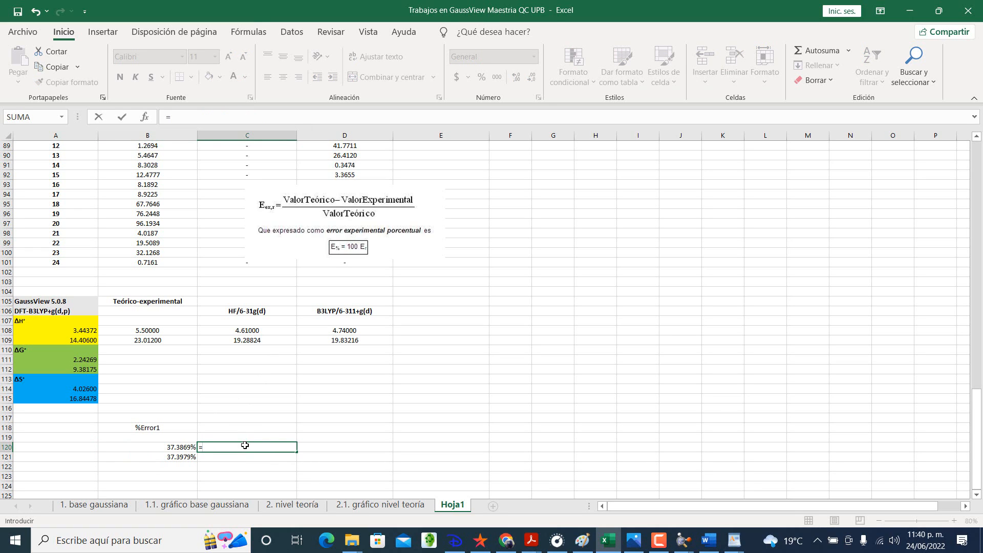
pyautogui.write('((')
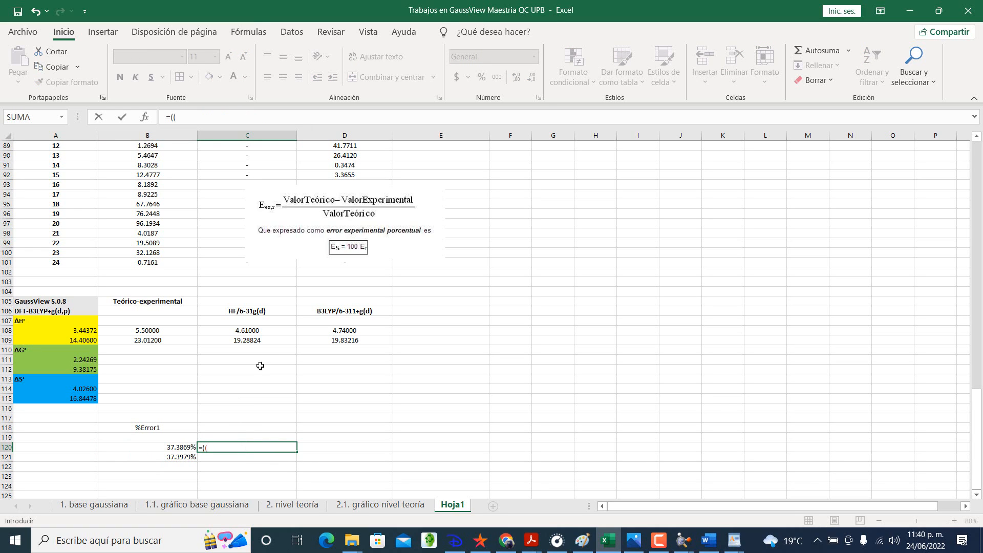
pyautogui.click(260, 329)
pyautogui.write('-')
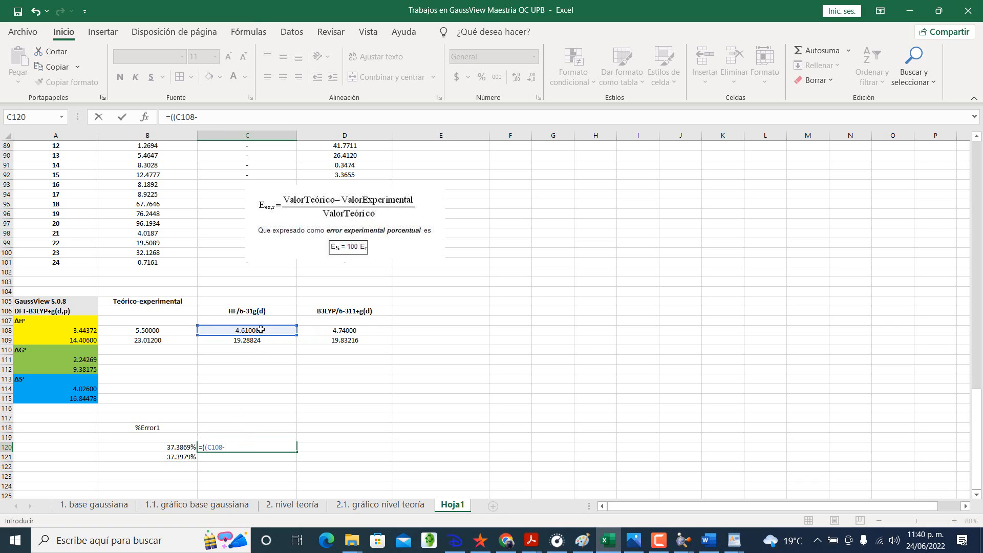
pyautogui.click(61, 329)
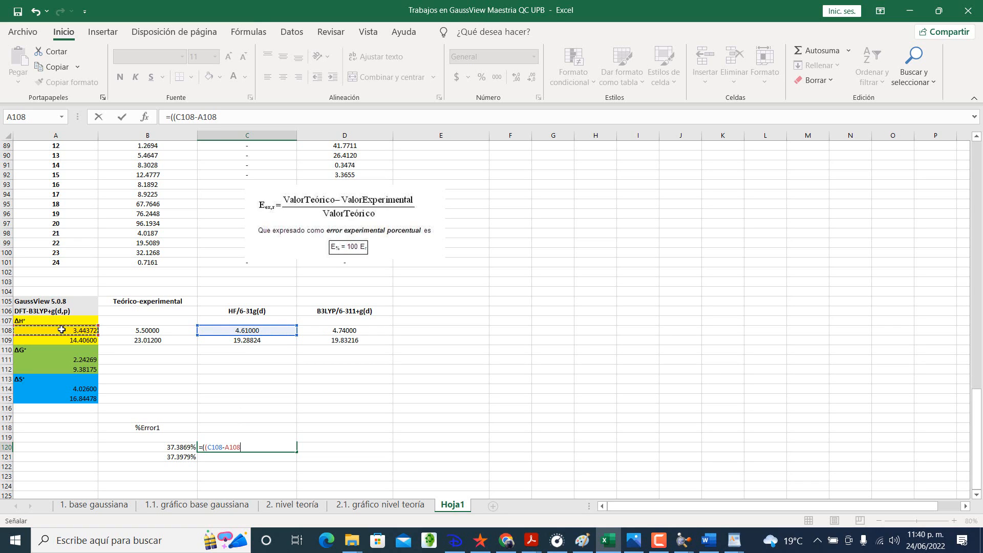
pyautogui.write(')')
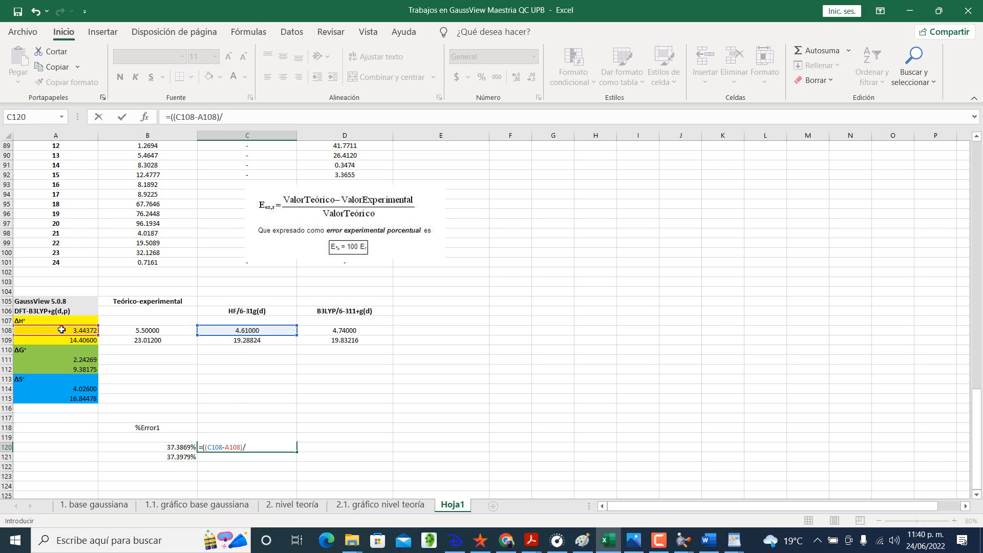
pyautogui.write('/')
pyautogui.click(219, 329)
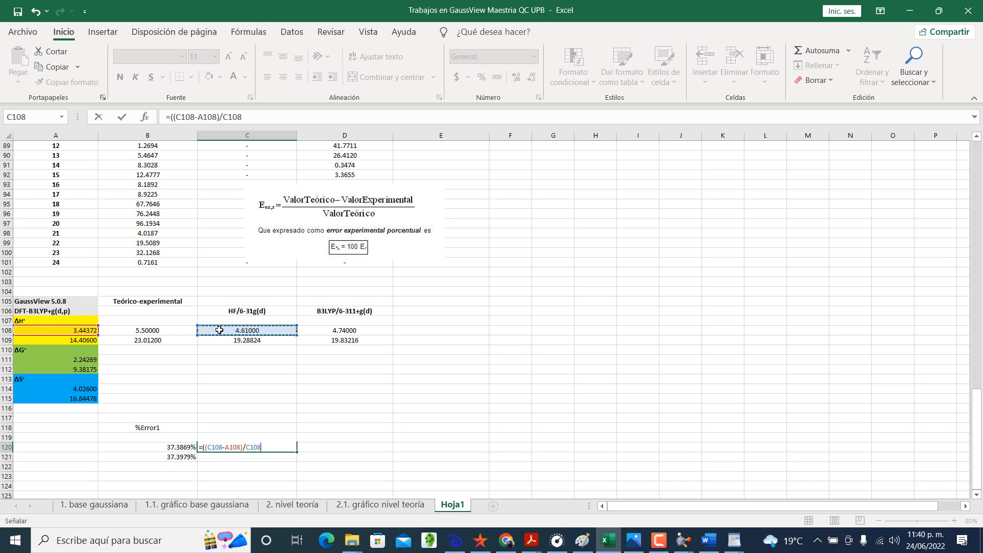
pyautogui.write(')')
pyautogui.press('Return')
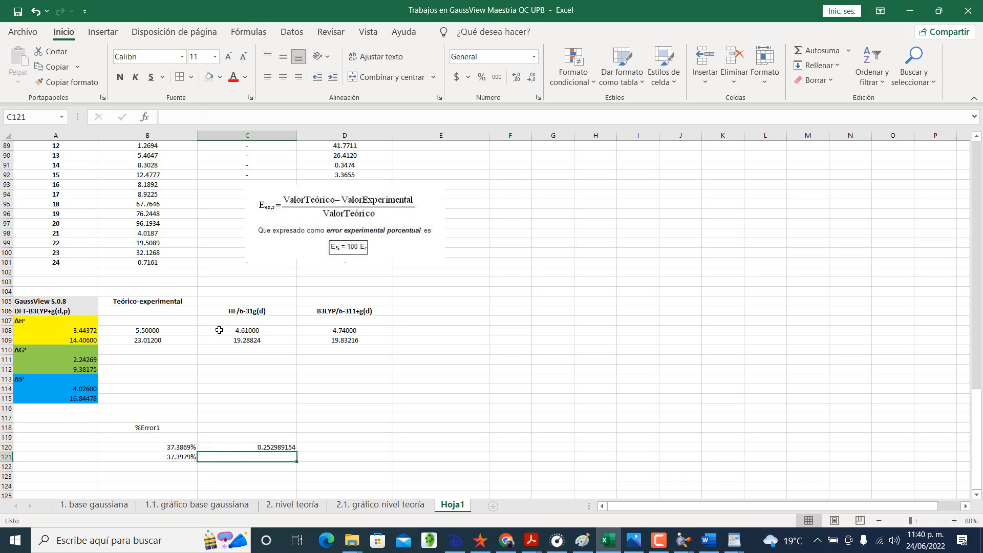
# Step: Enter the B3LYP percent-error formula =((D108-A108)/D108) in D120
pyautogui.click(331, 448)
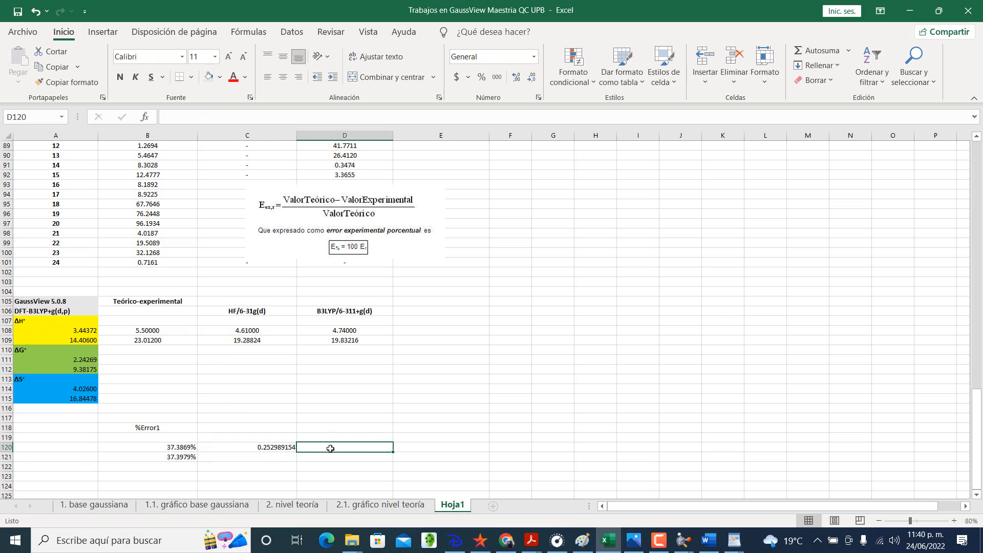
pyautogui.write('=')
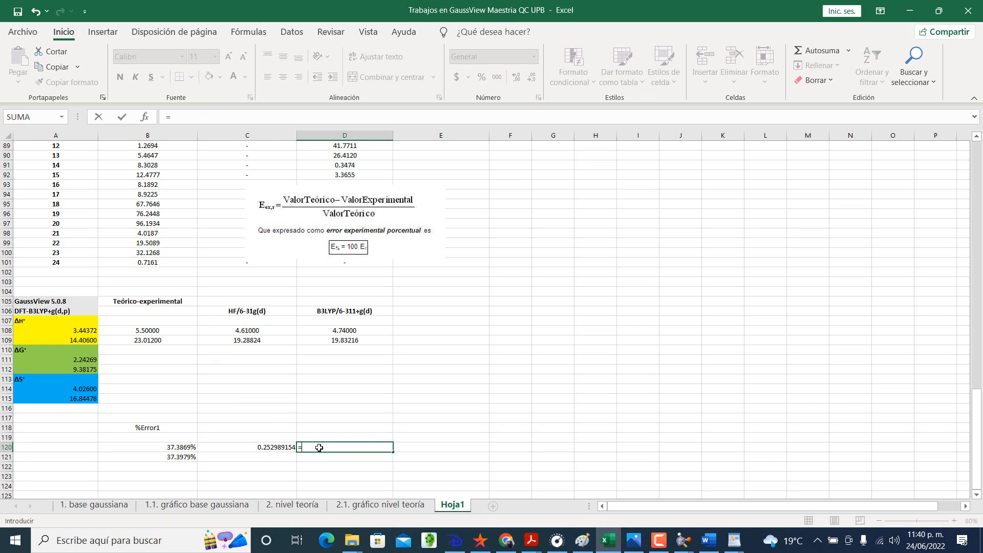
pyautogui.write('((')
pyautogui.click(351, 329)
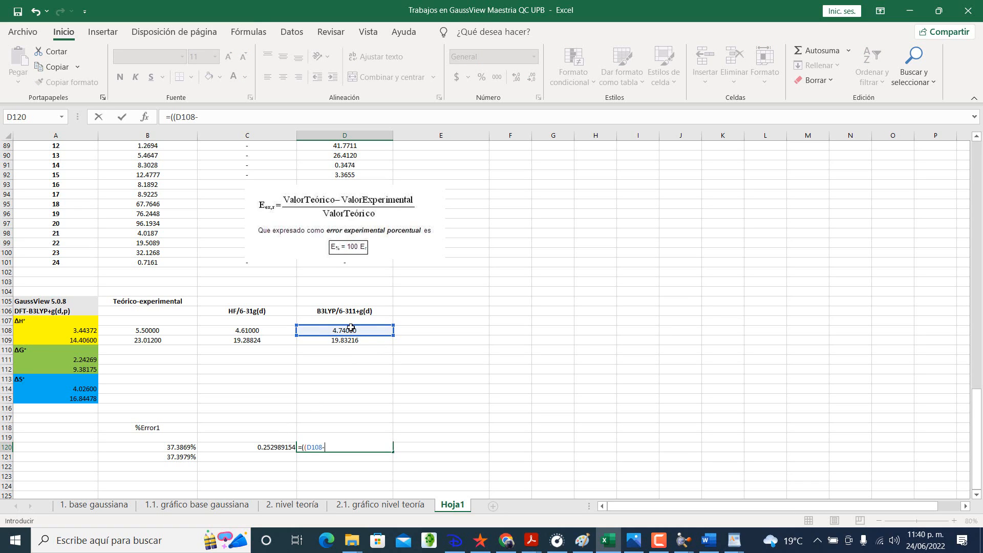
pyautogui.write('-')
pyautogui.click(89, 330)
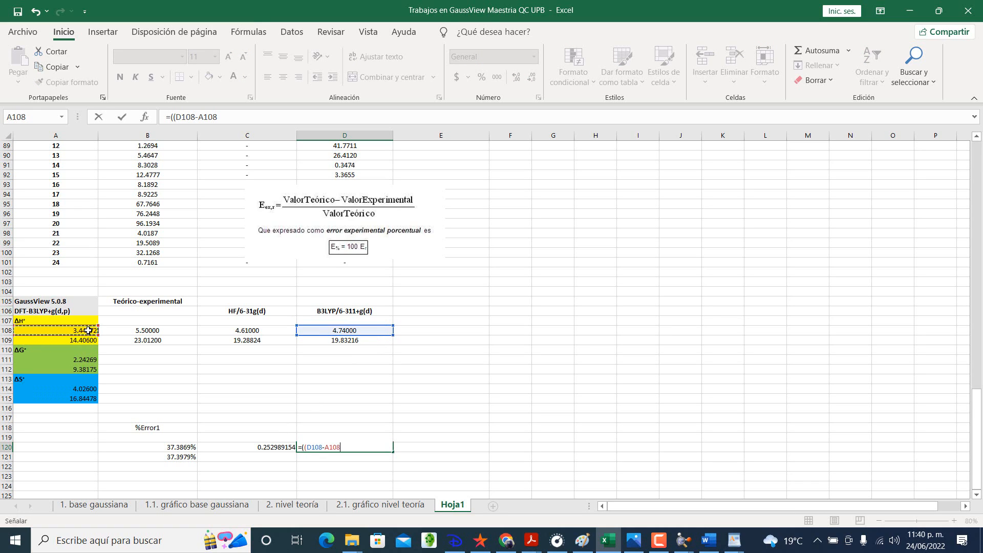
pyautogui.write(')/')
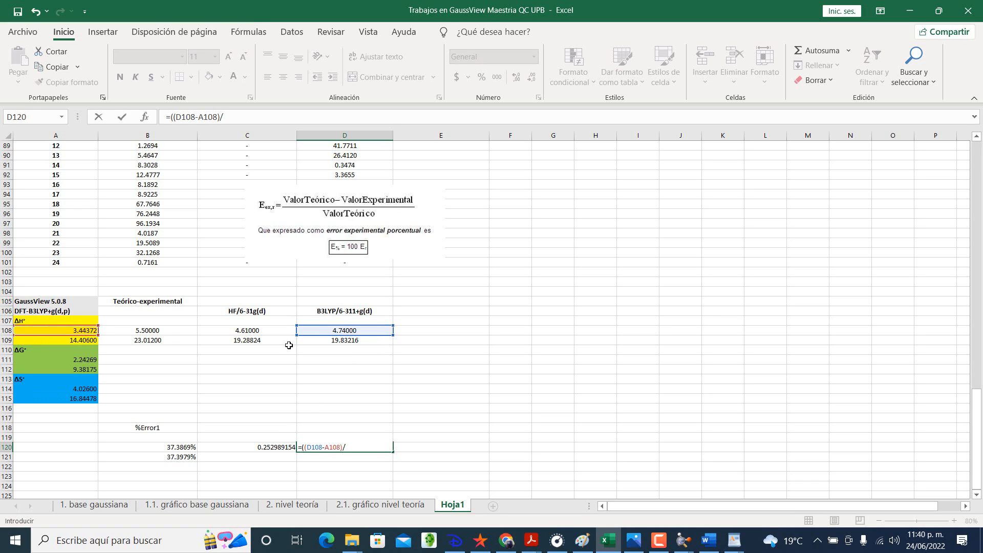
pyautogui.click(347, 329)
pyautogui.write(')')
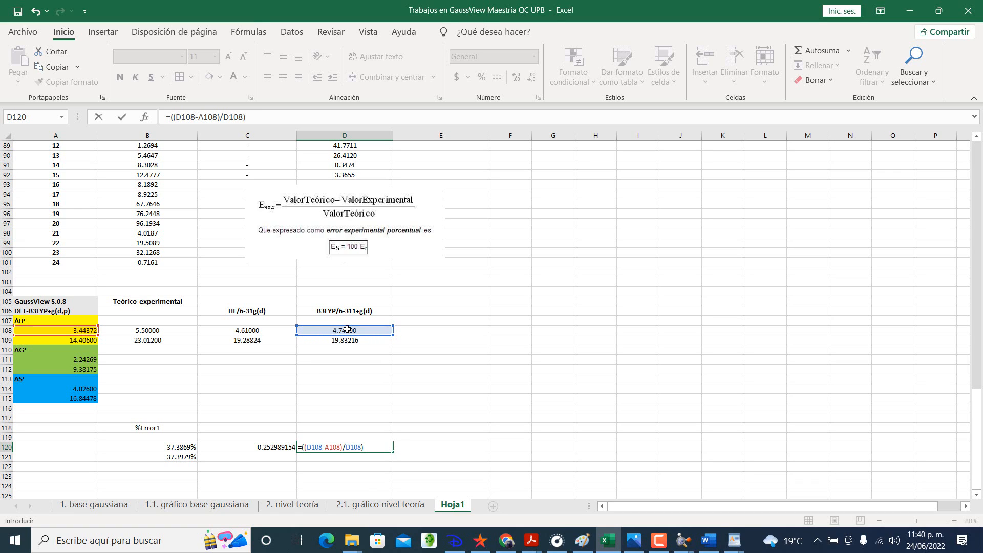
pyautogui.press('Return')
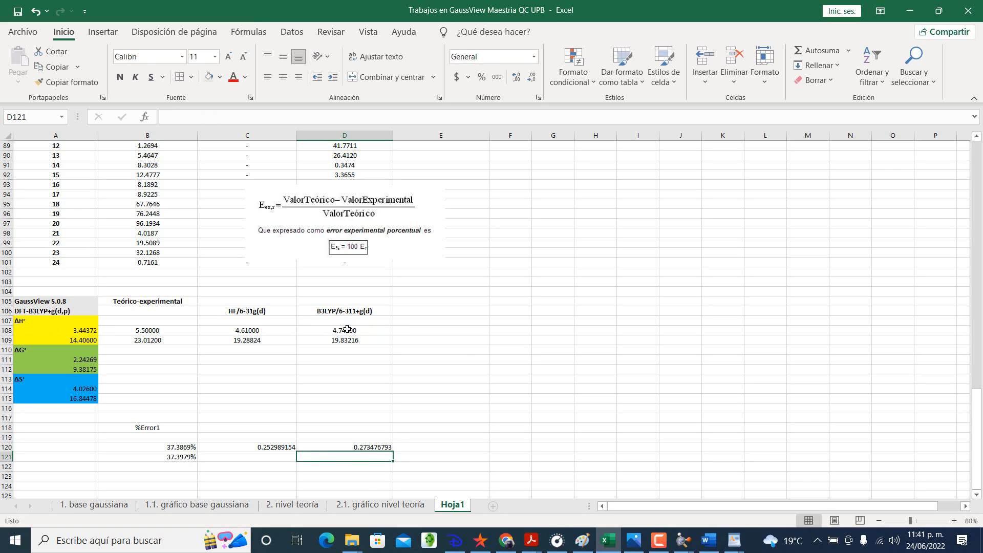
# Step: Check the error formula in B121, extend the HF error formula from C120 down to C121, and verify its references
pyautogui.click(280, 446)
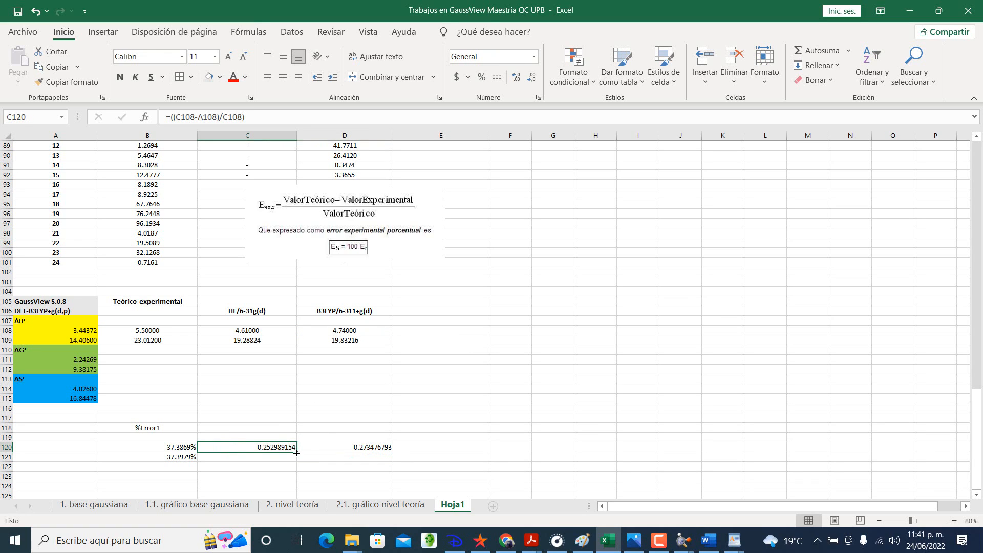
pyautogui.click(195, 461)
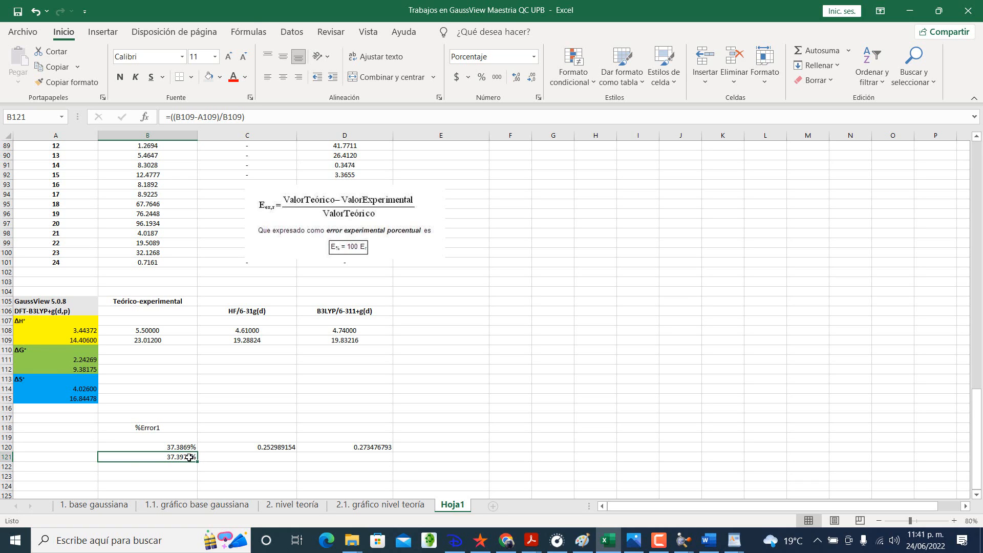
pyautogui.doubleClick(190, 457)
pyautogui.press('Return')
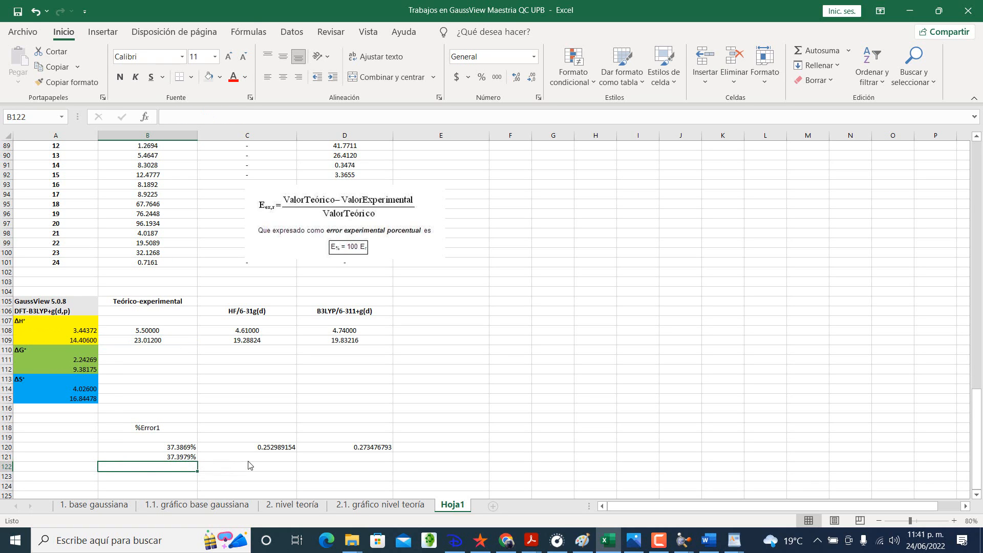
pyautogui.click(255, 444)
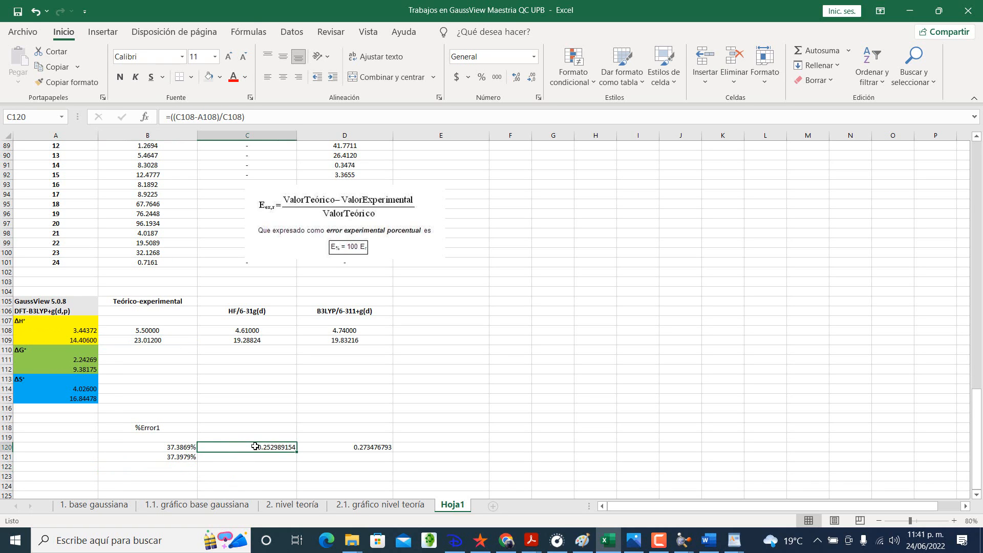
pyautogui.moveTo(295, 452); pyautogui.dragTo(295, 461)
pyautogui.doubleClick(283, 456)
pyautogui.press('Return')
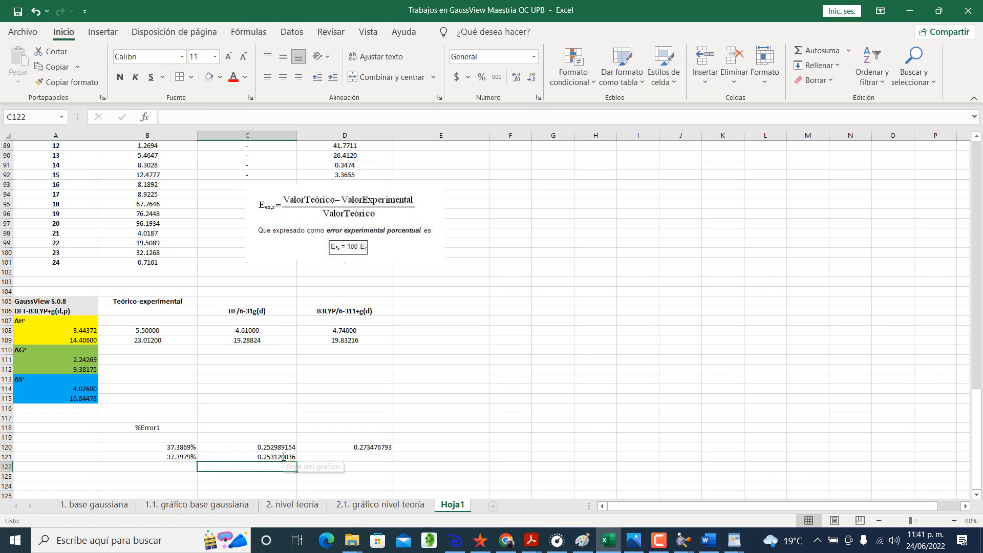
# Step: Extend the B3LYP error formula from D120 down to D121 and format B120:D121 as percentages with two decimals
pyautogui.click(315, 445)
pyautogui.moveTo(393, 452); pyautogui.dragTo(393, 461)
pyautogui.moveTo(165, 451); pyautogui.dragTo(318, 458)
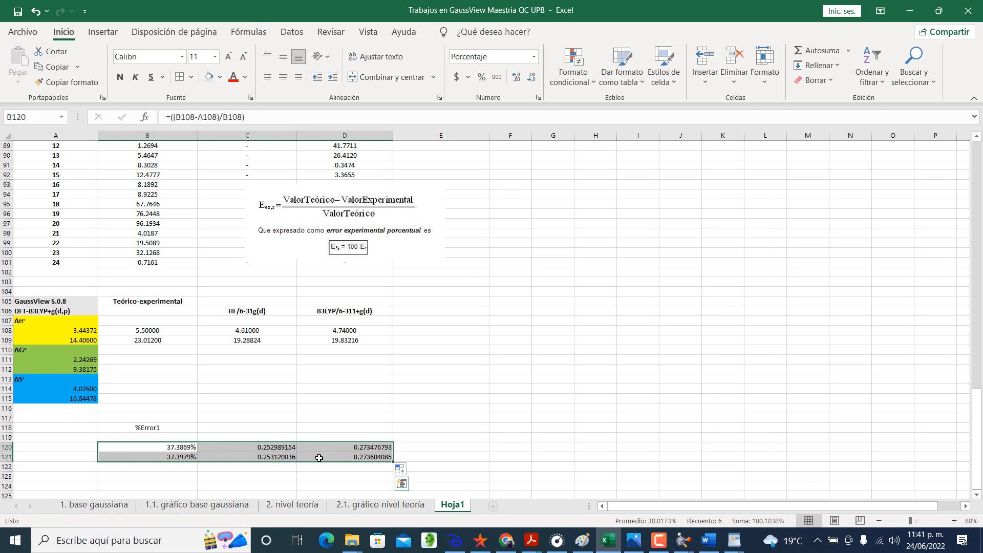
pyautogui.click(482, 78)
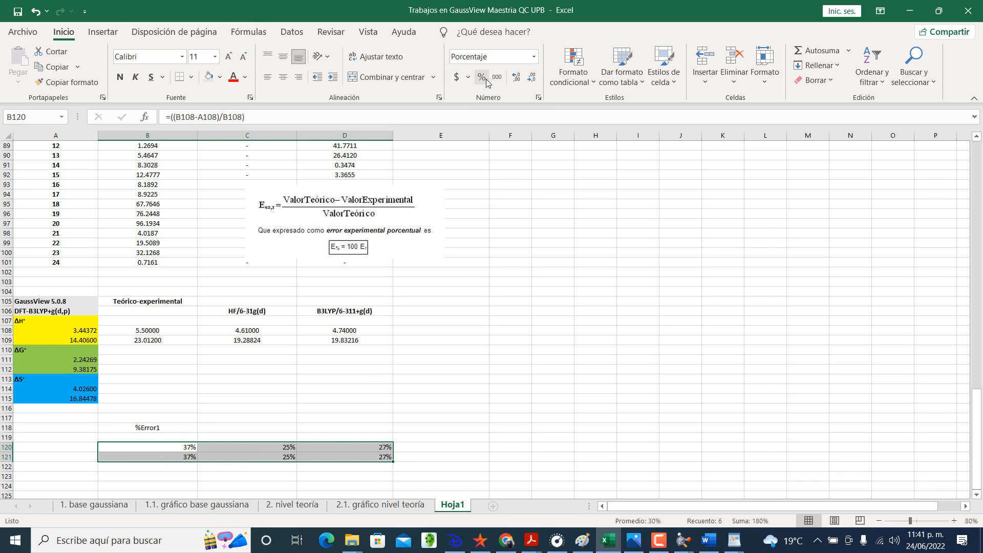
pyautogui.click(538, 97)
pyautogui.click(285, 148)
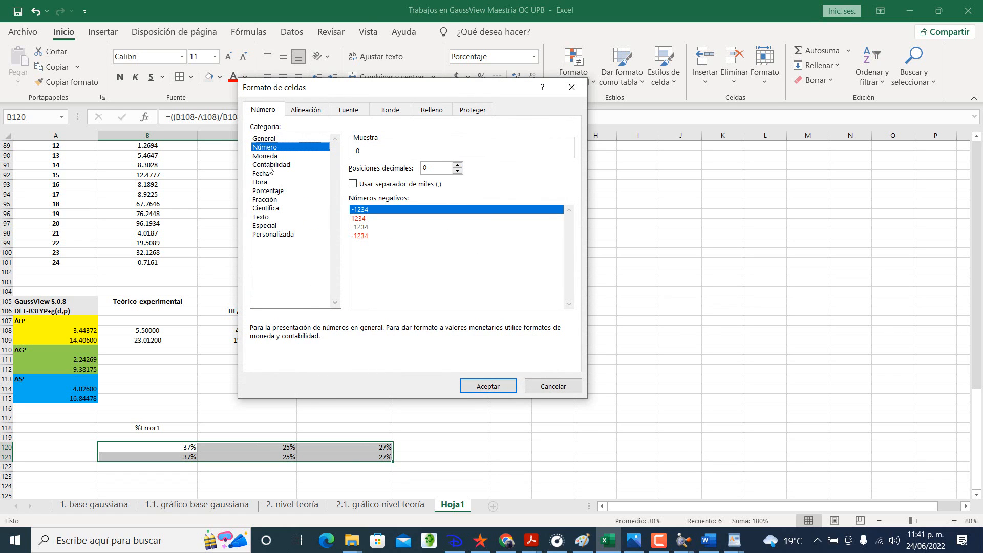
pyautogui.click(269, 191)
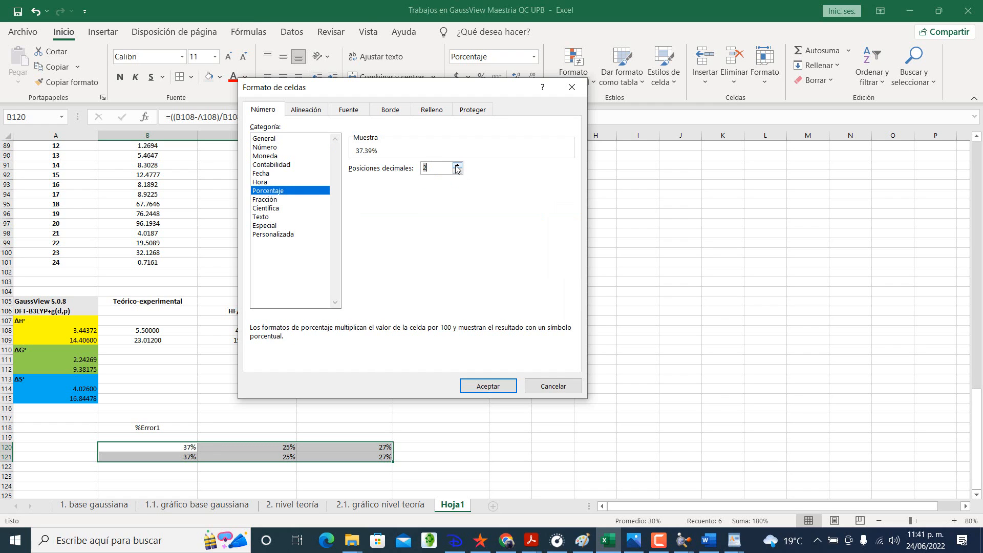
pyautogui.click(486, 386)
pyautogui.click(466, 439)
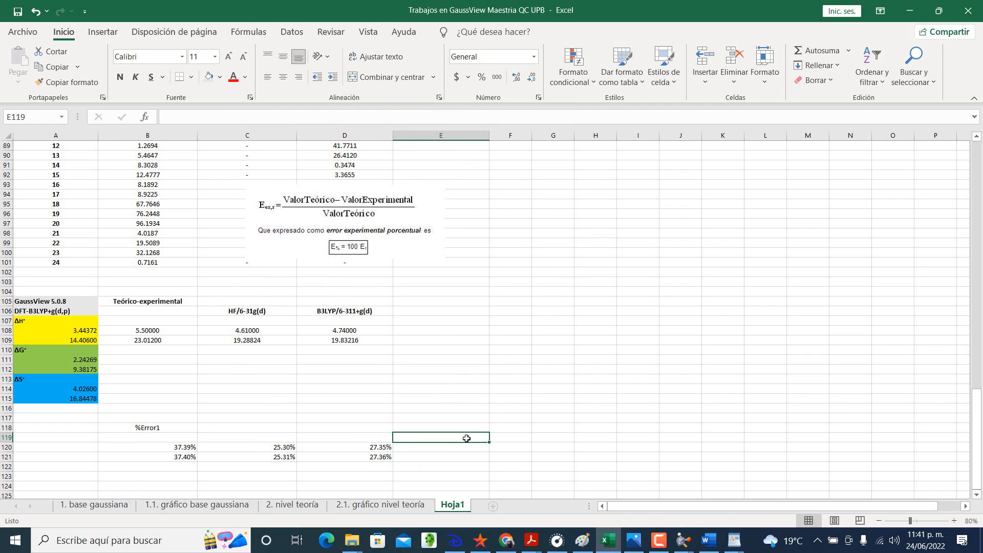
# Step: Check the cell references of the HF and B3LYP percent-error formulas in C120:D121
pyautogui.click(287, 446)
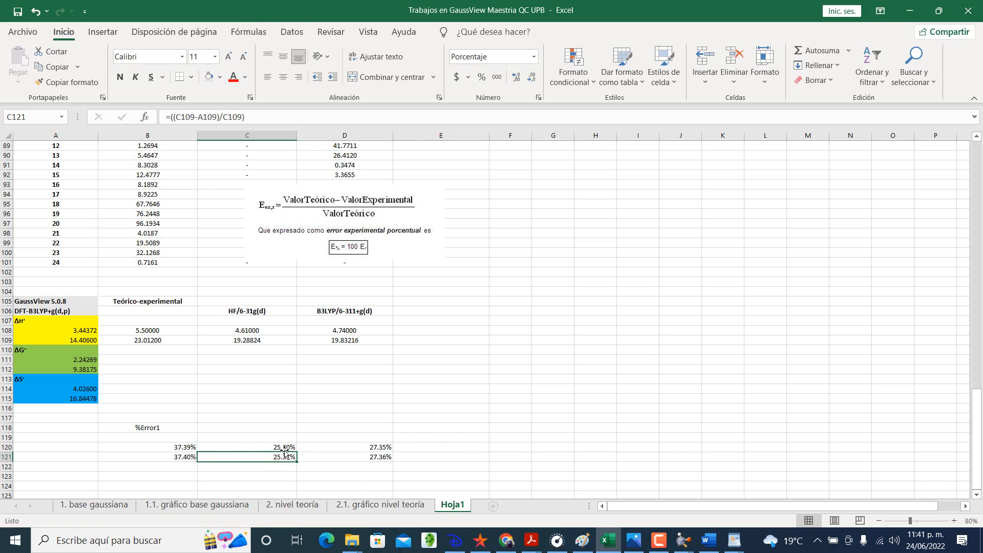
pyautogui.click(348, 447)
pyautogui.click(354, 460)
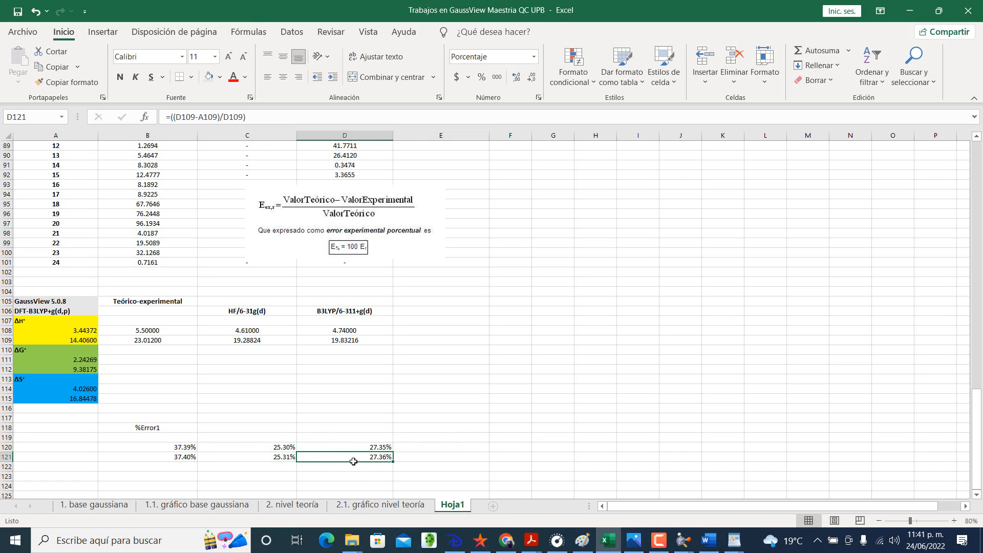
pyautogui.click(320, 431)
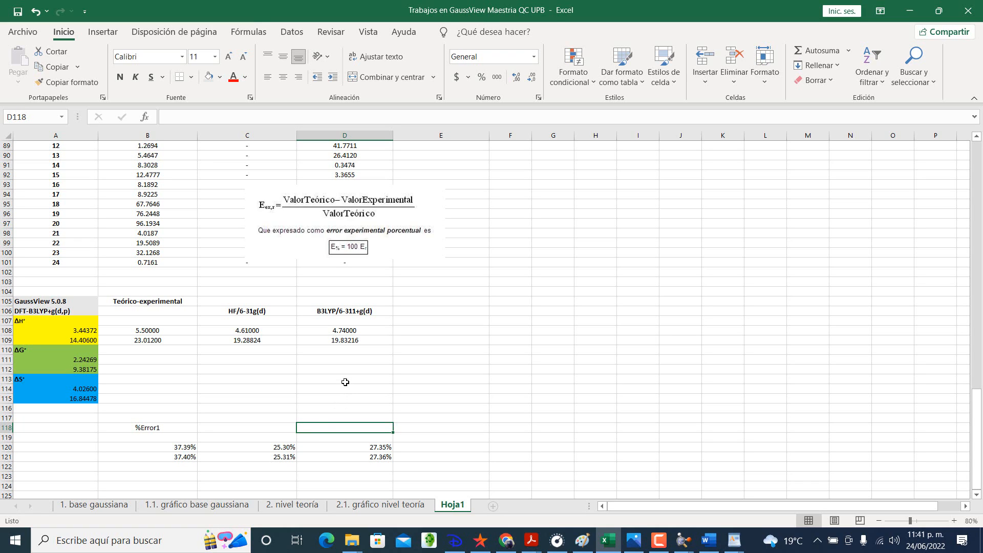
pyautogui.click(345, 382)
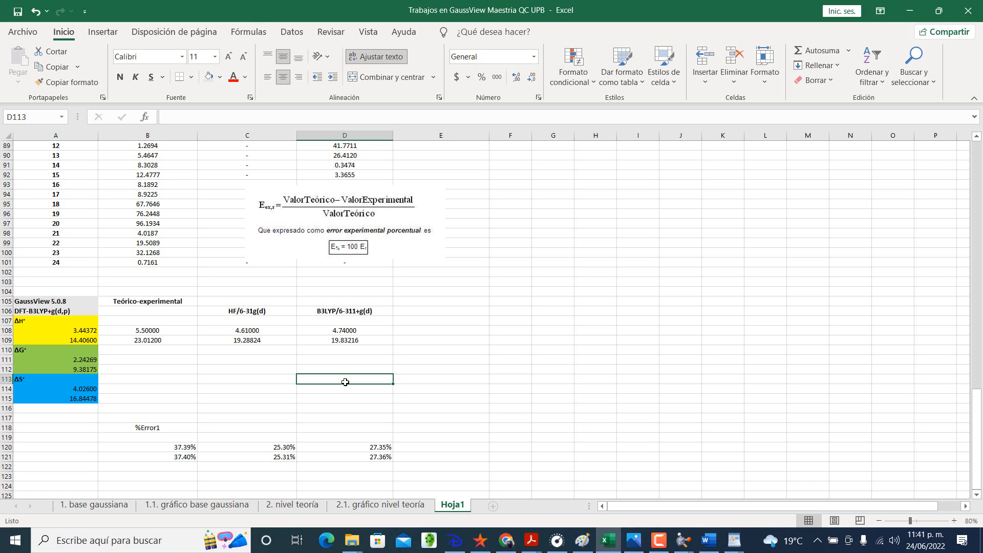
# Step: Fill the ΔH° comparison values in B108:D109 with a light gold theme color
pyautogui.click(180, 326)
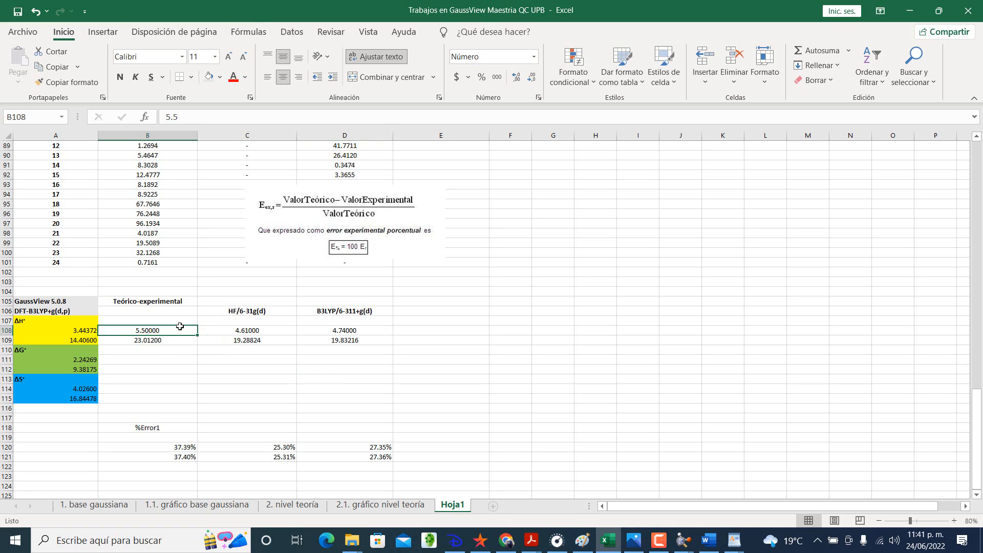
pyautogui.click(208, 398)
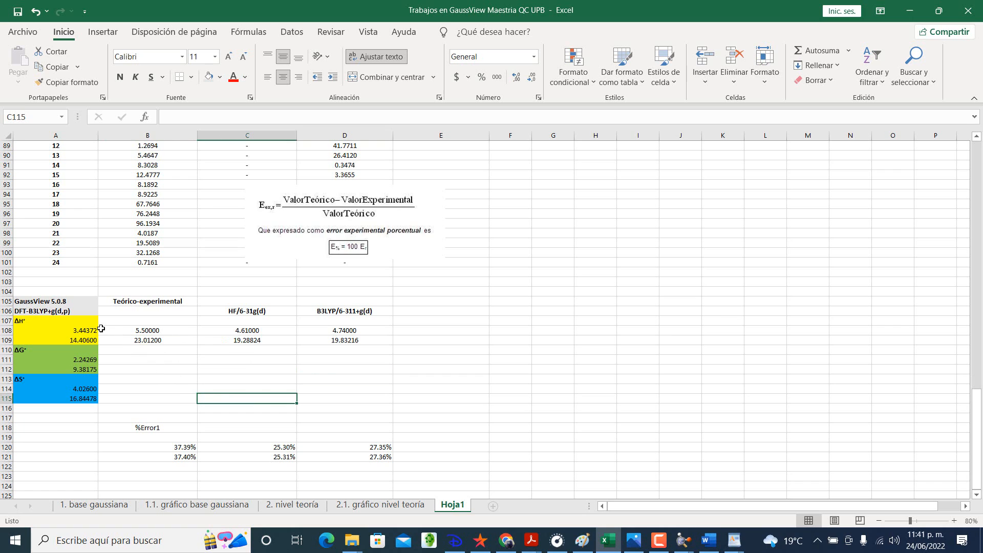
pyautogui.moveTo(174, 330); pyautogui.dragTo(327, 340)
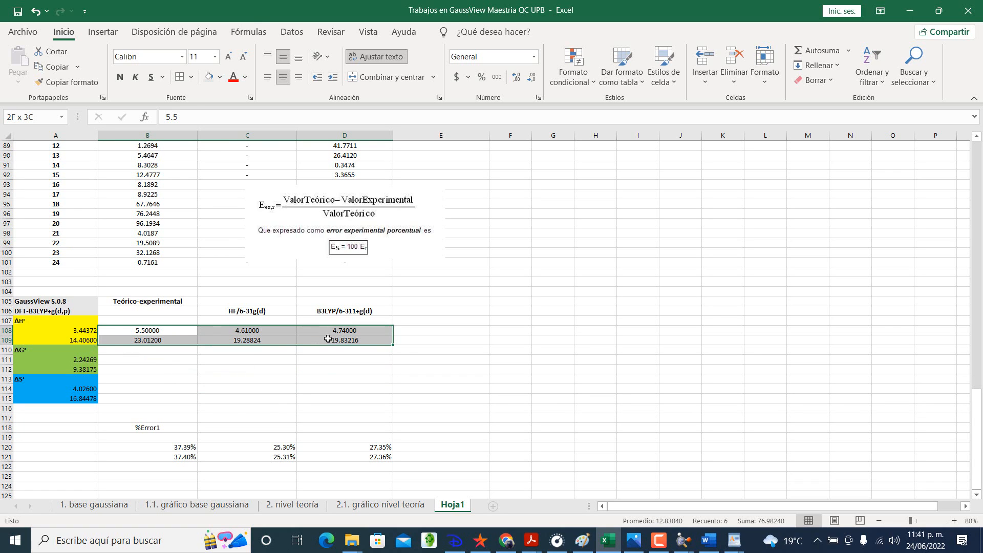
pyautogui.click(220, 77)
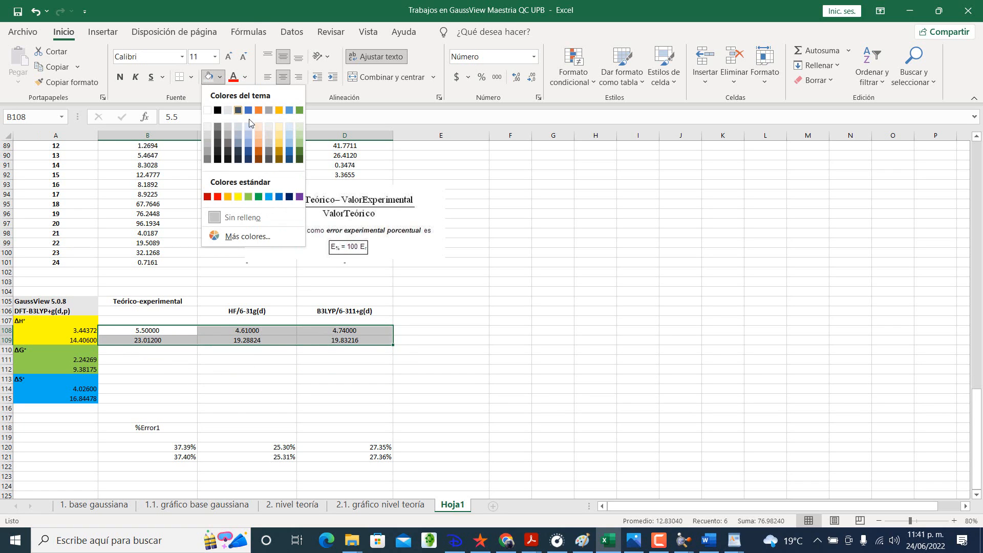
pyautogui.click(280, 134)
pyautogui.click(195, 387)
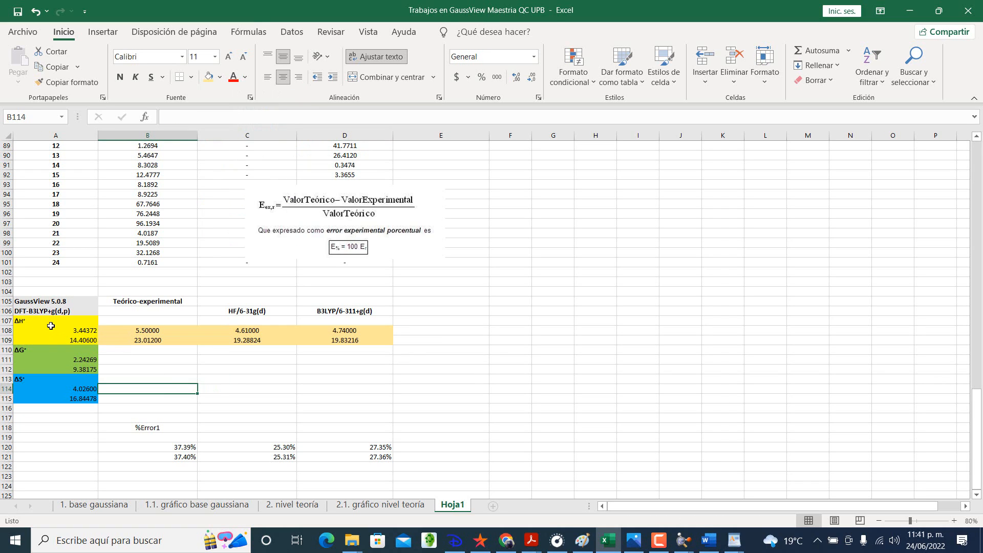
# Step: Check the source references of the GaussView ΔH° values in A108 and A109, and save the workbook
pyautogui.click(55, 329)
pyautogui.click(75, 341)
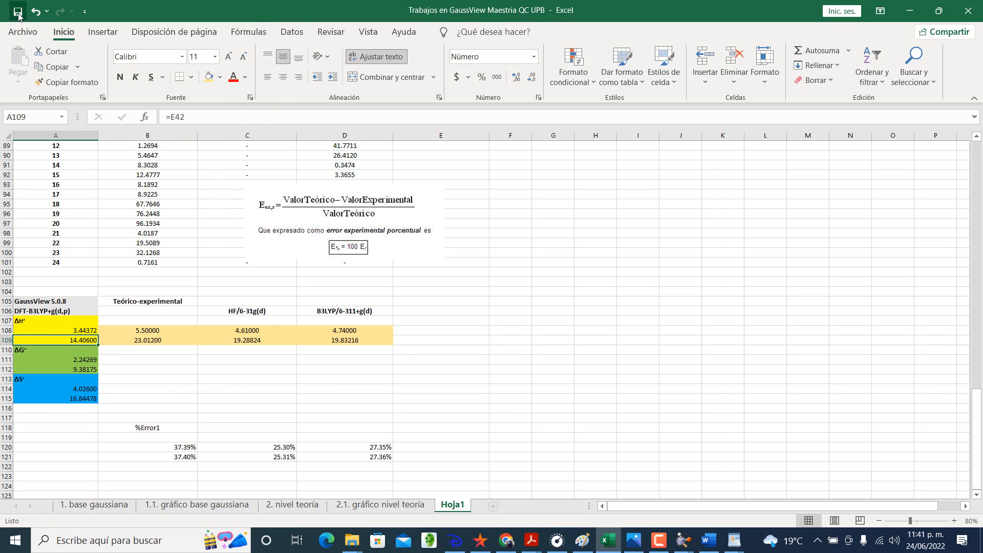
pyautogui.click(18, 12)
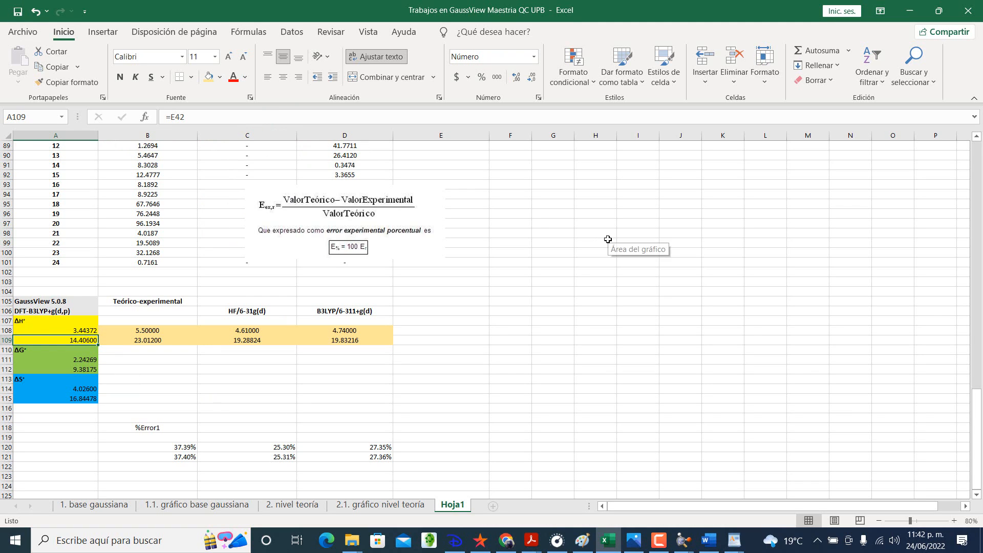
pyautogui.click(882, 235)
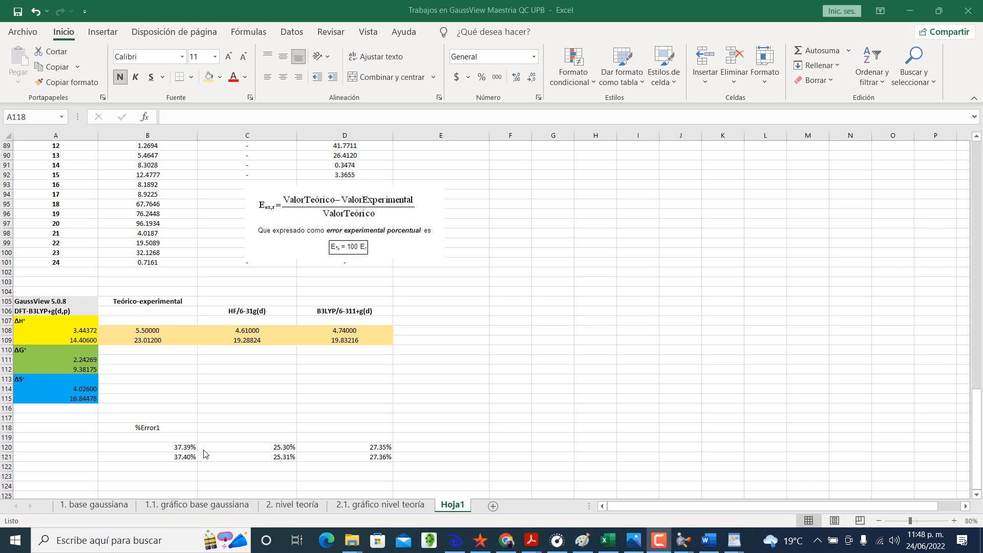
# Step: Copy the %Error1 label from B118 into C118 and D118
pyautogui.click(177, 426)
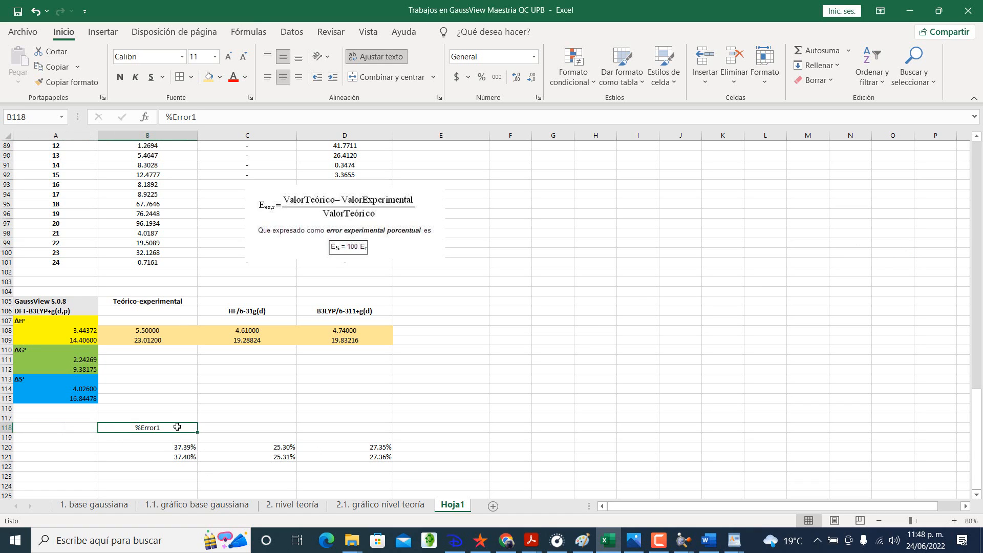
pyautogui.hotkey('ctrl', 'c')
pyautogui.click(245, 428)
pyautogui.hotkey('ctrl', 'v')
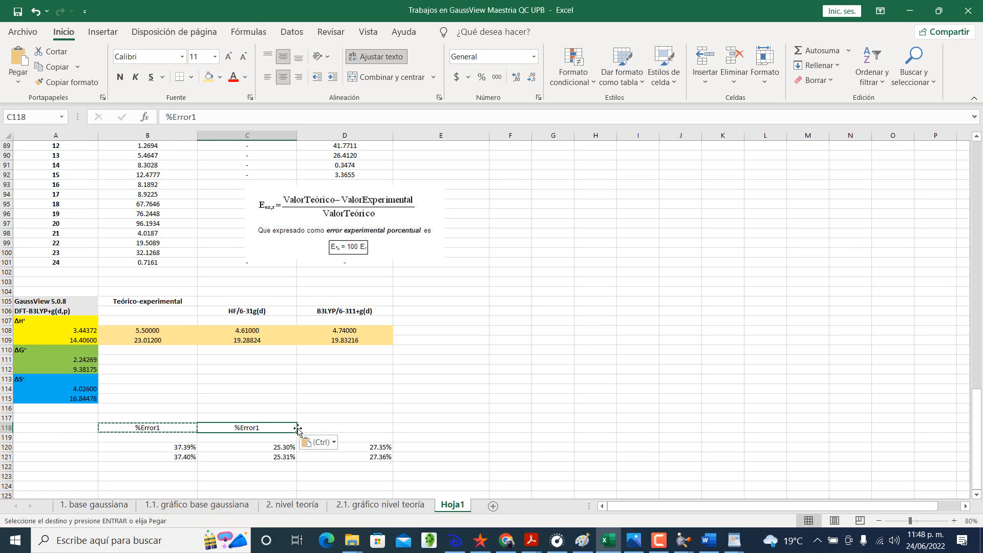
pyautogui.click(335, 426)
pyautogui.hotkey('ctrl', 'v')
# Step: Change the HF error label in C118 to %Error2
pyautogui.click(270, 427)
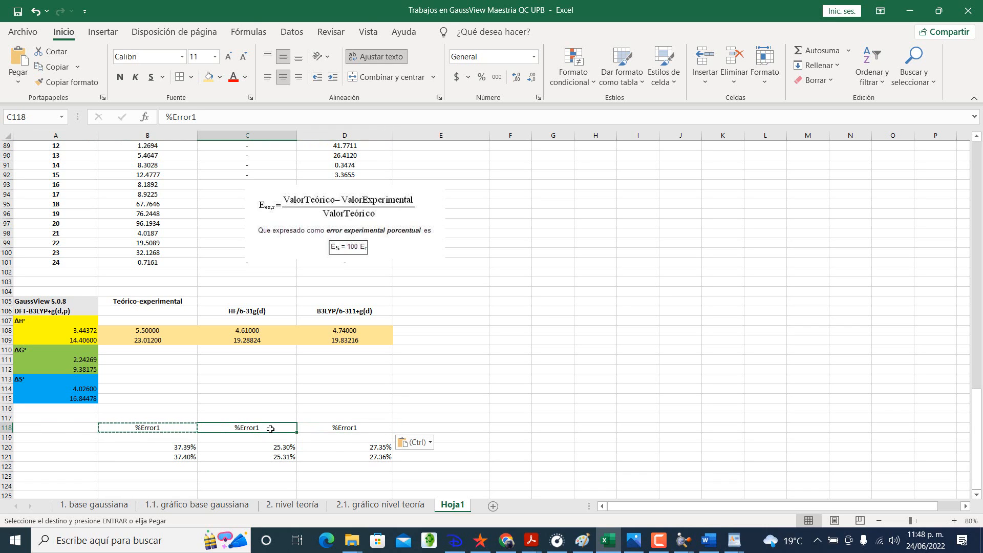
pyautogui.doubleClick(271, 429)
pyautogui.press('BackSpace')
pyautogui.write('2')
pyautogui.press('Return')
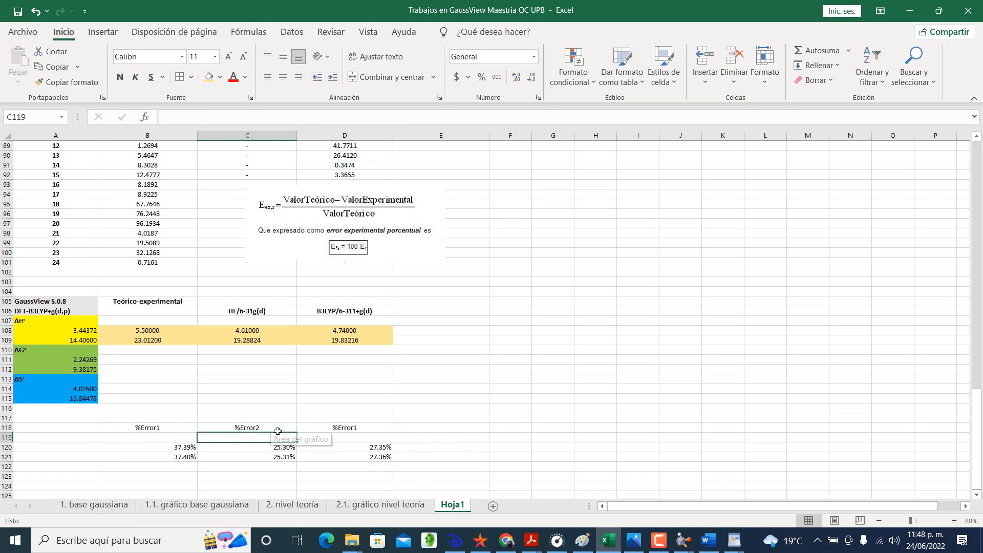
# Step: Change the B3LYP error label in D118 to %Error2
pyautogui.click(364, 427)
pyautogui.doubleClick(365, 428)
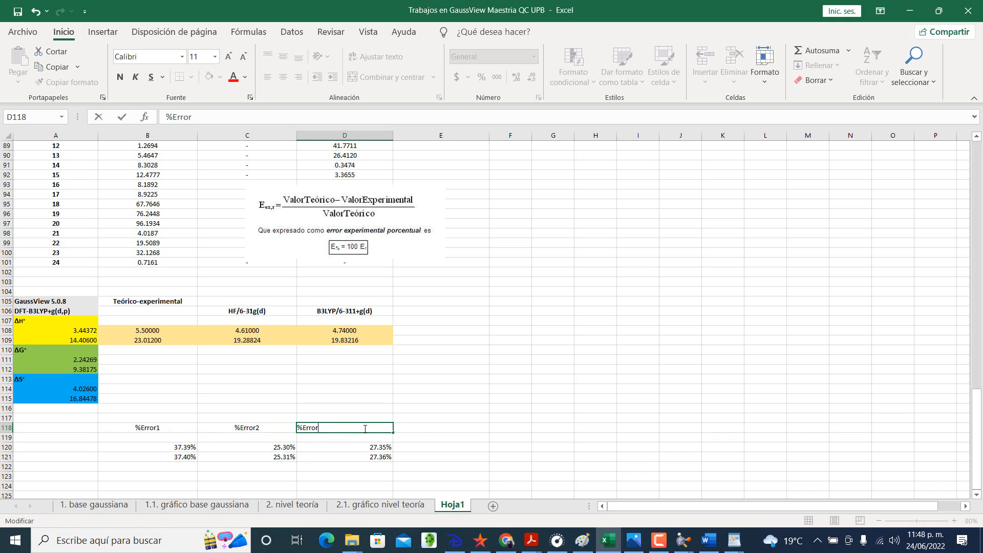
pyautogui.write('2')
pyautogui.press('Return')
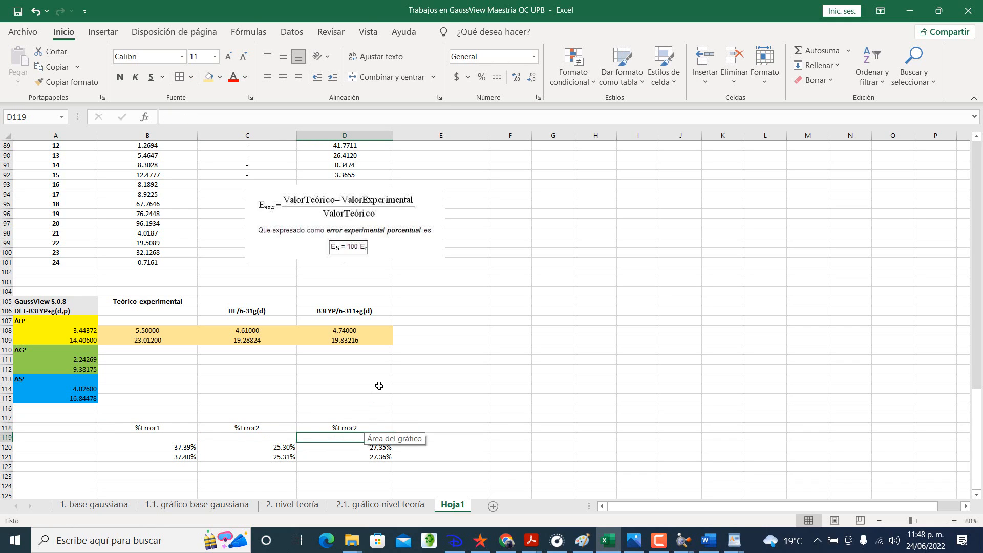
# Step: Make the Balanced Equation heading in D4 bold
pyautogui.scroll(20, 379, 385)
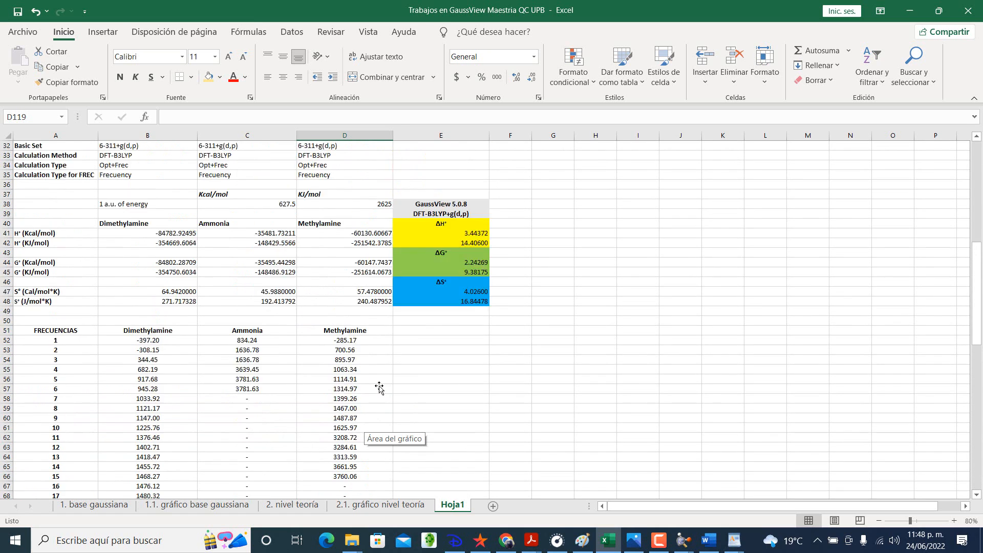
pyautogui.scroll(7, 379, 386)
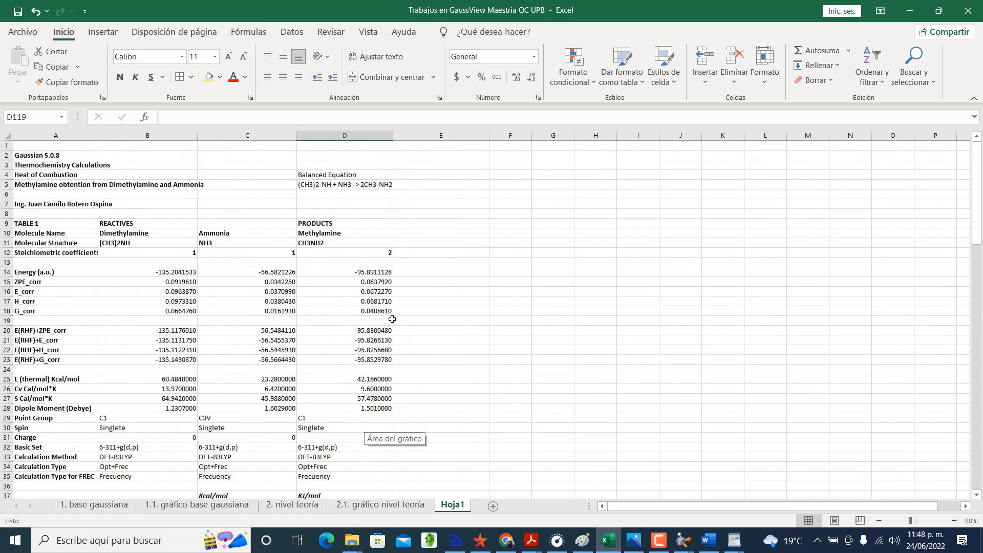
pyautogui.click(352, 186)
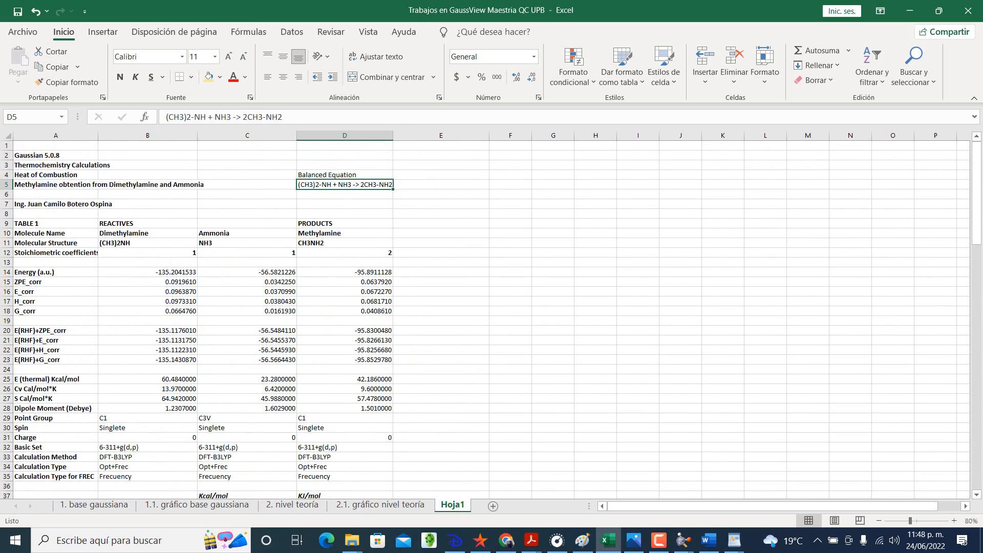
pyautogui.click(337, 174)
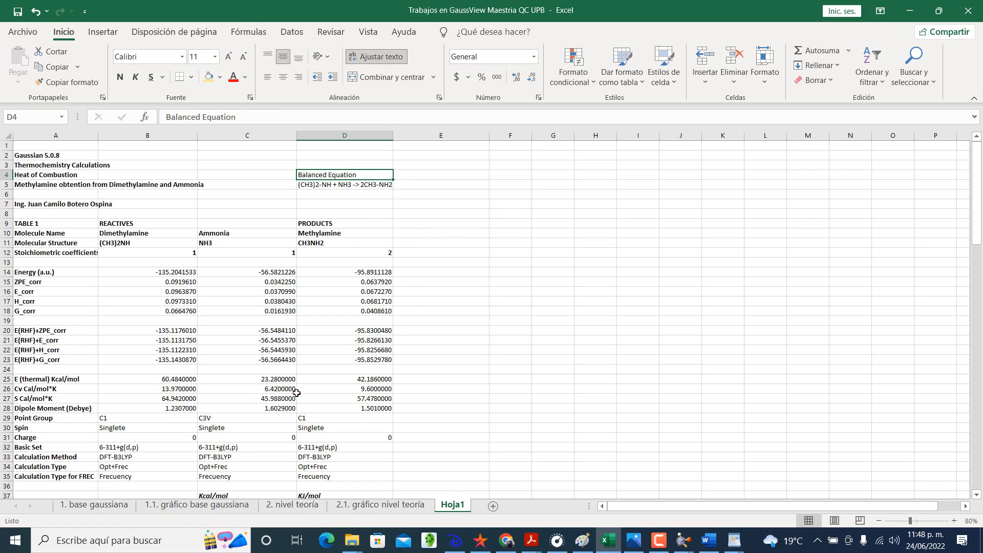
pyautogui.click(119, 77)
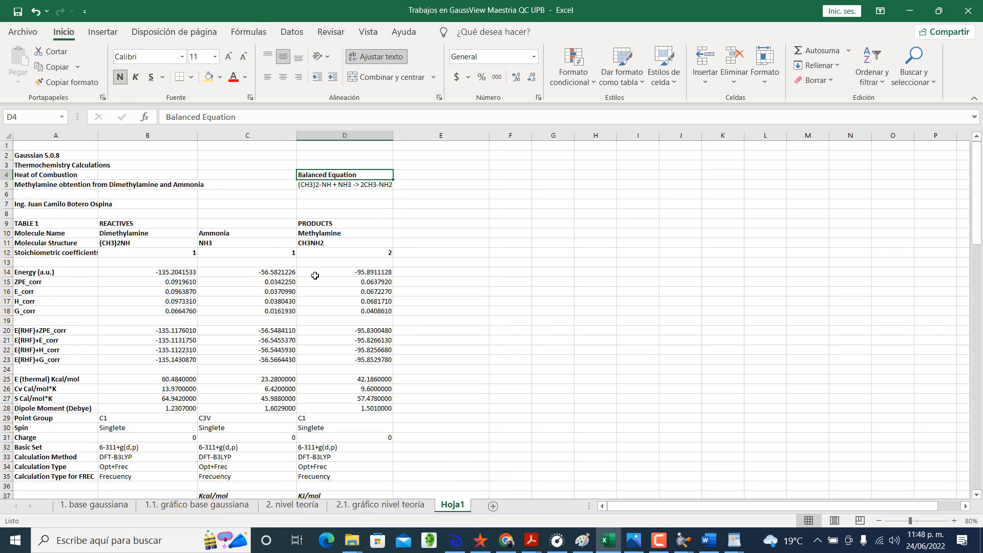
pyautogui.click(315, 276)
pyautogui.scroll(-16, 340, 211)
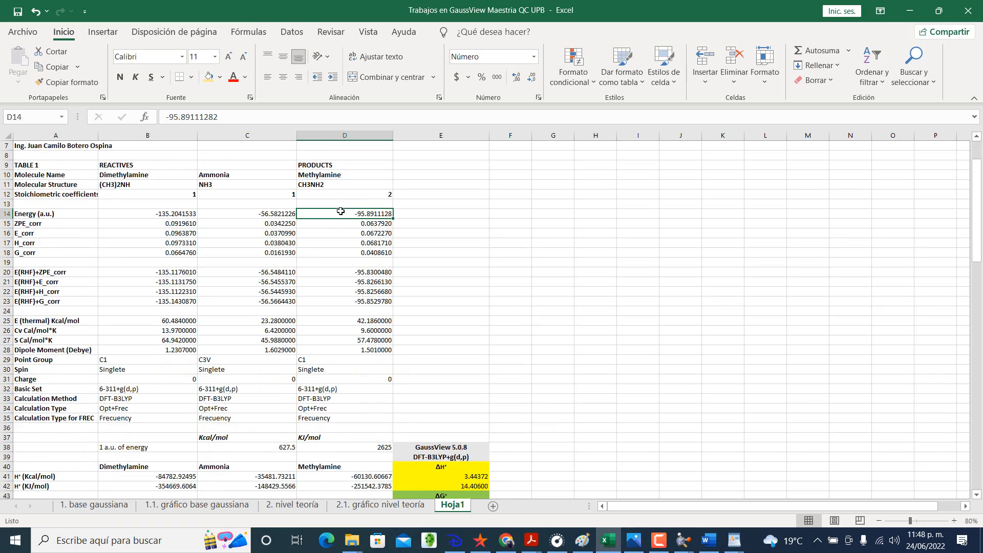
pyautogui.scroll(-11, 340, 219)
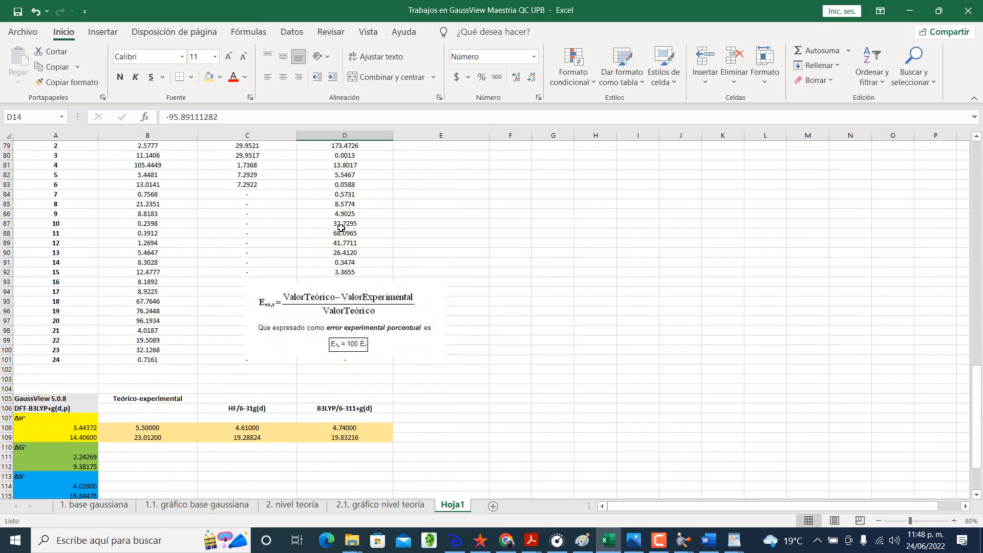
pyautogui.click(176, 264)
pyautogui.scroll(18, 169, 263)
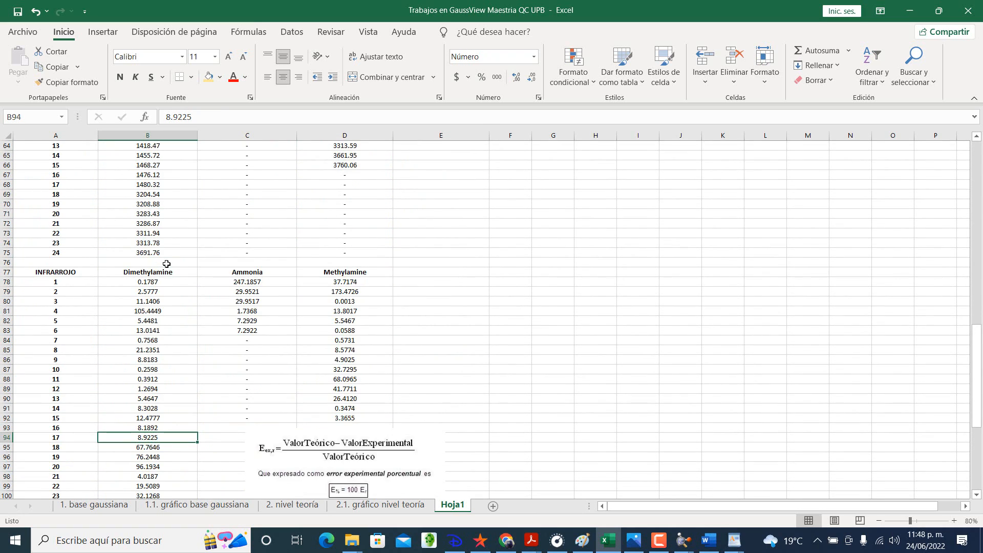